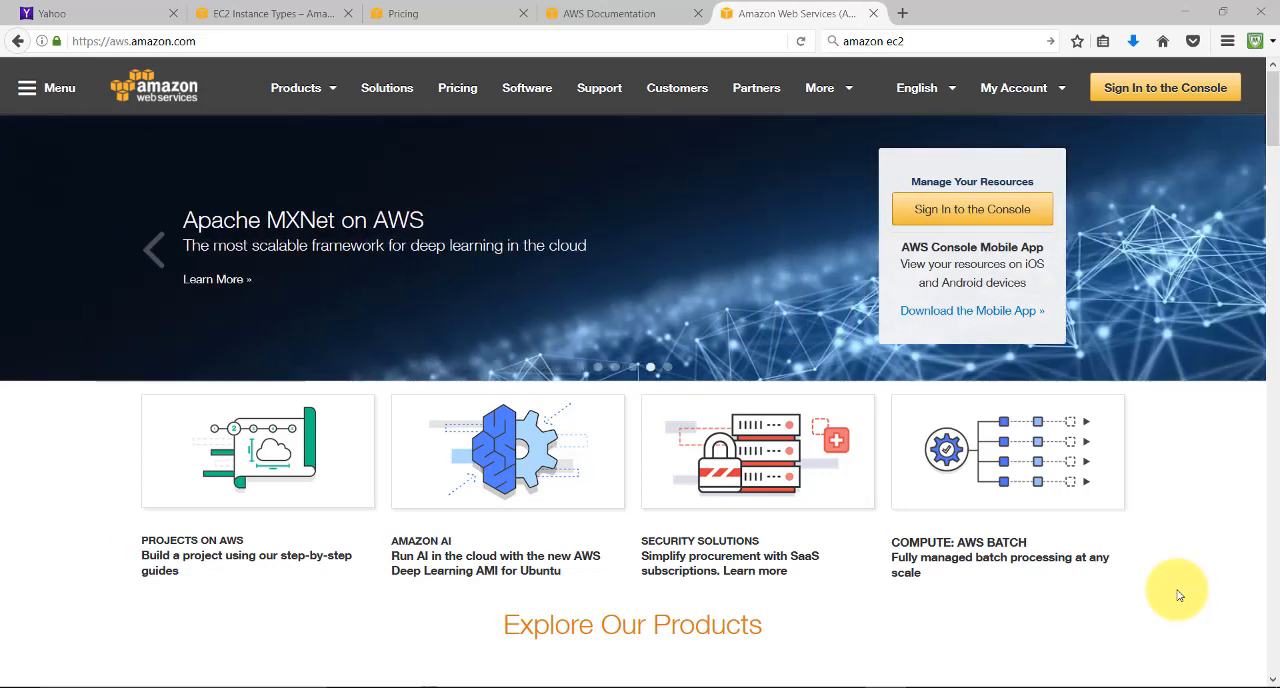
Open the EC2 Instance Types page and review the specifications of the General Purpose T2 models
click(284, 13)
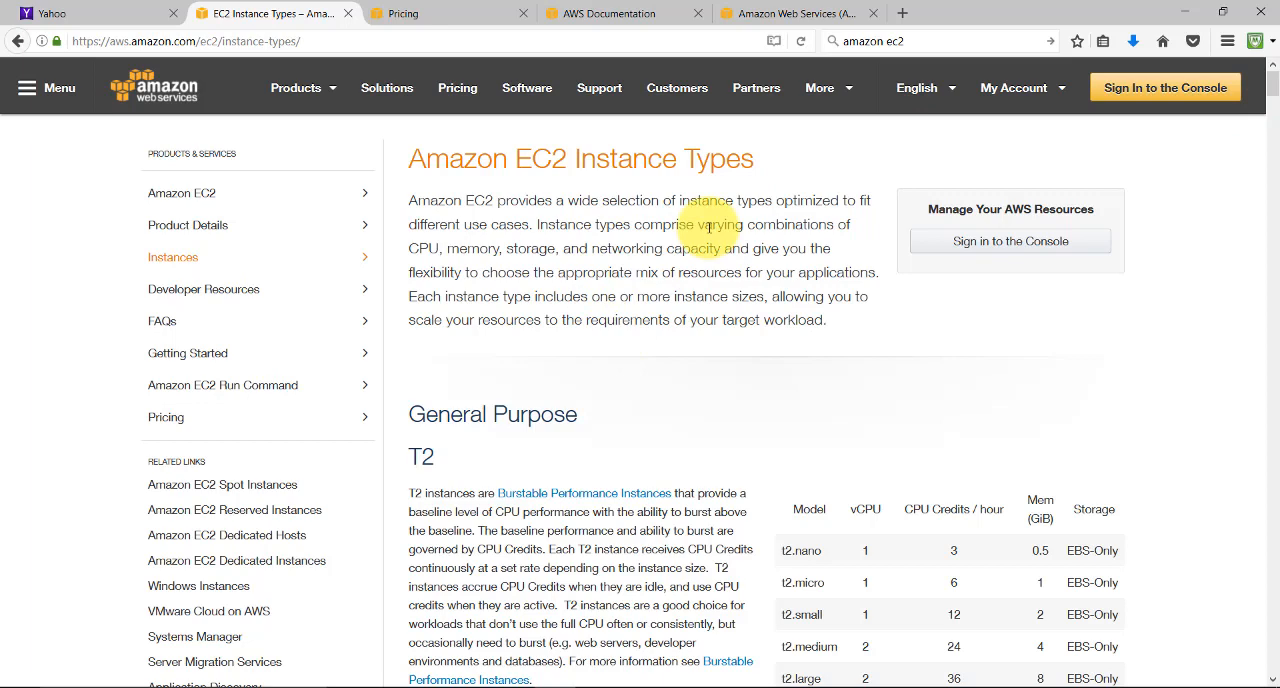
scroll(1271, 85, down, 3)
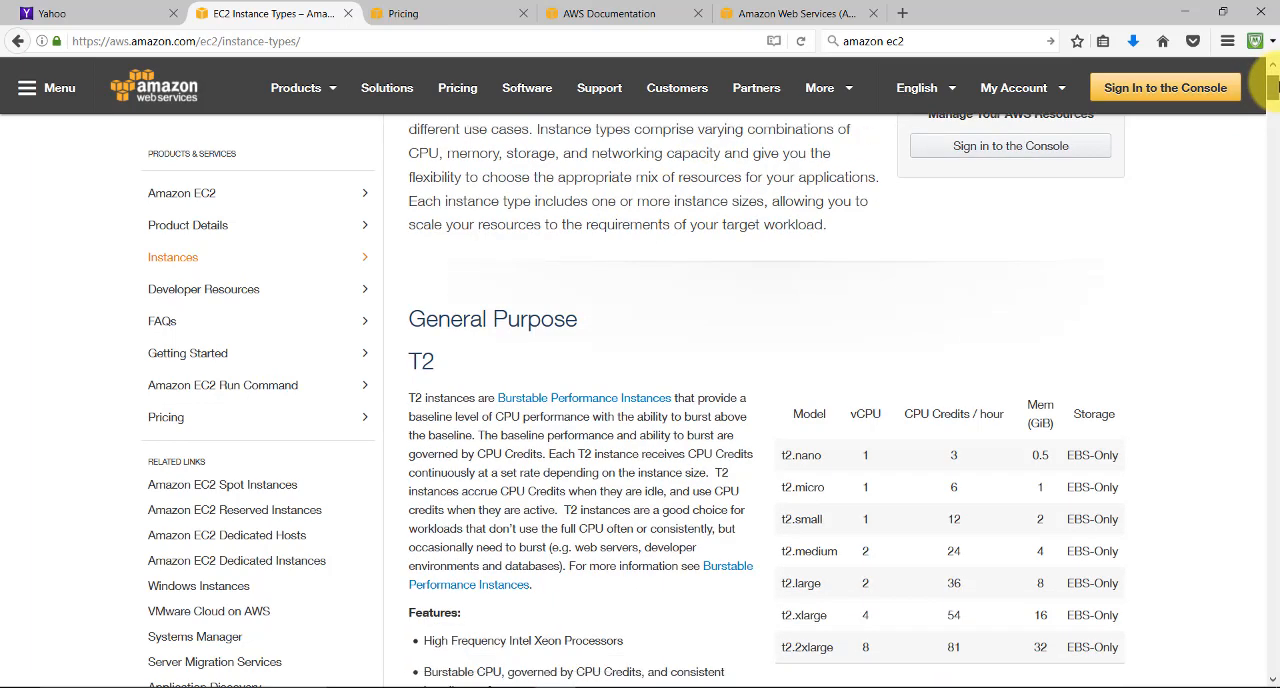
mouse_move(1271, 88)
mouse_down()
mouse_move(1273, 225)
mouse_move(1273, 88)
mouse_up()
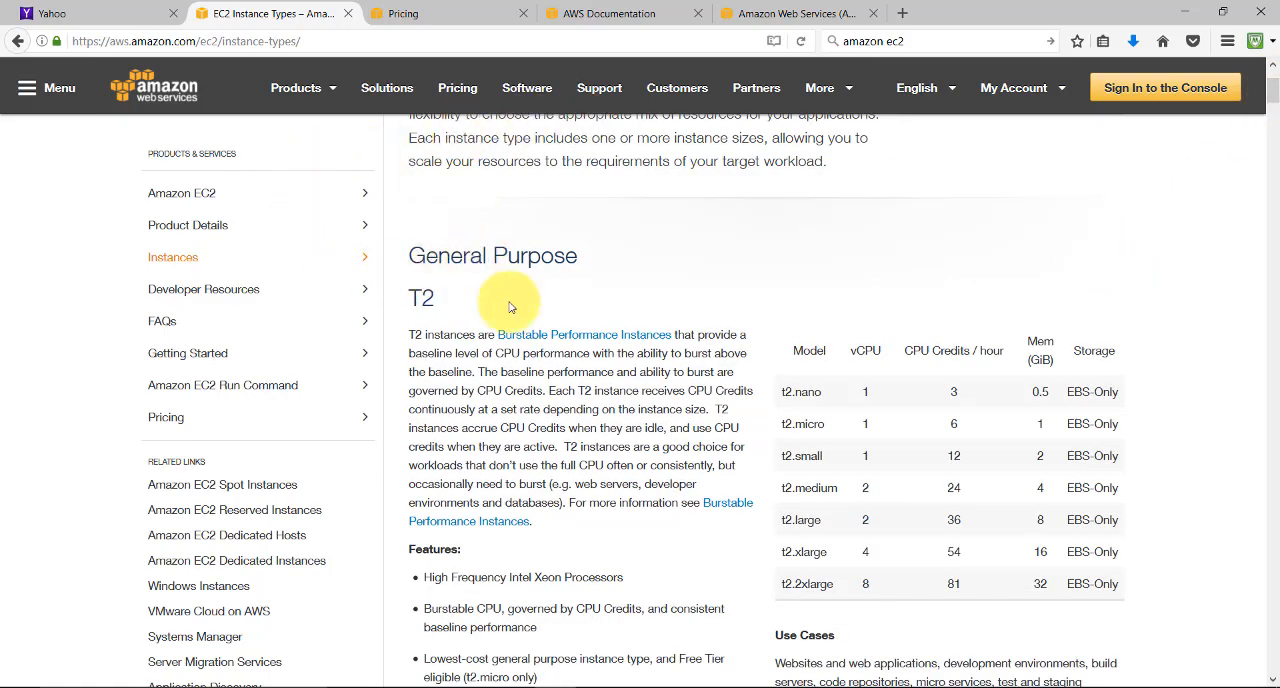
scroll(915, 340, down, 3)
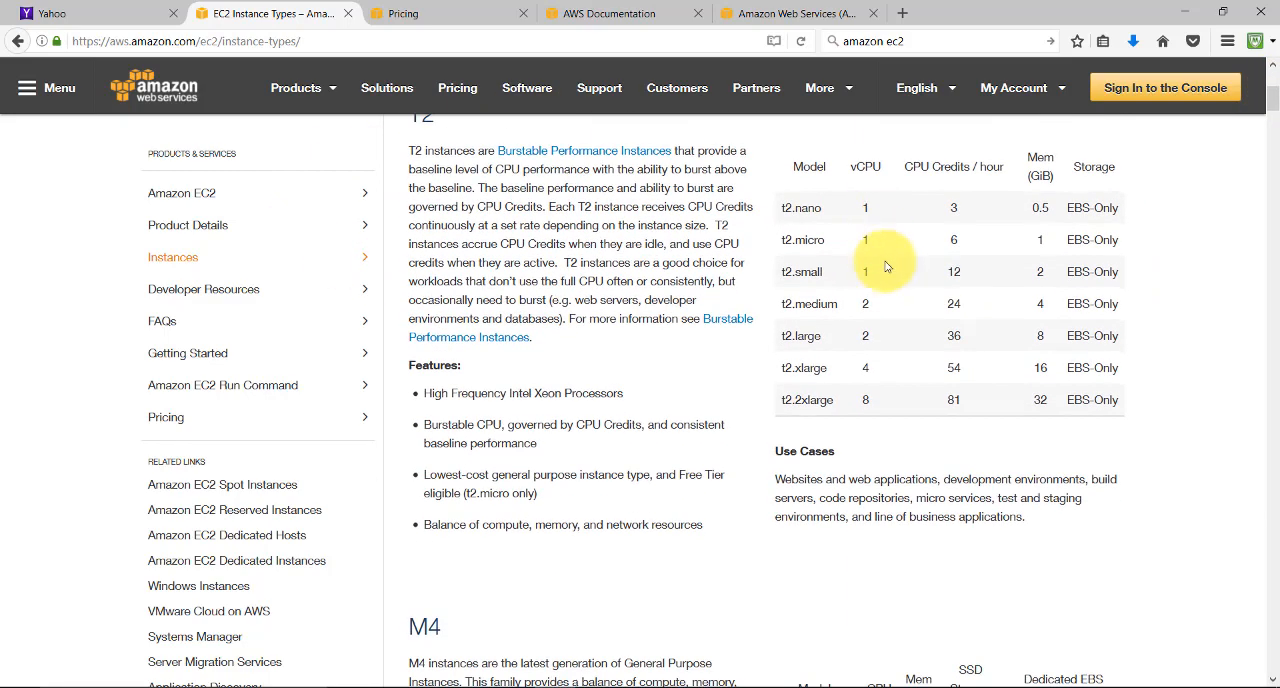
scroll(885, 262, up, 2)
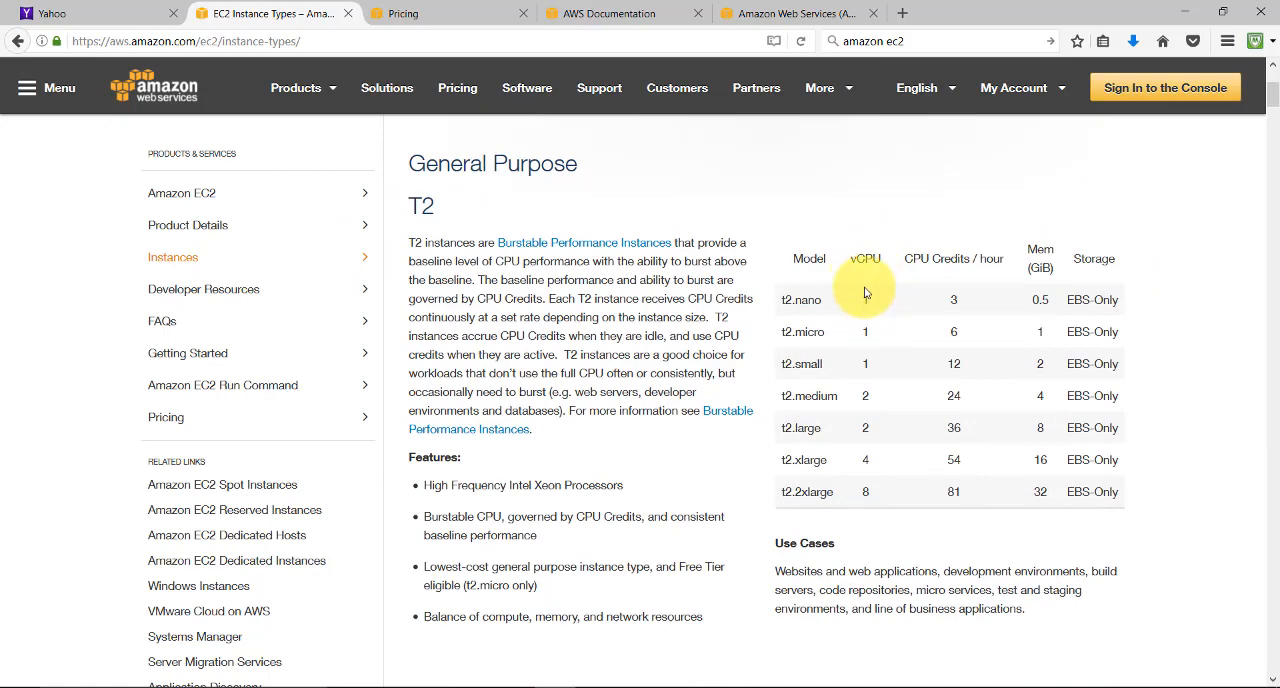
Examine the M4 model table, highlighting the vCPU count and memory of m4.16xlarge
scroll(864, 300, down, 6)
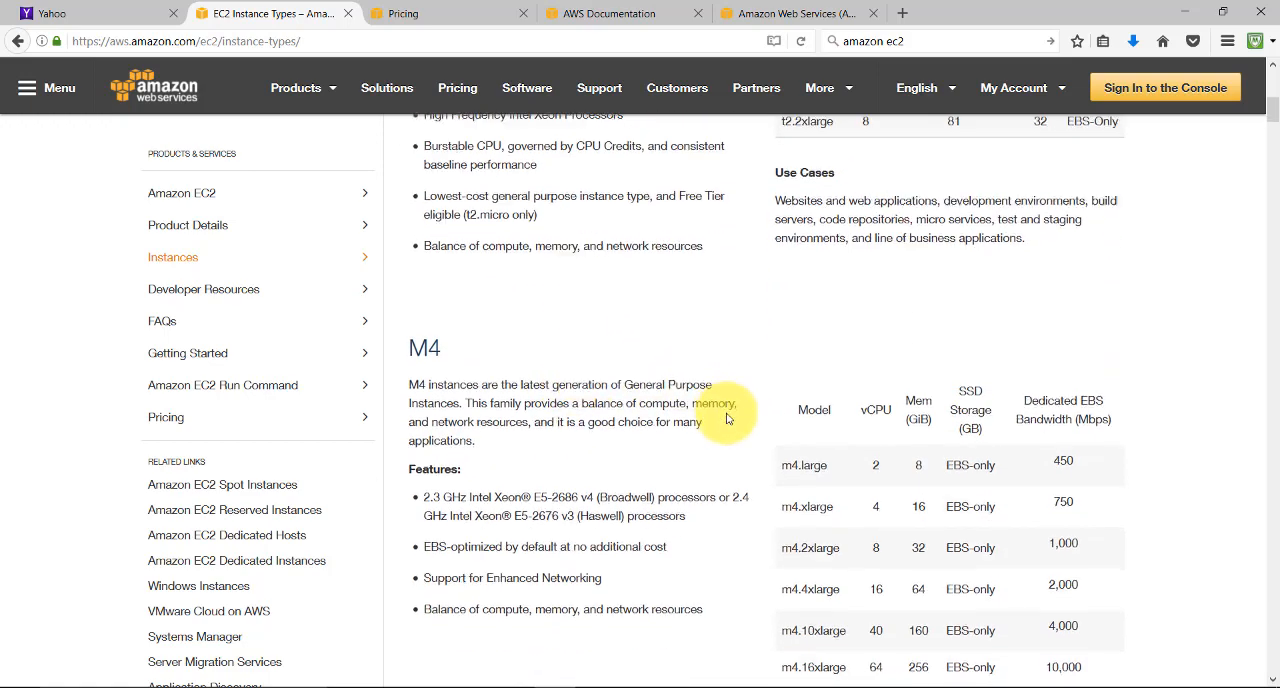
scroll(740, 440, down, 3)
drag(874, 487, 867, 492)
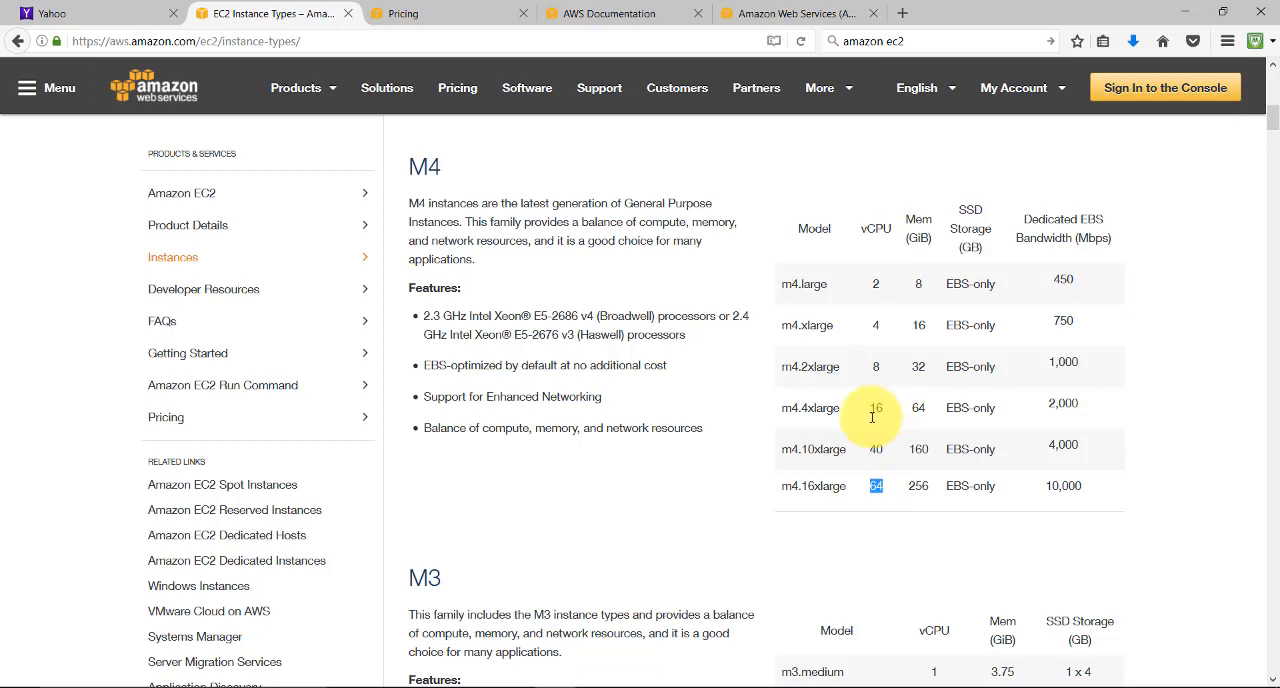
click(883, 488)
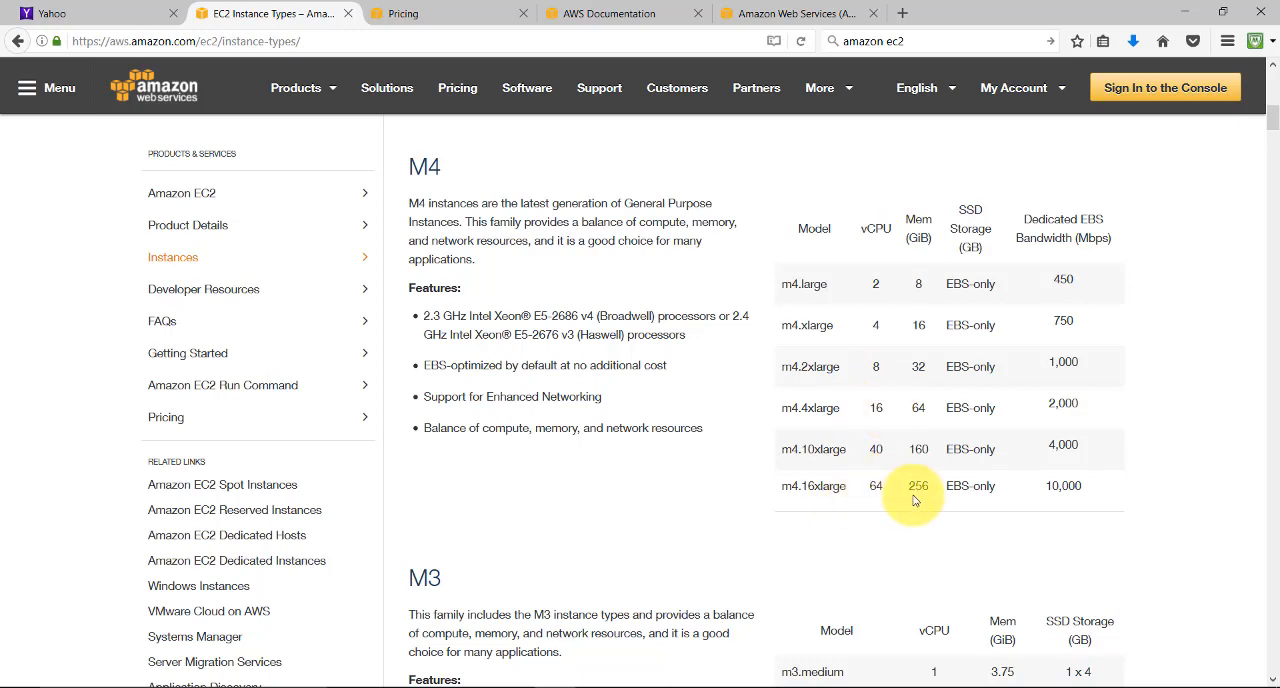
drag(776, 496, 912, 487)
scroll(904, 345, down, 2)
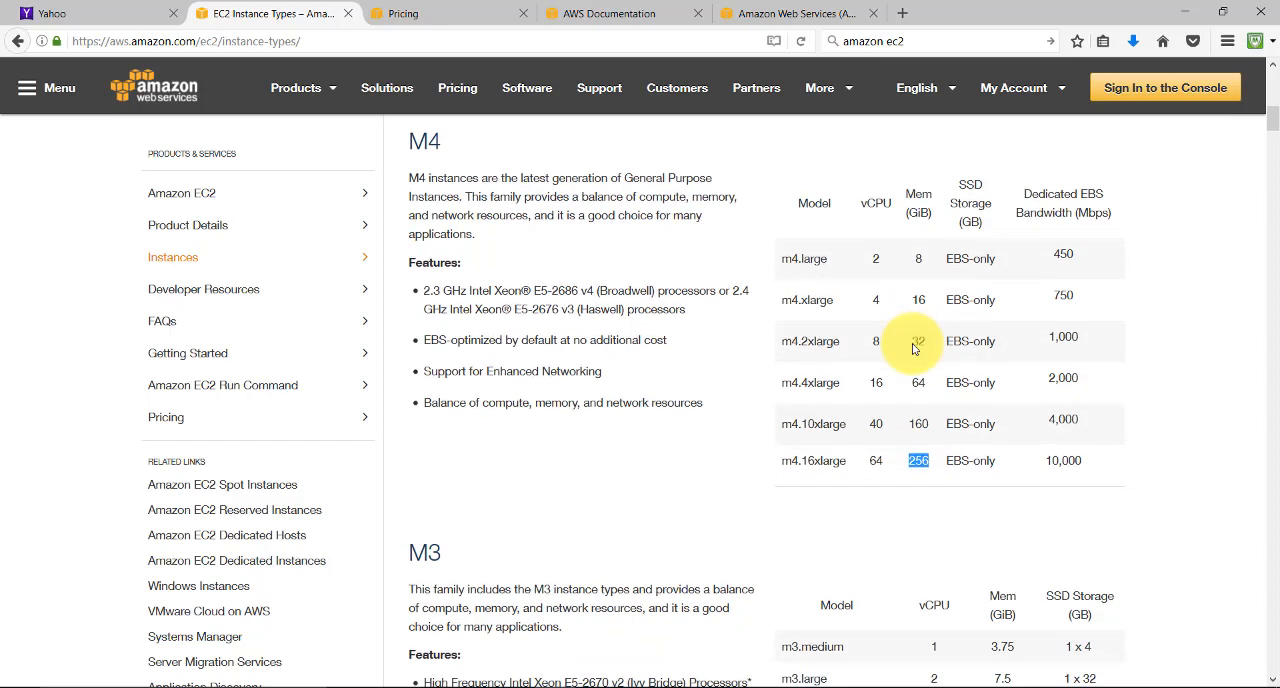
Review the M3 specifications and the Compute Optimized C4 and C3 model tables
scroll(780, 350, down, 4)
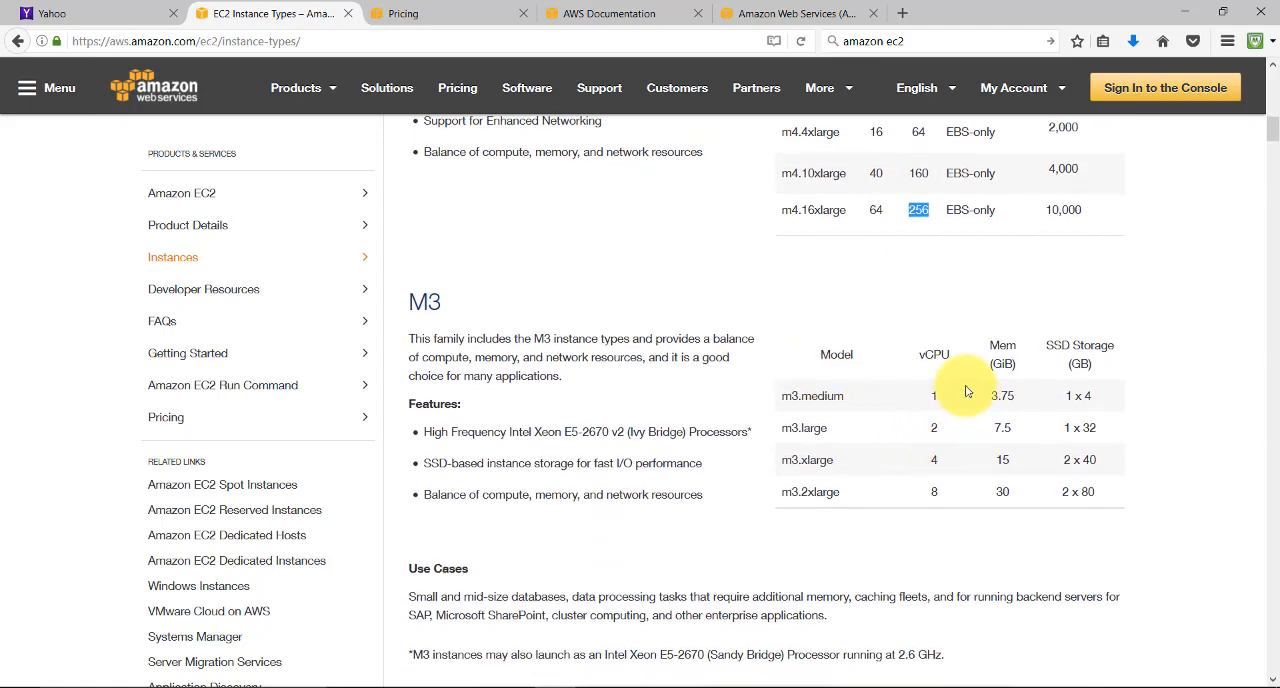
scroll(936, 360, down, 8)
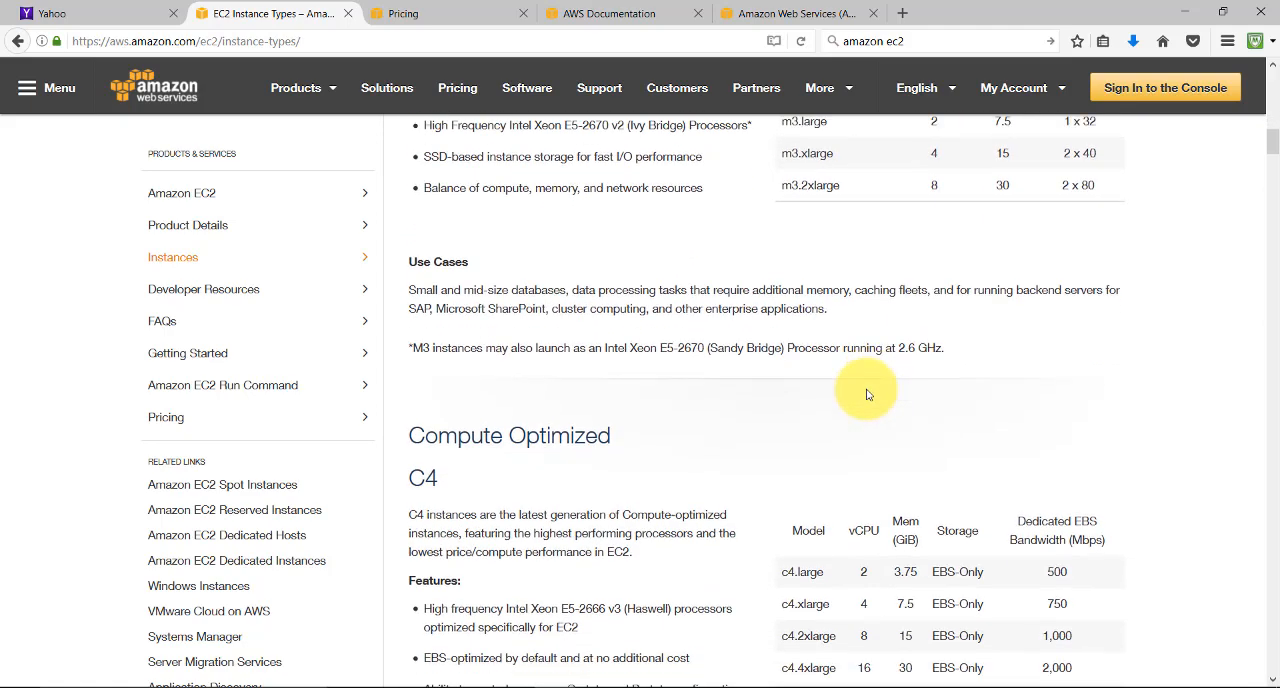
scroll(824, 388, down, 4)
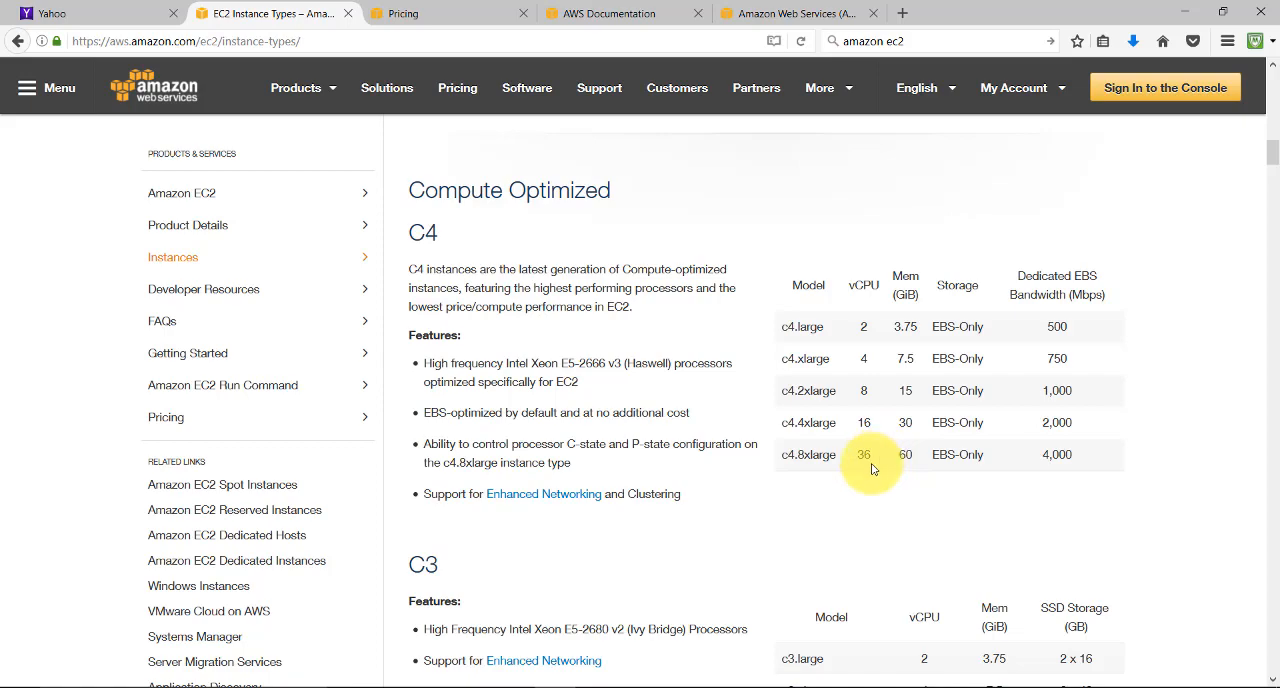
scroll(874, 420, down, 3)
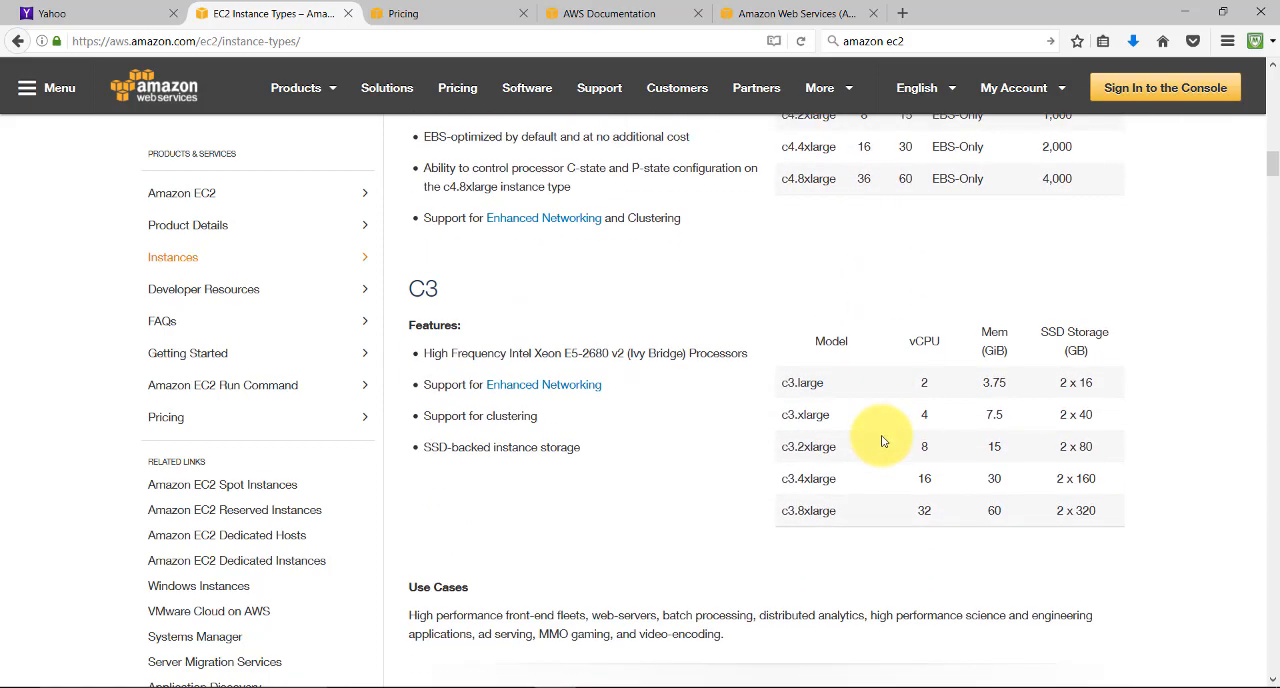
Highlight the vCPU count and memory of the Memory Optimized x1.32xlarge, and compare with the vCPU count of m4.16xlarge
scroll(882, 441, down, 5)
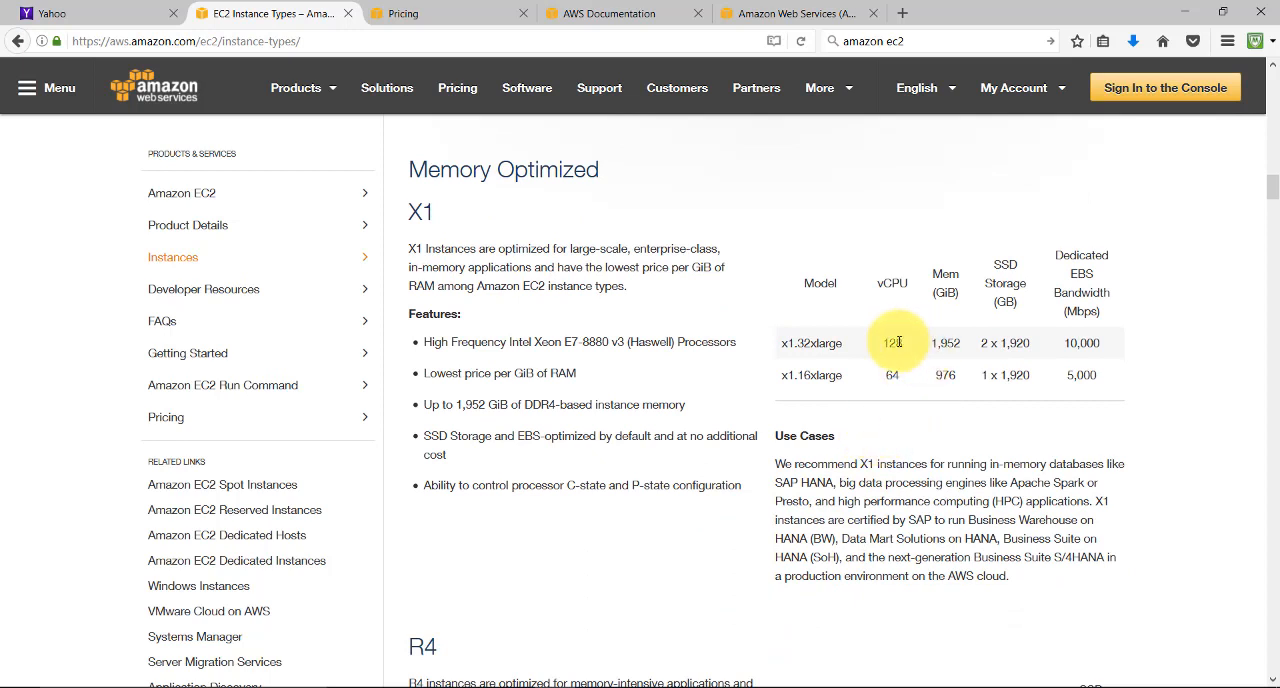
drag(899, 342, 874, 346)
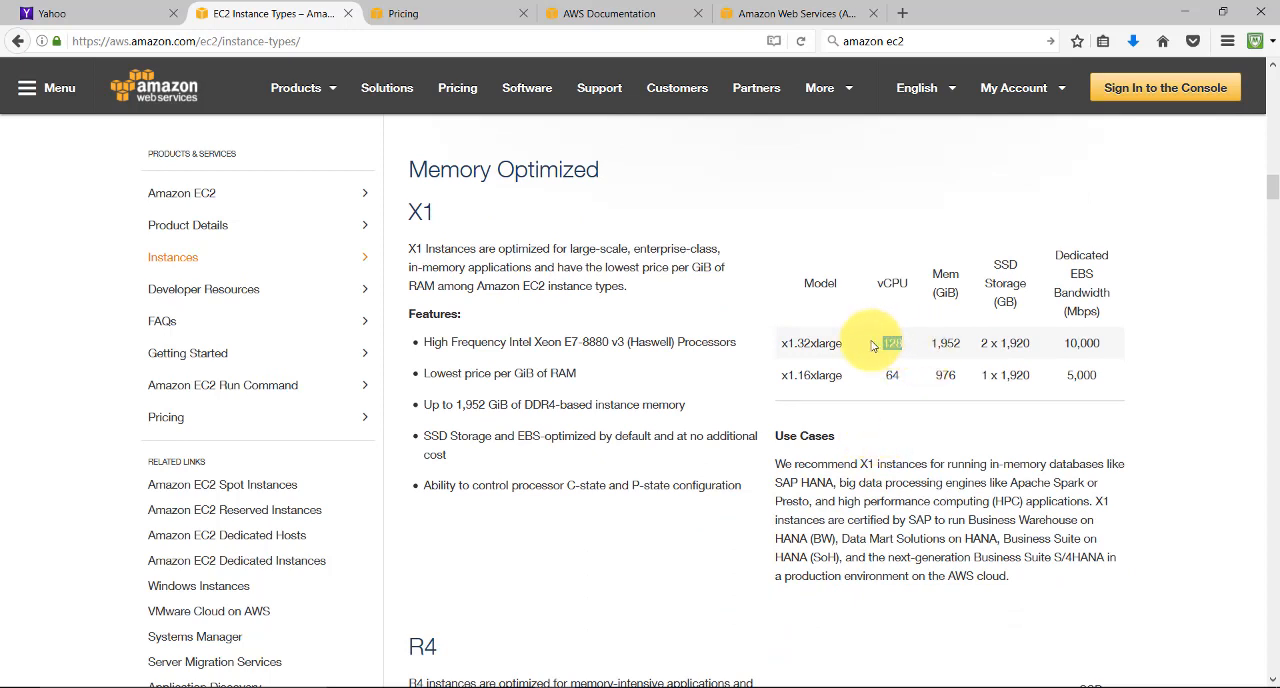
drag(962, 344, 929, 349)
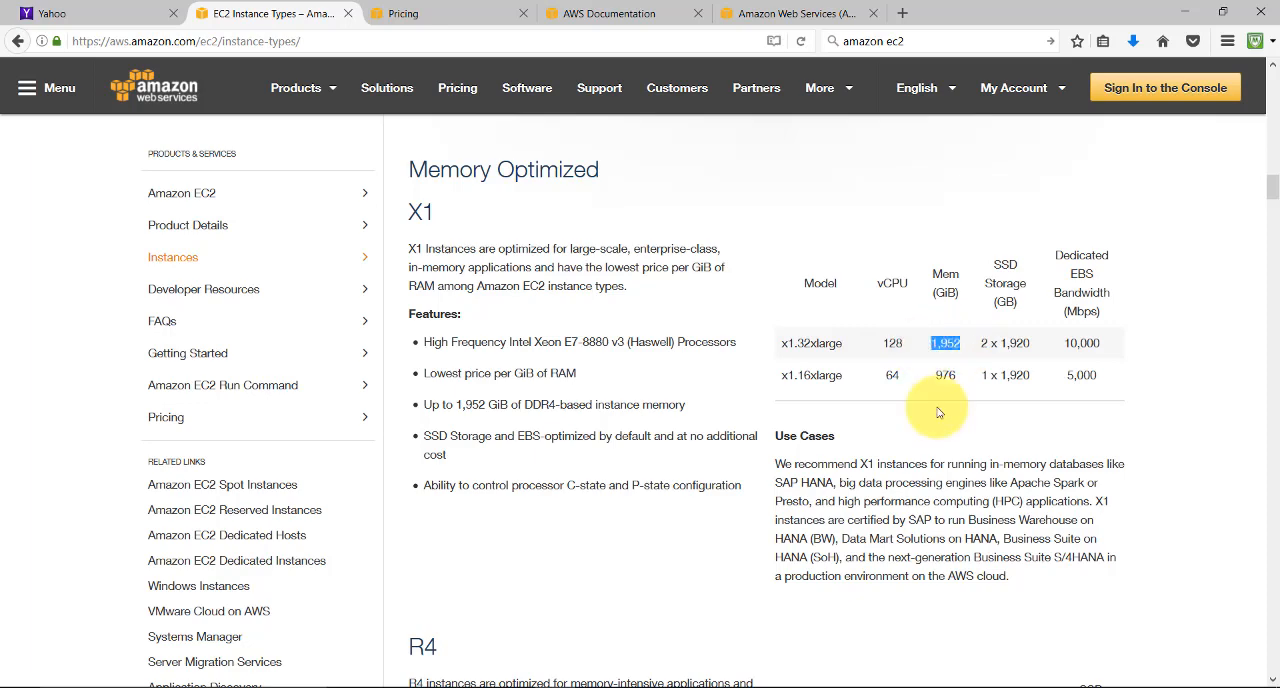
drag(1271, 184, 1271, 115)
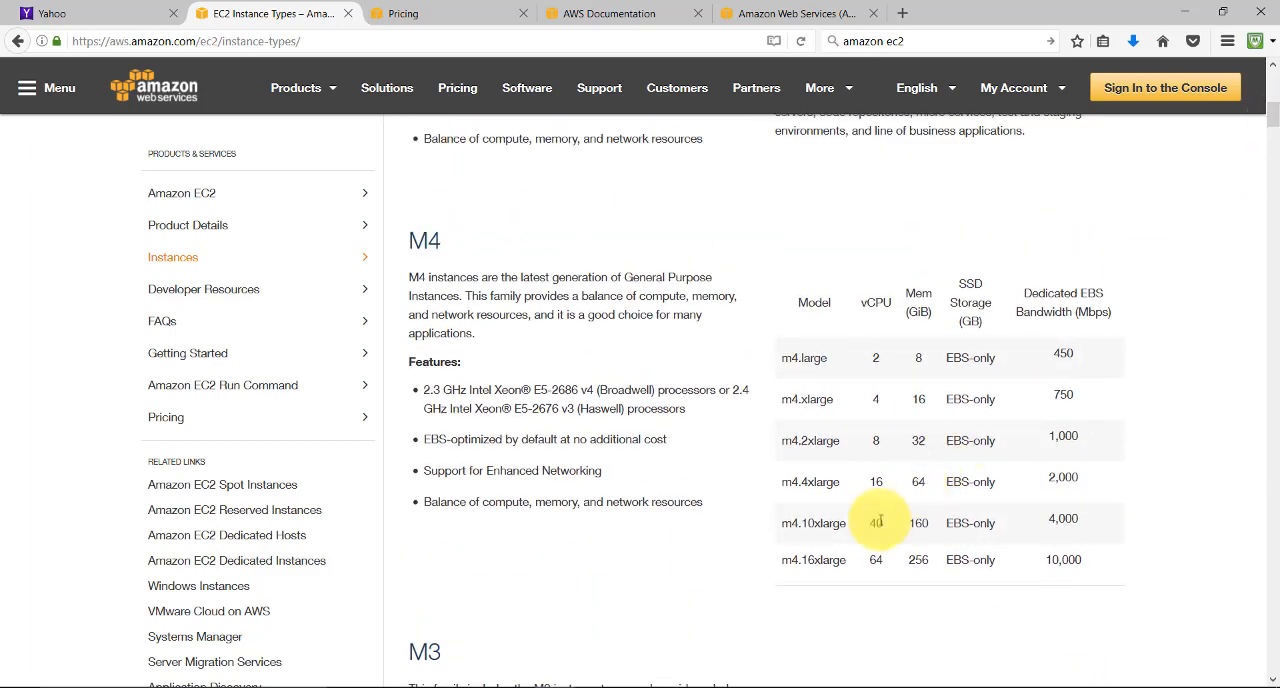
drag(900, 560, 758, 562)
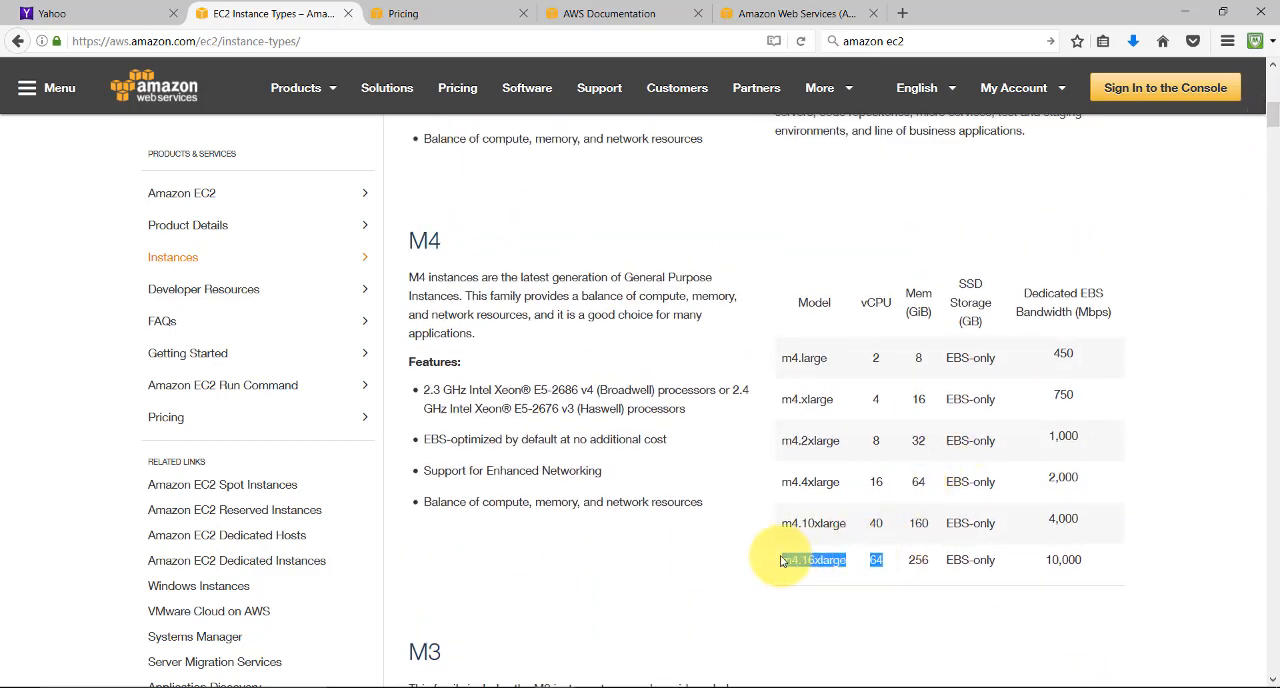
Open the EC2 Pricing page and review its descriptions of the On-Demand and Spot Instances payment options
click(438, 10)
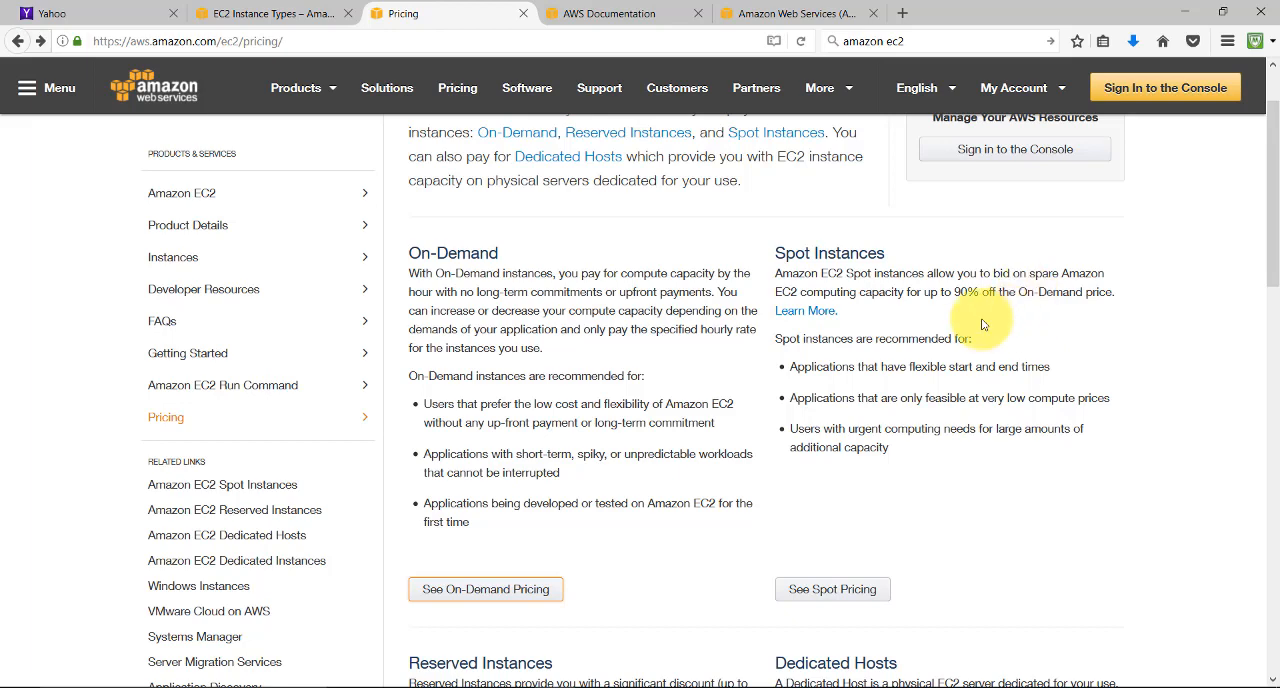
scroll(970, 315, up, 2)
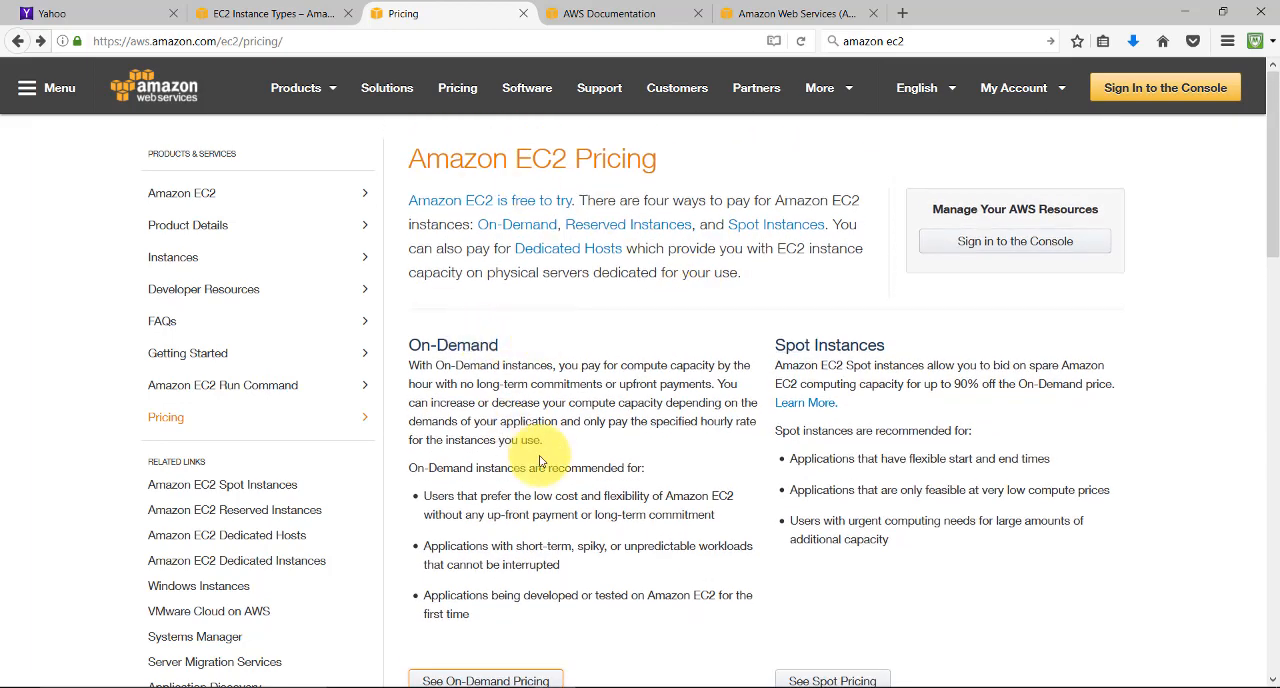
scroll(540, 462, down, 4)
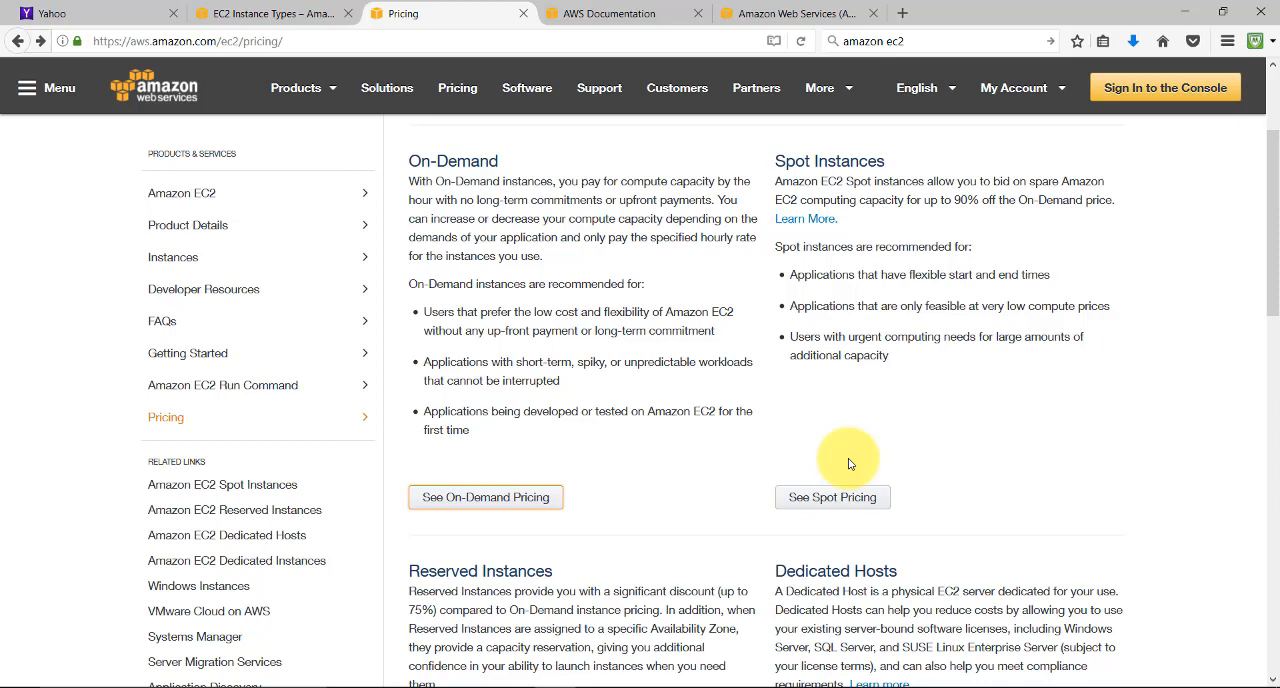
Open the On-Demand pricing page and highlight the m4.16xlarge row in the Linux price table
click(478, 502)
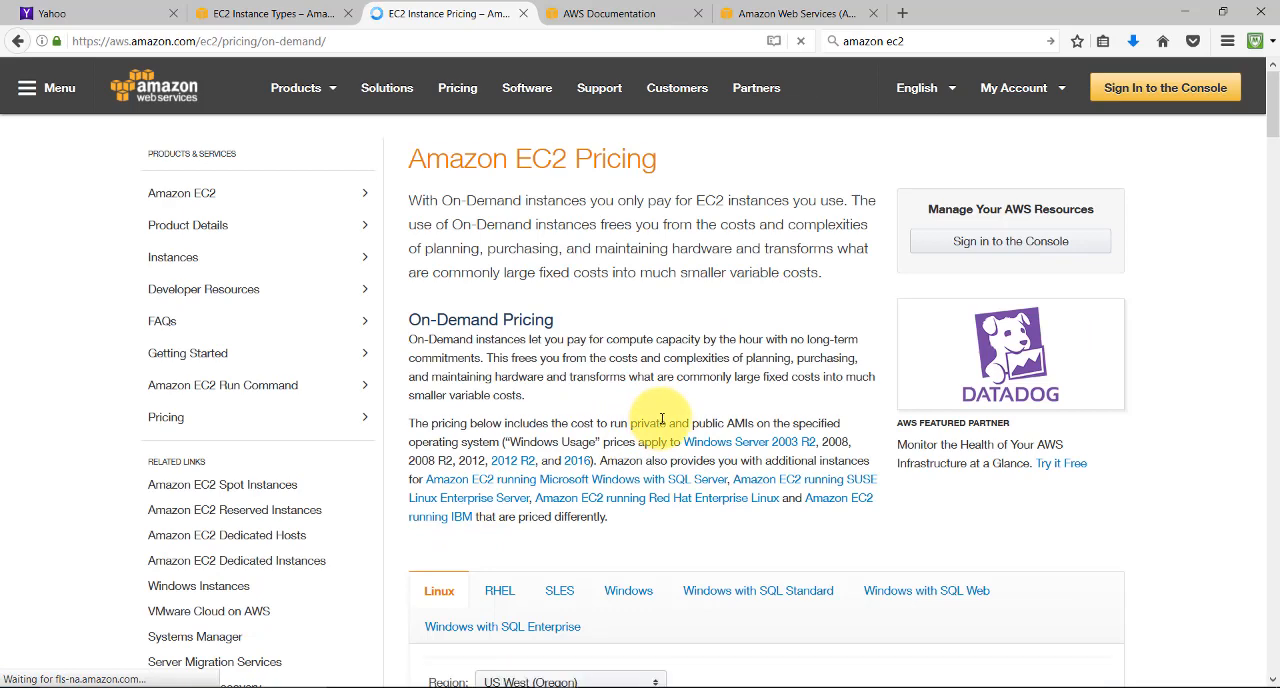
scroll(662, 420, down, 3)
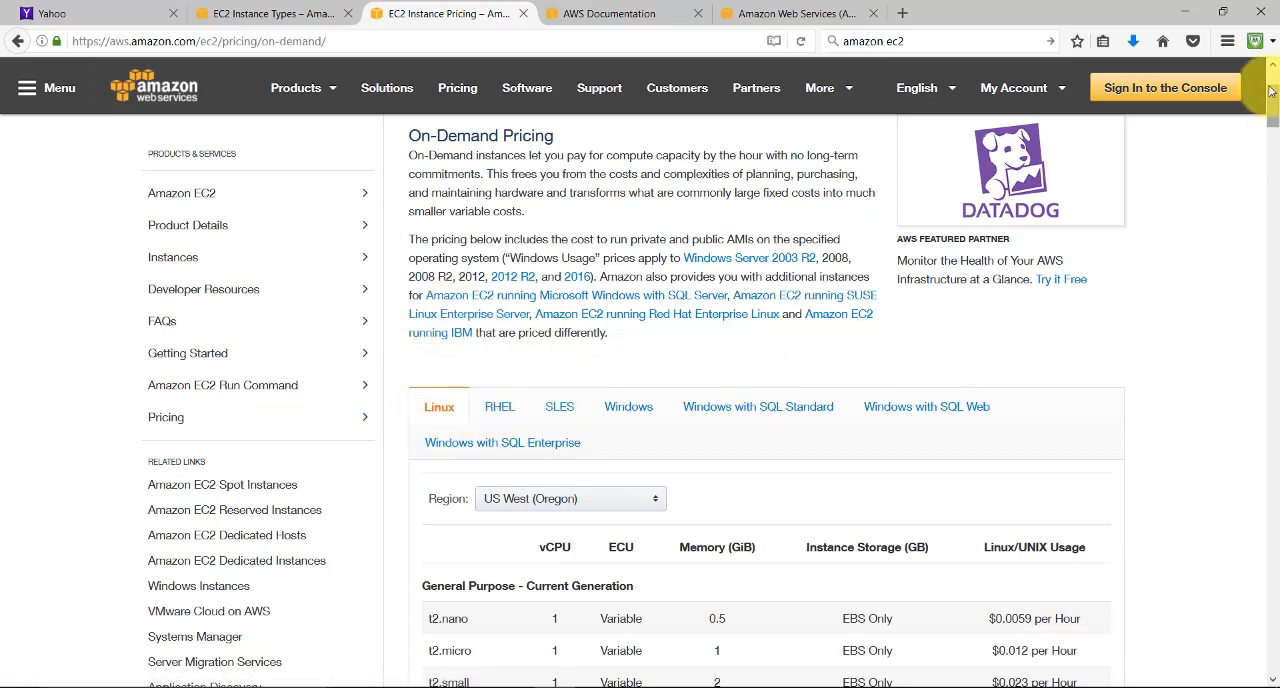
scroll(928, 430, down, 3)
scroll(790, 470, down, 2)
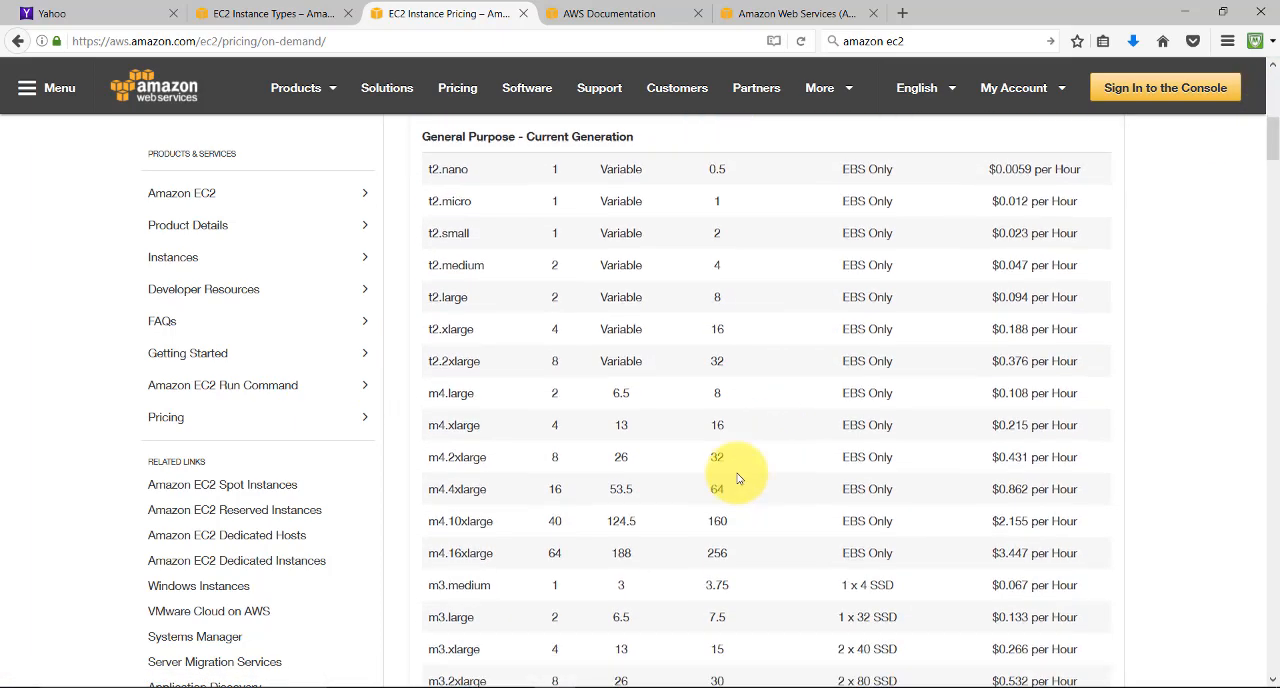
drag(426, 547, 1107, 548)
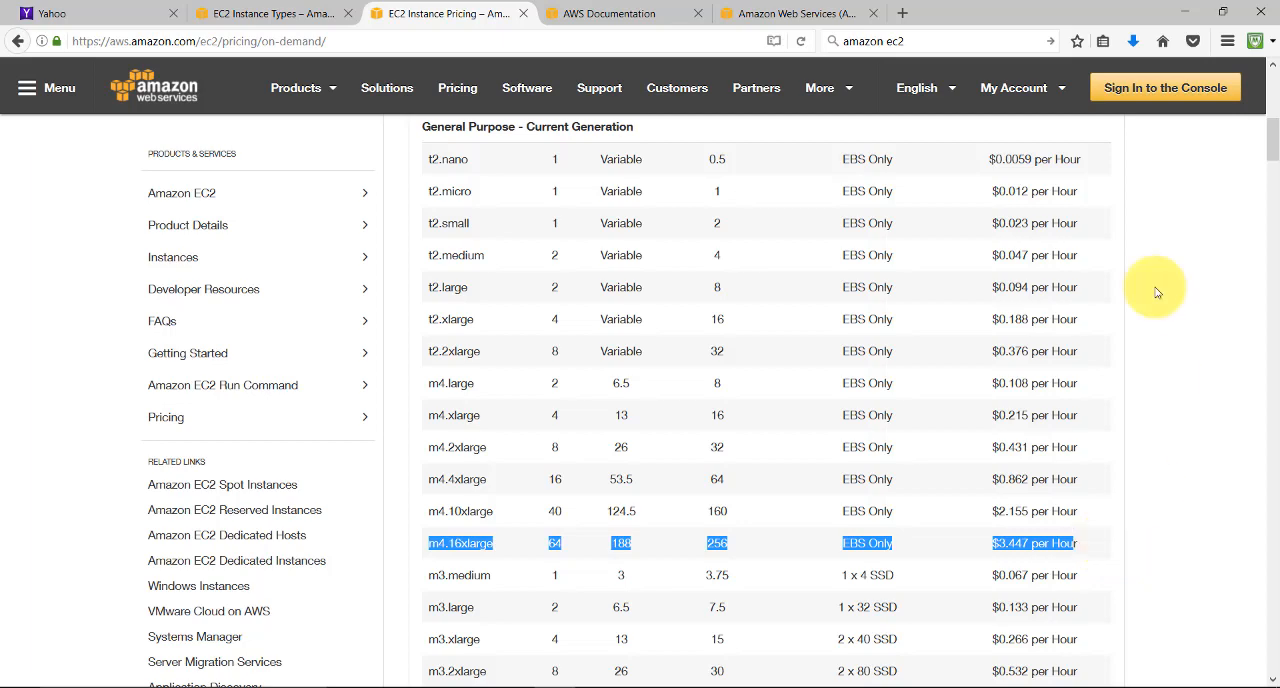
Switch the On-Demand price table's region to US East (Ohio) and back to US West (Oregon)
drag(1268, 153, 1271, 128)
click(652, 362)
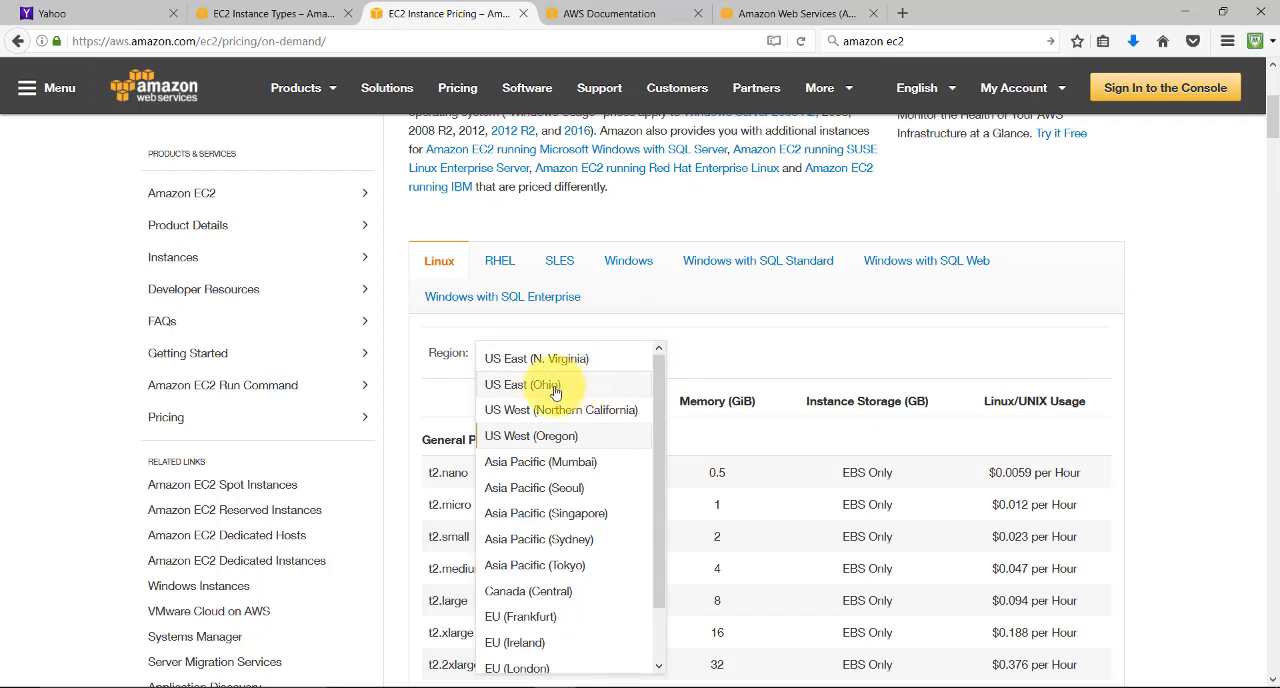
click(550, 392)
click(651, 352)
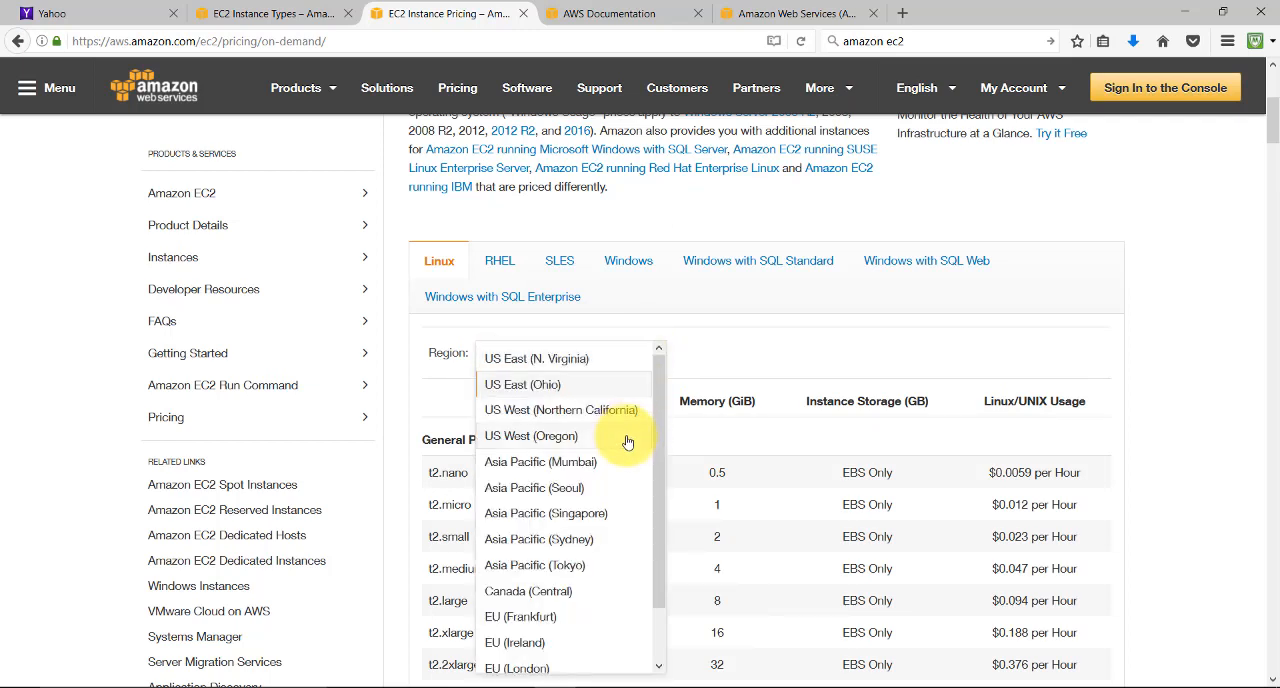
click(590, 437)
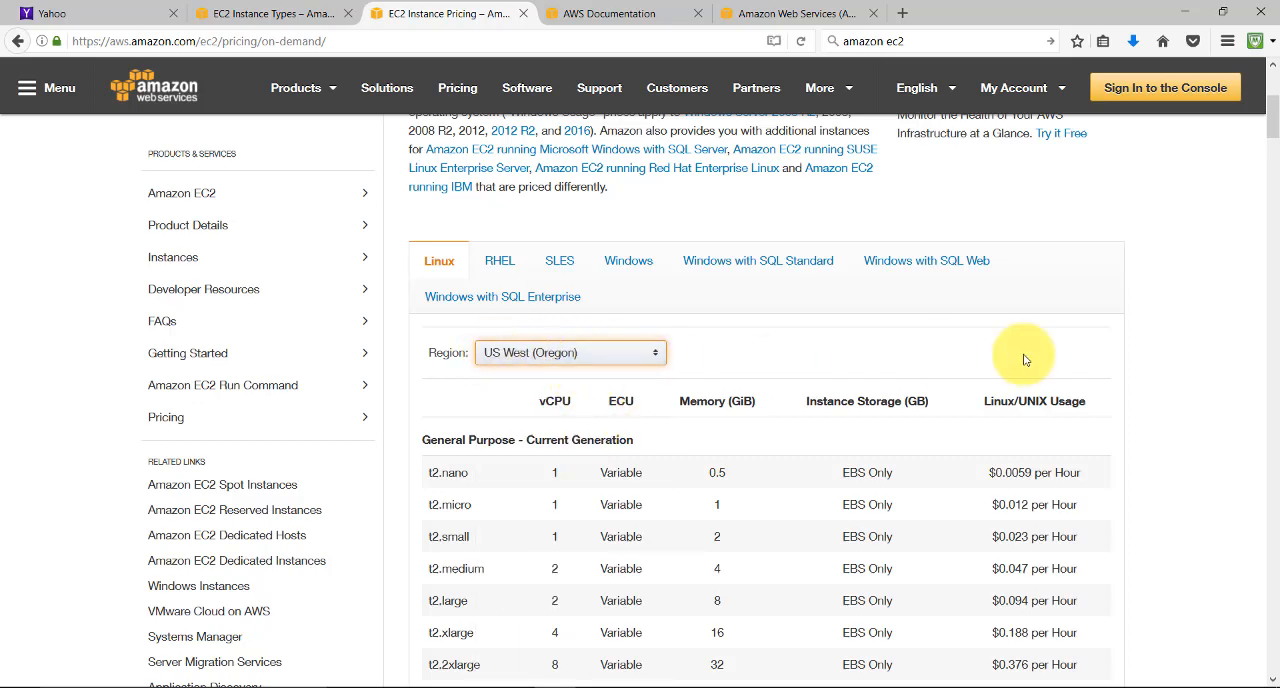
Set the On-Demand price table's region to EU (London) and check the m4.16xlarge hourly price there
mouse_move(1278, 119)
mouse_down()
mouse_move(1278, 152)
mouse_move(1277, 127)
mouse_up()
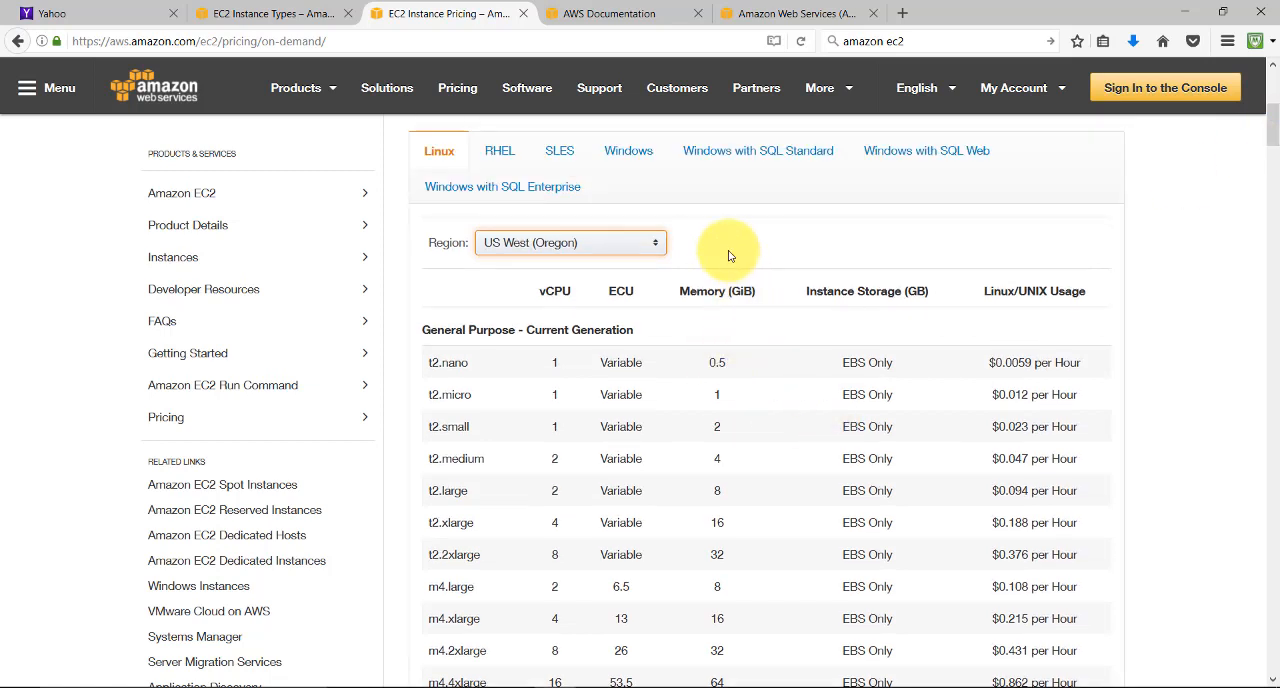
click(647, 250)
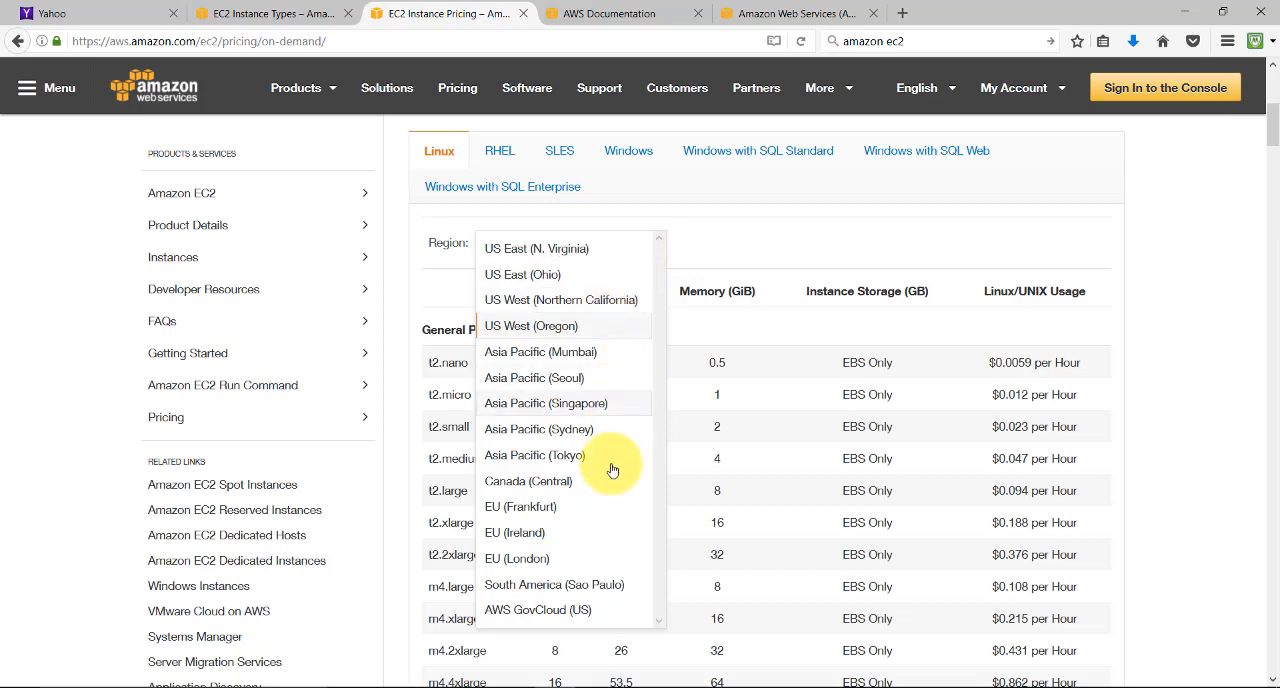
click(547, 565)
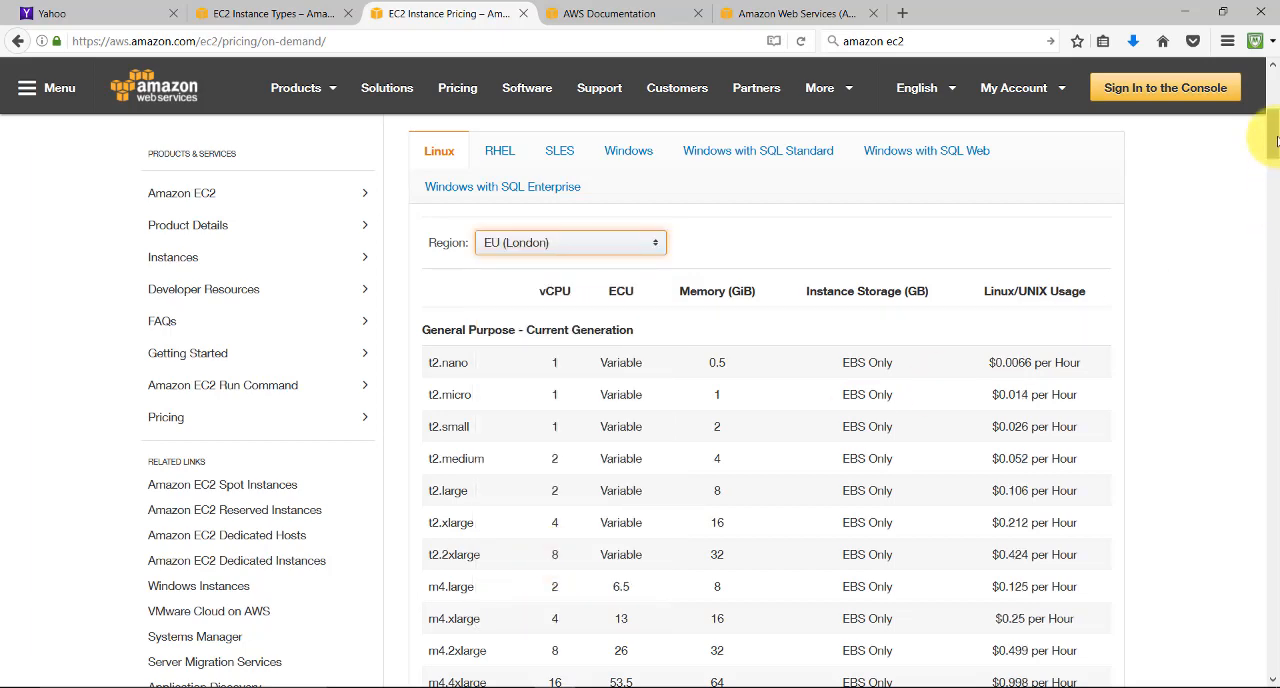
drag(1266, 140, 1266, 165)
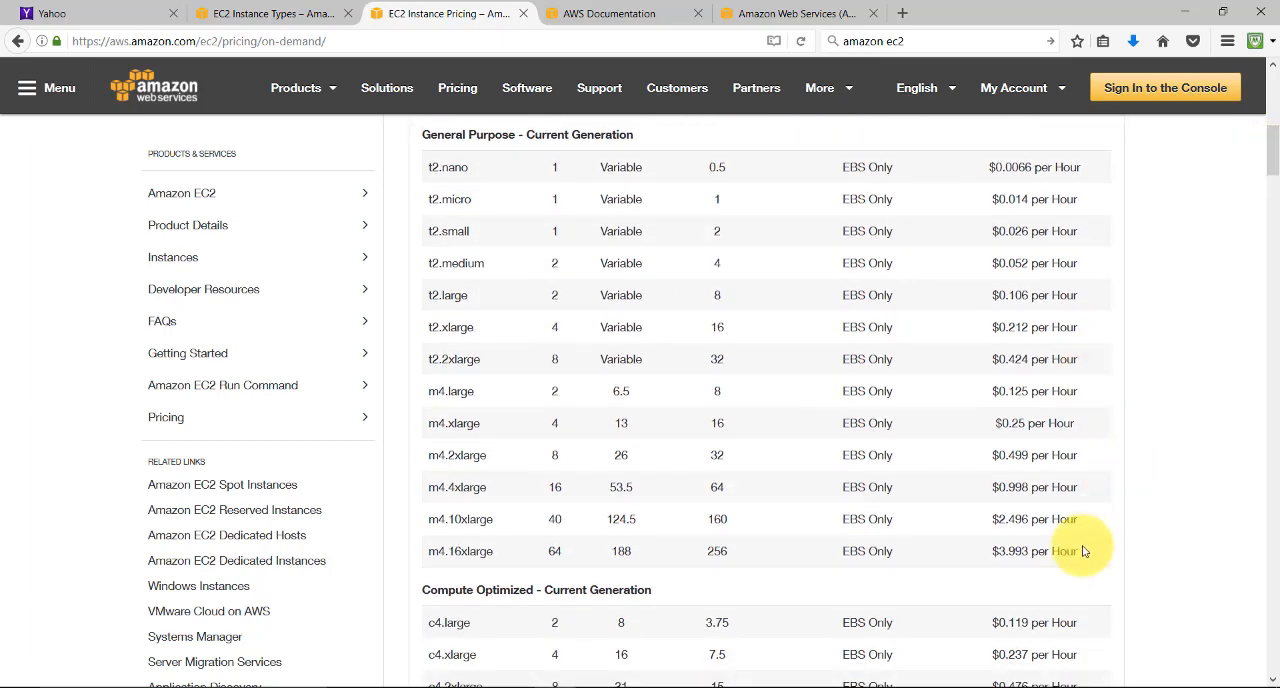
drag(1266, 168, 1272, 128)
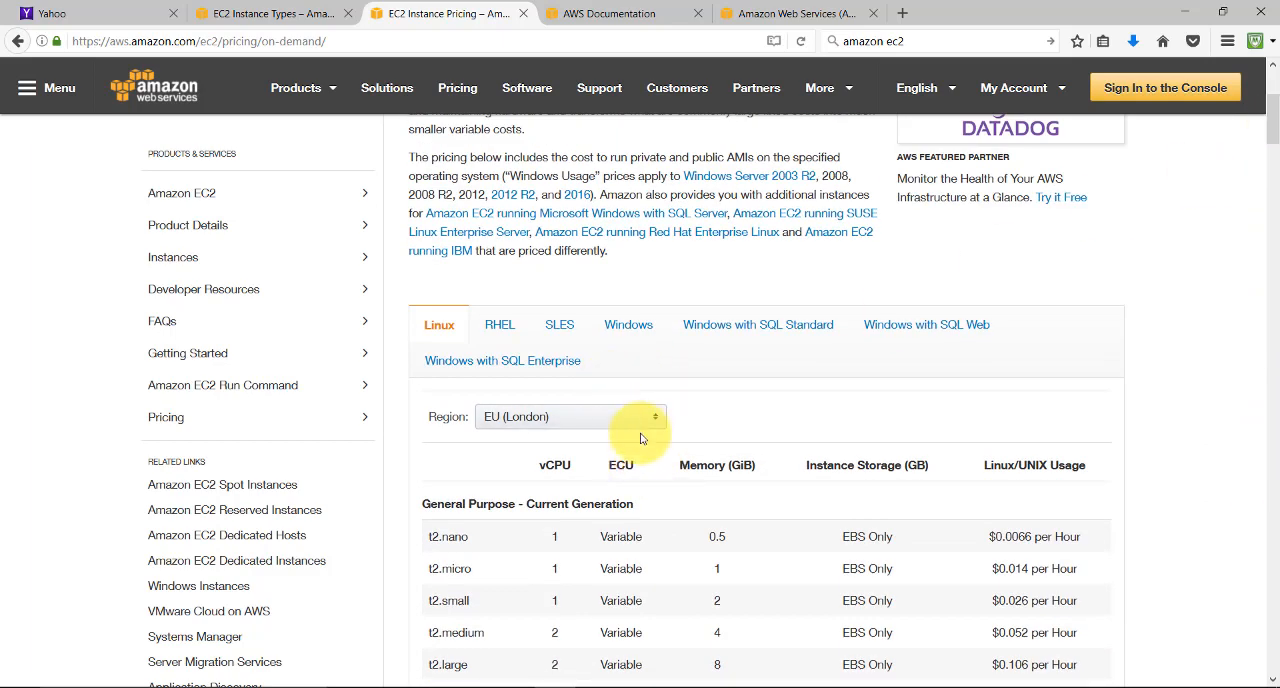
Return to the EC2 Pricing overview and open the Spot Instances pricing page
click(18, 41)
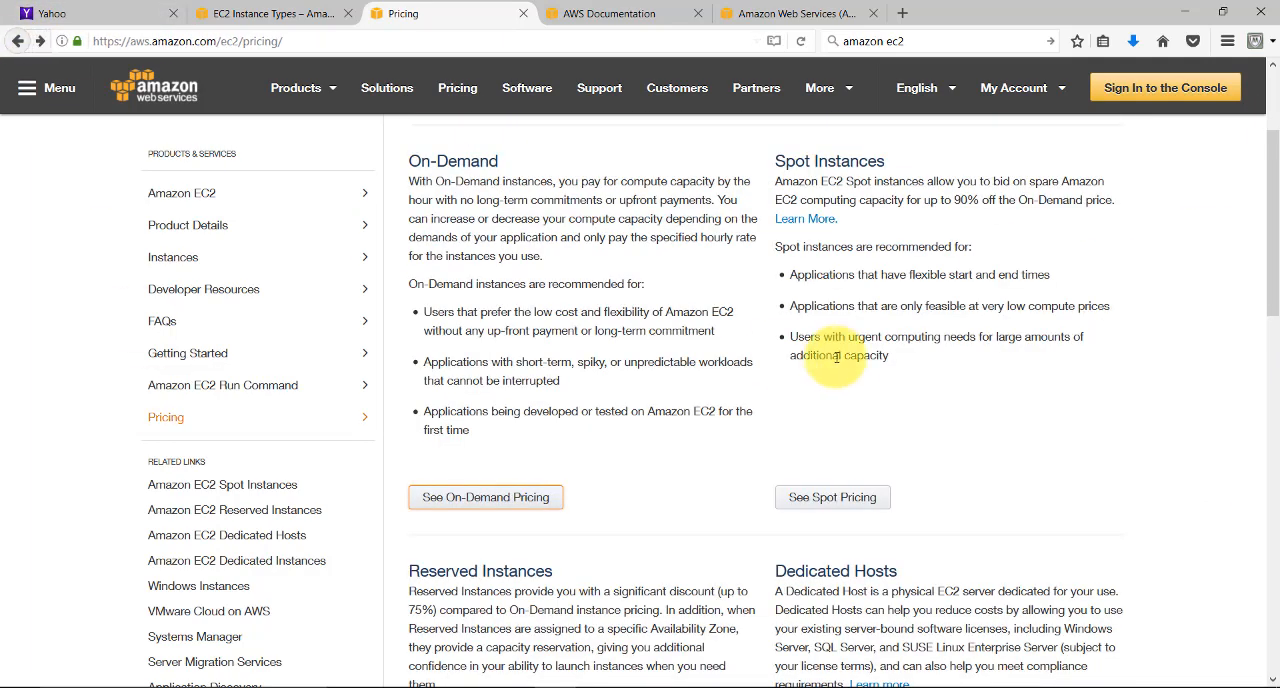
click(852, 499)
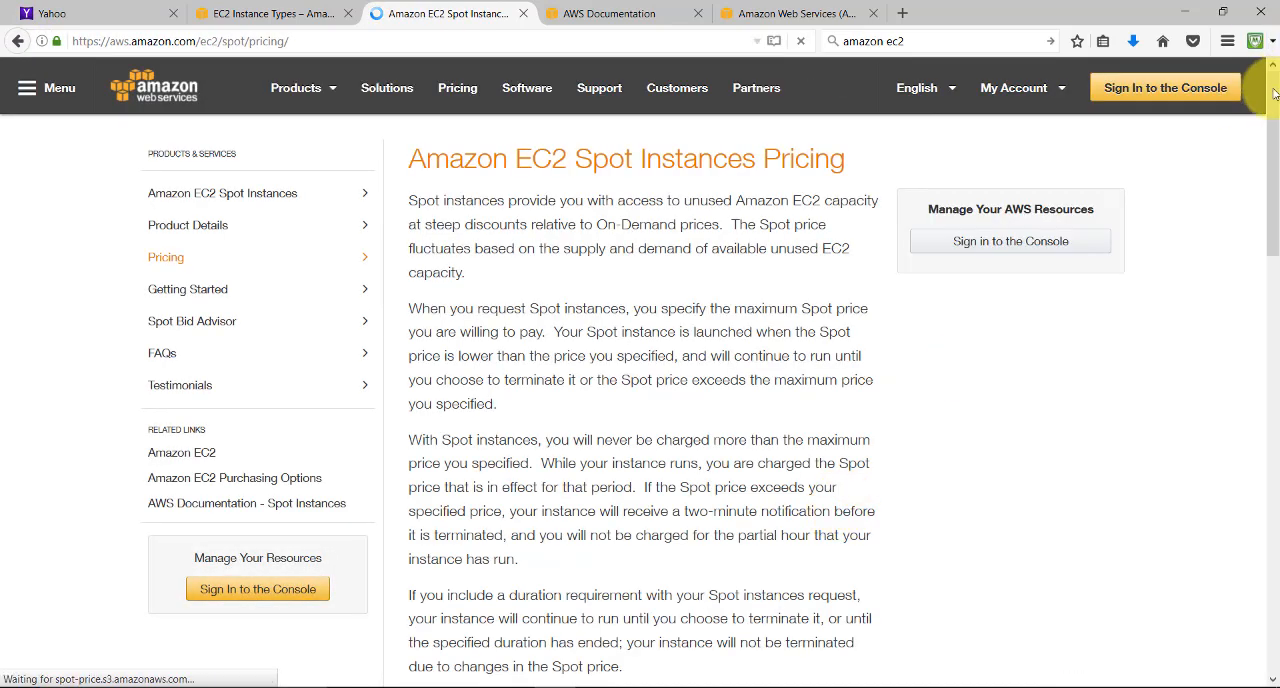
Find the EU (London) Spot Instance price table and highlight the m4.16xlarge Linux/UNIX hourly price
scroll(1276, 140, down, 3)
scroll(1276, 140, down, 1)
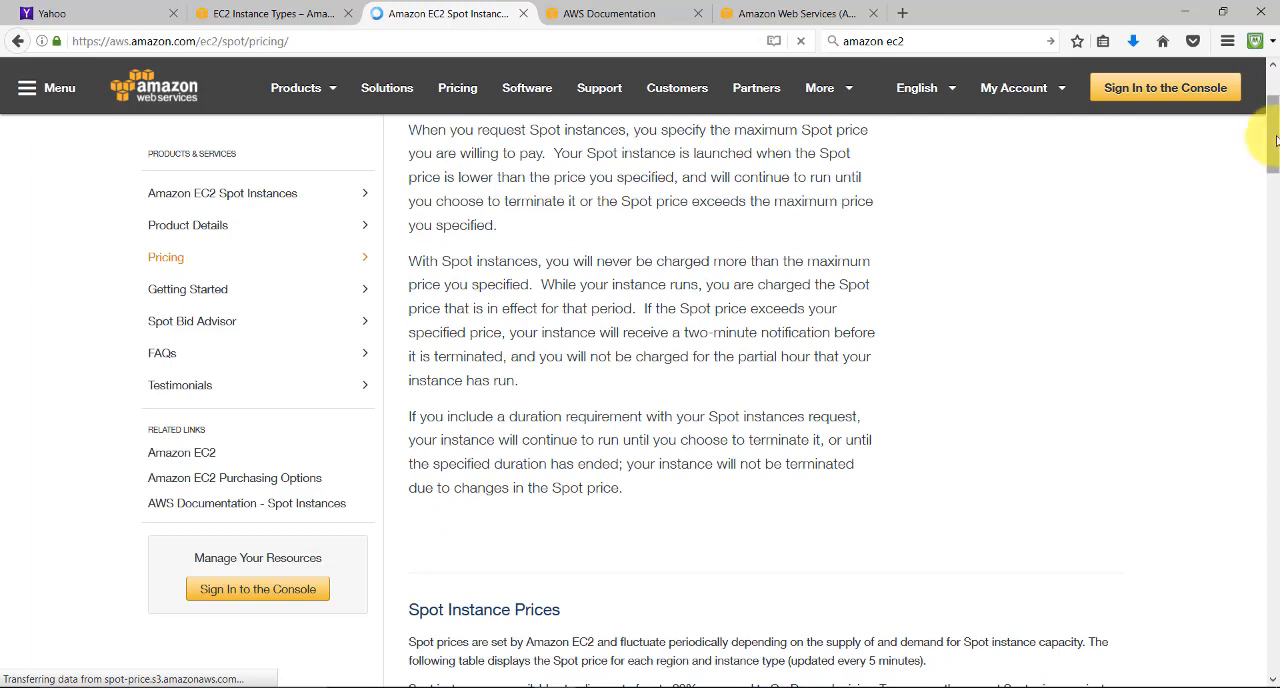
drag(1272, 123, 1273, 227)
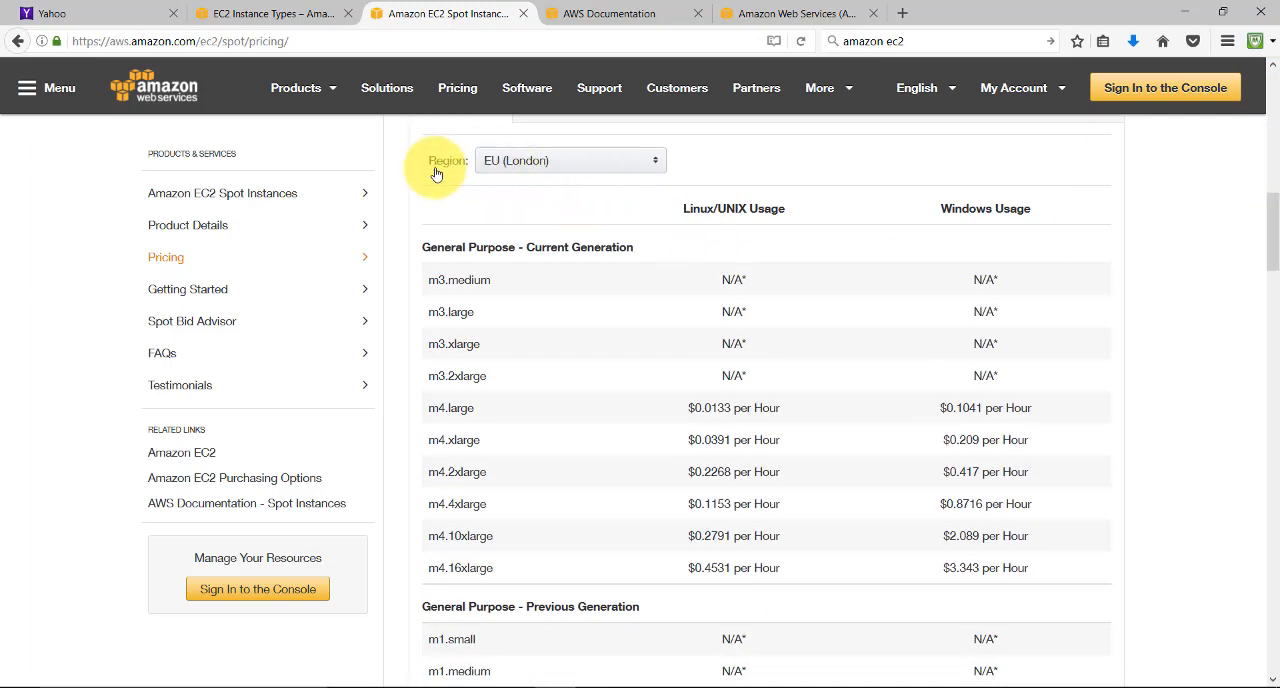
double_click(767, 567)
drag(745, 565, 684, 566)
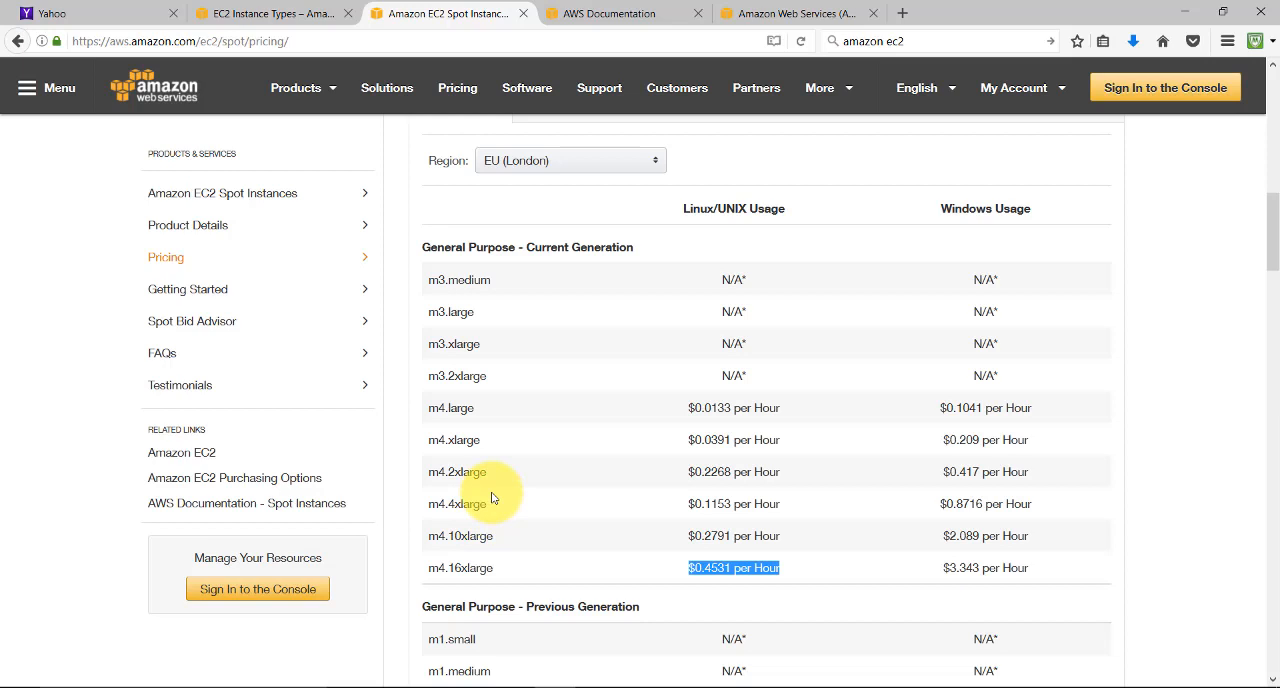
Set the Spot price table's region to US East (Ohio) and highlight the m4.16xlarge Linux/UNIX price
click(651, 163)
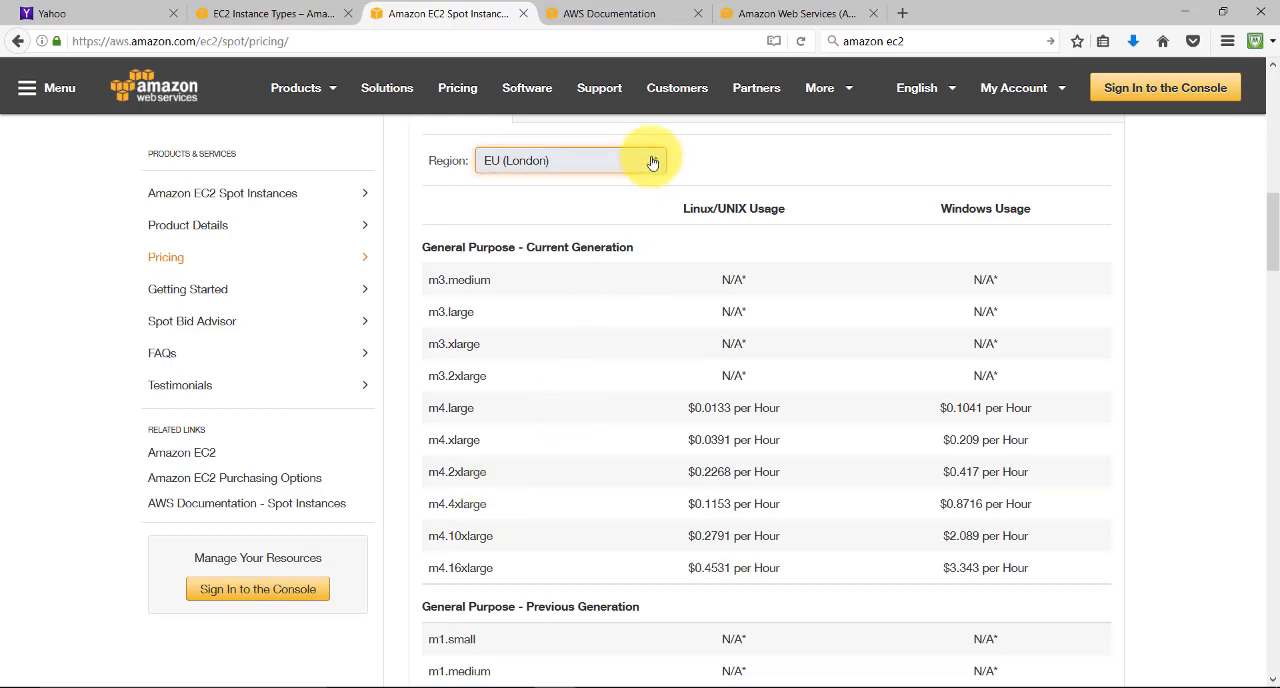
click(574, 193)
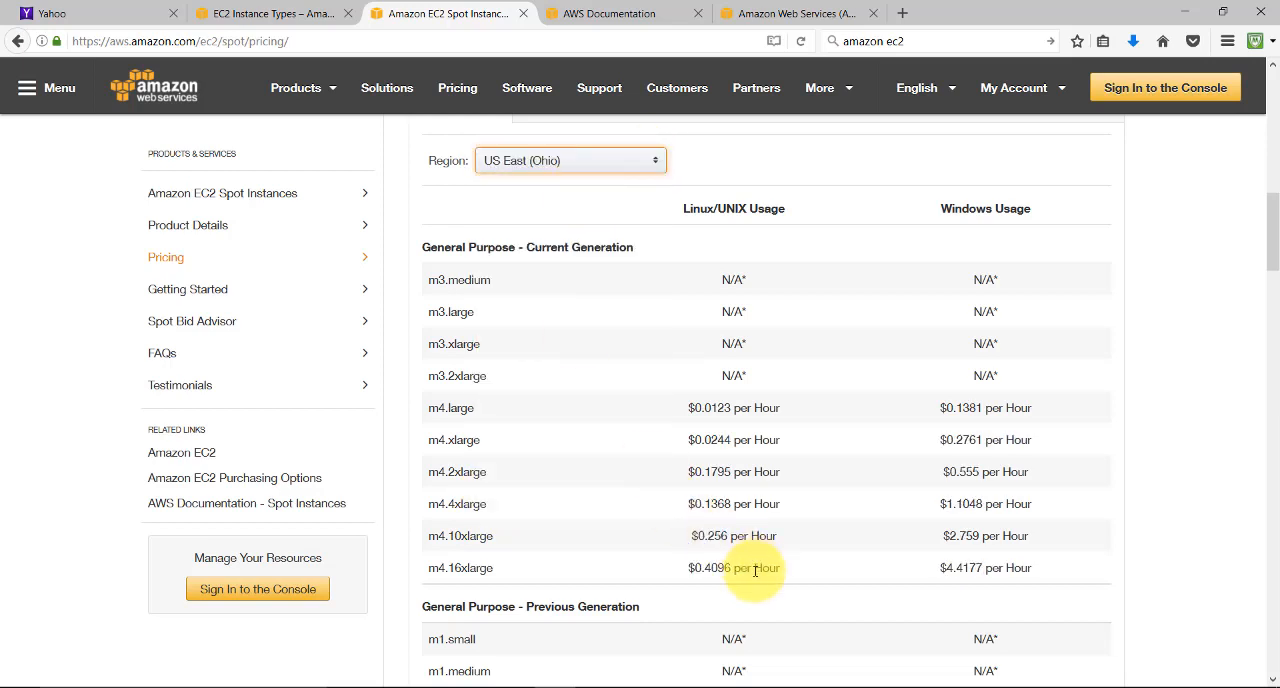
drag(782, 569, 699, 568)
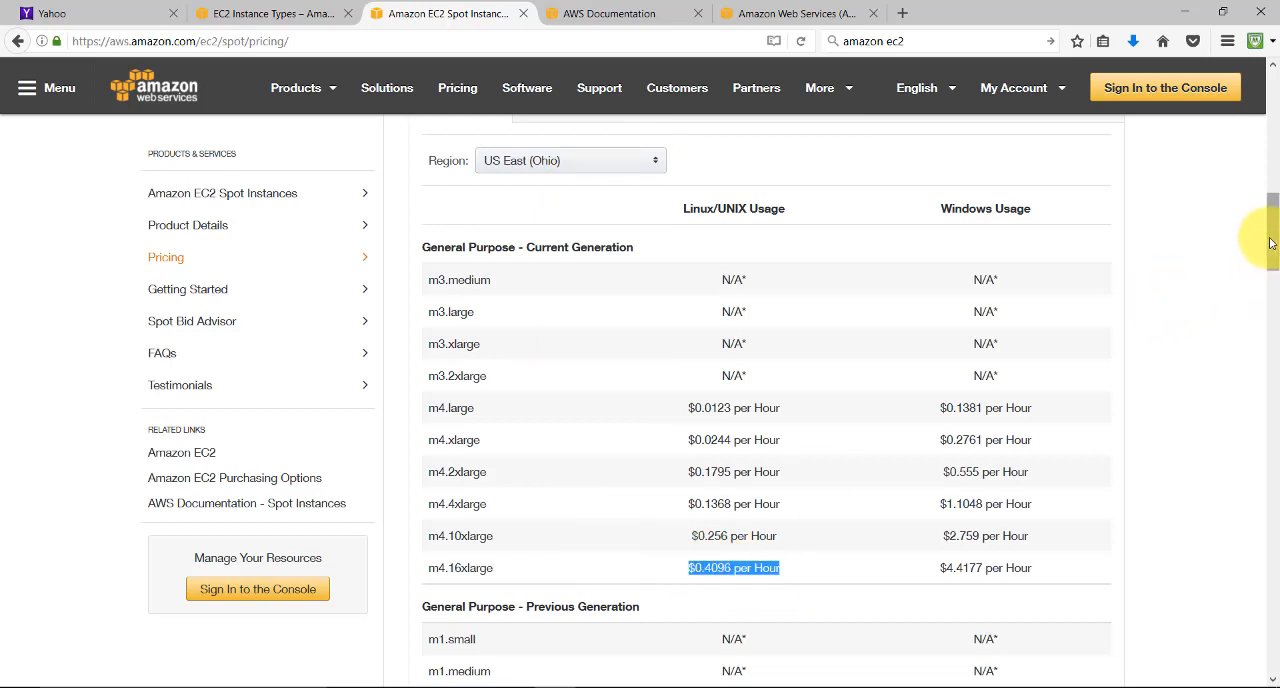
drag(1275, 243, 1274, 115)
Open the User Guide for Linux Instances from the Amazon EC2 section of the AWS Documentation
click(590, 13)
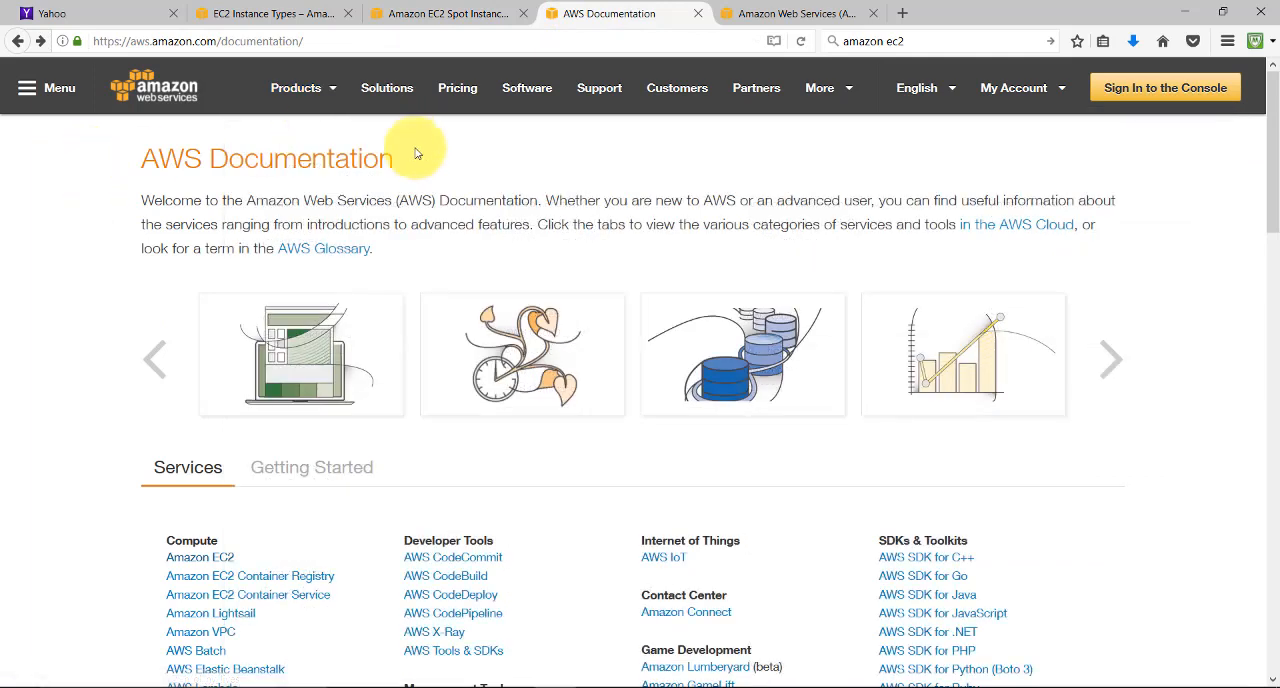
scroll(117, 459, down, 3)
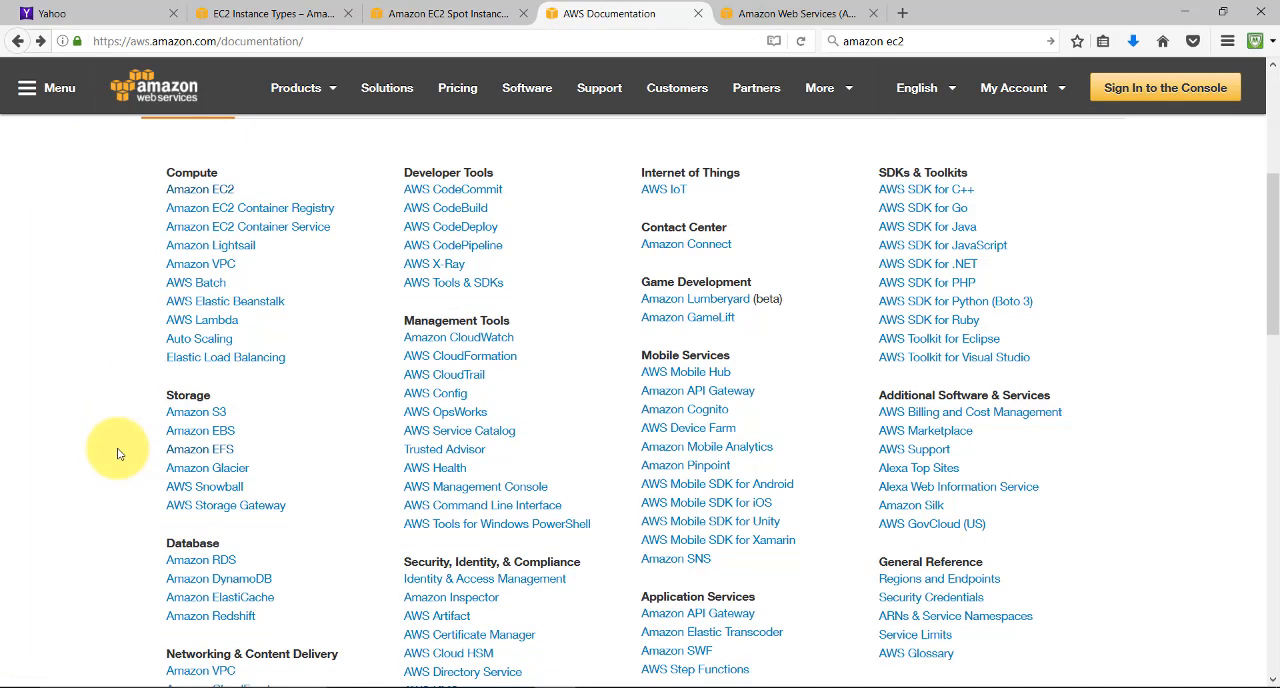
click(195, 199)
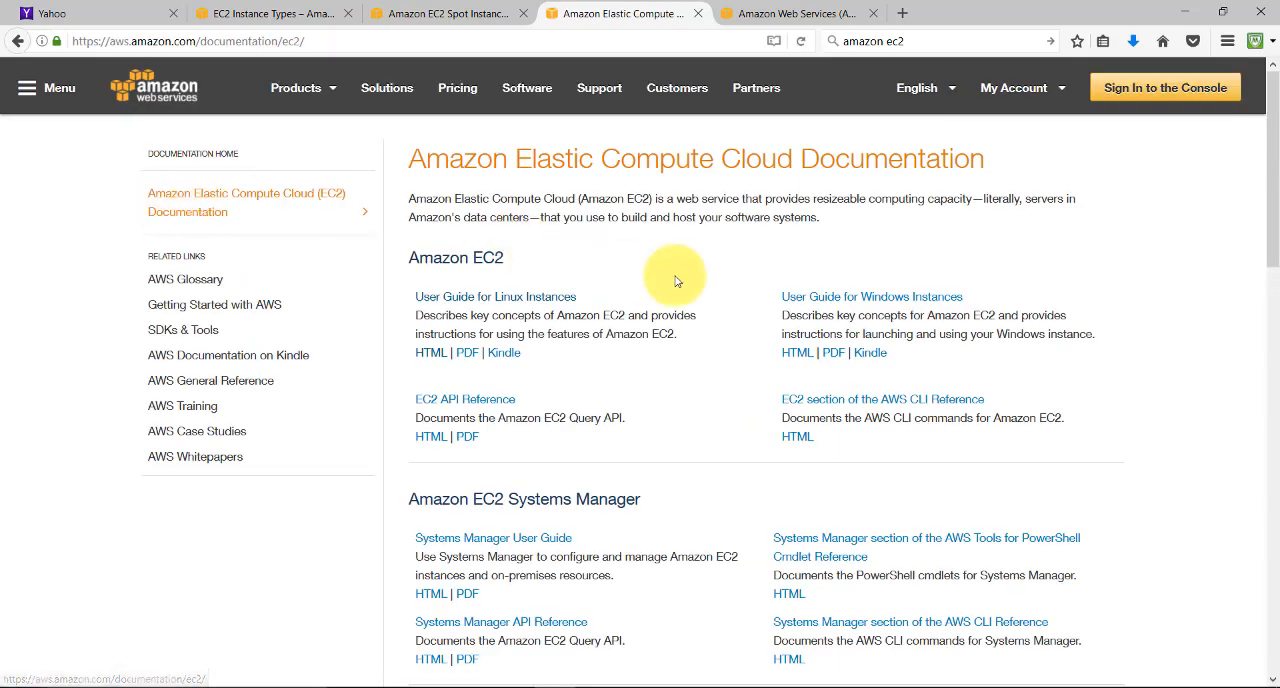
click(474, 296)
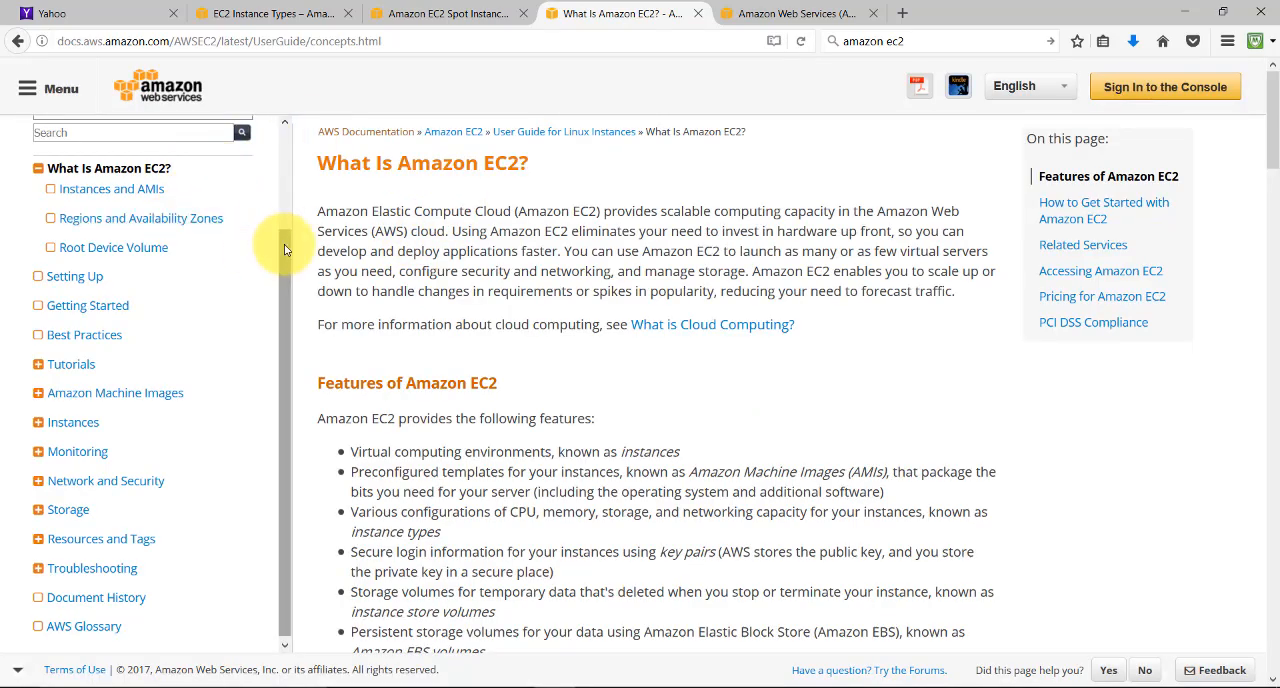
mouse_move(284, 244)
mouse_down()
mouse_move(286, 163)
mouse_move(279, 245)
mouse_up()
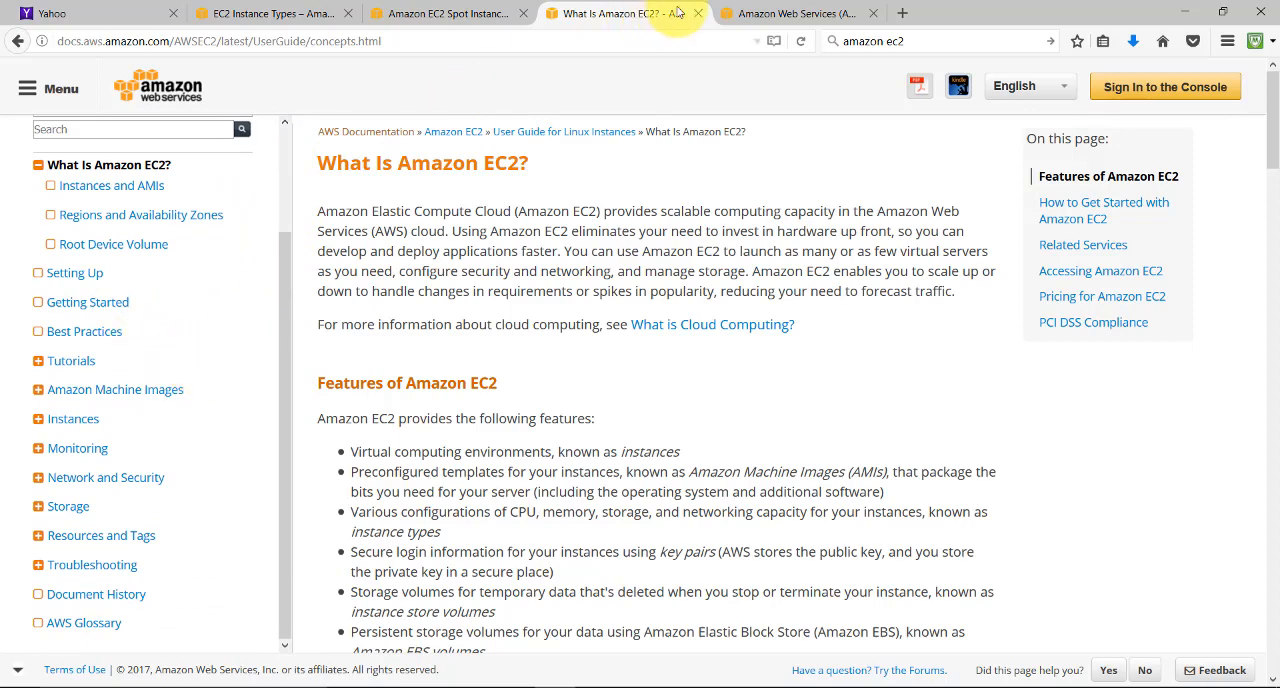
click(293, 10)
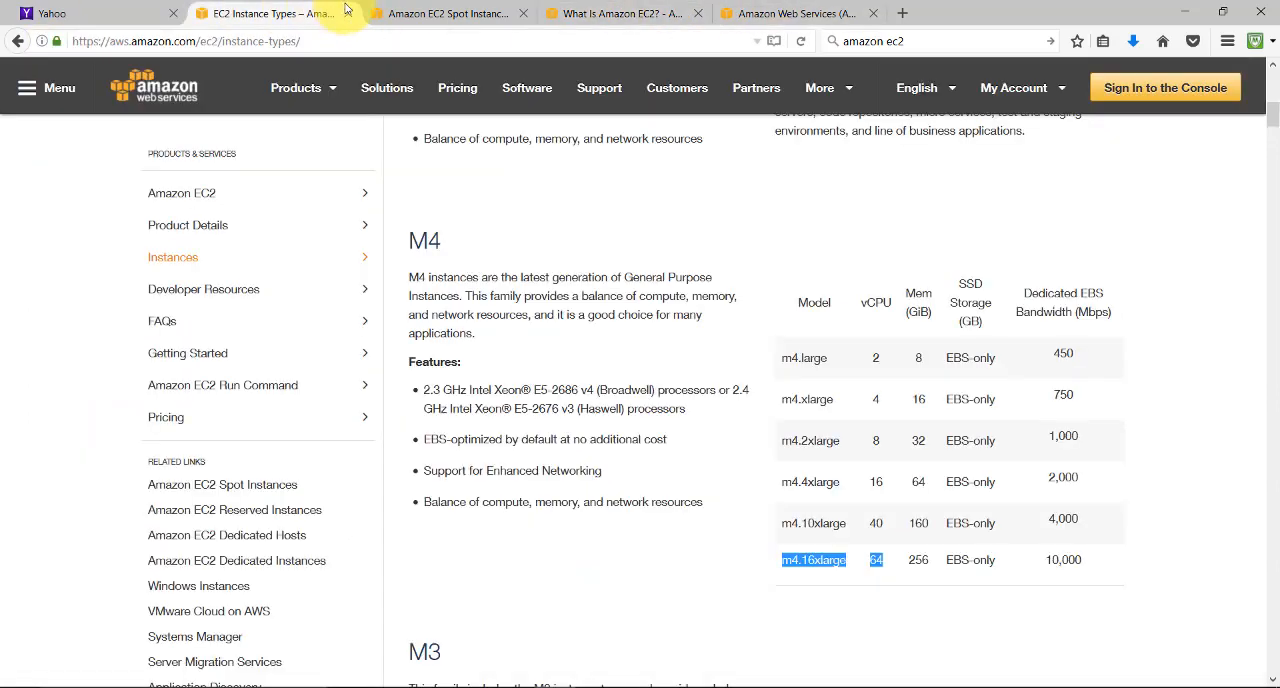
click(410, 12)
click(590, 12)
Go to the AWS home page and sign in to the console as a returning user with the account password
click(813, 10)
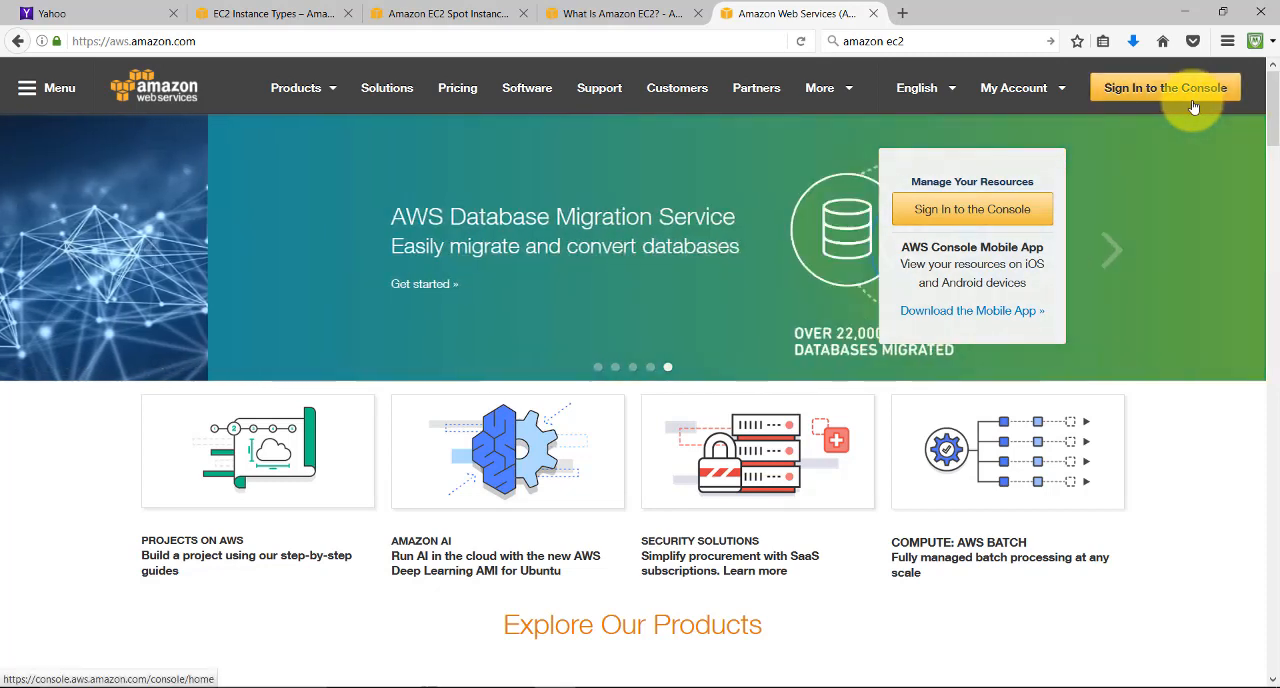
click(1190, 88)
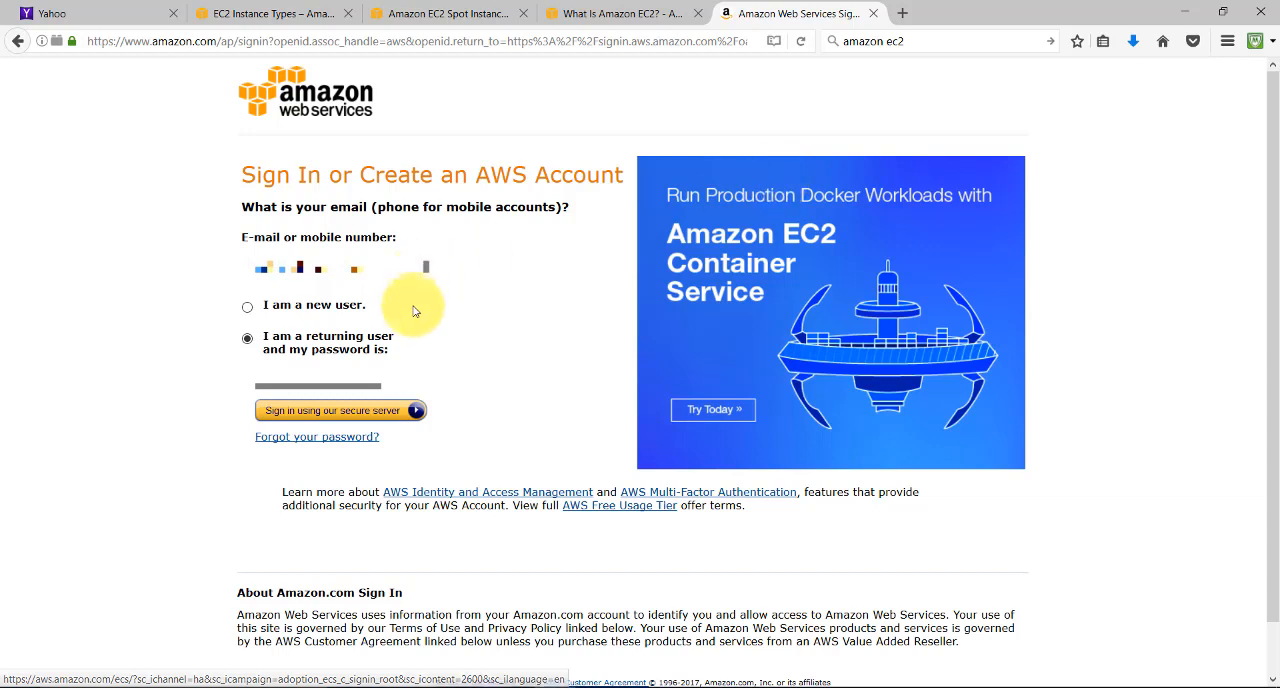
click(340, 382)
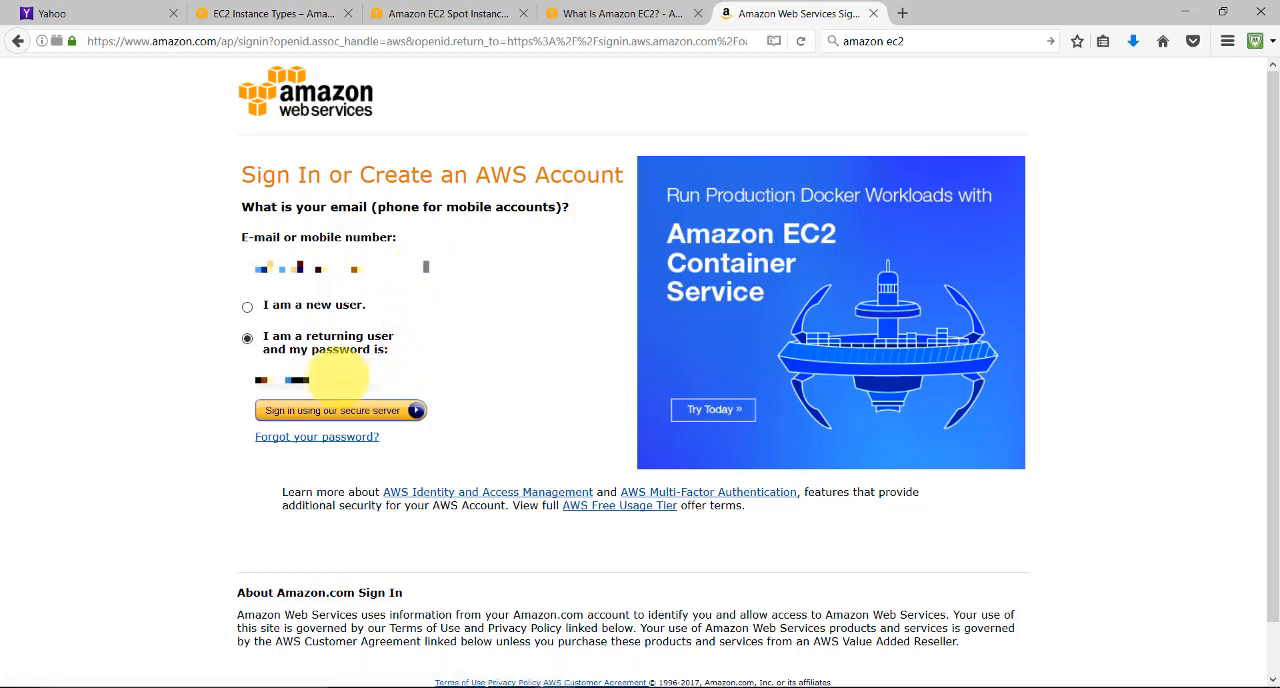
click(389, 410)
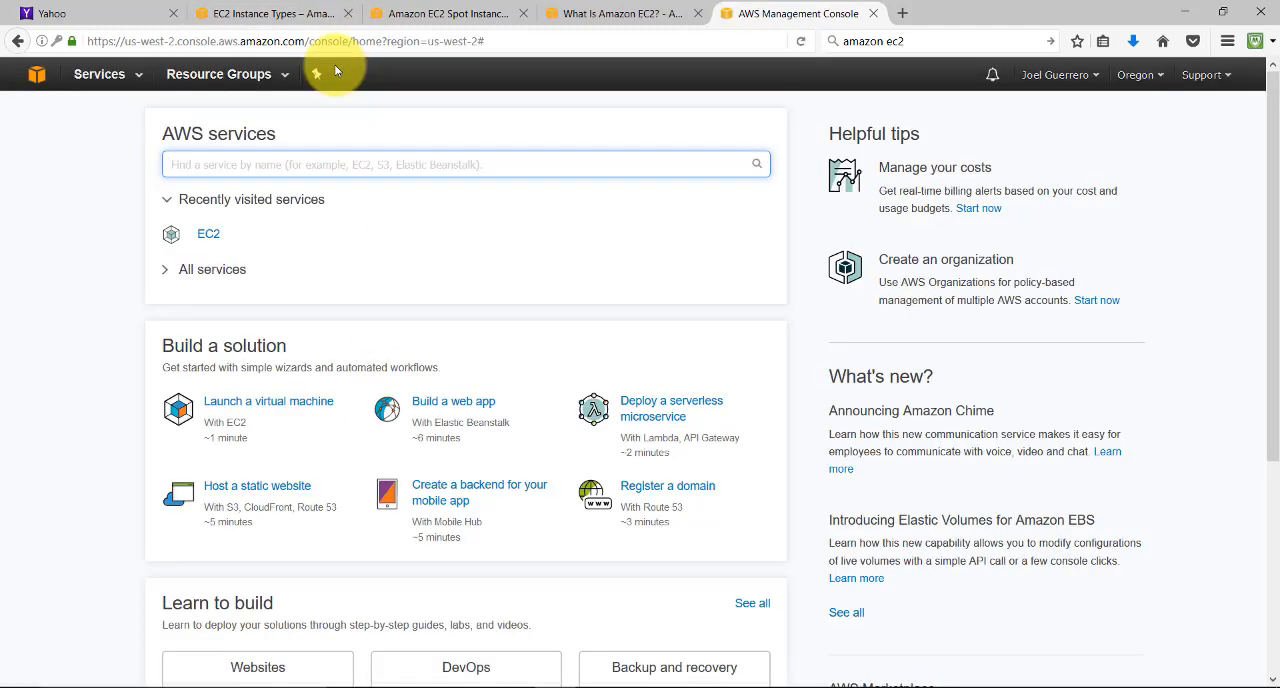
Open the EC2 dashboard from the Compute services and look over its resource sections and the list of available regions
click(123, 80)
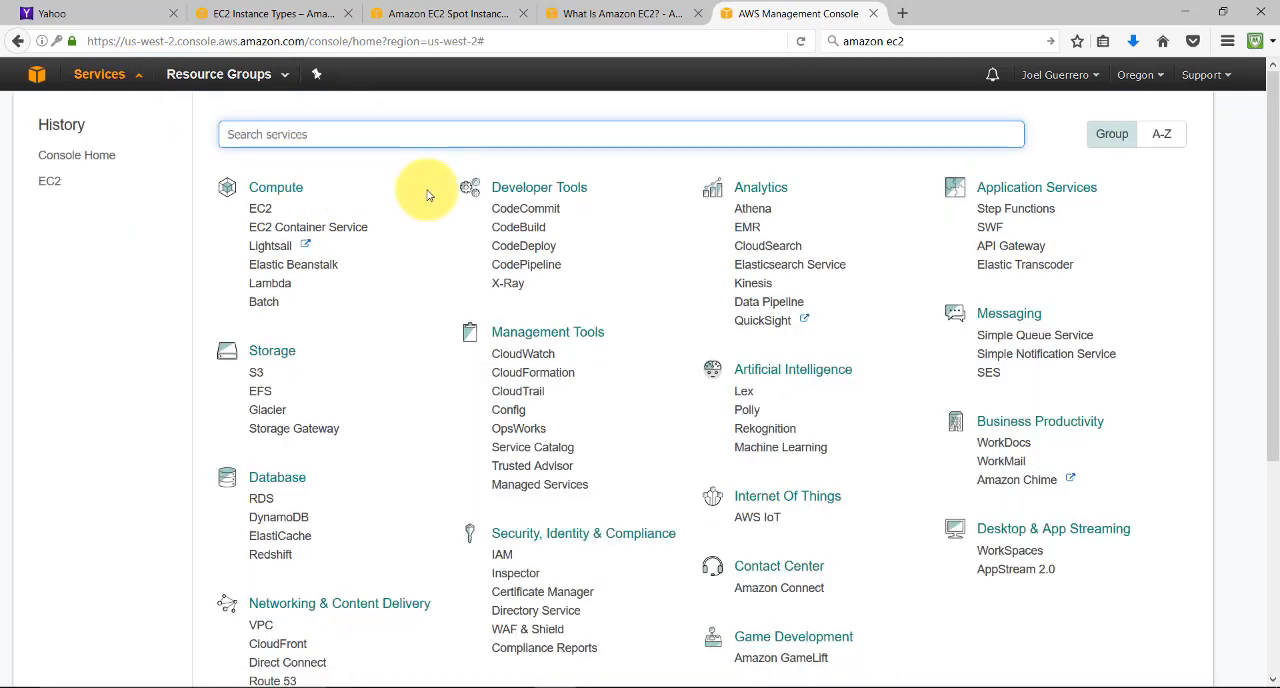
click(262, 211)
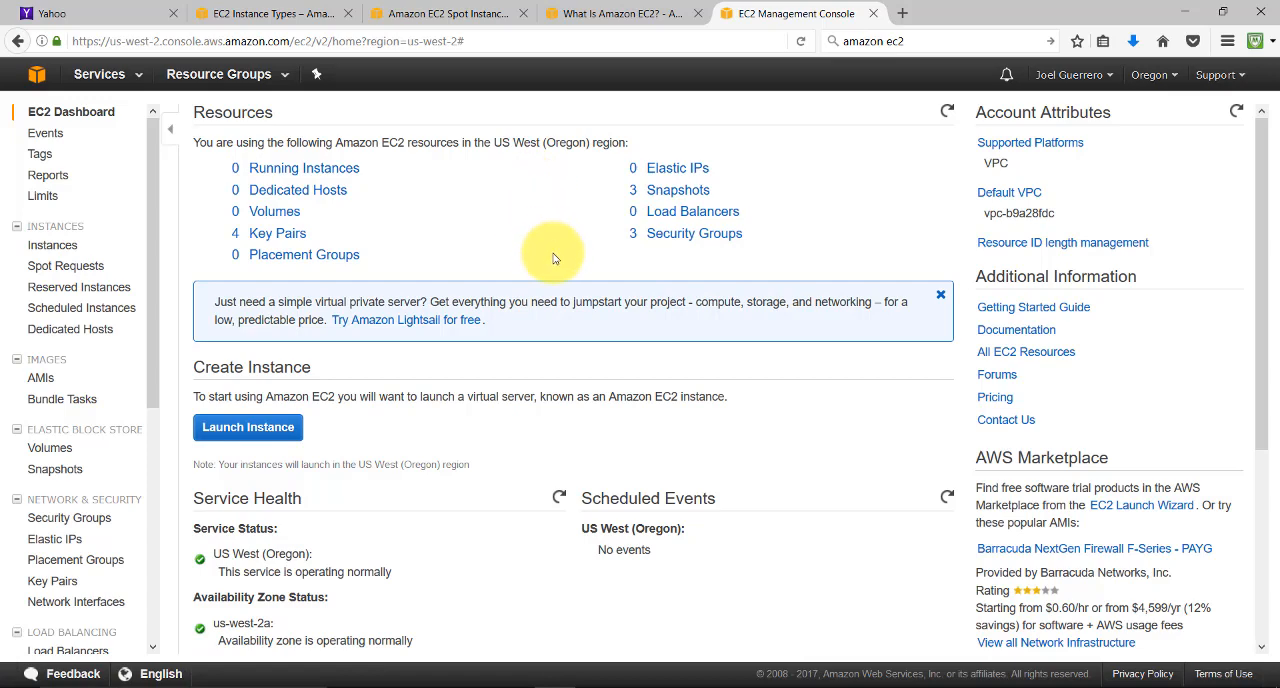
scroll(160, 201, down, 1)
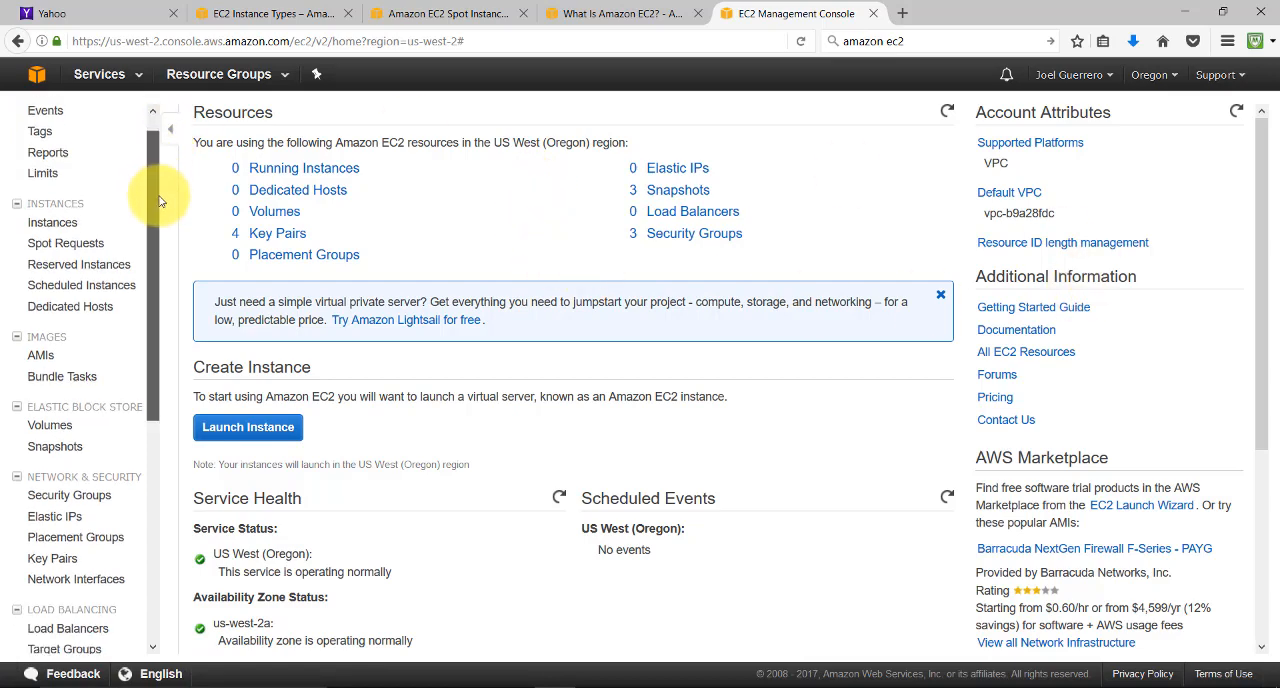
scroll(160, 201, down, 5)
scroll(170, 250, up, 5)
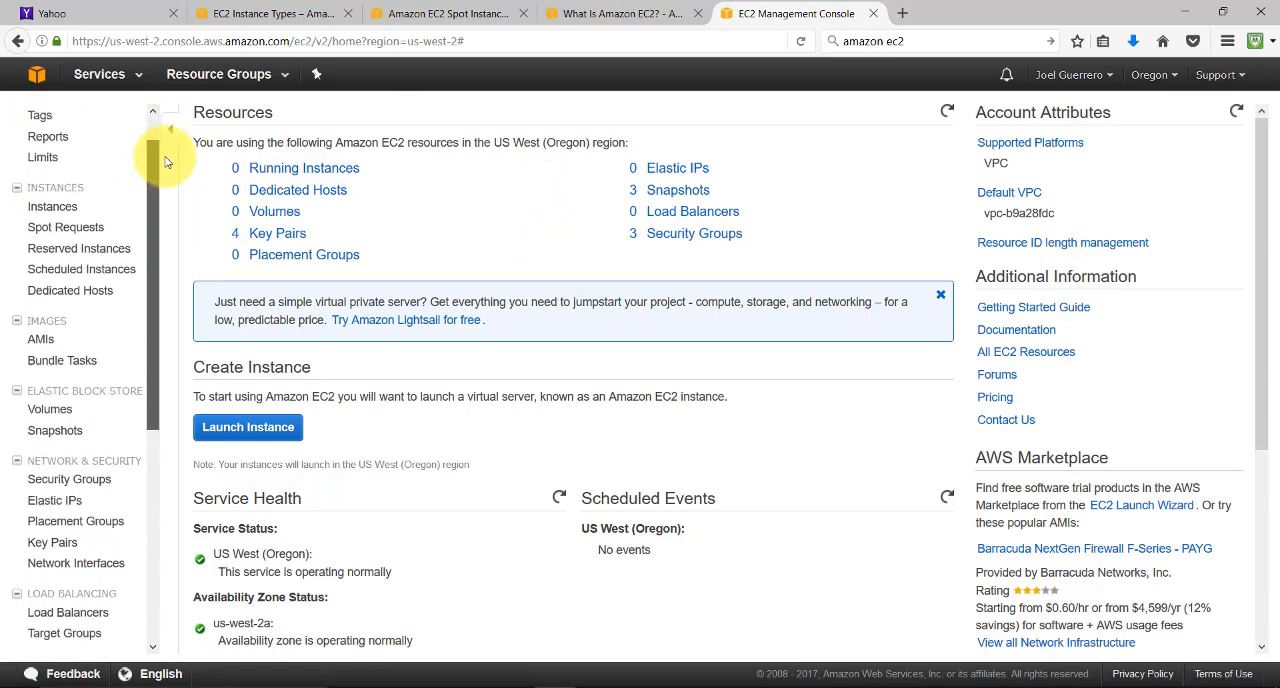
scroll(165, 150, up, 2)
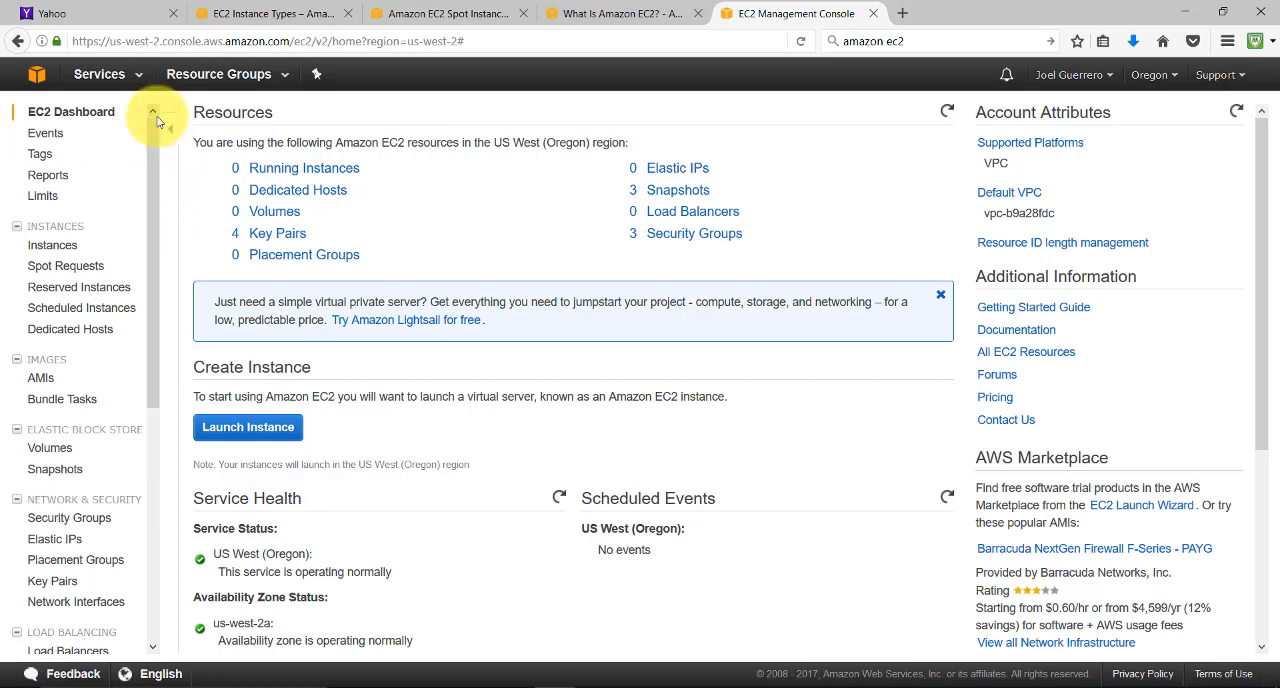
click(1155, 76)
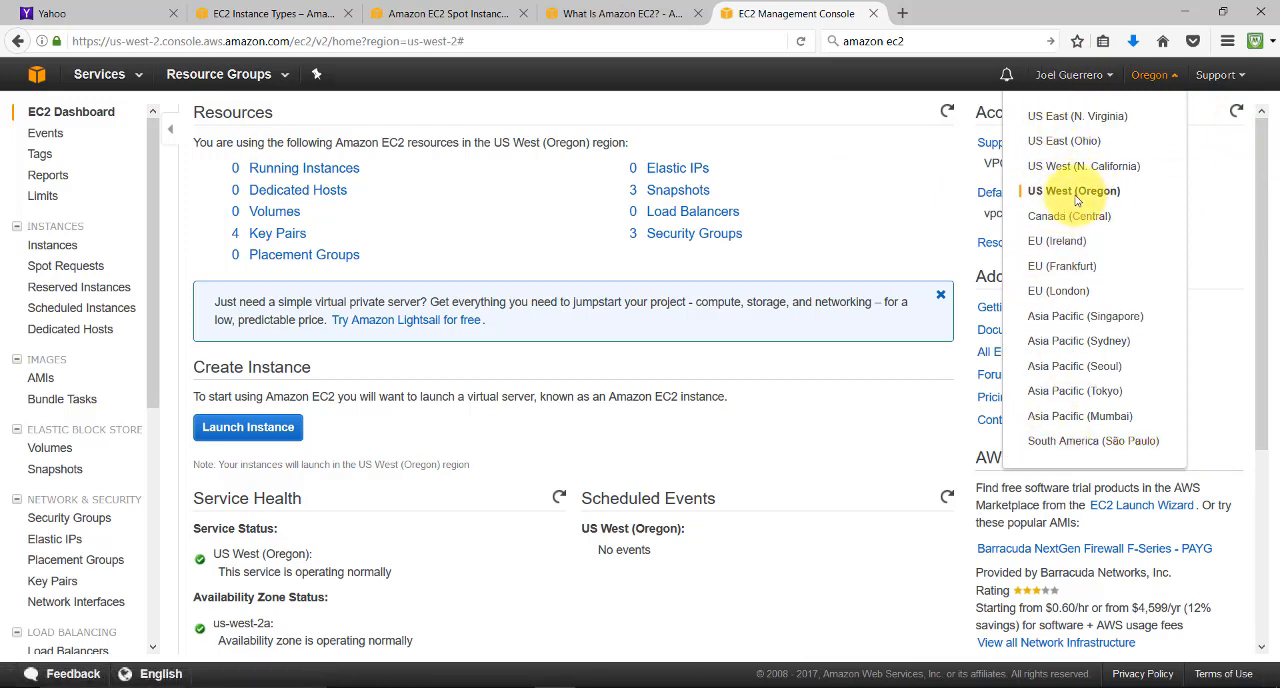
click(860, 107)
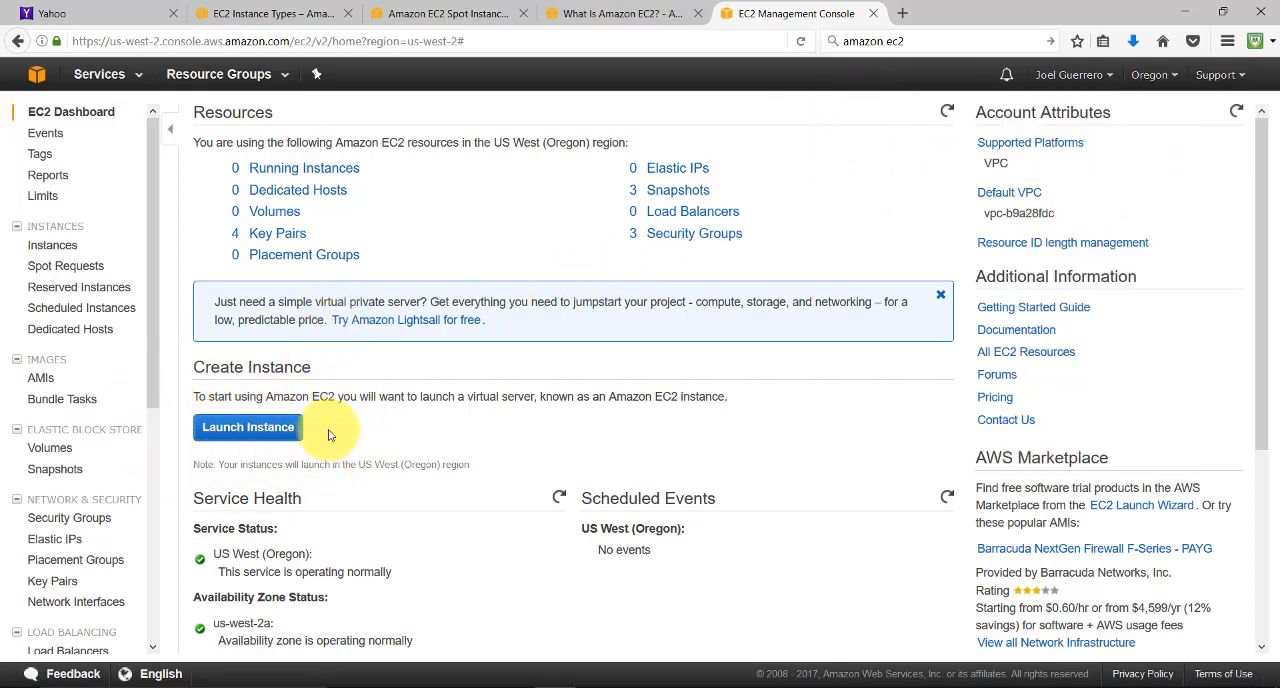
Start launching a new instance and search the Community AMIs for "openfoam"
click(272, 430)
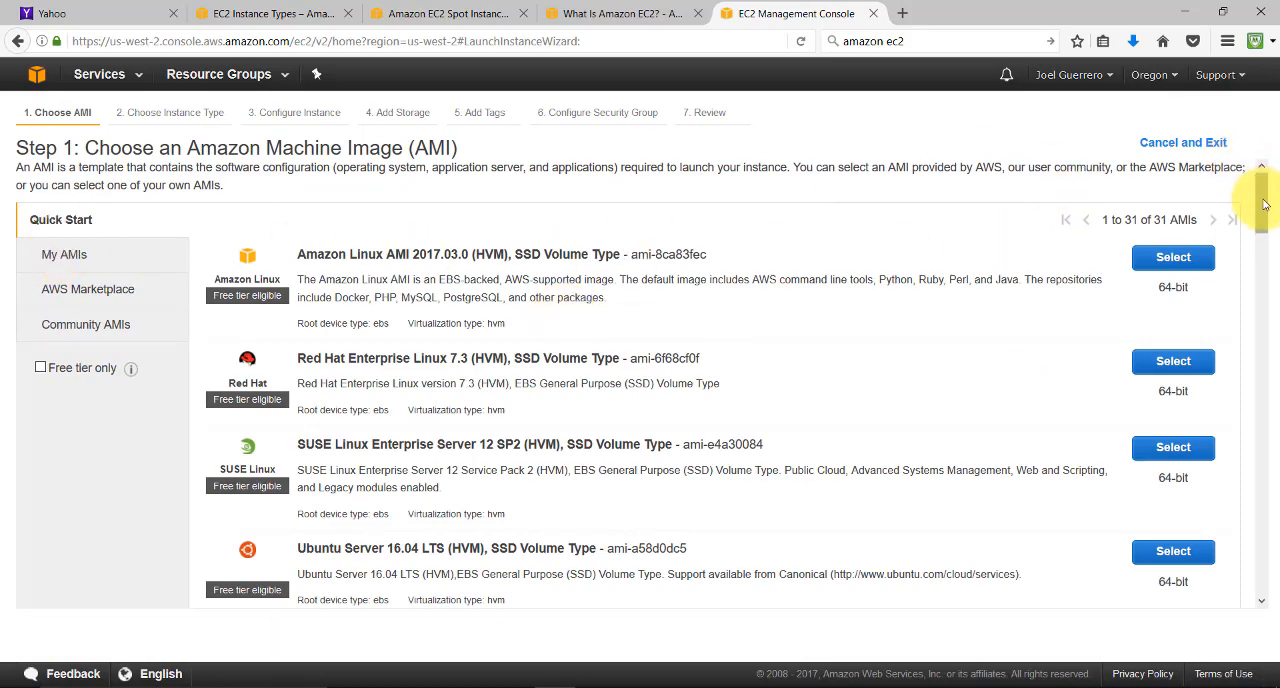
drag(1262, 198, 1268, 126)
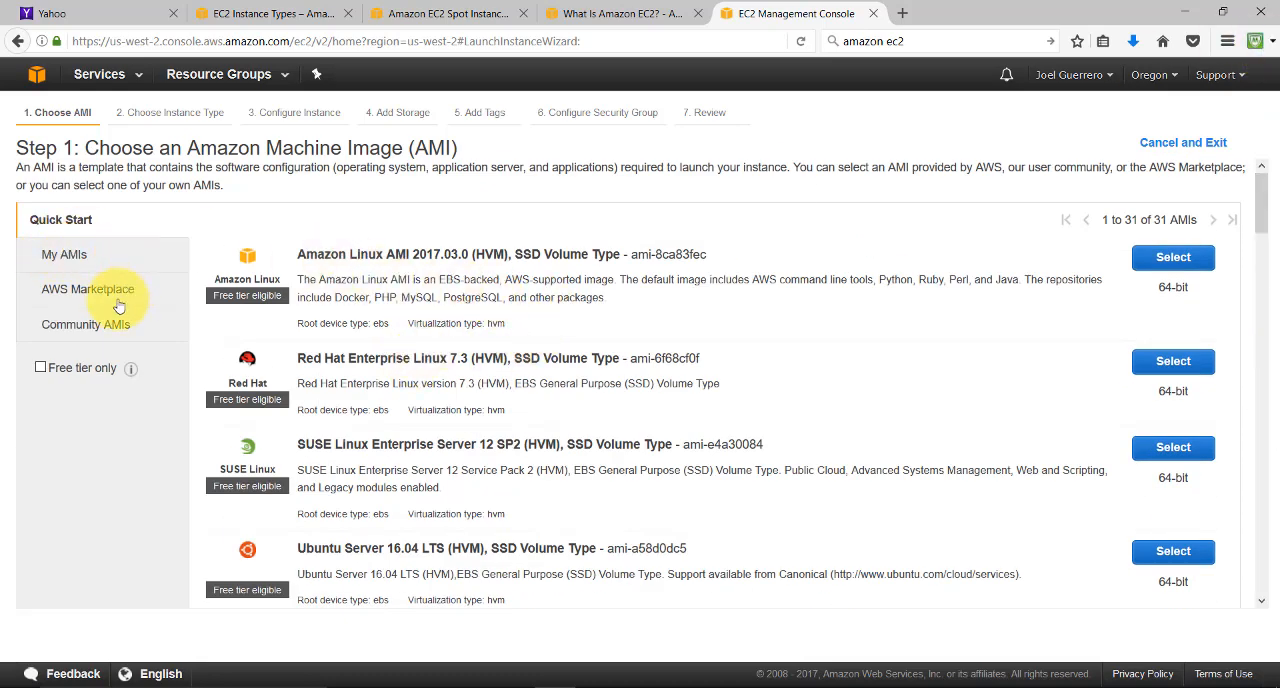
click(72, 330)
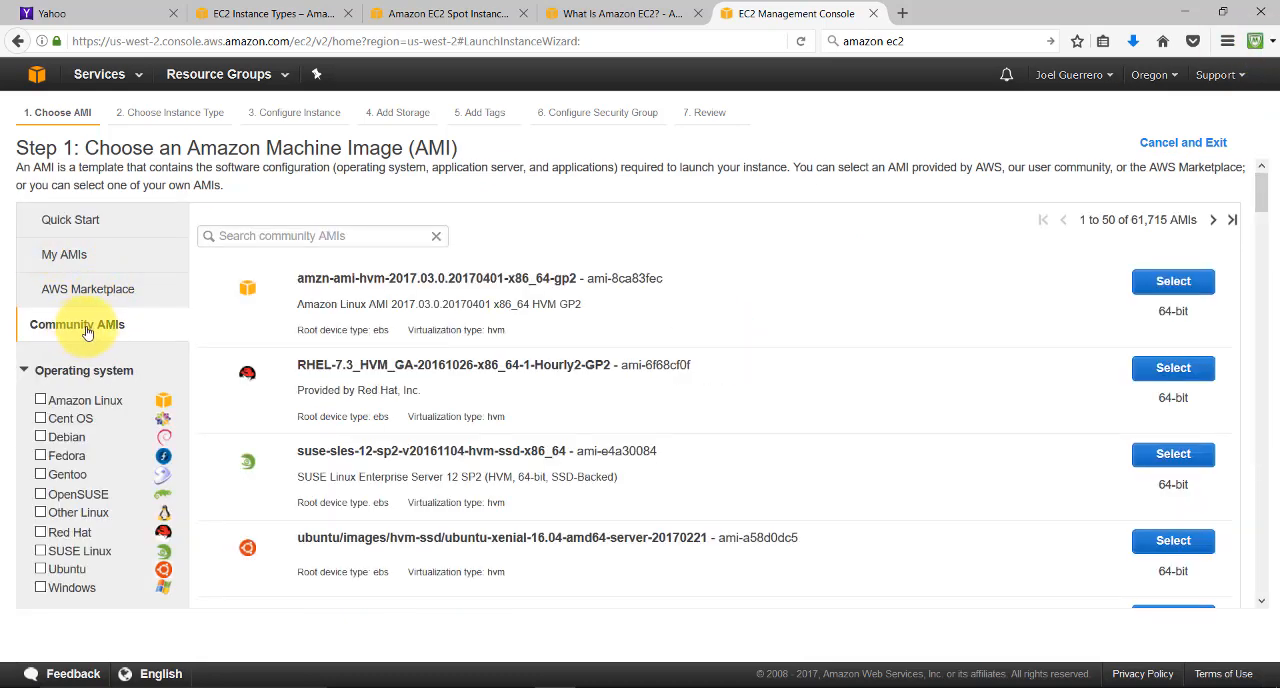
click(314, 235)
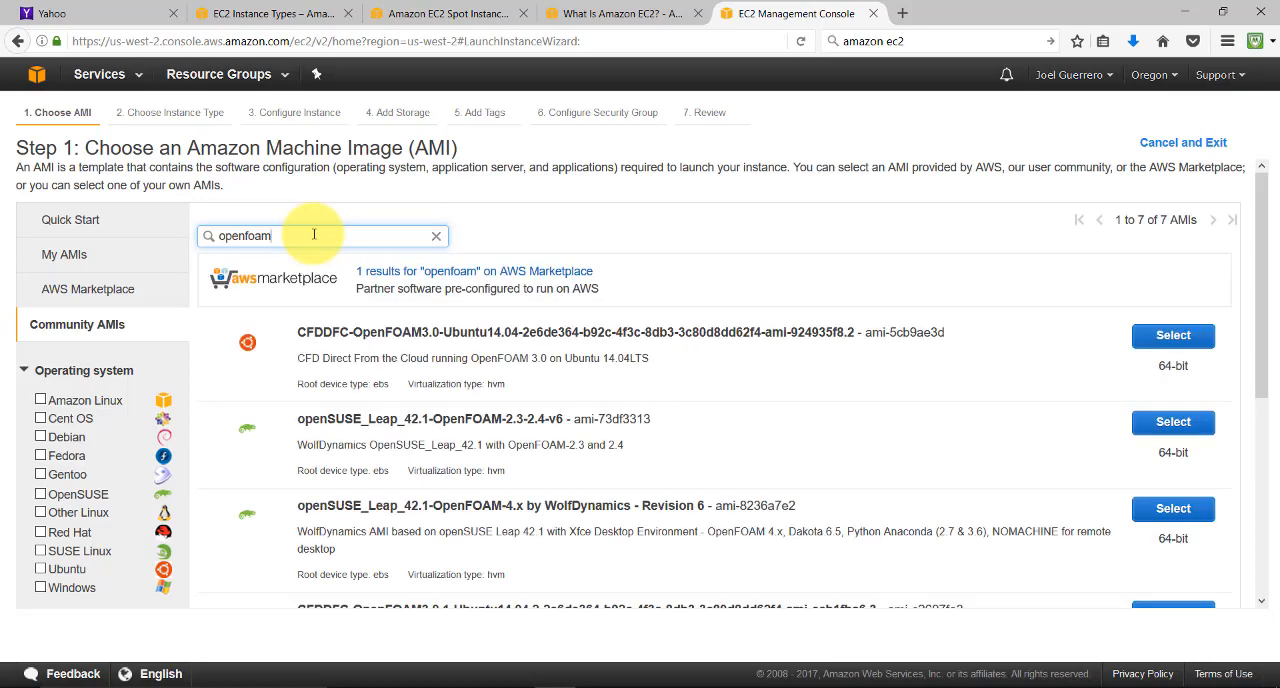
drag(1265, 226, 1271, 300)
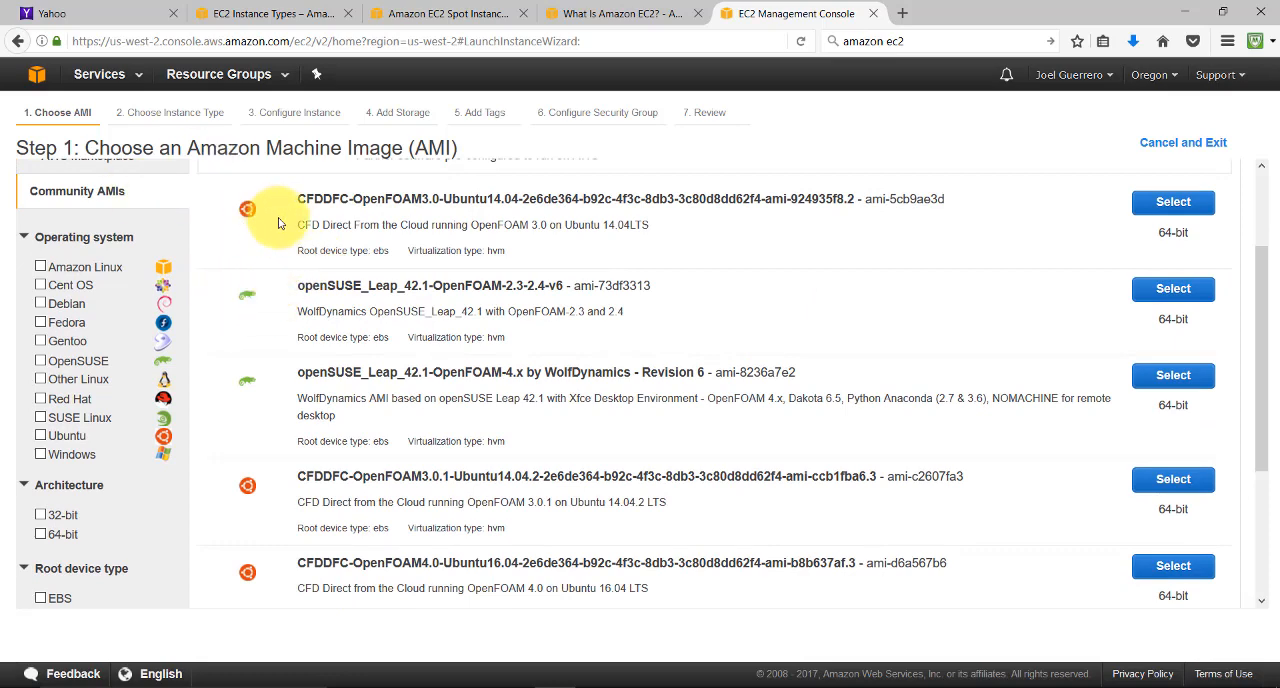
scroll(290, 270, up, 2)
scroll(514, 371, up, 2)
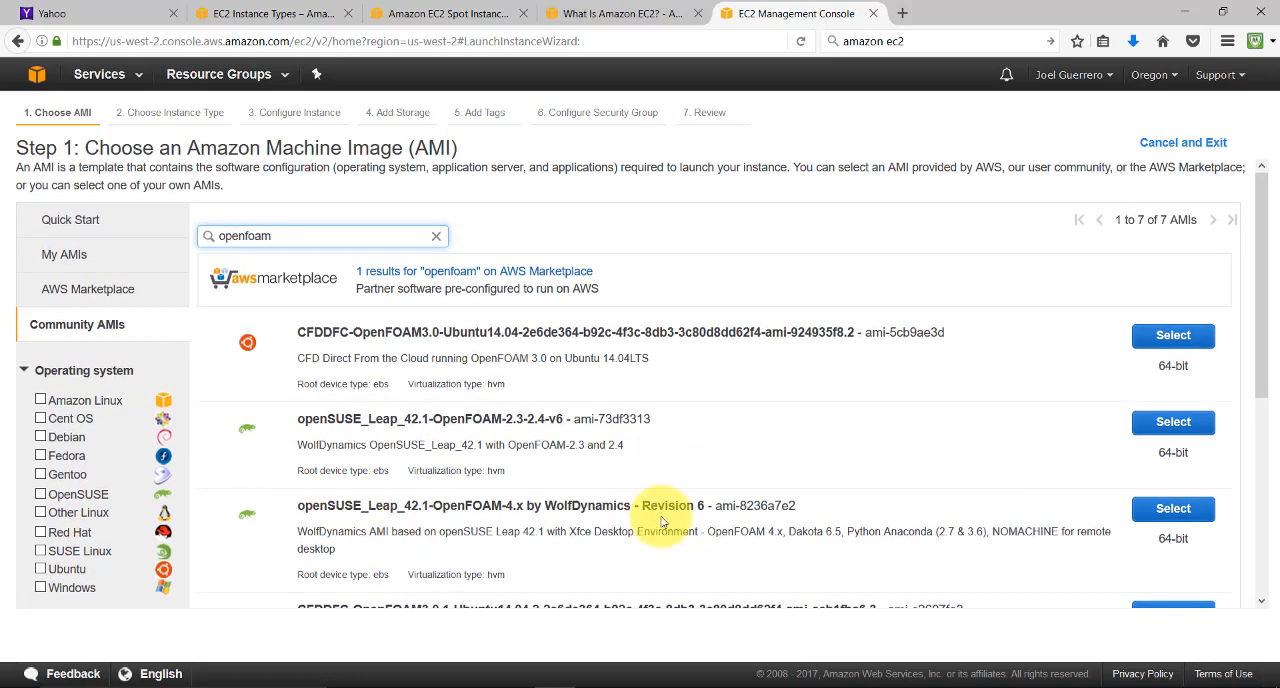
scroll(571, 522, down, 4)
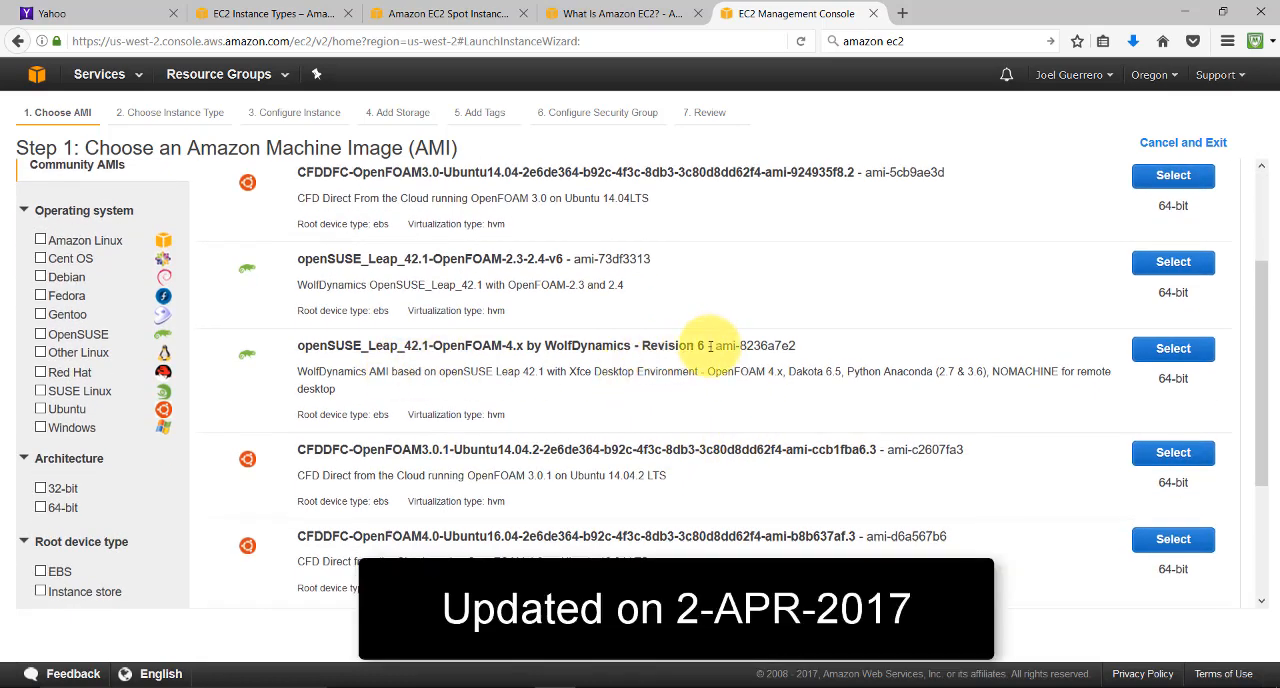
Highlight the name and description details of the openSUSE_Leap_42.1-OpenFOAM-4.x by WolfDynamics - Revision 6 AMI, and select it for the instance
drag(706, 345, 295, 345)
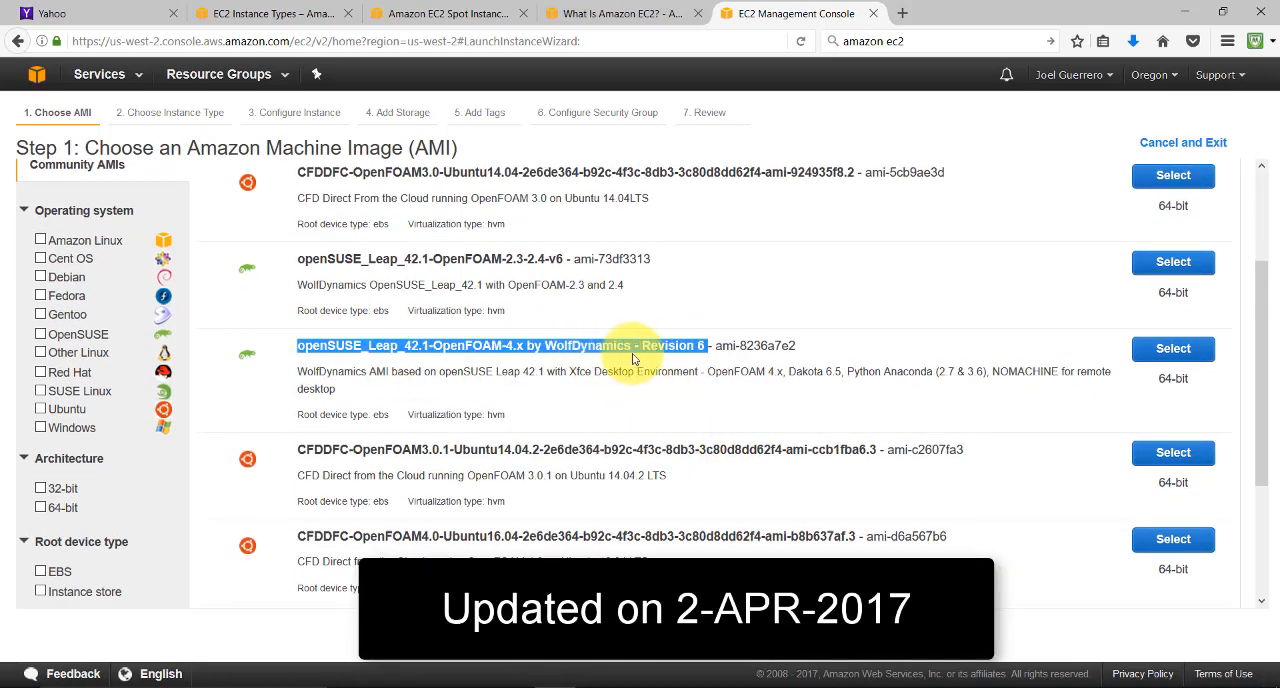
click(697, 351)
drag(706, 345, 641, 346)
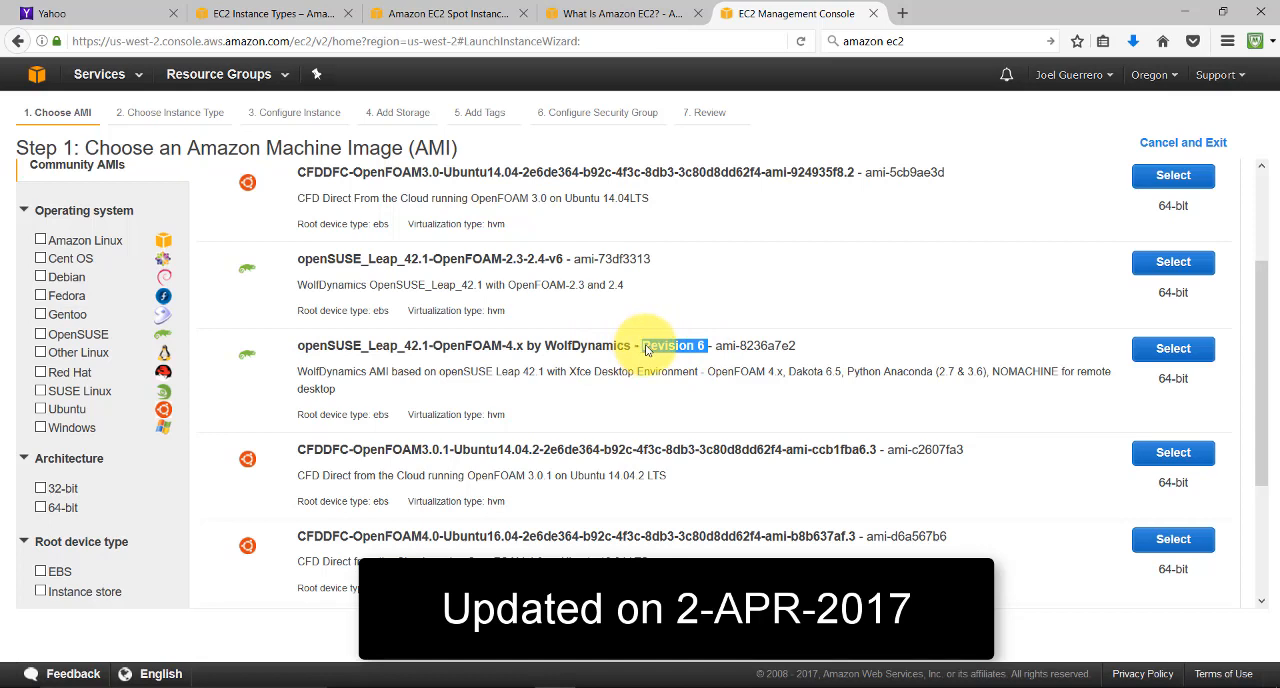
drag(706, 371, 717, 371)
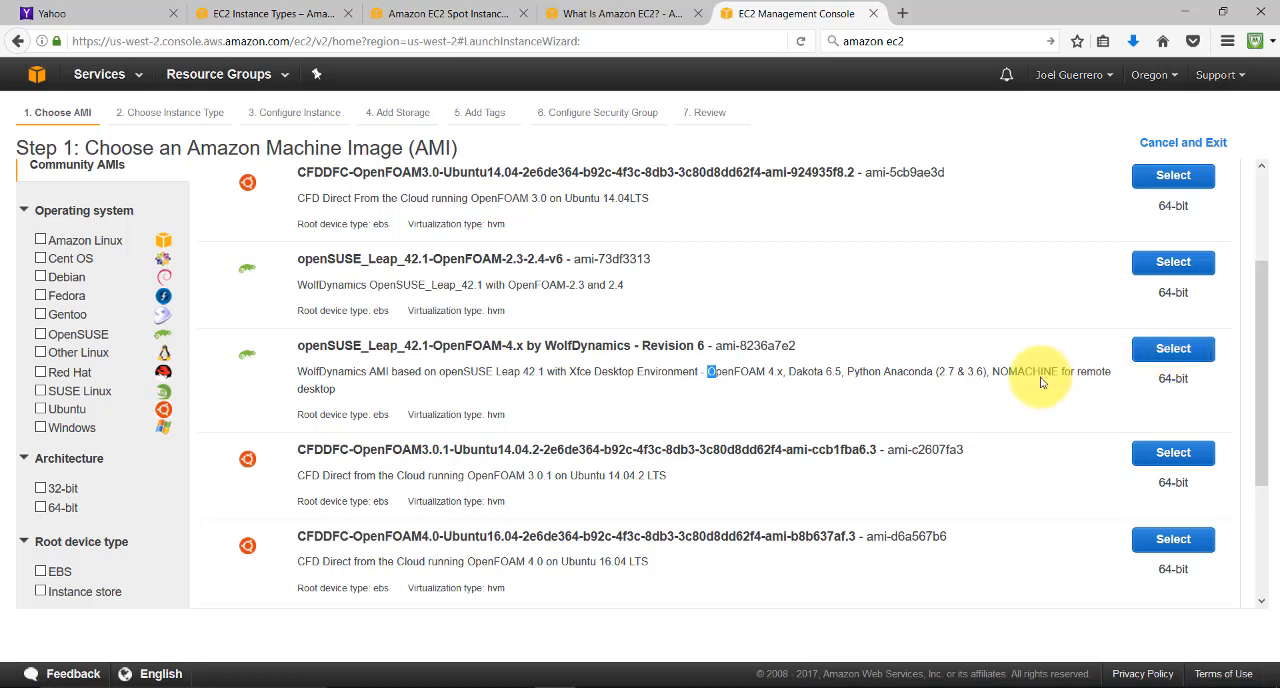
drag(993, 372, 1059, 375)
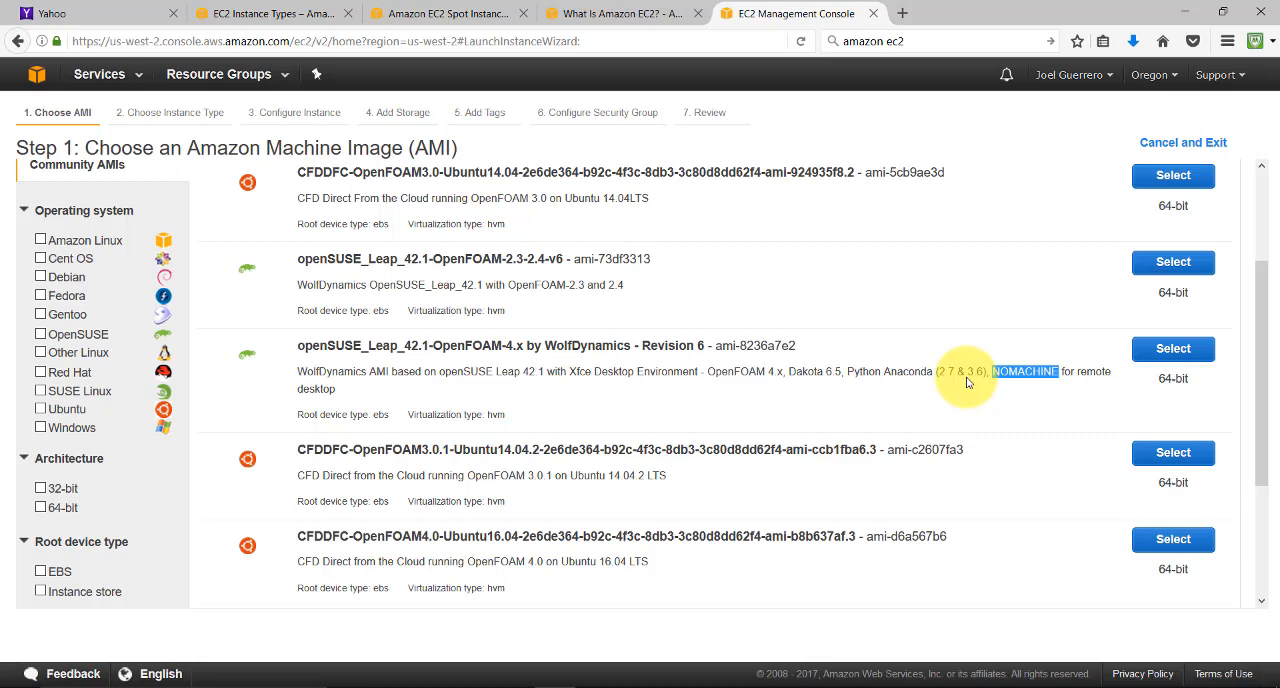
click(1150, 350)
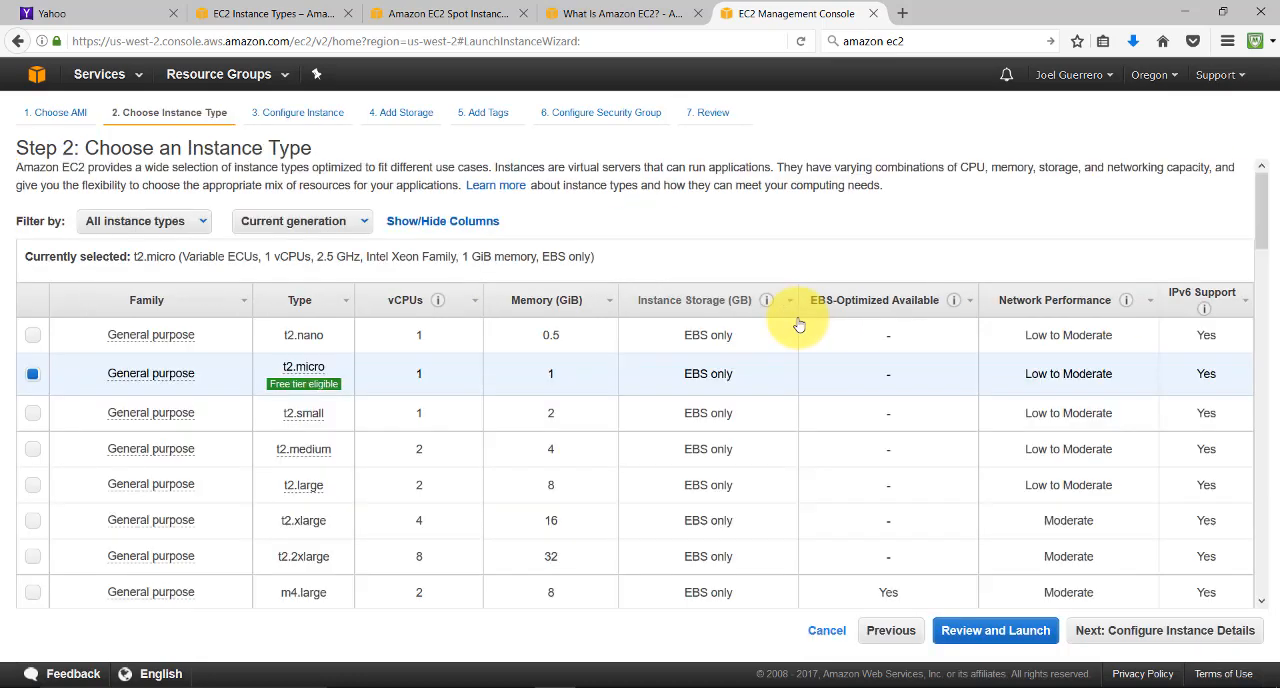
Choose the general purpose m4.2xlarge instance type with 8 vCPUs and 32 GiB of memory
mouse_move(275, 384)
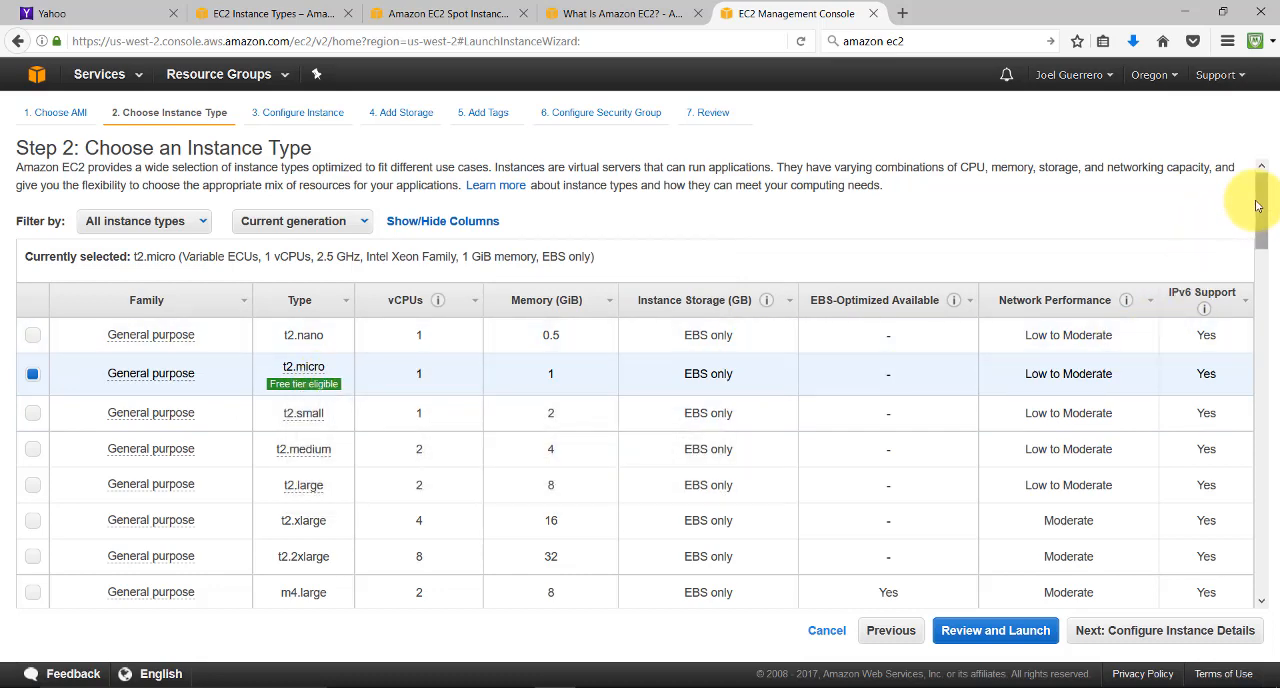
drag(1260, 194, 1271, 256)
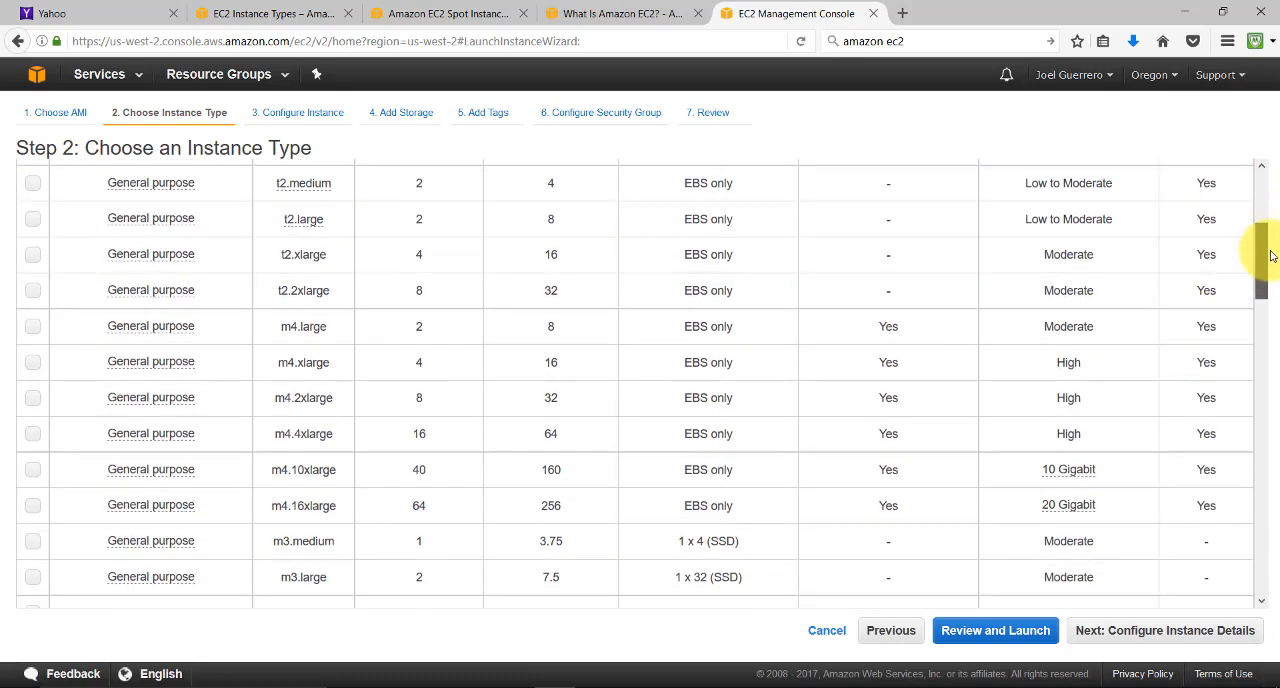
click(423, 398)
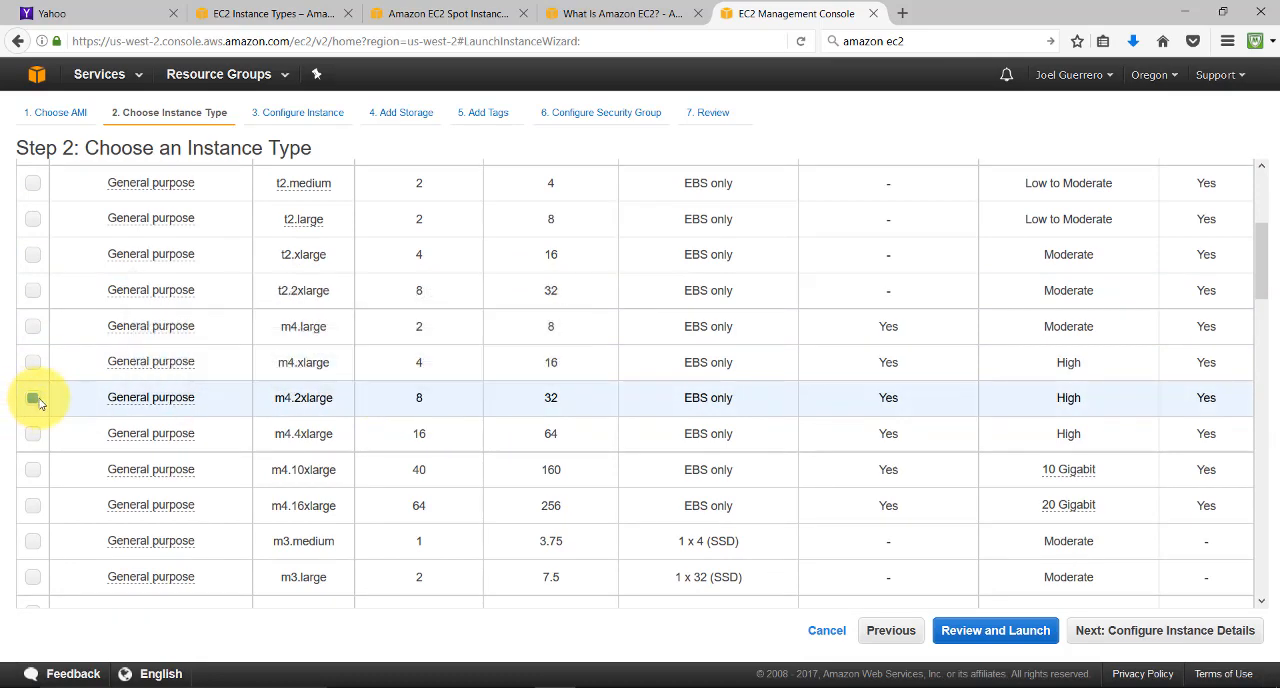
Go back from Spot pricing to the EC2 pricing overview and open the On-Demand price table for Linux general purpose instances
click(372, 13)
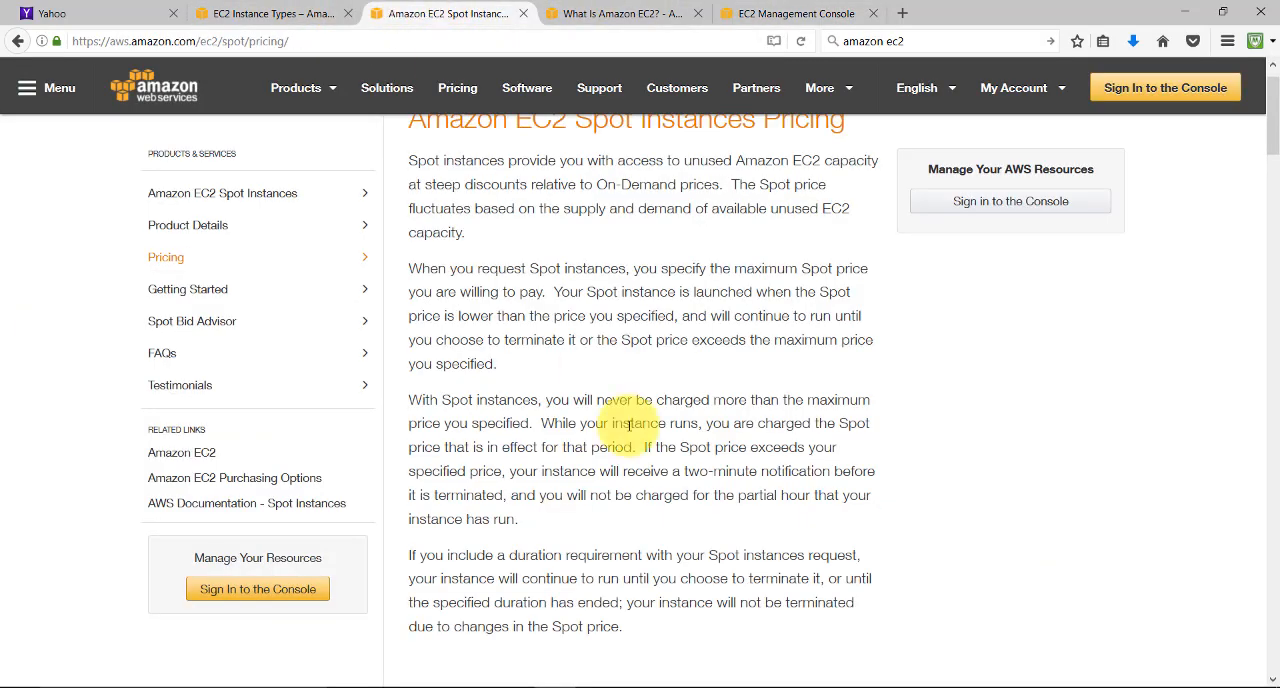
scroll(619, 425, up, 1)
click(18, 41)
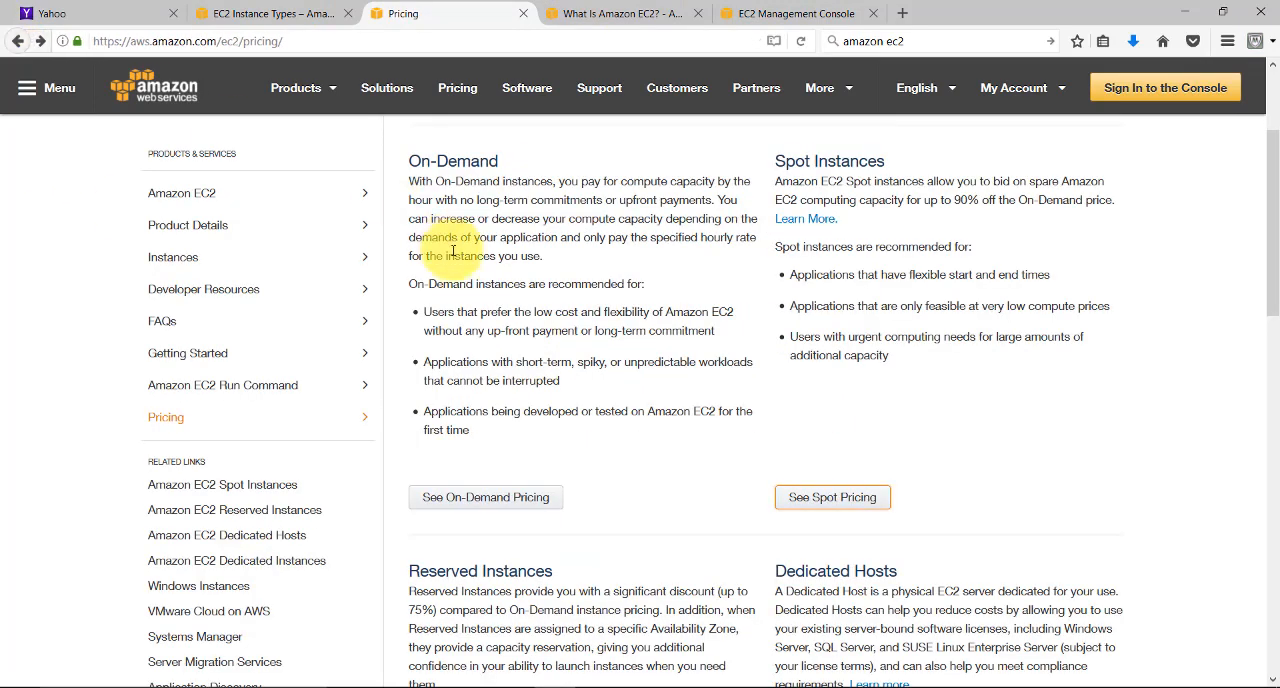
click(529, 506)
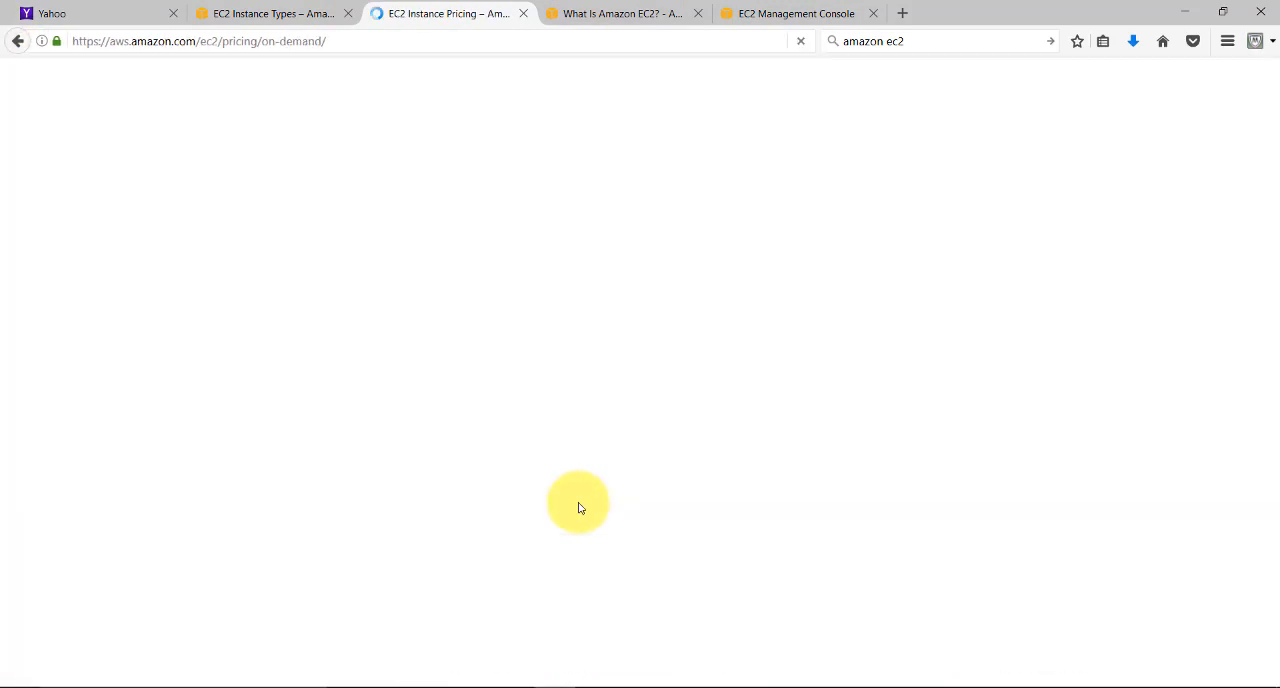
scroll(920, 620, down, 5)
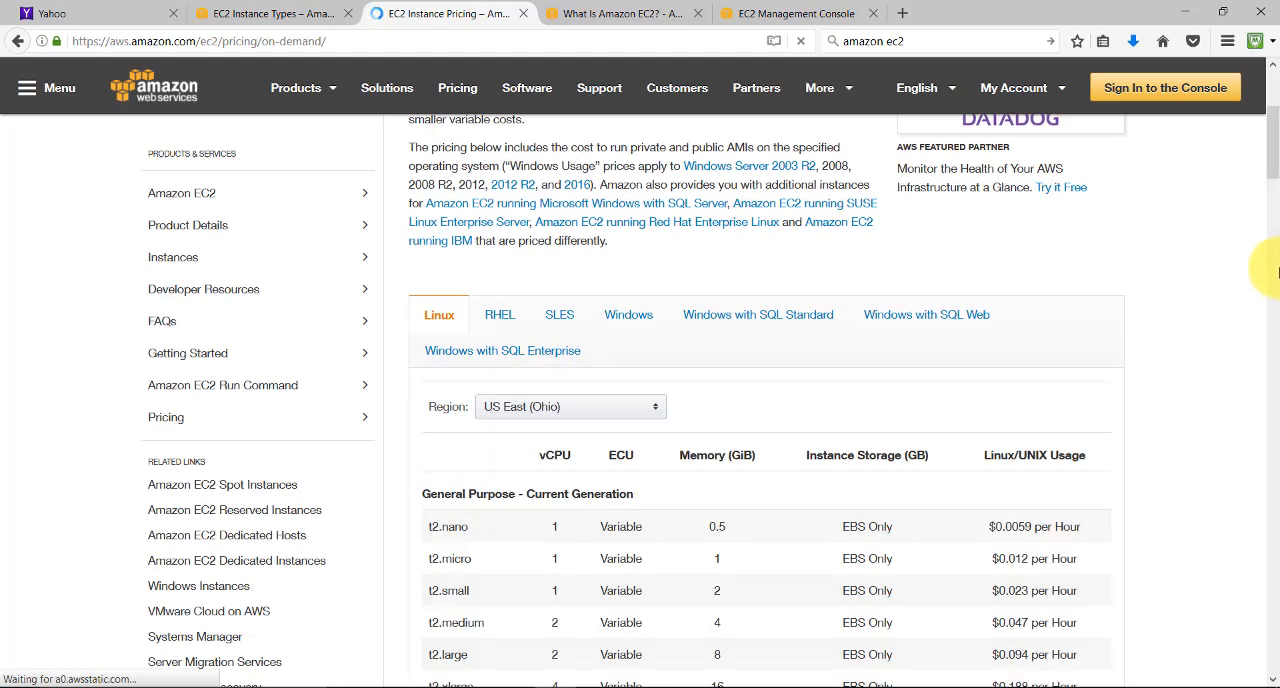
scroll(786, 400, down, 3)
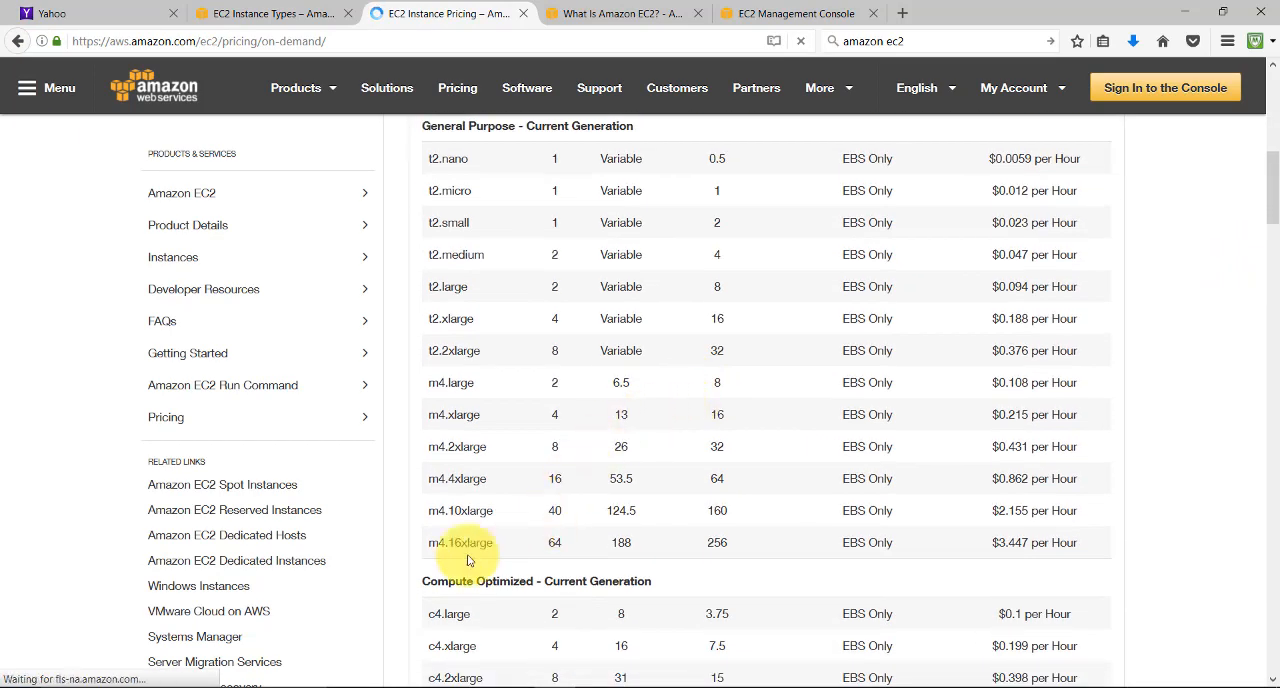
Highlight the hourly price and the ECU value of m4.2xlarge in the On-Demand price table
drag(424, 446, 990, 446)
click(1044, 449)
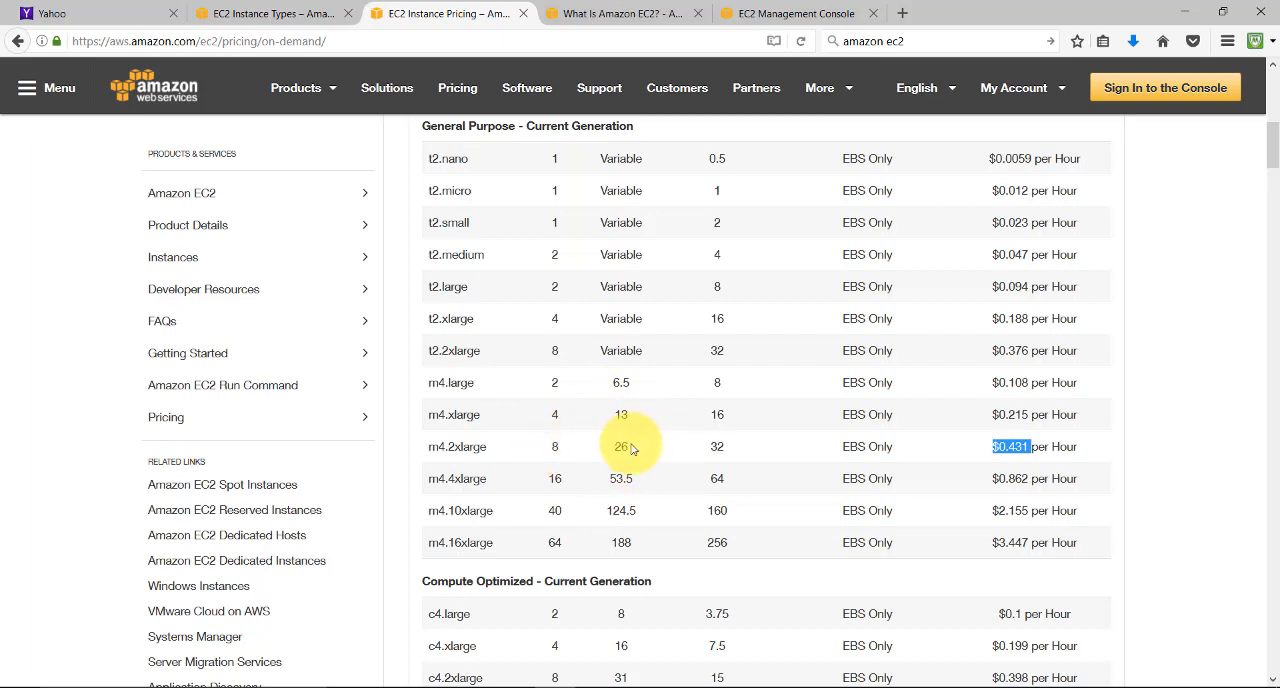
drag(633, 446, 611, 455)
scroll(611, 455, up, 2)
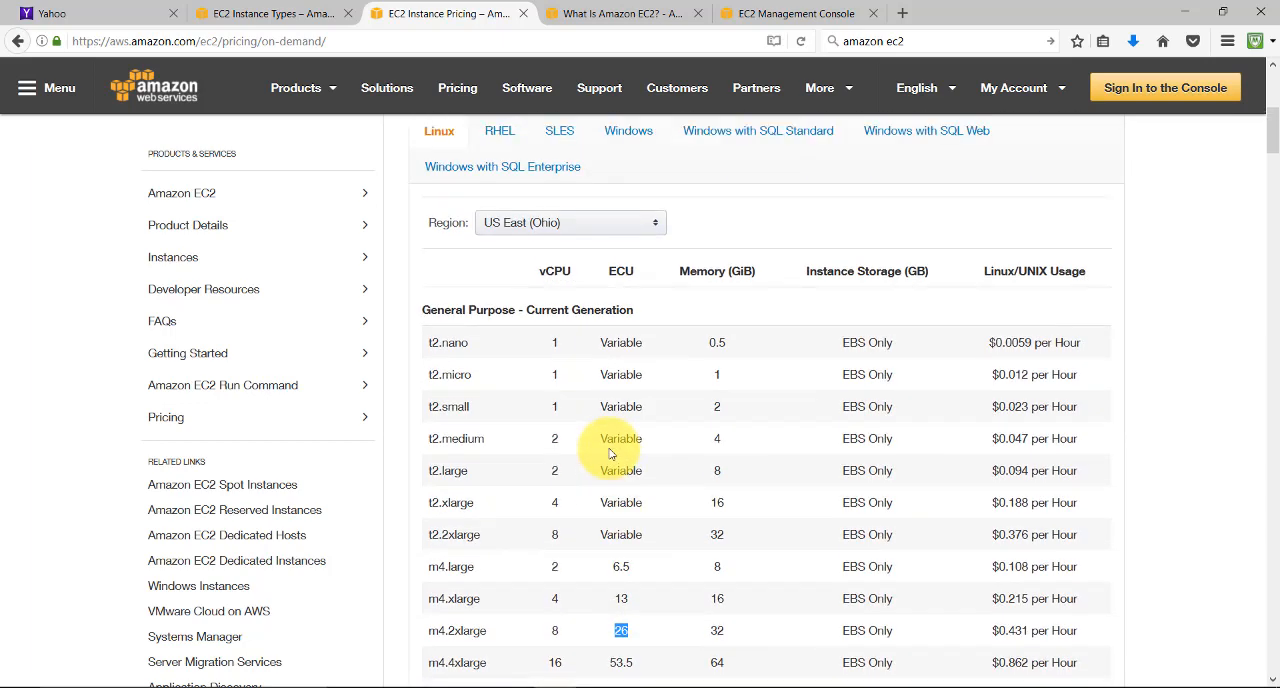
scroll(735, 546, down, 2)
click(708, 543)
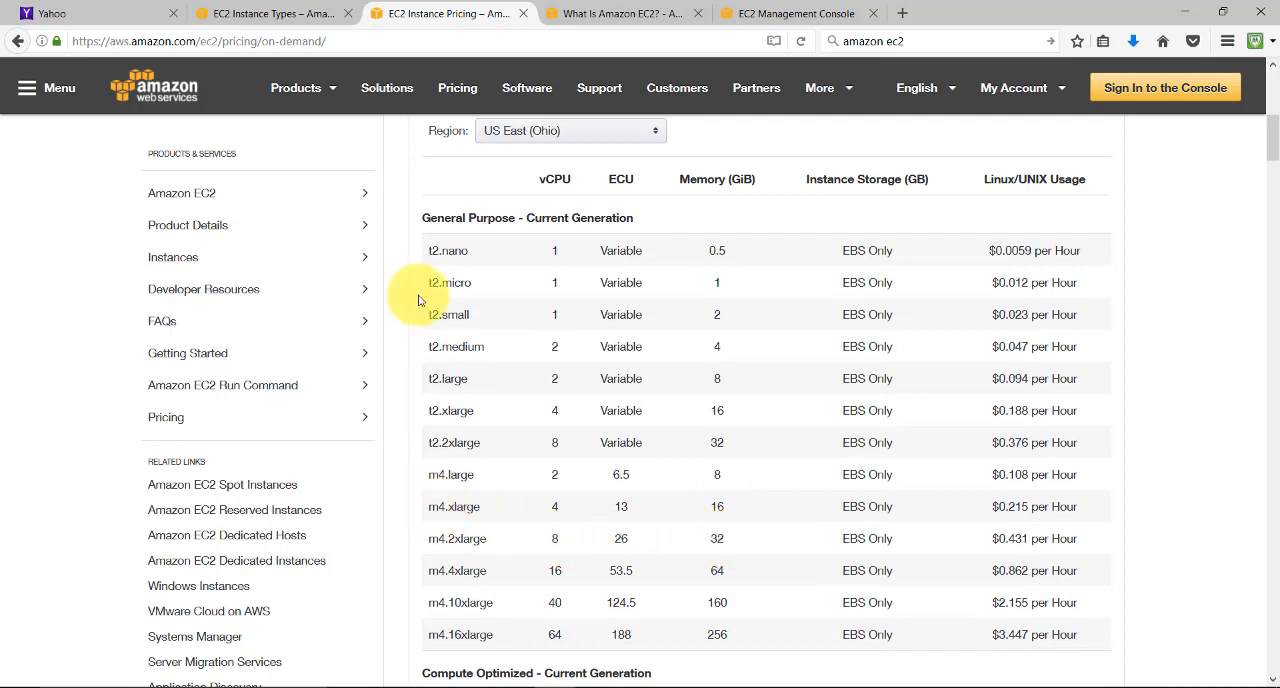
Check the m4.2xlarge row in the M4 specifications table on the EC2 Instance Types page
click(315, 8)
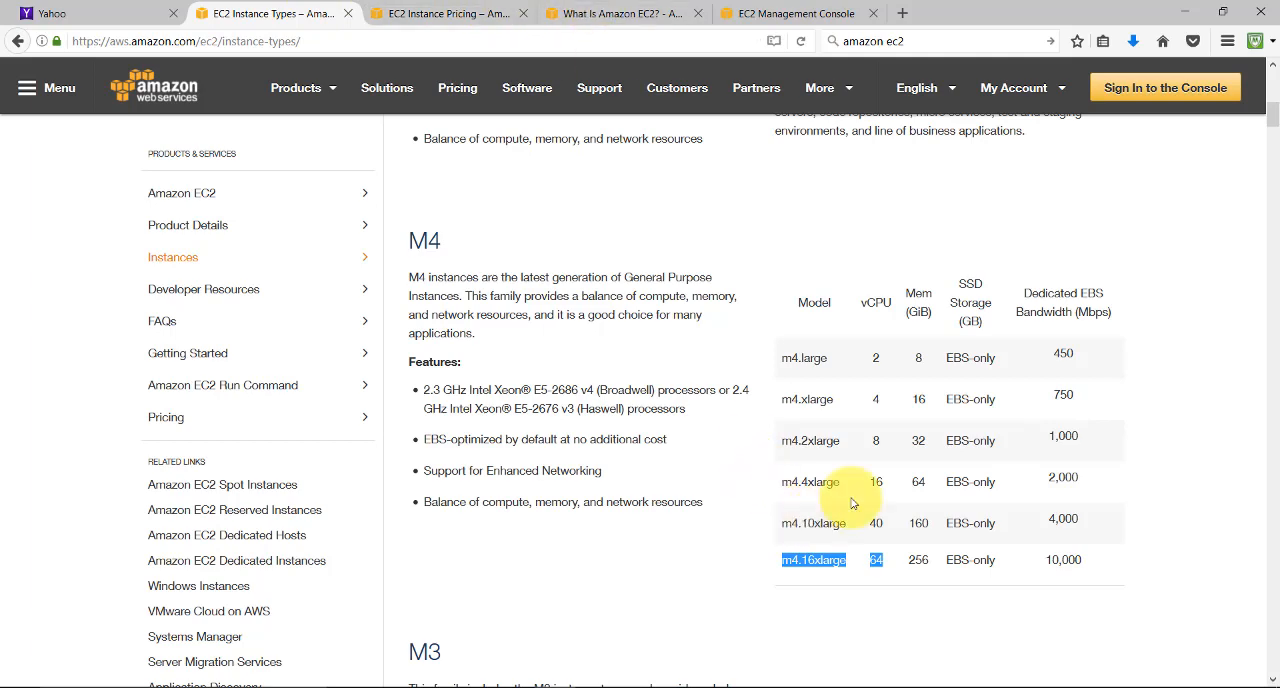
drag(764, 456, 1064, 442)
click(605, 197)
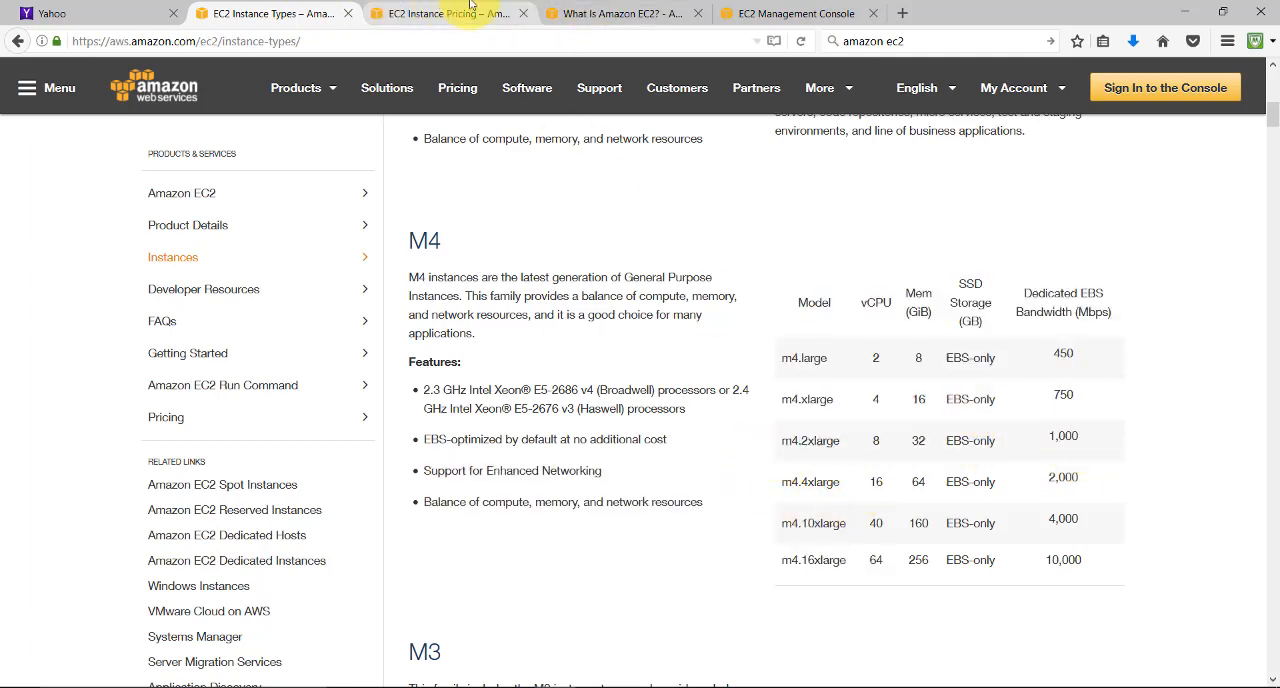
click(670, 8)
Return to the launch wizard, continue to the instance details, and set 1 instance without requesting Spot instances
click(770, 12)
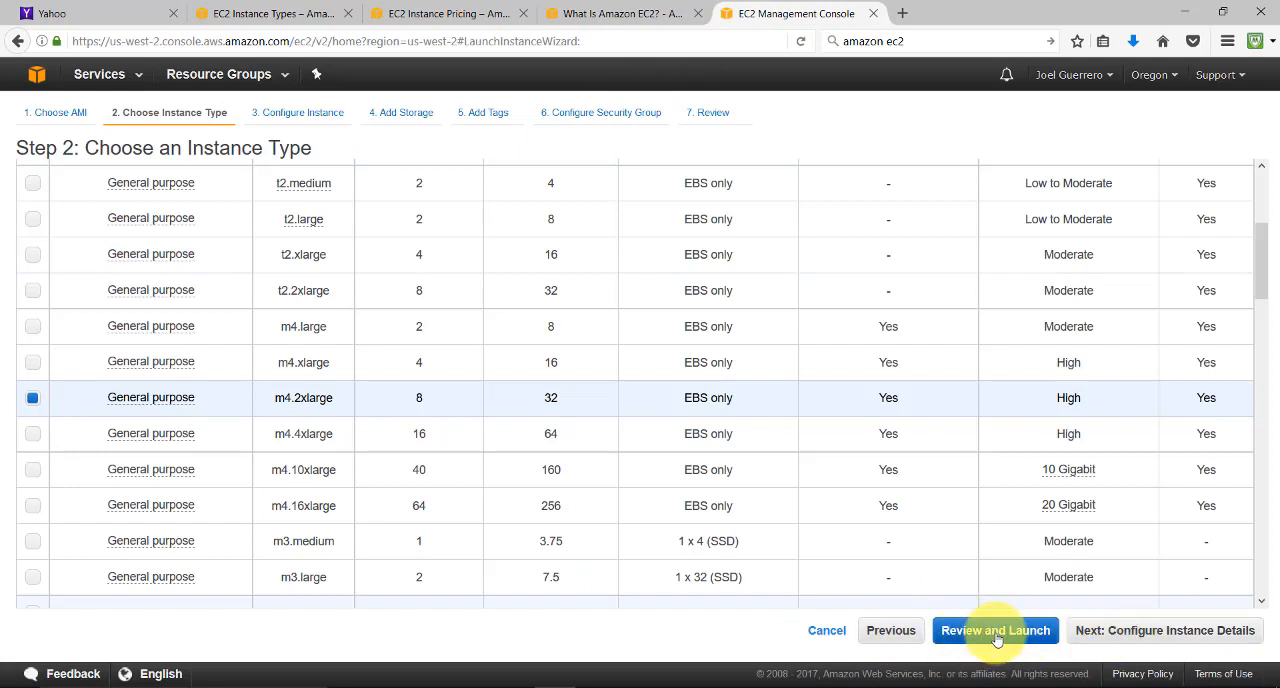
click(1190, 632)
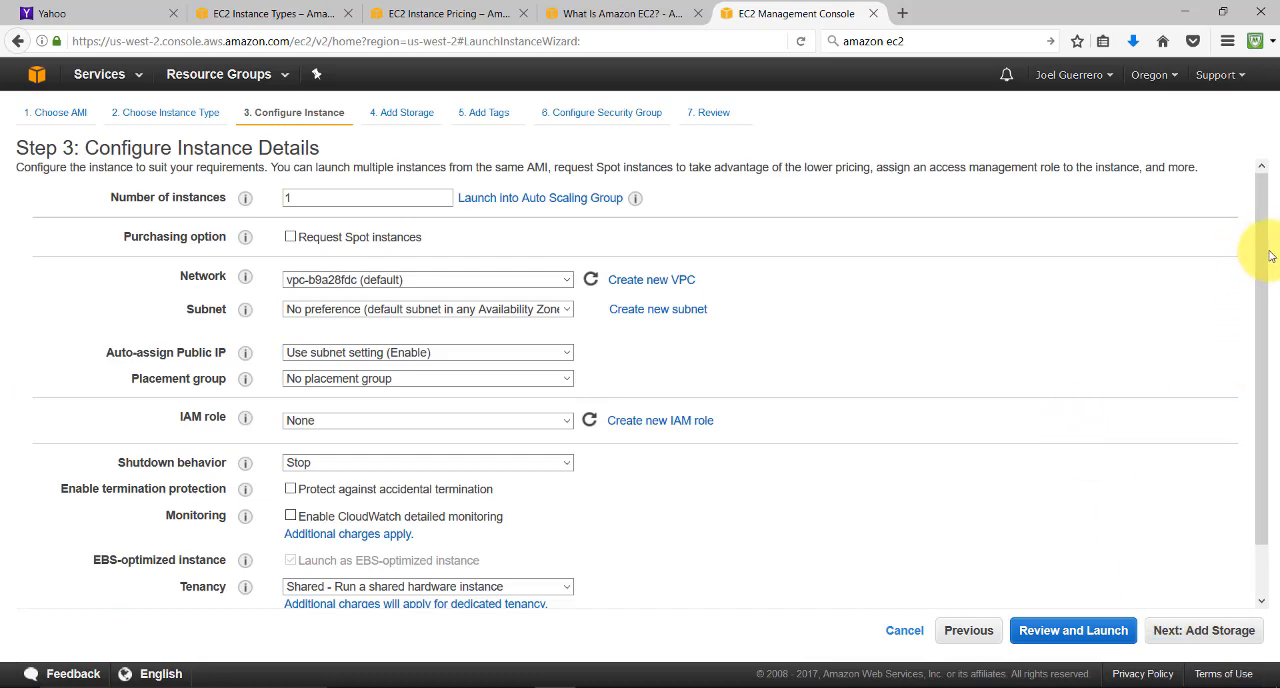
drag(1264, 257, 1254, 221)
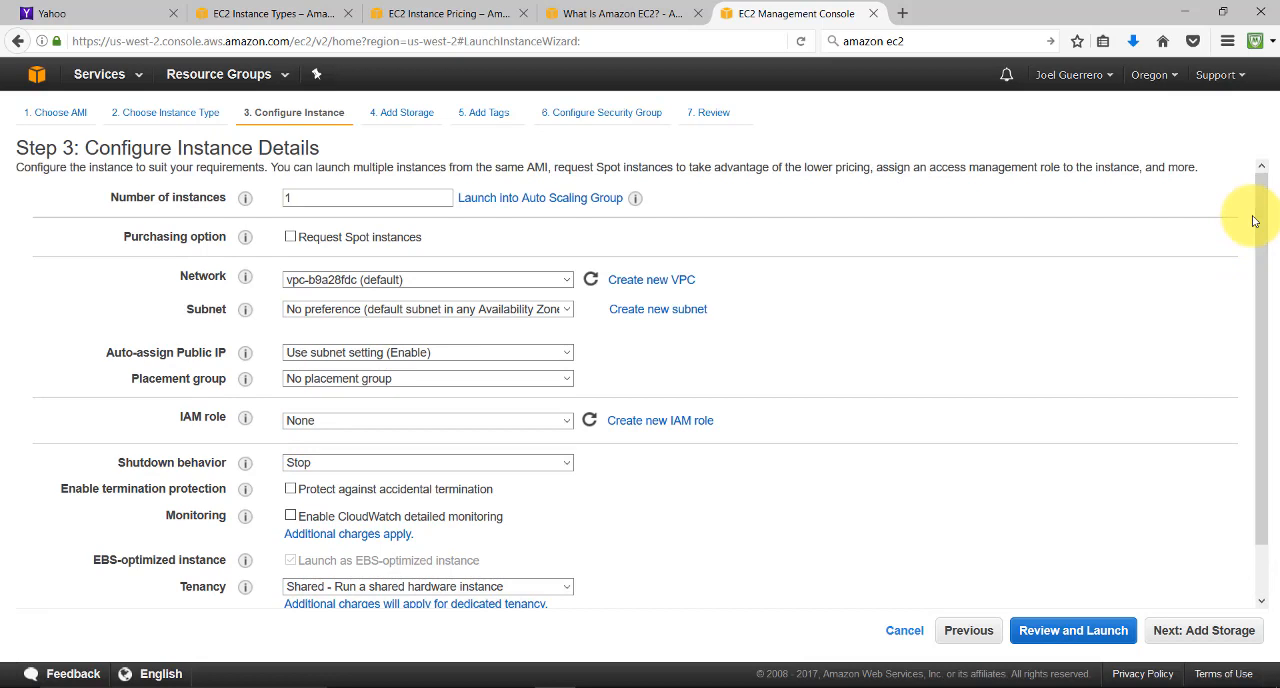
double_click(320, 199)
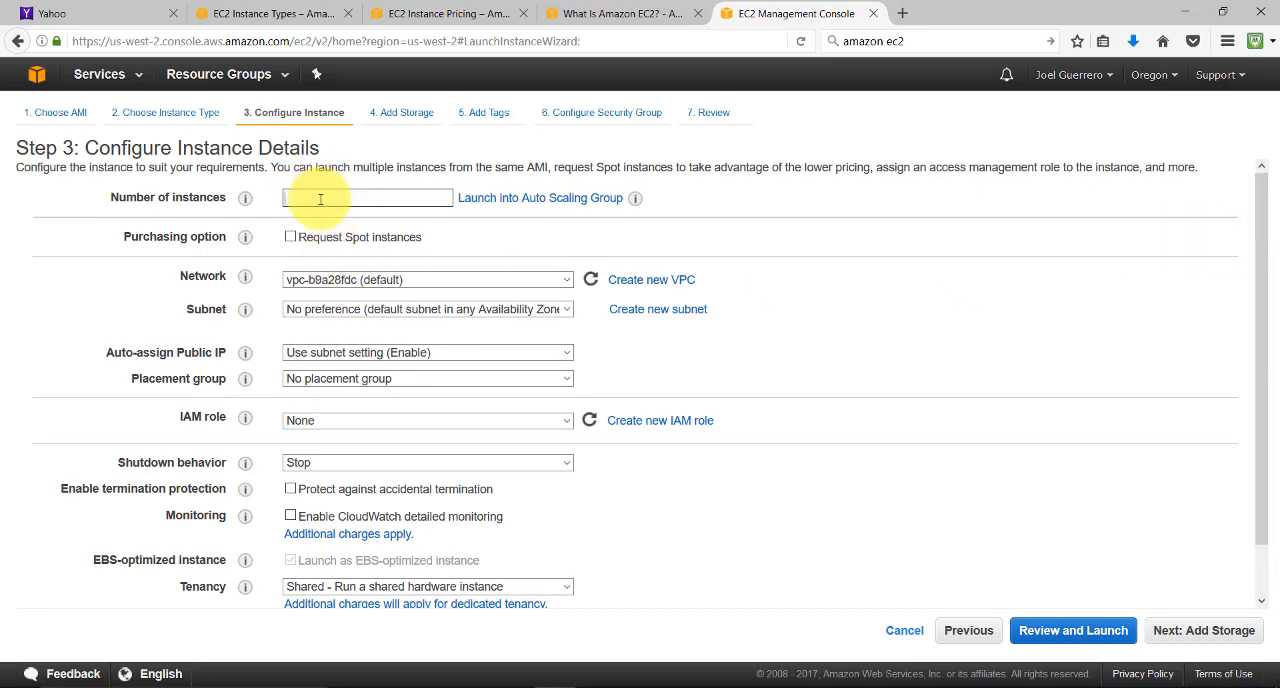
text(1)
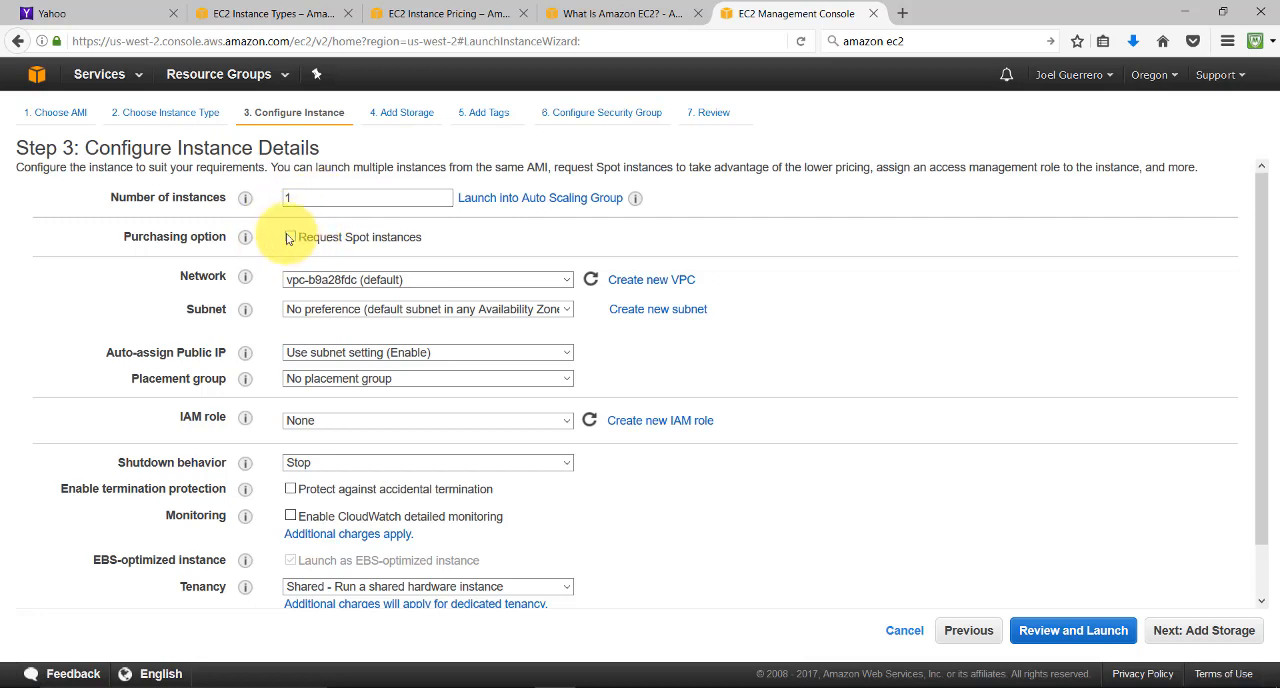
click(289, 238)
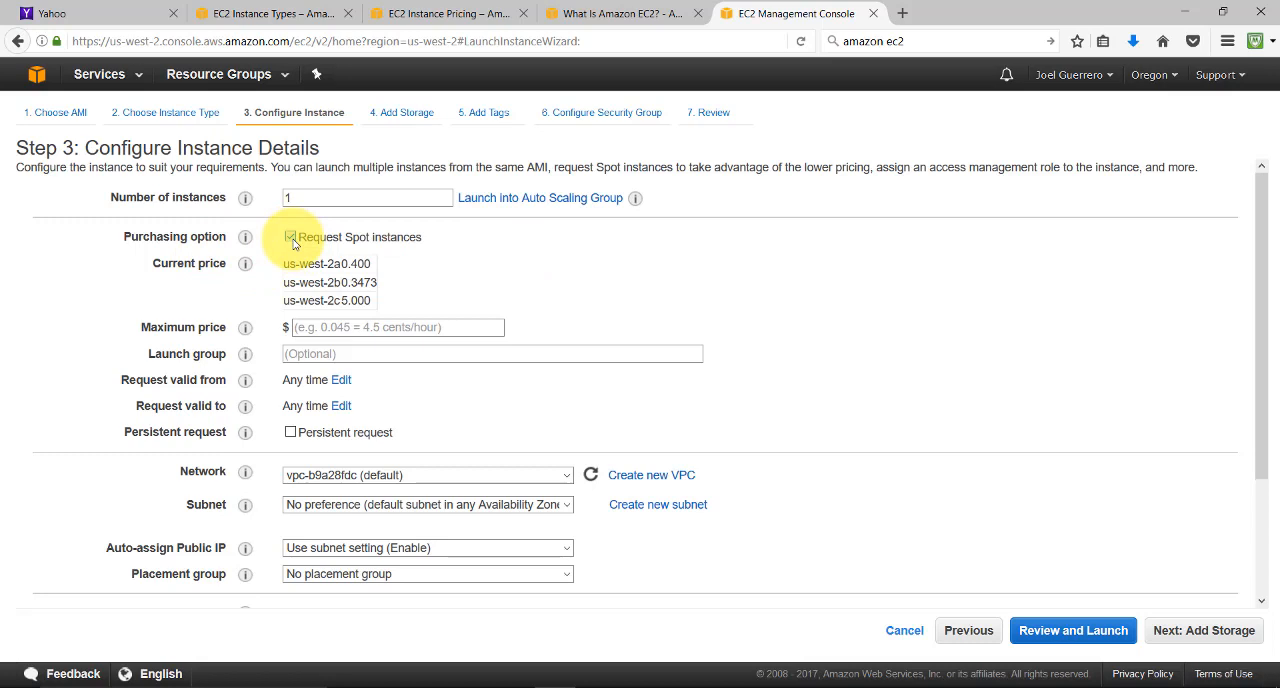
click(291, 238)
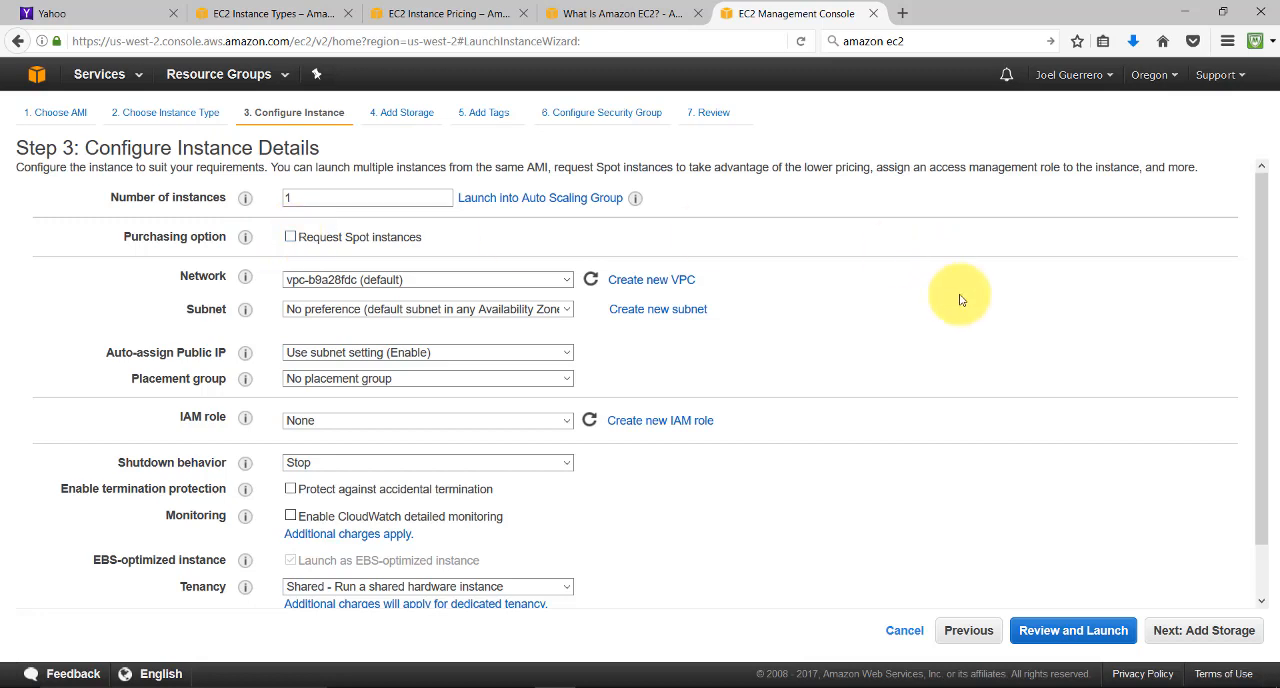
Keep the 30 GiB General Purpose SSD (GP2) root volume, add no tags, and continue to the security group configuration
click(1220, 629)
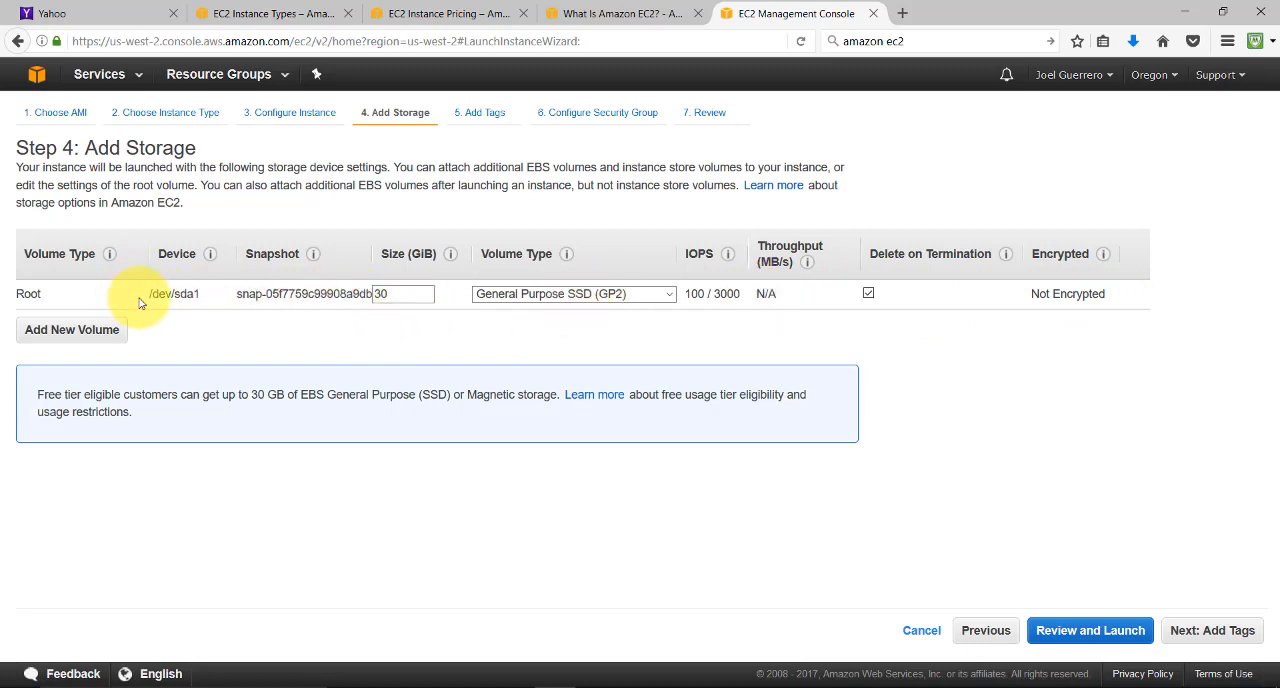
drag(149, 295, 498, 313)
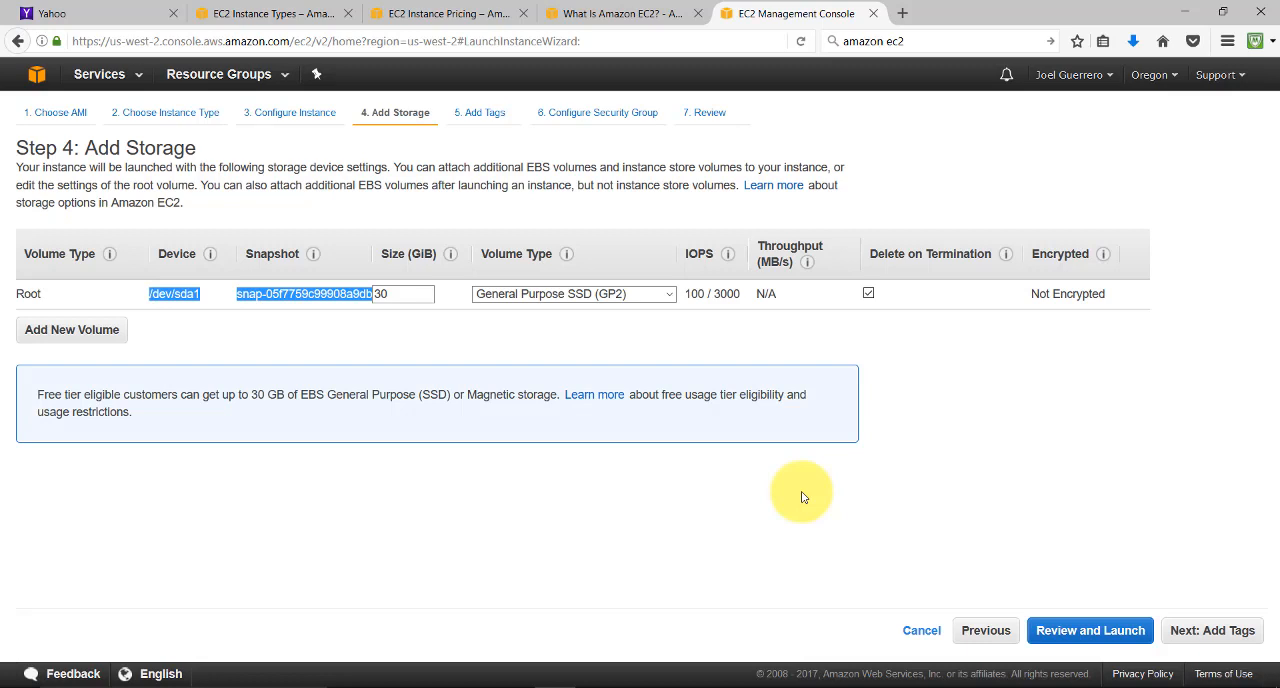
click(1227, 638)
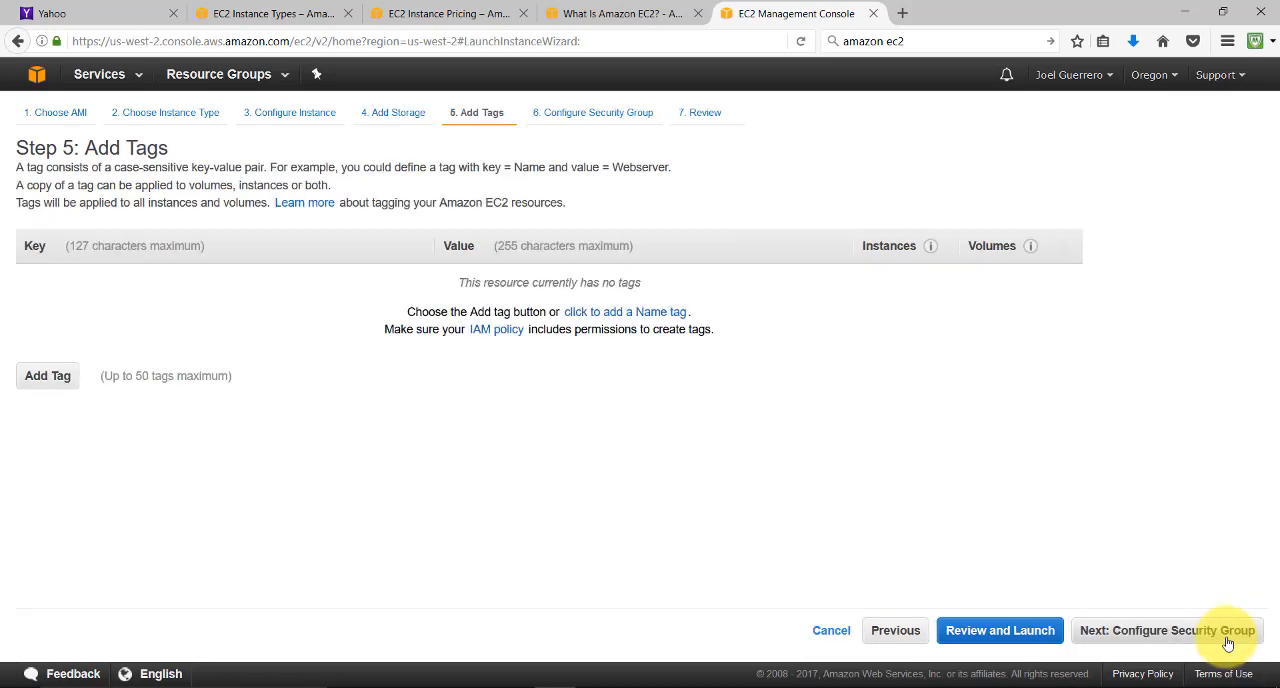
click(1167, 630)
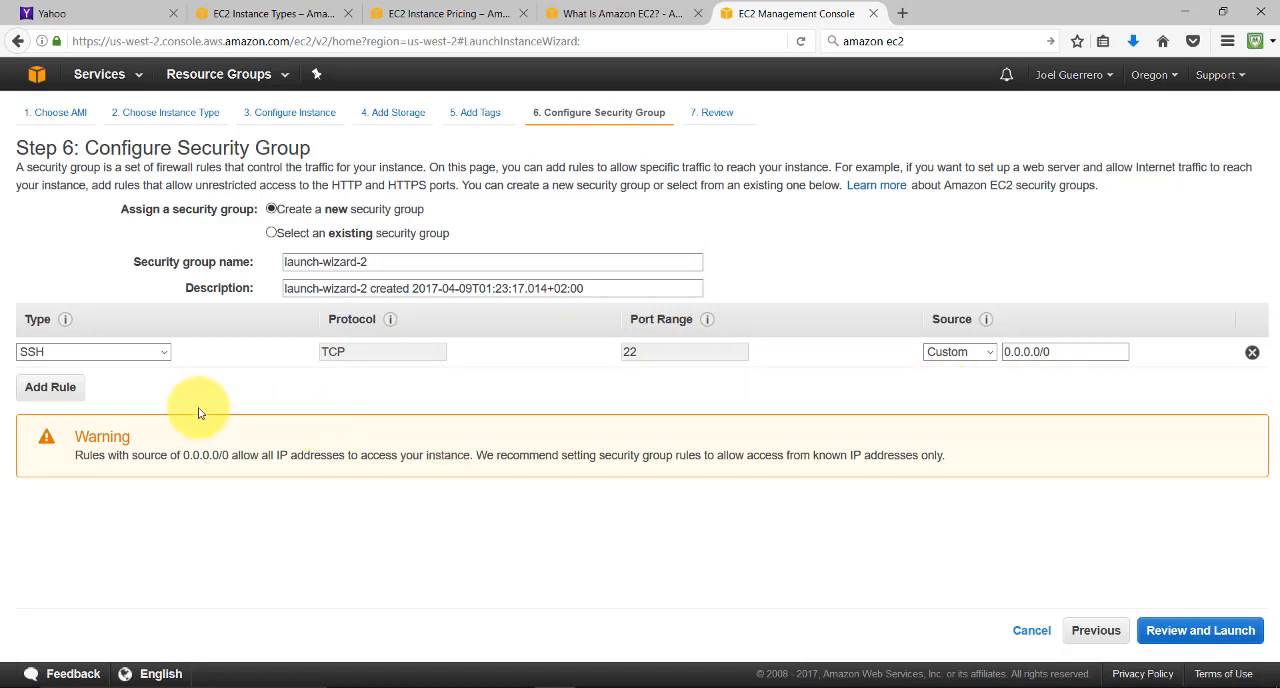
Add a Custom TCP rule for port 4000 with source Anywhere to the new security group
click(50, 387)
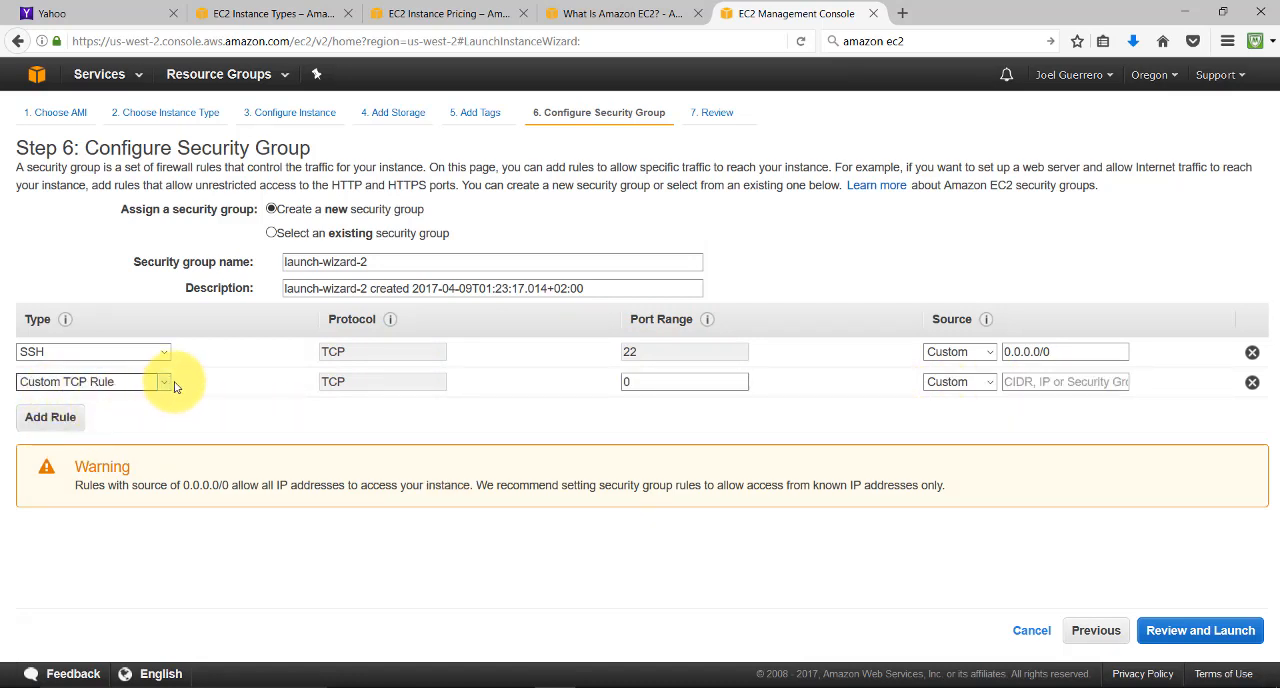
click(658, 384)
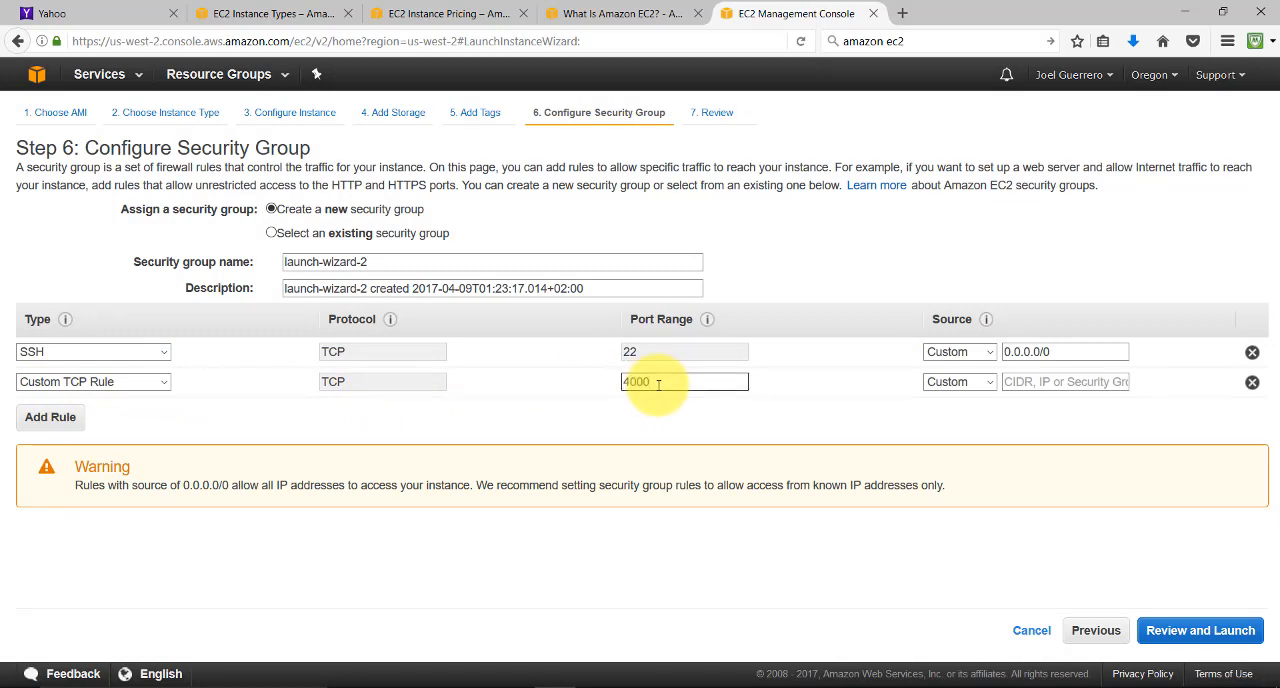
drag(658, 383, 606, 381)
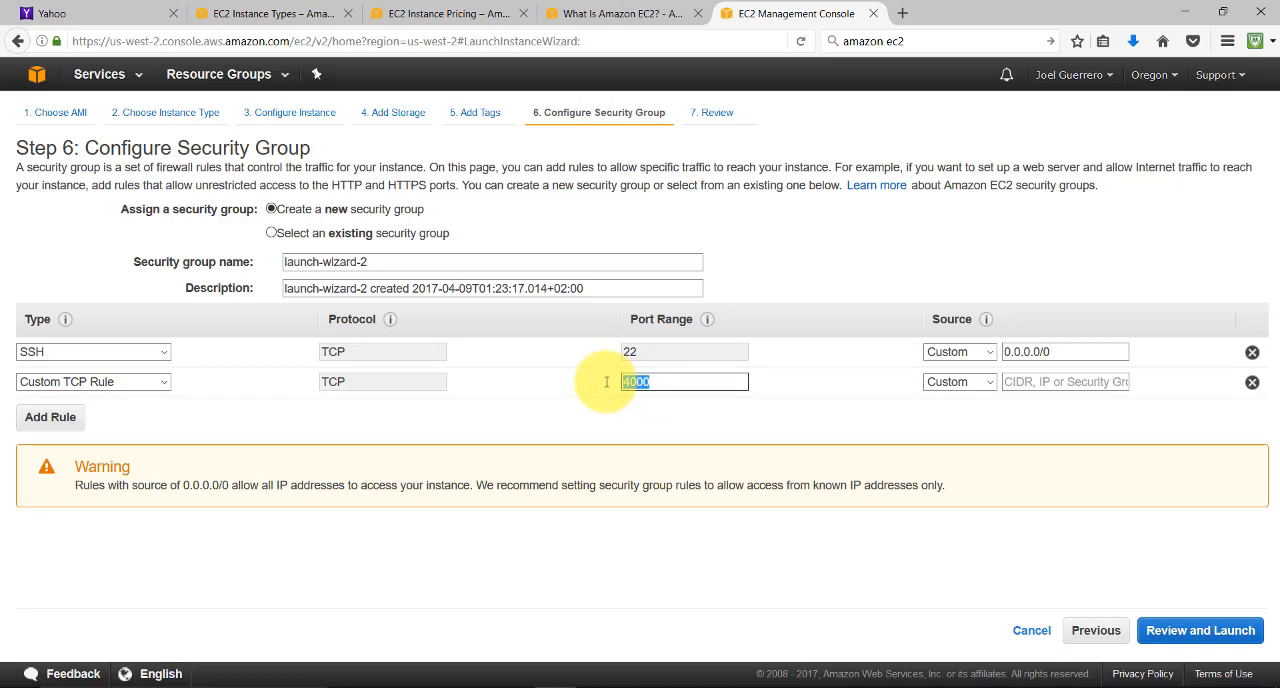
click(958, 382)
click(955, 395)
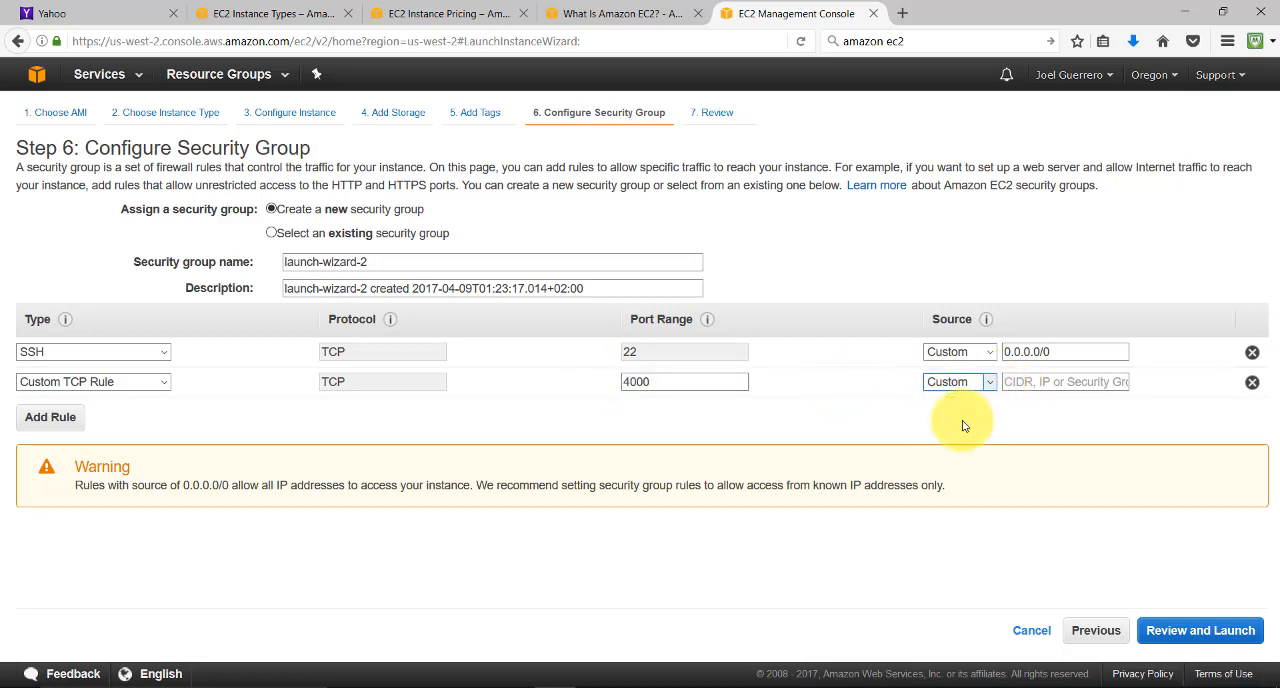
key(Down)
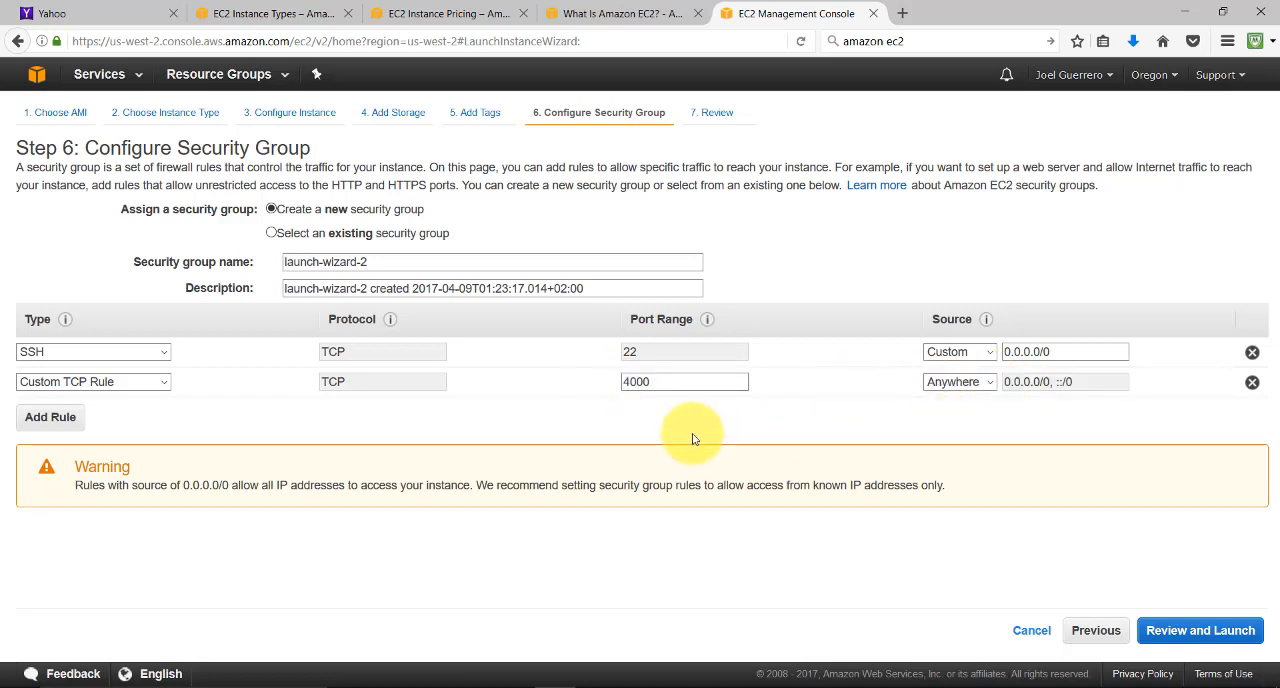
Review the instance launch details down to the security group rules, and proceed to the key pair selection for the launch
click(1188, 634)
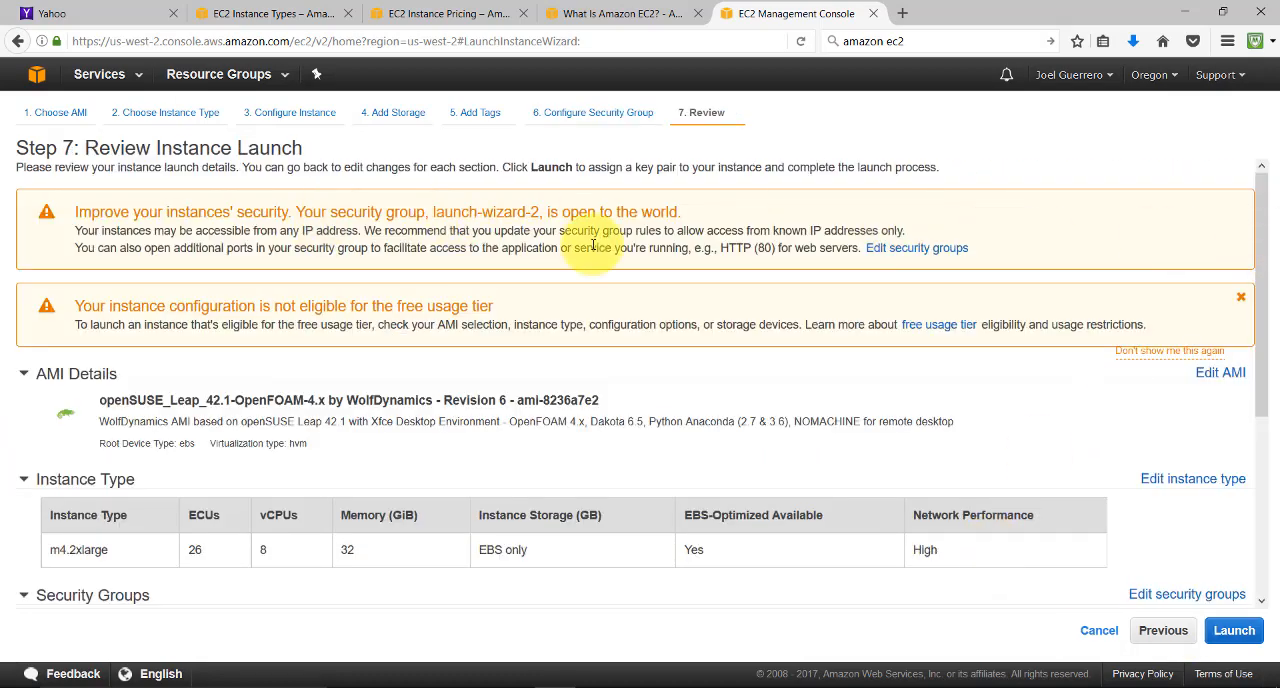
drag(1258, 235, 1277, 466)
click(1232, 632)
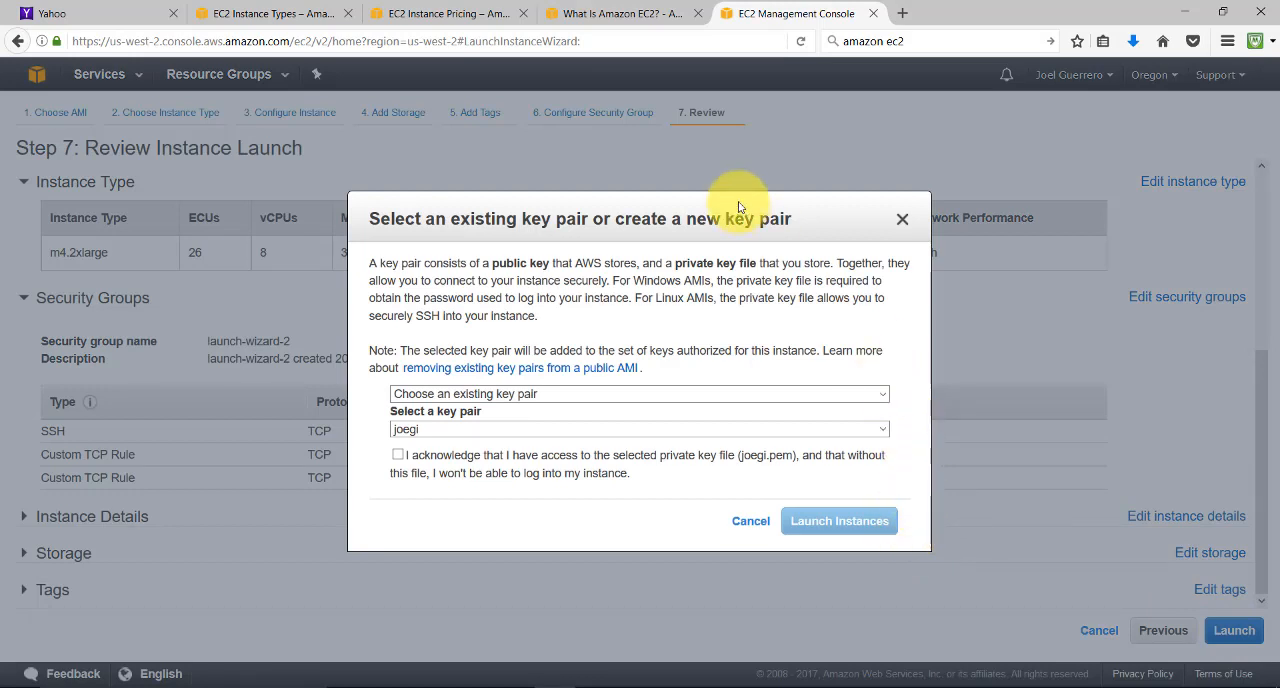
Create a new key pair named mynewkey and save its private key file mynewkey.pem
click(884, 394)
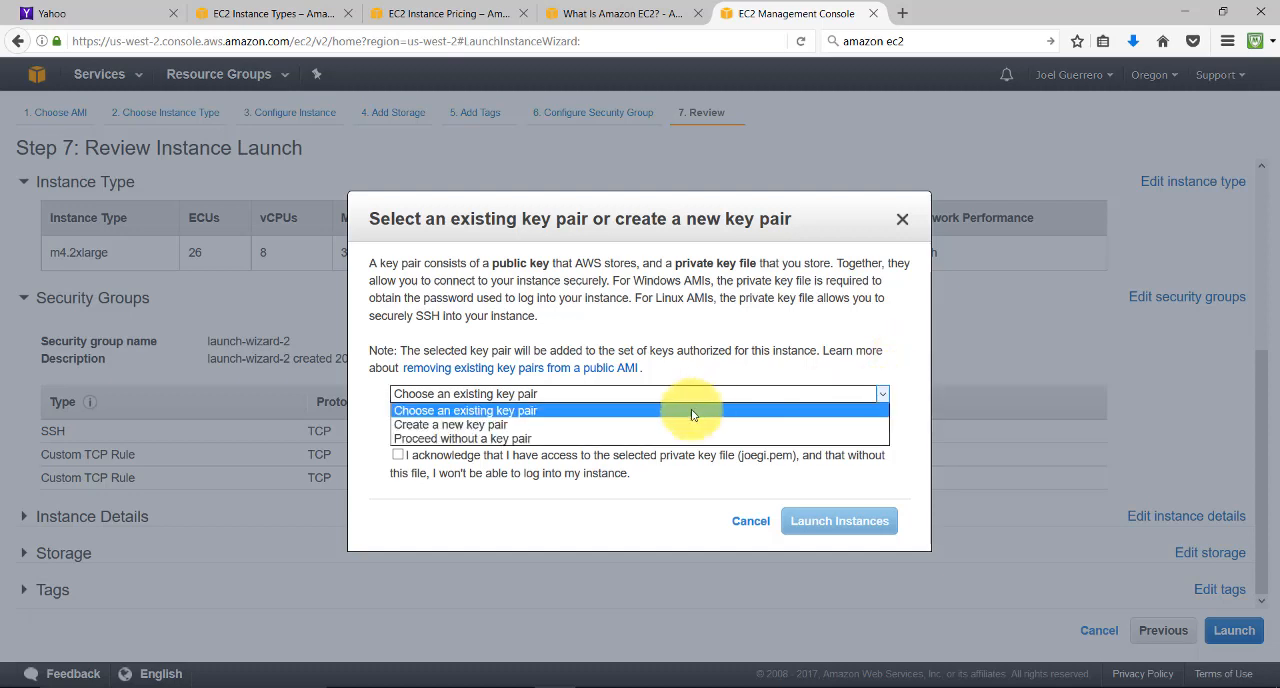
click(512, 426)
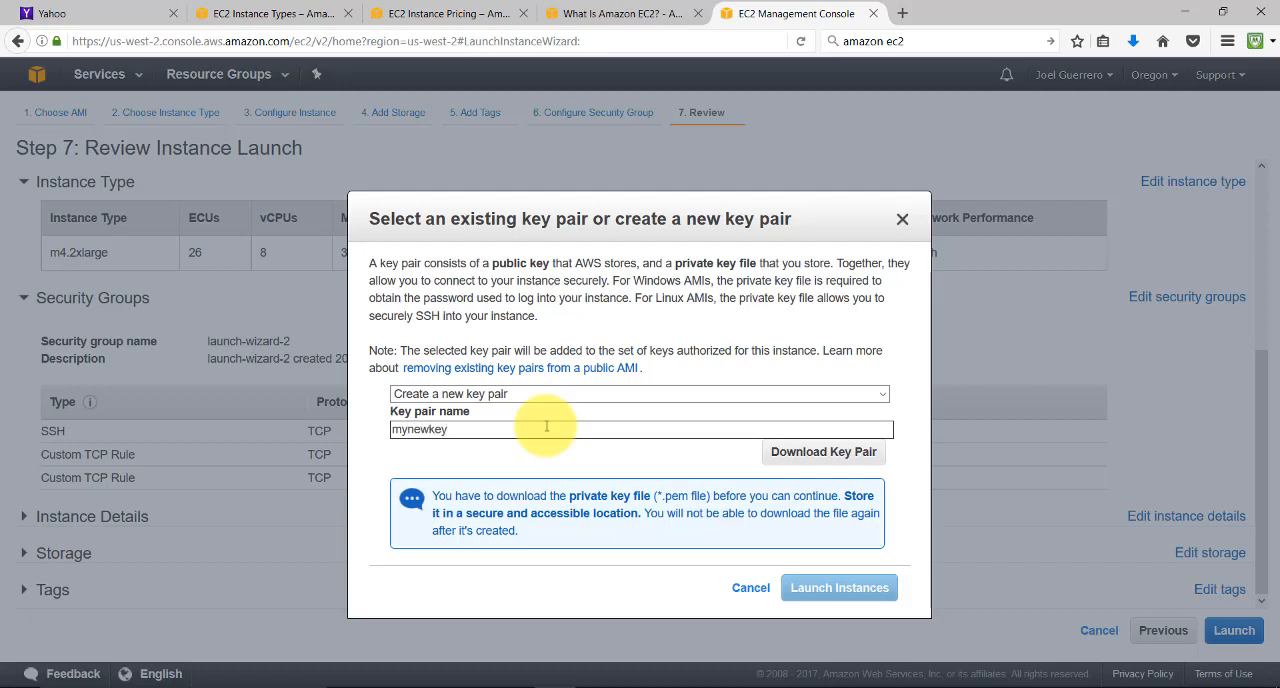
click(797, 453)
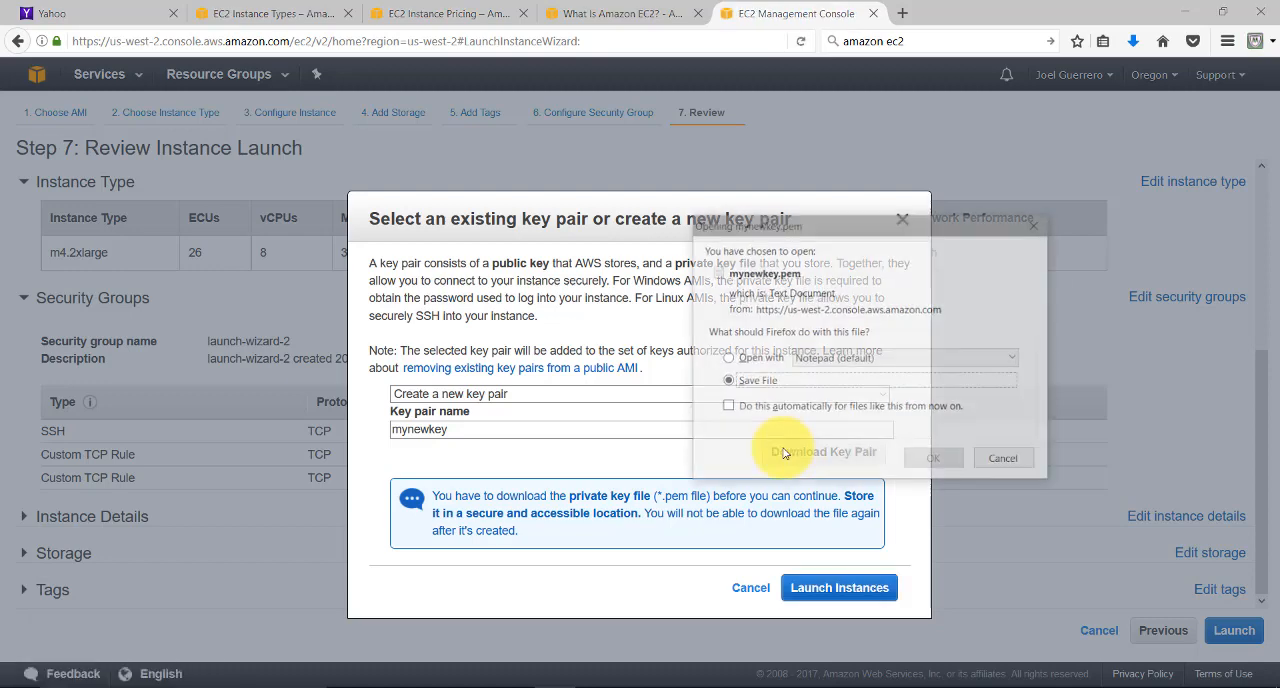
key(Return)
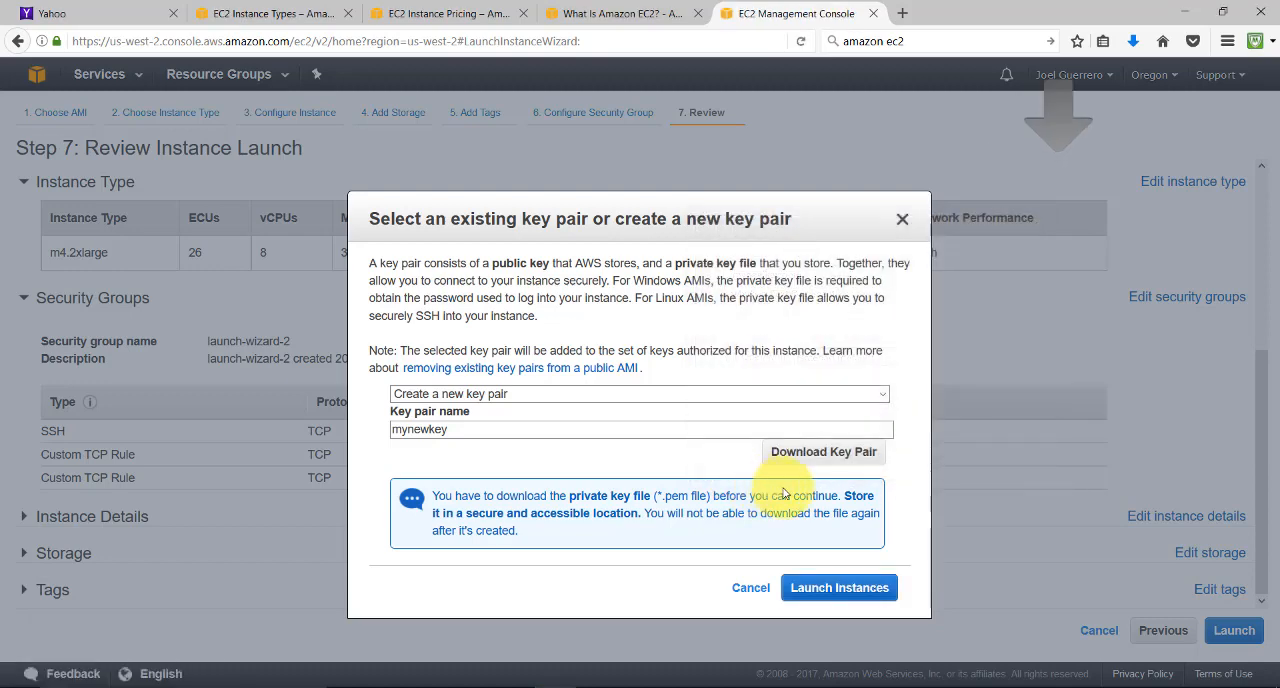
Launch the instance with the new mynewkey key pair and open the list of EC2 instances
click(840, 590)
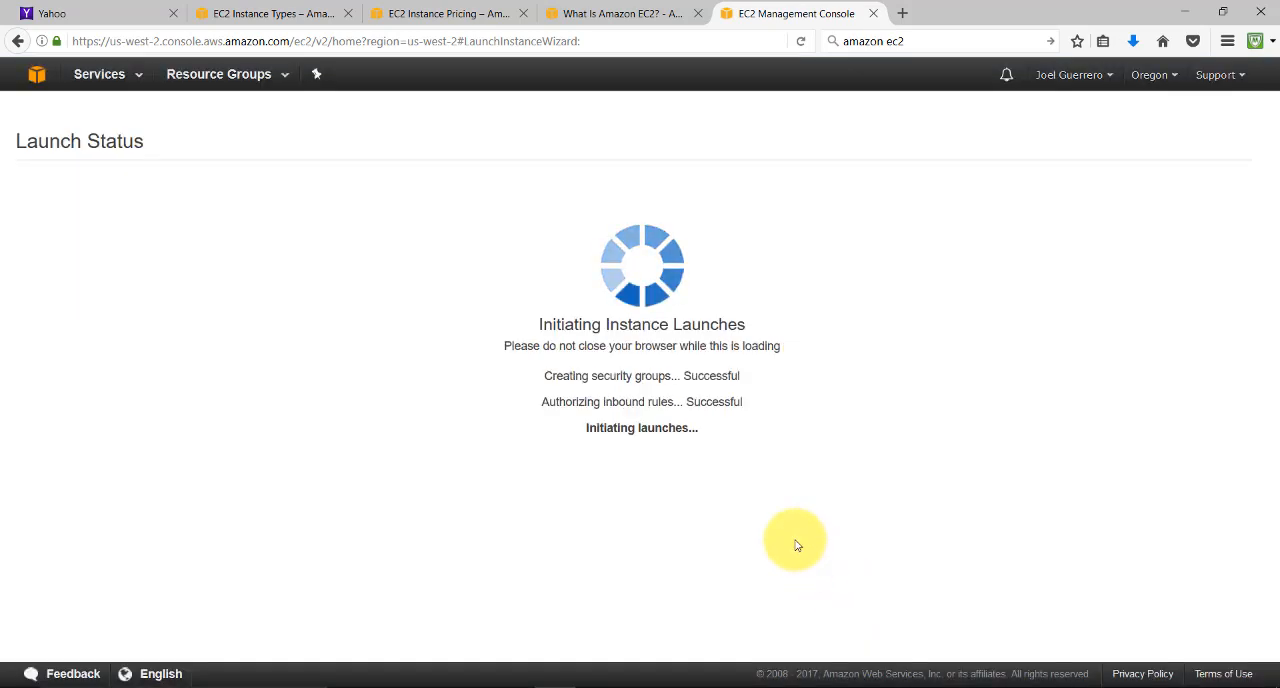
scroll(760, 535, down, 1)
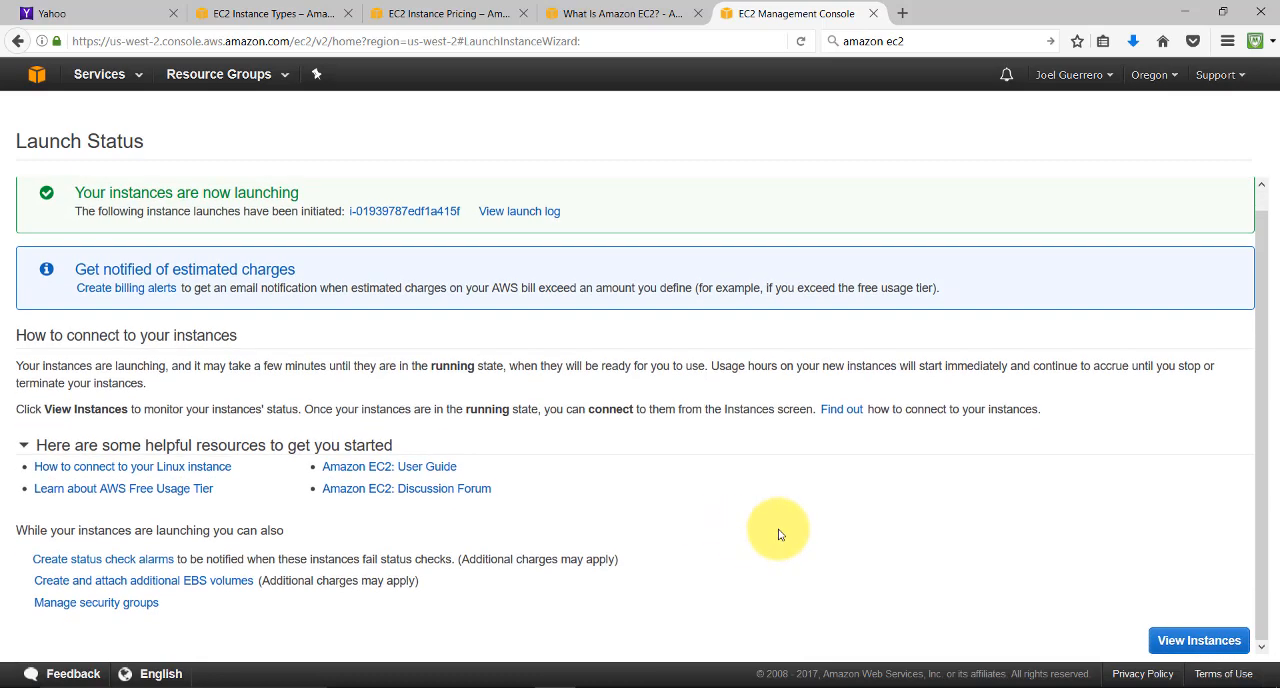
click(1190, 641)
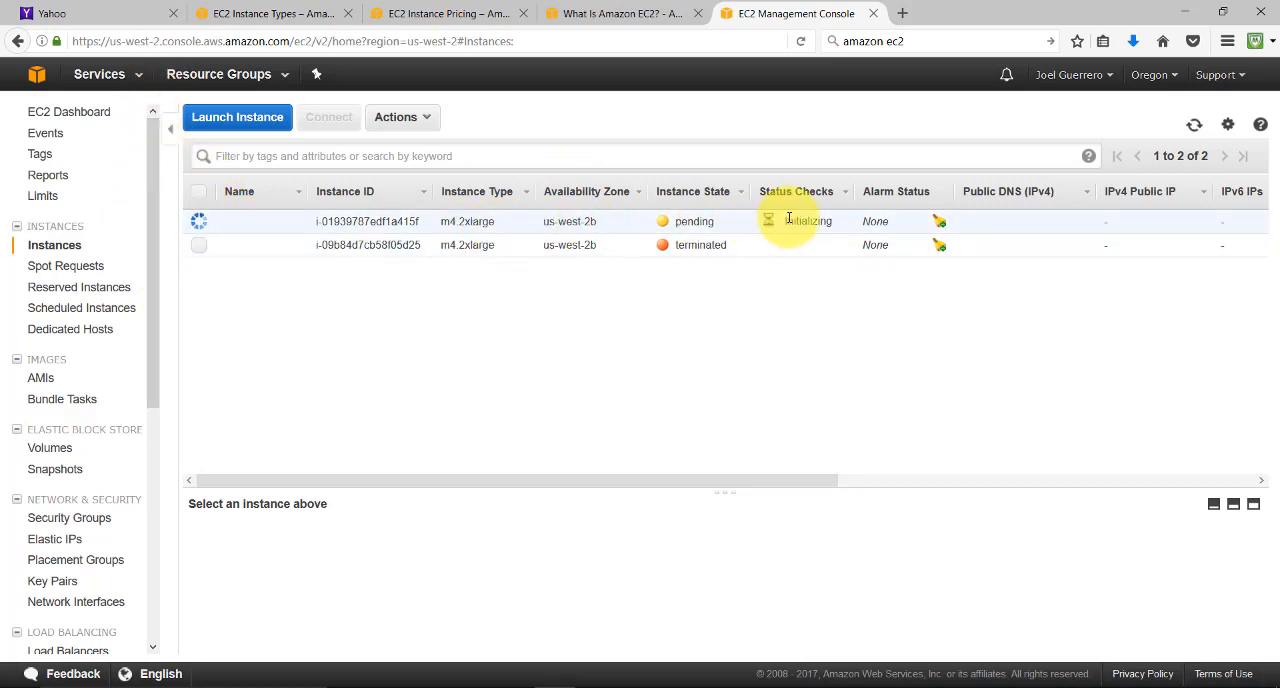
Check the new instance's columns across to its key name, and widen the Instance ID column slightly
drag(771, 484, 930, 486)
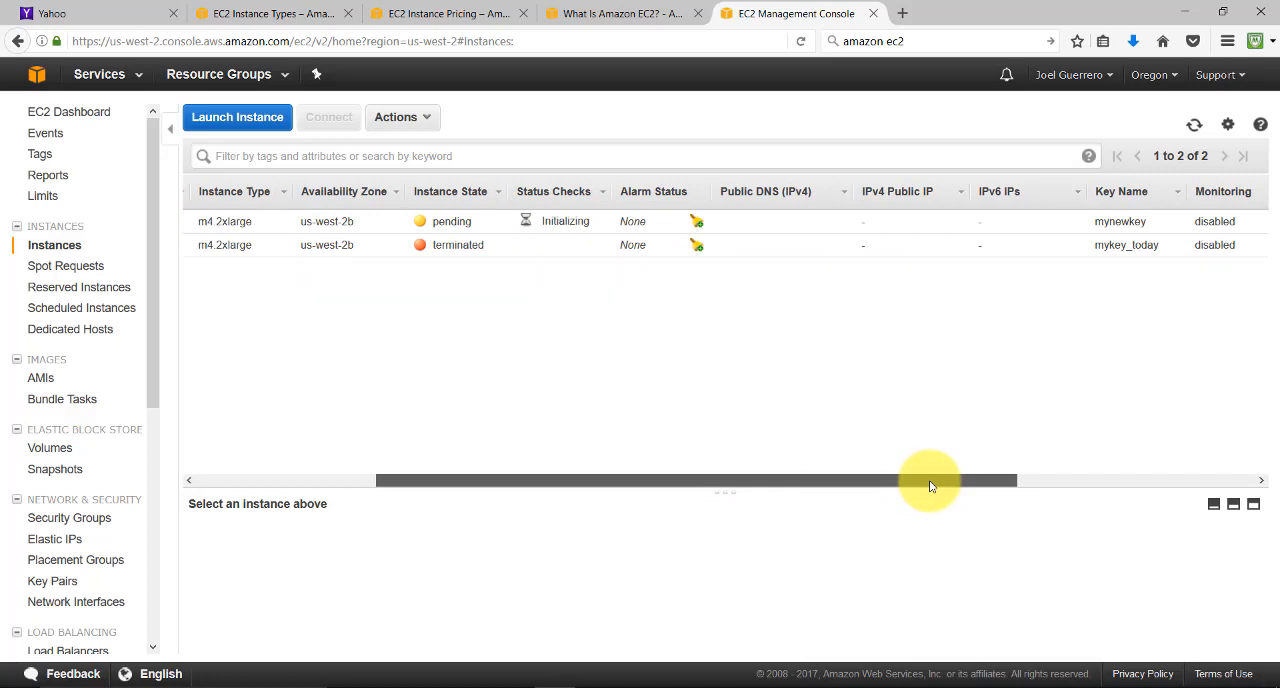
drag(929, 485, 394, 446)
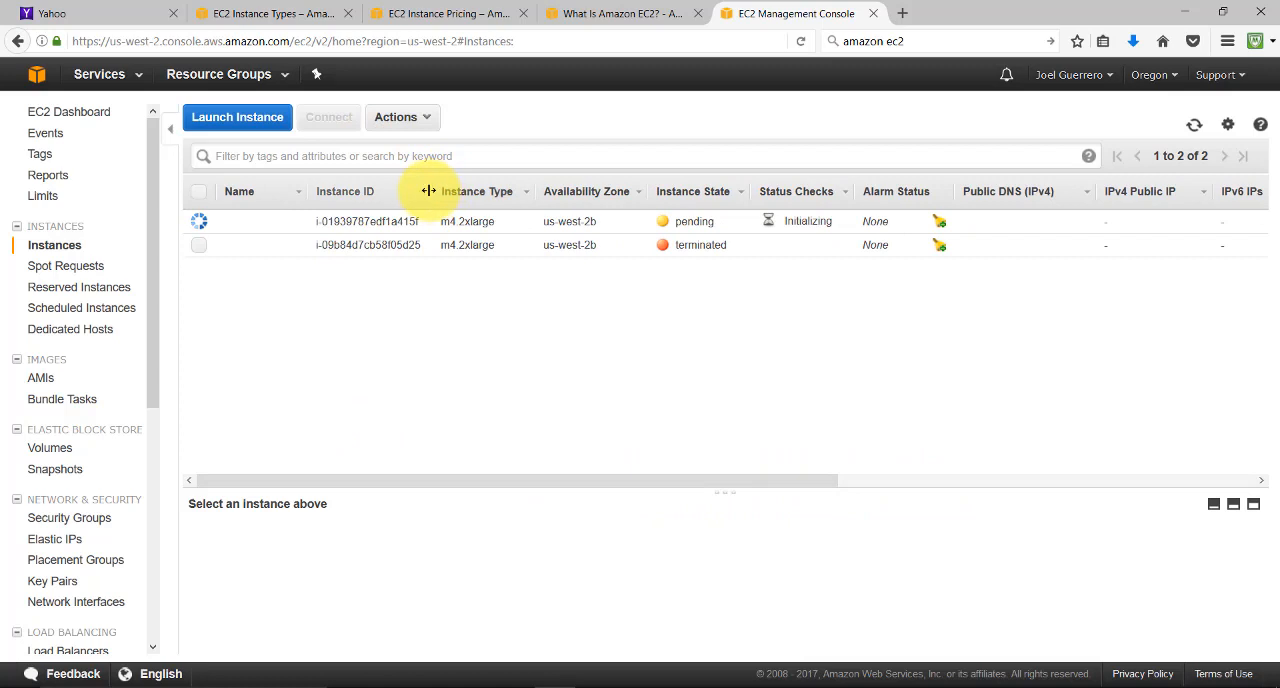
mouse_move(432, 191)
mouse_down()
mouse_move(457, 184)
mouse_move(440, 191)
mouse_up()
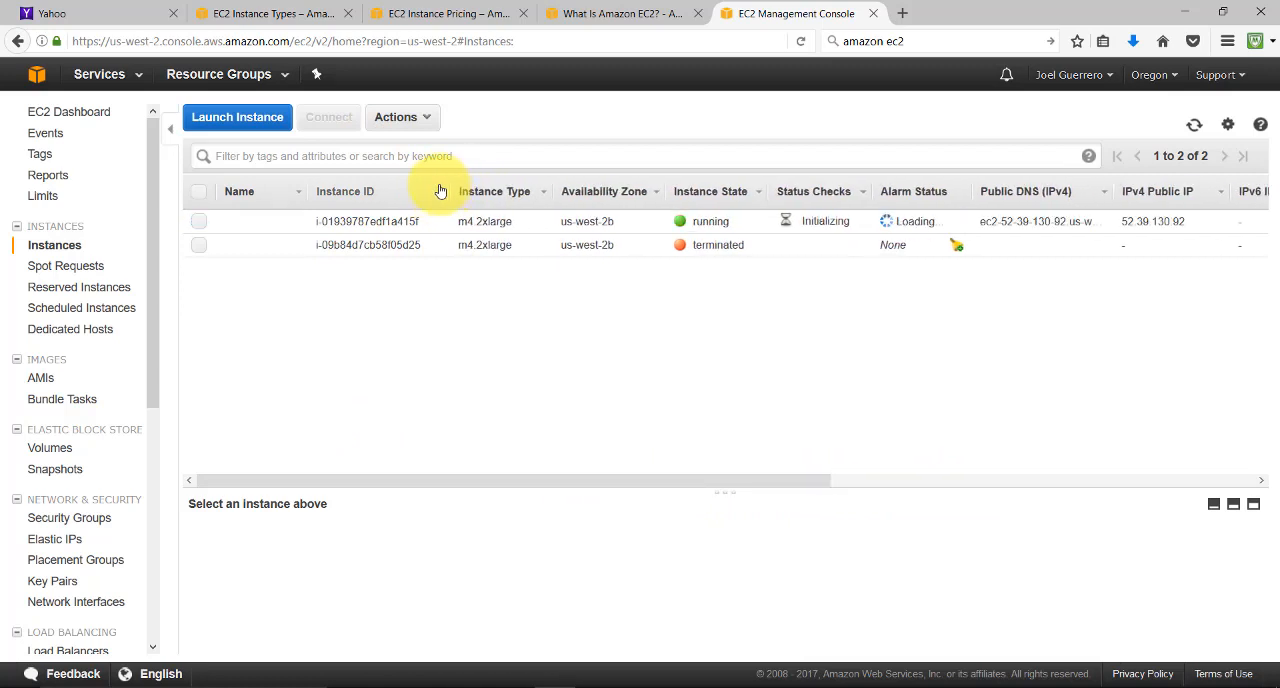
Minimize the browser, open MobaXterm and NoMachine from the desktop, and start a local terminal in MobaXterm
click(1190, 14)
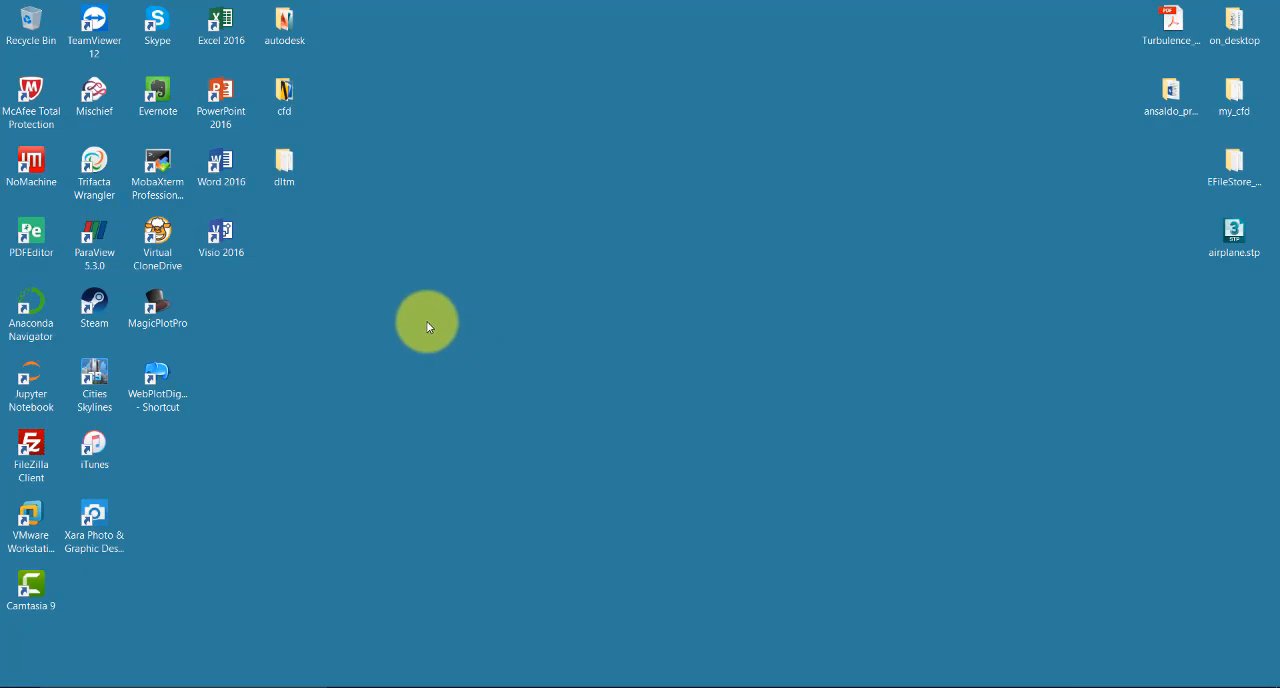
click(167, 193)
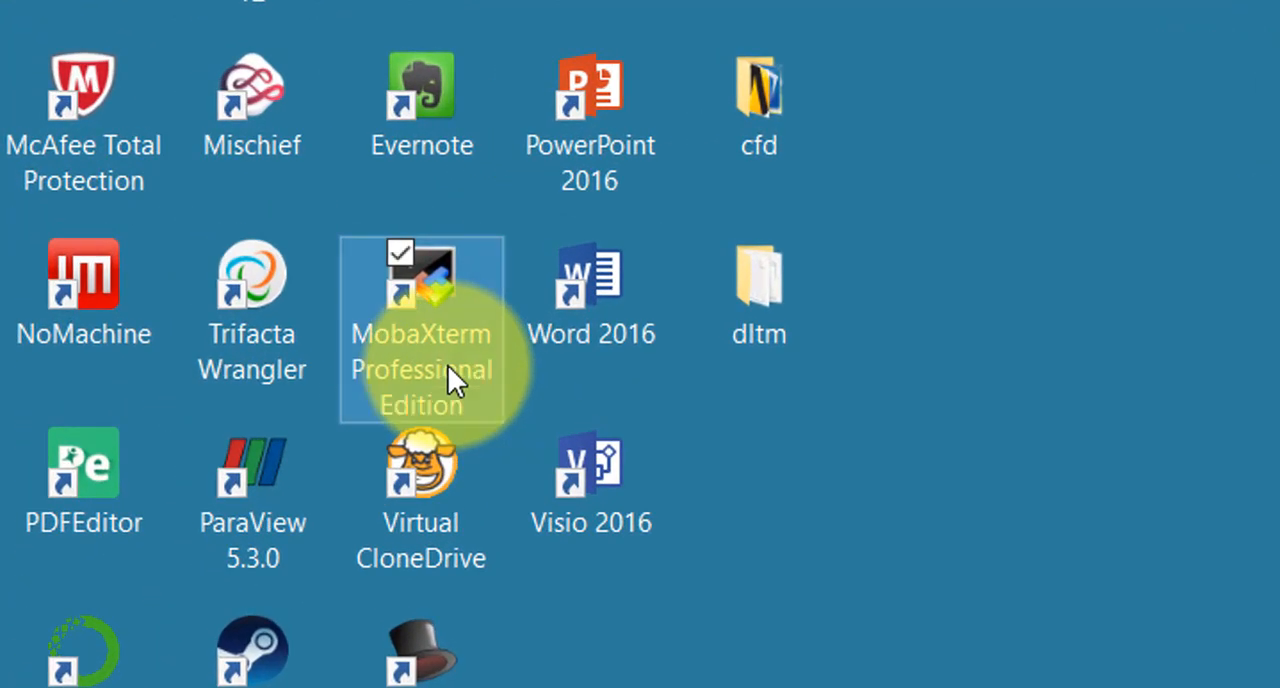
double_click(448, 370)
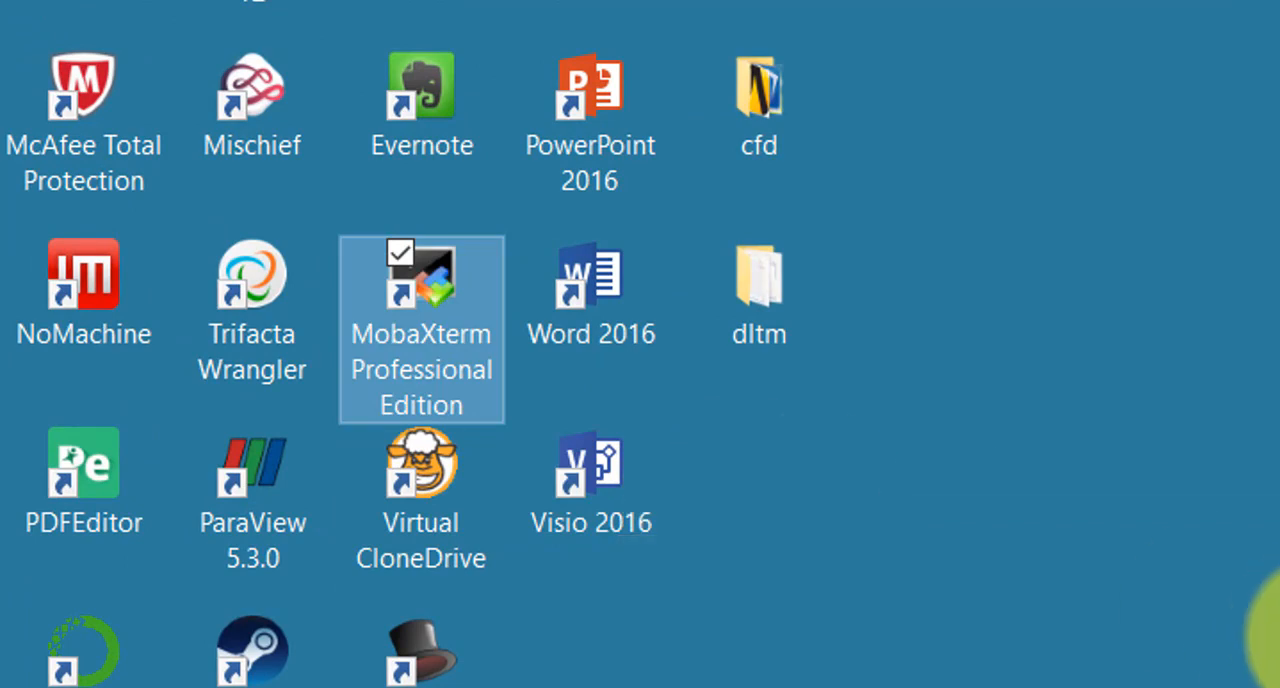
click(80, 290)
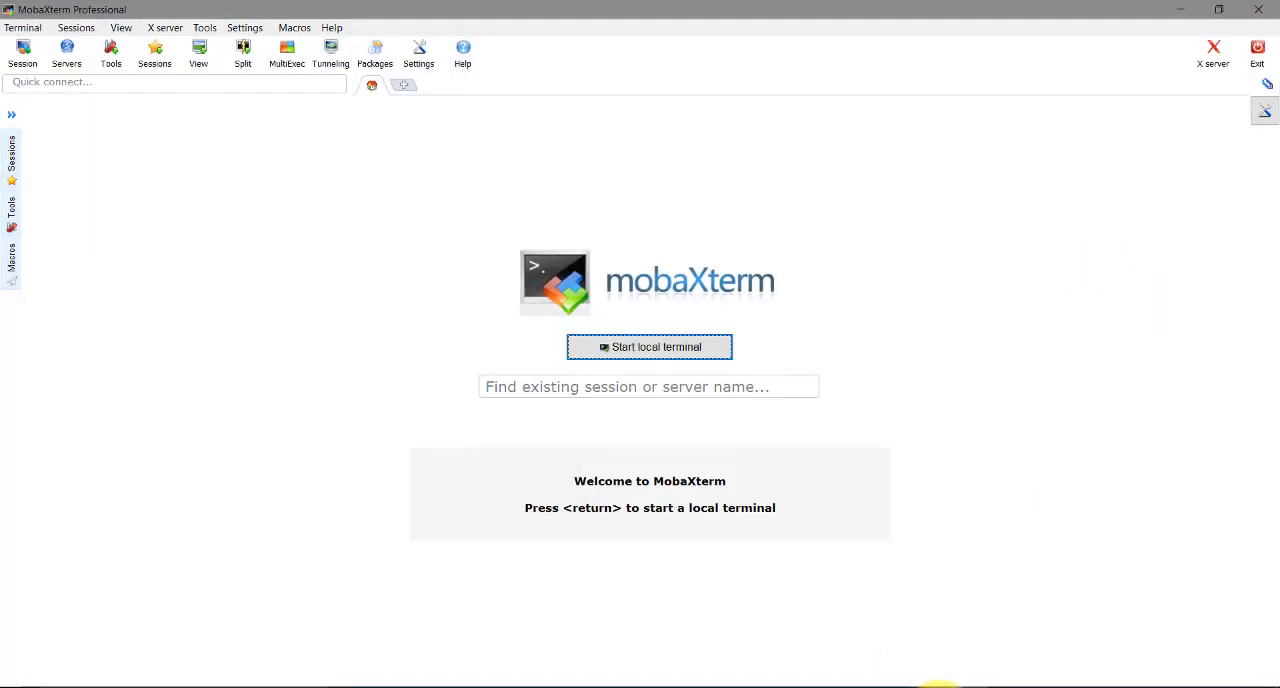
click(935, 687)
click(1195, 609)
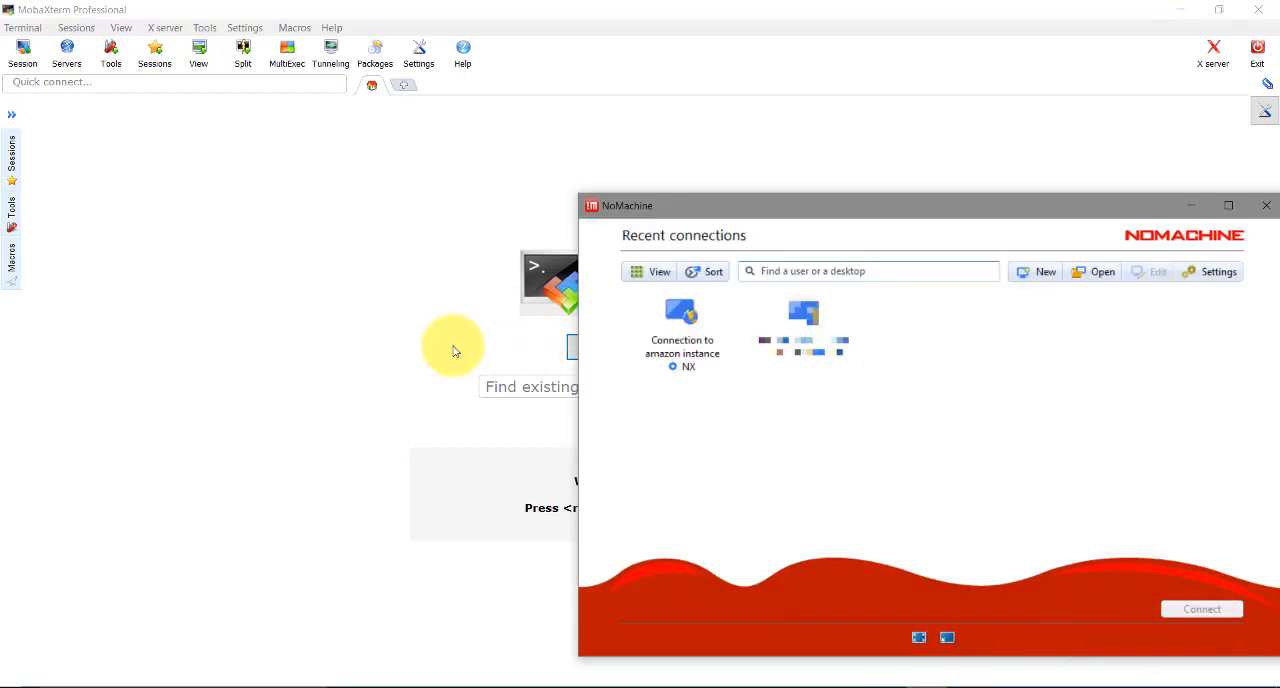
click(333, 354)
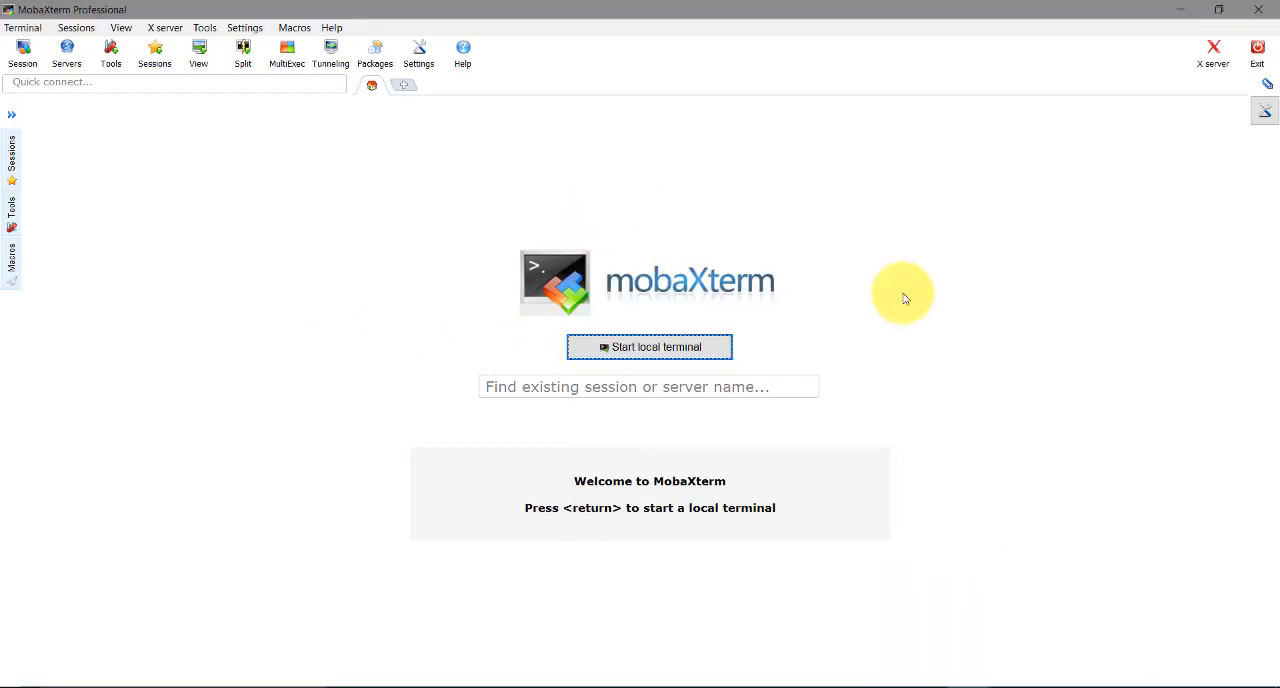
click(649, 348)
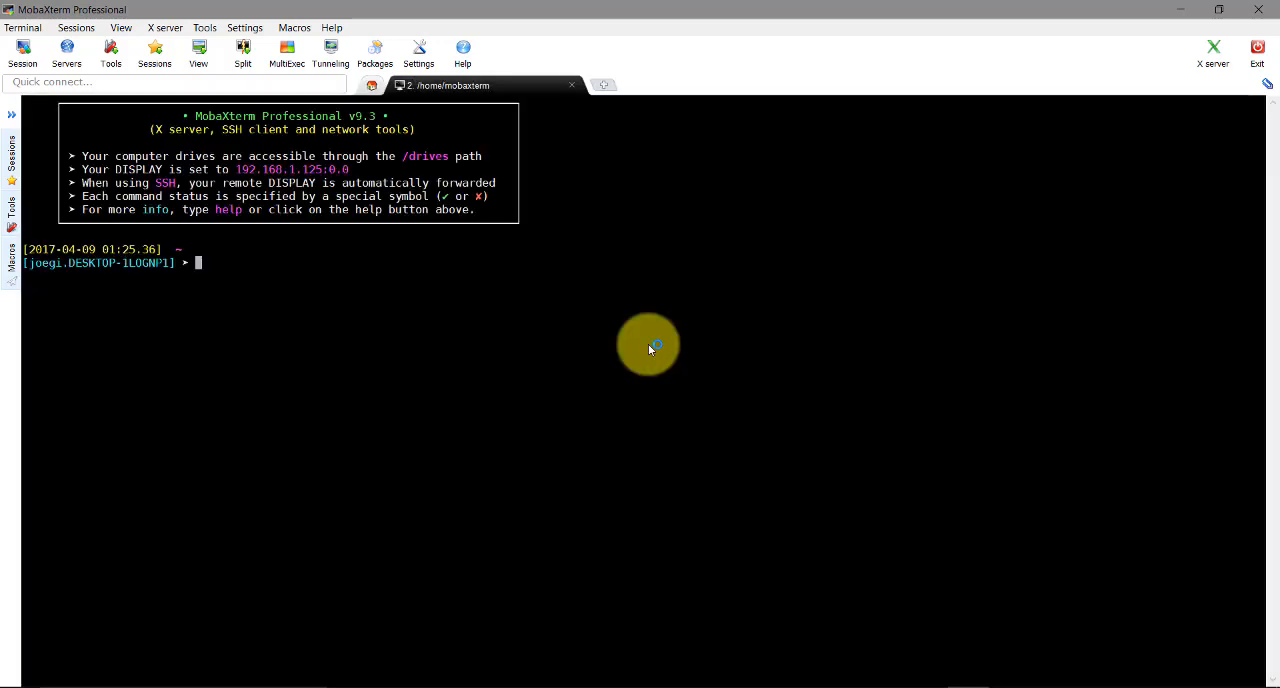
Minimize MobaXterm and NoMachine, return to the EC2 instances in the browser, and widen the Public DNS (IPv4) column to fit the full address
click(1180, 9)
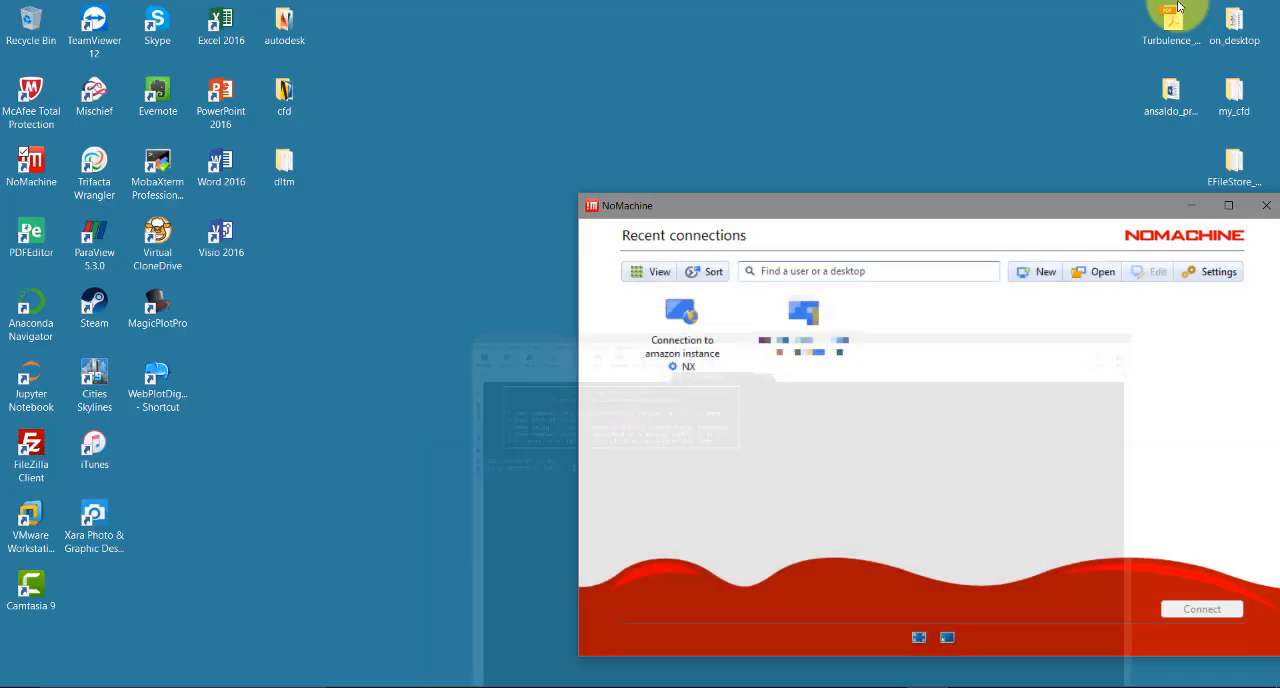
click(1191, 205)
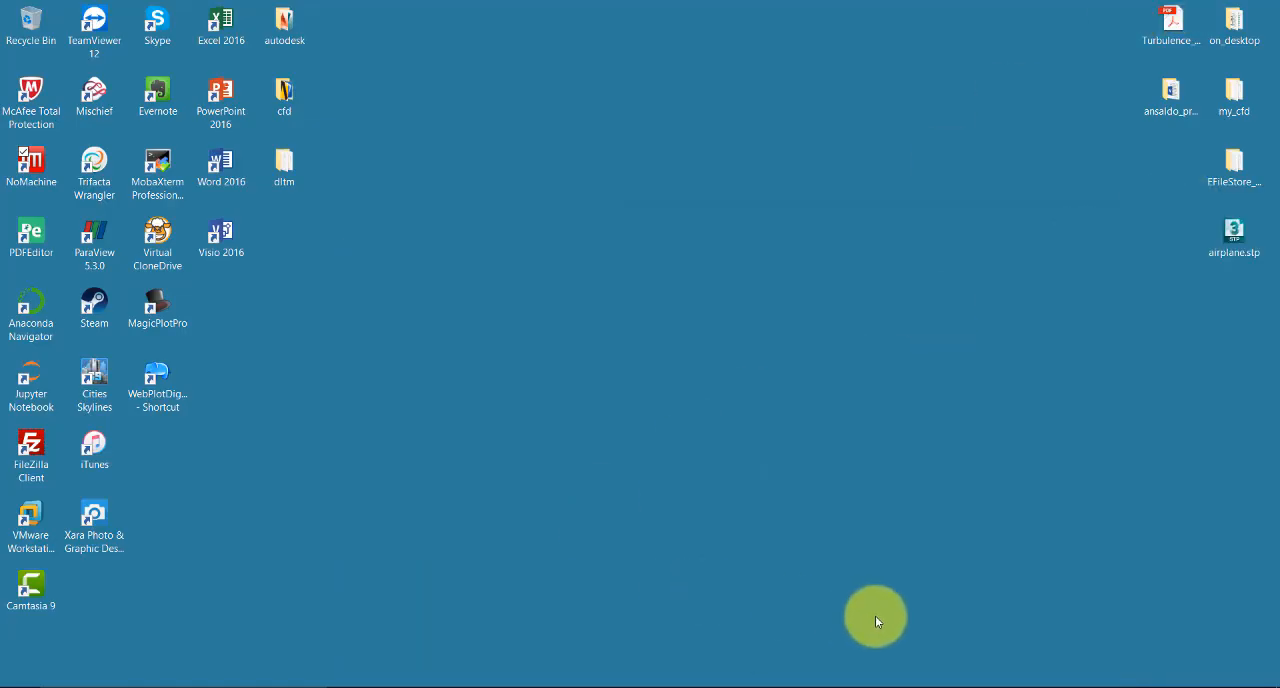
click(557, 686)
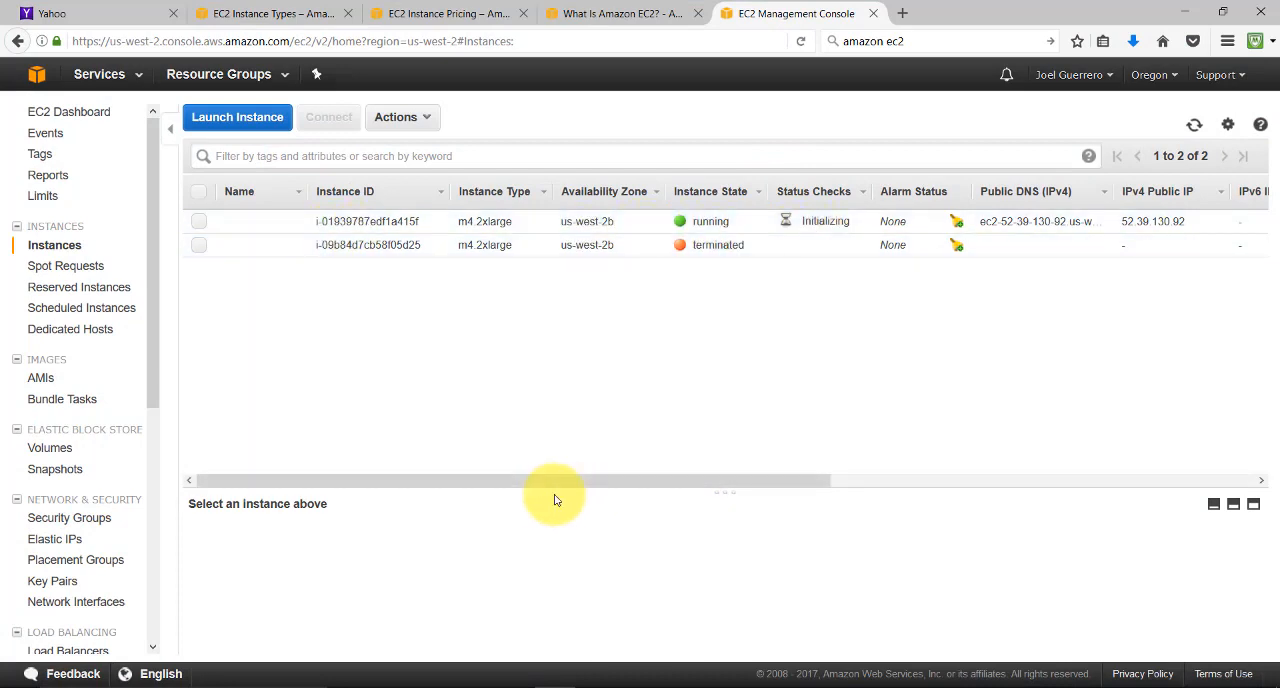
drag(634, 488, 1094, 490)
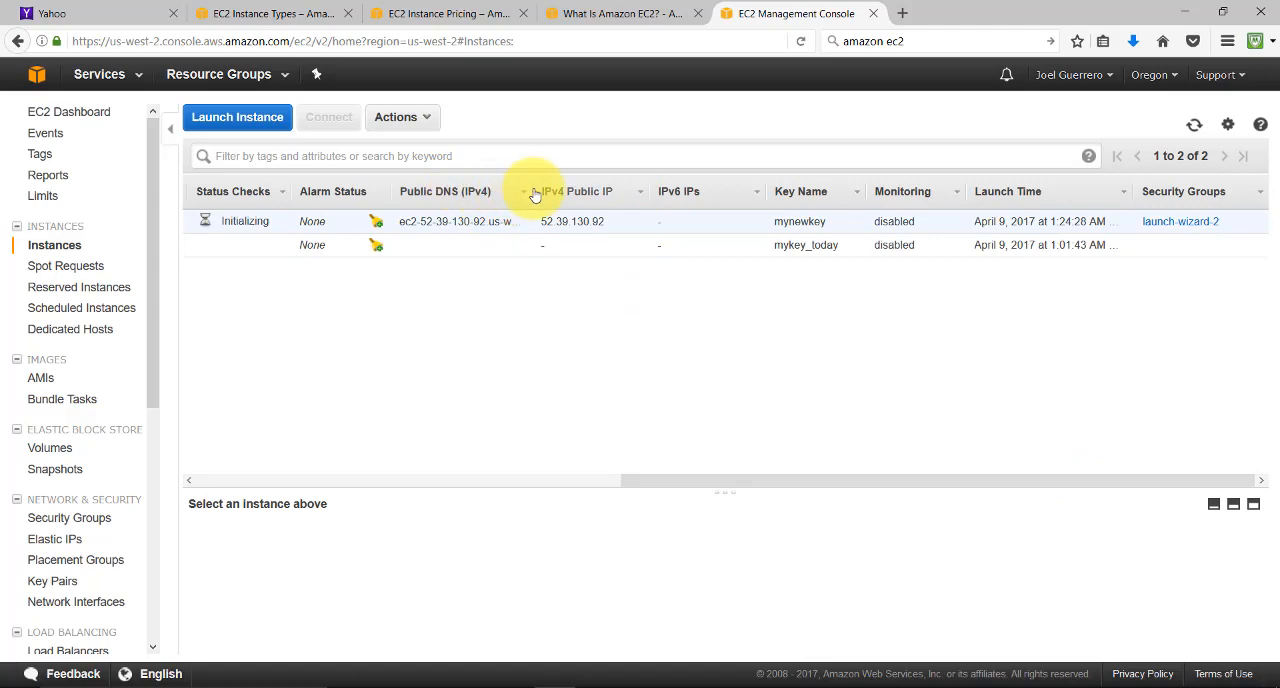
drag(528, 190, 691, 195)
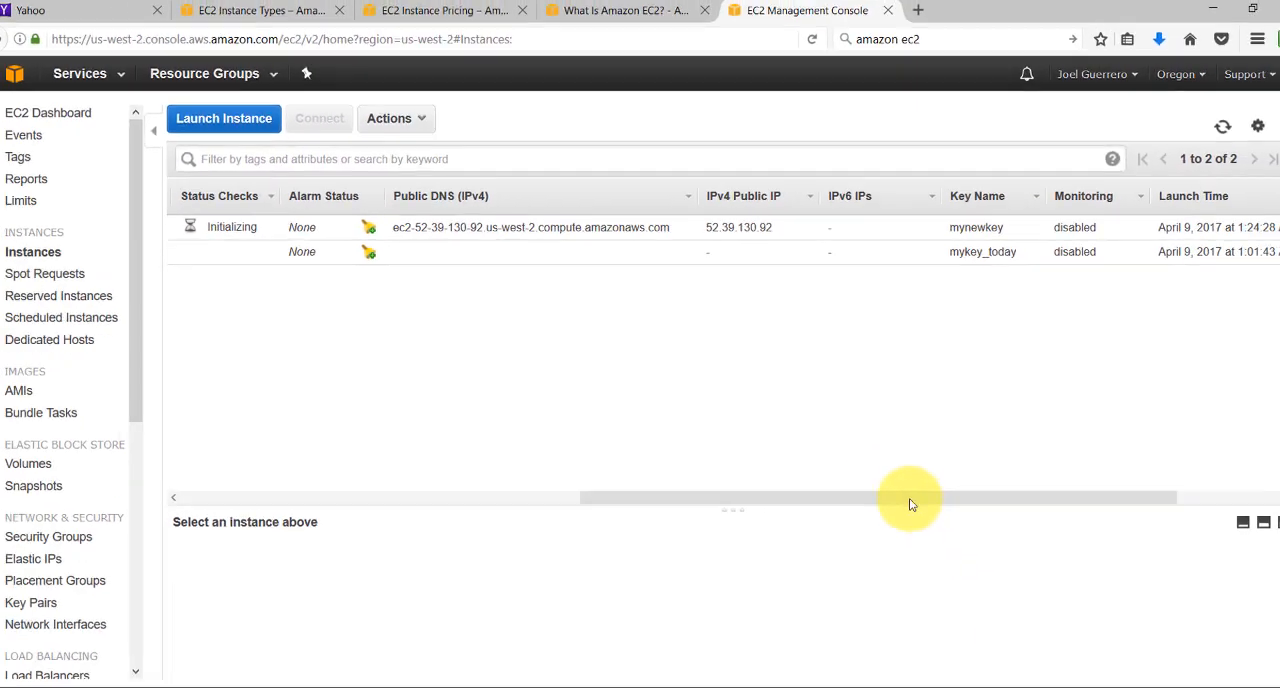
drag(909, 484, 455, 475)
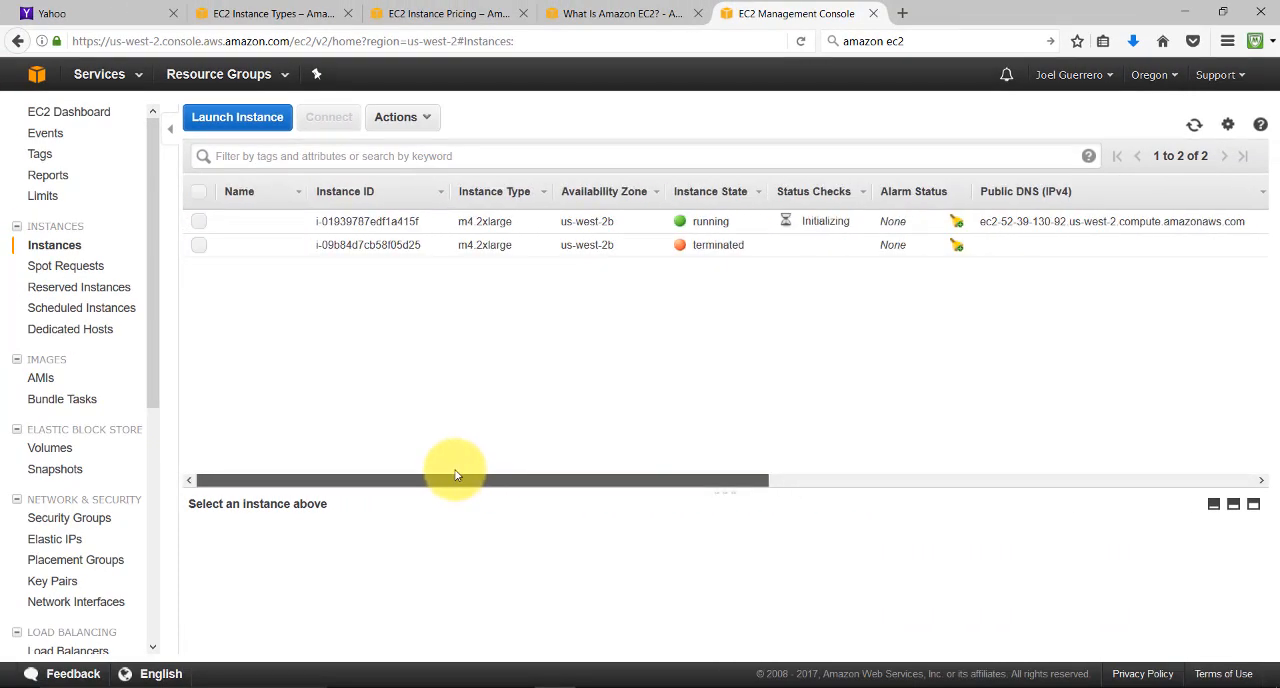
Select the running m4.2xlarge instance and examine its connection instructions and the standalone and Java SSH client options
click(252, 220)
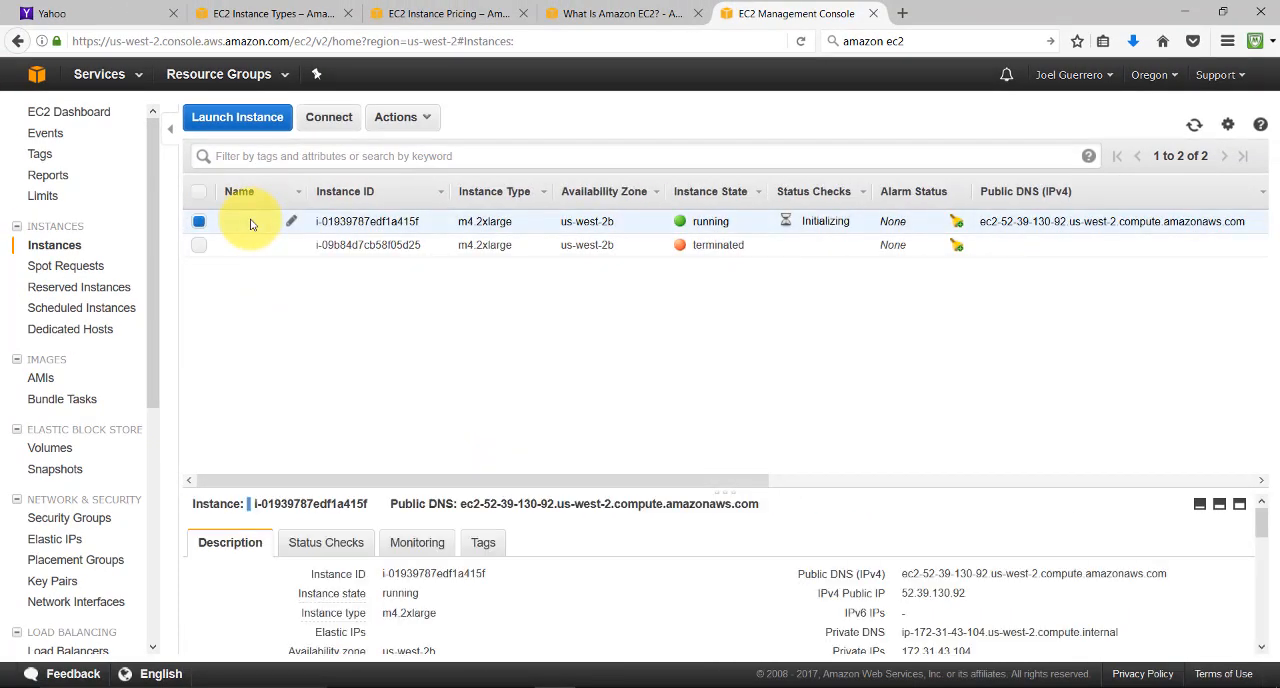
click(325, 126)
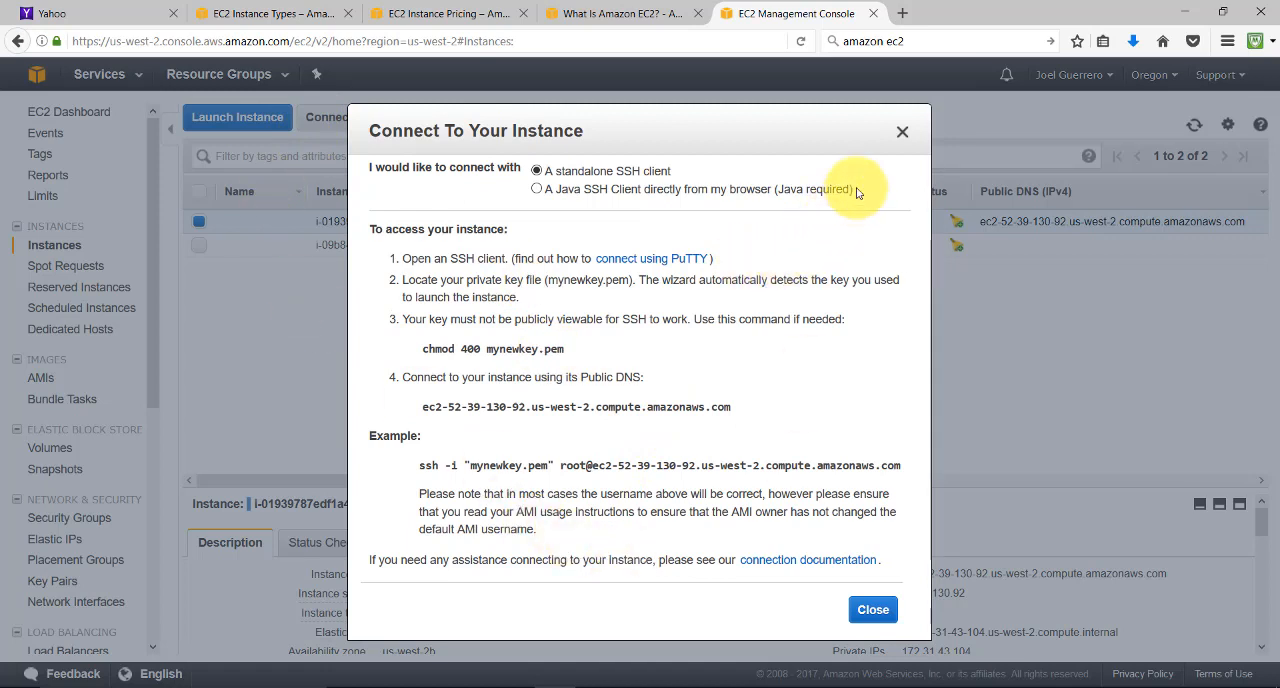
drag(853, 189, 533, 194)
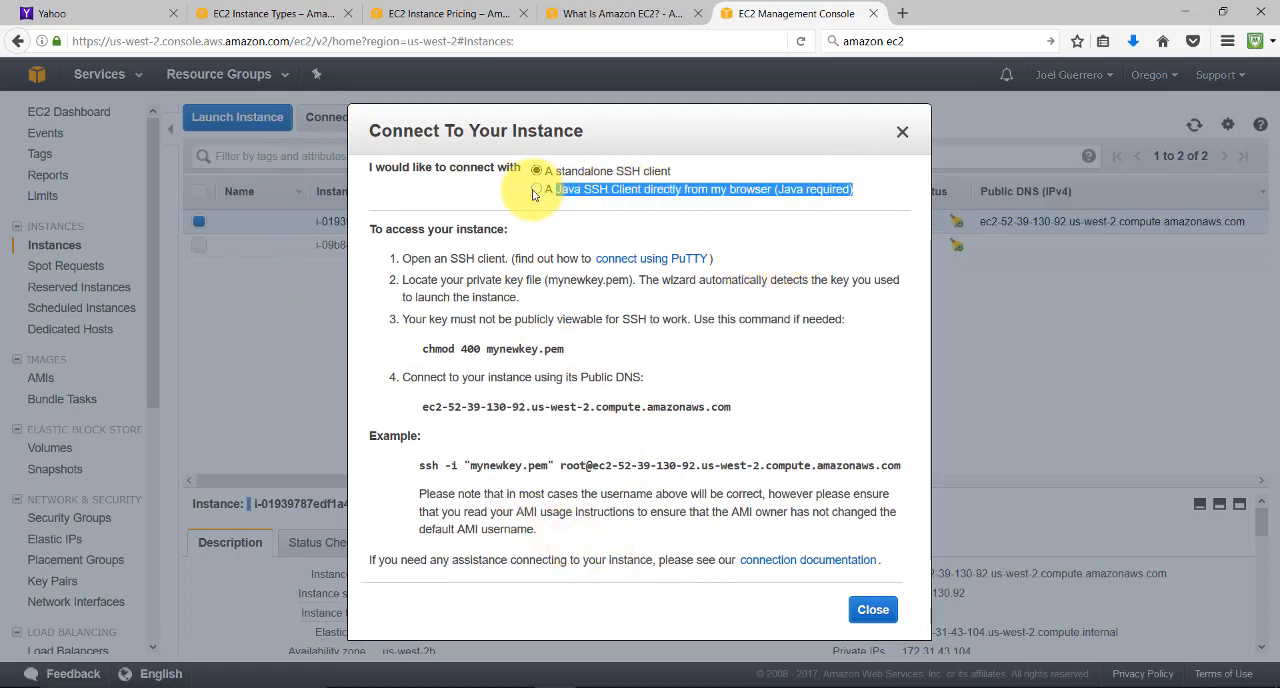
drag(669, 176, 565, 177)
click(671, 181)
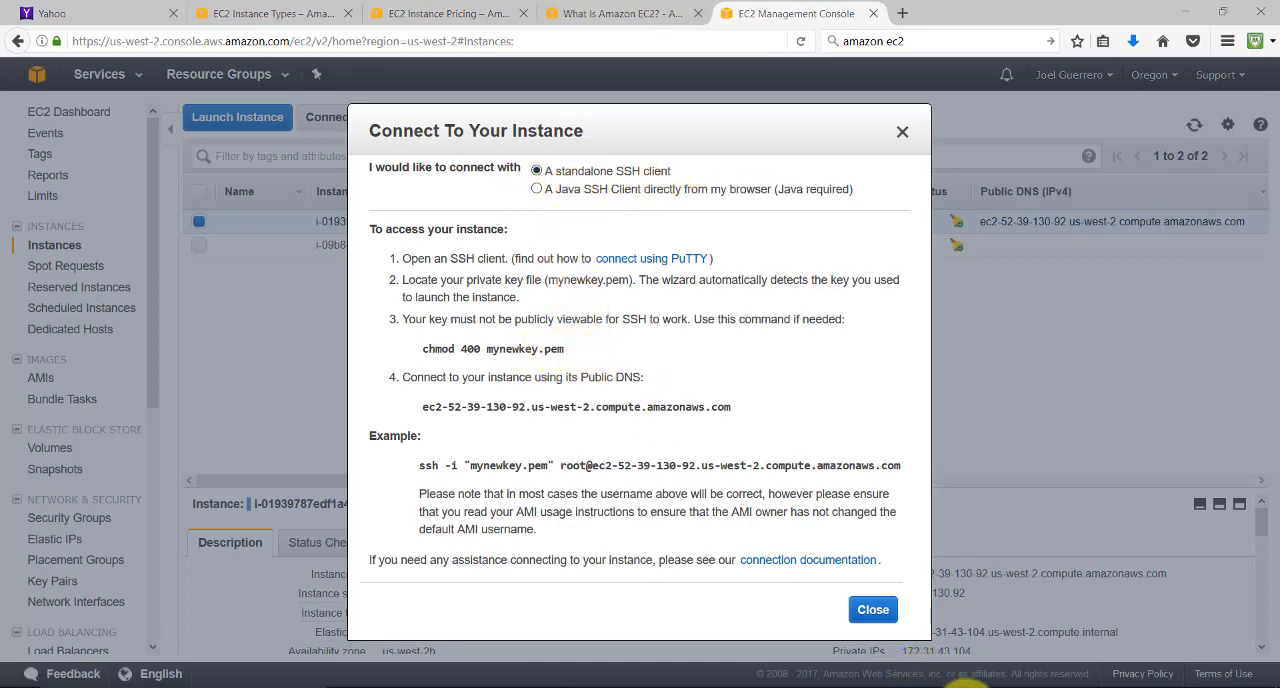
Switch to the MobaXterm terminal, list the current folder's contents with ls and print its path with pwd
click(957, 680)
text(ls)
key(Return)
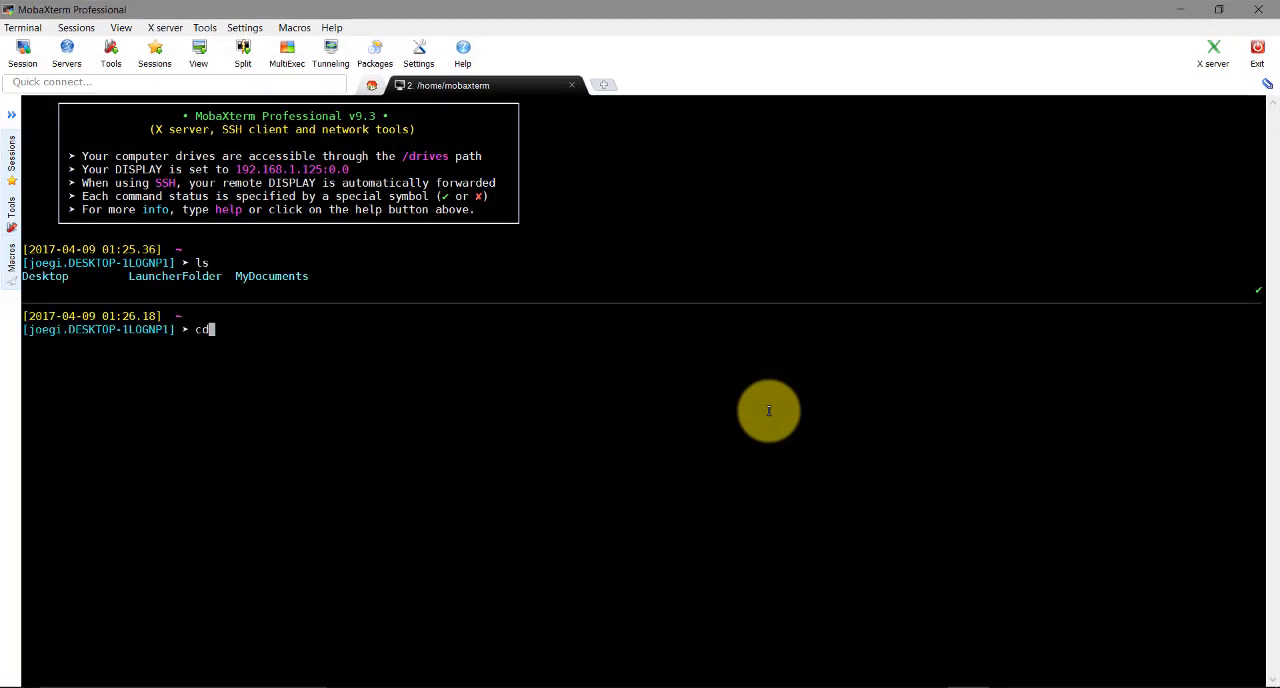
text(pwd)
key(Return)
text(cd )
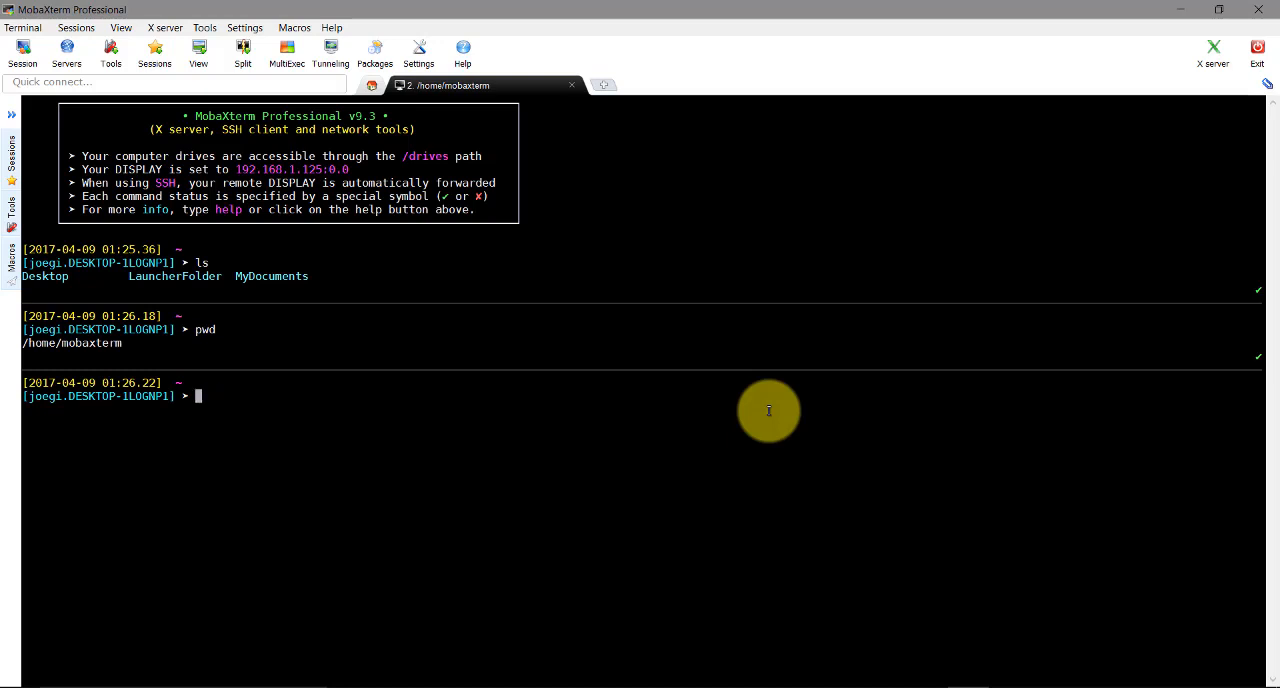
text(cd ..)
Go up to /home, change into the personal user folder there, and list its contents
key(Return)
text(ls)
key(Return)
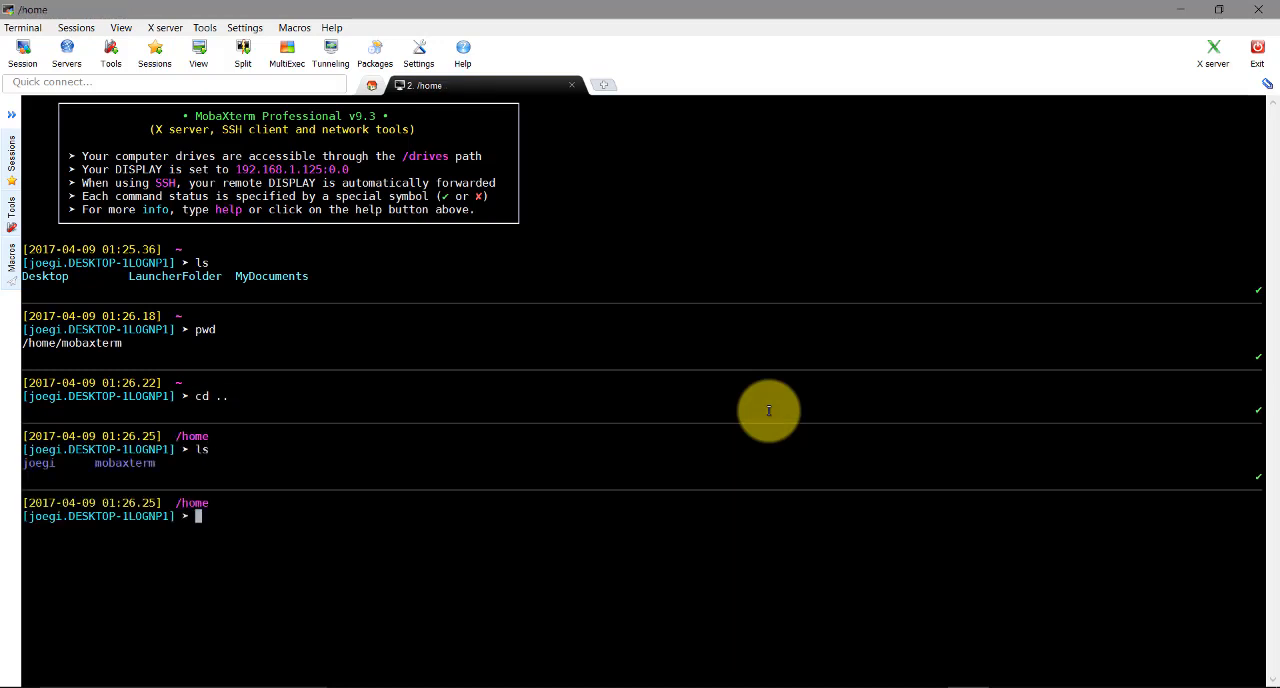
text(cd jo)
key(Tab)
key(Return)
text(ls)
key(Return)
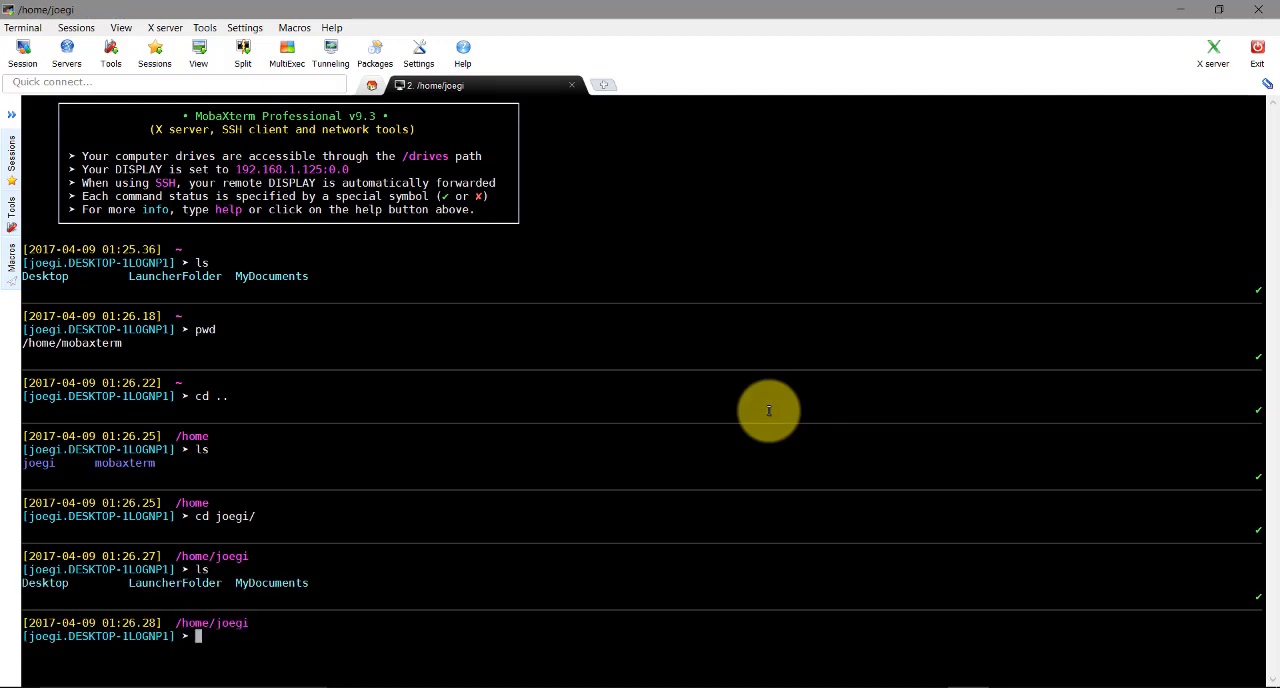
Look through the MyDocuments folder in the terminal, and return to its parent folder and list it
text(cd M)
key(Tab)
key(Return)
text(ls)
key(Return)
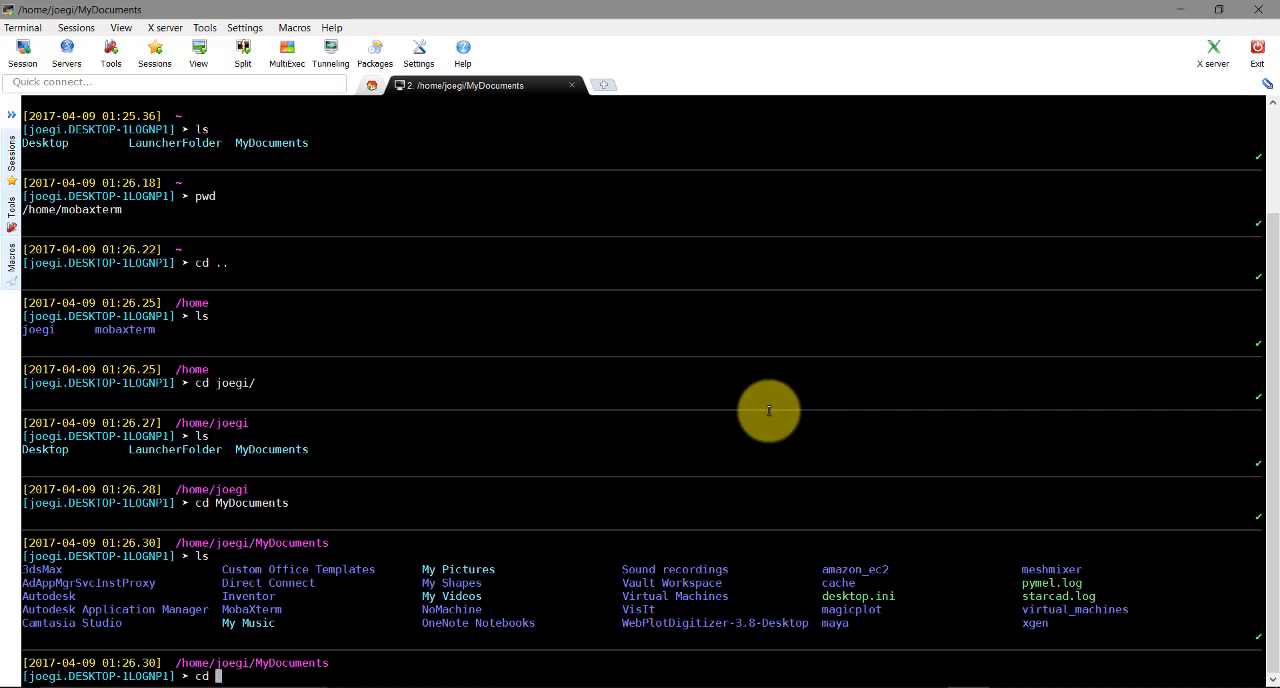
text(..)
key(Return)
text(ls)
key(Return)
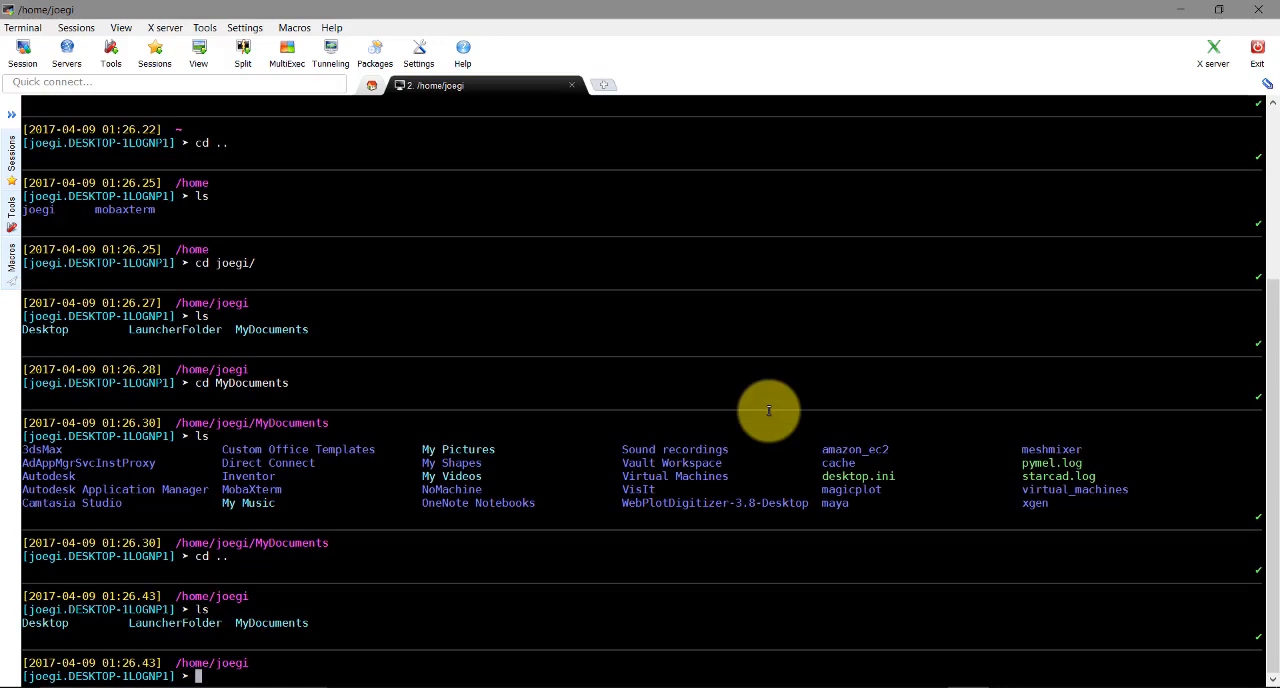
Change the terminal's working directory to Desktop and list its contents
text(cd Desktop)
key(Return)
text(ls)
key(Return)
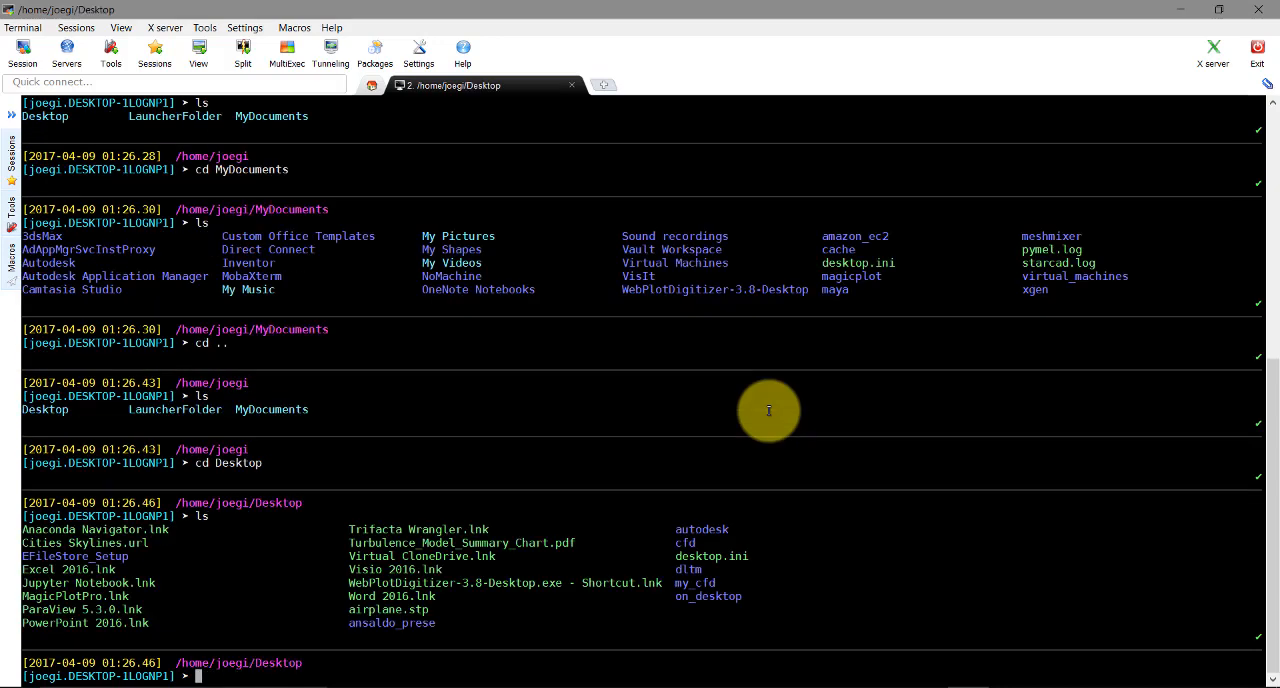
Copy mynewkey.pem from the Downloads folder to the Desktop in File Explorer, and return to the MobaXterm terminal
click(681, 686)
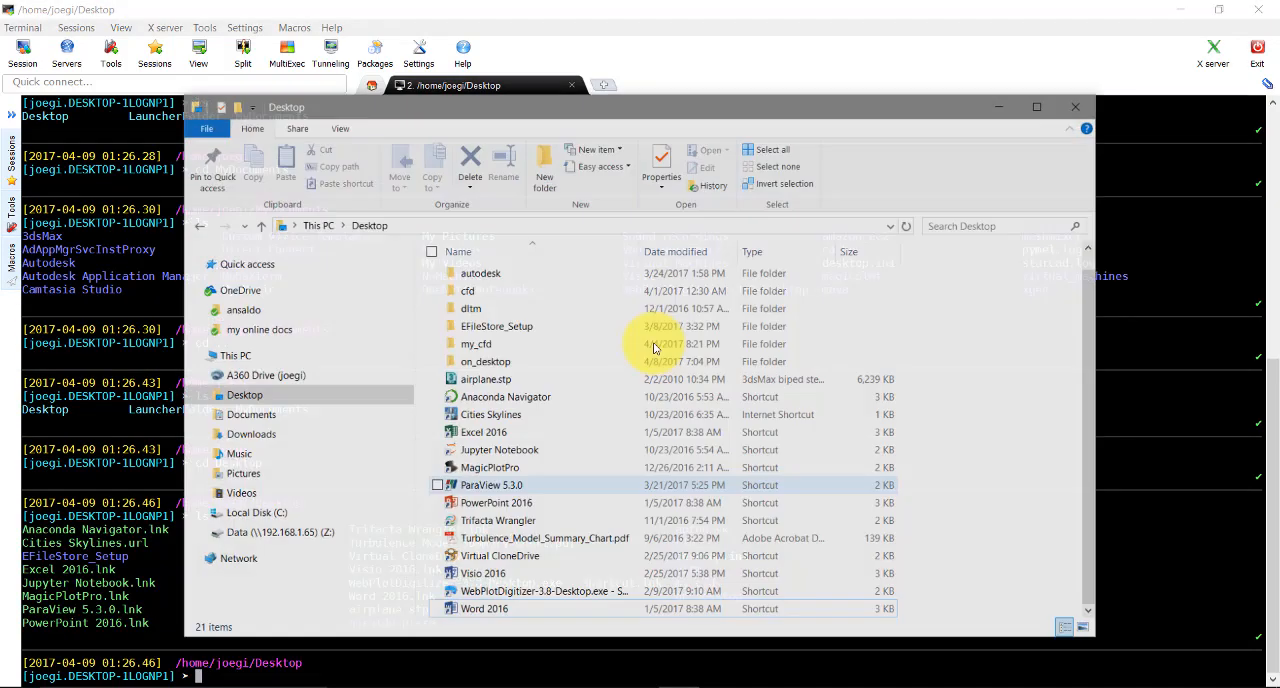
click(245, 405)
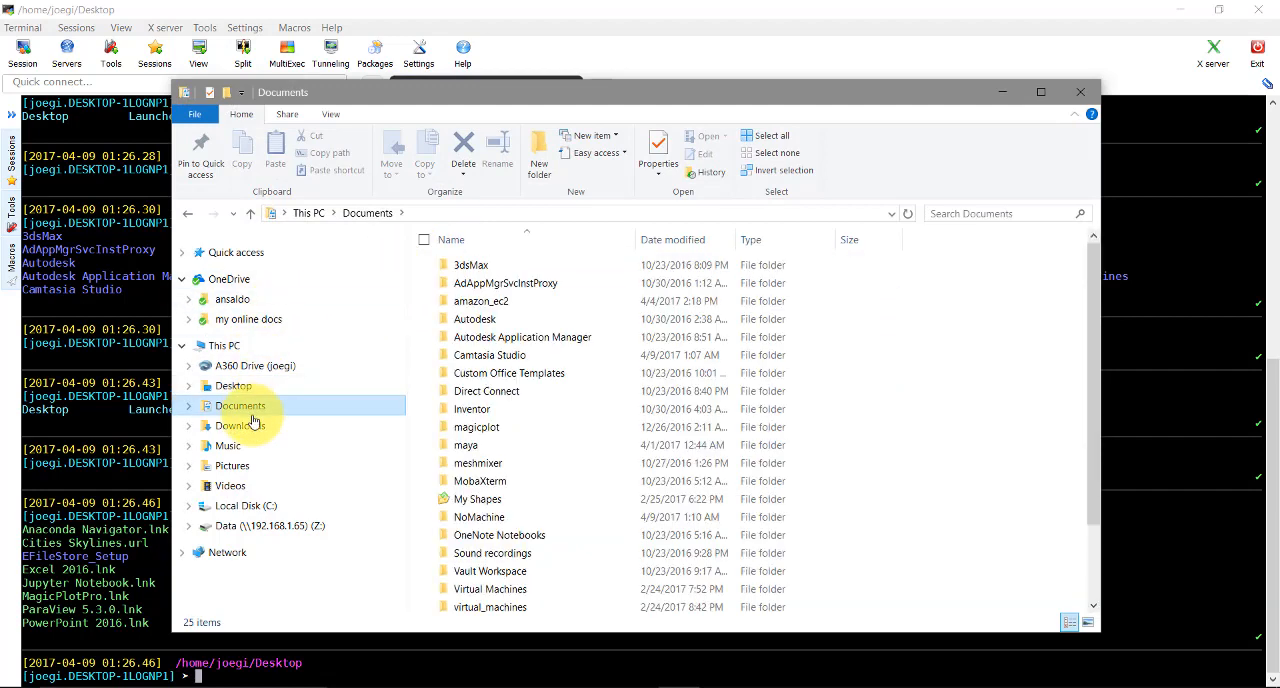
click(245, 425)
right_click(502, 265)
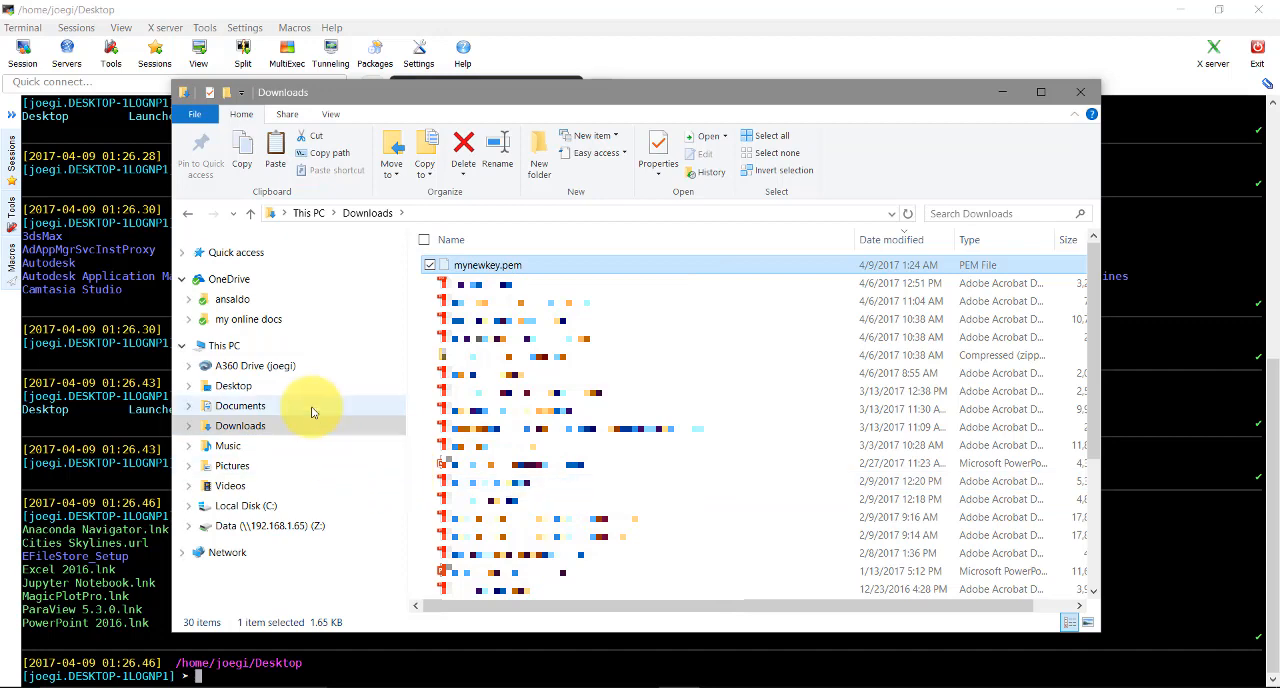
click(240, 386)
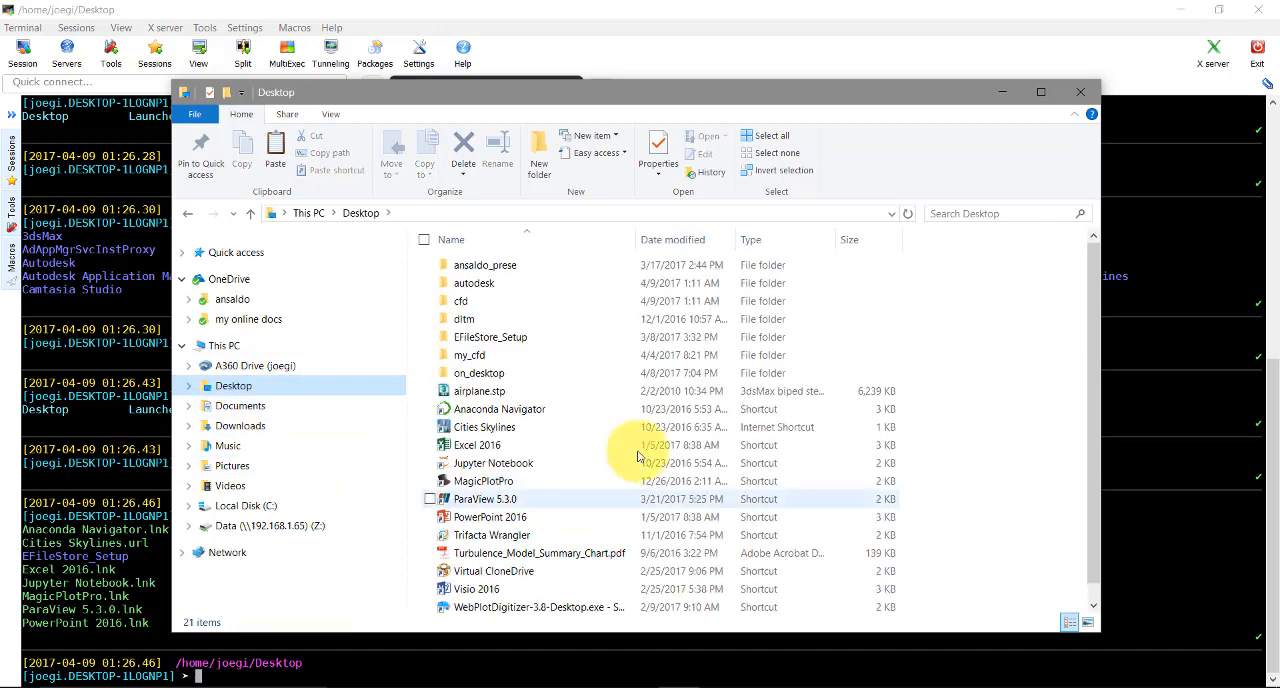
right_click(996, 540)
click(1036, 438)
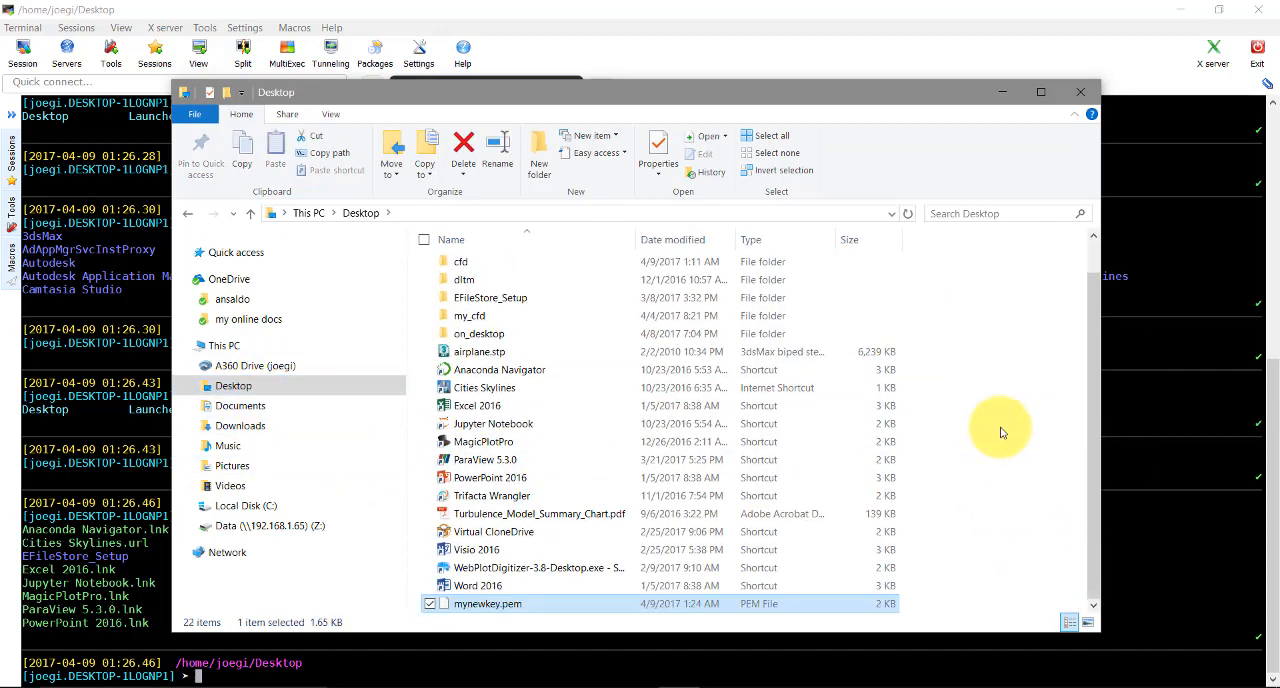
click(374, 554)
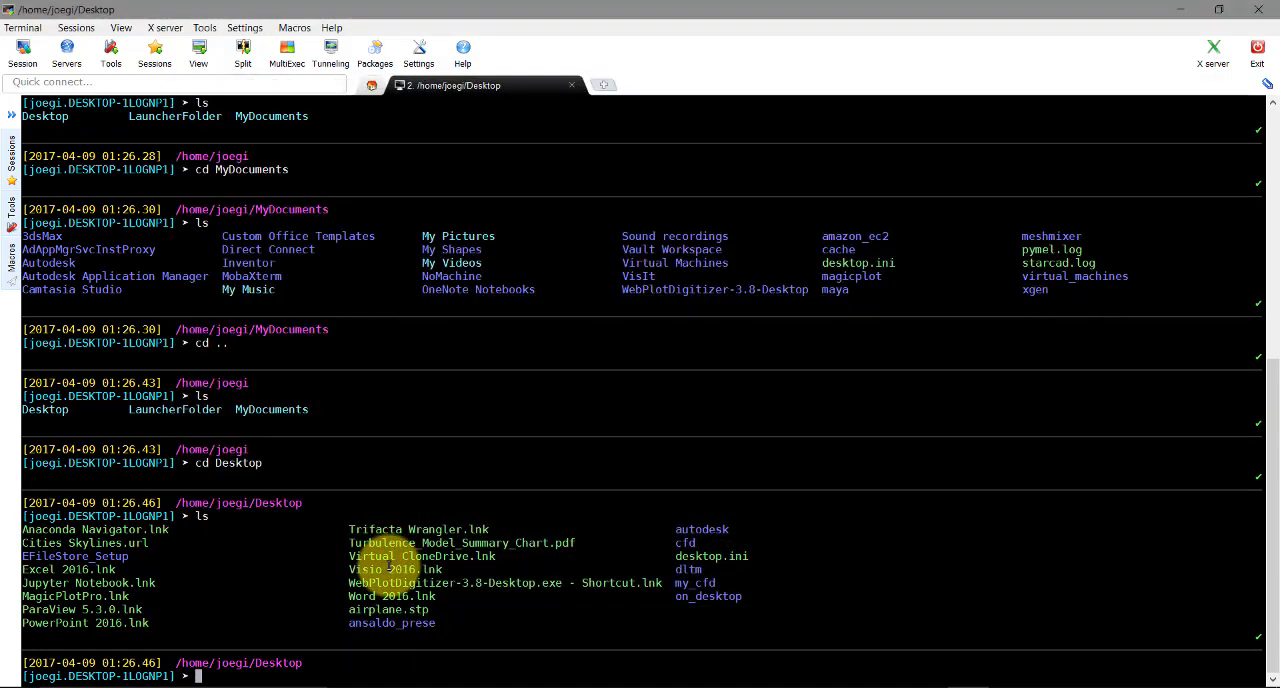
List the Desktop folder again, and run chmod 400 mynewkey.pem there, copied from the EC2 connection instructions in the browser
text(ls)
key(Return)
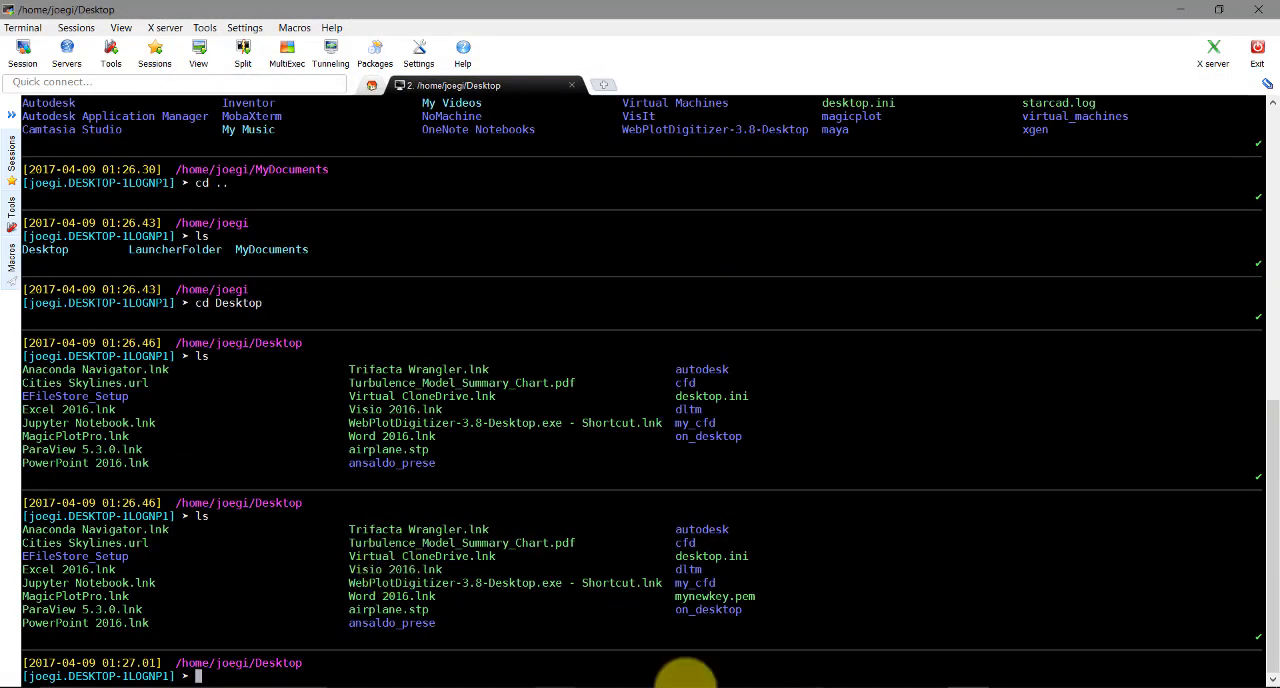
click(1181, 9)
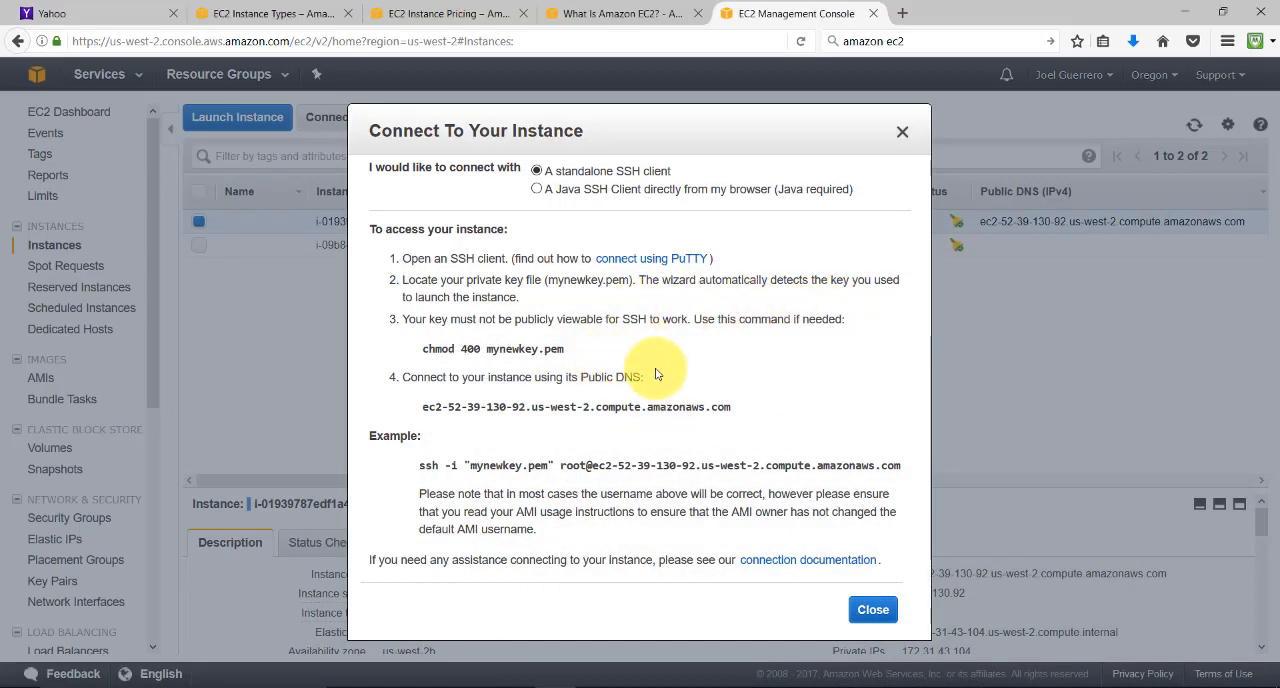
drag(564, 349, 430, 346)
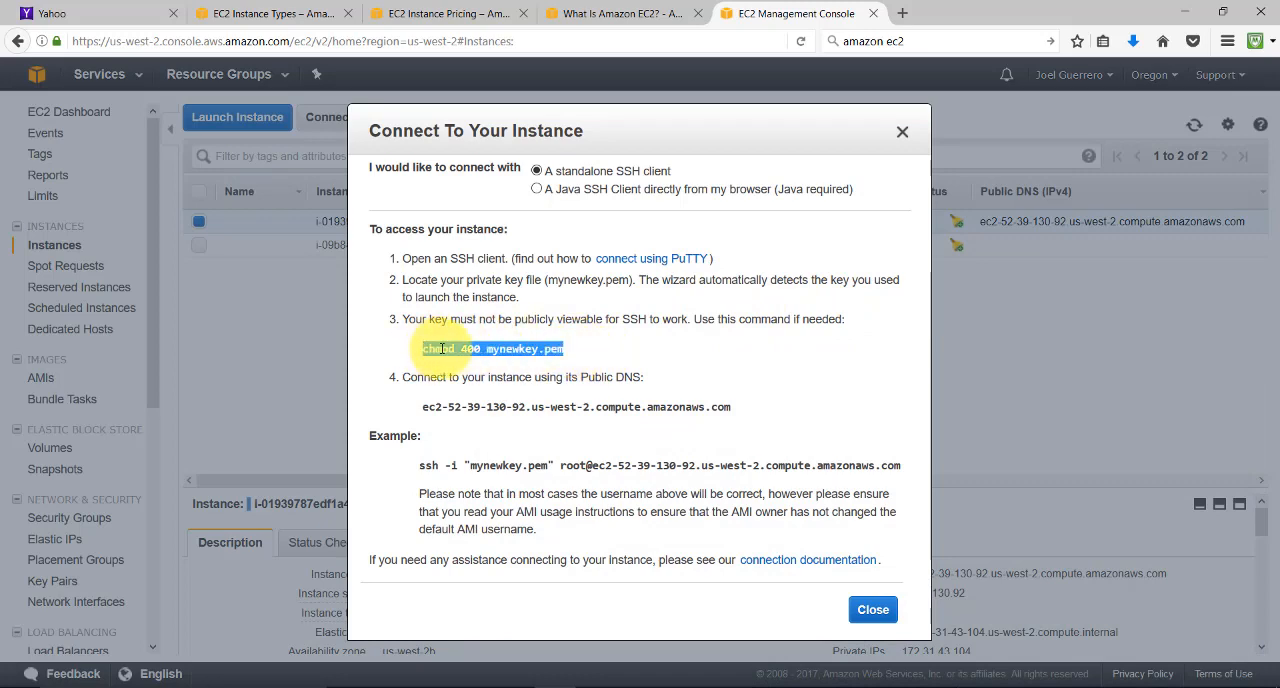
right_click(441, 348)
click(530, 360)
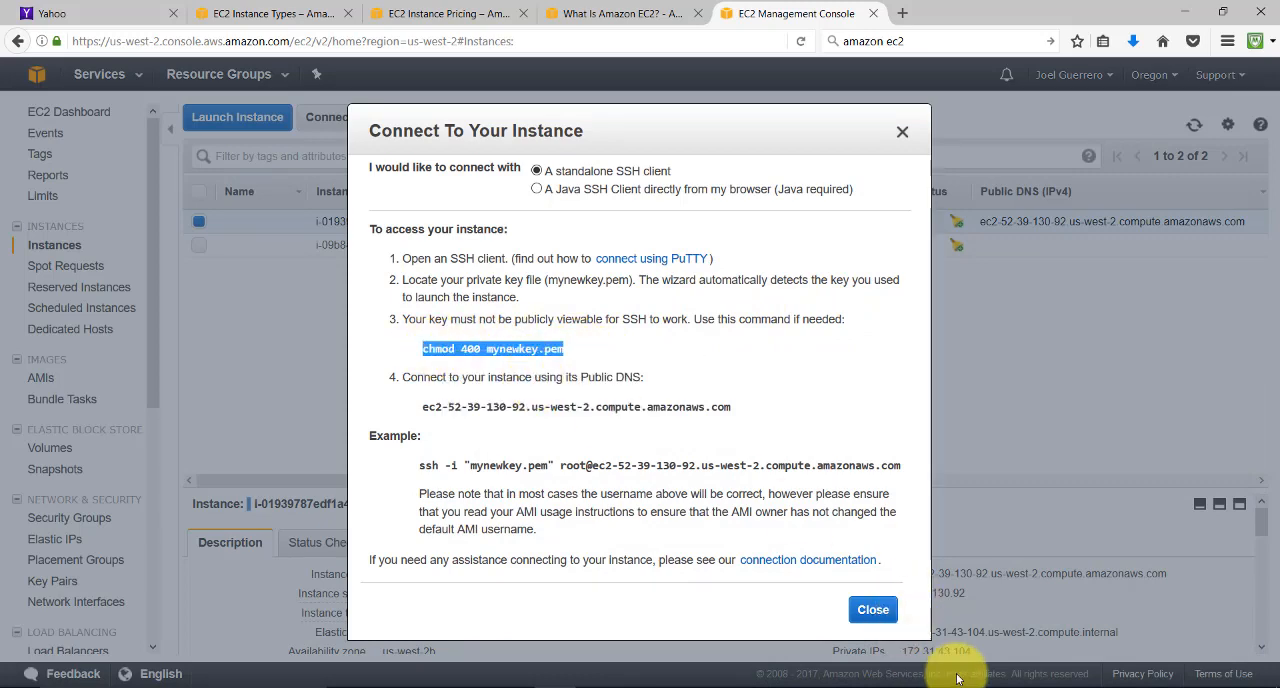
click(960, 680)
right_click(883, 537)
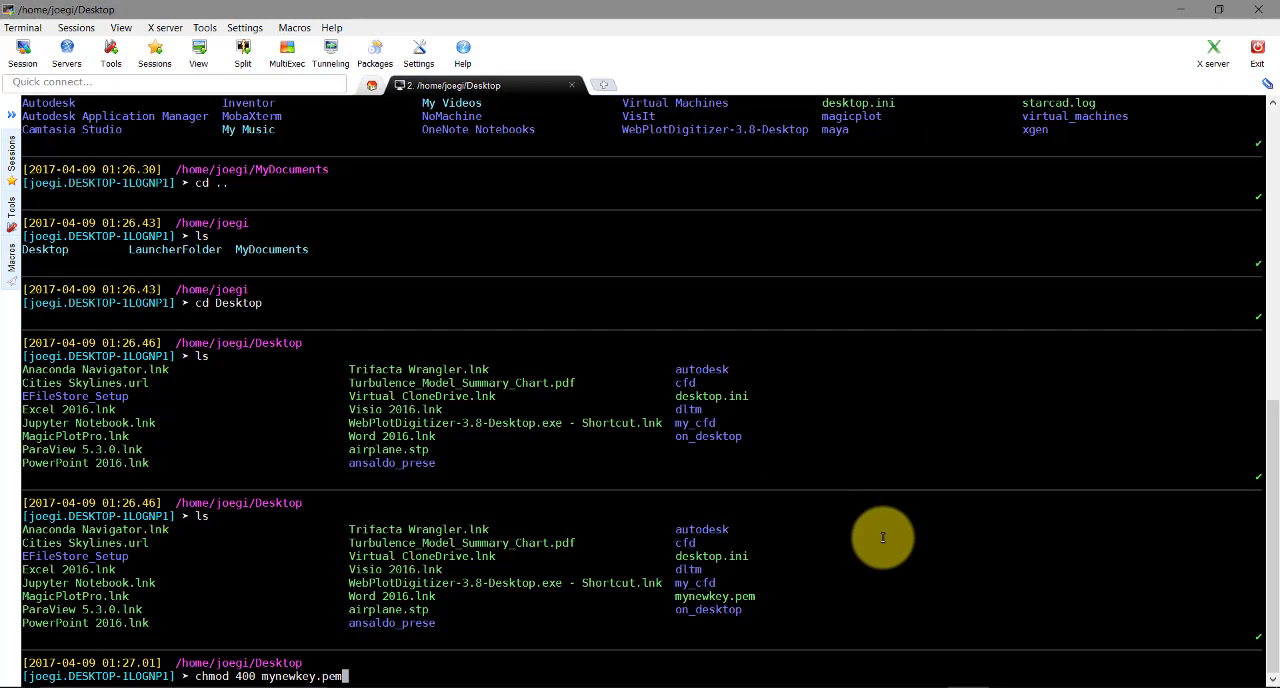
key(Return)
Copy the example ssh command using mynewkey.pem from the EC2 connection instructions and run it in the MobaXterm terminal
click(983, 684)
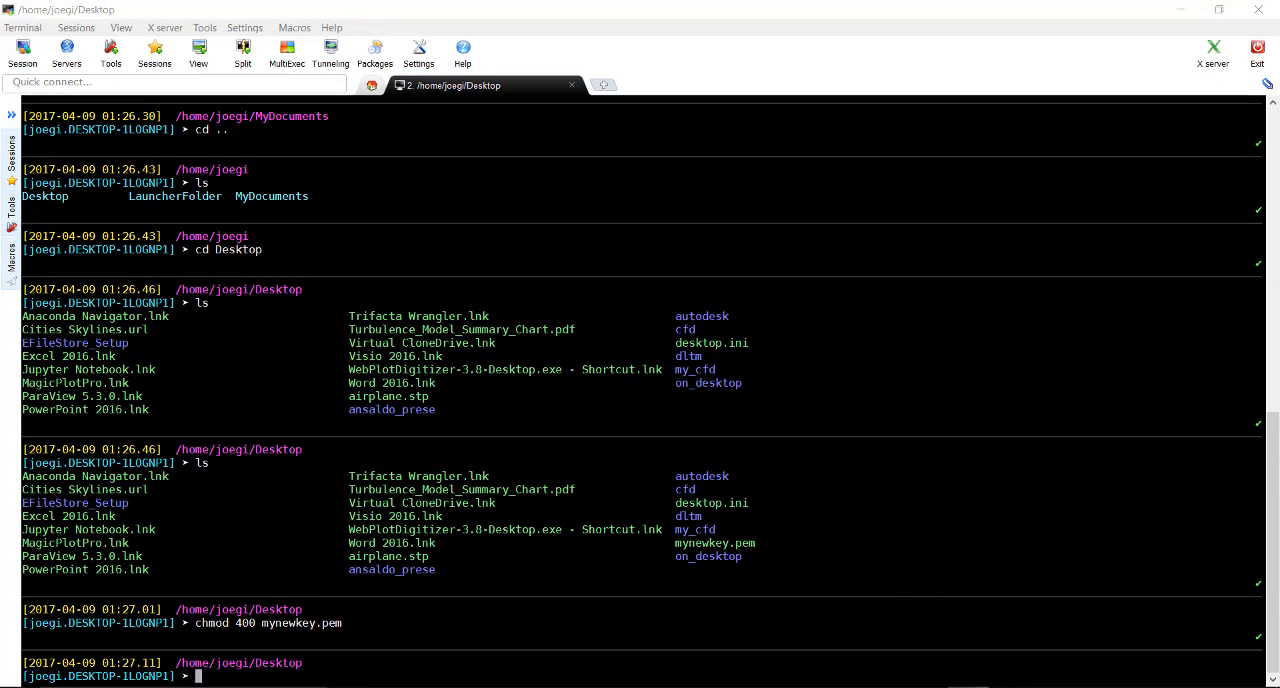
triple_click(490, 466)
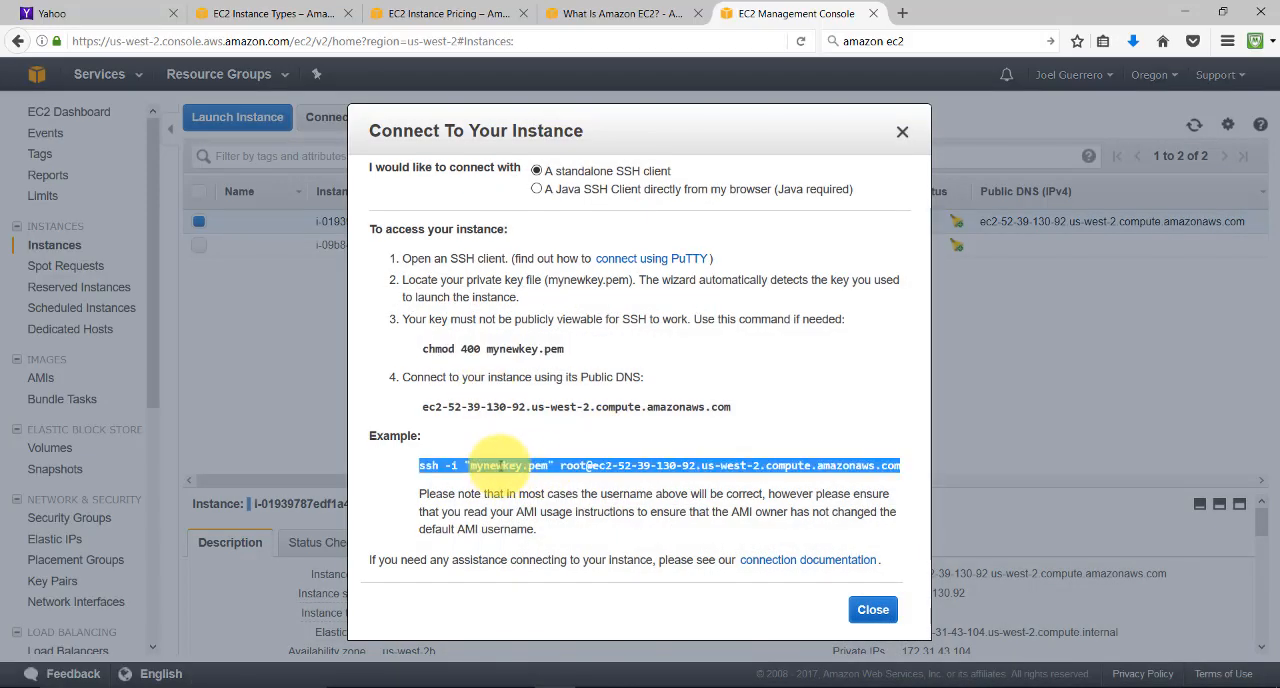
right_click(490, 466)
click(508, 489)
click(983, 684)
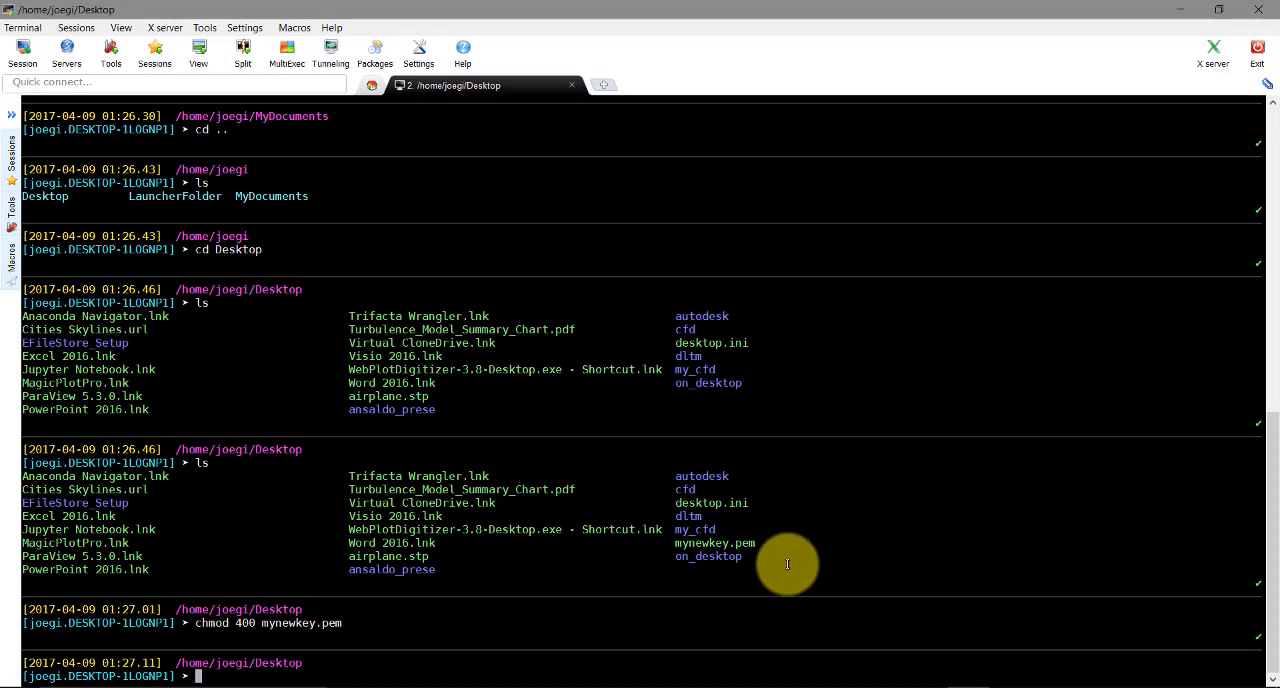
right_click(805, 660)
key(Return)
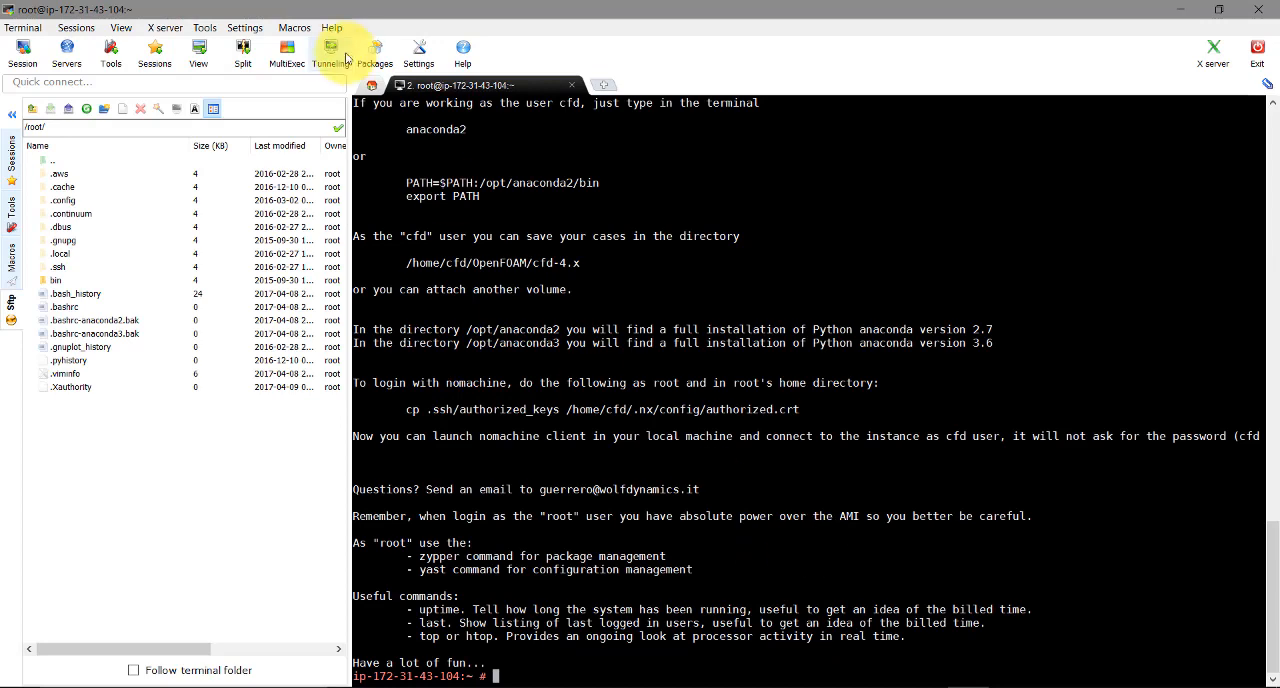
Collapse the SFTP file browser and look through the AMI's welcome message in the terminal
click(8, 114)
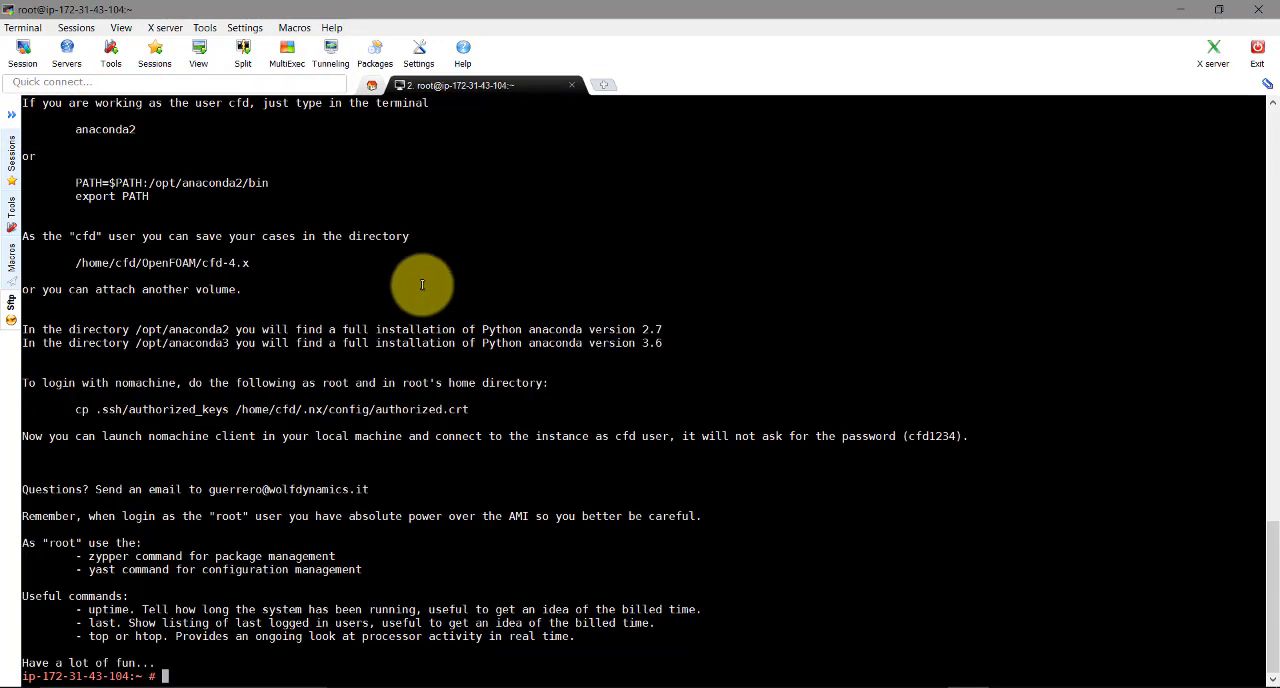
scroll(500, 300, up, 7)
scroll(514, 311, up, 1)
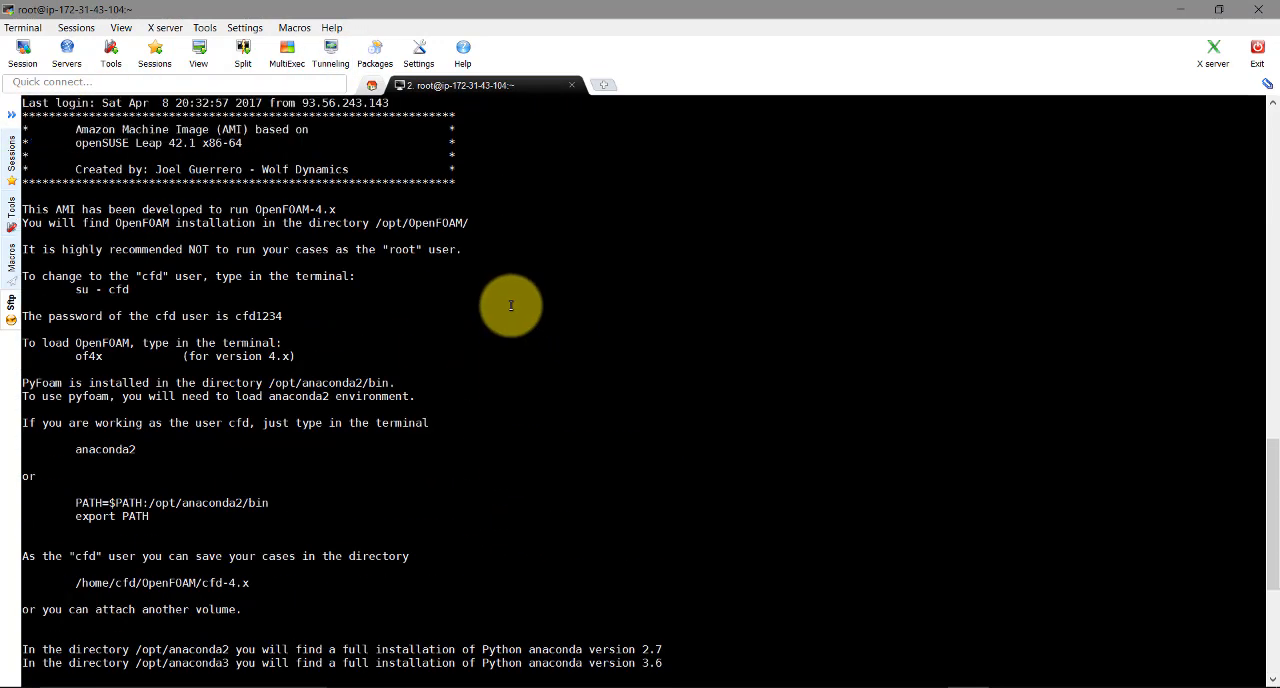
scroll(510, 305, up, 12)
scroll(510, 307, down, 20)
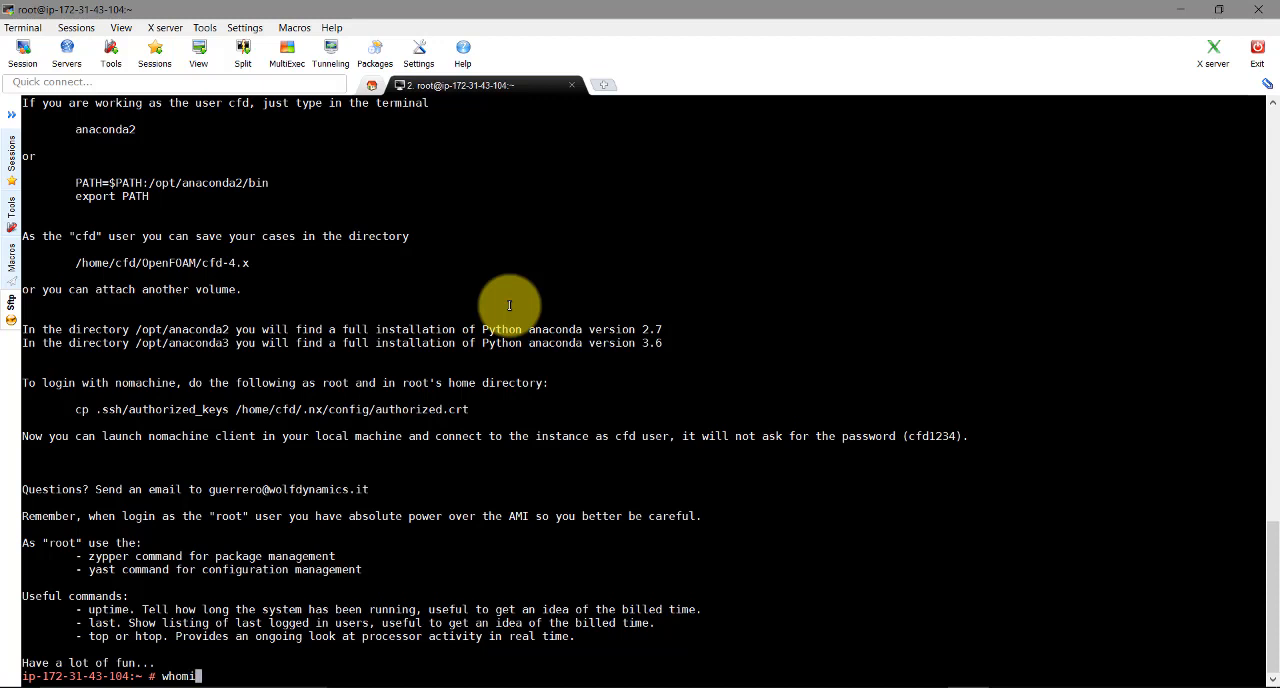
Check which user the SSH session is logged in as with whoami
key(Return)
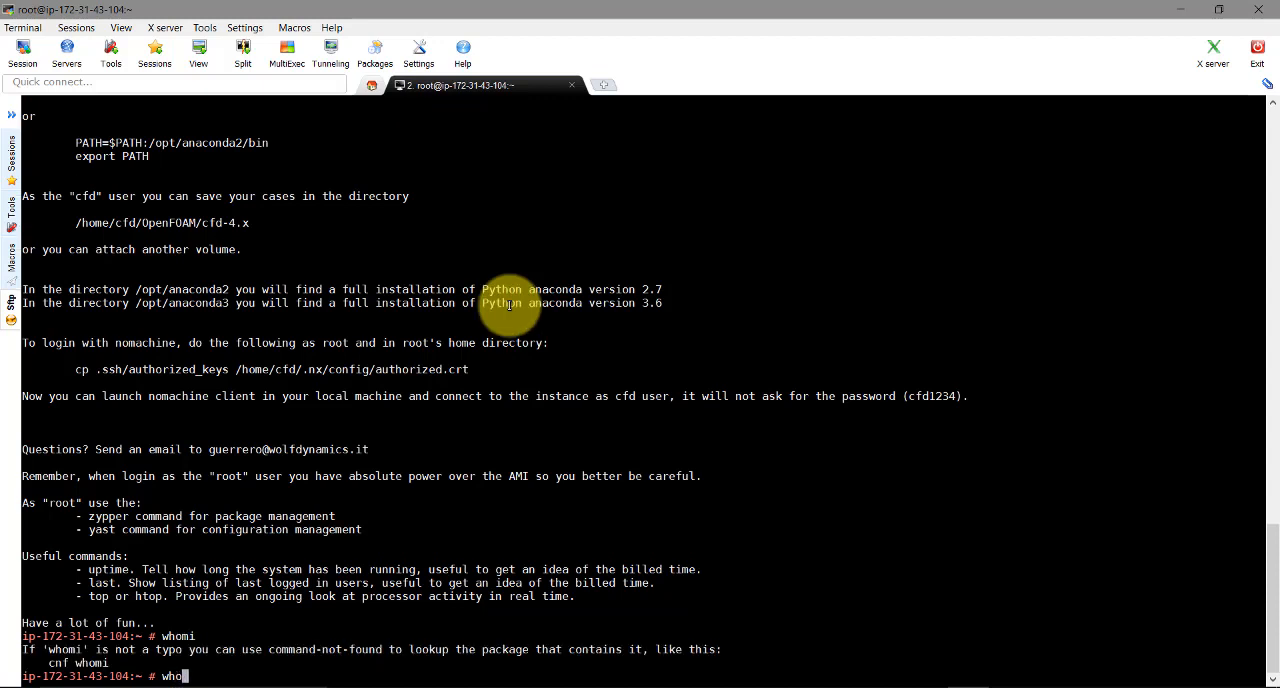
text(whoami)
key(Return)
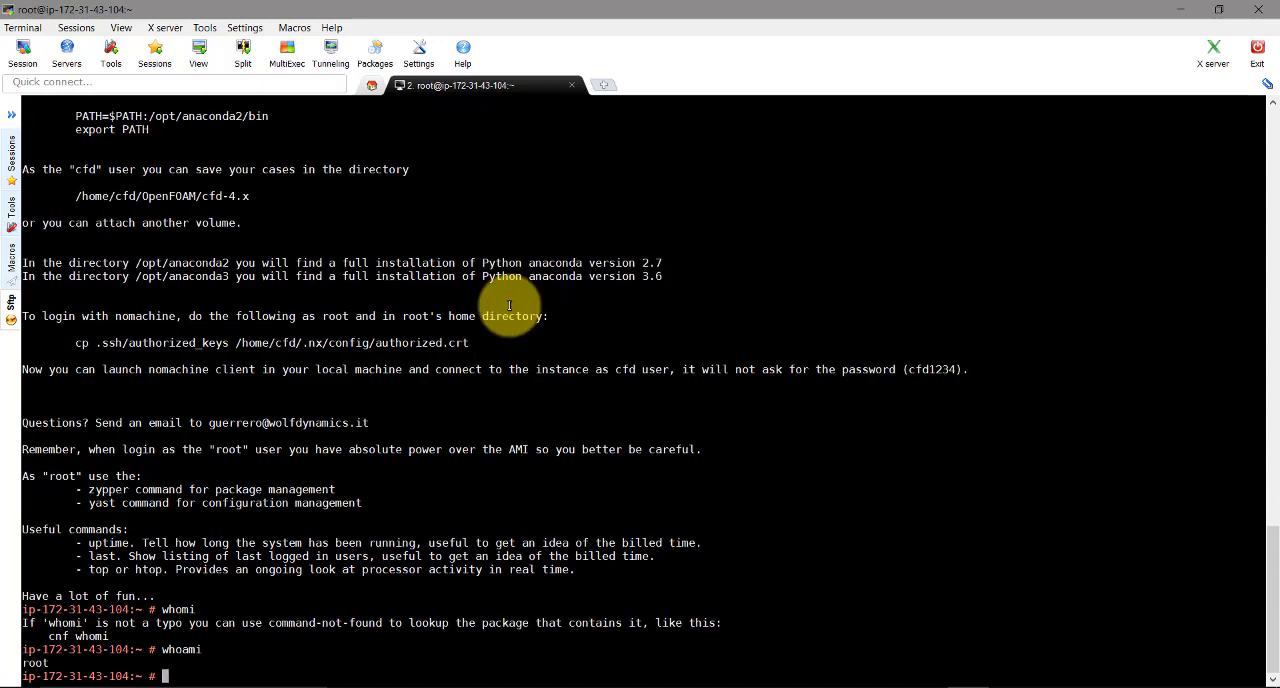
Review the welcome message's instructions for switching to the cfd user, loading OpenFOAM and anaconda2, and logging in with NoMachine
scroll(320, 285, up, 8)
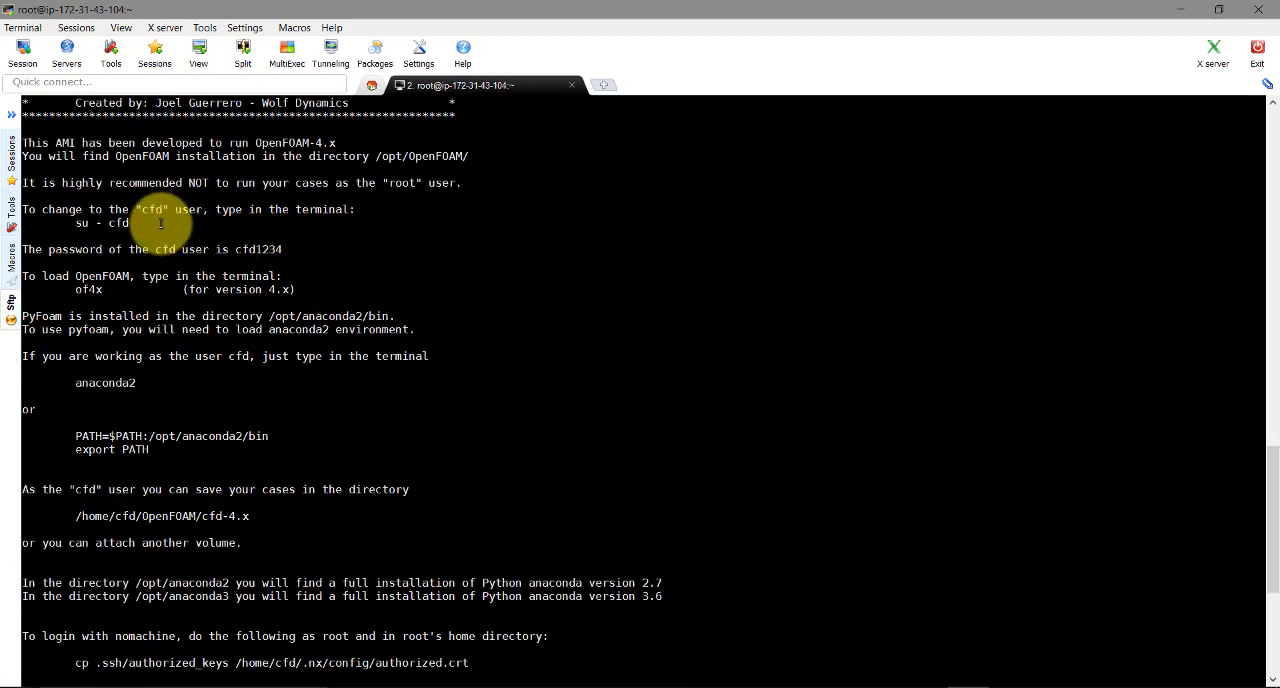
drag(145, 223, 75, 223)
click(118, 223)
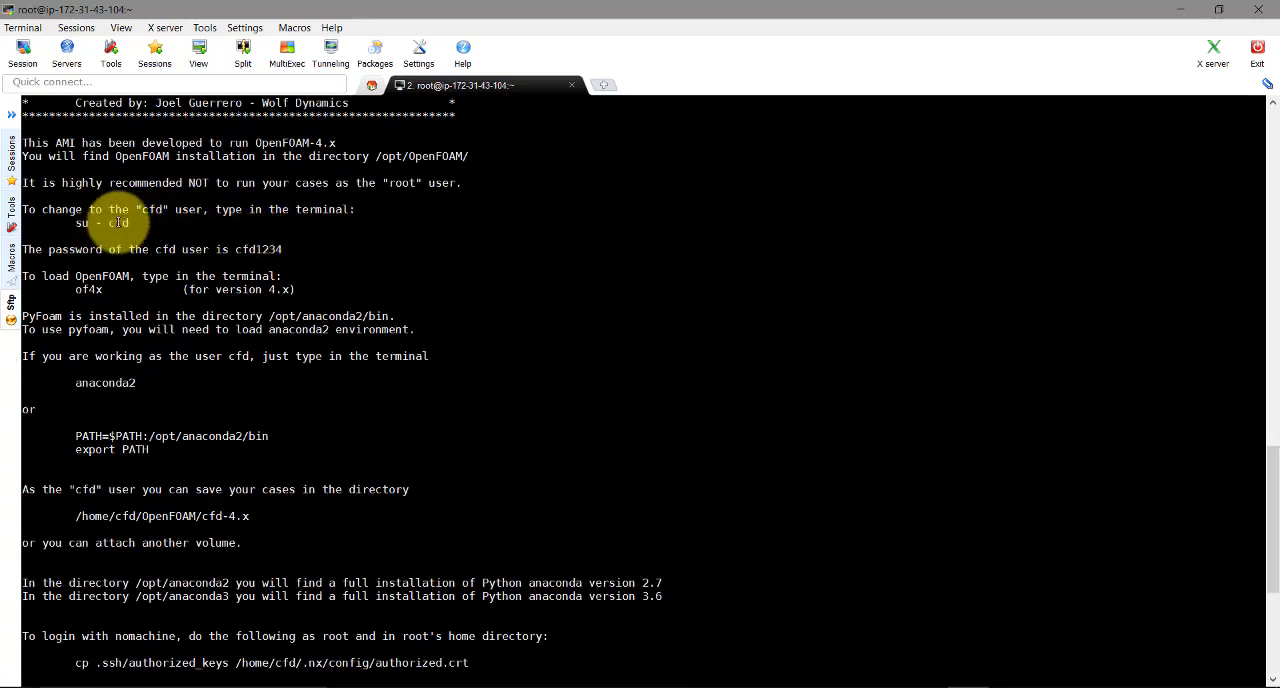
triple_click(88, 224)
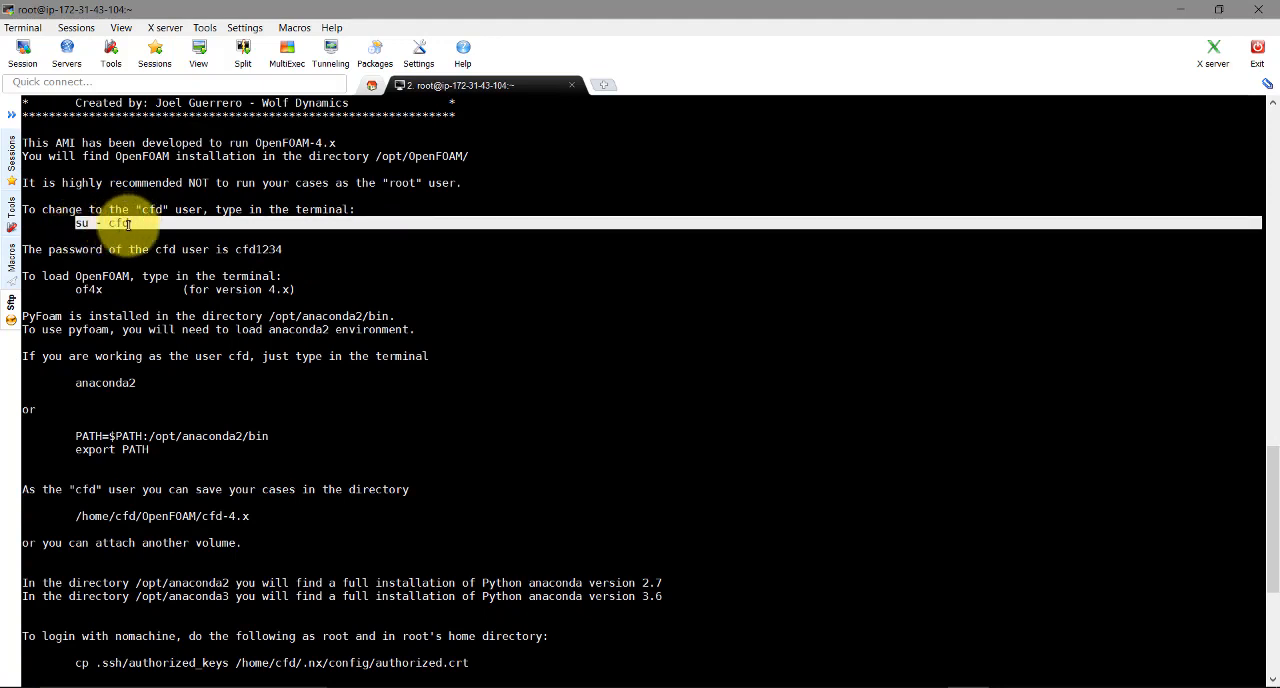
drag(133, 222, 98, 222)
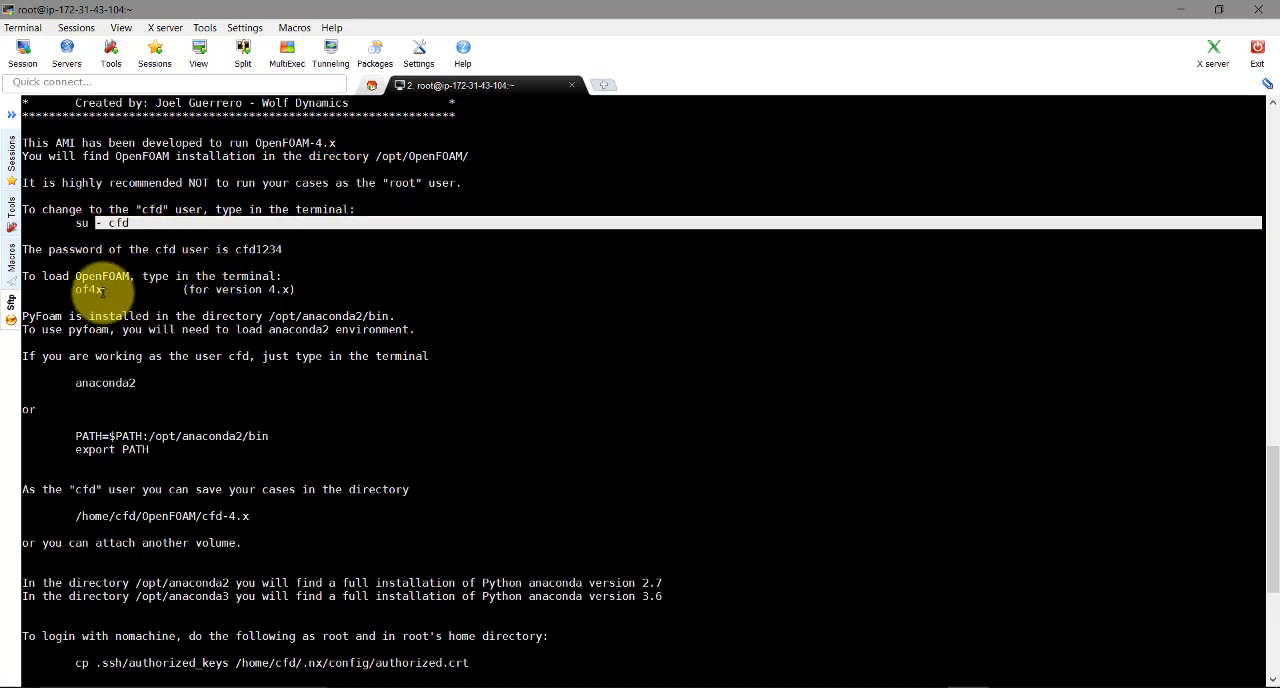
drag(148, 382, 78, 382)
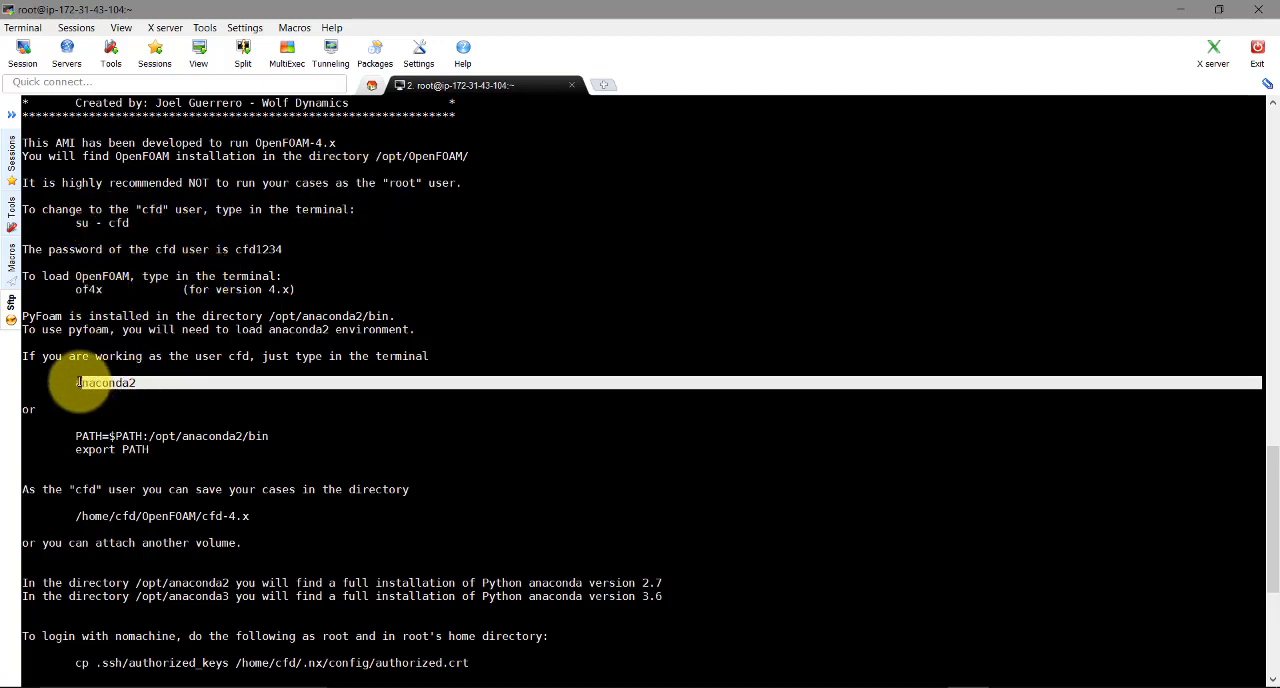
scroll(229, 345, down, 4)
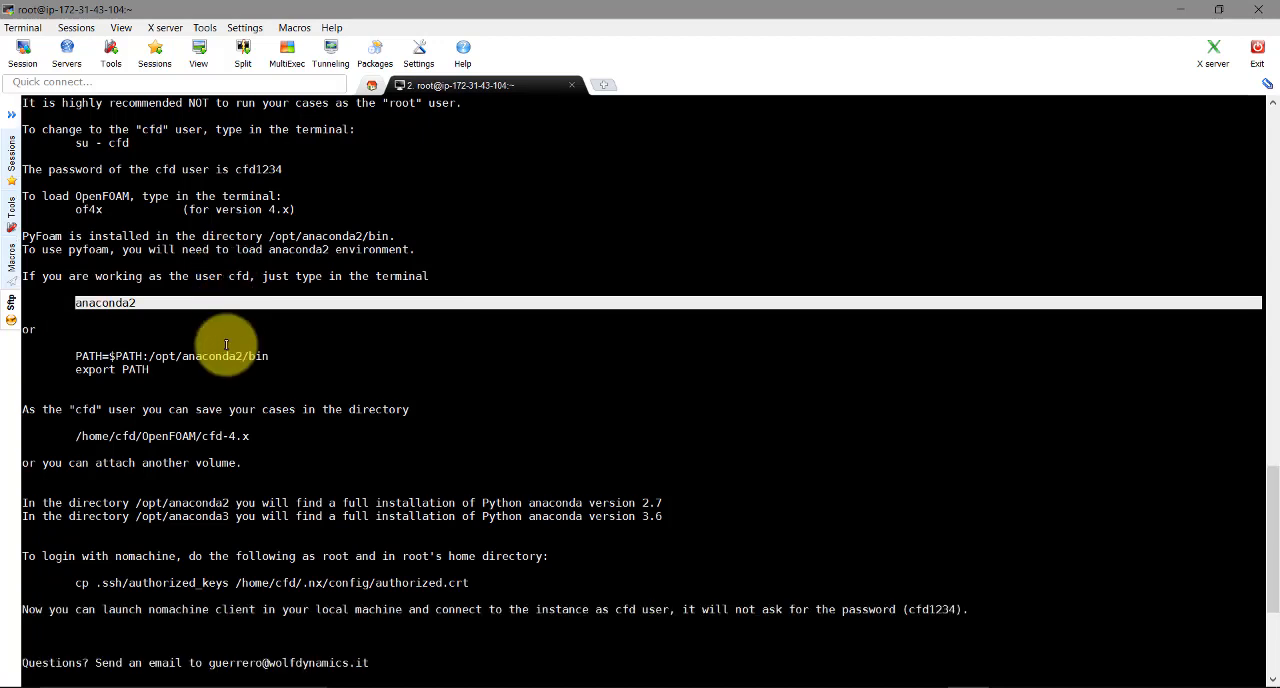
scroll(235, 346, down, 1)
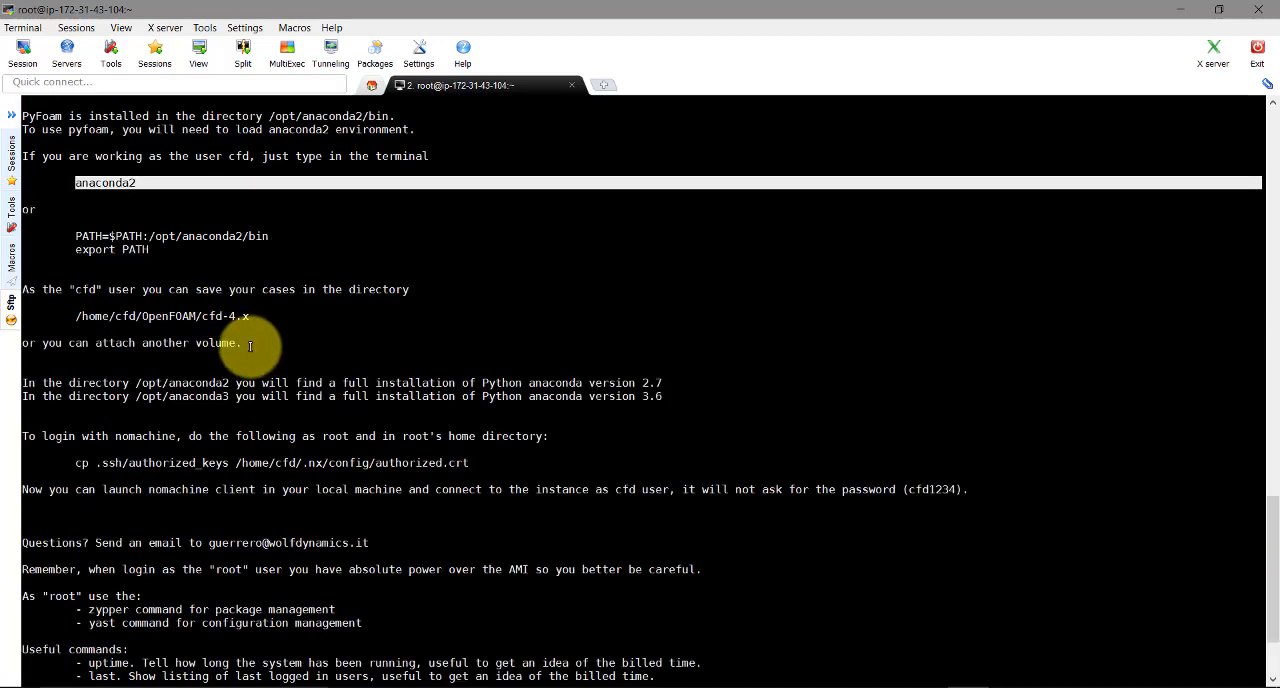
scroll(255, 350, down, 2)
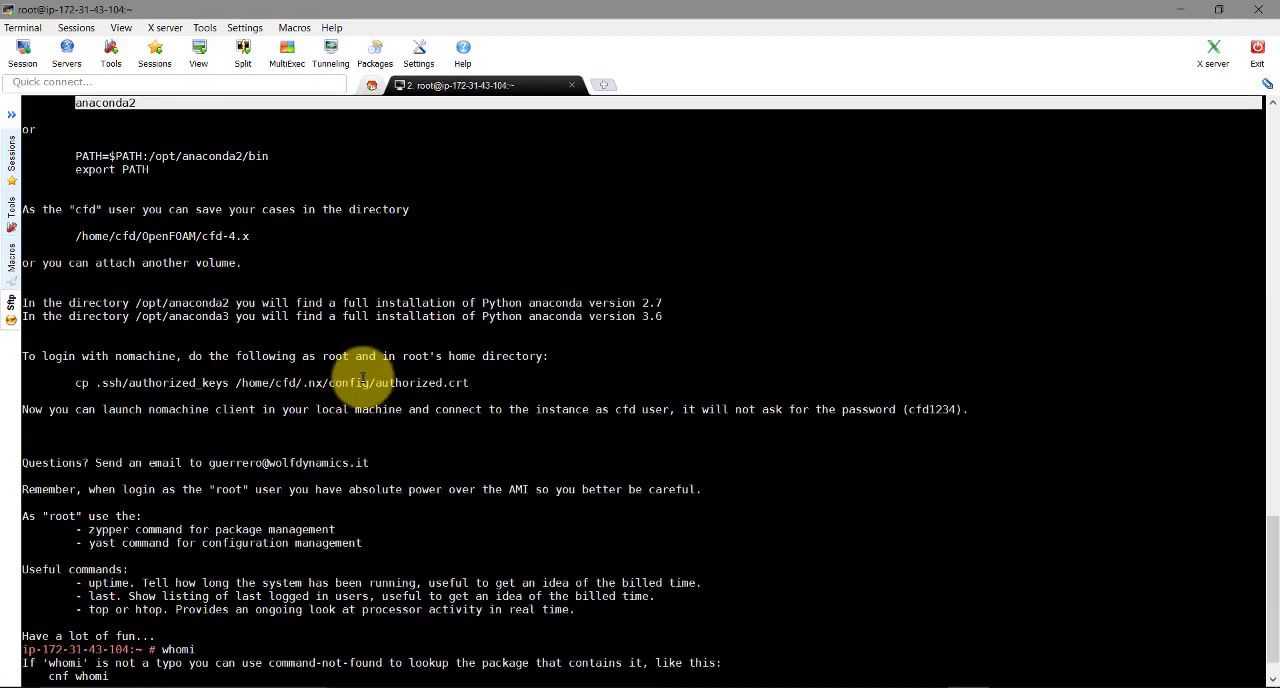
scroll(590, 434, down, 1)
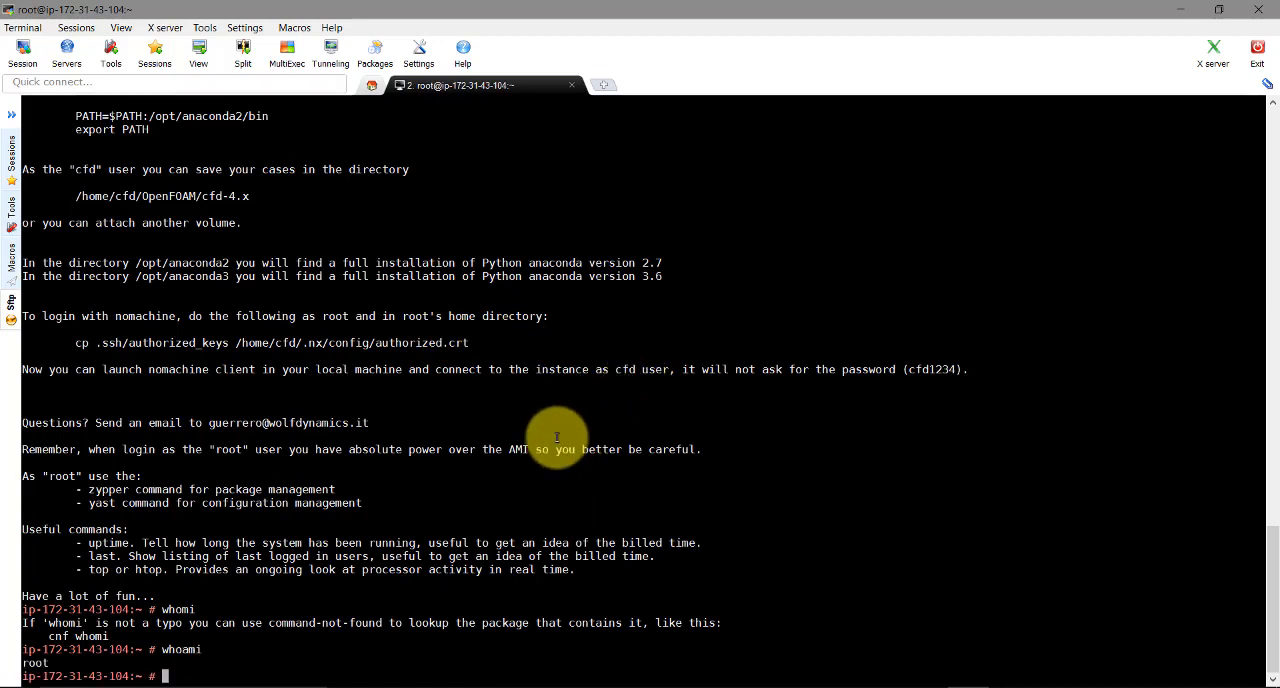
List root's home directory, and switch to the cfd user with su - cfd
text(ls)
key(Return)
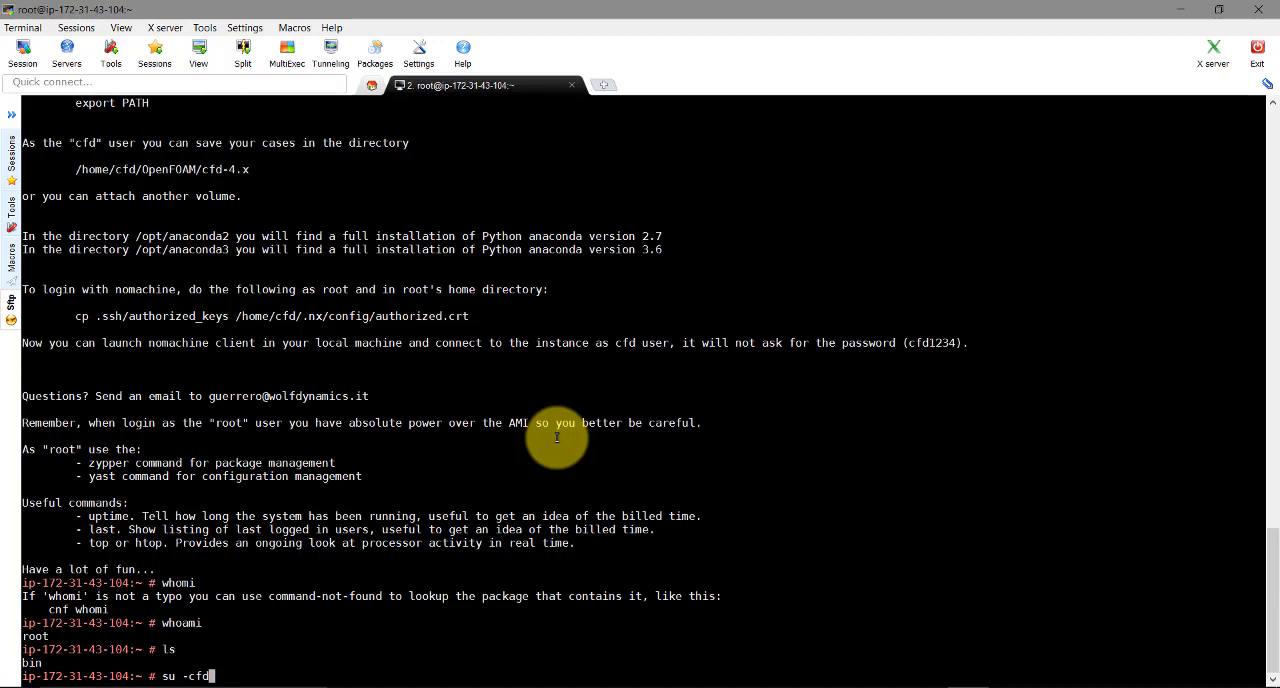
text(su - cfd)
key(Return)
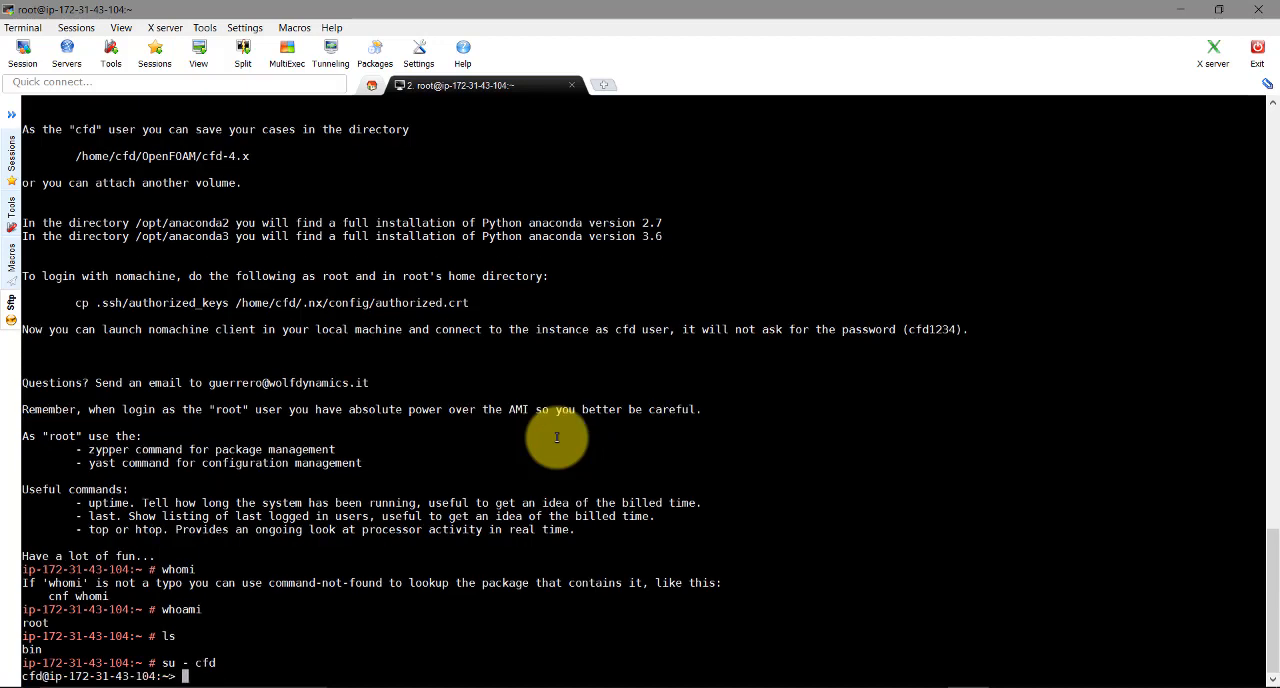
List the cfd user's home directory, and change into OpenFOAM and list its contents
text(ls)
key(Return)
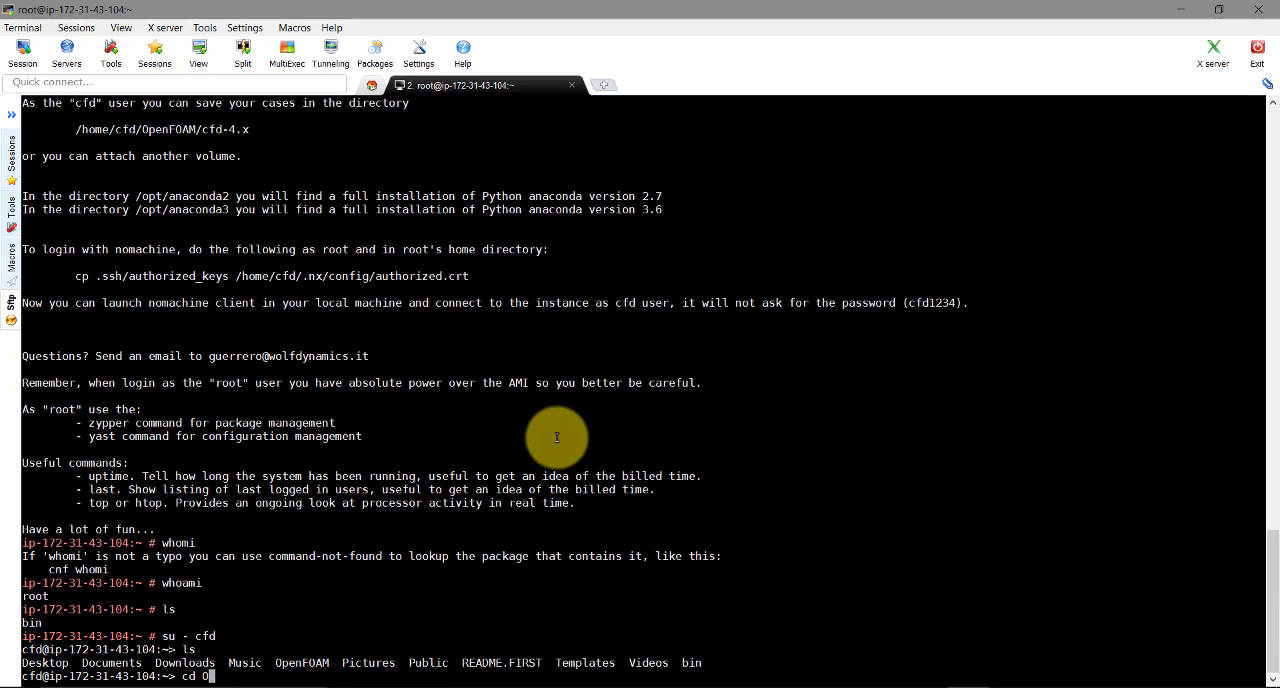
key(Return)
text(ls)
key(Return)
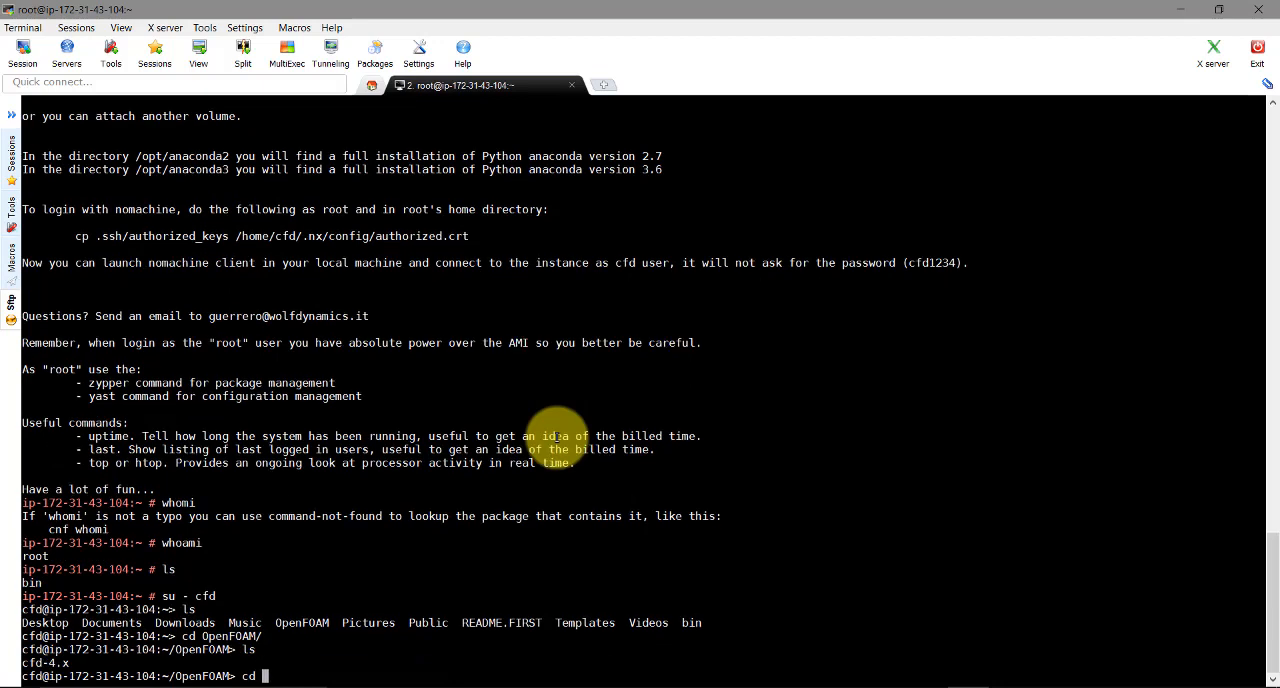
Try the run command from the OpenFOAM directory, and list that directory again
text(run)
key(Return)
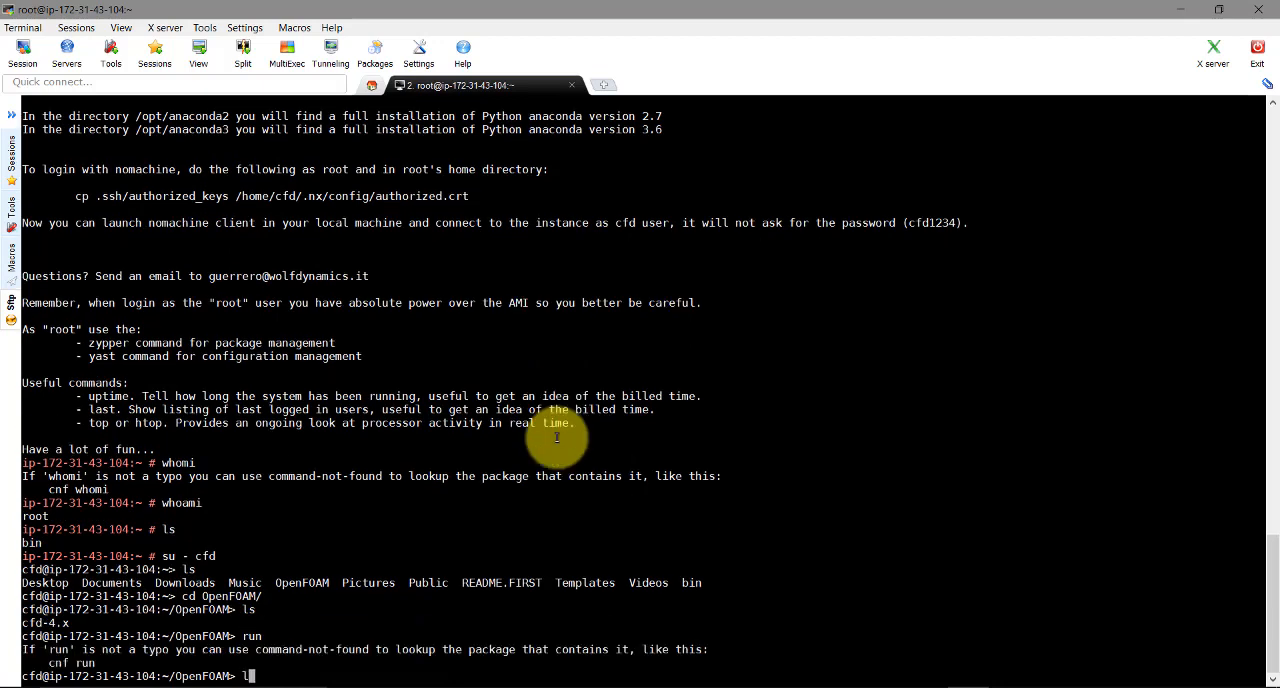
text(ls)
key(Return)
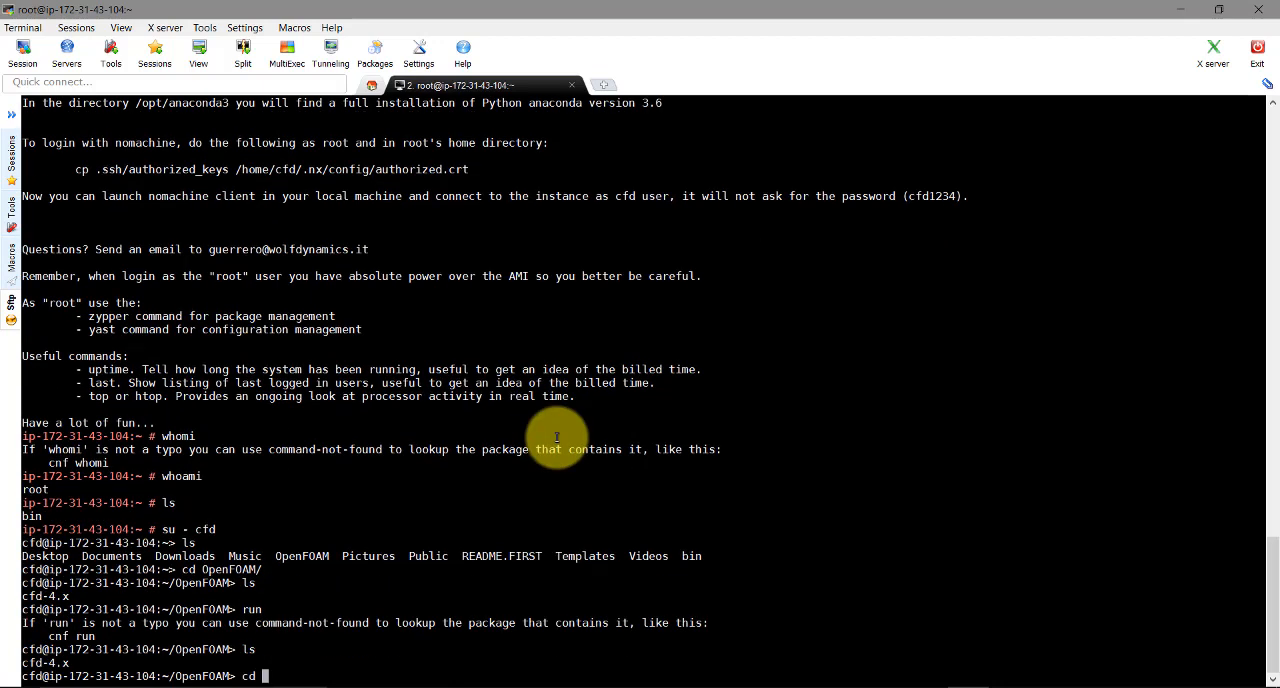
Change into cfd-4.x and its run subdirectory, listing the contents of each
text(cd cfd-4.x/)
key(Return)
text(ls)
key(Return)
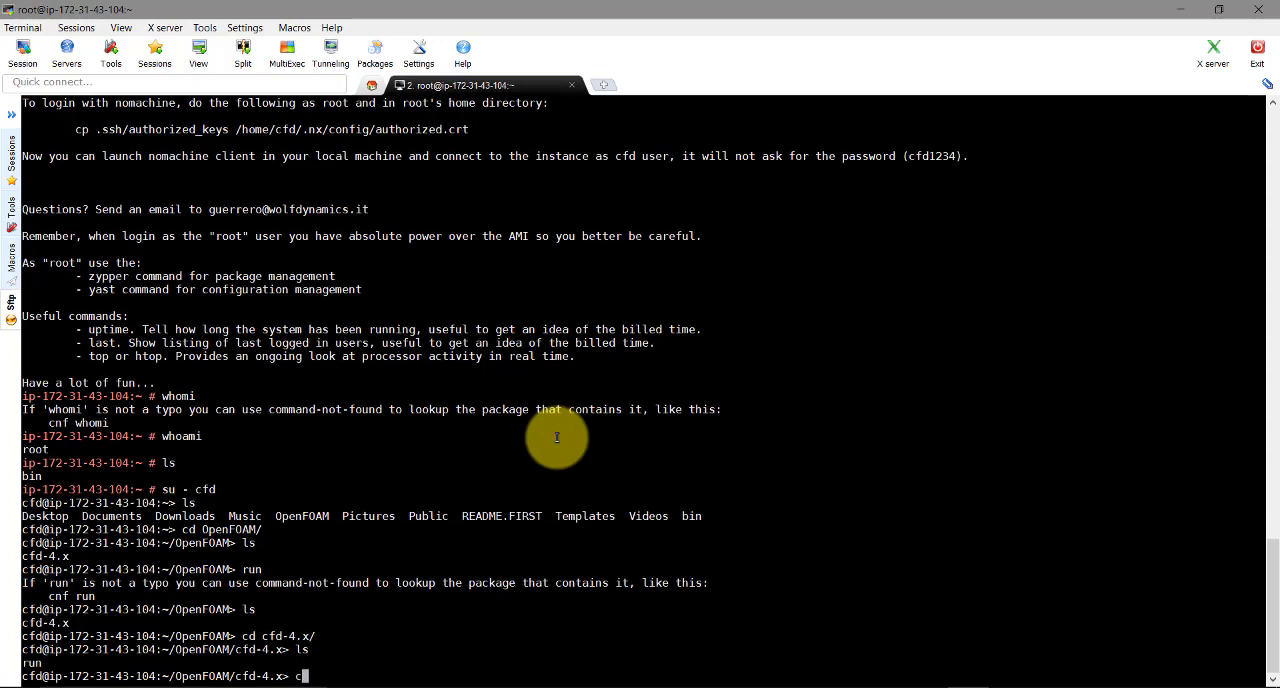
text(cd ru)
key(Tab)
key(Return)
text(ls)
Exit the cfd user's shell to return to the root session
key(Return)
text(e)
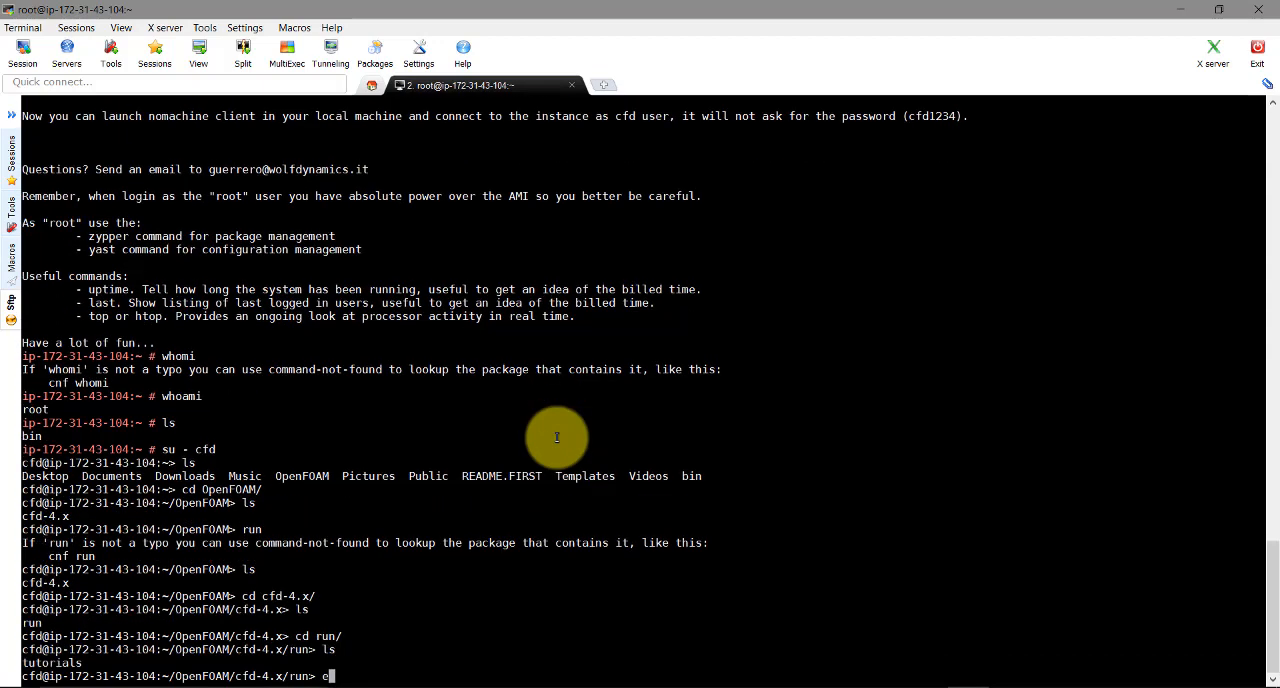
text(xit)
key(Return)
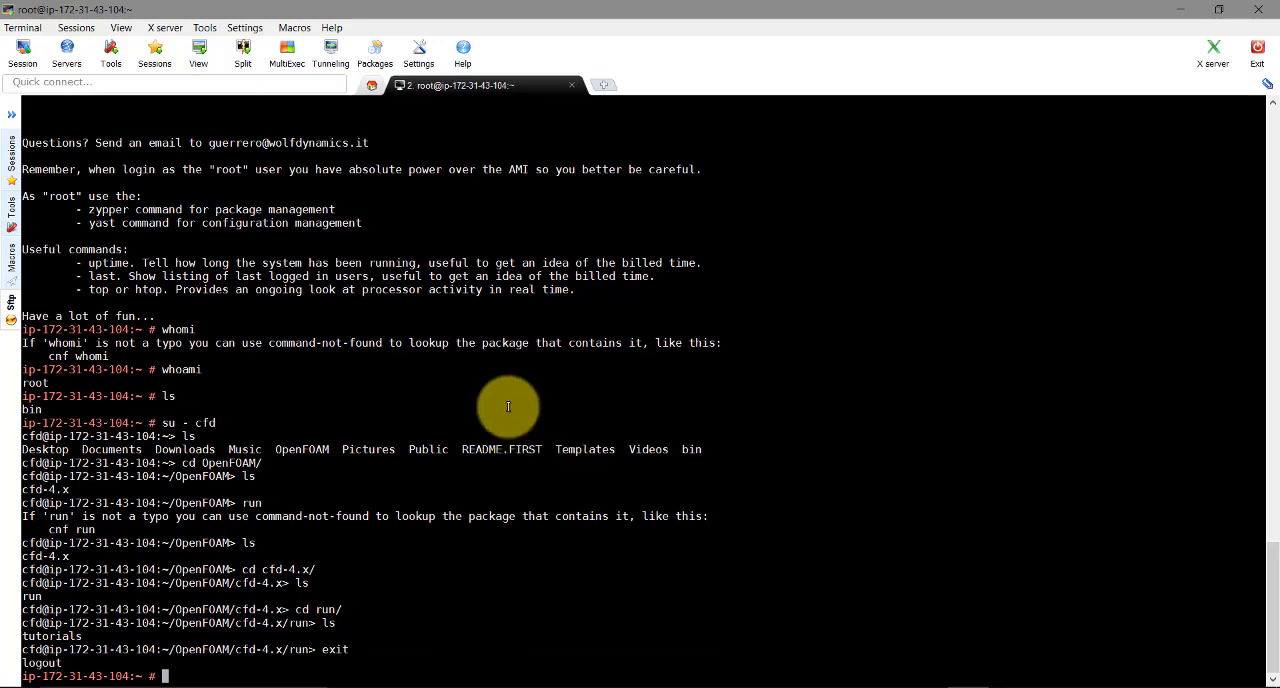
Copy the cp command for enabling NoMachine login from the root login message
scroll(490, 365, up, 2)
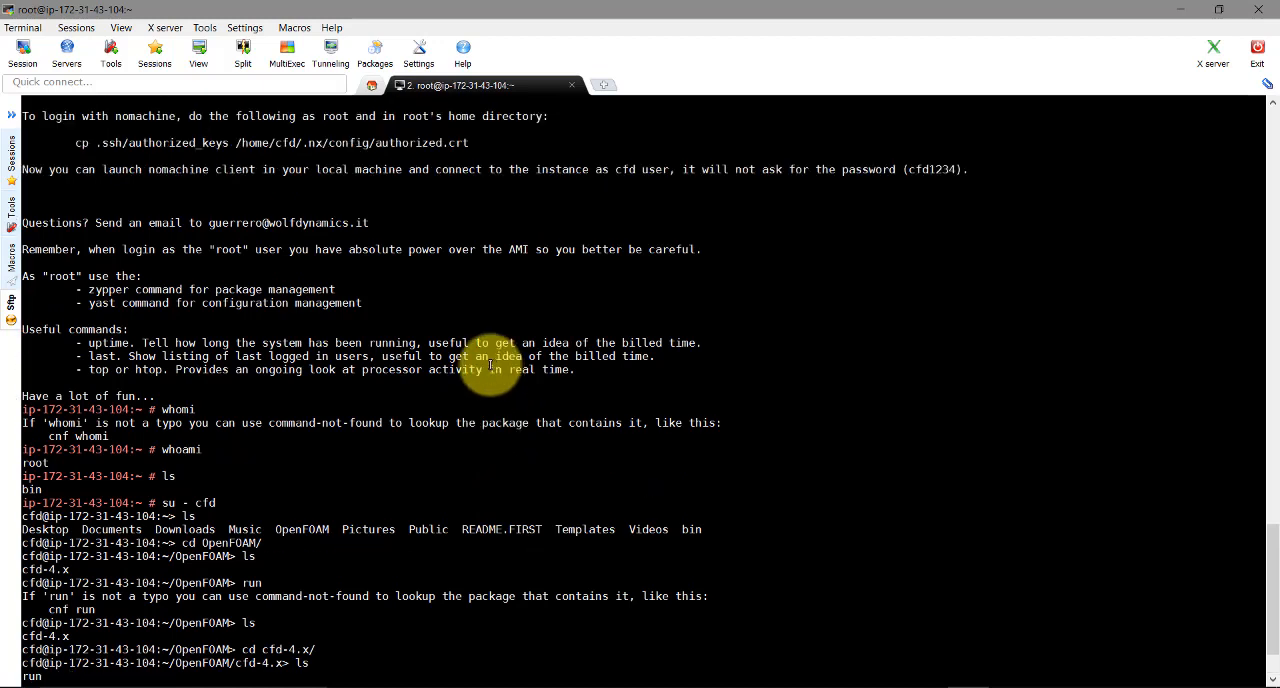
scroll(384, 323, up, 1)
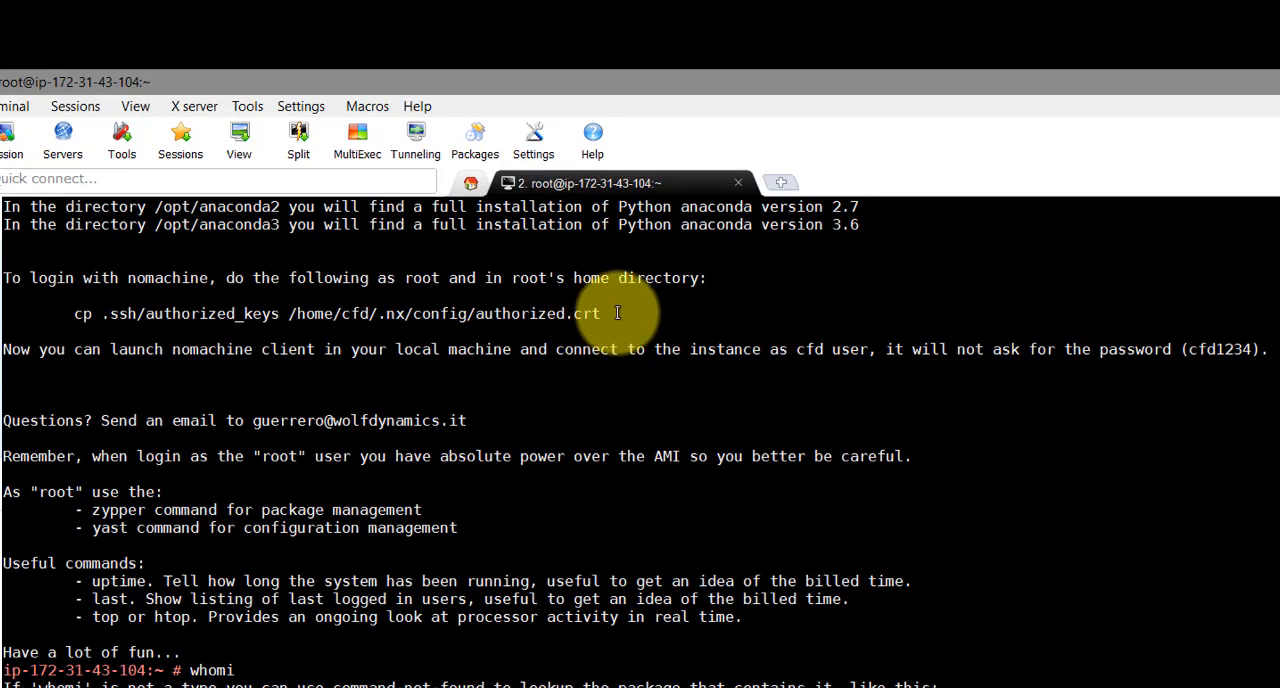
drag(620, 305, 54, 314)
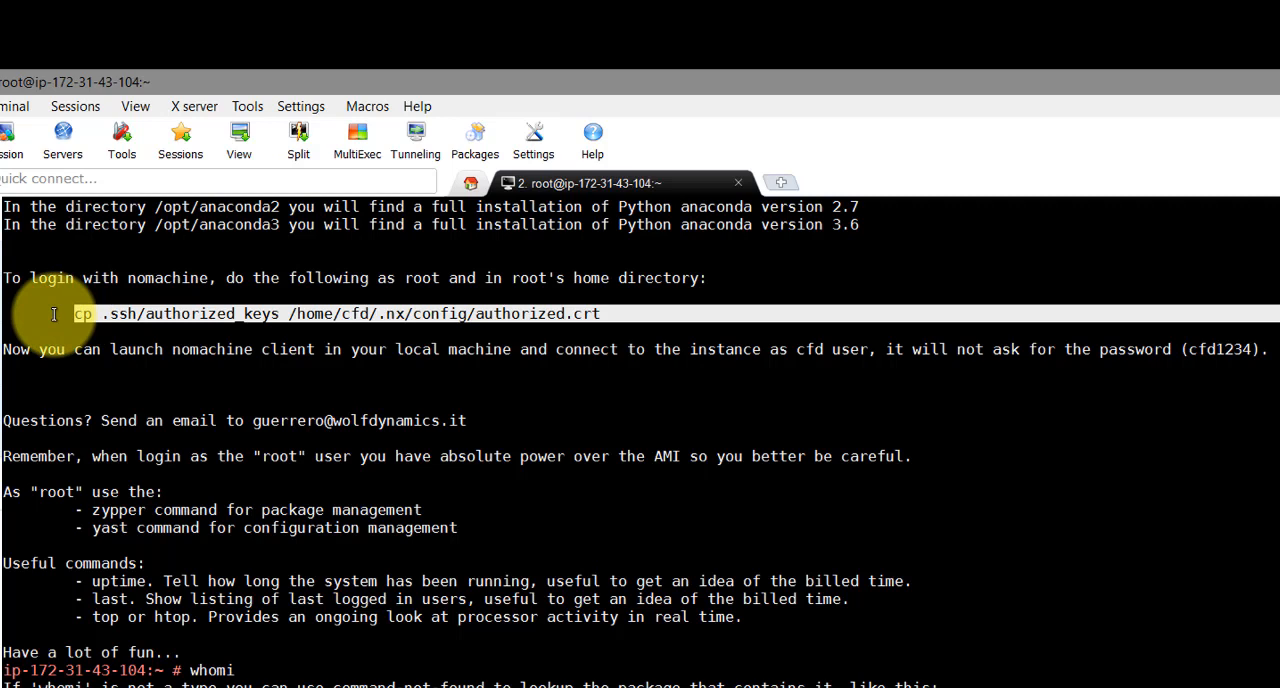
click(440, 316)
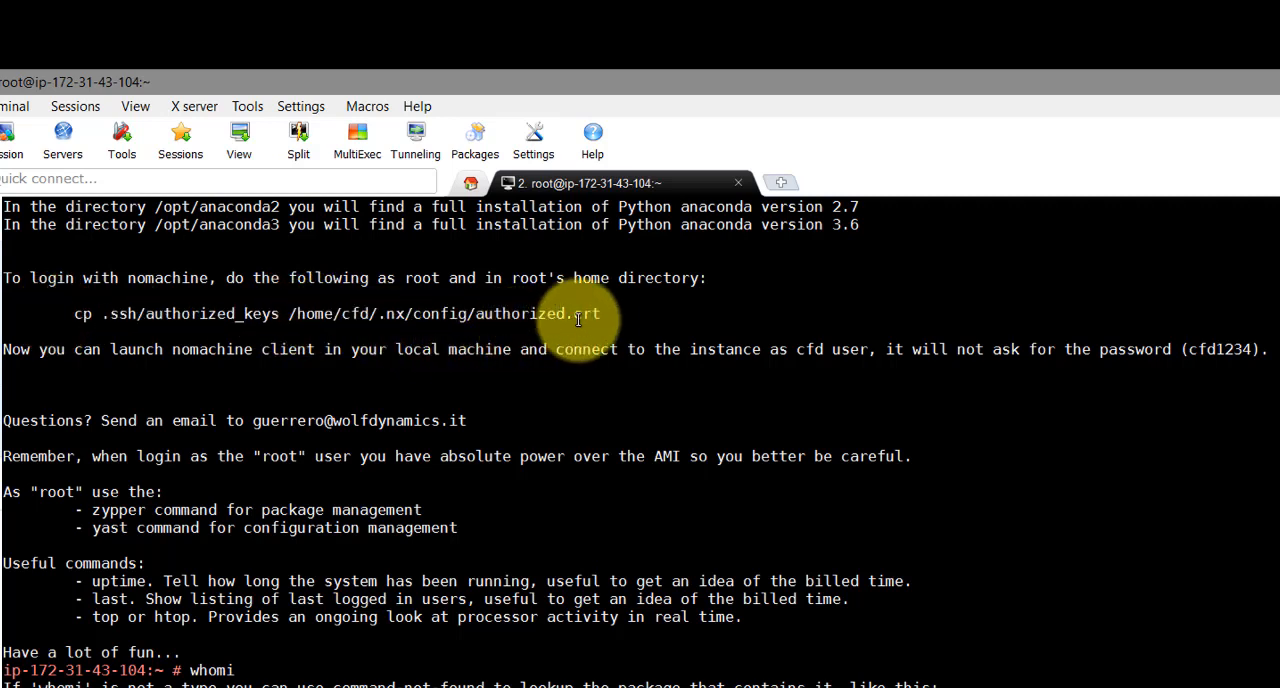
drag(611, 316, 76, 313)
right_click(168, 318)
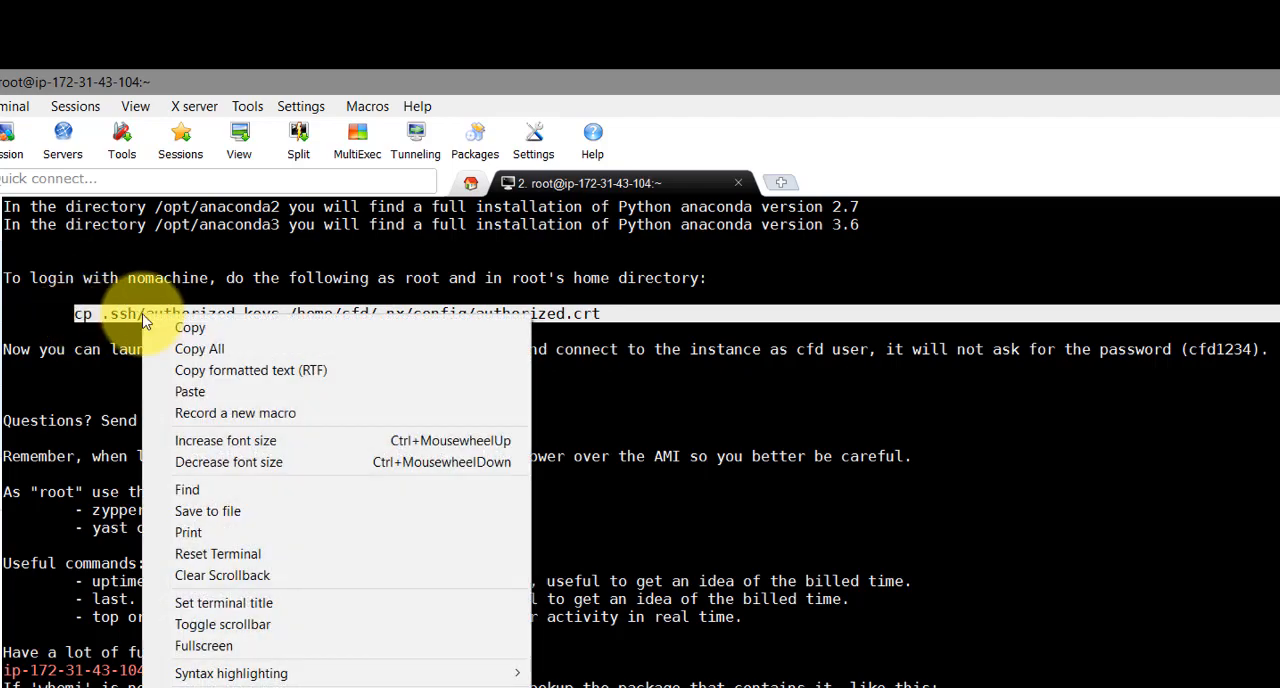
click(189, 331)
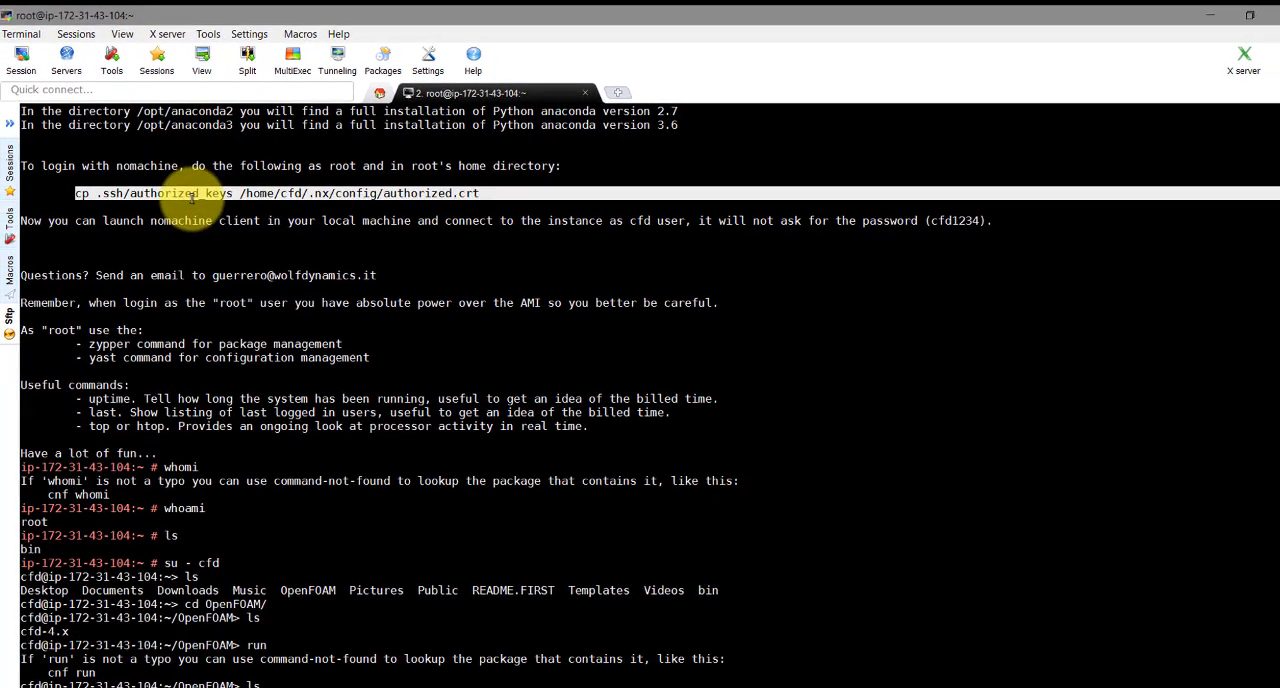
Run cp .ssh/authorized_keys /home/cfd/.nx/config/authorized.crt at the root prompt
scroll(309, 257, down, 3)
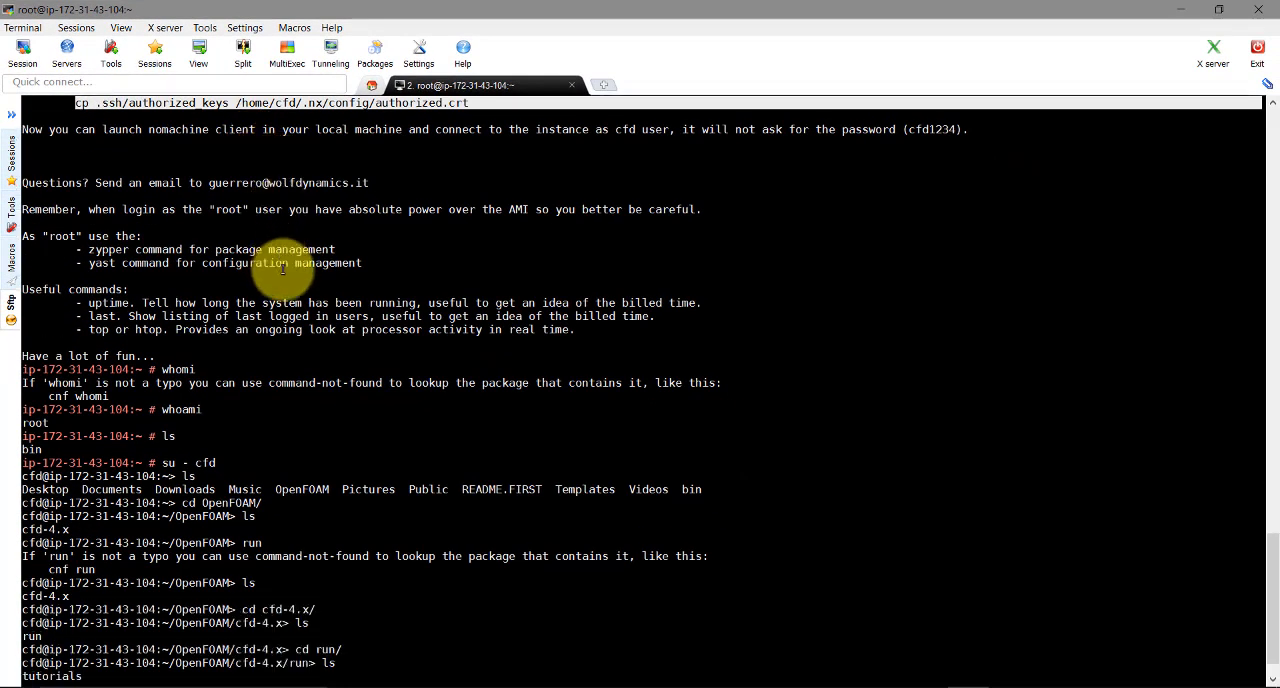
middle_click(412, 651)
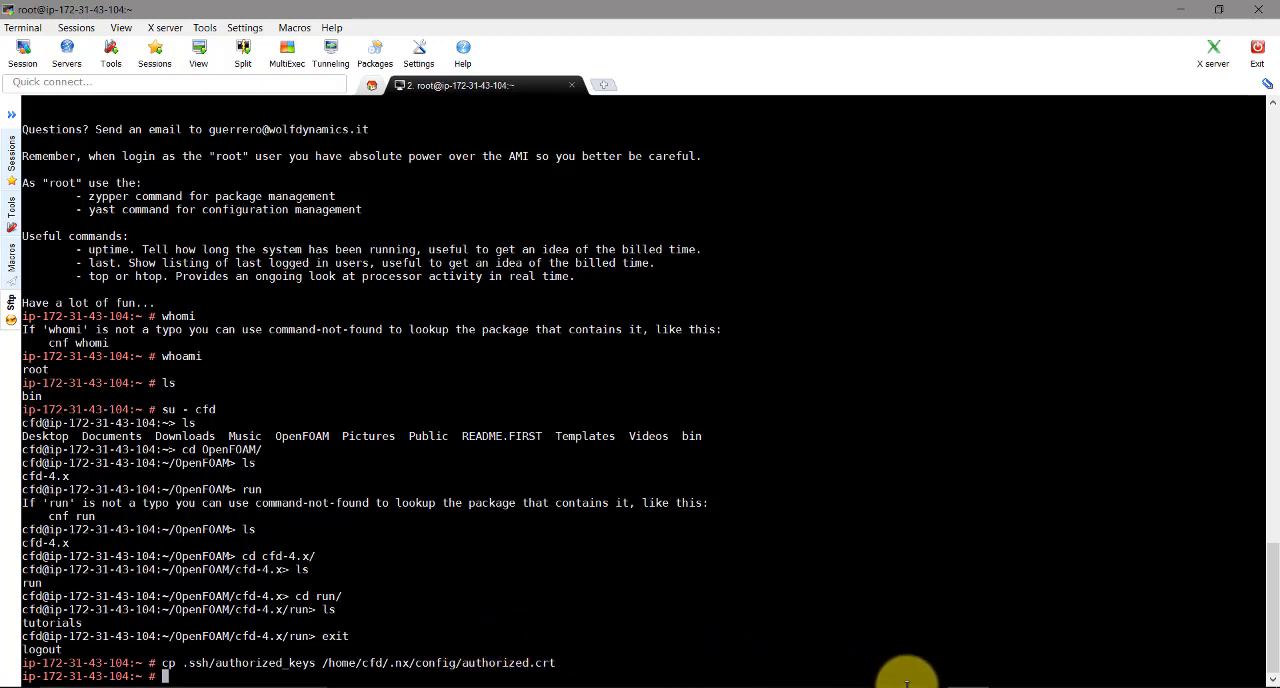
drag(571, 662, 170, 662)
click(164, 661)
triple_click(262, 662)
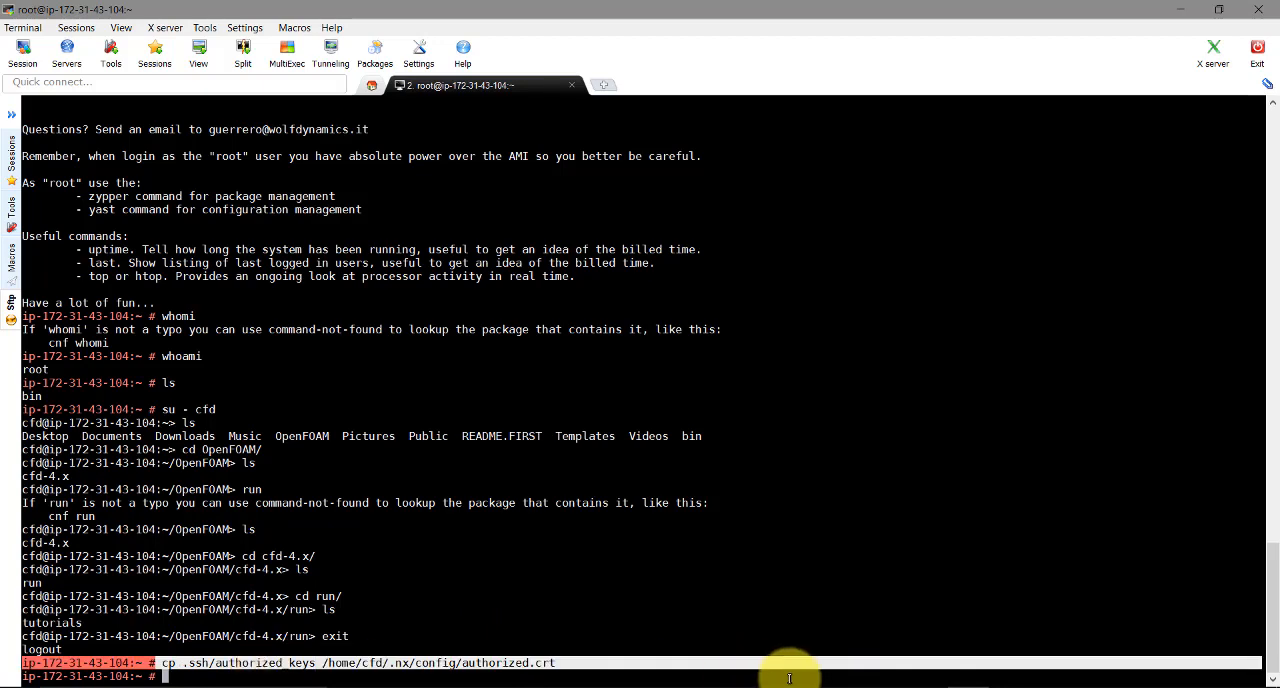
Switch to NoMachine and open the saved "Connection to amazon instance" for editing
click(950, 630)
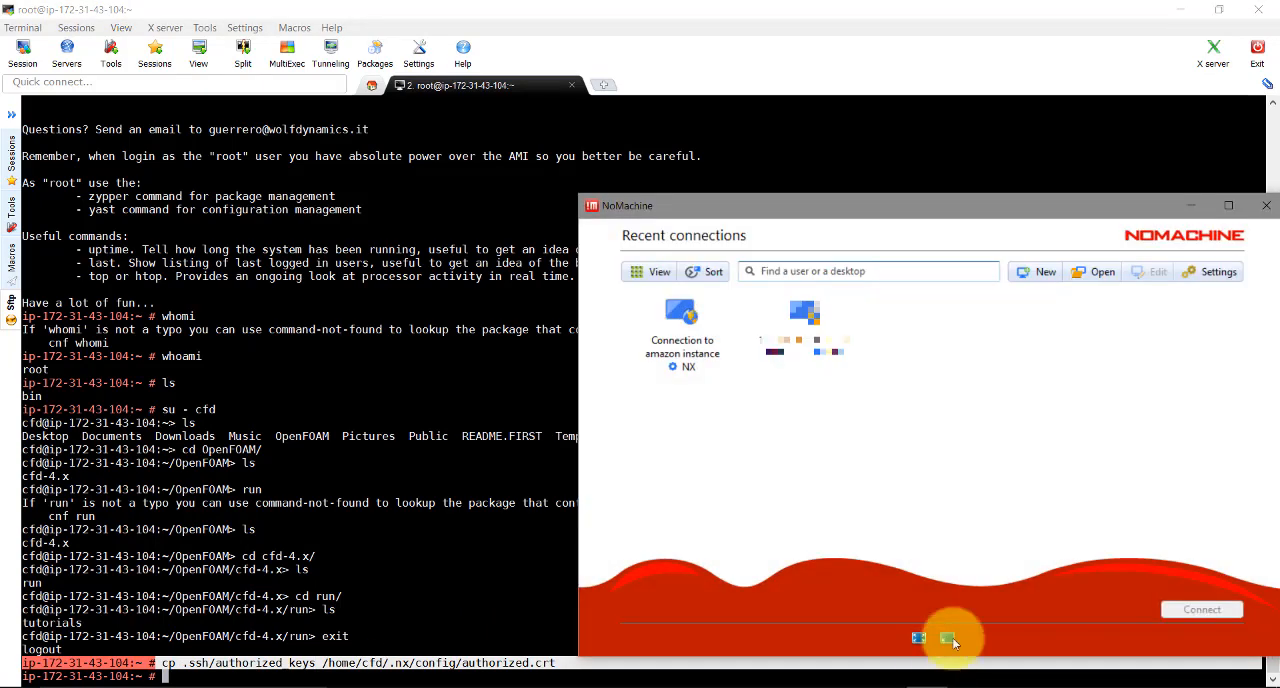
click(697, 344)
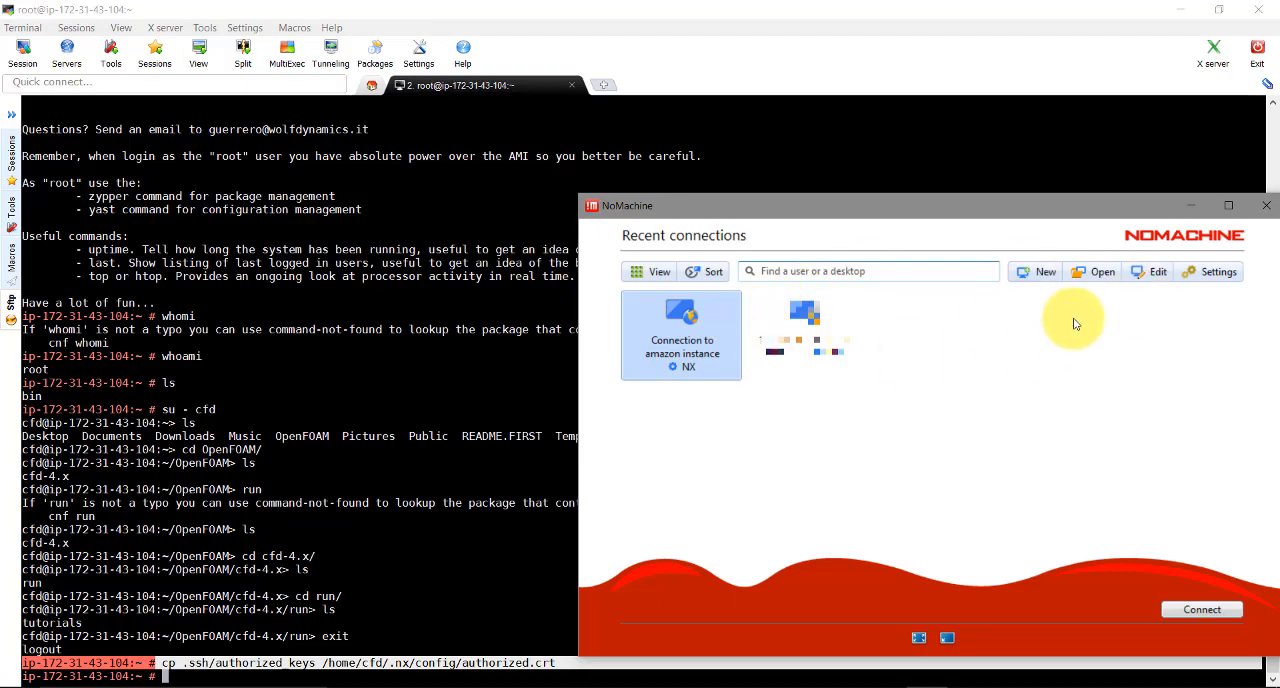
click(1149, 273)
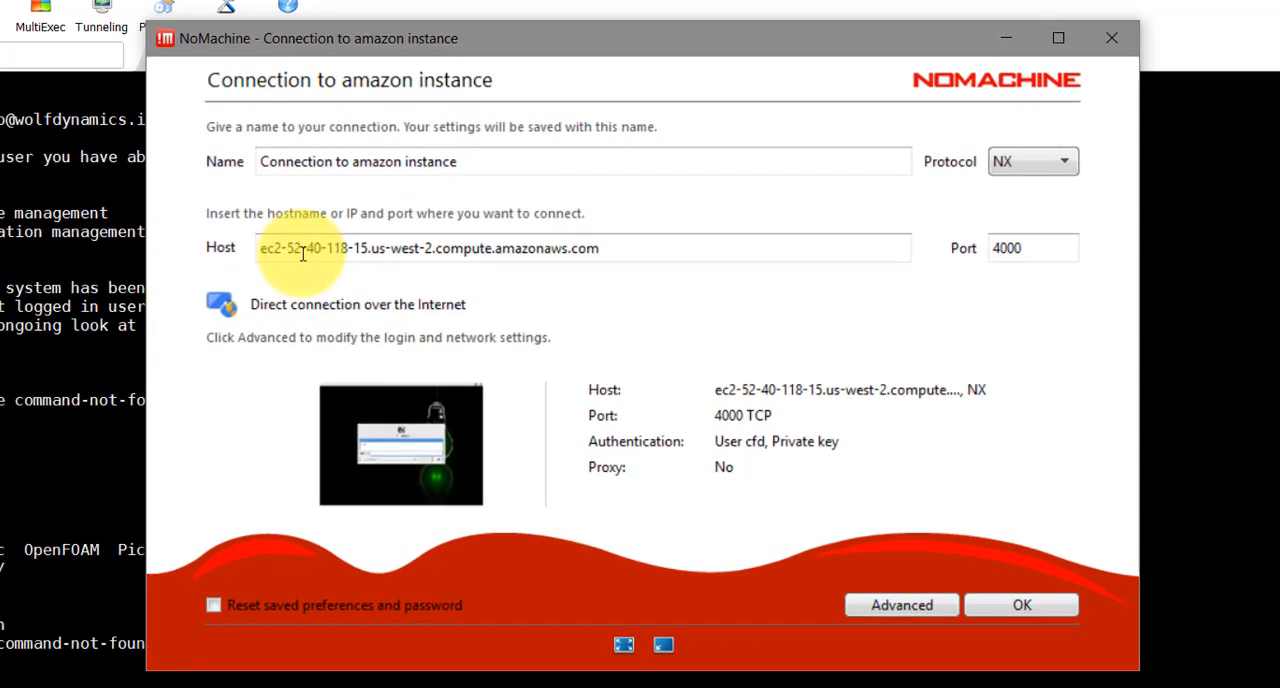
Copy the instance's public DNS from the EC2 console and set the connection's host to ec2-52-39-130-92.us-west-2.compute.amazonaws.com
drag(750, 268, 340, 262)
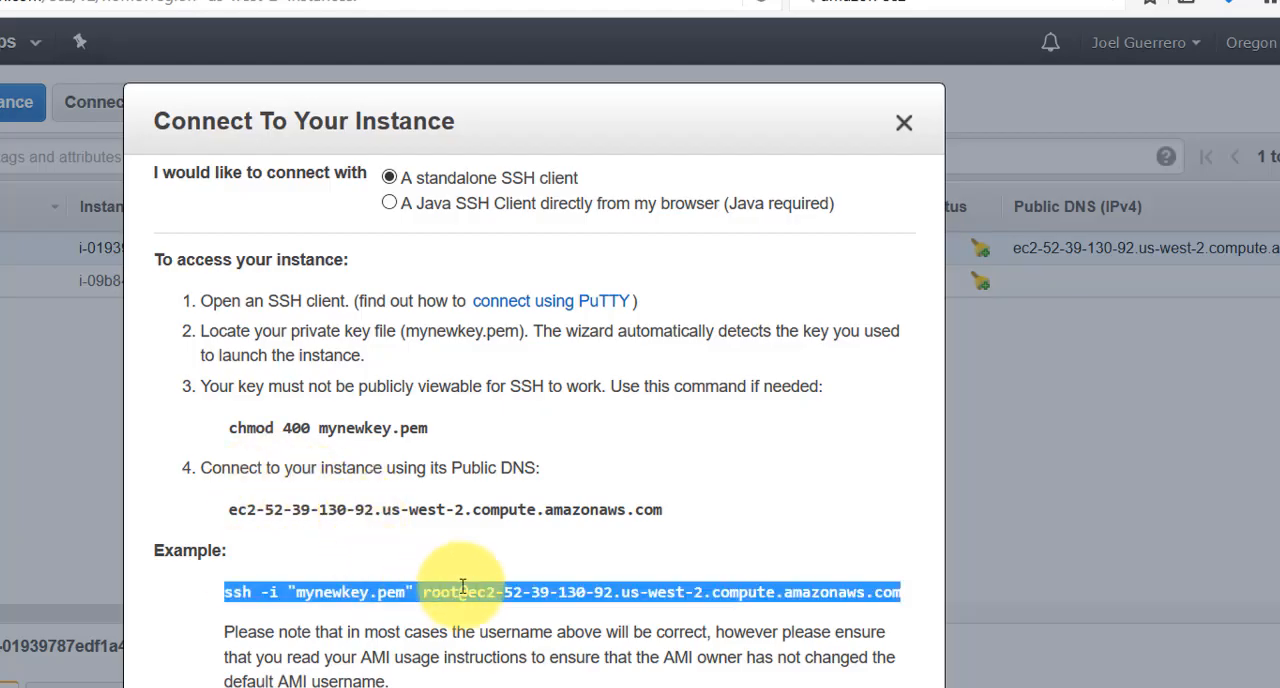
click(607, 520)
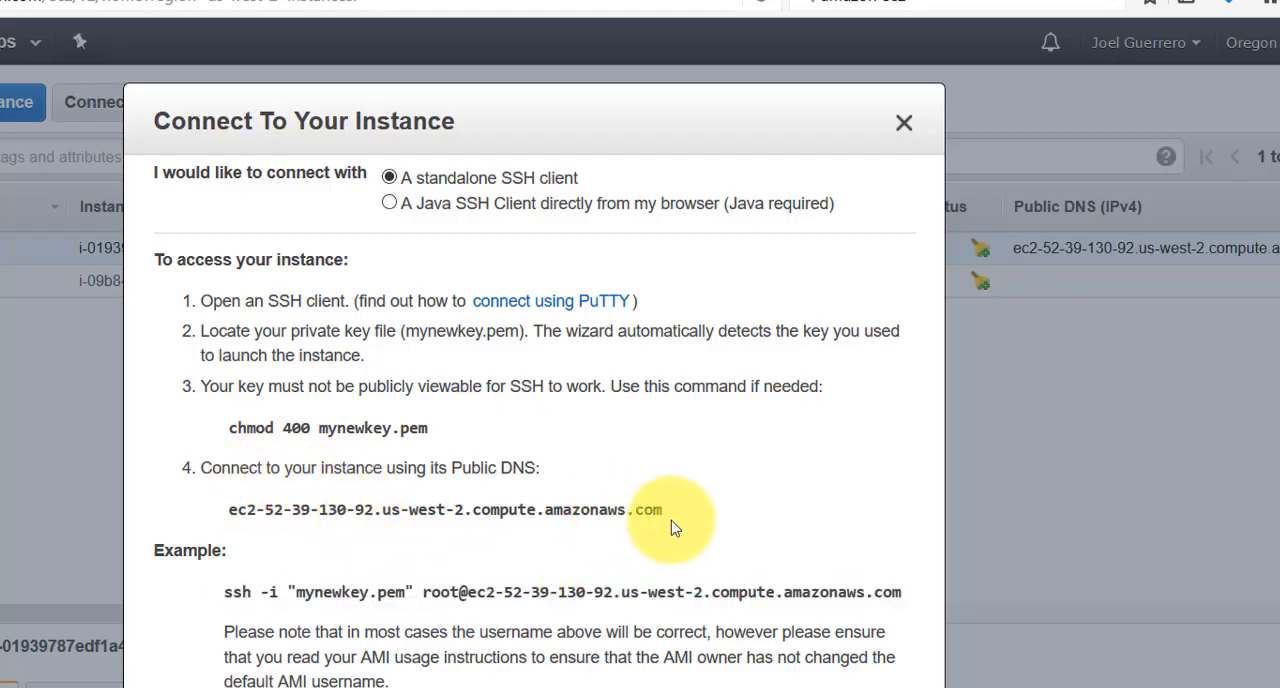
drag(668, 512, 197, 517)
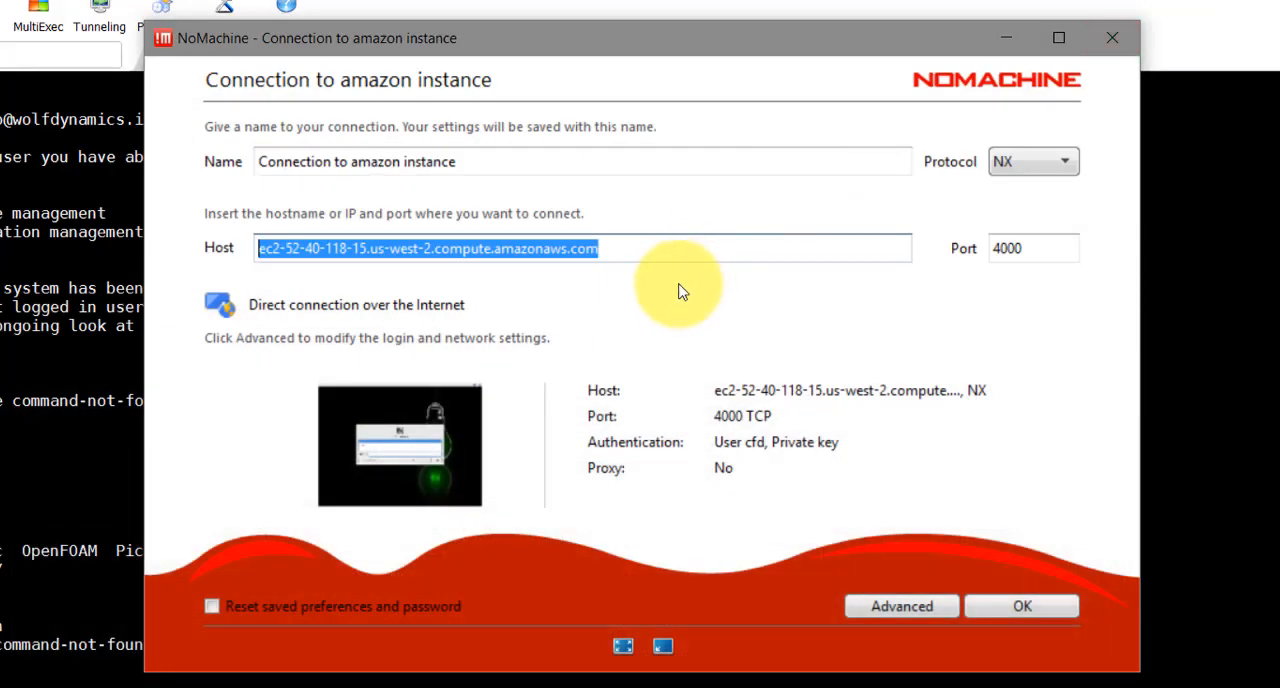
click(459, 184)
drag(569, 248, 159, 245)
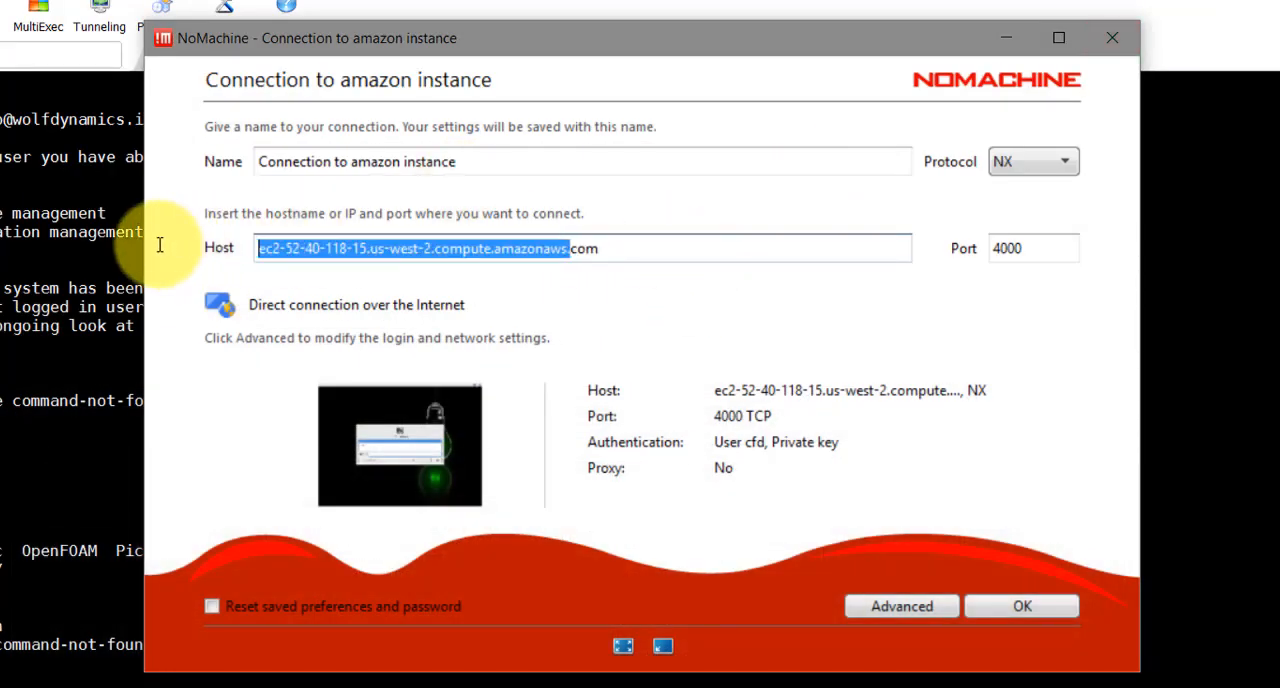
key(ctrl+v)
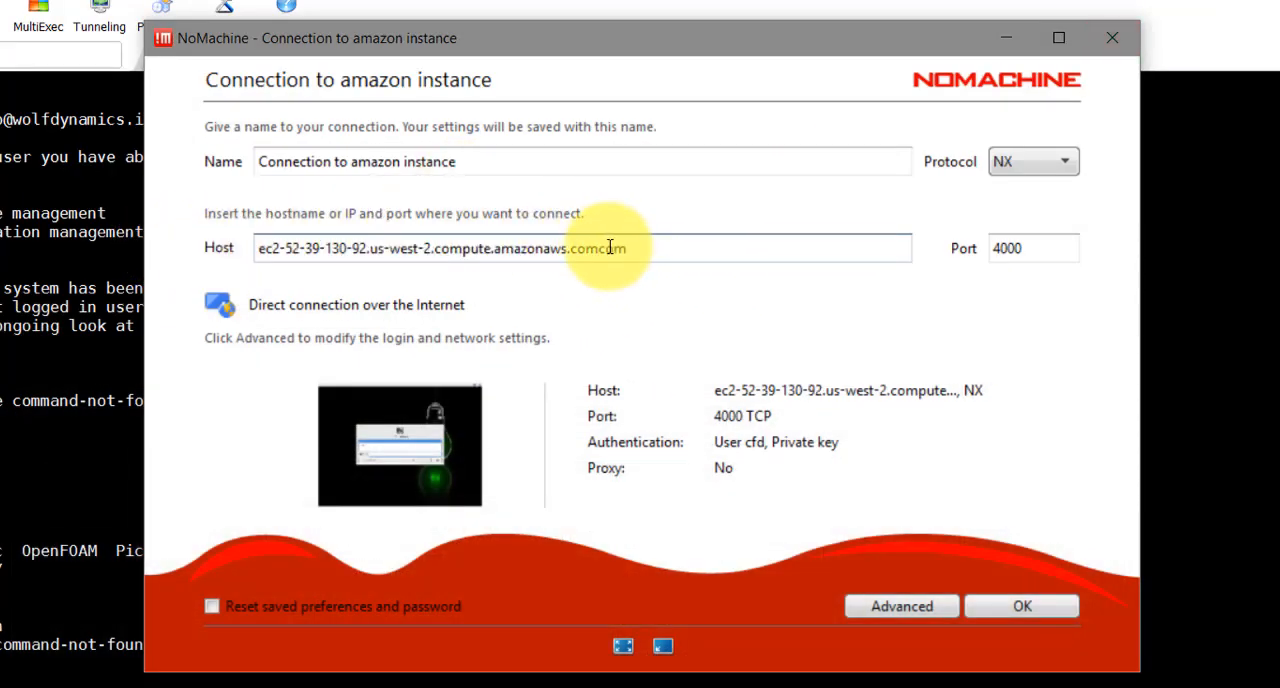
drag(599, 248, 659, 248)
key(BackSpace)
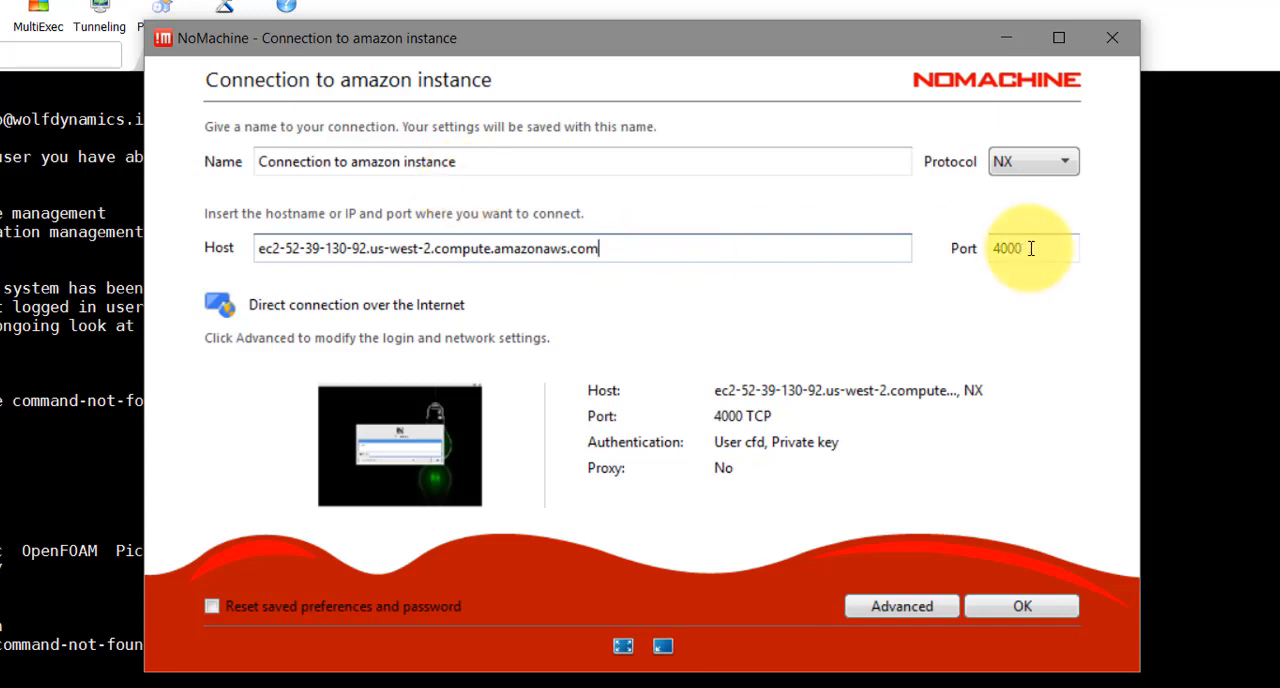
Check the connection's port and its available protocol options without changing them
drag(1030, 248, 983, 248)
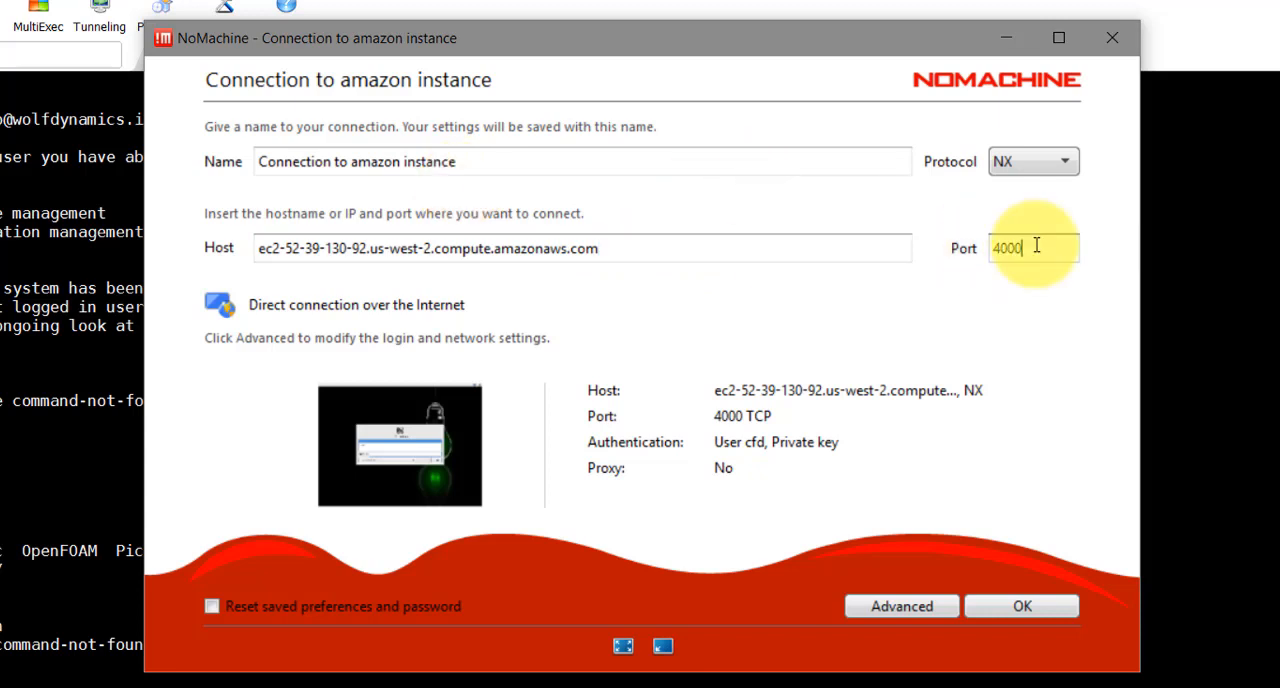
click(1058, 163)
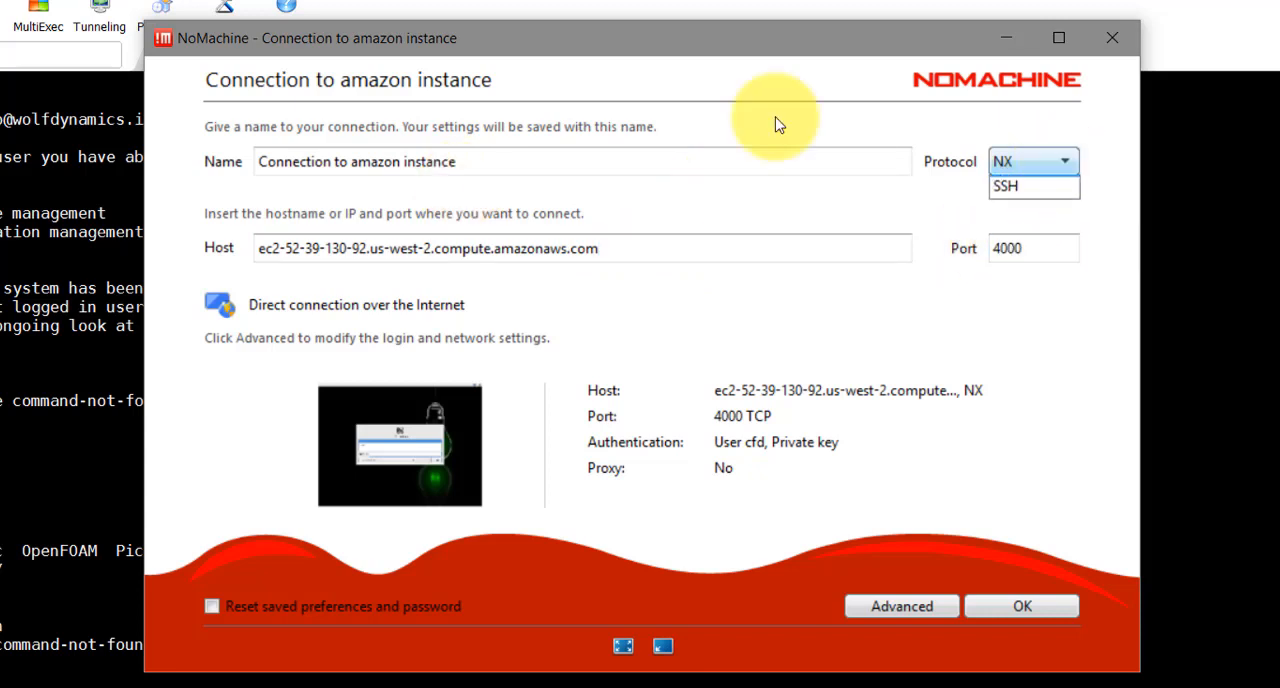
click(1040, 165)
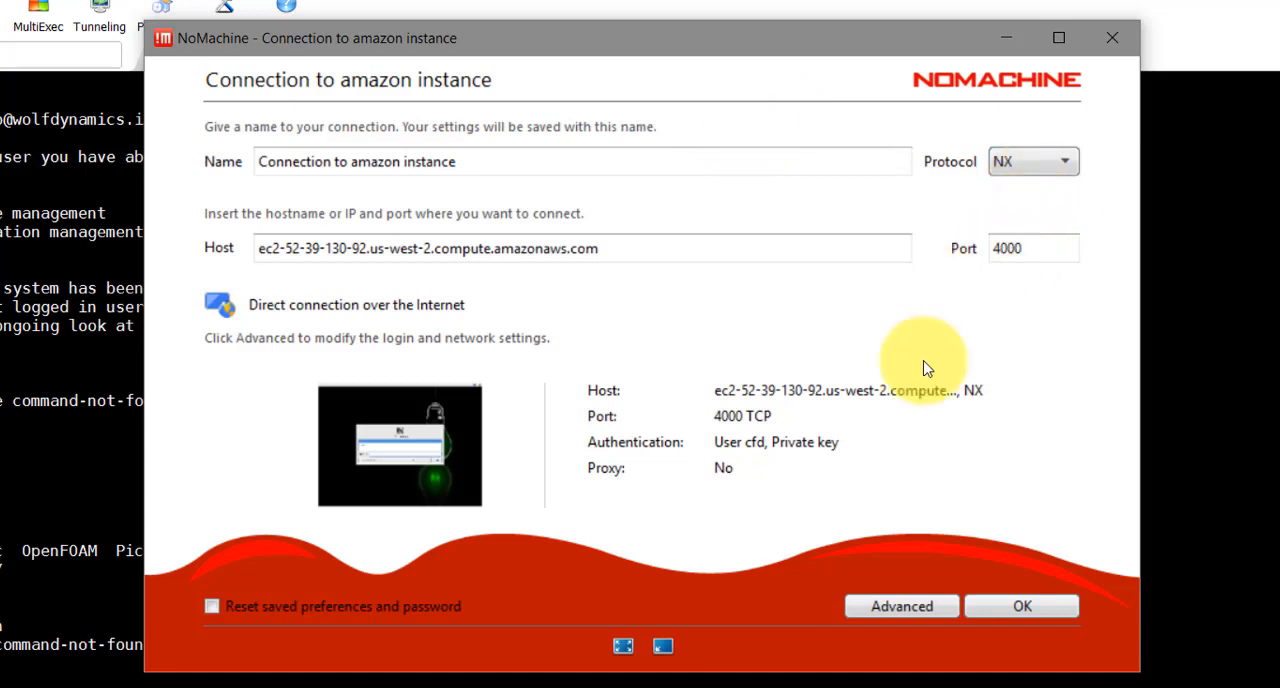
Set mynewkey.pem from the Desktop as the private key for authentication and save the connection settings
click(893, 608)
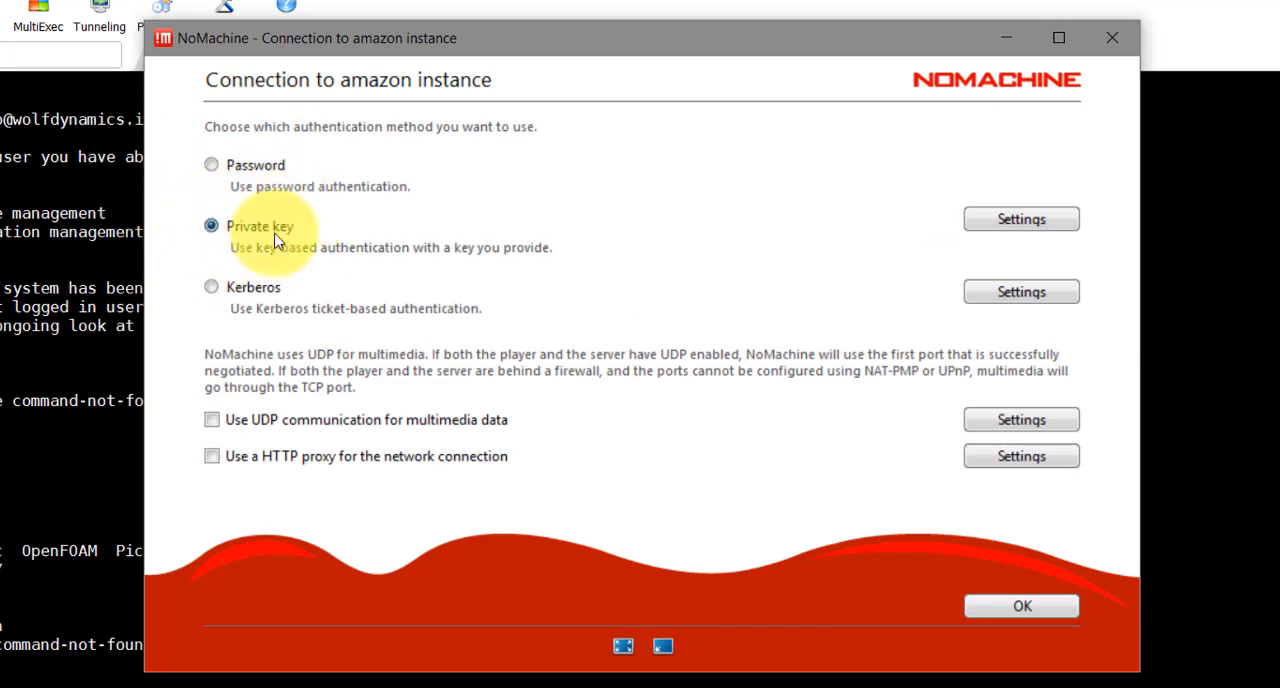
click(1024, 222)
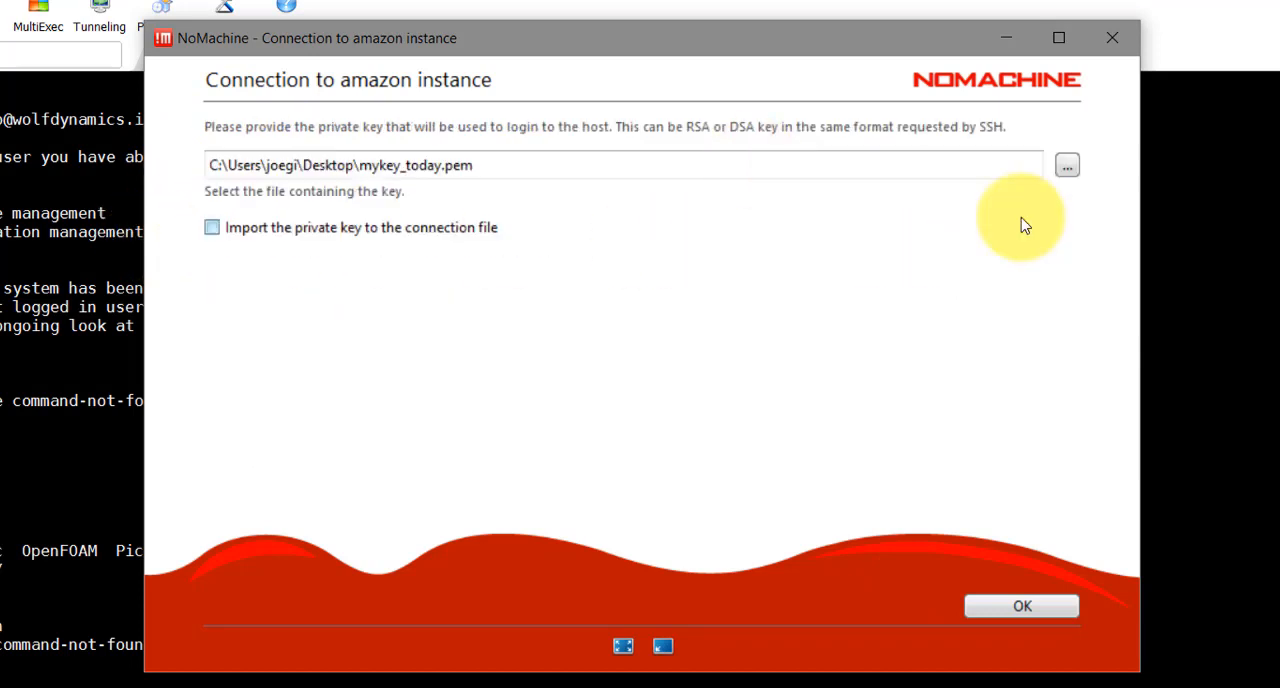
click(1066, 165)
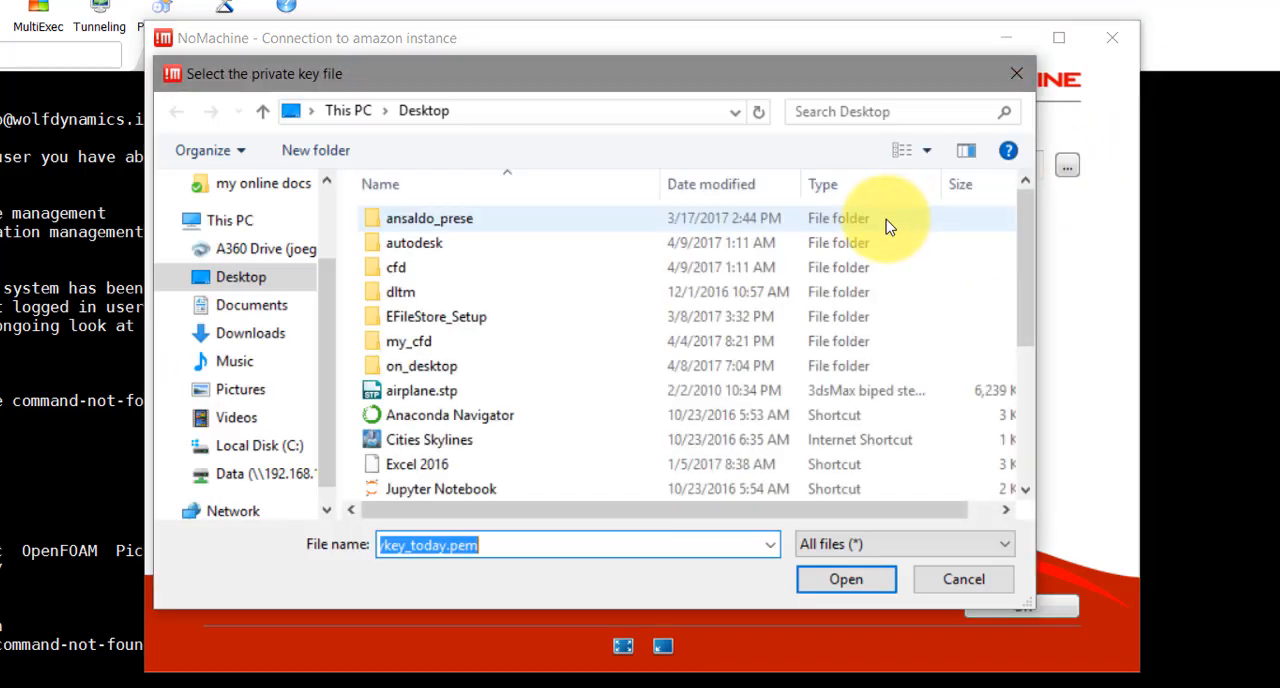
scroll(600, 397, down, 4)
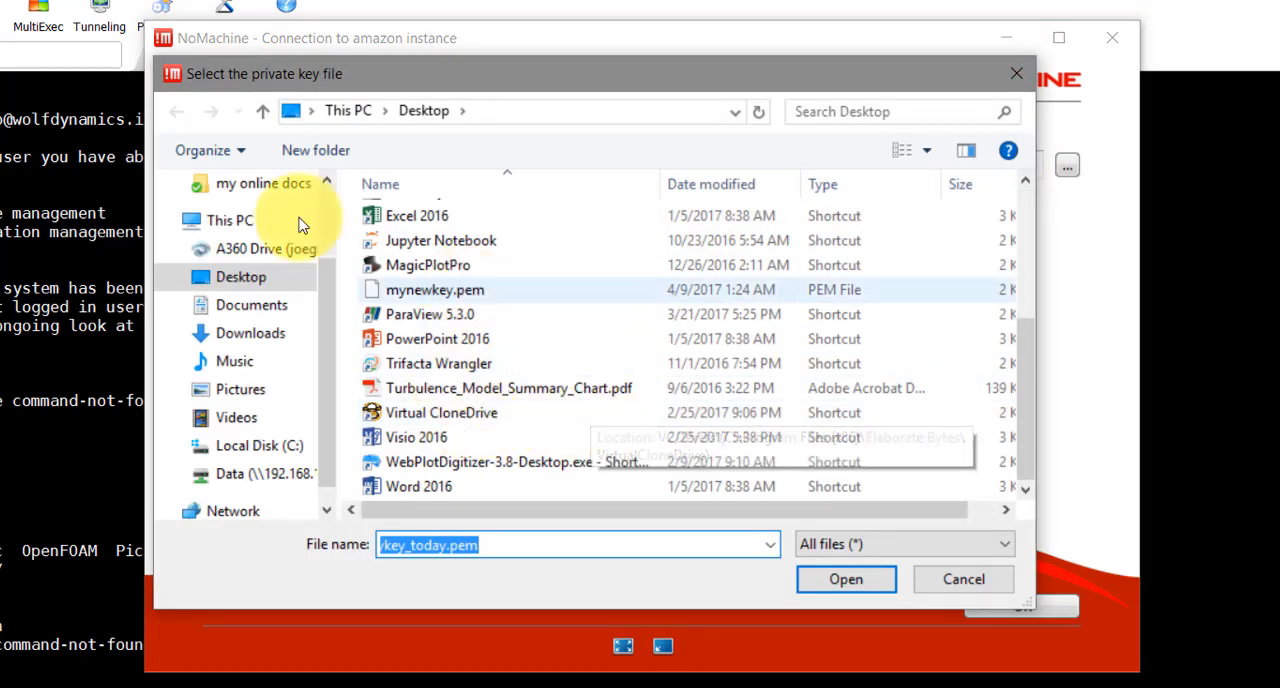
click(440, 290)
click(822, 577)
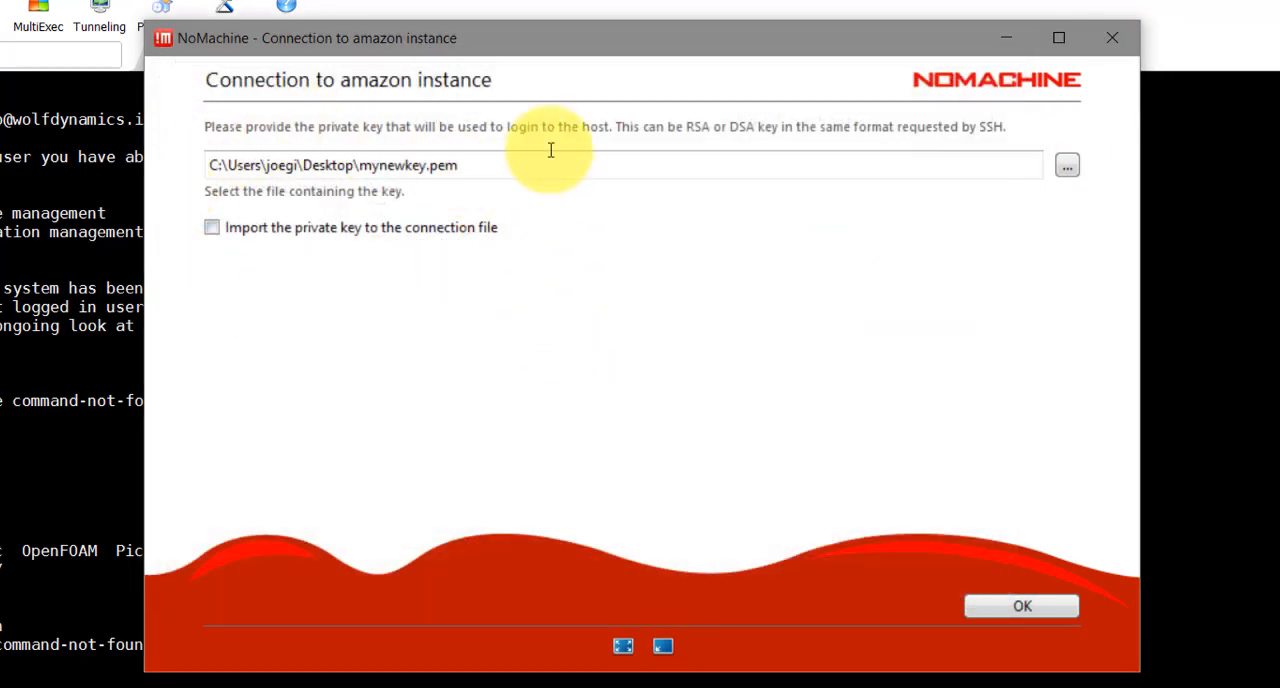
click(1050, 610)
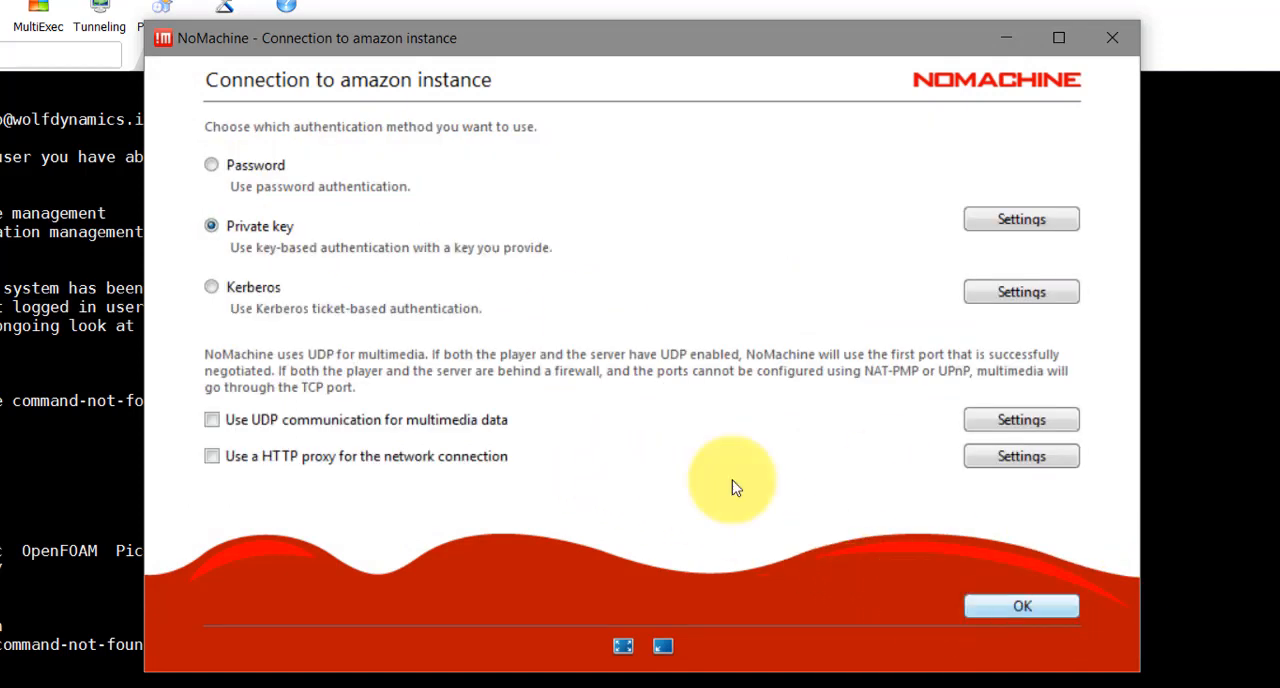
click(1008, 615)
click(1008, 613)
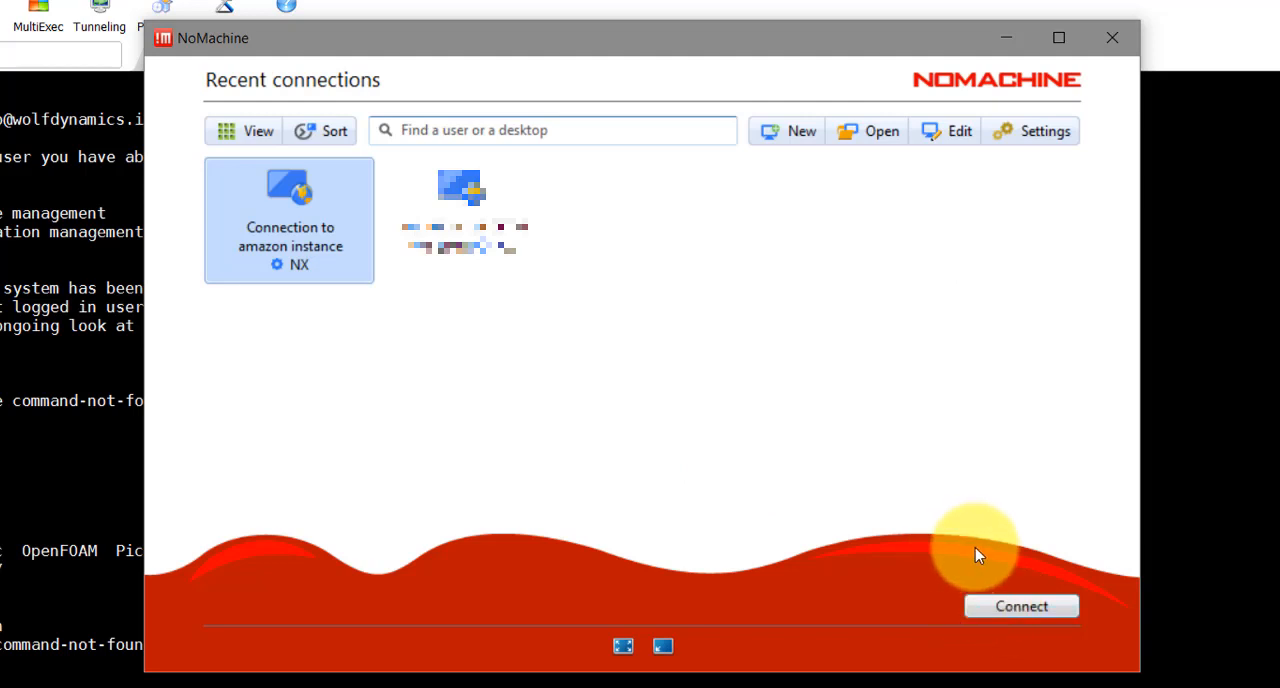
Connect to the amazon instance as cfd, accepting the host's authenticity and dismissing the introductory messages
click(1019, 607)
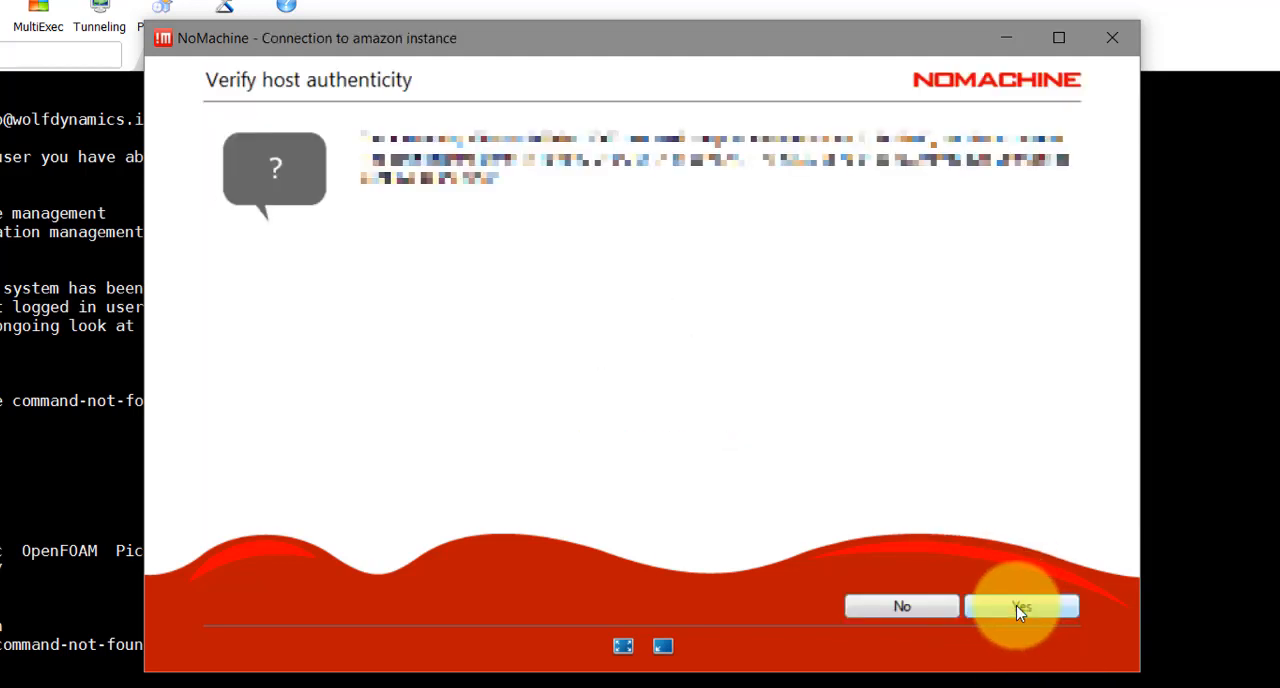
click(1019, 606)
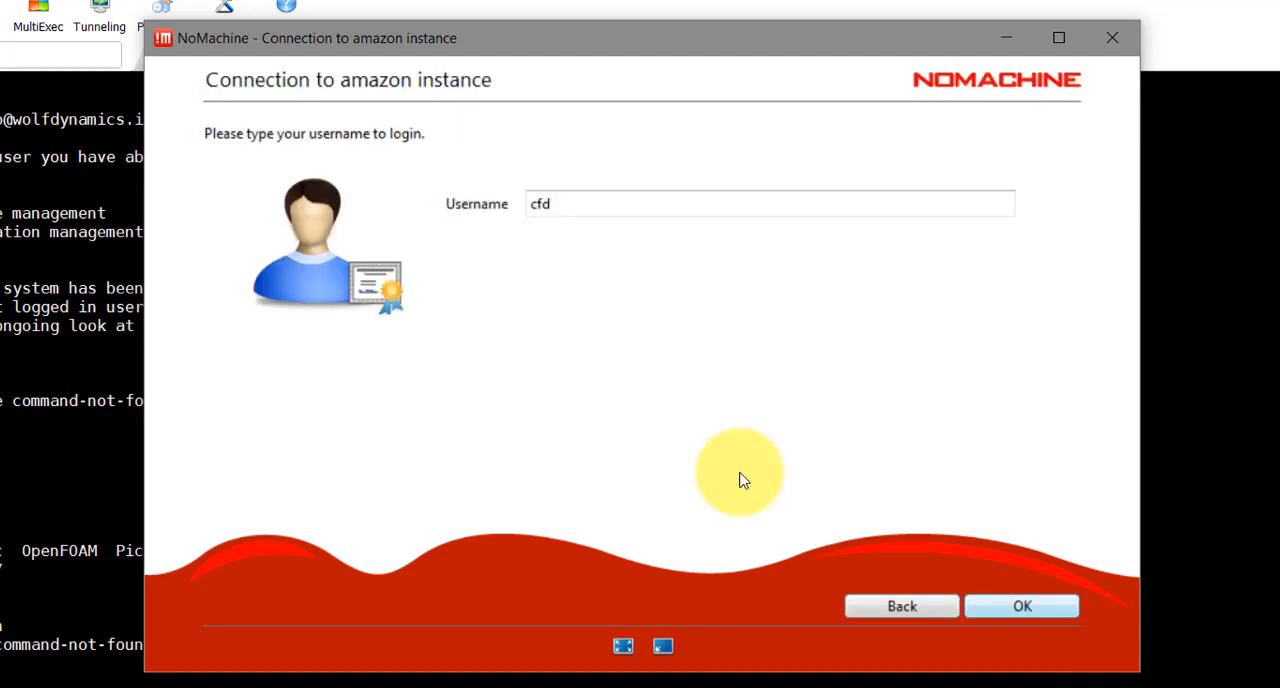
drag(565, 200, 531, 198)
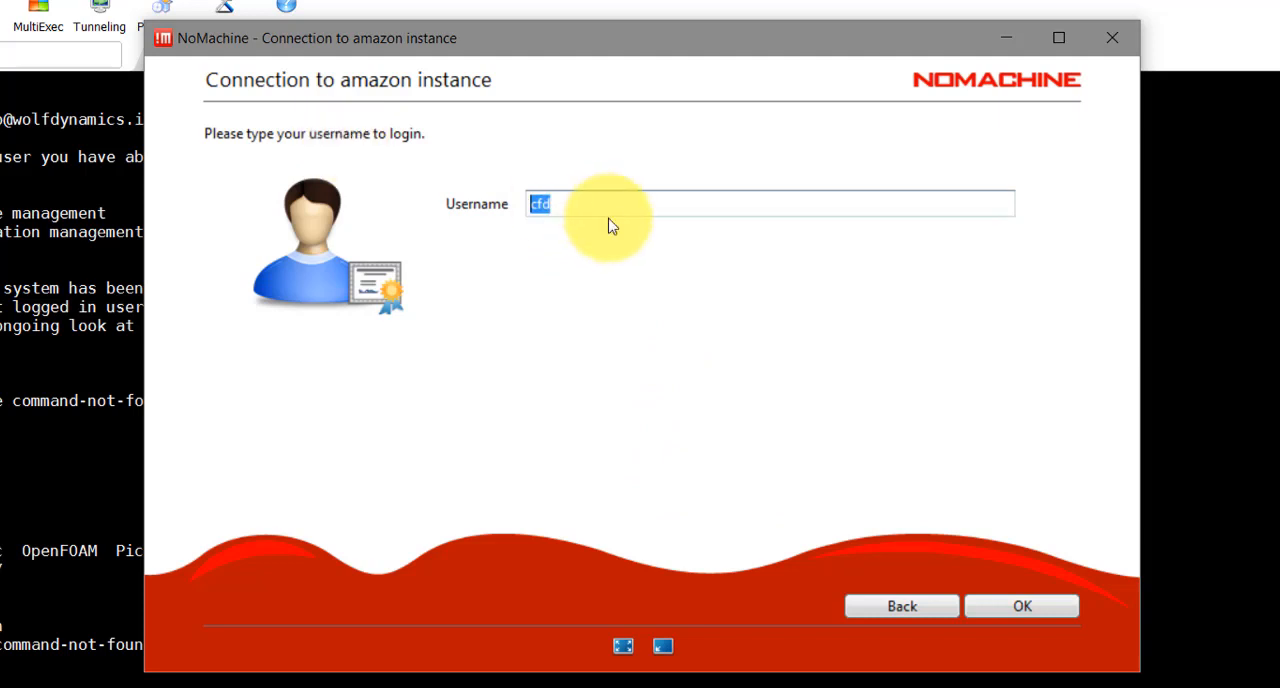
click(1017, 605)
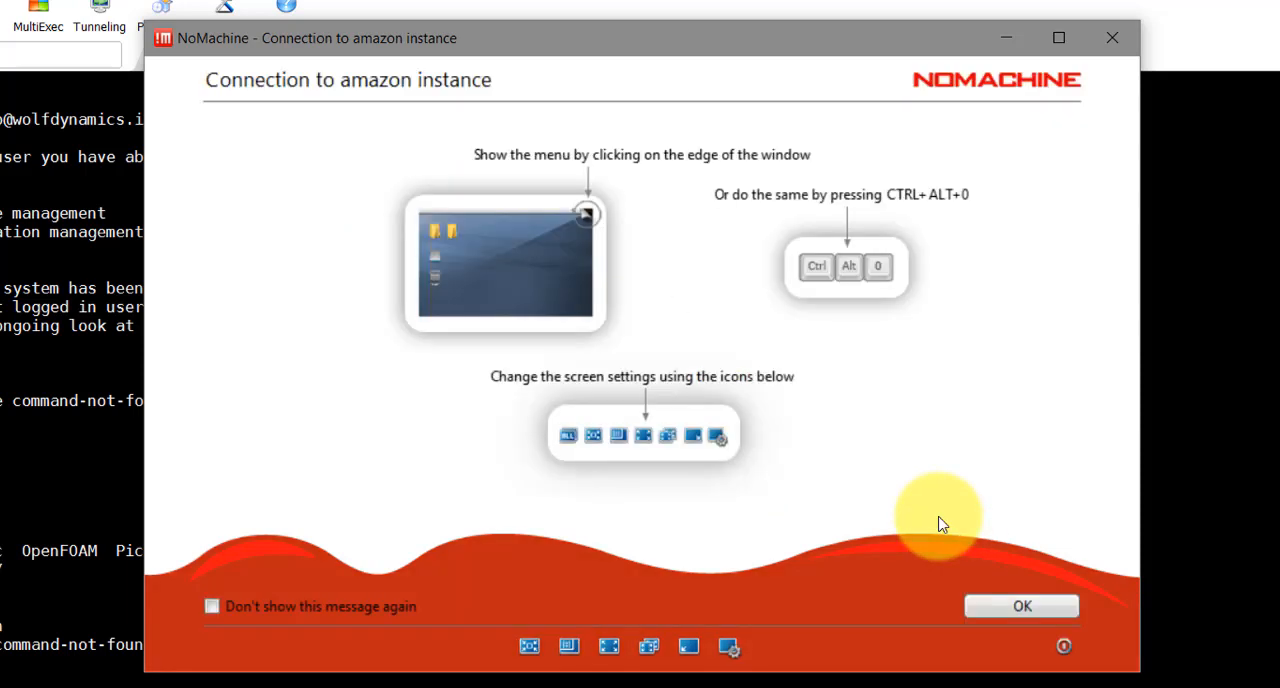
click(1015, 600)
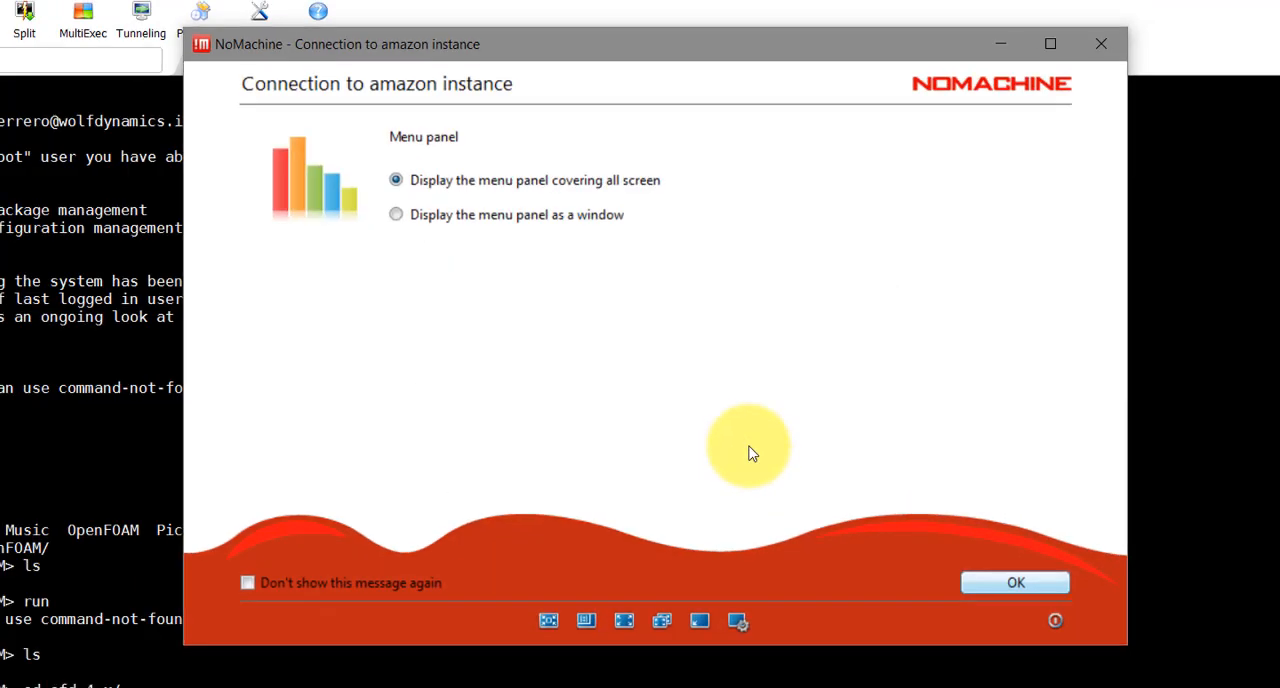
key(Return)
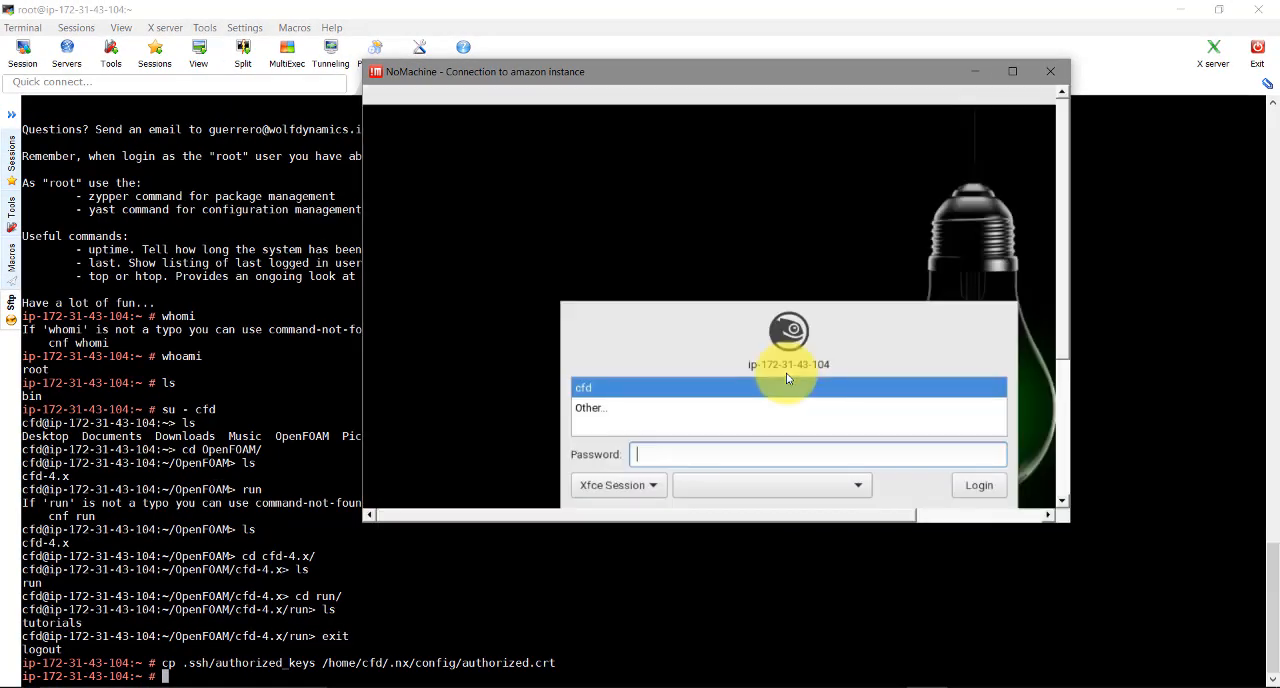
Maximize the NoMachine window and log in to the Xfce session as cfd with the account password
click(1013, 71)
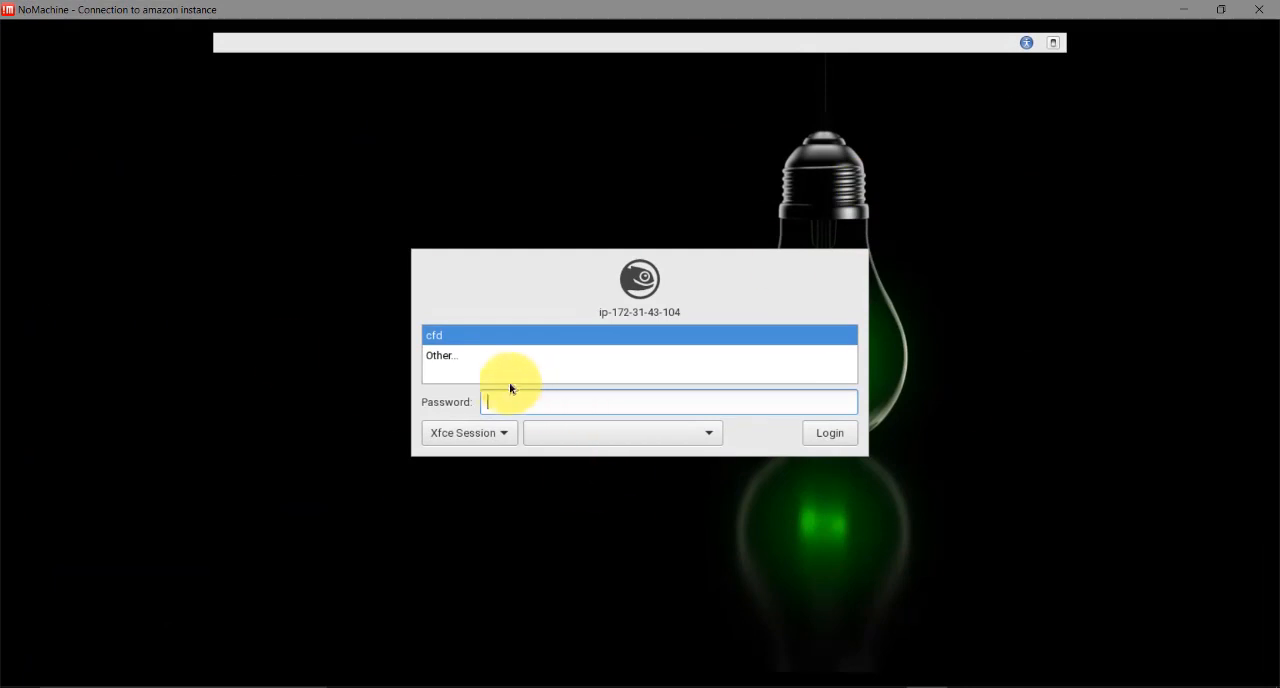
click(469, 345)
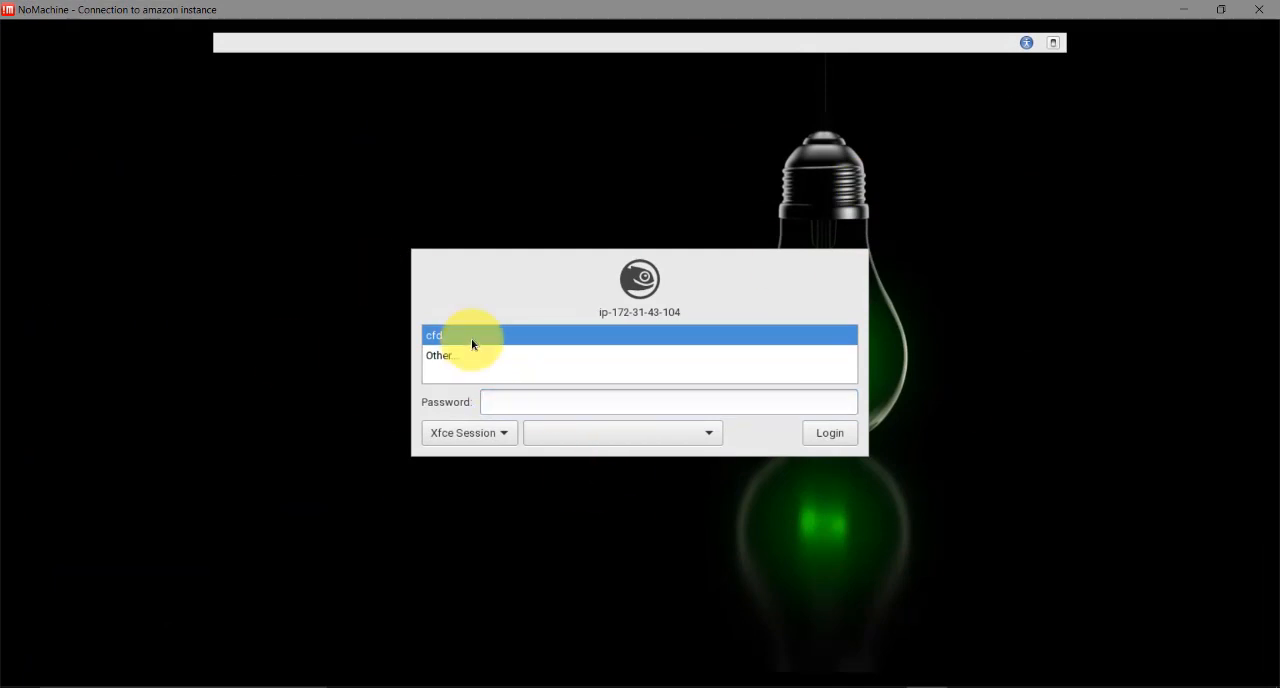
click(506, 403)
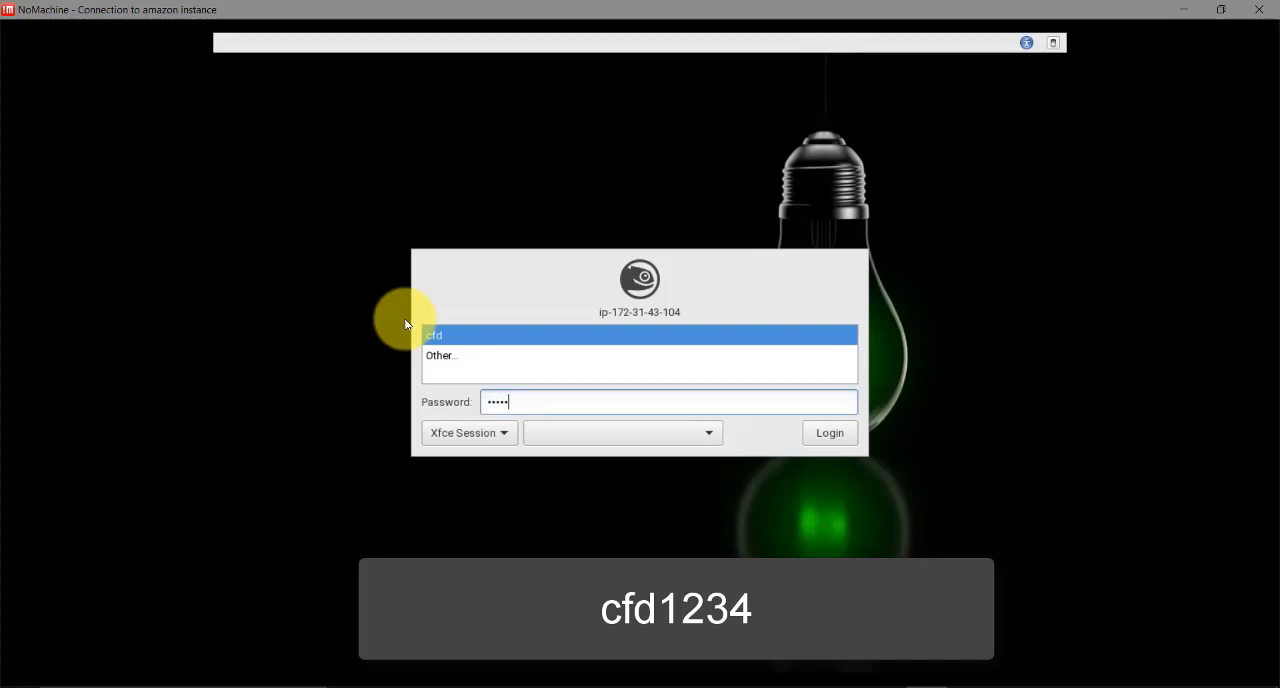
text(cfd1234)
click(824, 436)
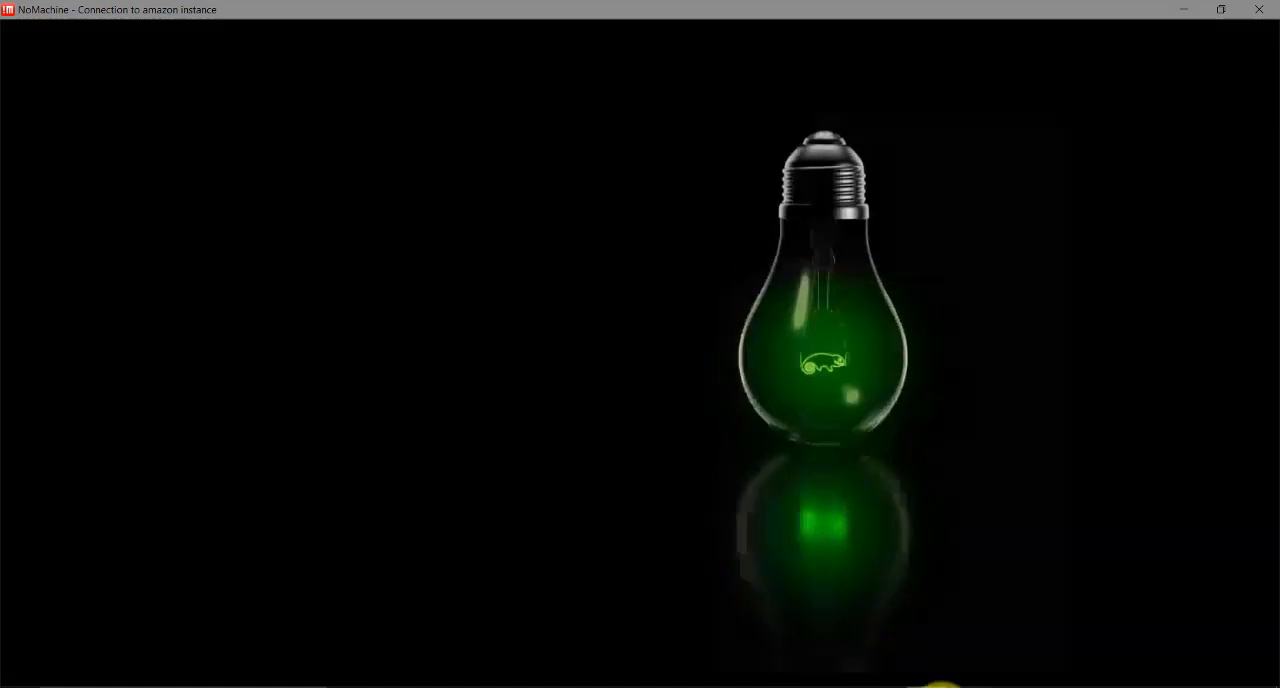
Switch to the root SSH terminal, find the cfd user's password in its welcome message, and return to the remote desktop
mouse_move(940, 686)
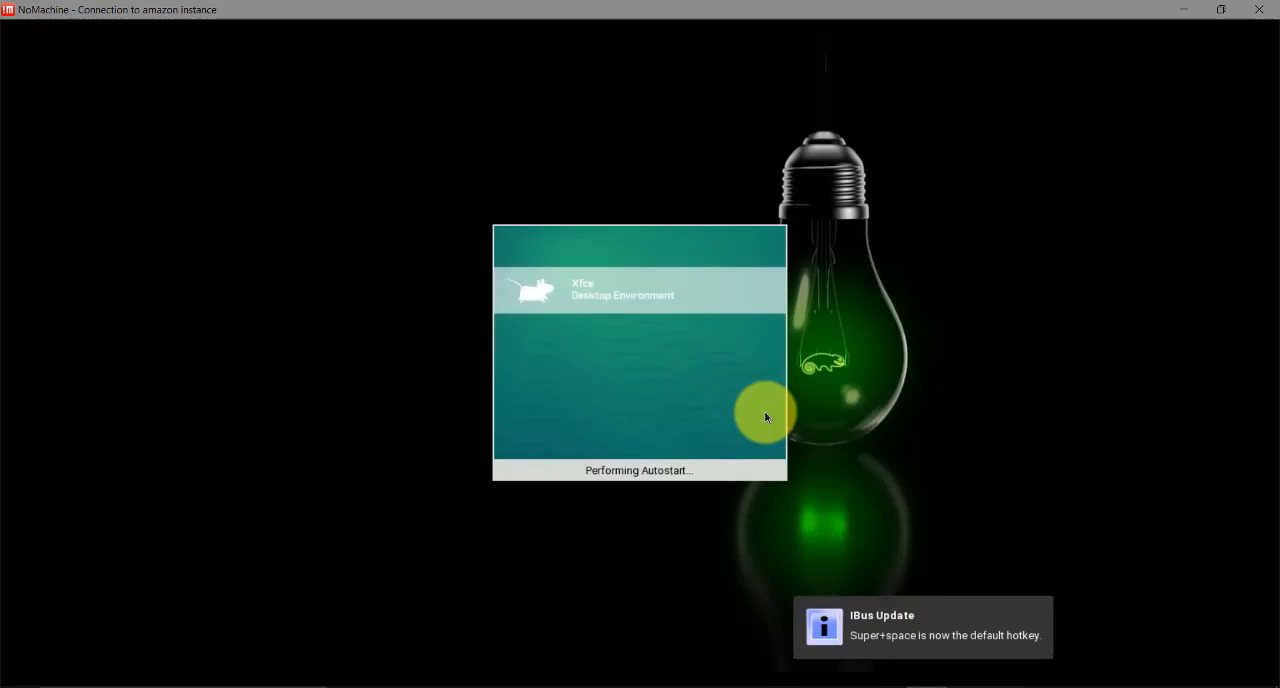
click(962, 649)
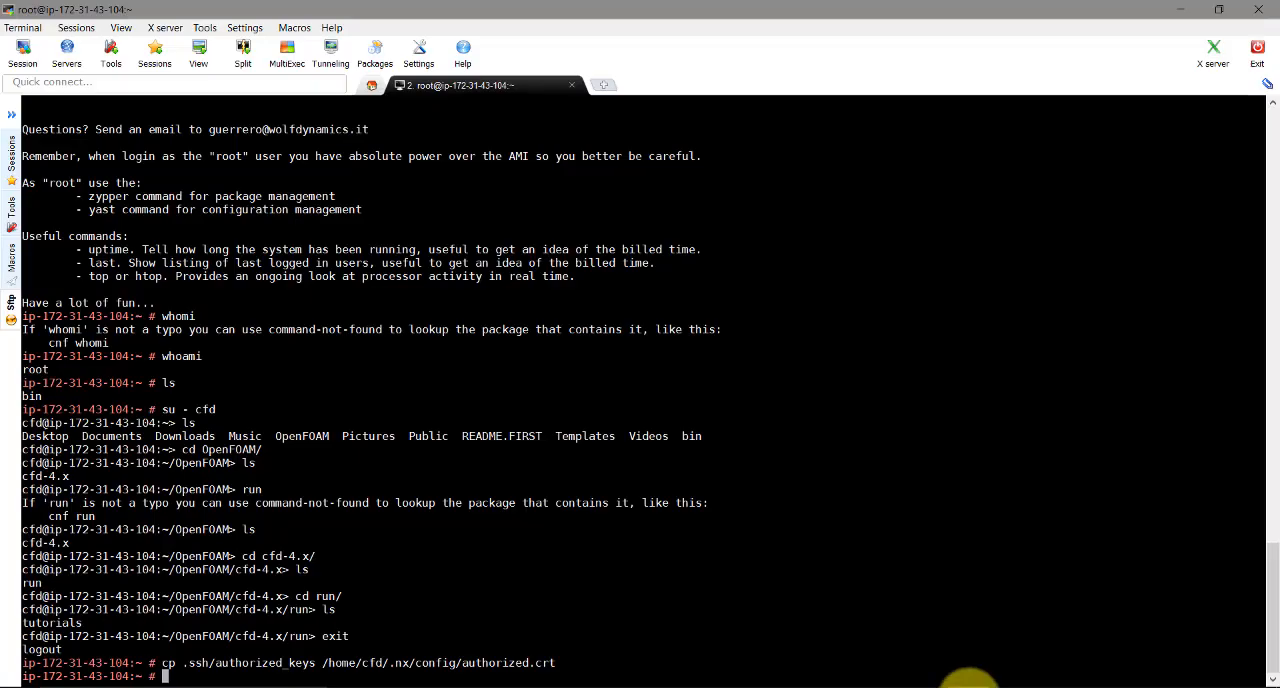
scroll(575, 492, up, 10)
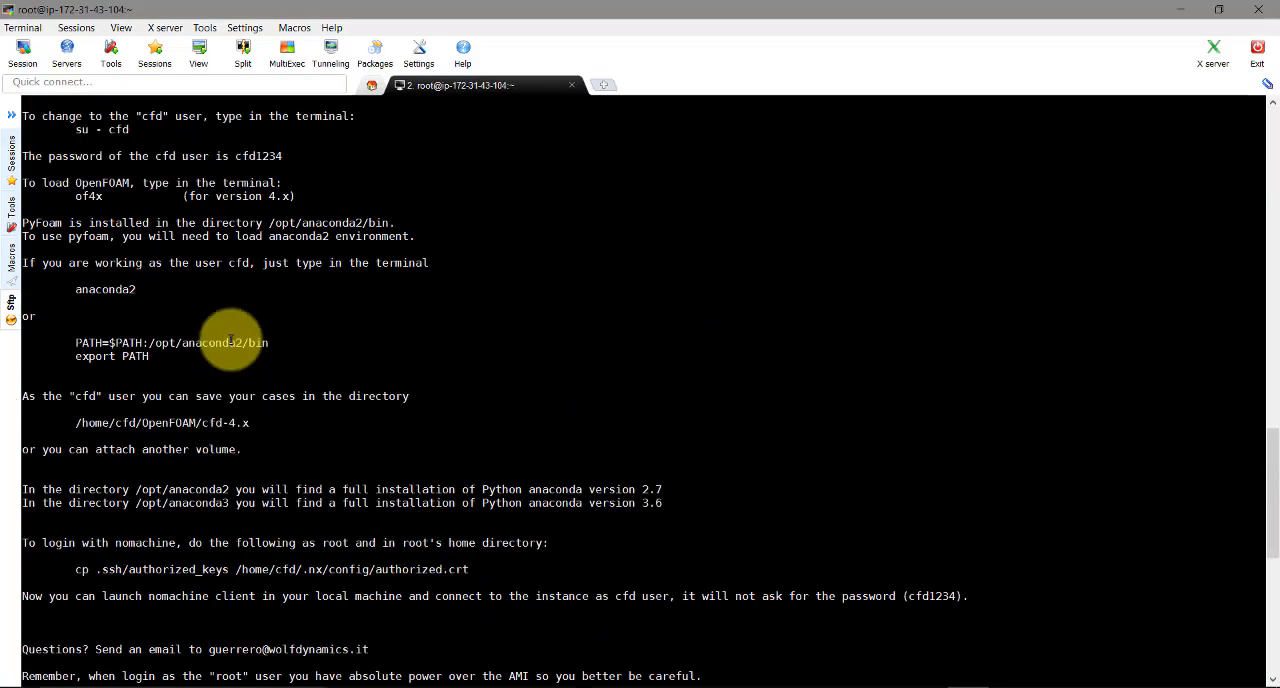
scroll(230, 342, up, 3)
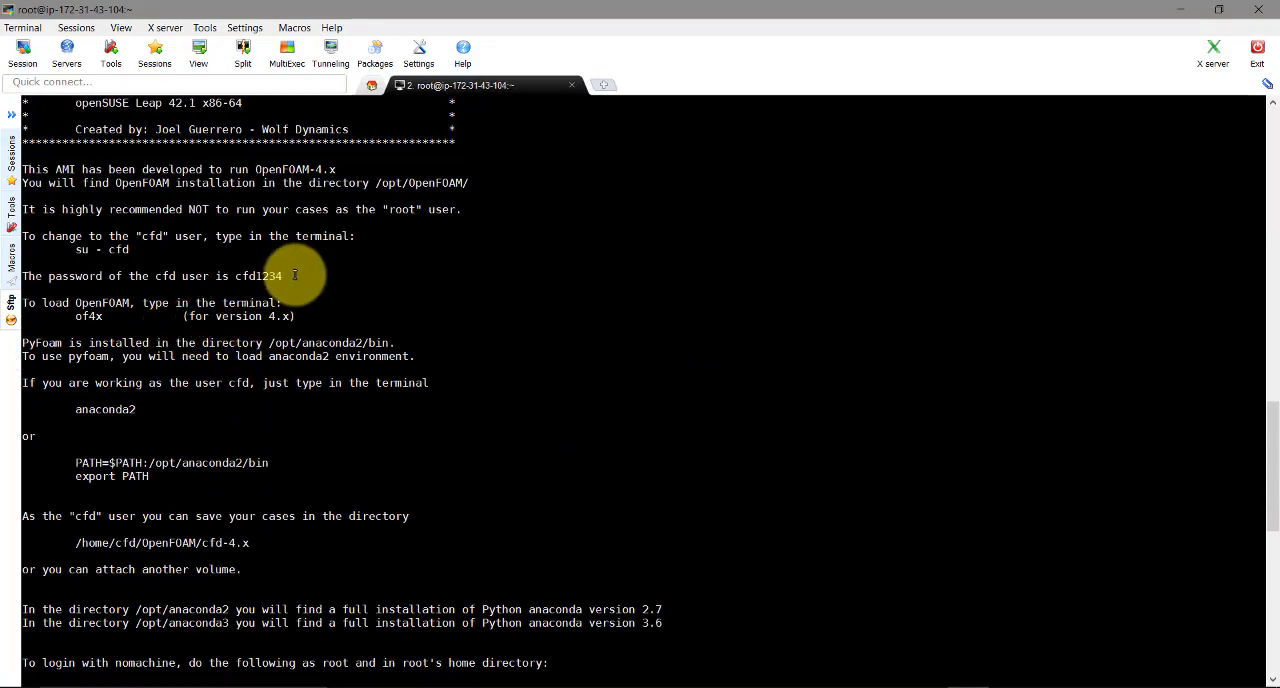
triple_click(295, 275)
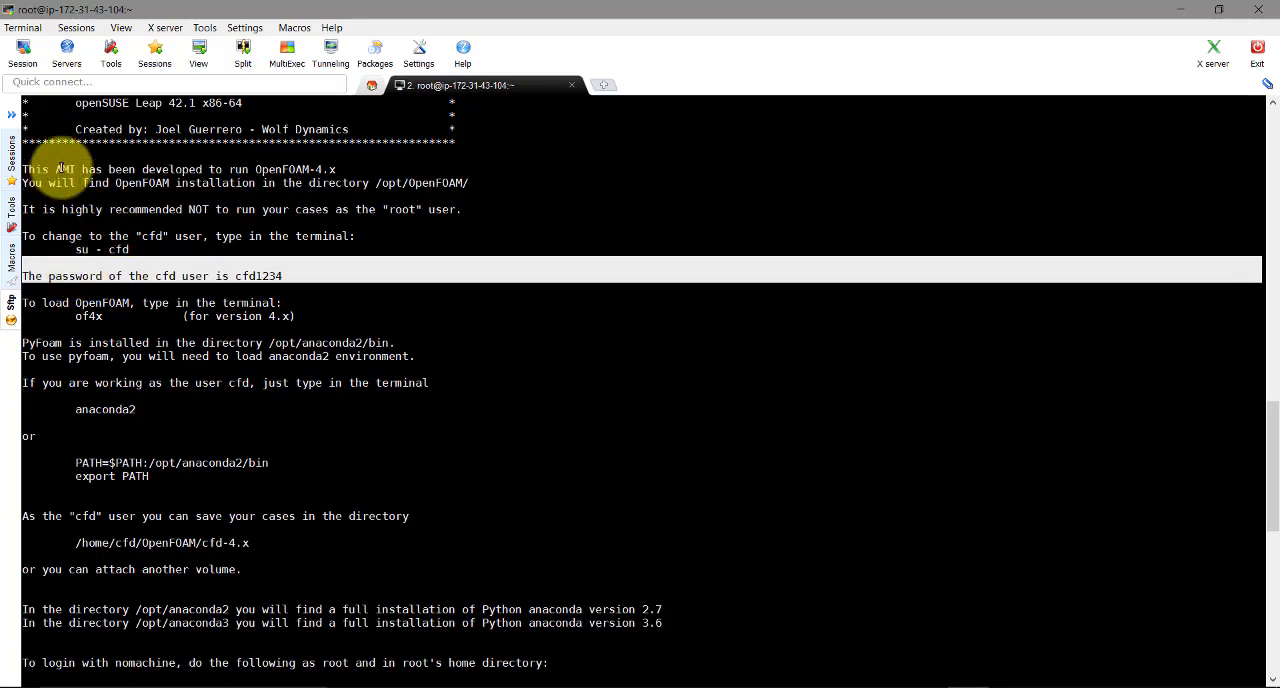
scroll(63, 177, down, 1)
scroll(143, 309, down, 2)
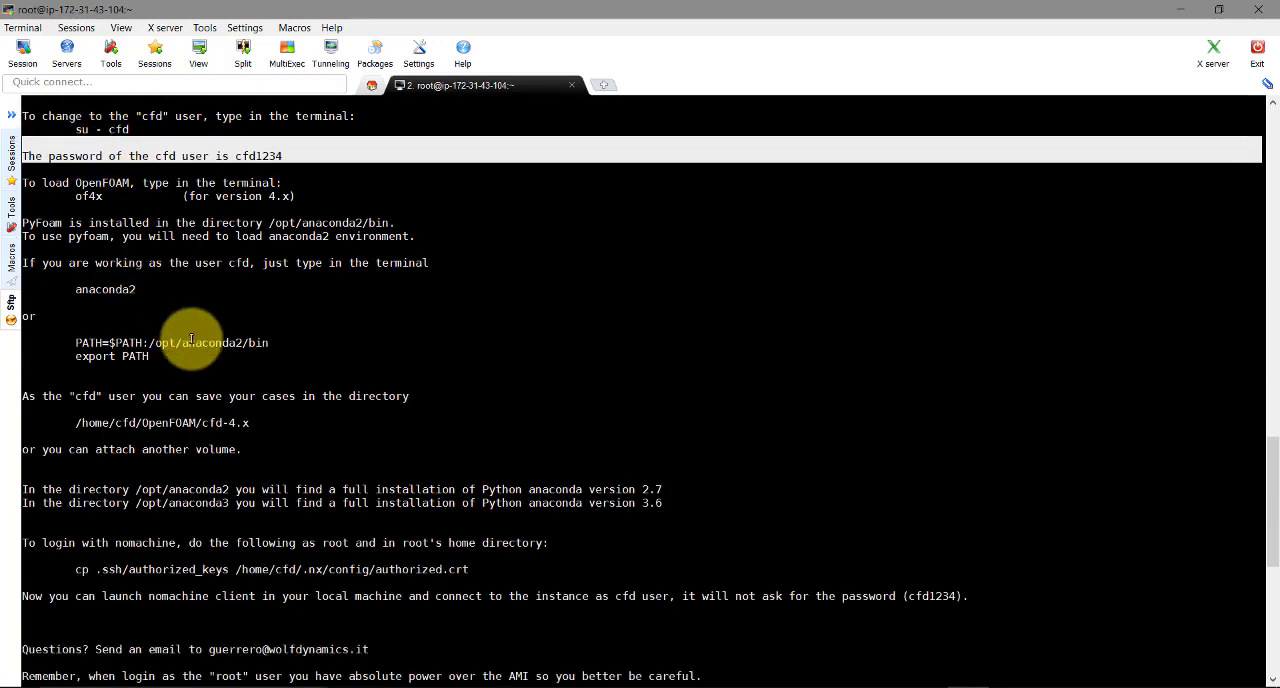
scroll(200, 345, down, 13)
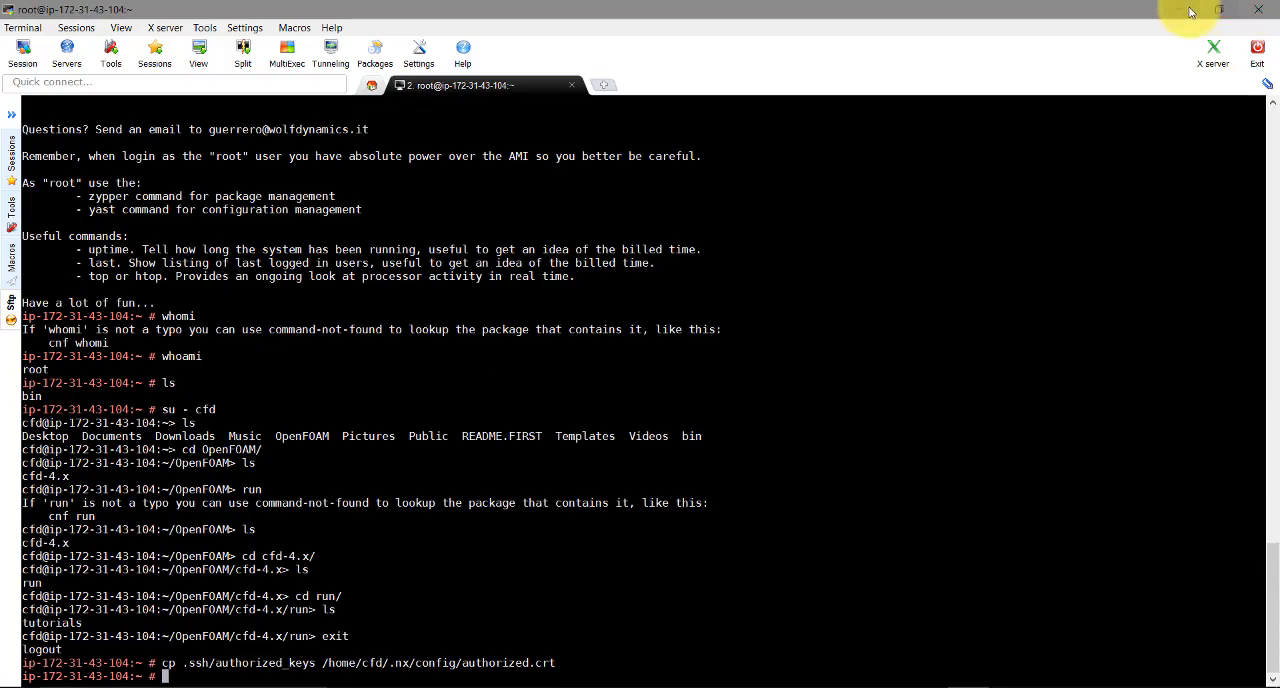
click(1190, 10)
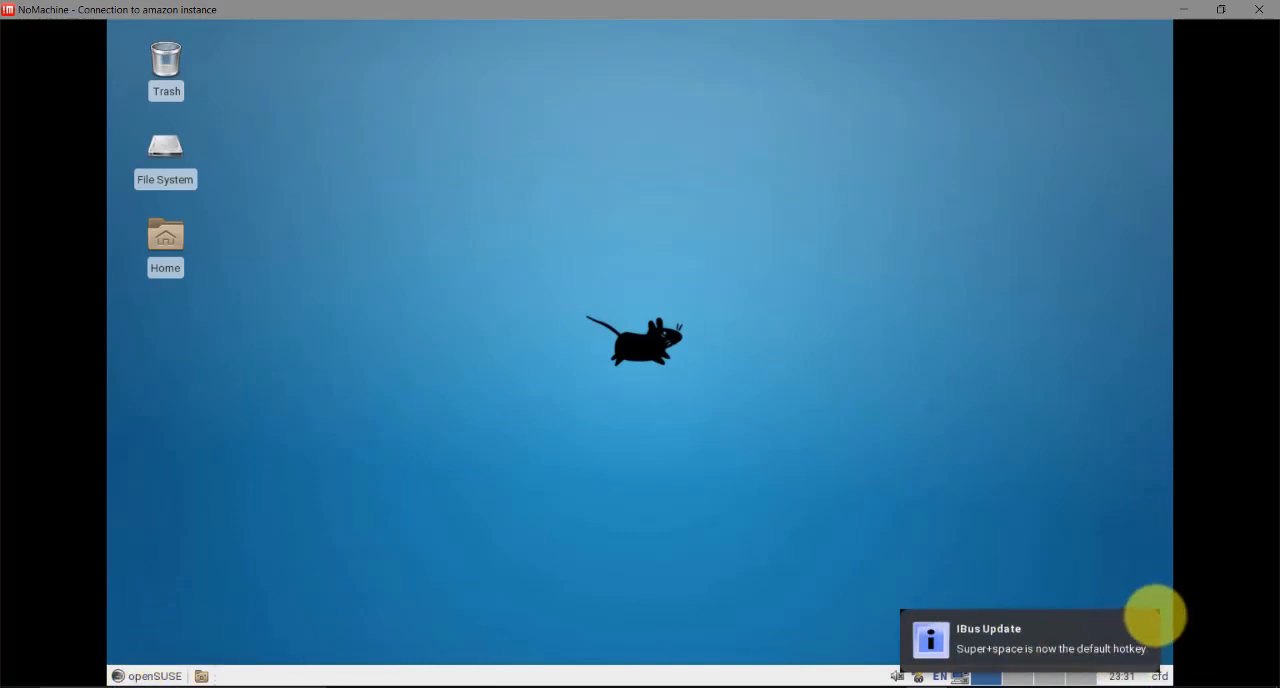
Dismiss the IBus Update and NoMachine notifications, and look through the Internet applications available on the openSUSE desktop
click(1150, 622)
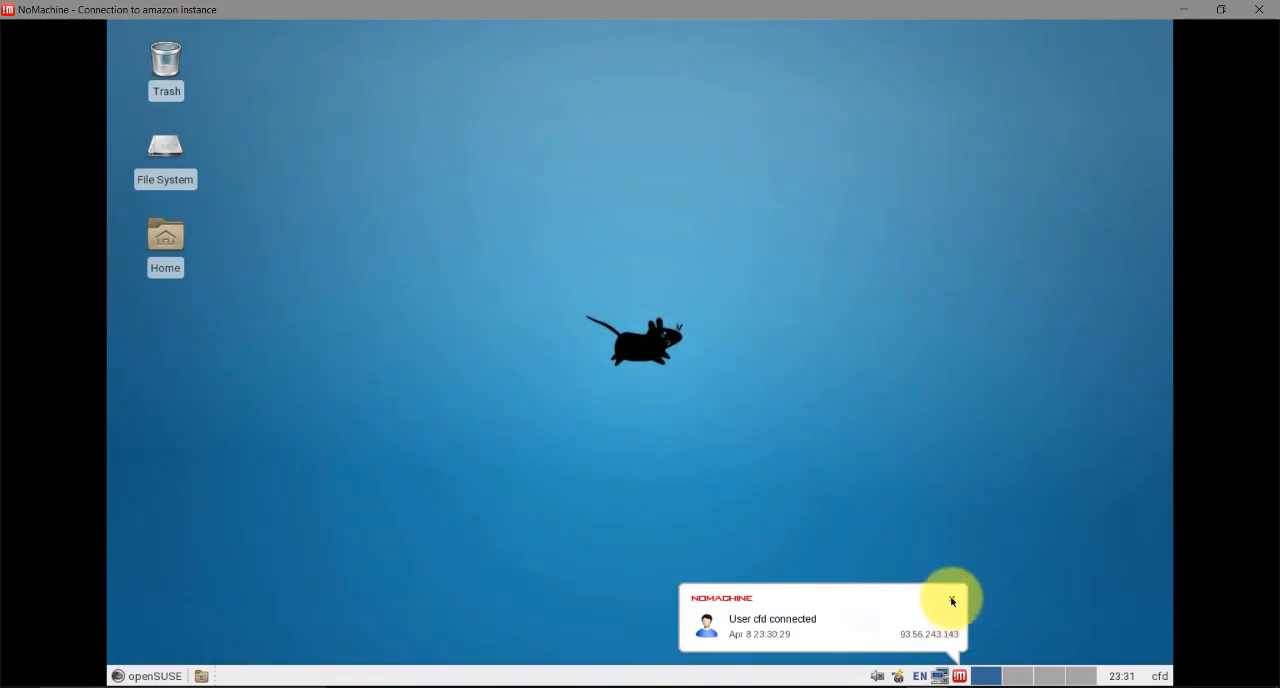
click(951, 598)
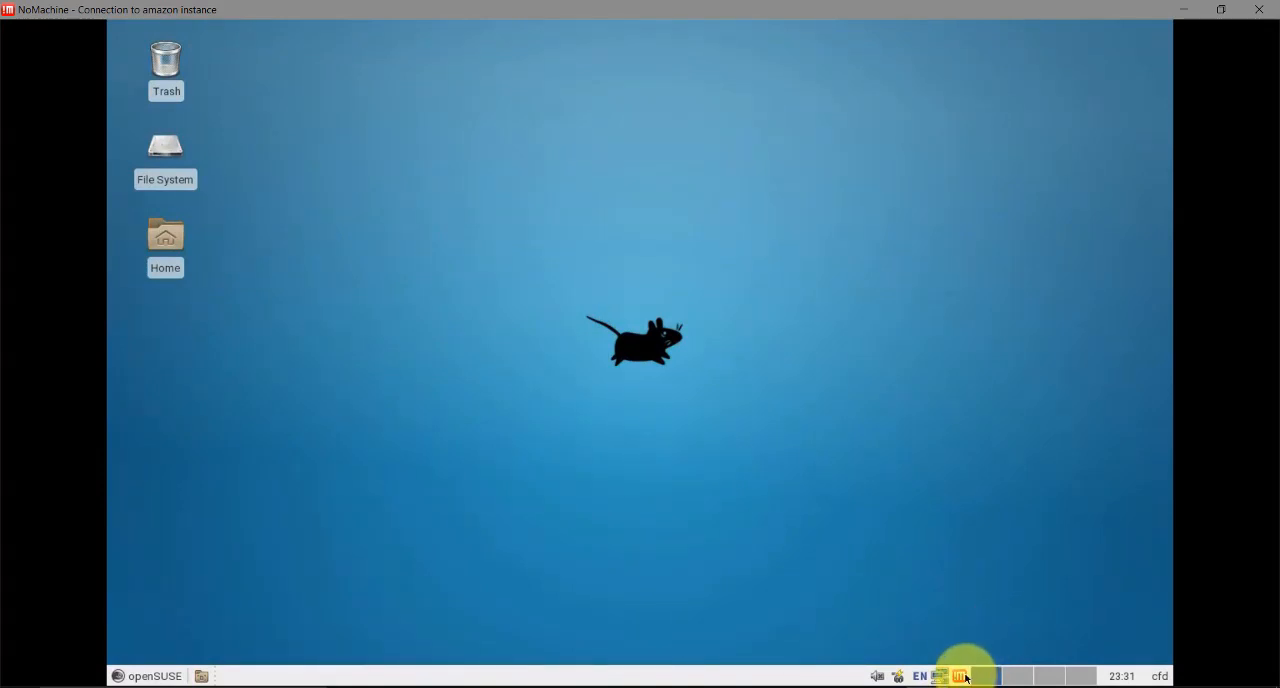
click(155, 676)
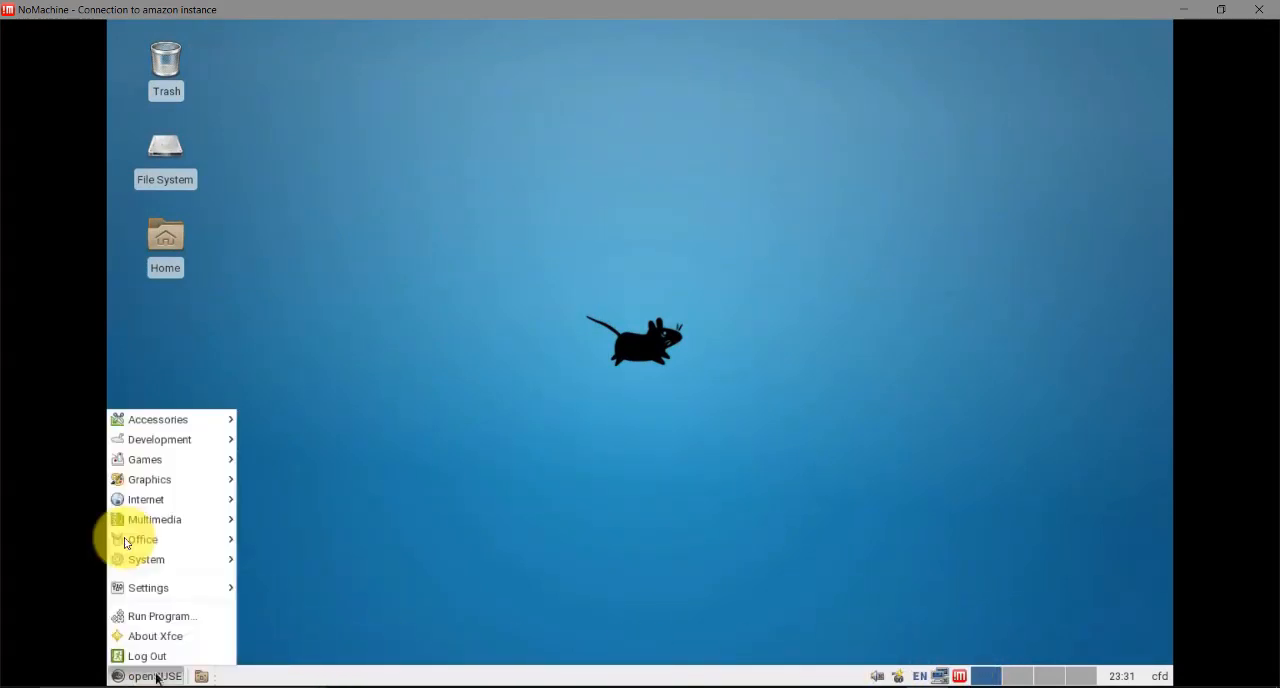
mouse_move(151, 507)
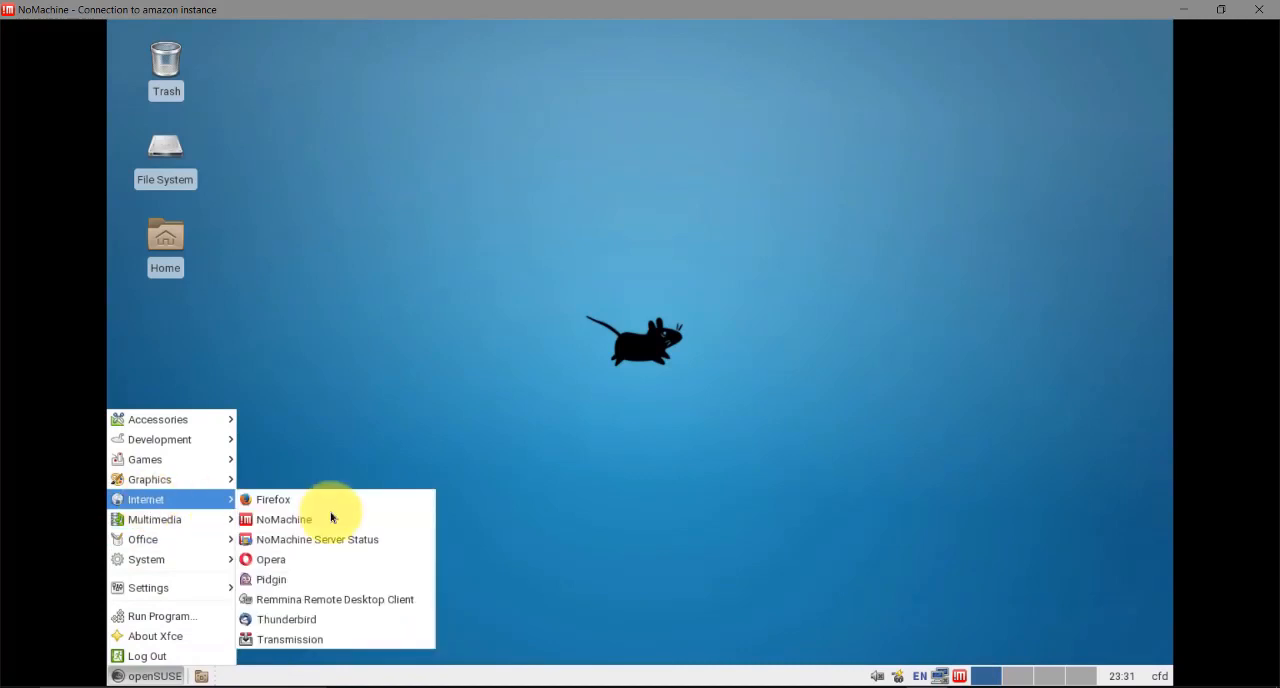
click(264, 404)
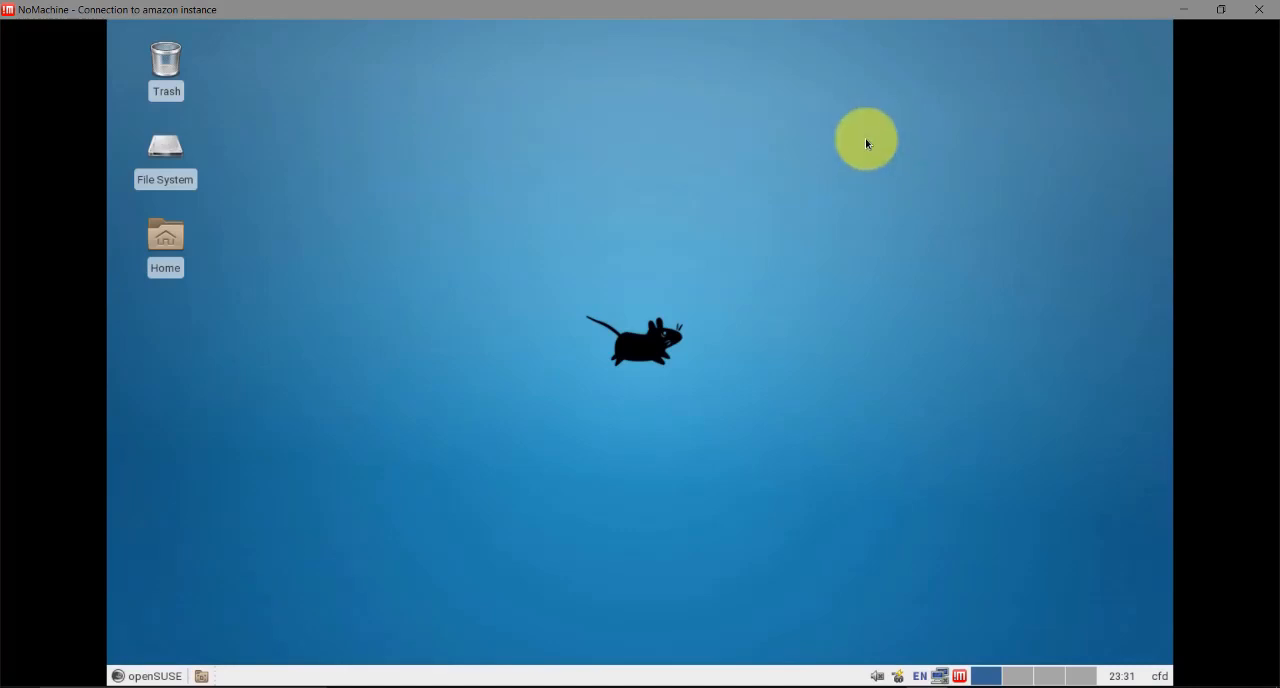
Open a terminal from the desktop and move its window clear of the desktop icons
right_click(698, 103)
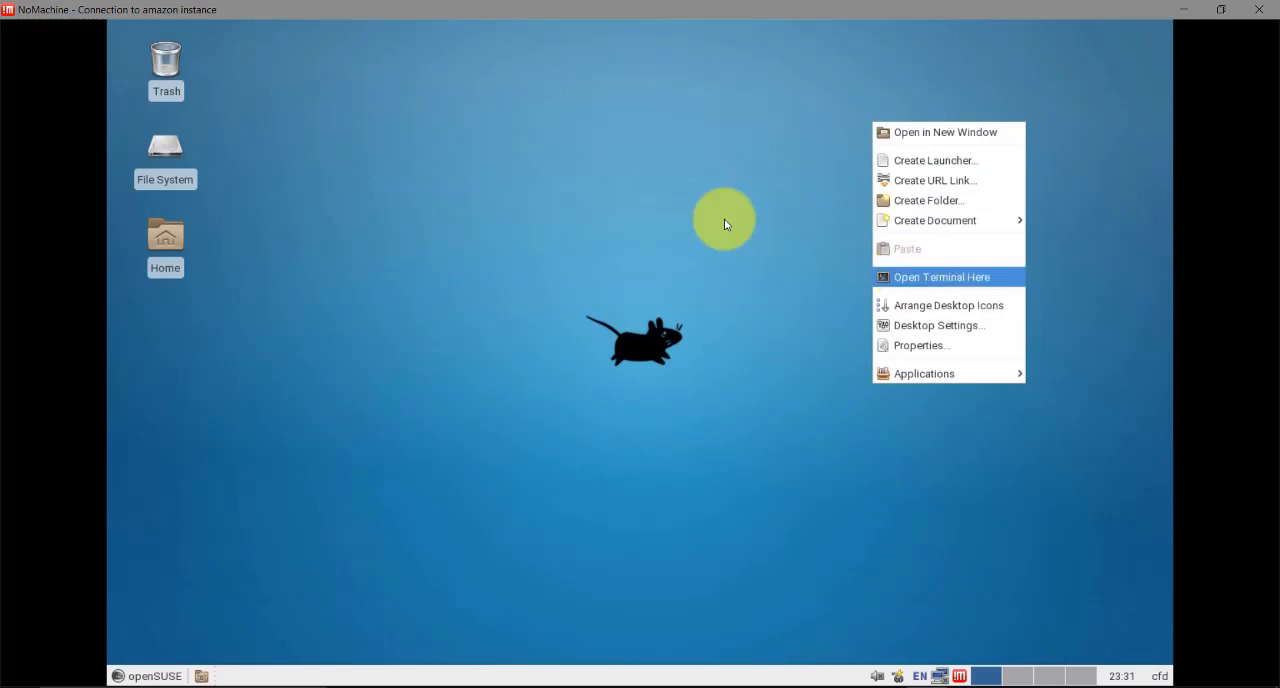
click(901, 276)
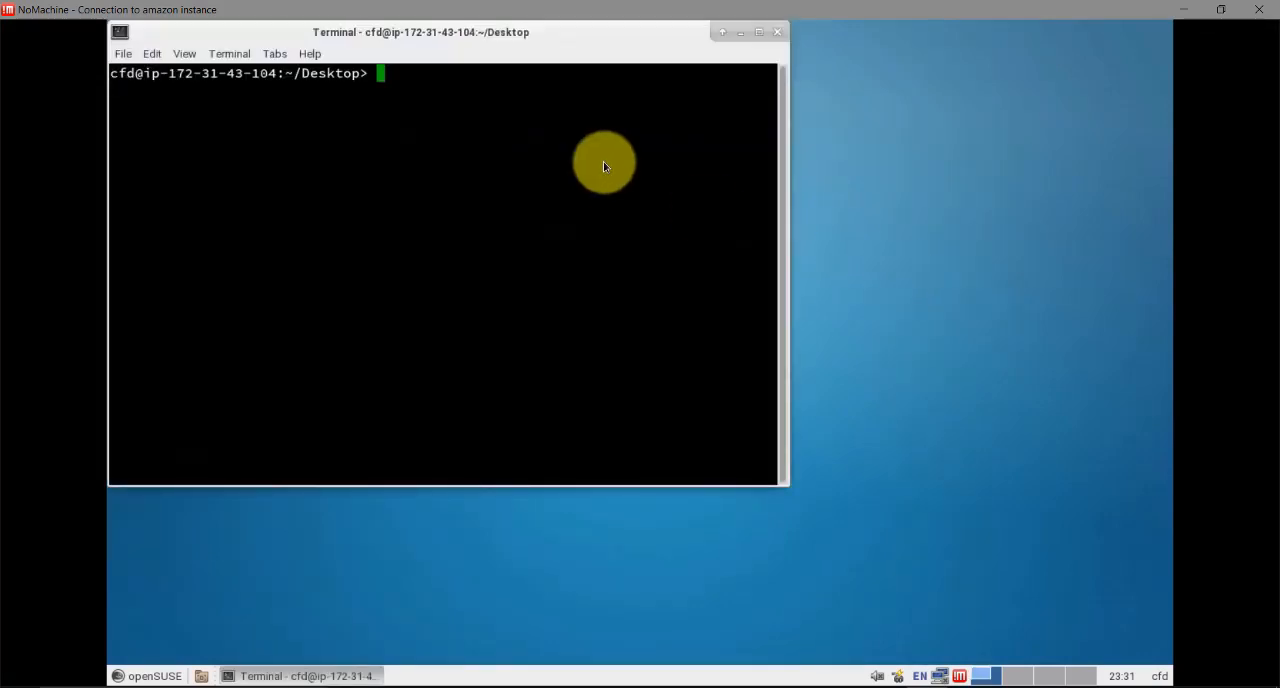
drag(580, 28, 937, 129)
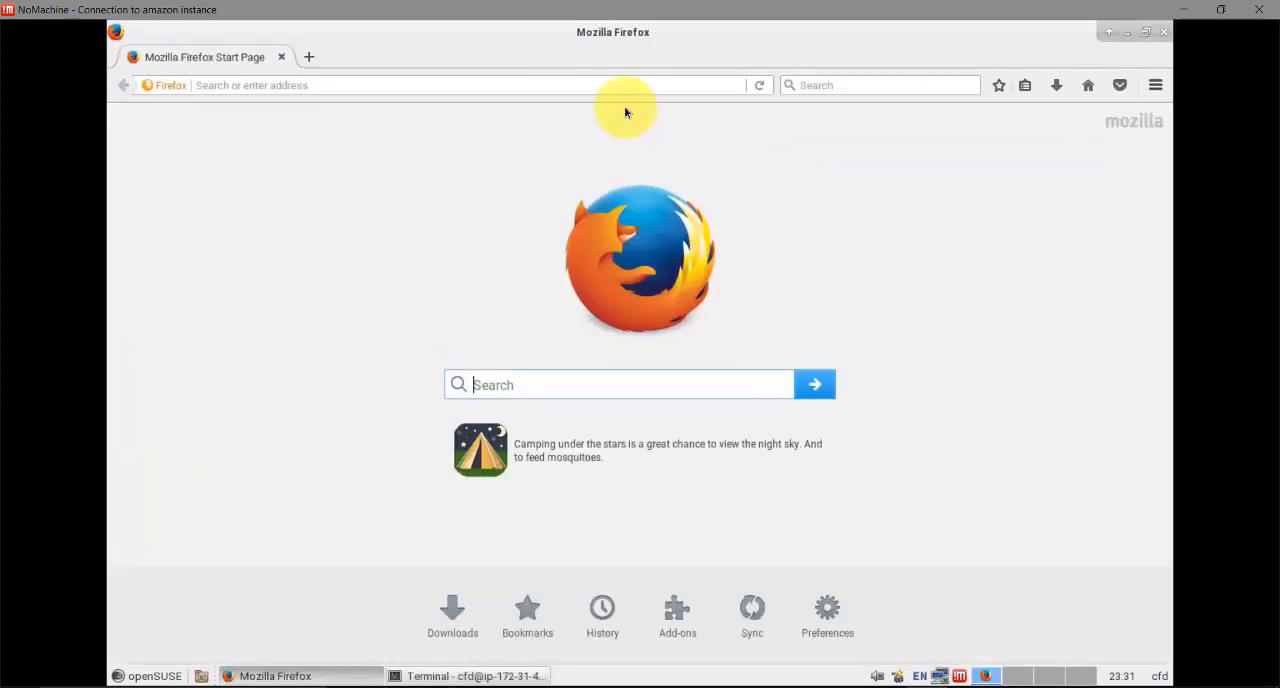
click(463, 68)
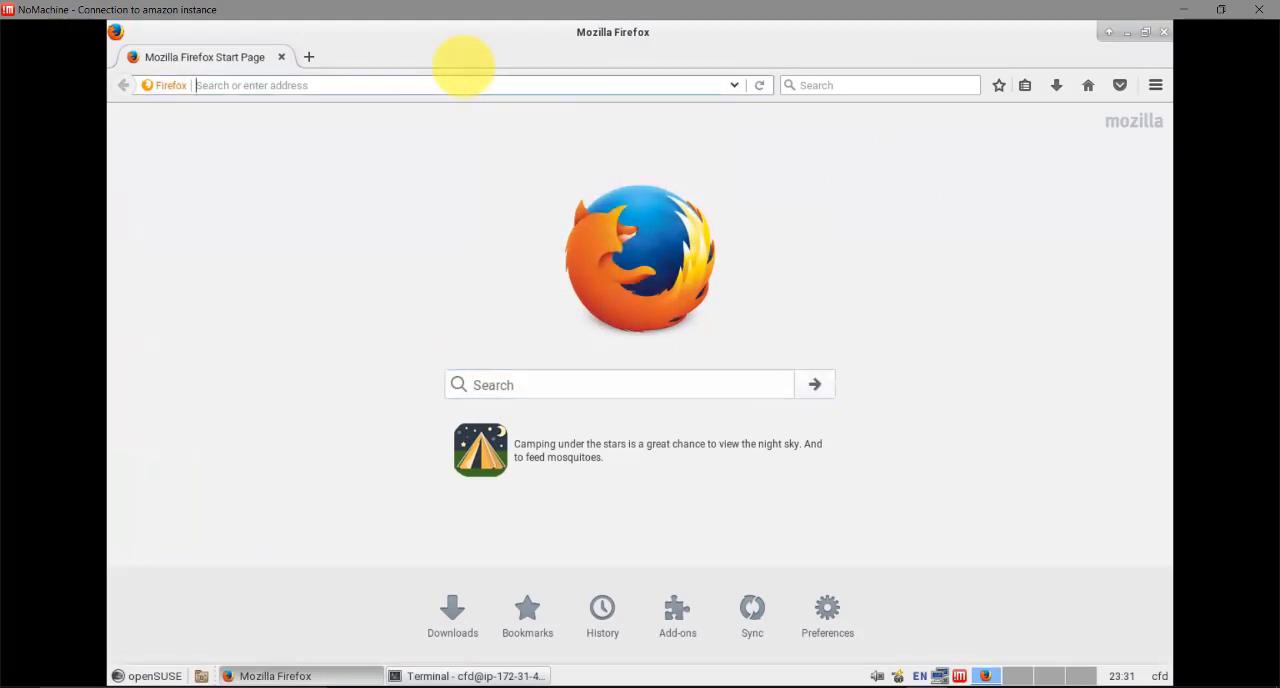
text(www.openf)
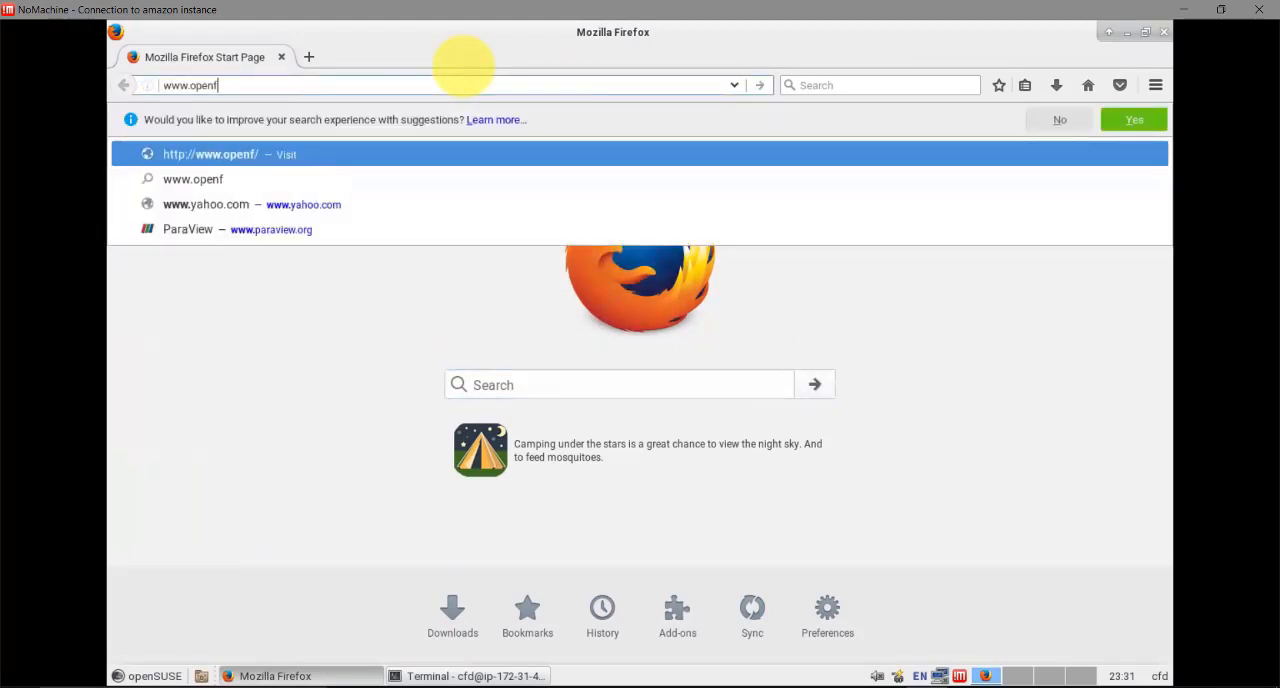
text(oam.com)
key(Return)
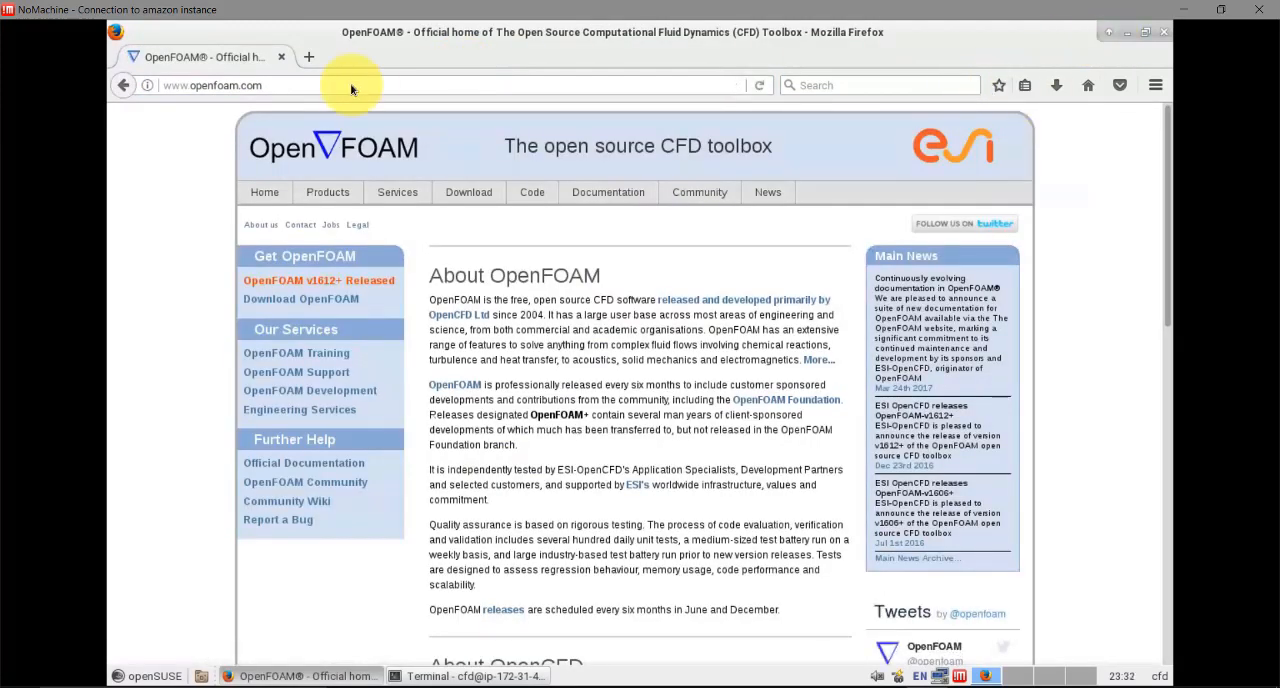
drag(241, 88, 292, 94)
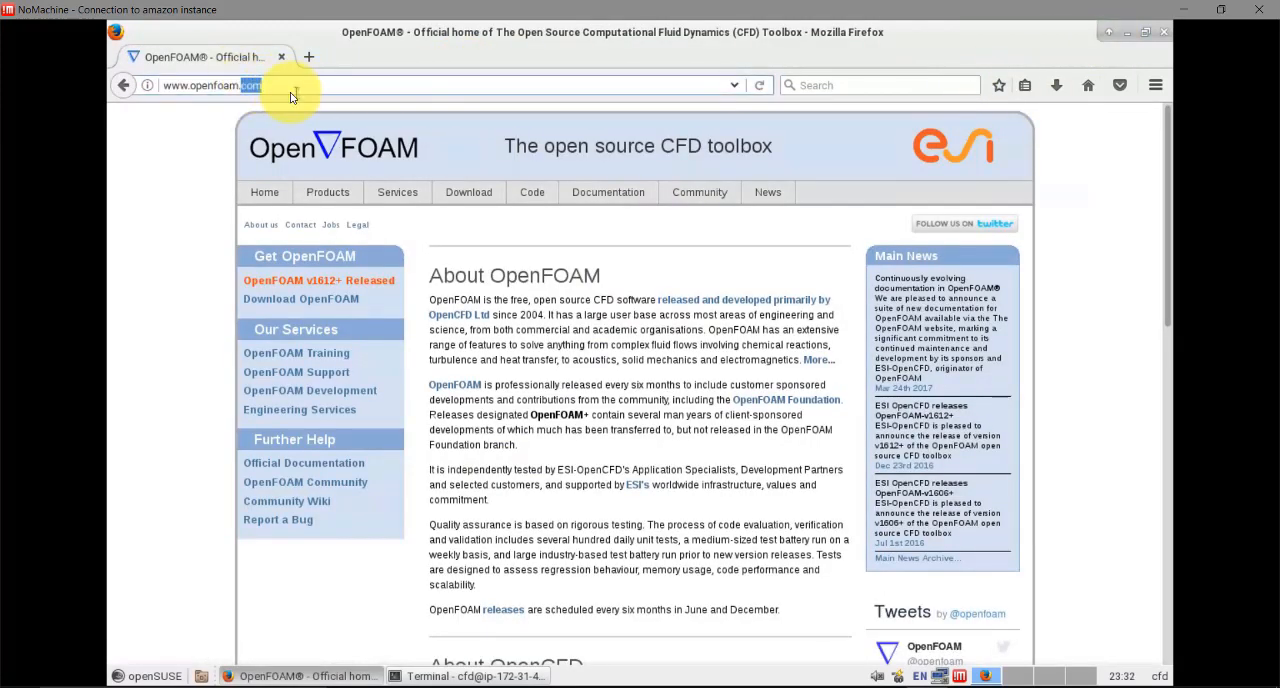
text(org)
key(Return)
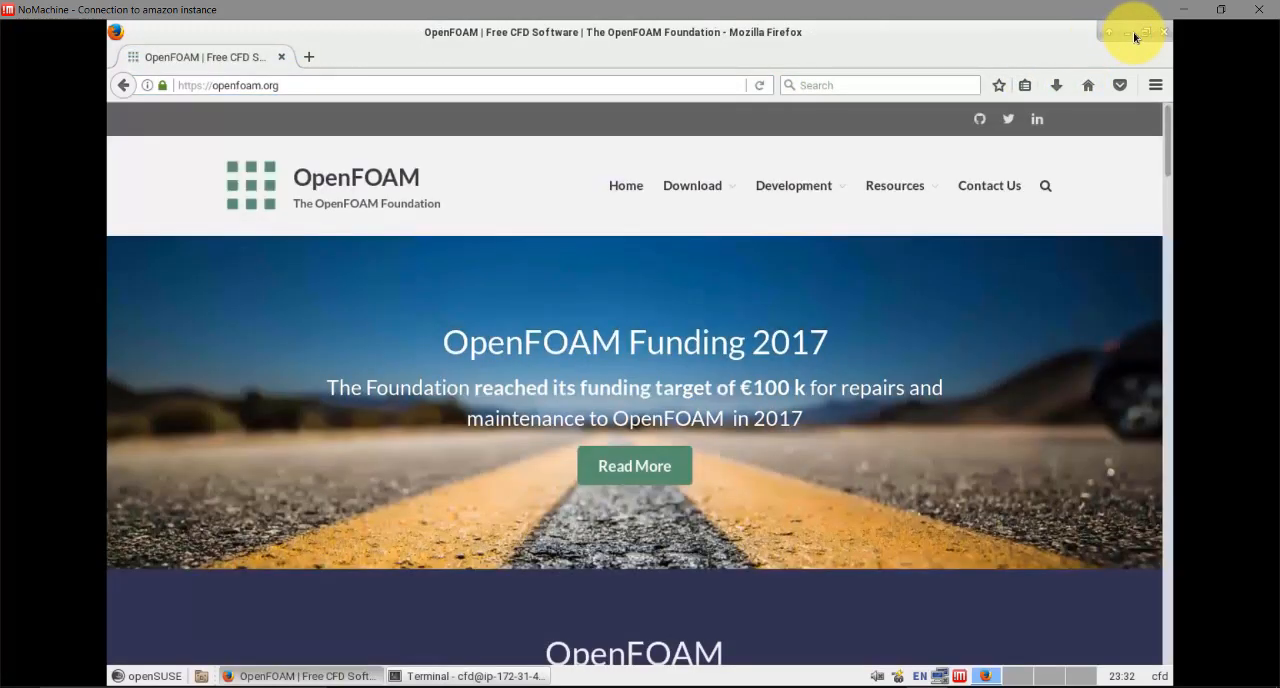
click(1127, 33)
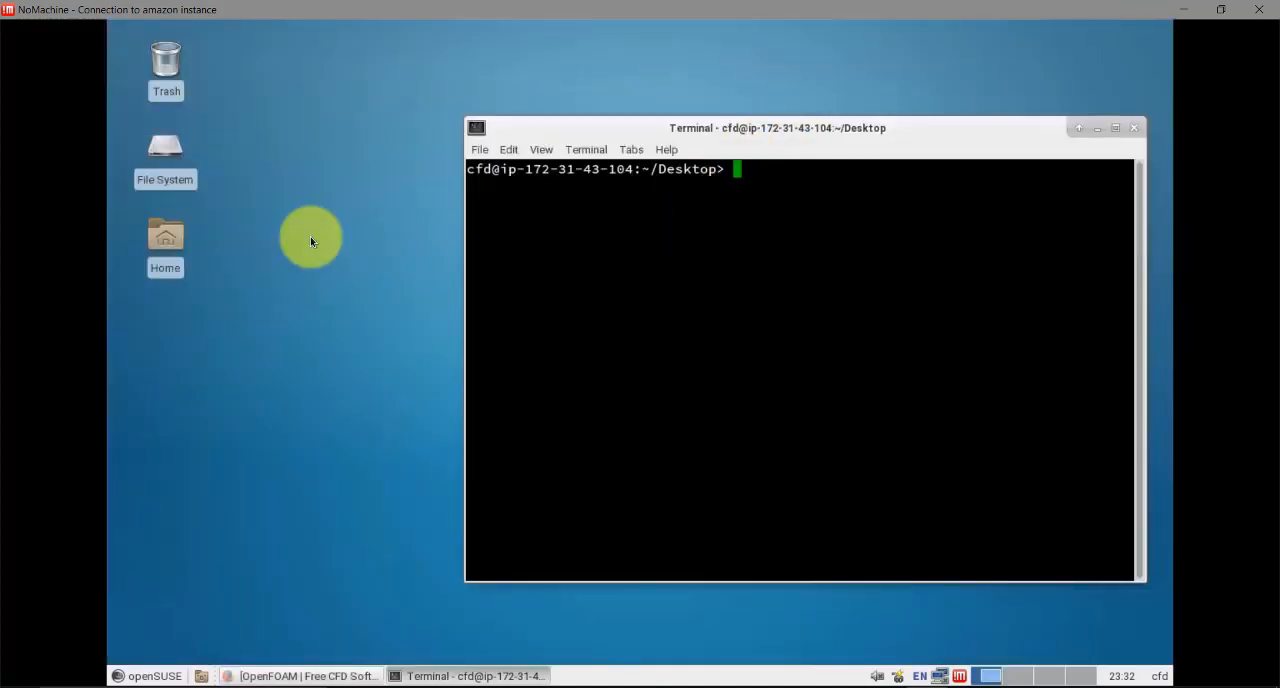
Open README.FIRST from the cfd home folder in Leafpad, read through its instructions, and return to the terminal
click(164, 235)
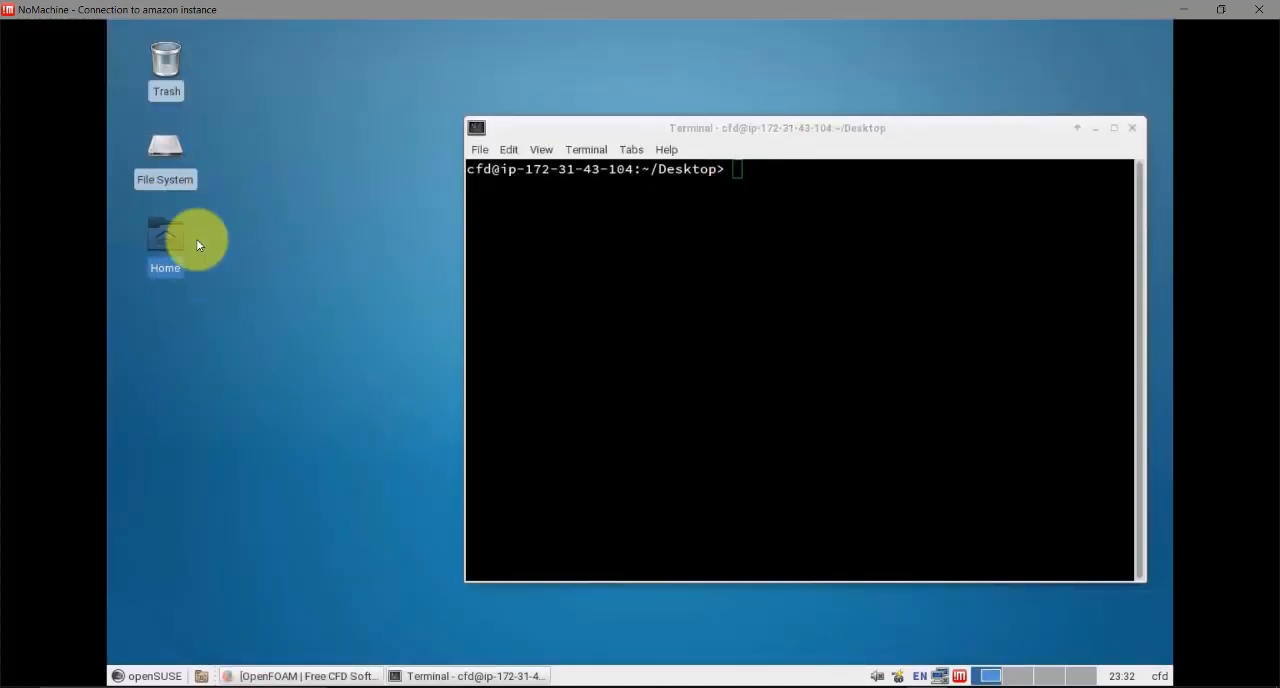
double_click(170, 246)
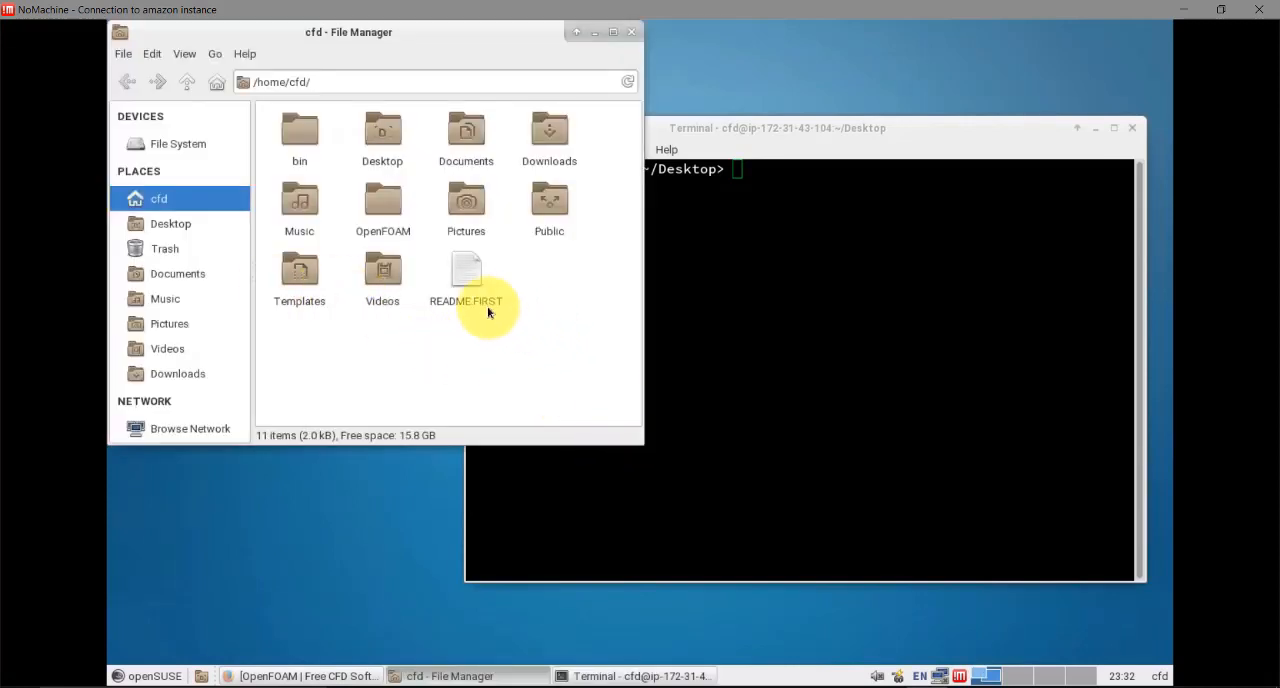
right_click(464, 273)
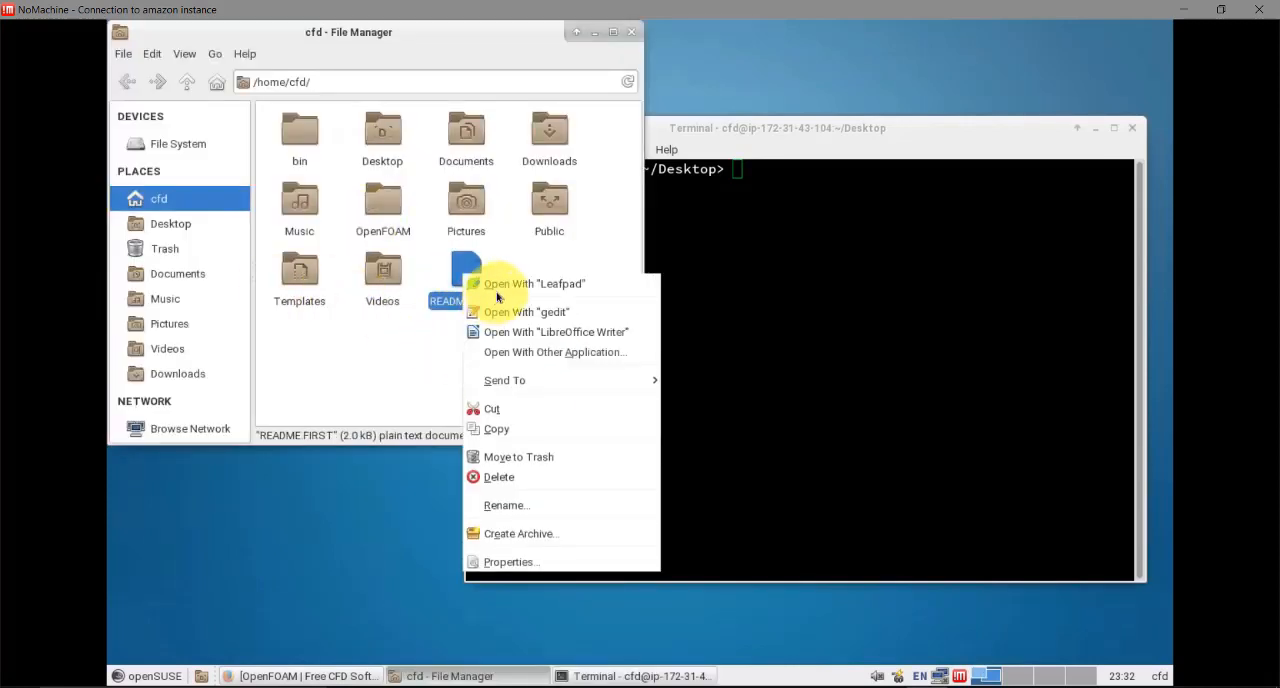
click(510, 284)
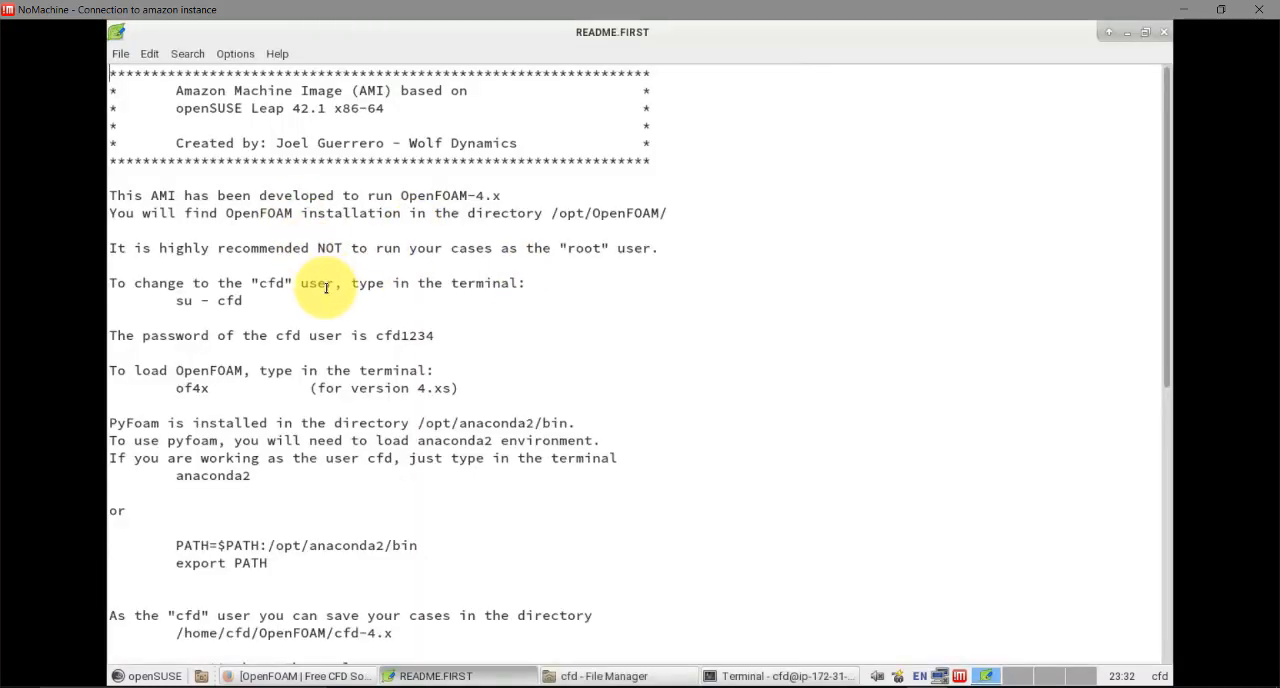
scroll(463, 345, down, 3)
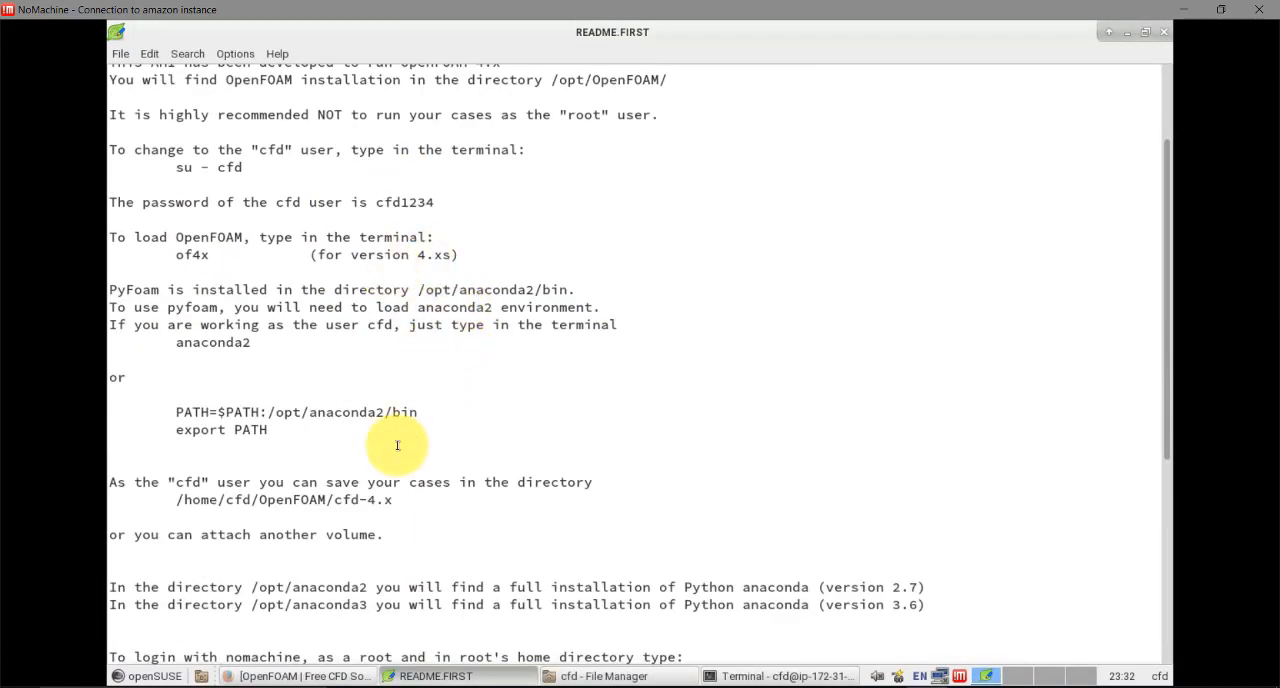
scroll(397, 445, down, 7)
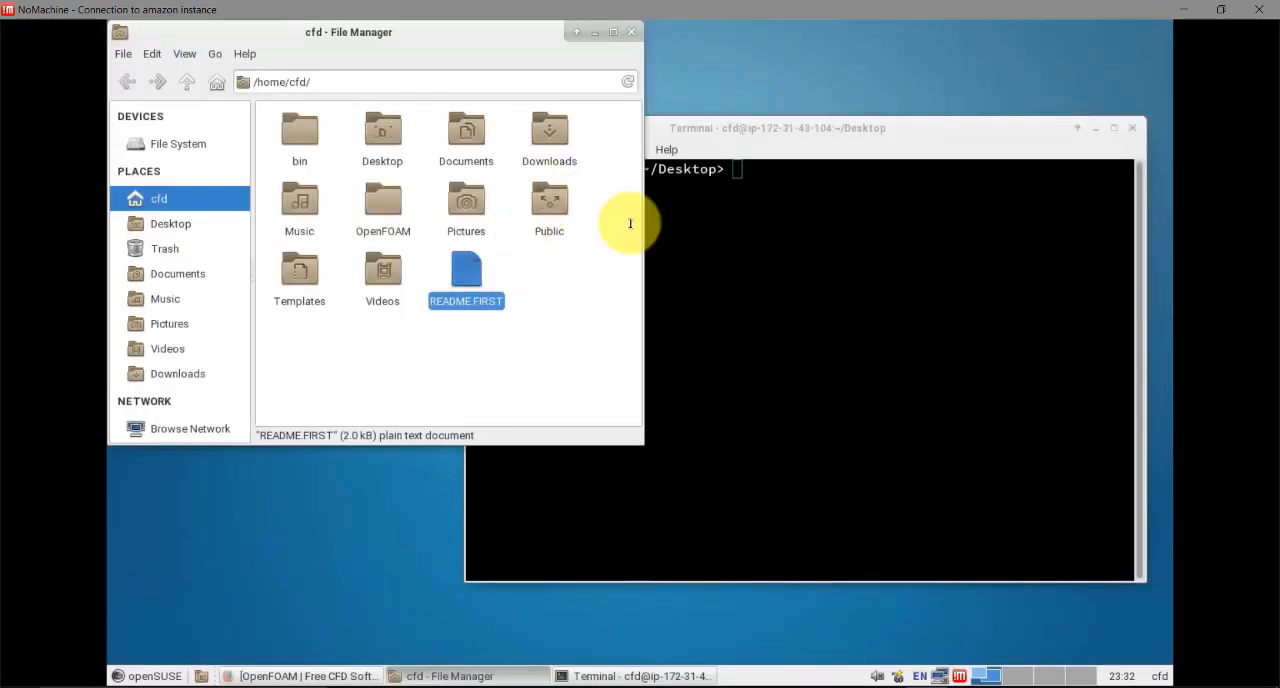
click(630, 223)
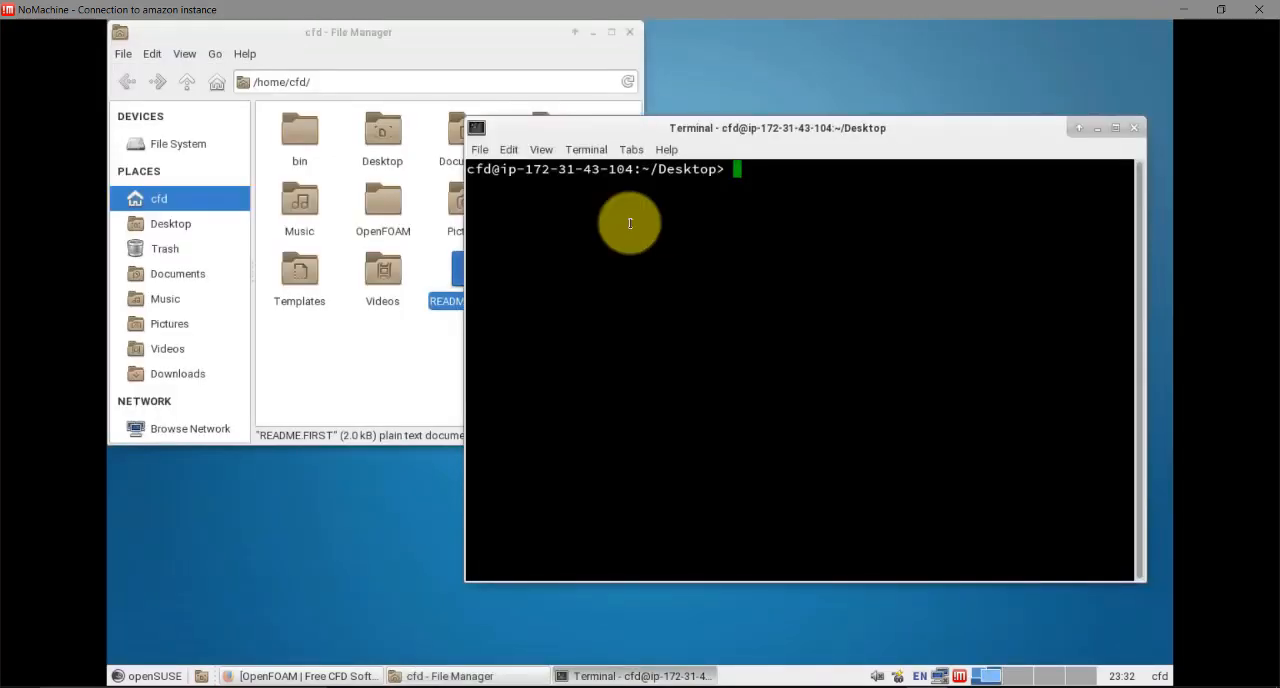
Go to the home directory in the terminal, load OpenFOAM with of4x, and maximize the terminal window
text(cd)
key(Return)
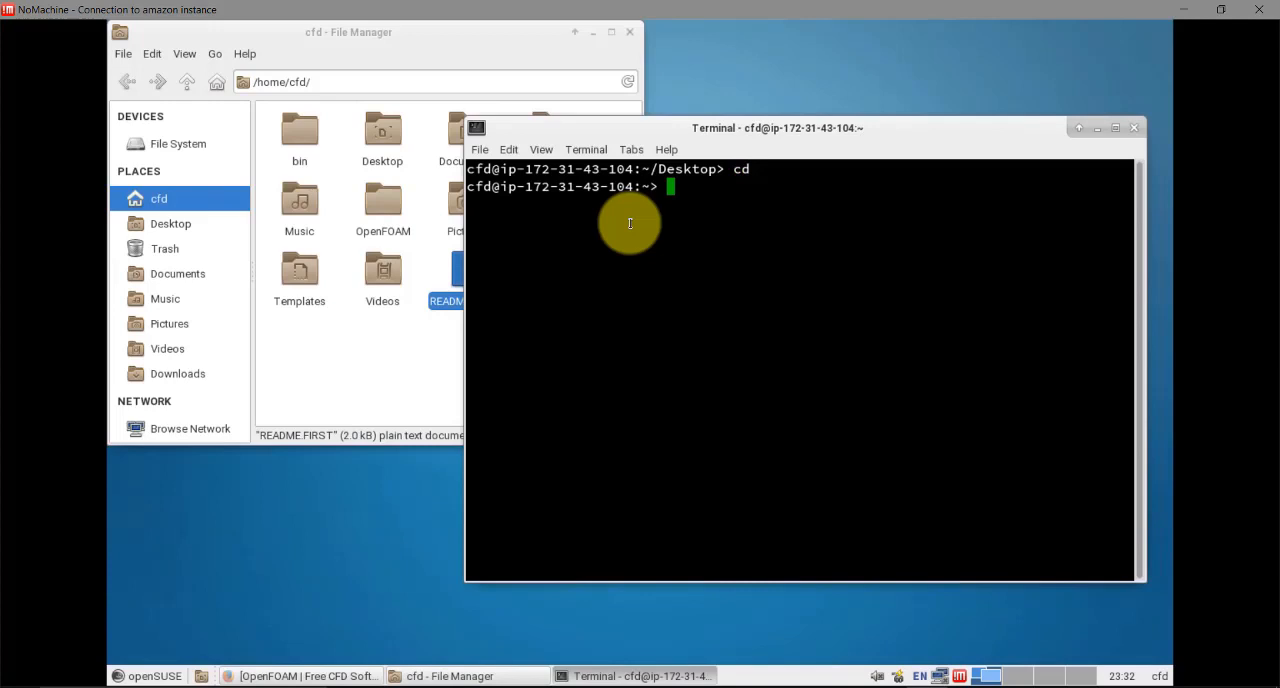
text(of4x)
key(Return)
click(1115, 128)
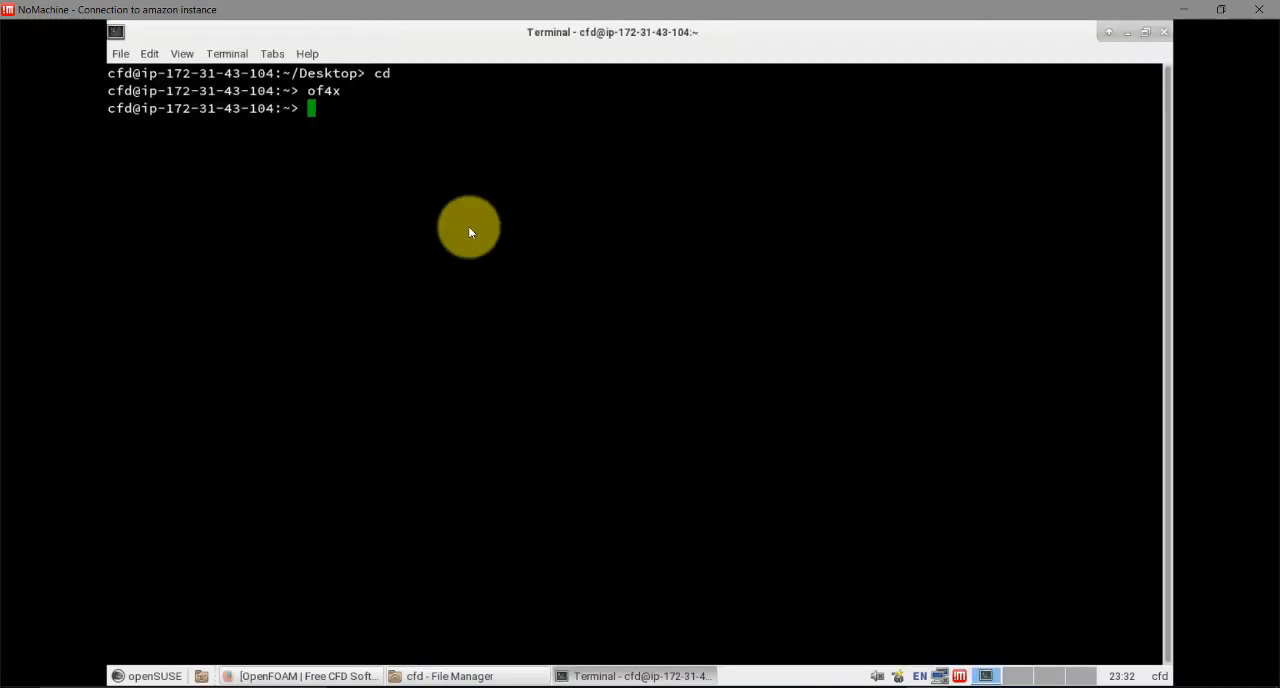
List the home directory contents, load the anaconda3 environment in the terminal, and list the directory again
text(ls)
key(Return)
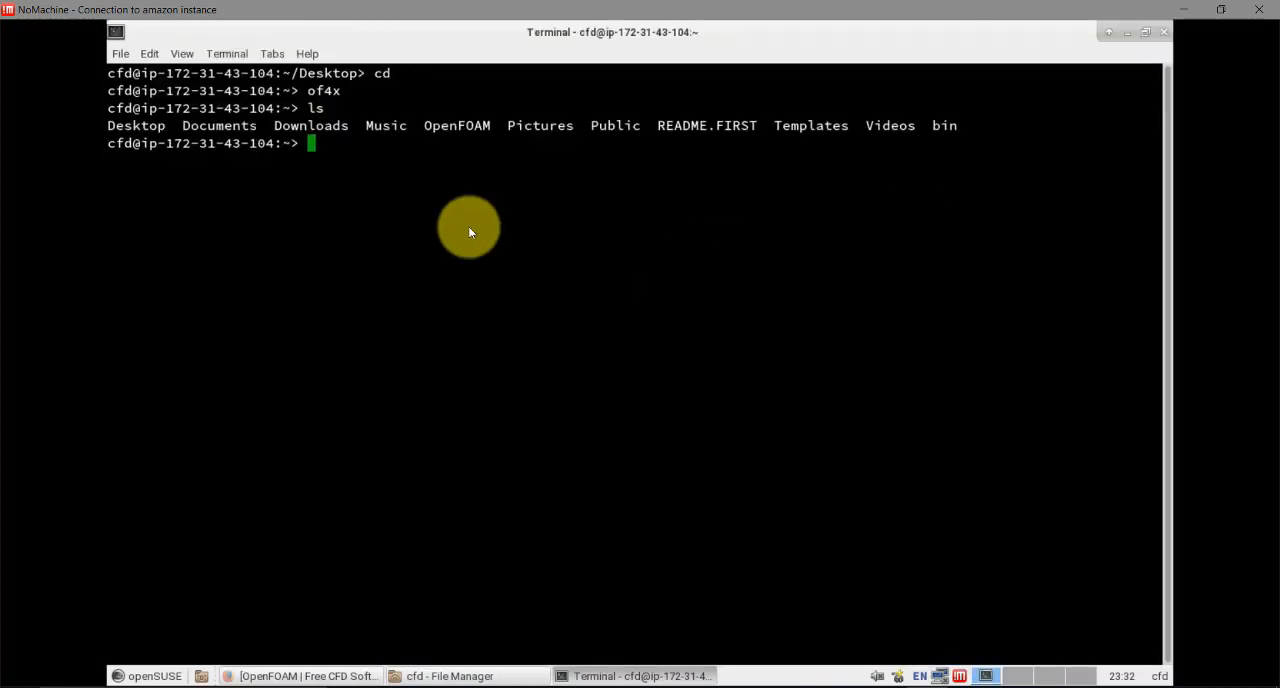
text(anaconda)
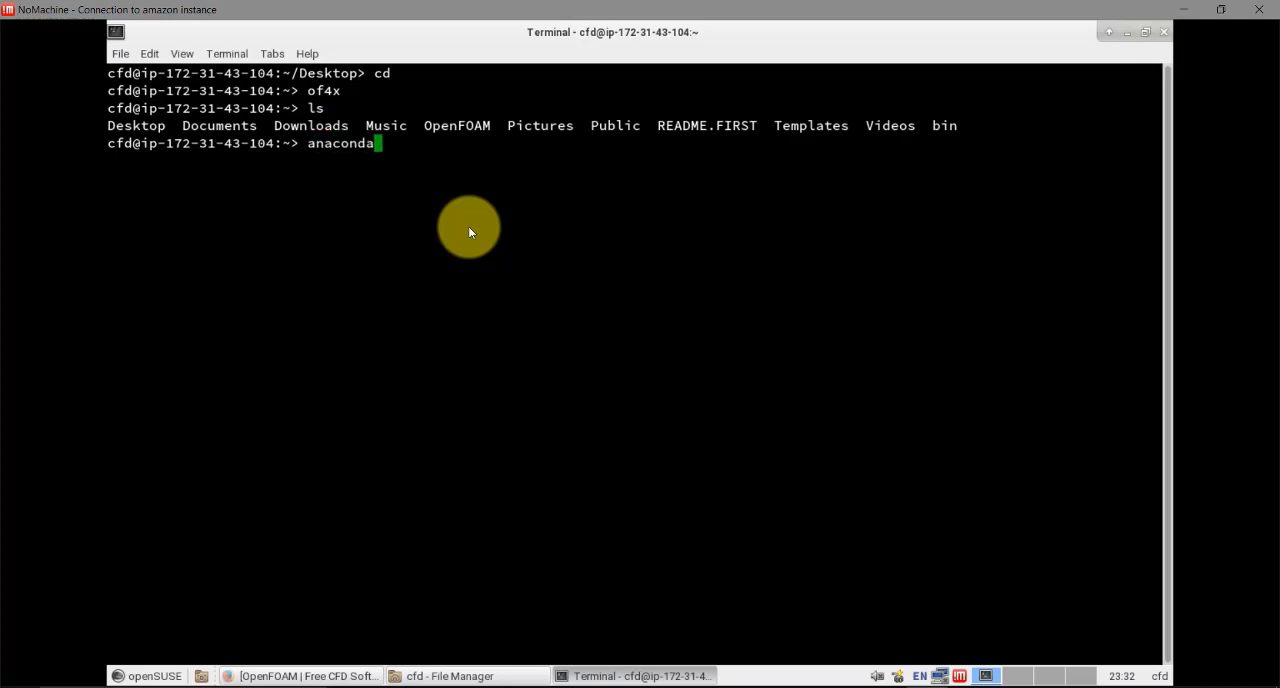
text(3)
key(Return)
text(ls)
key(Return)
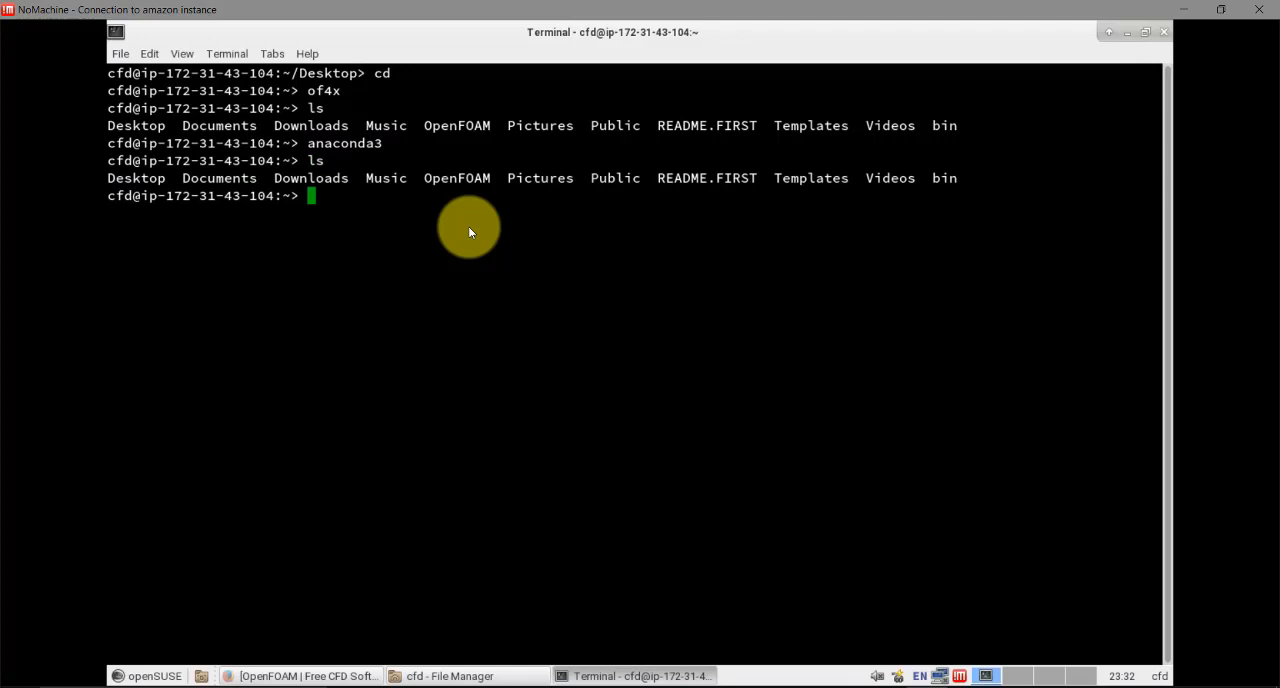
Go to the OpenFOAM run directory with run, enter its tutorials folder, and list the contents
text(run)
key(Return)
text(ls)
key(Return)
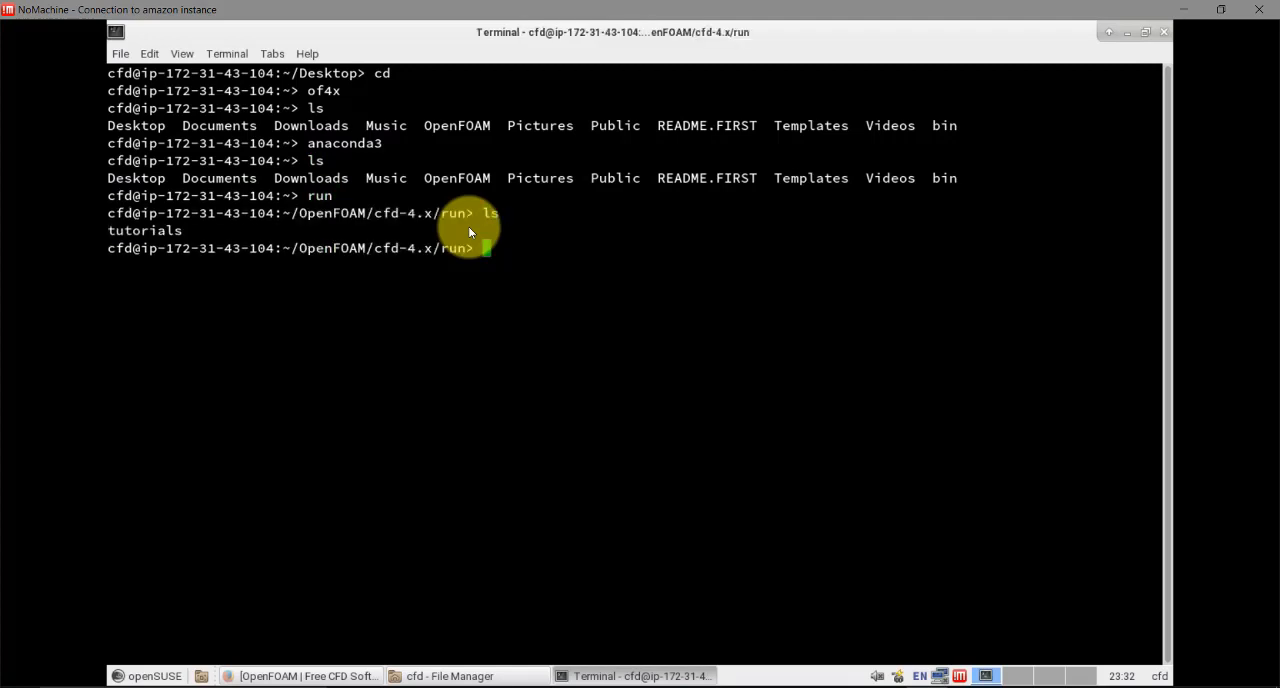
text(cd tu)
key(Tab)
key(Return)
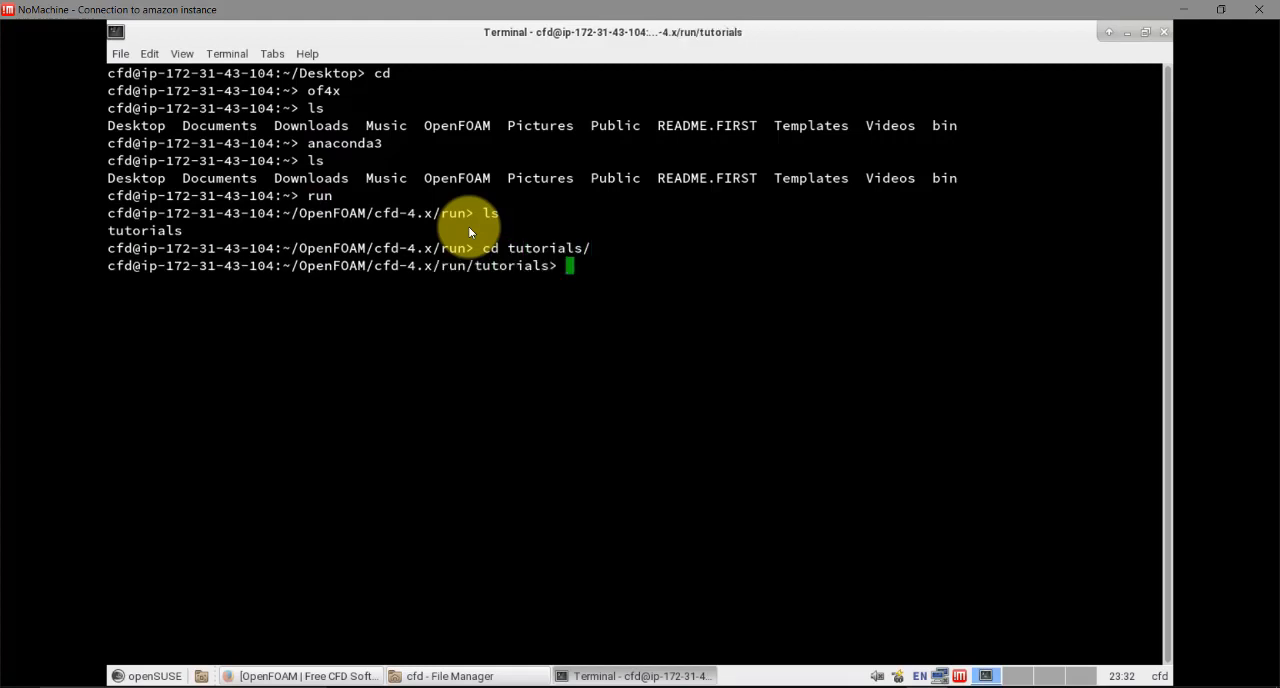
text(ls)
key(Return)
Change into the incompressible tutorials folder and list its contents
text(cd )
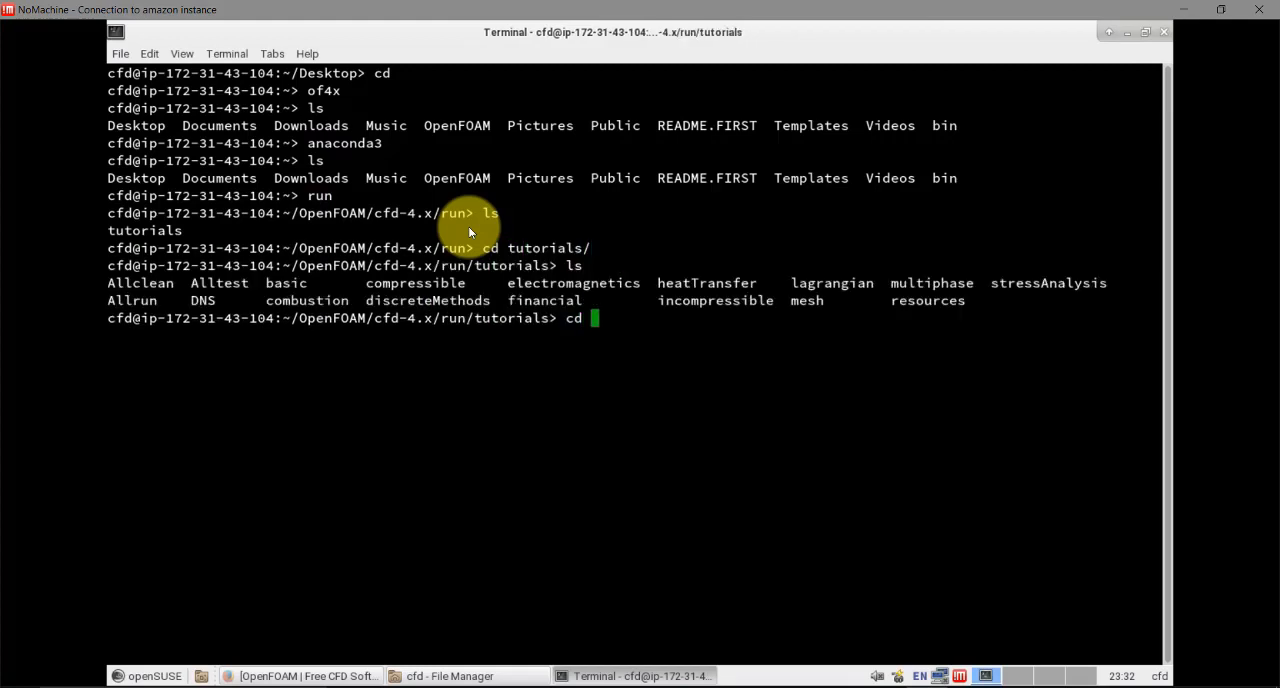
text(inc)
key(Tab)
key(Return)
text(ls)
key(Return)
Change into the icoFoam solver folder and list its tutorial cases
text(cd )
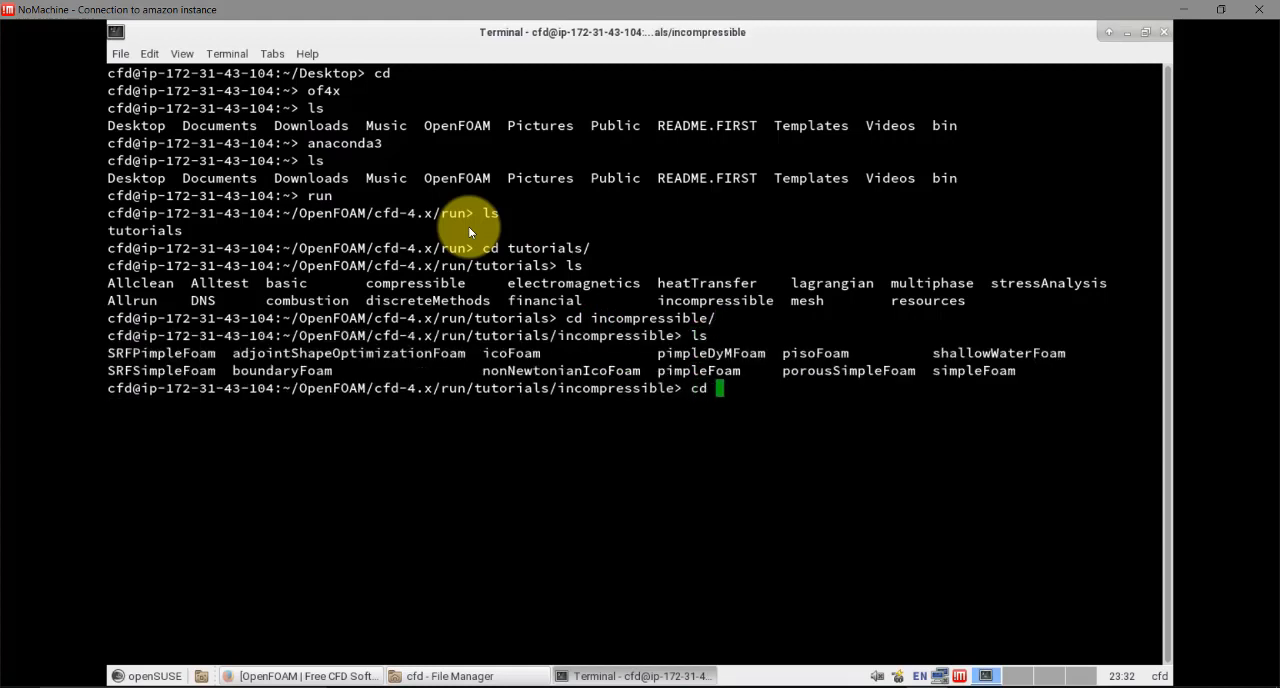
text(ico)
key(Tab)
key(Return)
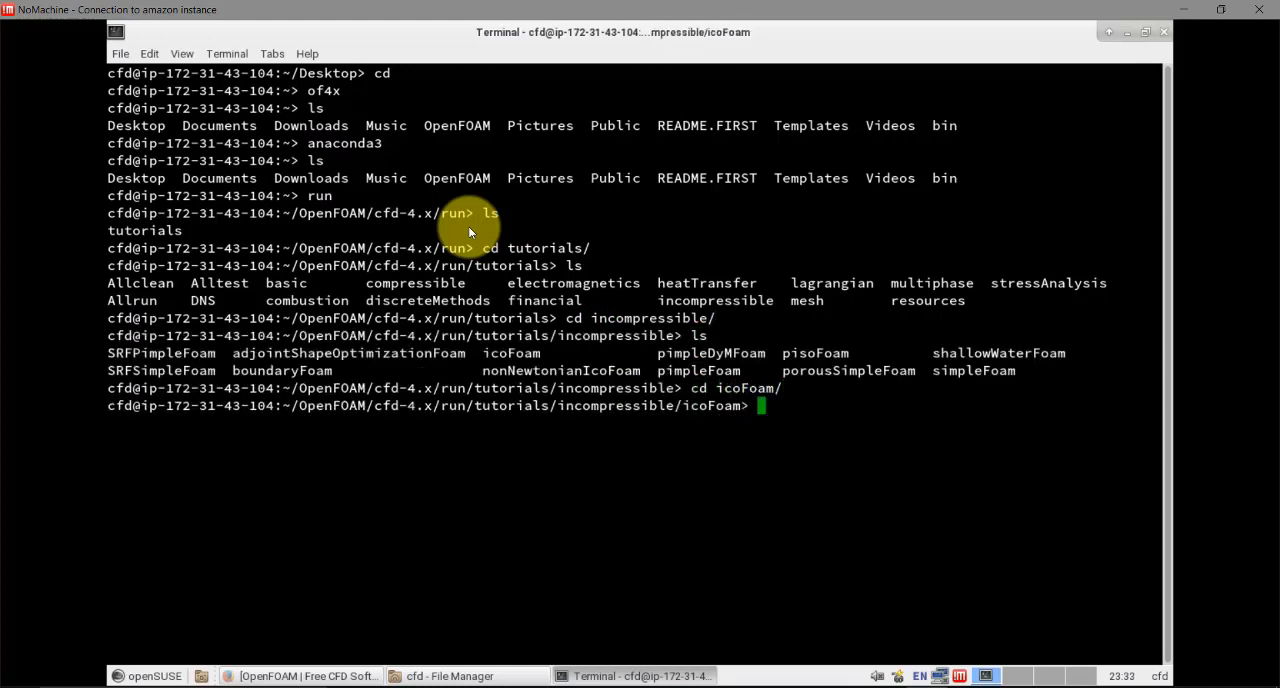
text(ls)
key(Return)
Enter the cavity folder and its nested cavity case folder, listing the contents of each
text(cd ca)
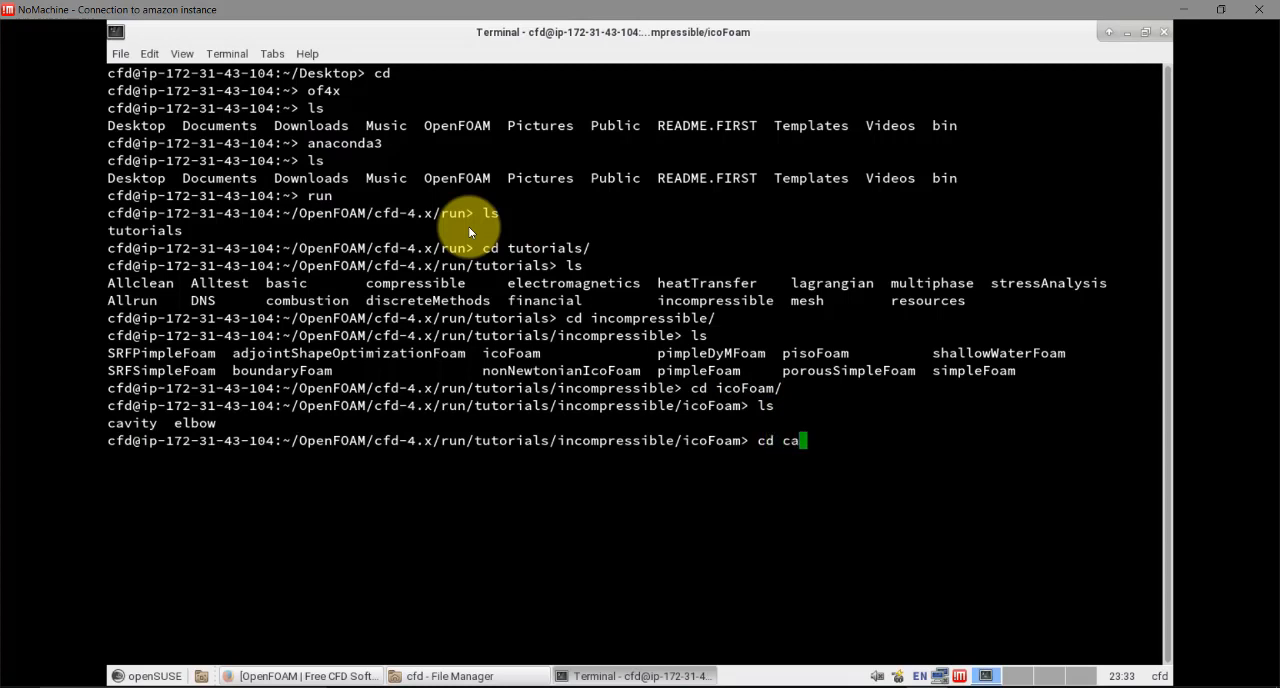
key(Tab)
key(Return)
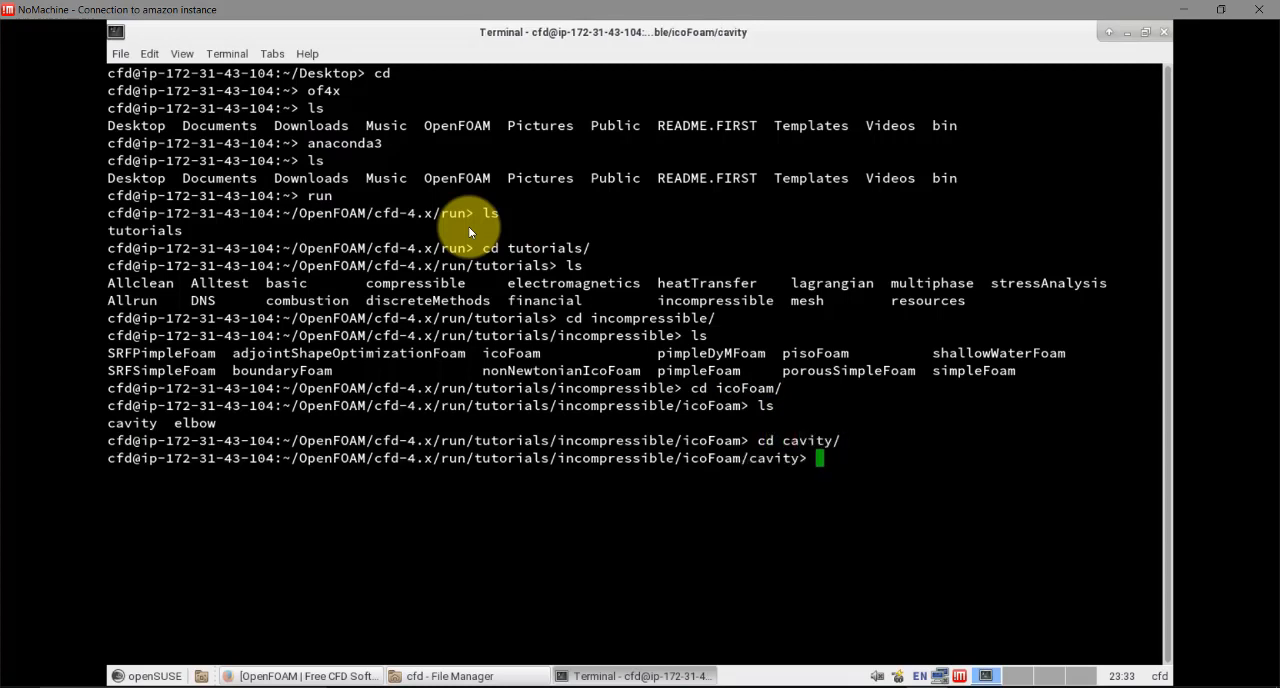
text(ls)
key(Return)
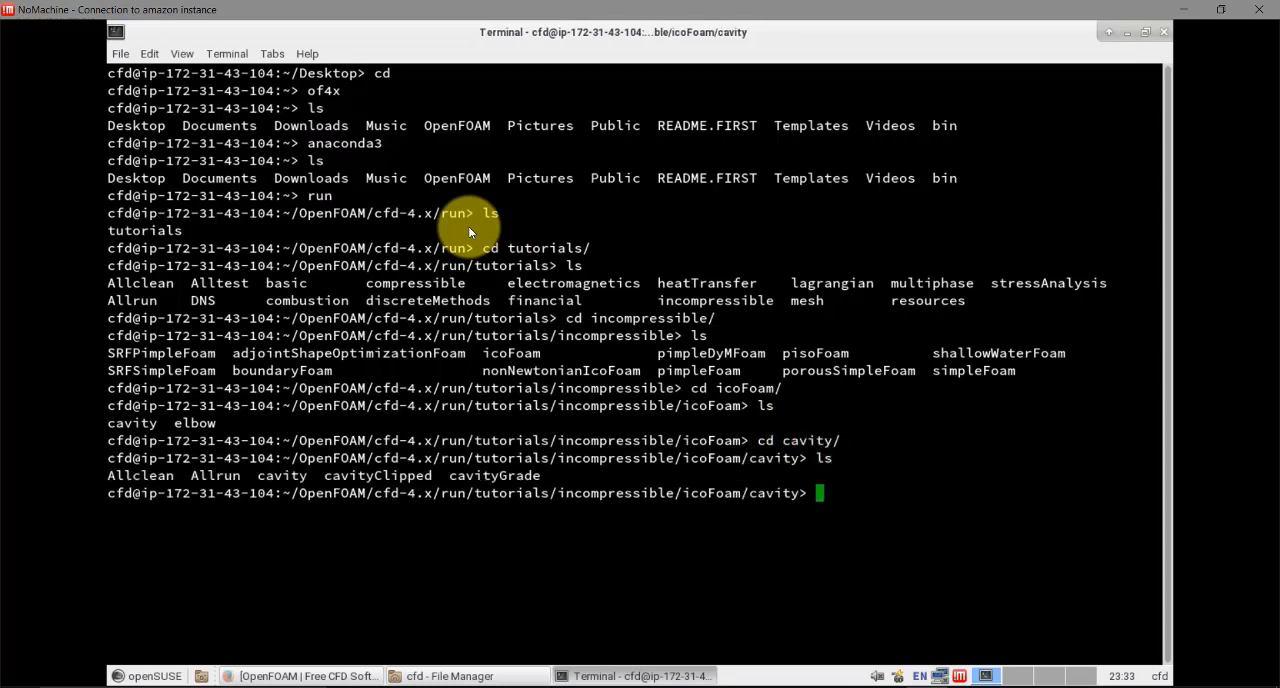
text(cd cavity)
key(Return)
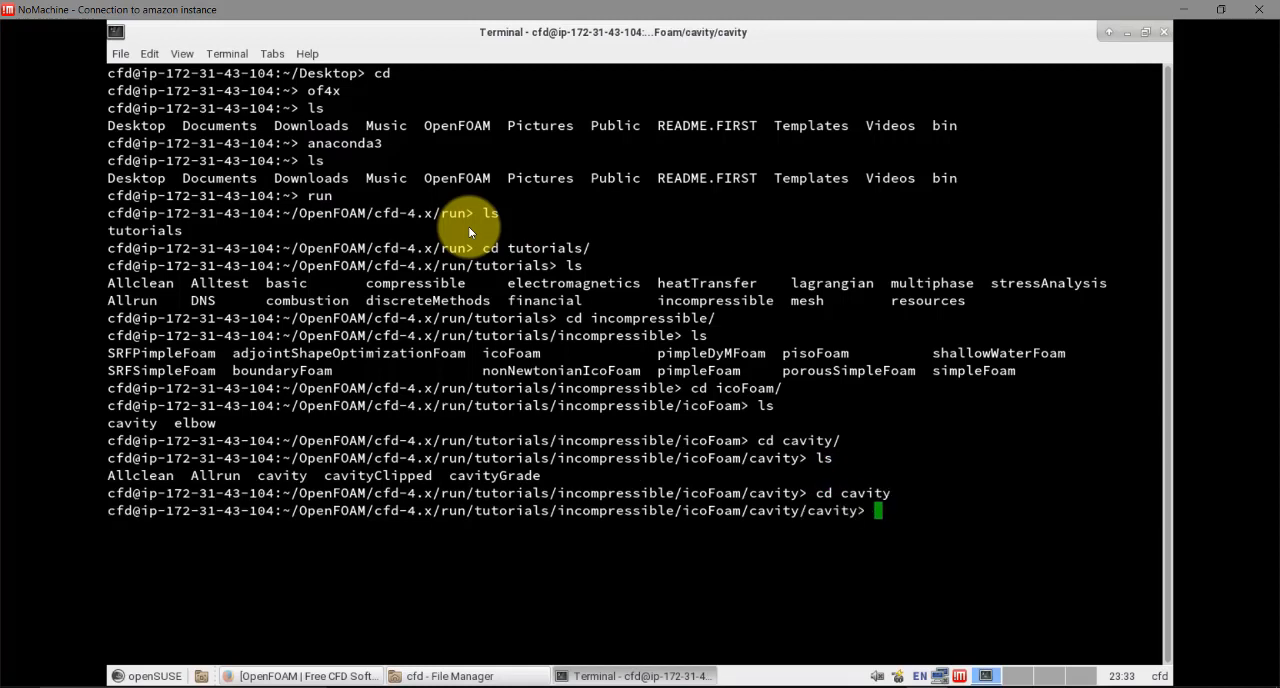
text(ls)
key(Return)
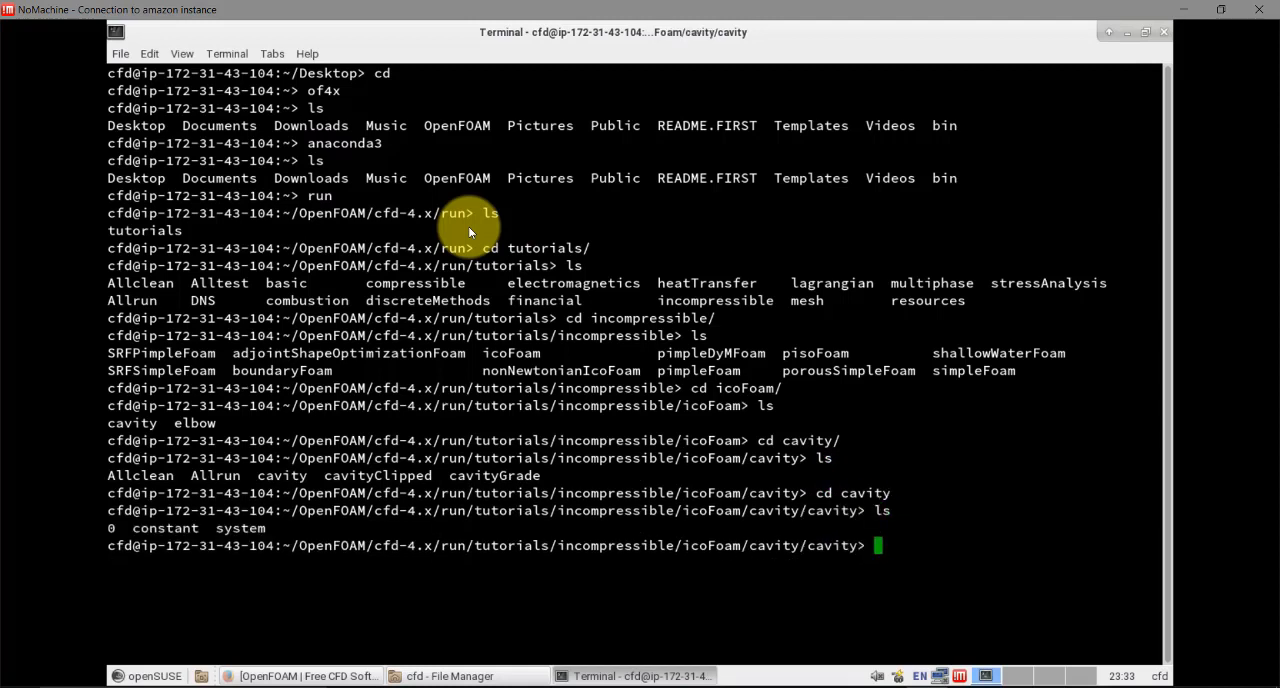
Generate the mesh for the cavity case with blockMesh
text(blockMesh)
key(Return)
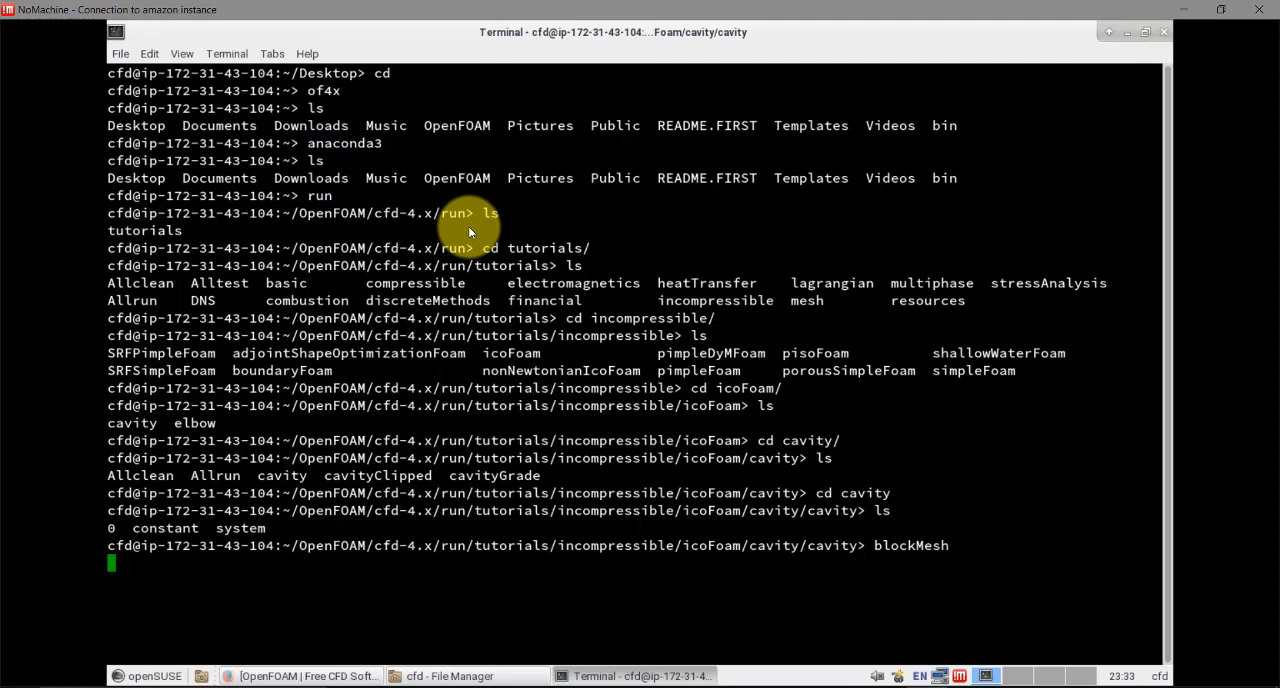
key(Return)
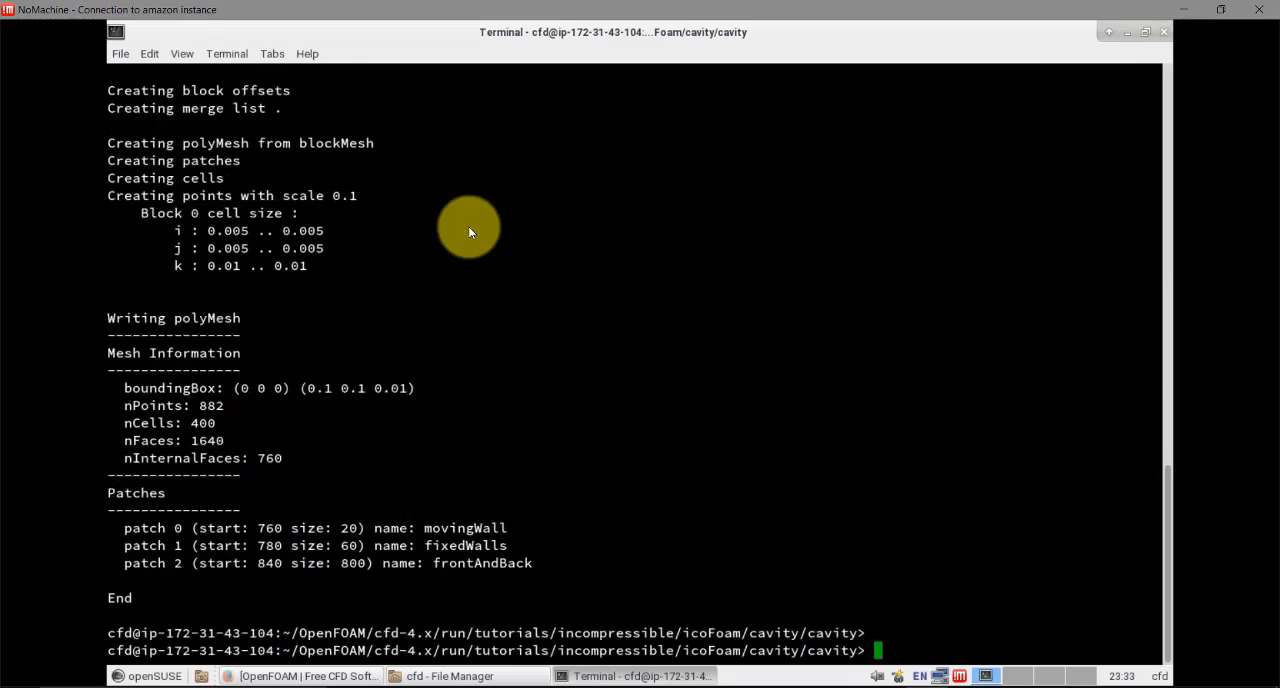
Decompose the cavity case for parallel running with decomposePar and list the case folder
text(decomposePar)
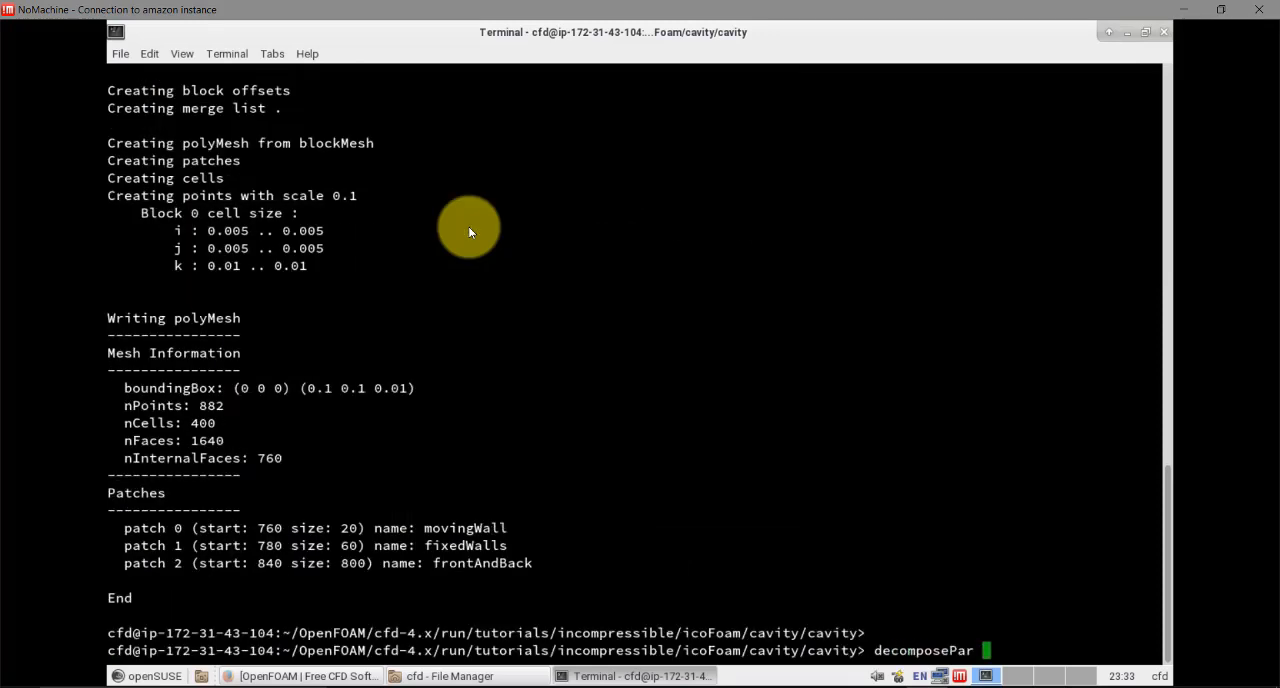
key(Return)
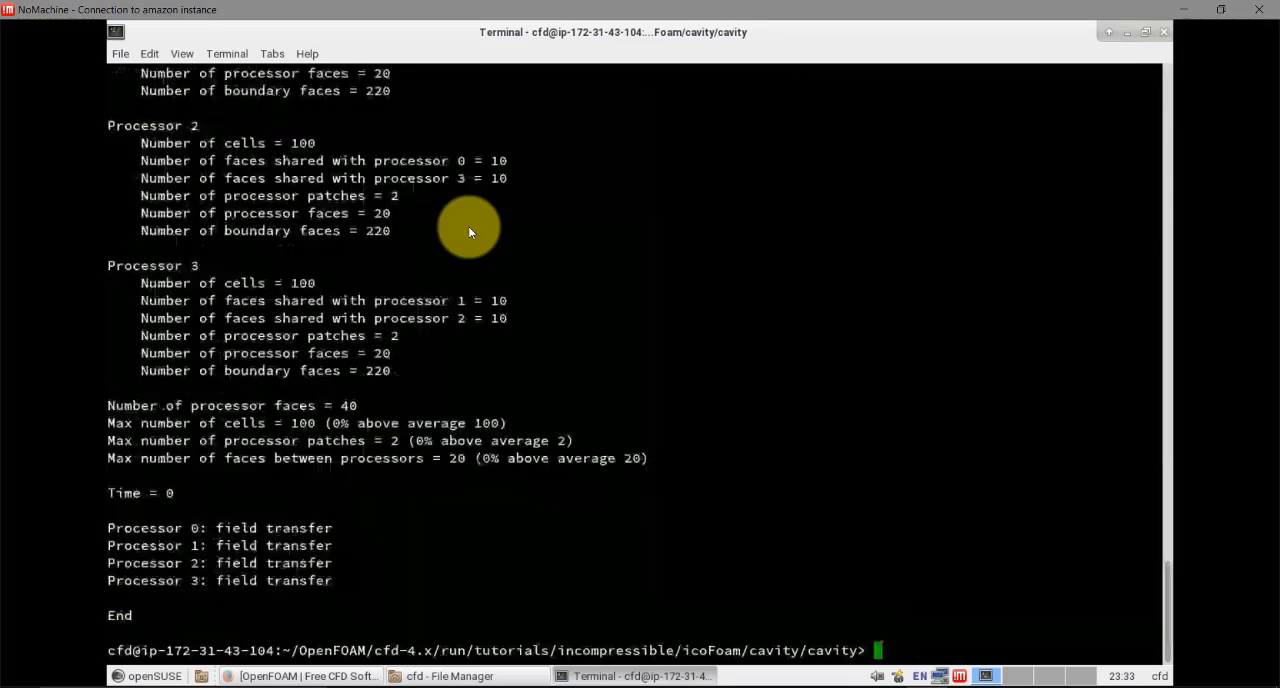
text(ls)
key(Return)
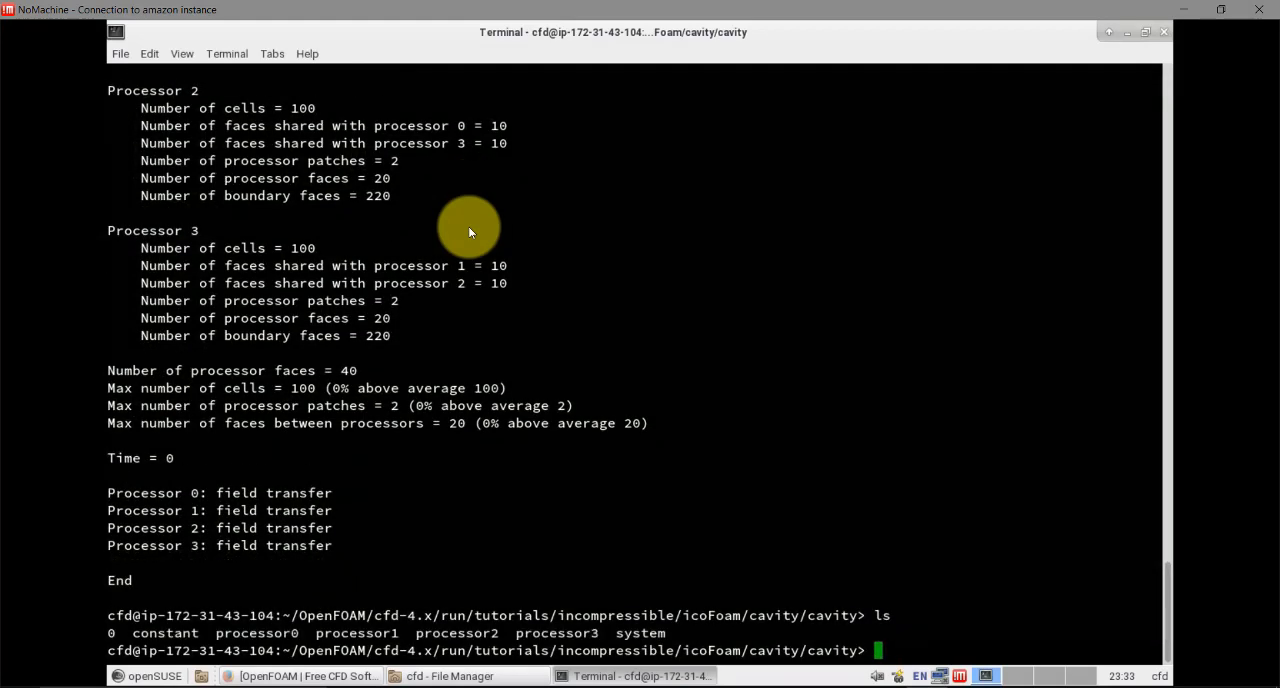
Look up the available pyFoamPlot tools and begin the command line with pyFoamPlotRunner.py
text(py)
text(Plot)
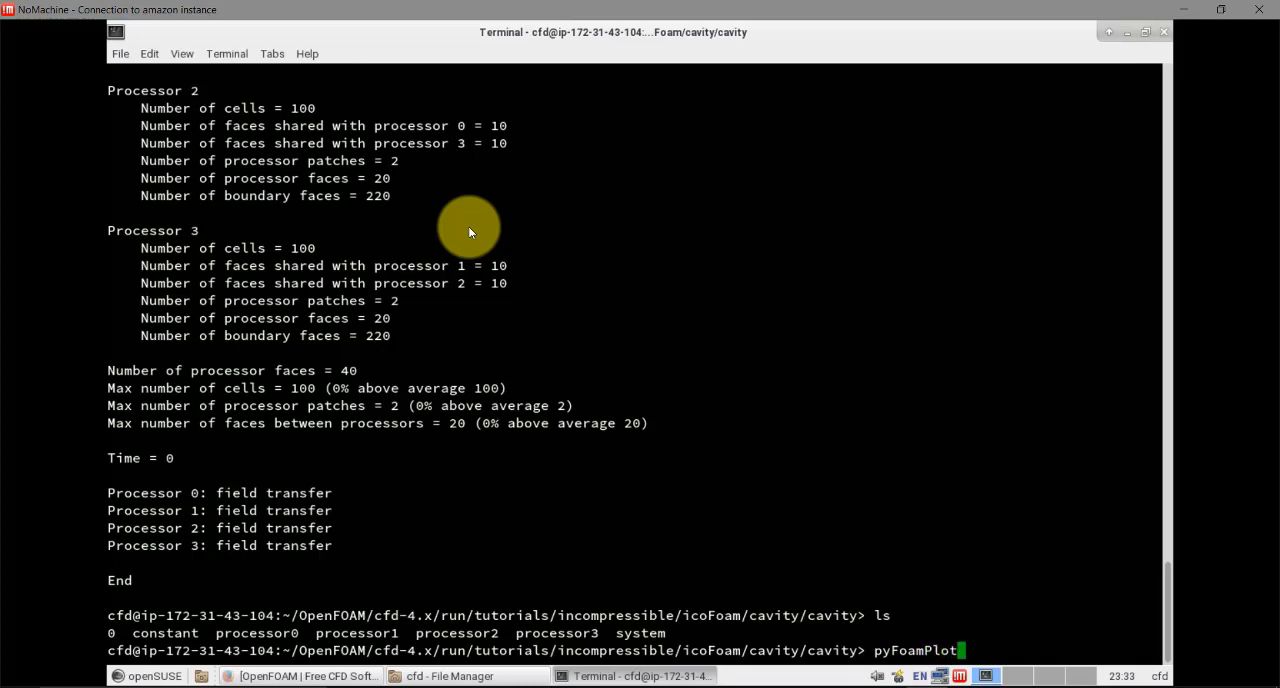
key(Tab)
key(Tab)
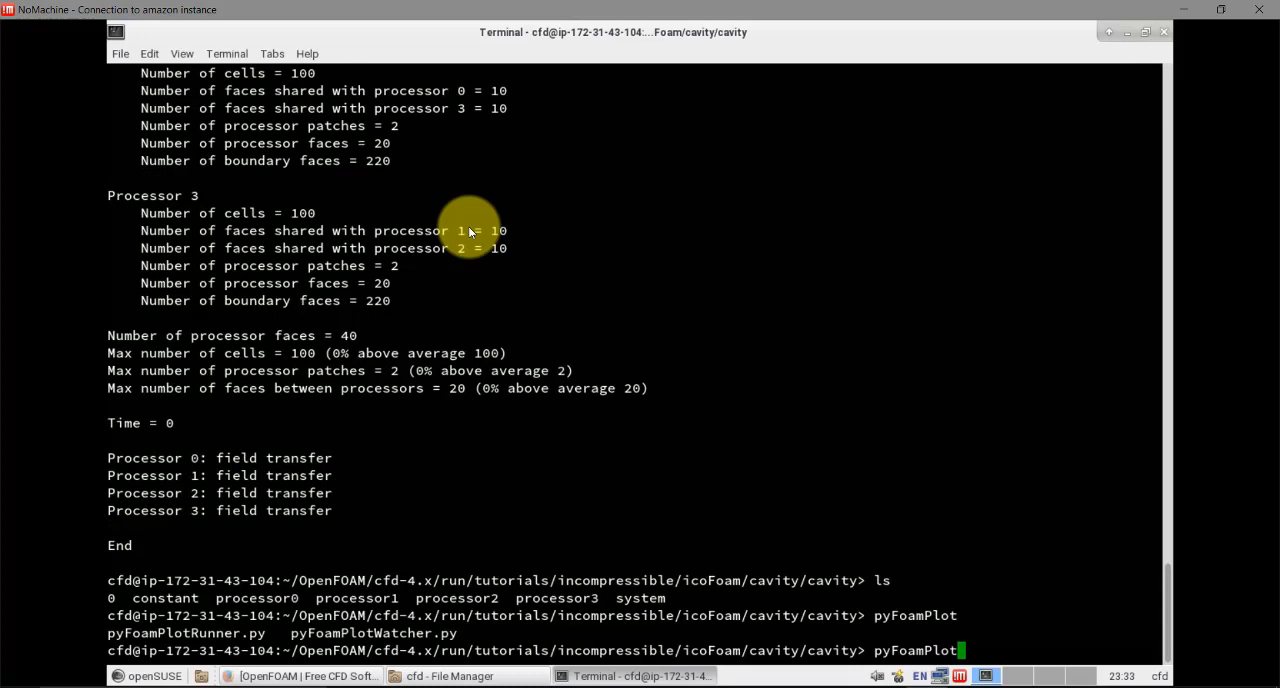
text(R)
key(Tab)
Complete the pyFoamPlotRunner.py command with mpirun -np 4 icoFoam -parallel and run it
text(mpirun)
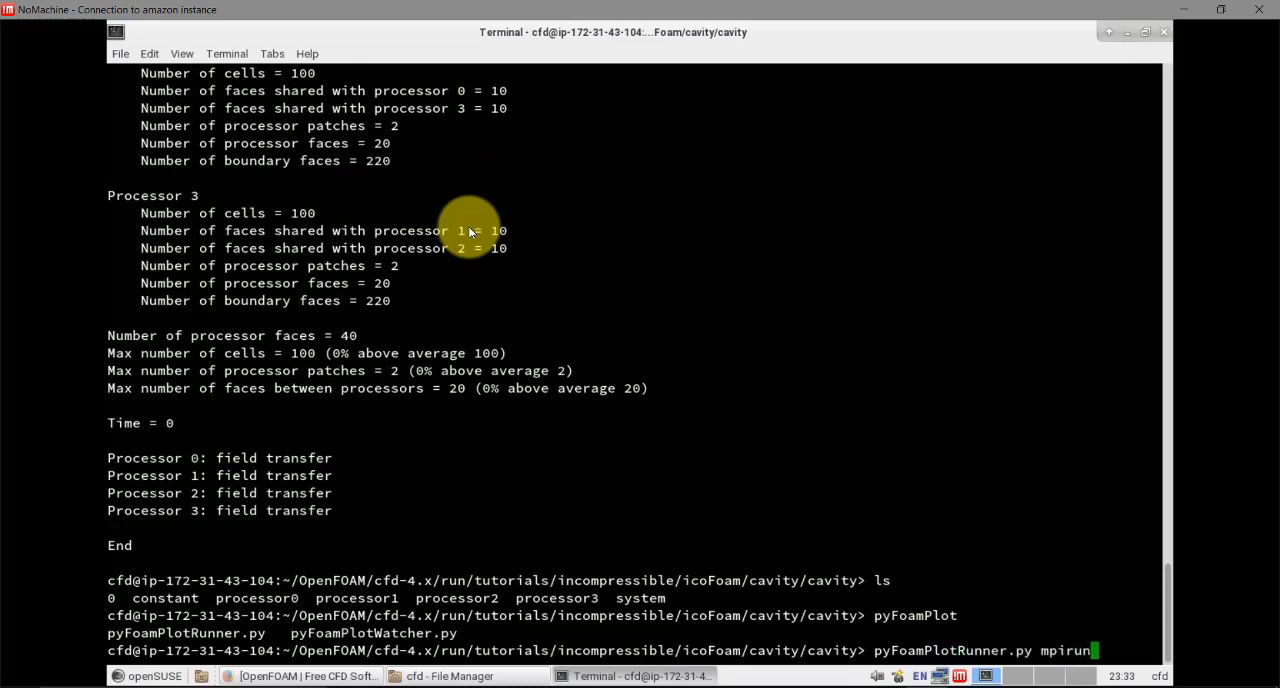
text( /np 4)
key(BackSpace)
key(BackSpace)
key(BackSpace)
key(BackSpace)
key(BackSpace)
key(BackSpace)
text(-np 4 ico)
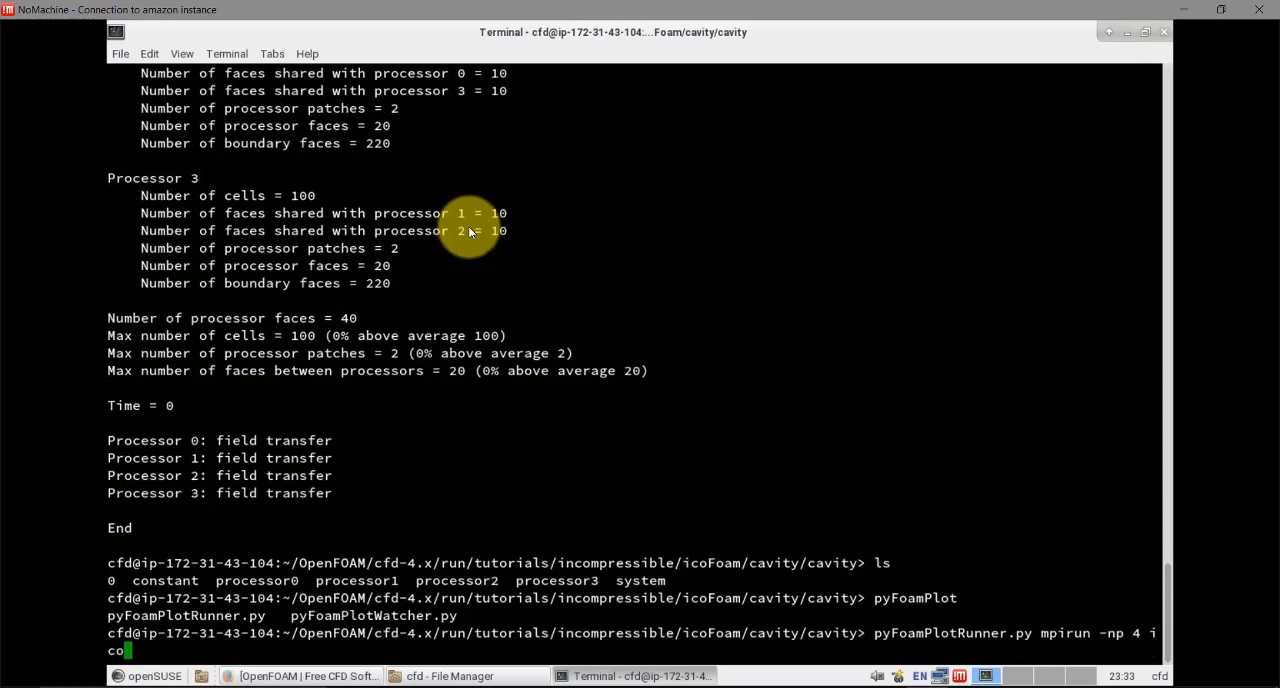
text(Foam /parall)
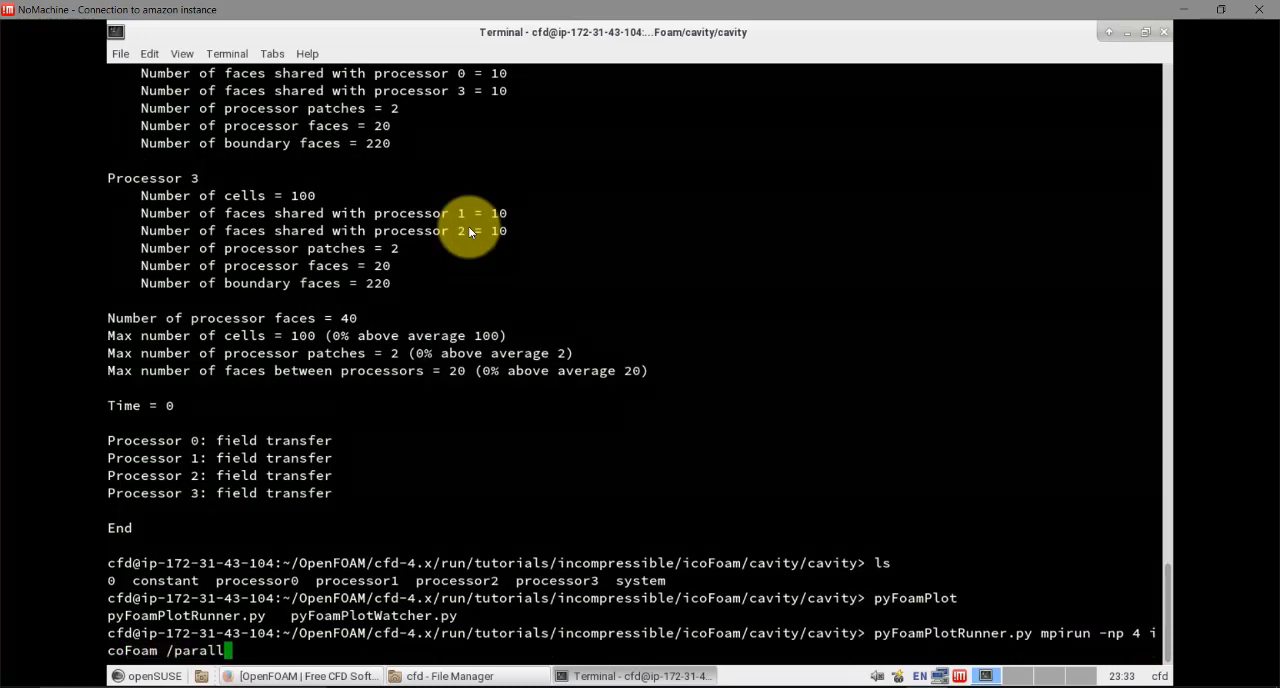
text(el)
key(BackSpace)
key(BackSpace)
key(BackSpace)
key(BackSpace)
key(BackSpace)
key(BackSpace)
key(BackSpace)
key(BackSpace)
key(BackSpace)
text(-parallel)
key(Return)
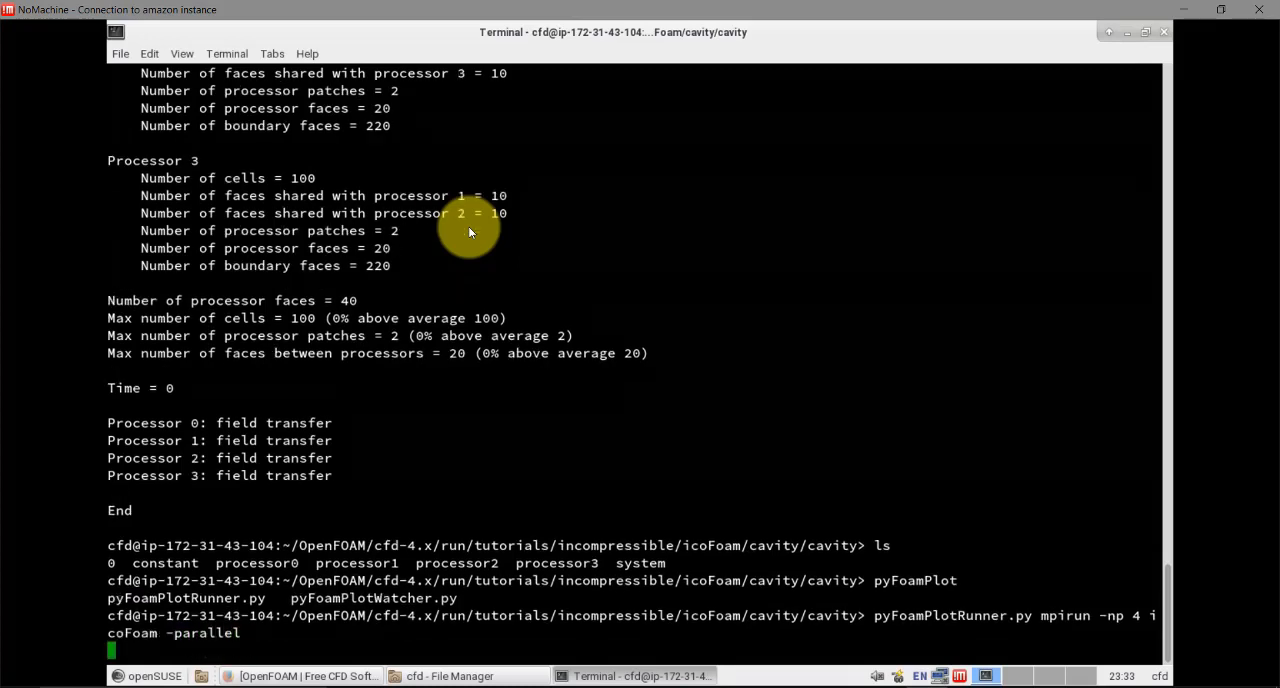
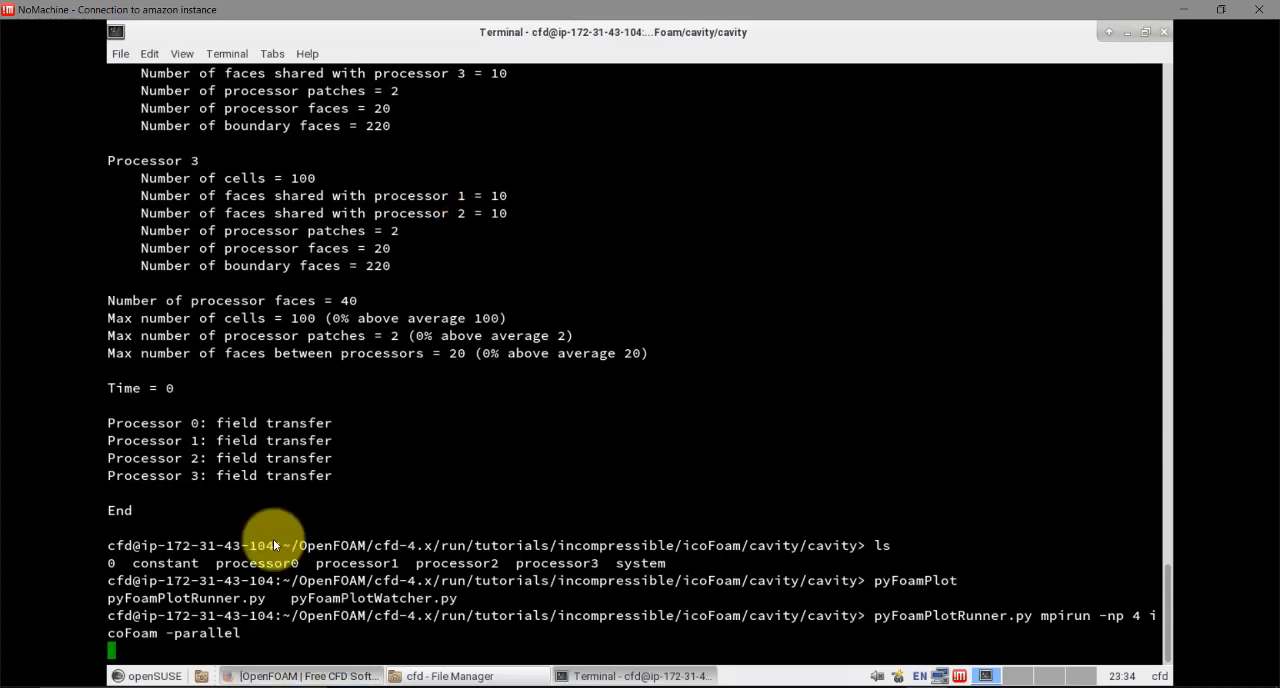
Close the web browser and the cfd file manager windows on the remote desktop
click(300, 676)
click(1162, 32)
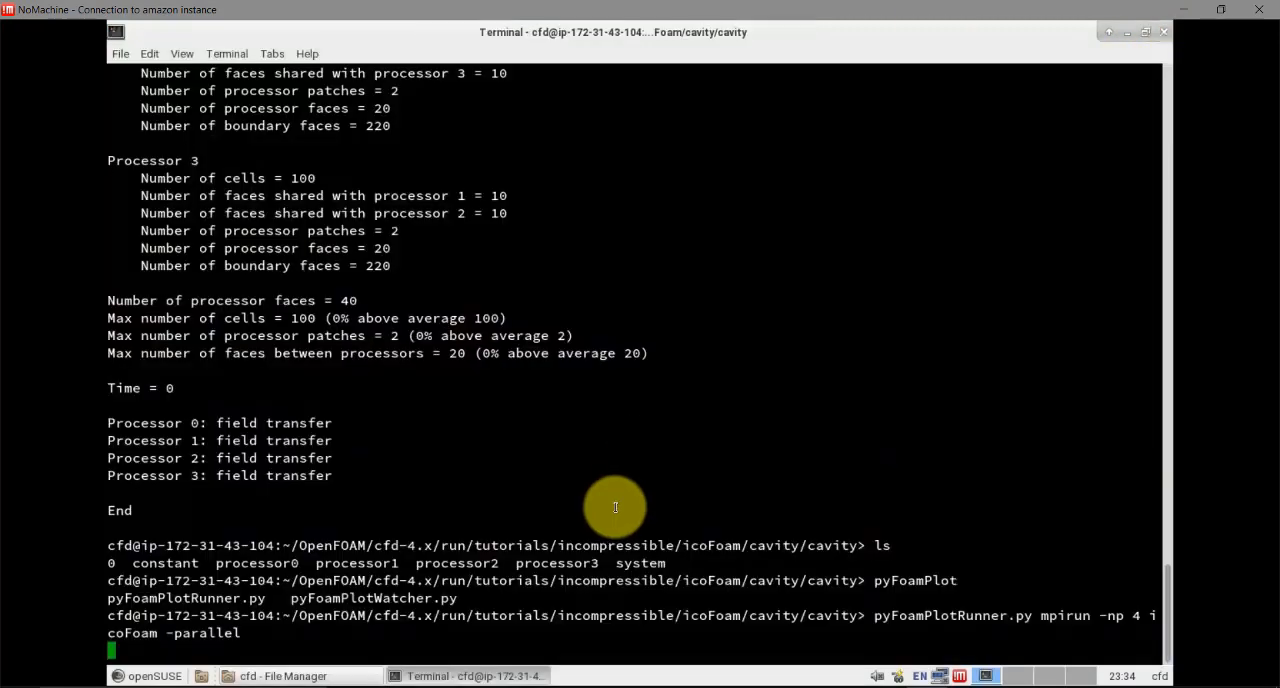
click(330, 676)
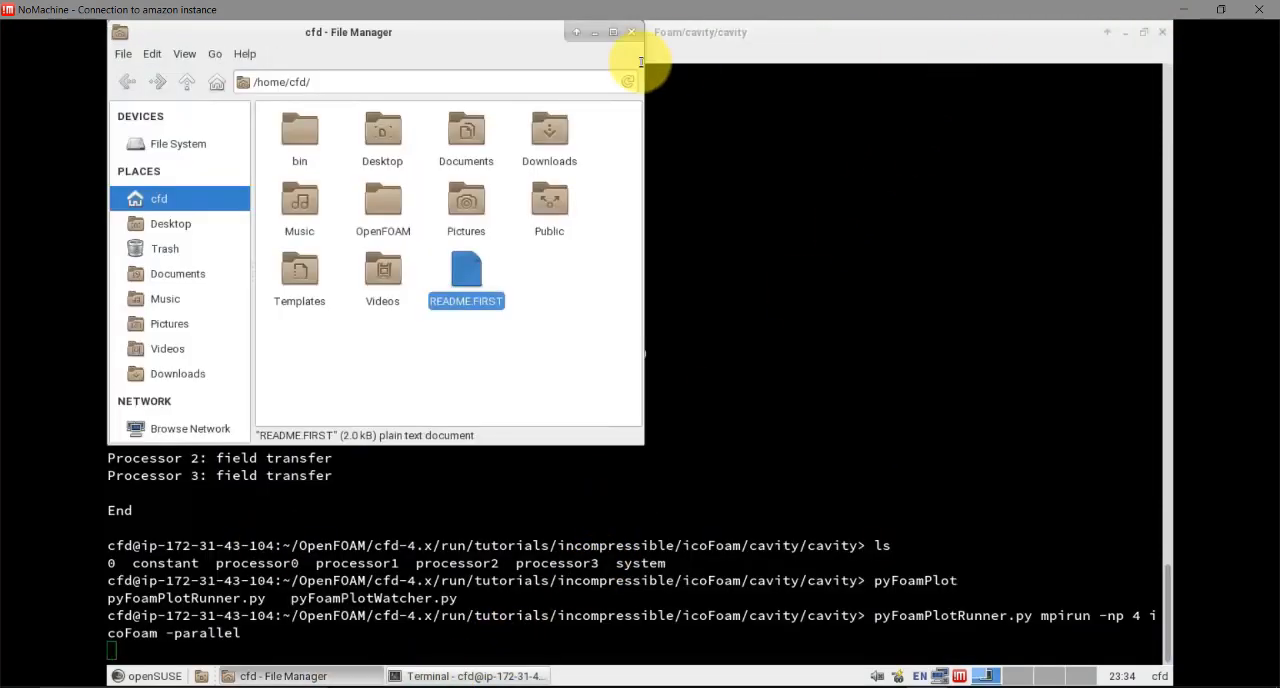
click(631, 32)
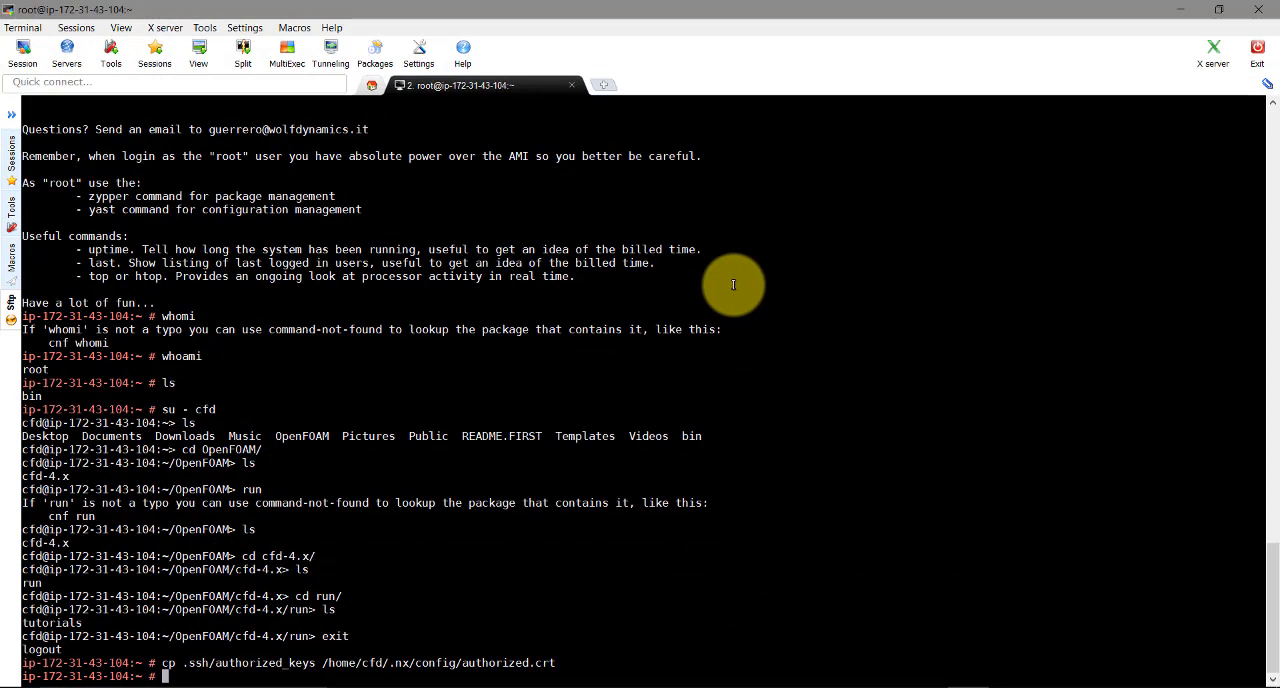
Switch to the MobaXterm root session, list the folder, check logged-in users with w, and return to the remote desktop
text(ls)
key(Return)
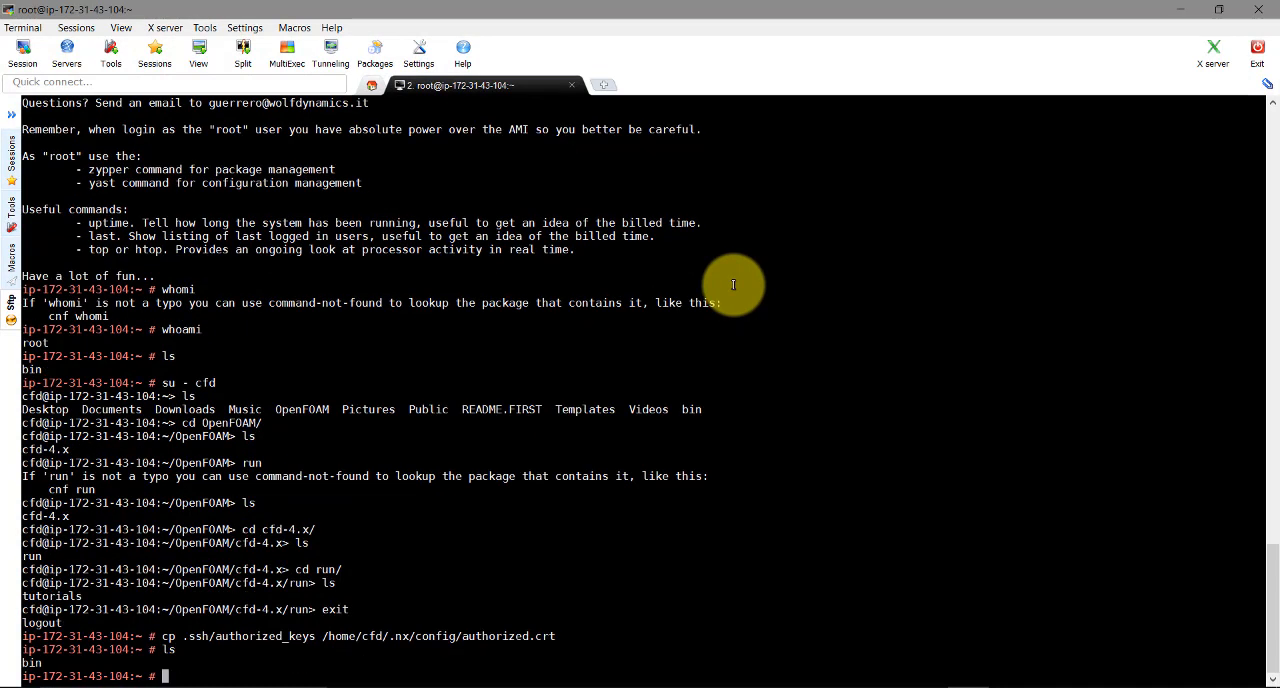
text(w)
key(Return)
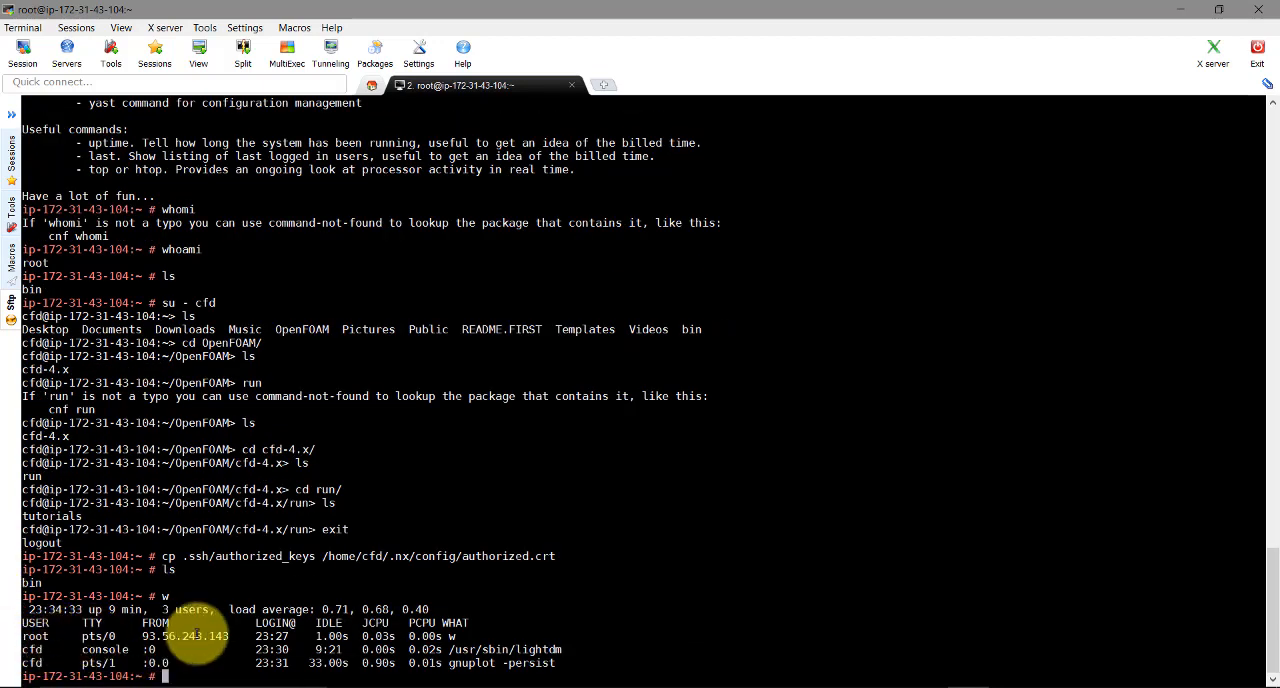
click(1183, 16)
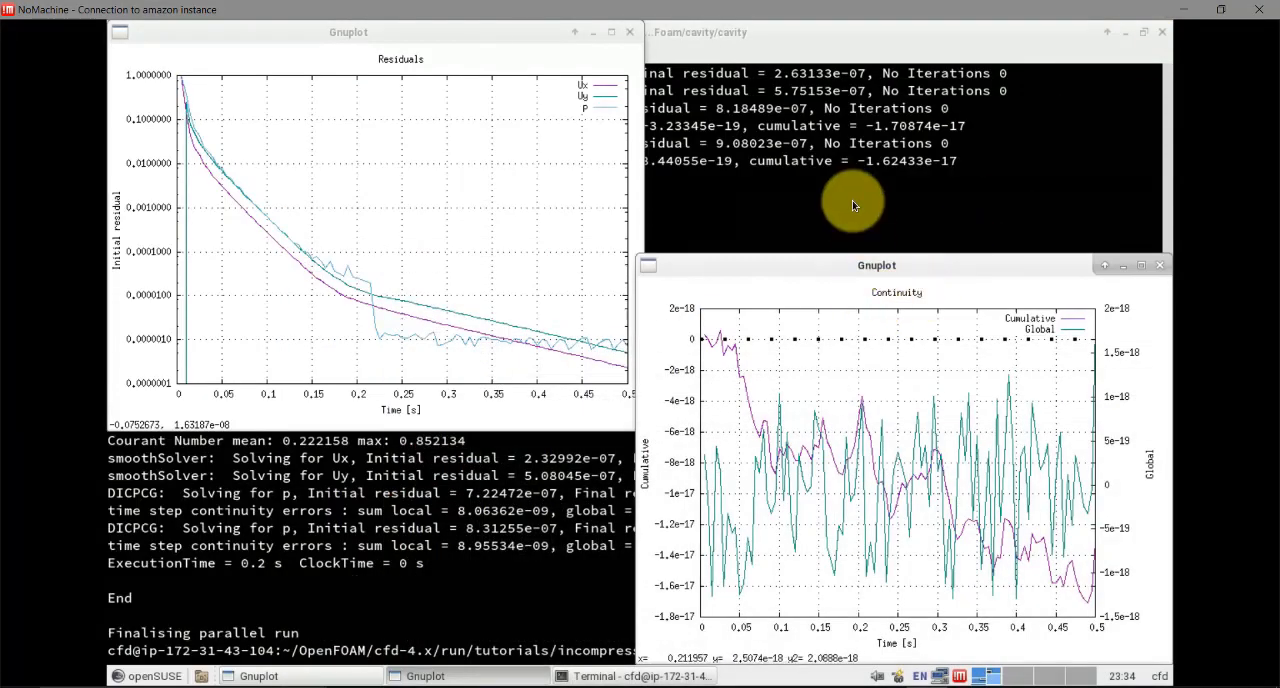
Review the finished run alongside its Residuals and Continuity plots, and close both Gnuplot windows
click(683, 157)
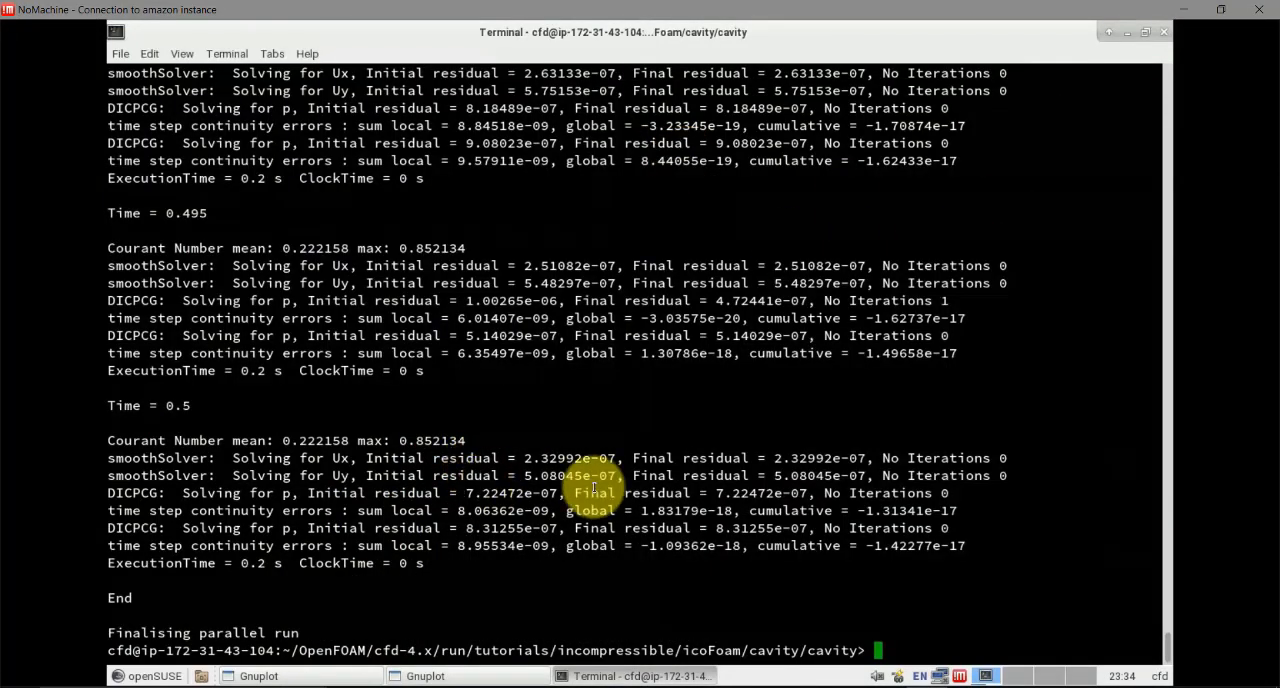
click(439, 677)
click(259, 676)
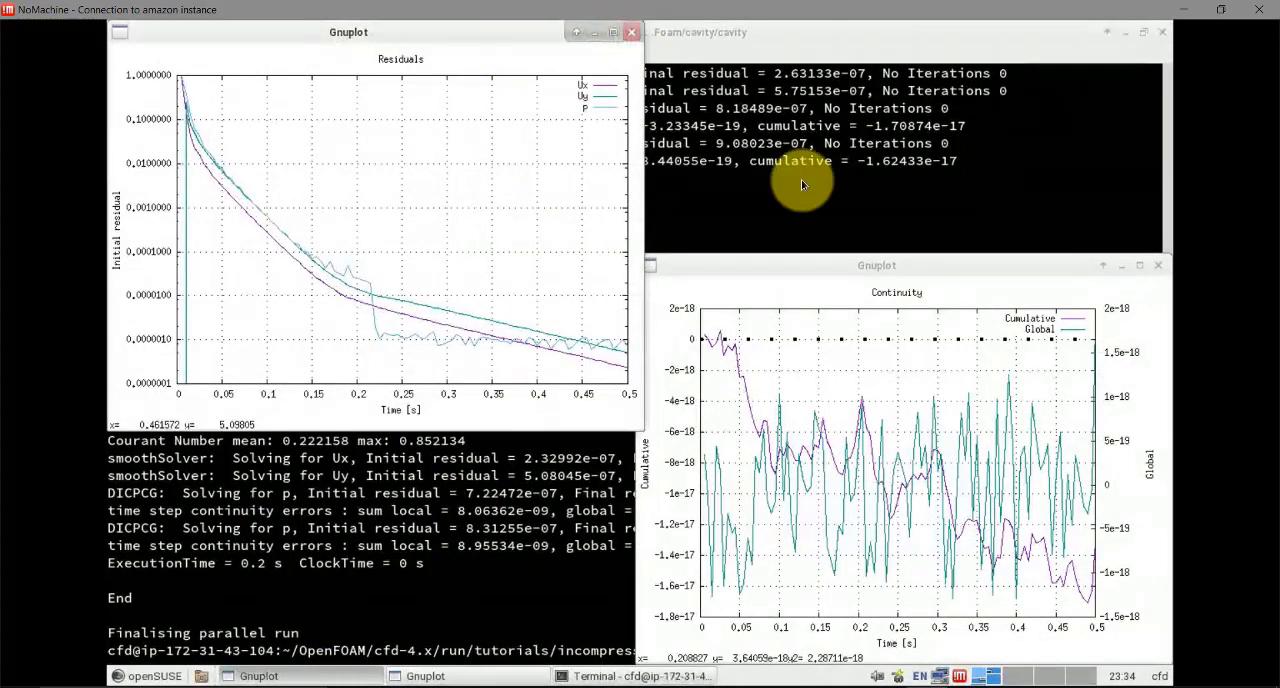
key(q)
click(1157, 265)
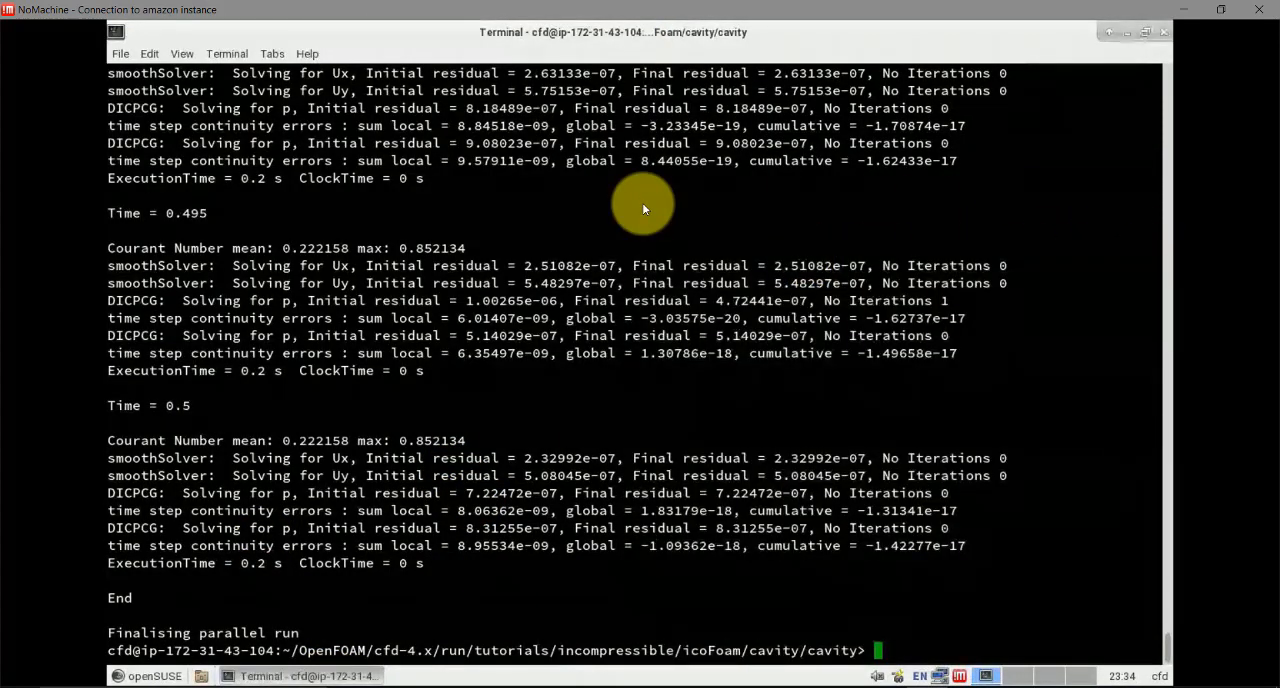
List the contents of the cavity case folder after the parallel run
key(Return)
text(ls)
key(Return)
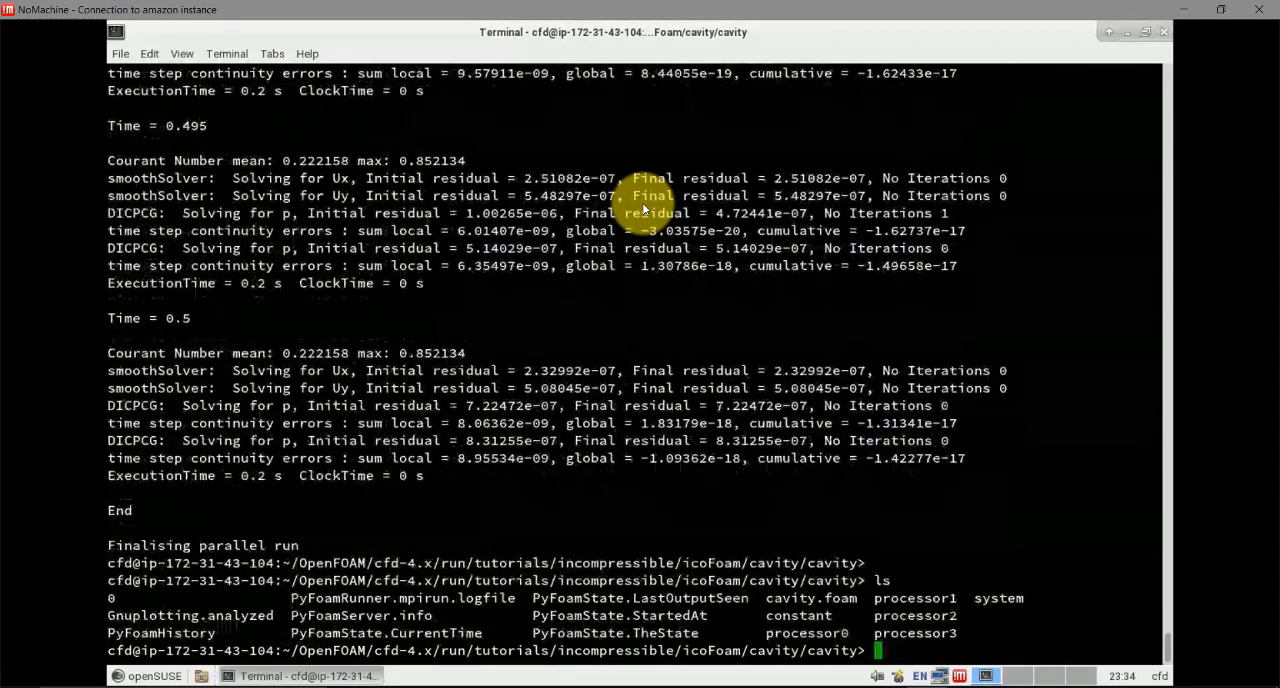
Launch ParaView on the cavity case with the command paraFoam -builtin
text(paraview)
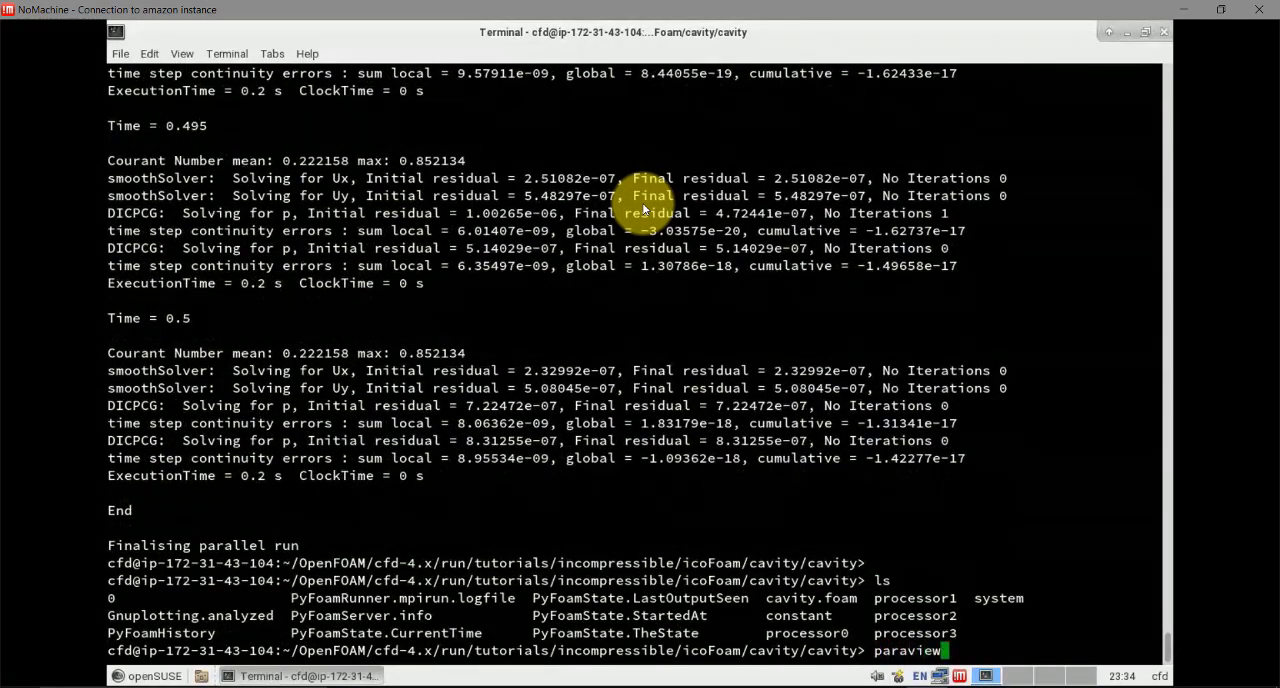
key(BackSpace)
key(BackSpace)
key(BackSpace)
key(BackSpace)
key(BackSpace)
key(BackSpace)
text(raFoam /builtin)
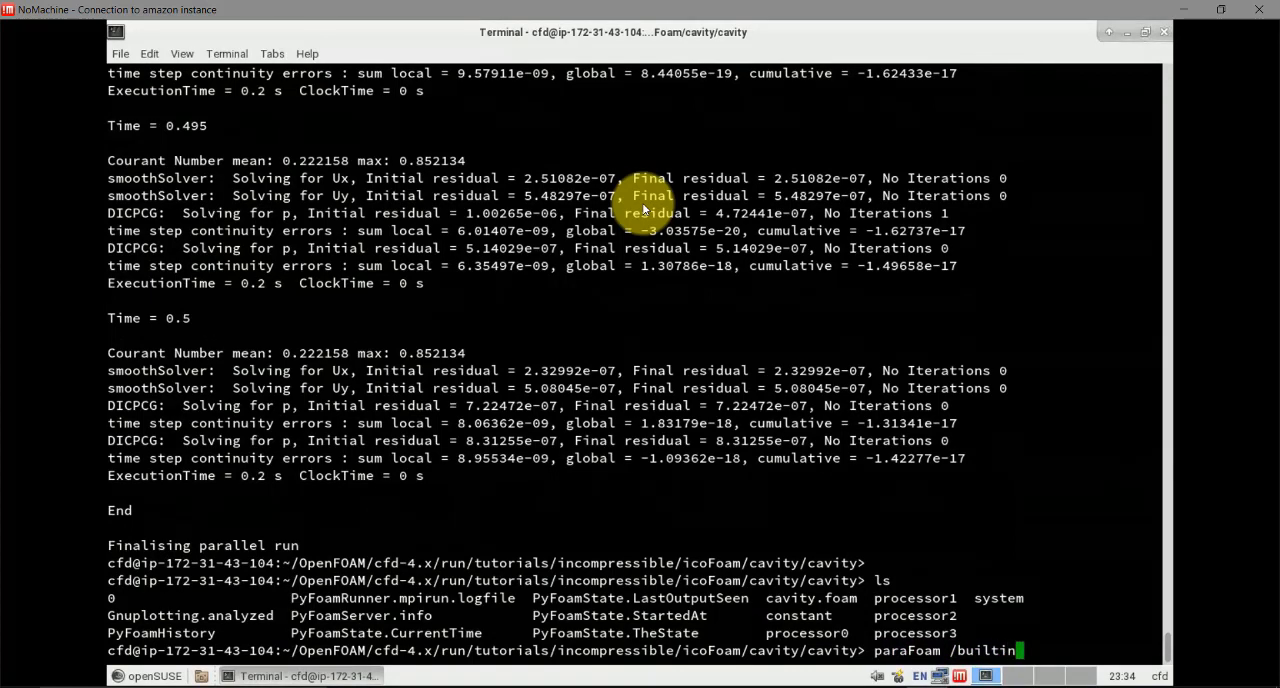
key(BackSpace)
key(BackSpace)
key(BackSpace)
key(BackSpace)
key(BackSpace)
key(BackSpace)
key(BackSpace)
key(BackSpace)
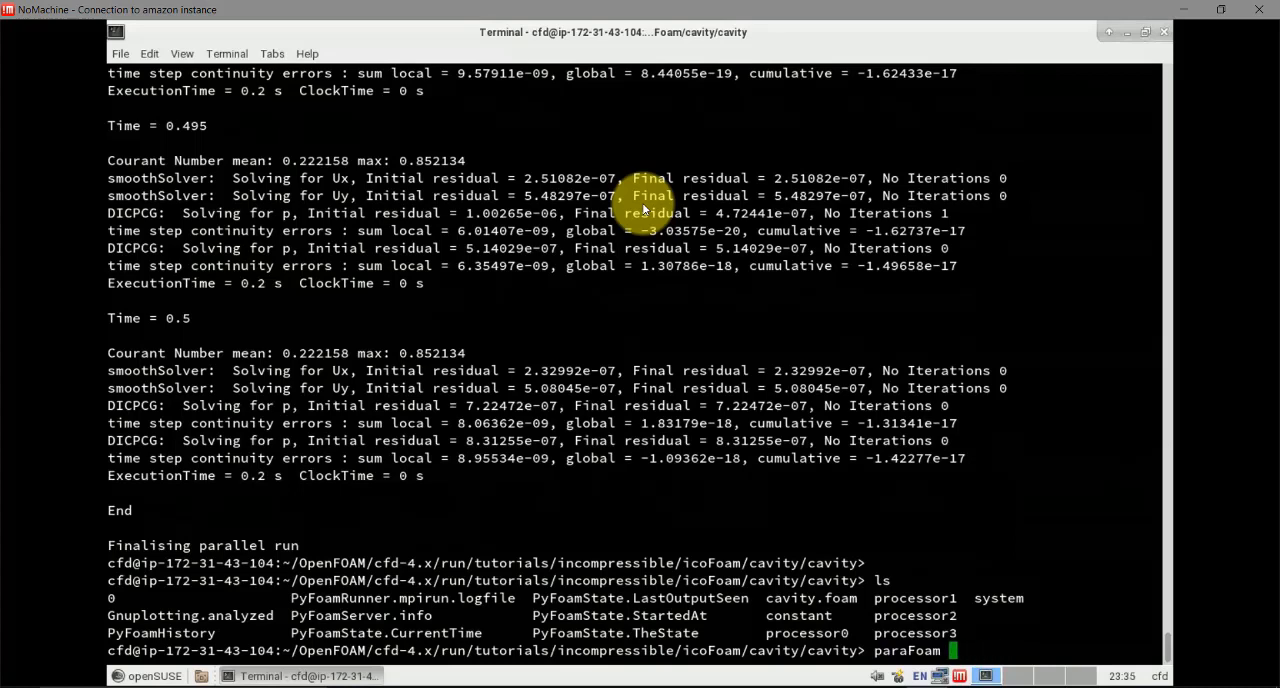
text(-builtin)
key(Return)
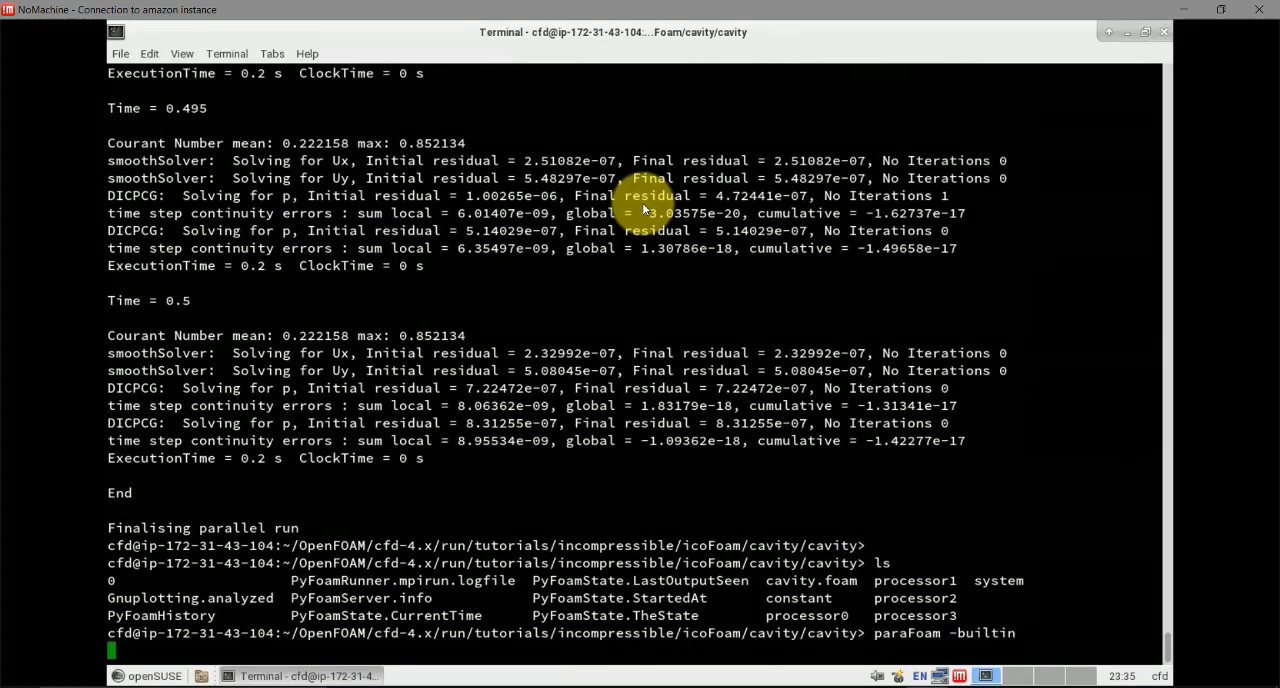
click(1125, 31)
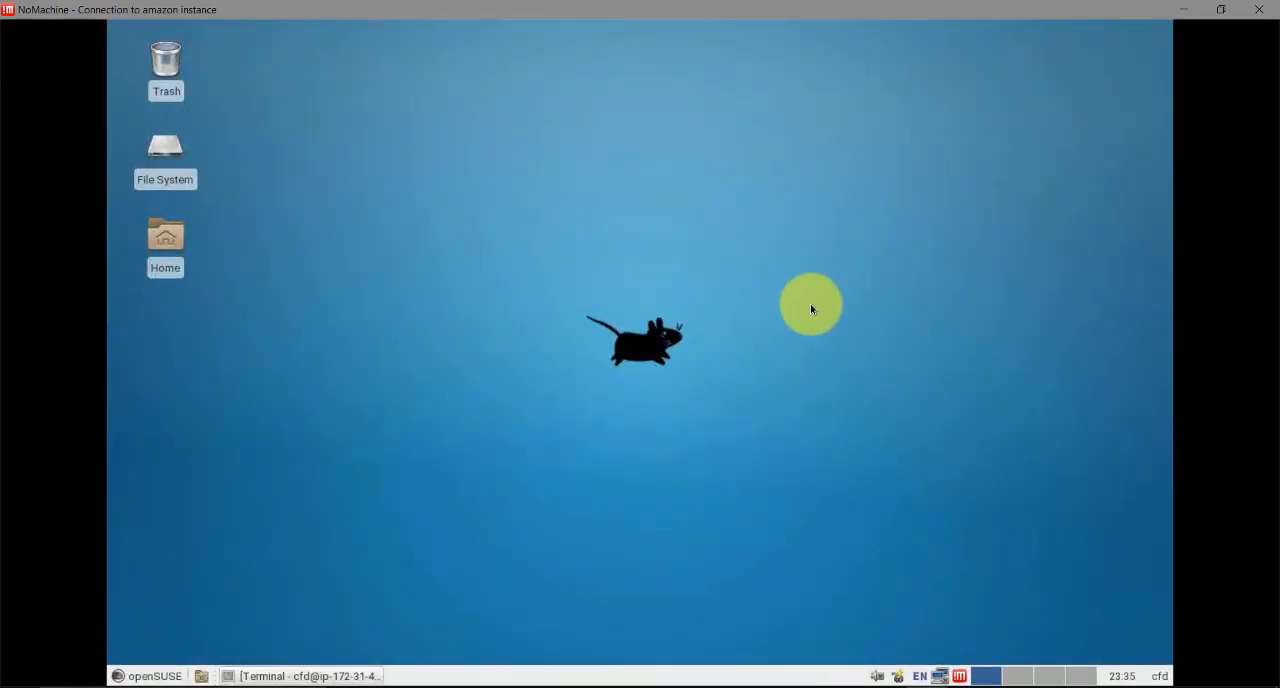
click(325, 676)
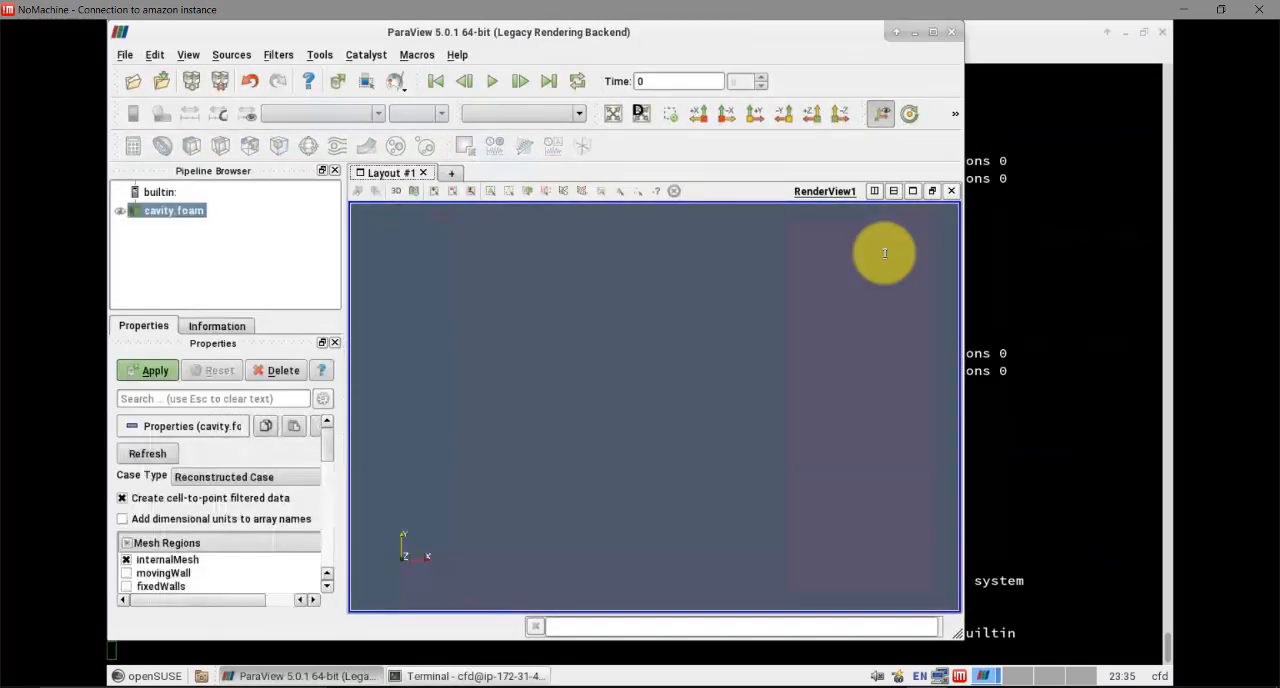
Load cavity.foam in a maximized ParaView window, and check the case at its last and first time steps
click(930, 36)
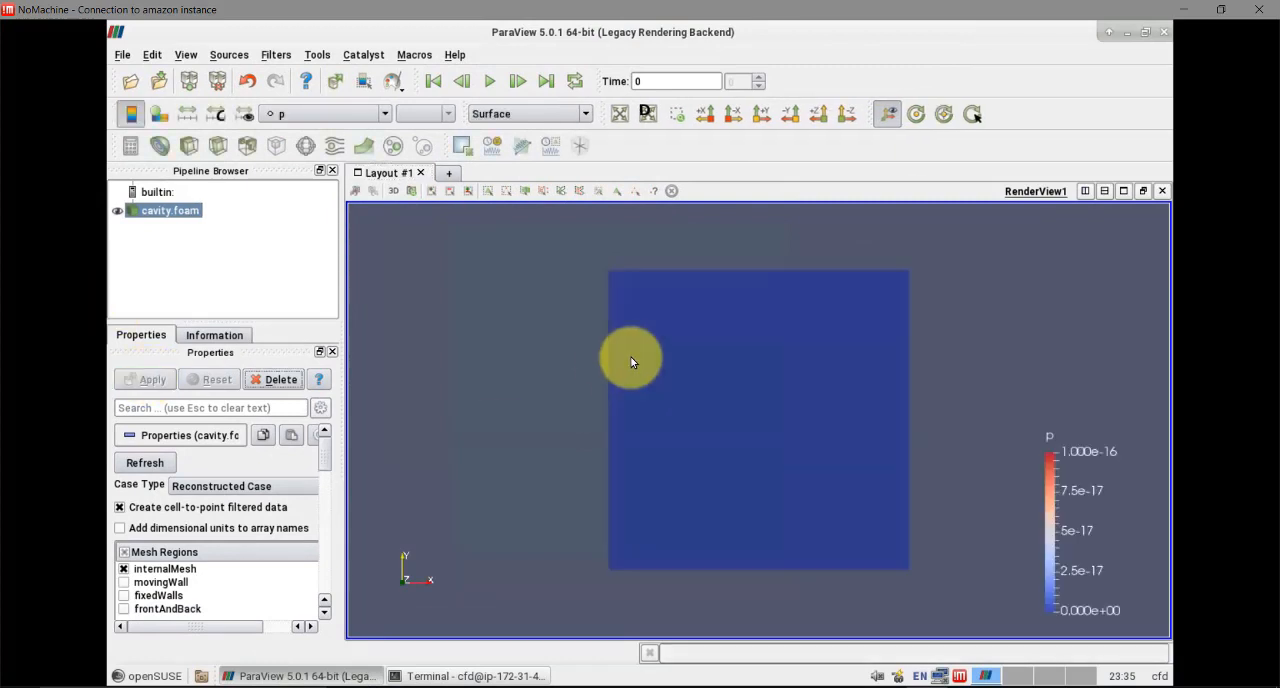
drag(508, 289, 676, 387)
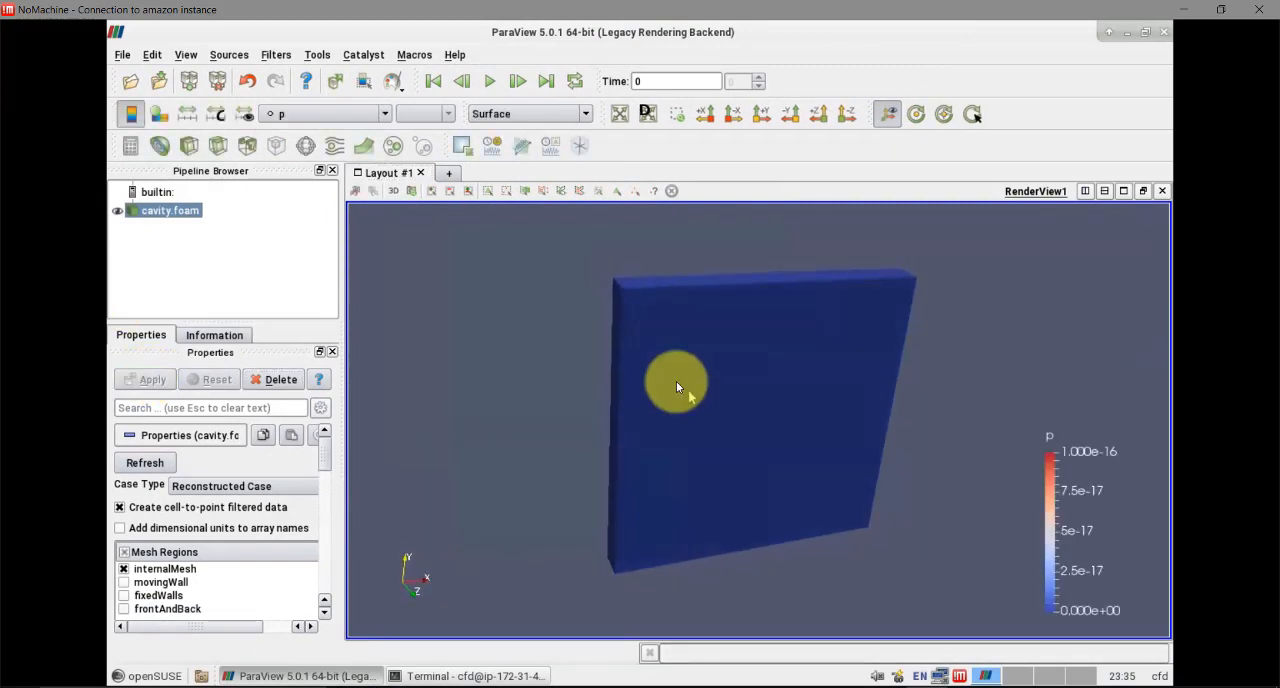
click(543, 80)
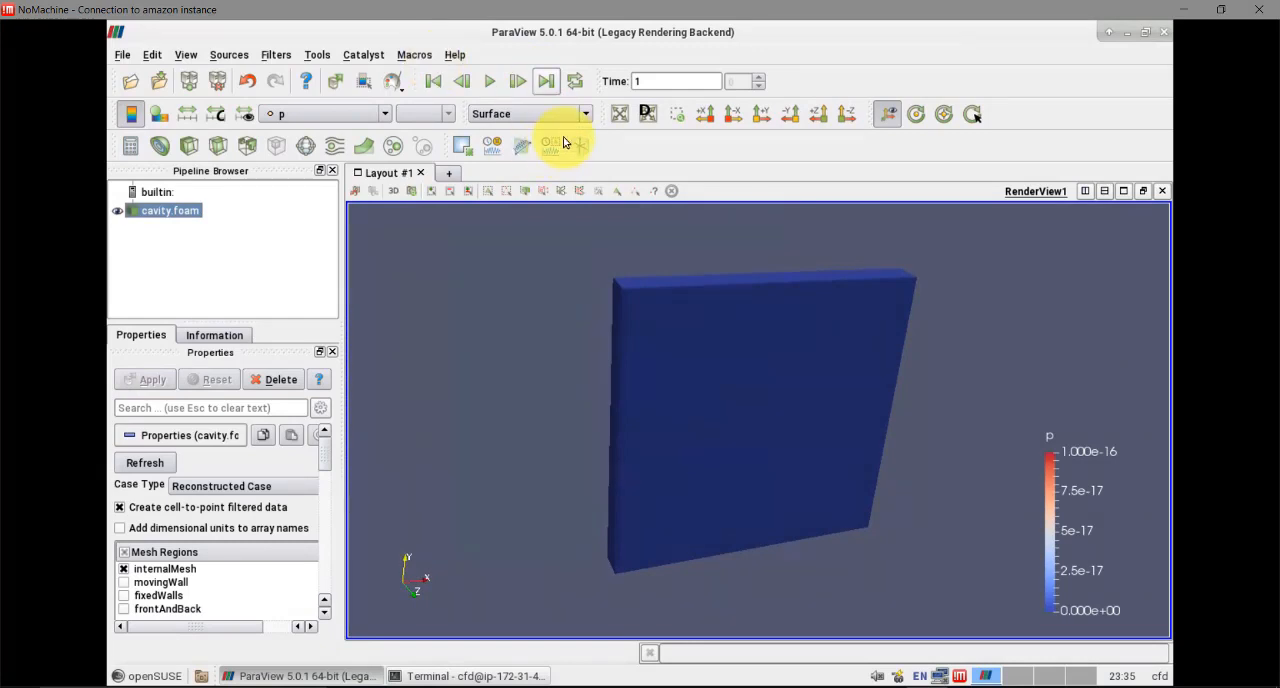
click(433, 81)
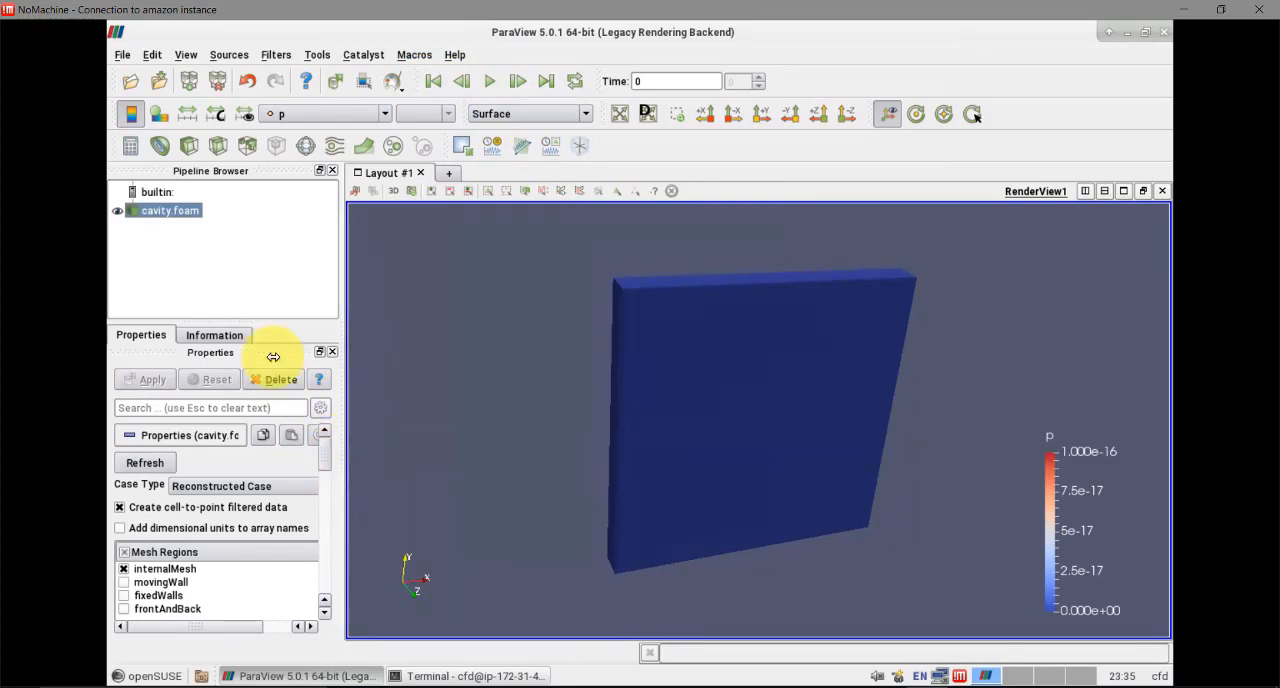
Set the Case Type of cavity.foam to Decomposed Case and apply it
drag(344, 443, 393, 441)
click(361, 487)
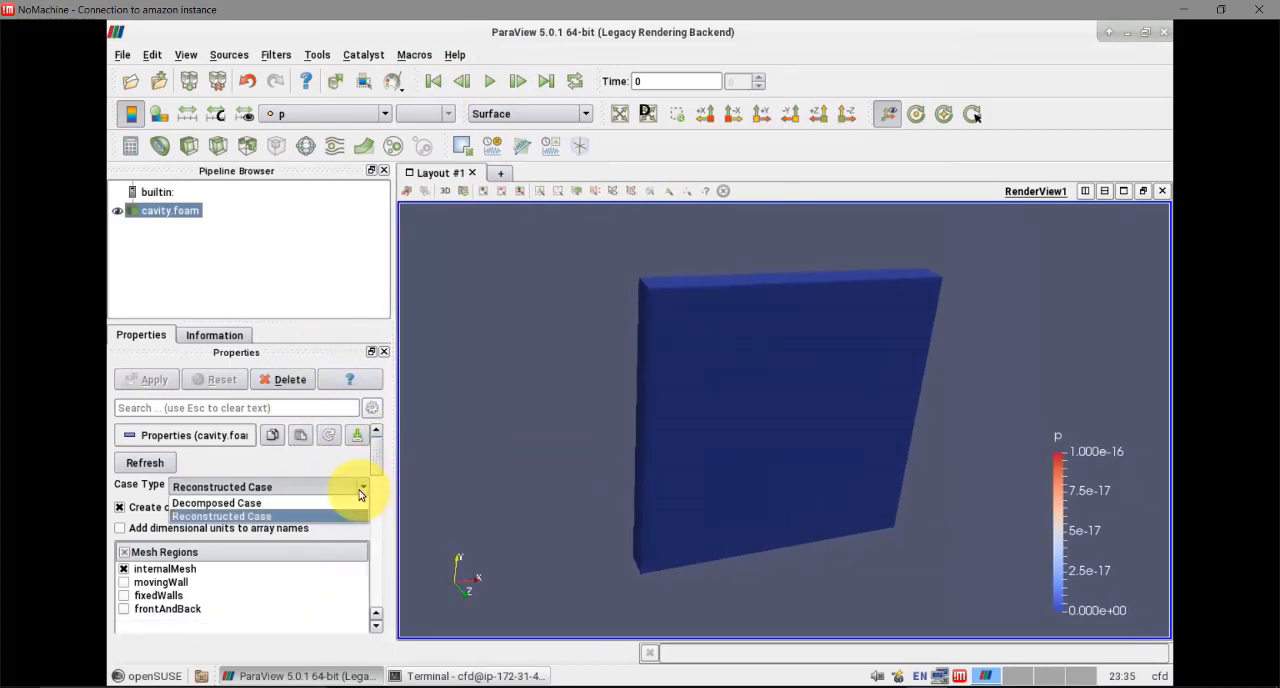
click(280, 504)
click(154, 379)
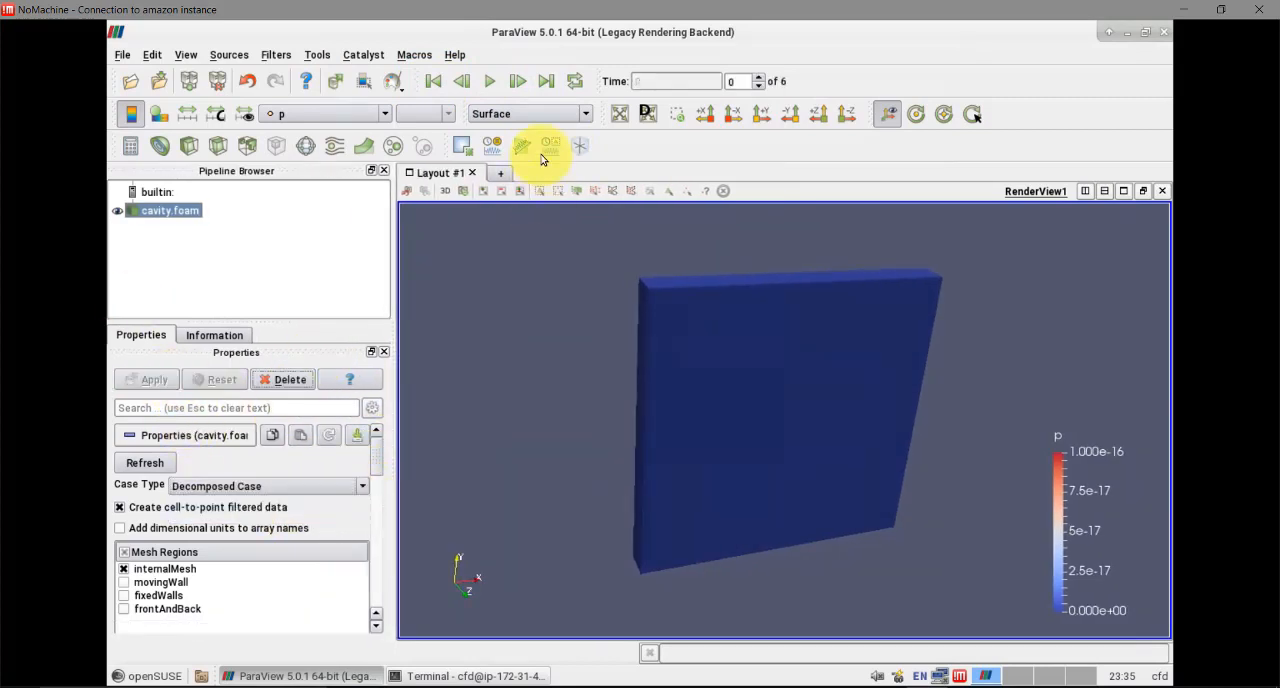
Go to the last time step and rescale the pressure p colours to the data range
click(546, 81)
click(542, 113)
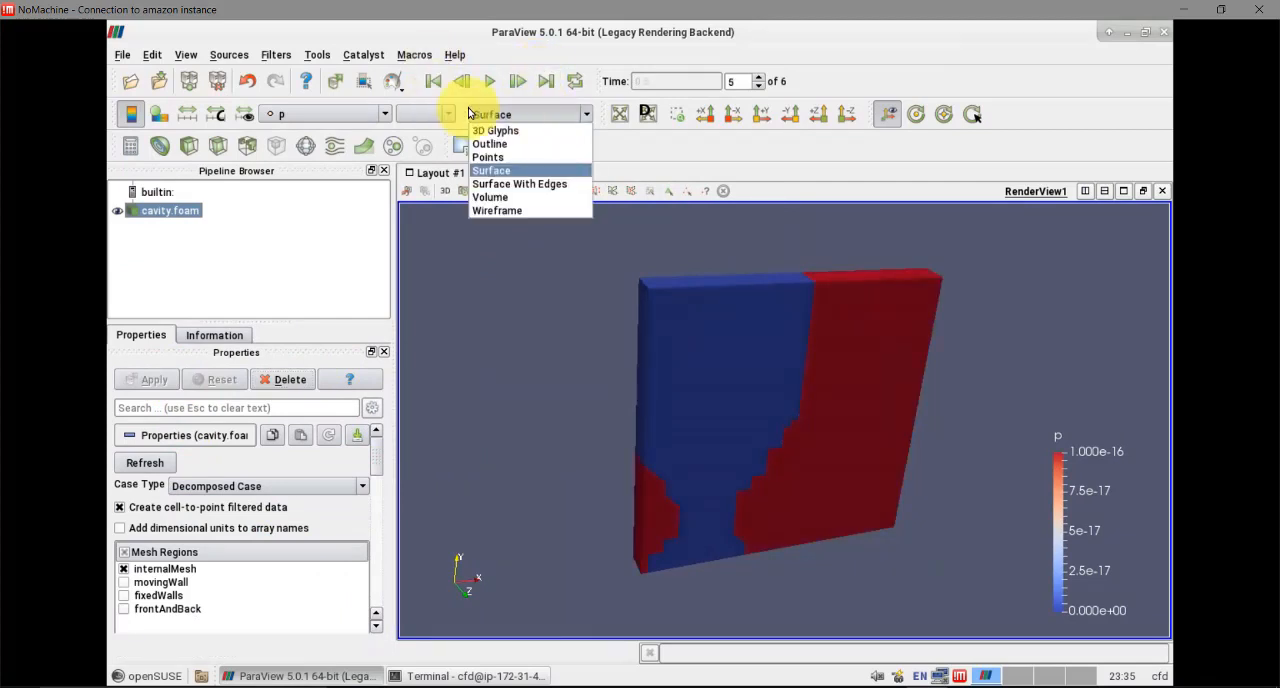
click(155, 95)
click(187, 113)
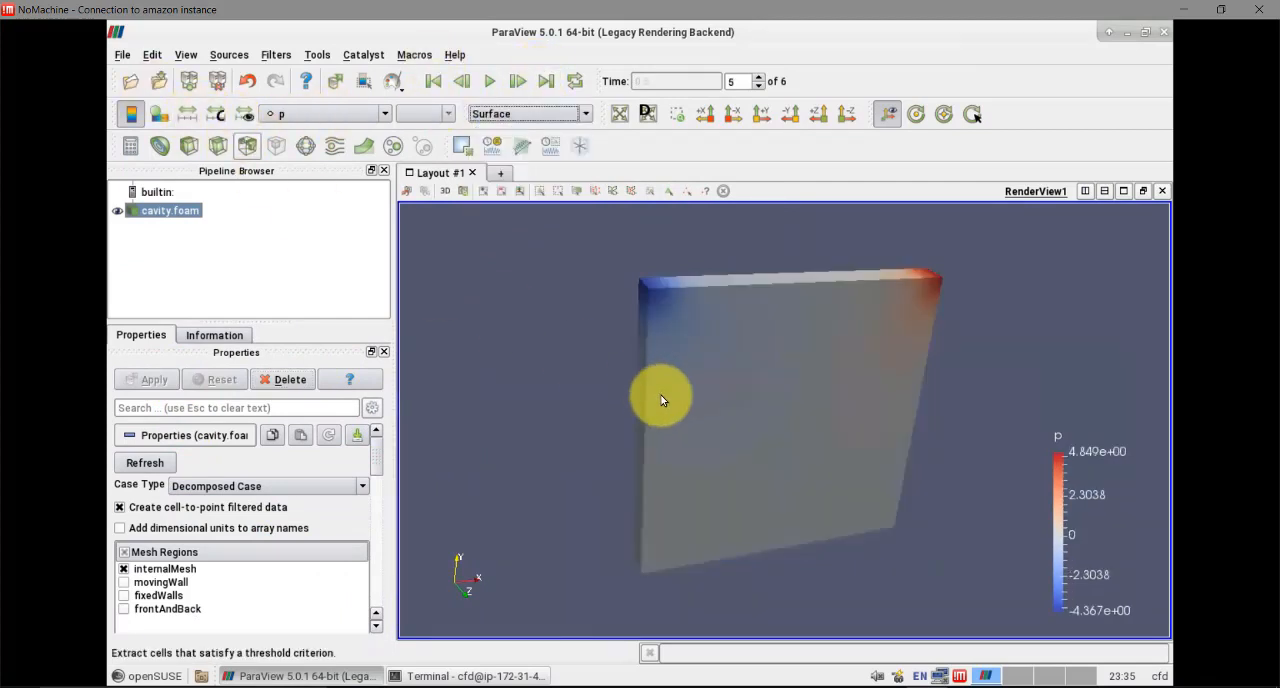
drag(661, 398, 636, 388)
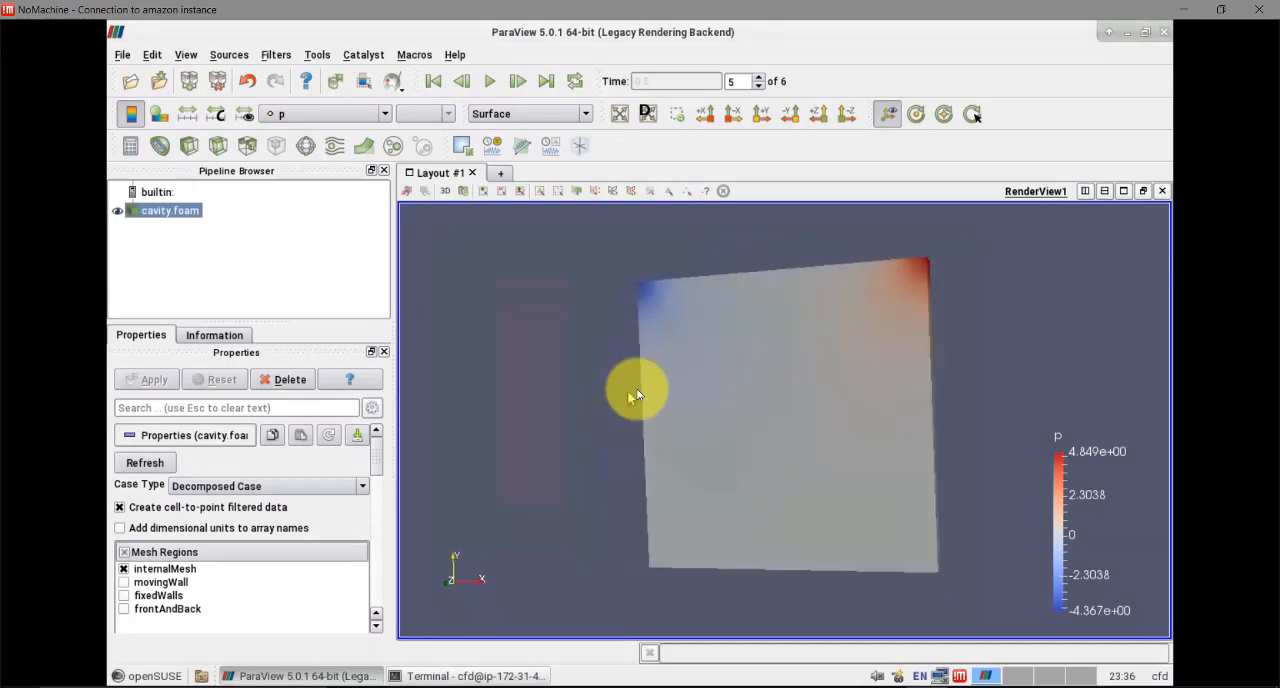
Colour the cavity by the point field U magnitude and inspect it from the side
click(325, 113)
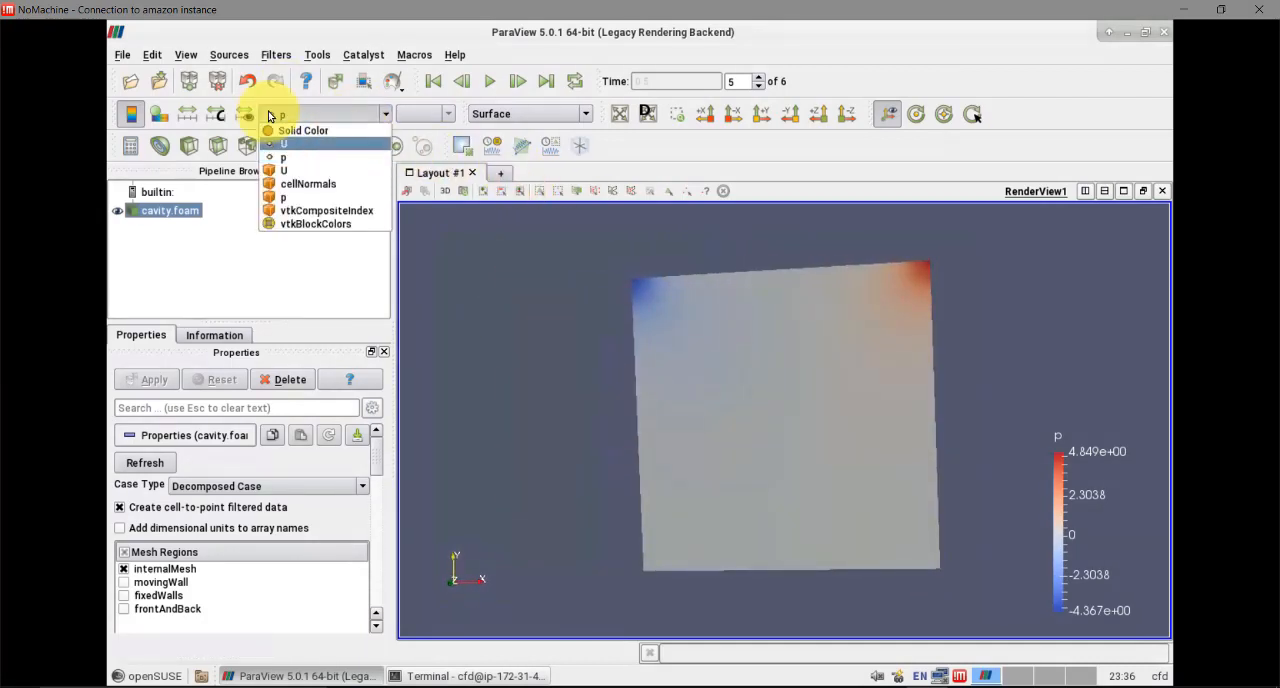
click(284, 143)
drag(675, 341, 573, 371)
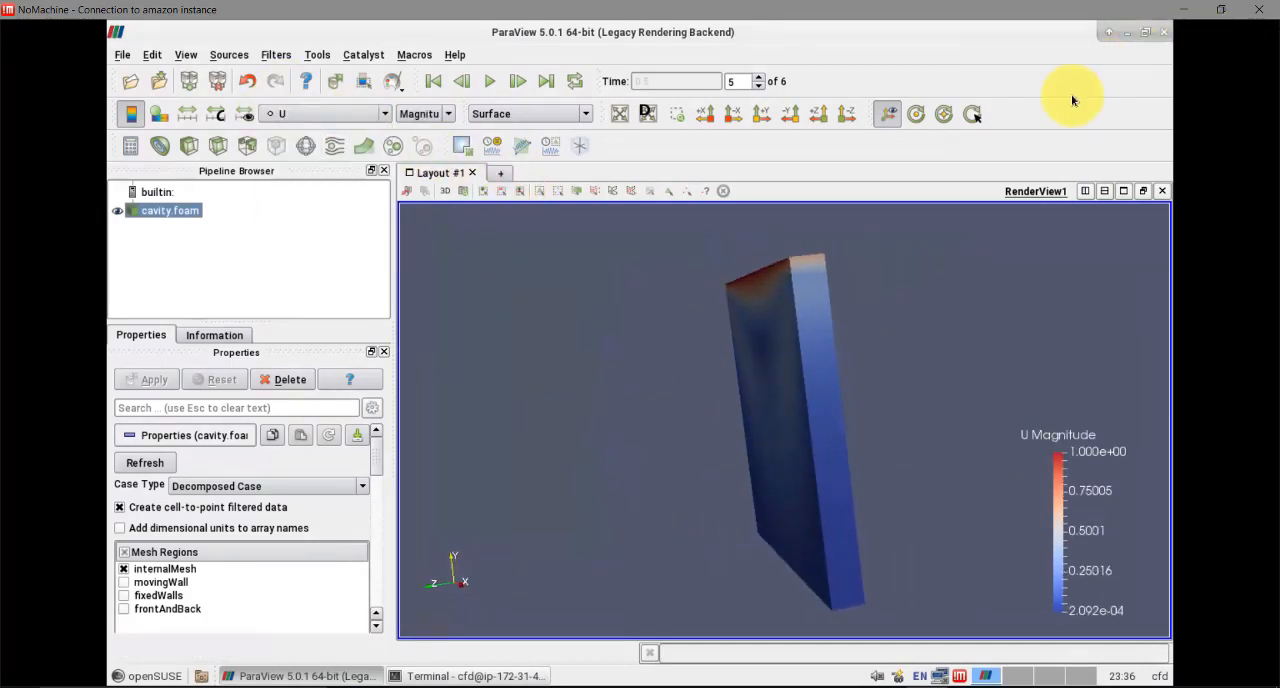
Close ParaView and switch to the MobaXterm root session
click(1140, 36)
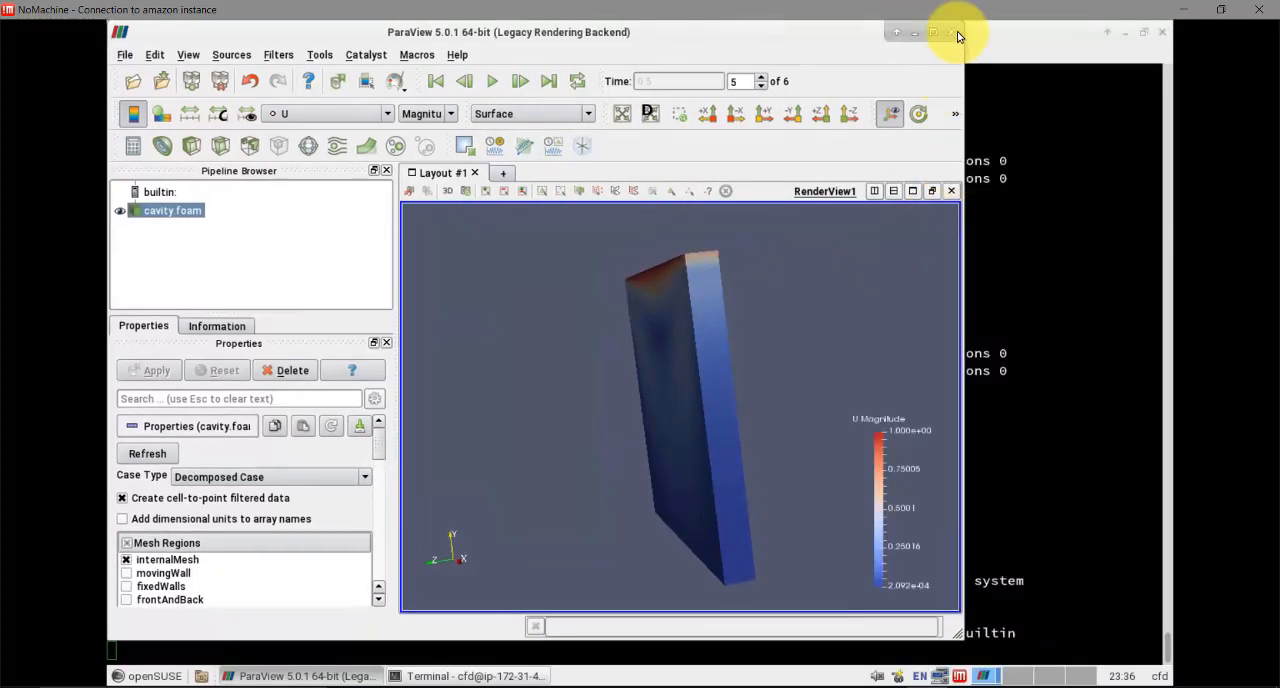
click(955, 32)
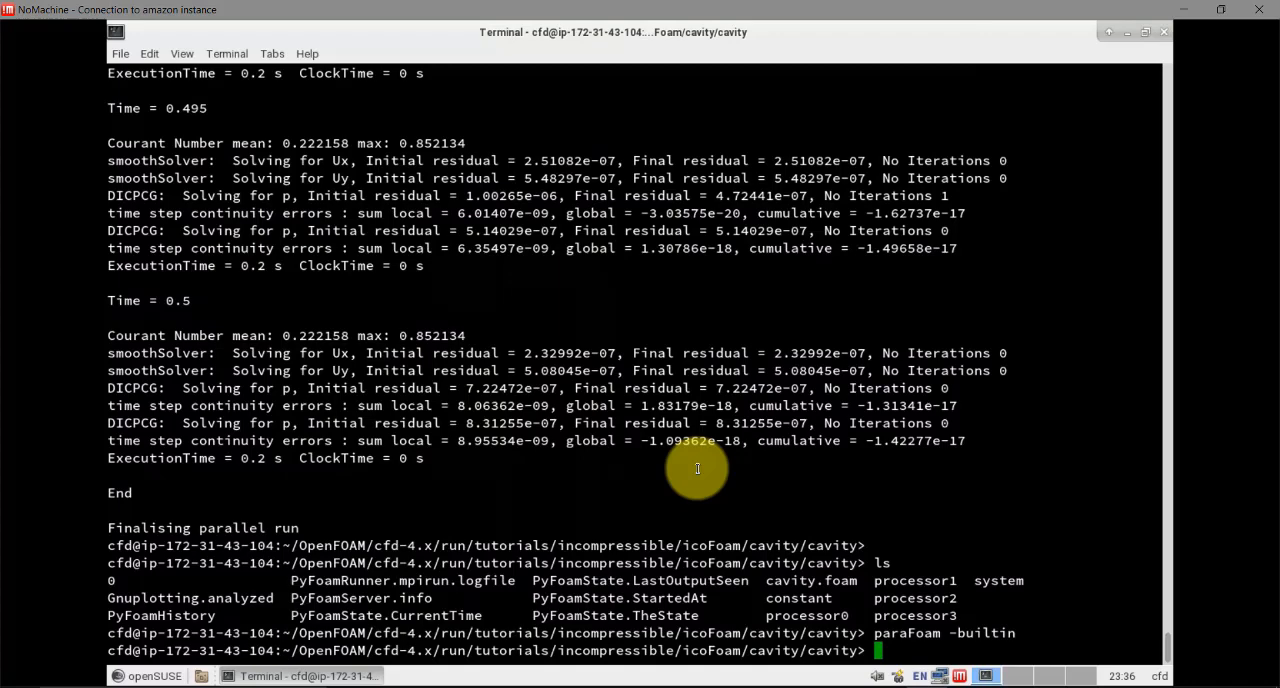
click(960, 687)
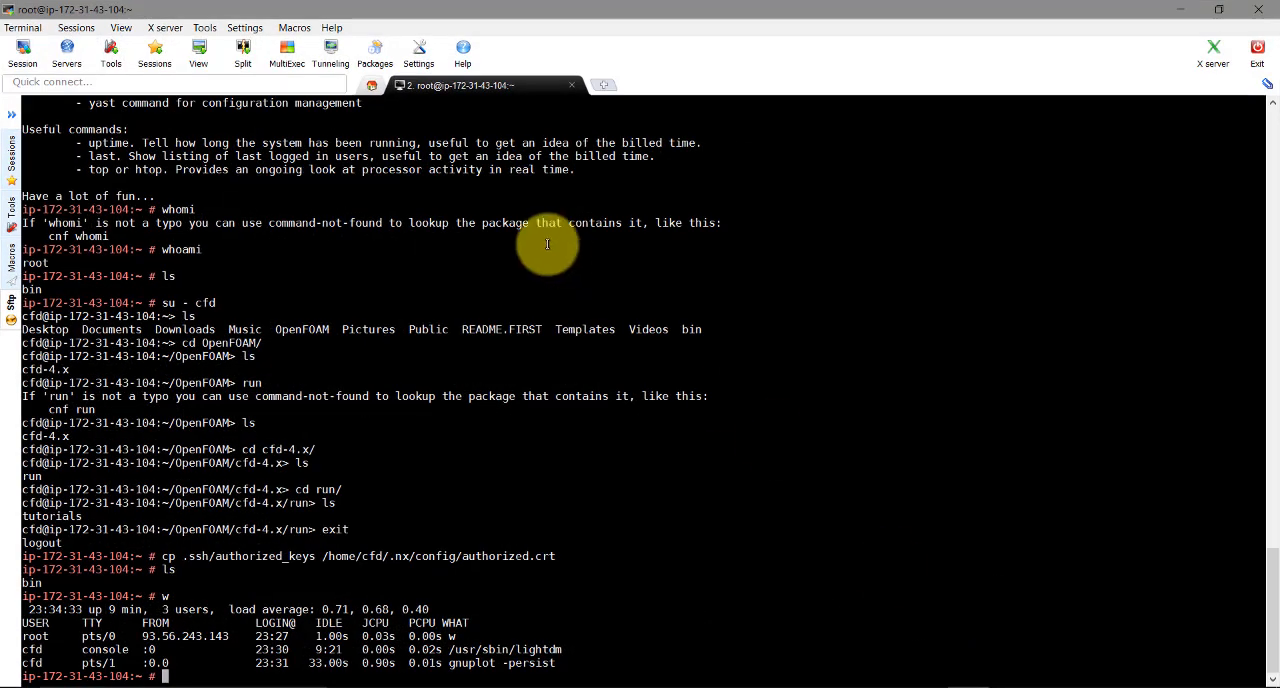
Show the SFTP file browser beside the root session's terminal
click(10, 116)
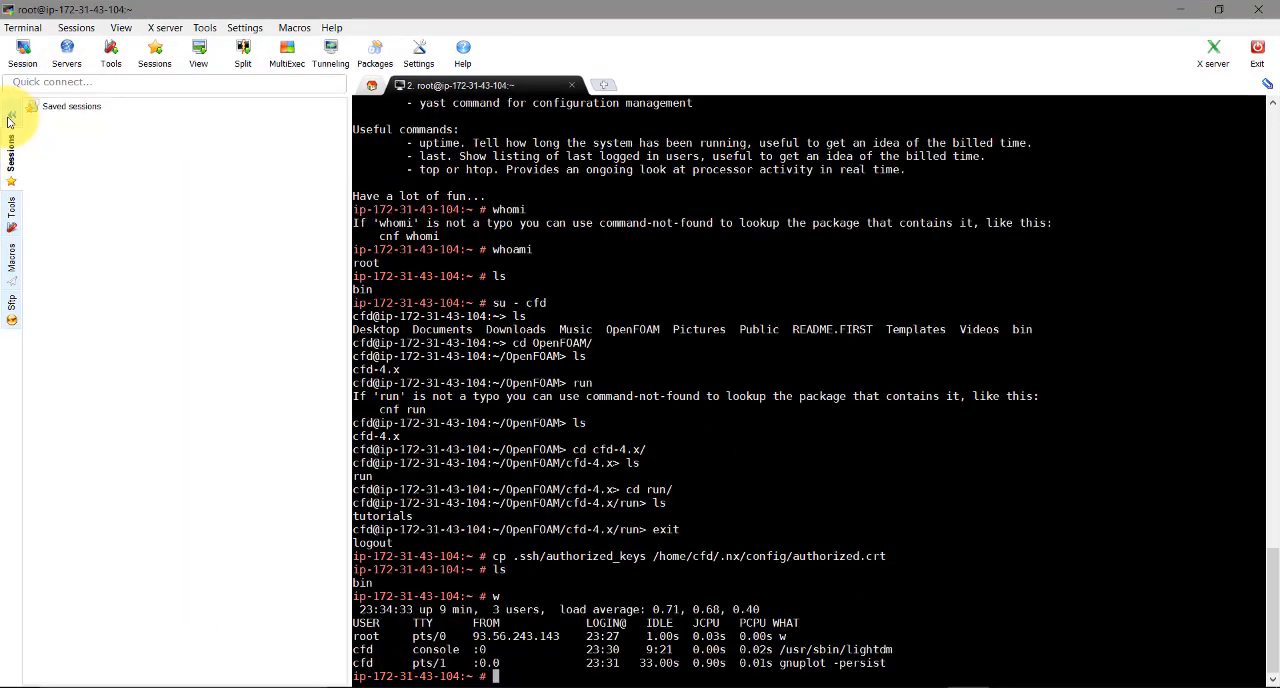
click(10, 213)
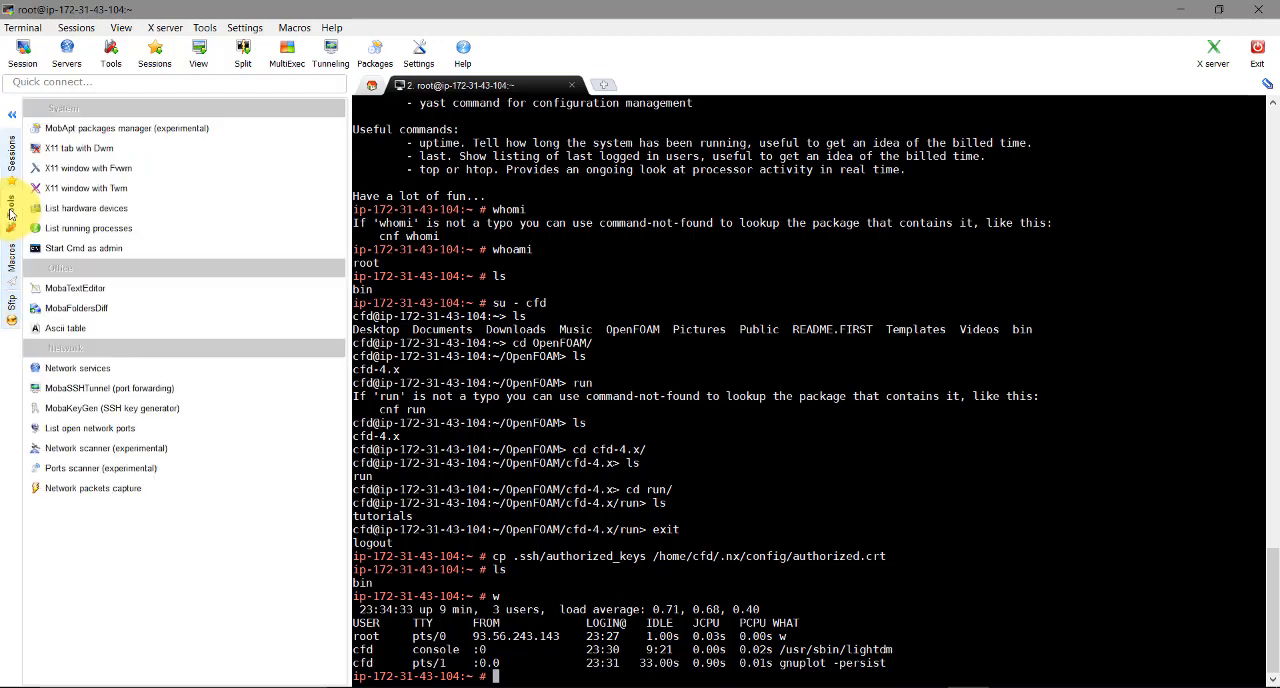
click(11, 155)
click(13, 296)
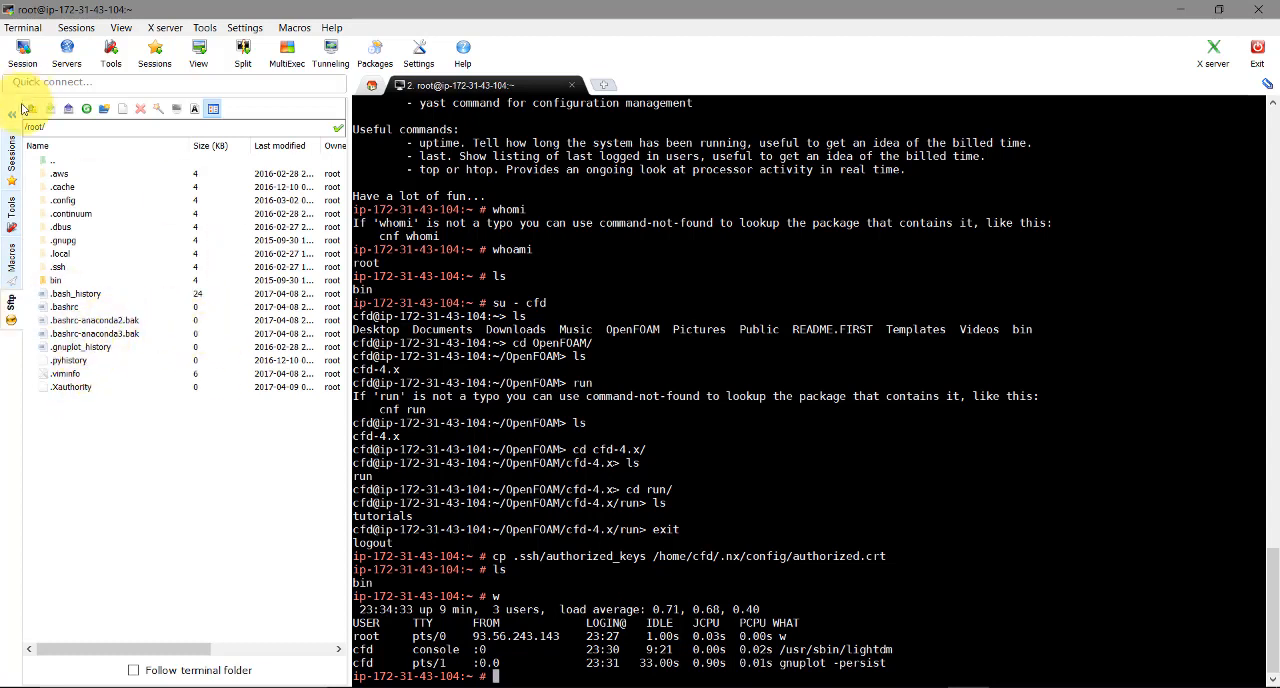
Change the SFTP browser's path to /home and open the cfd folder
click(50, 127)
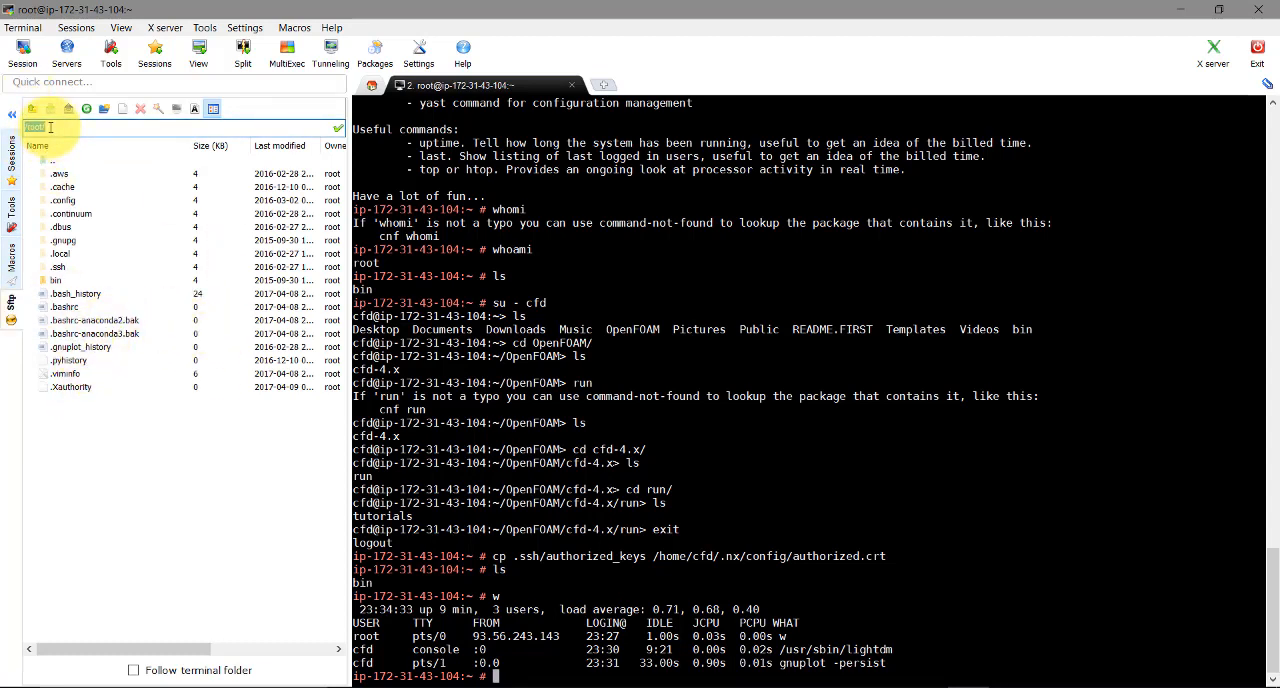
click(50, 127)
key(Tab)
click(50, 127)
text(/home)
key(Return)
click(73, 180)
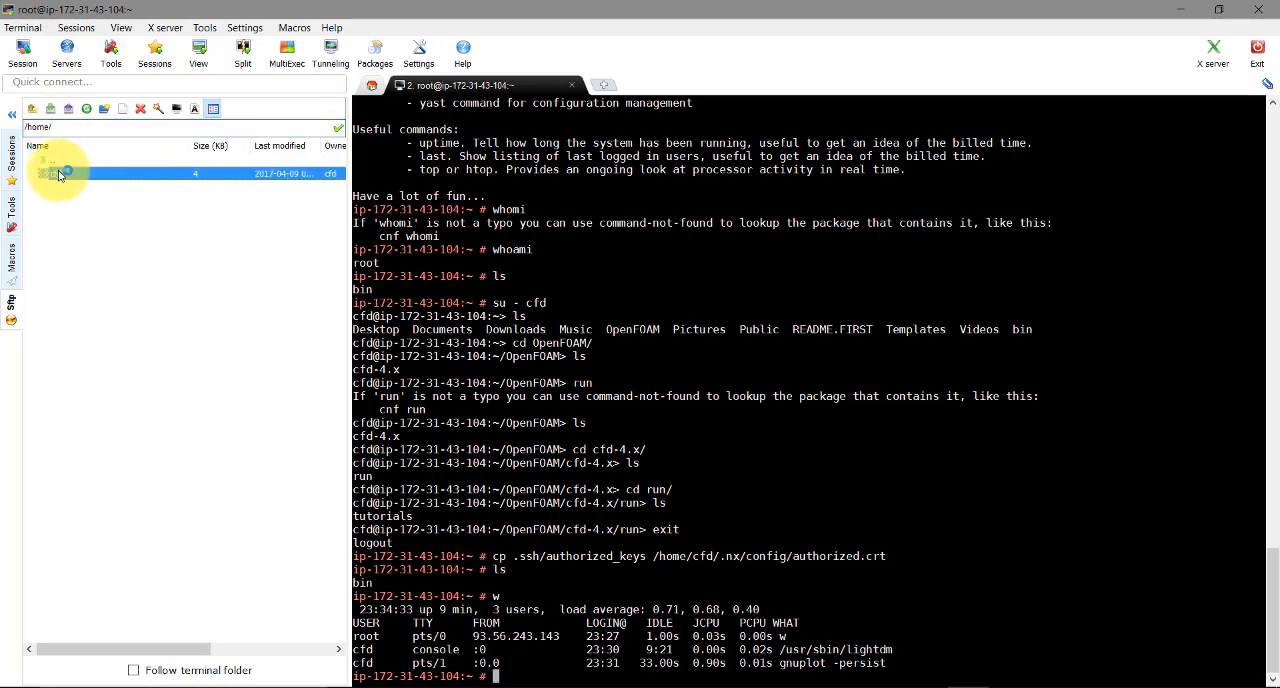
Open the cfd folder in the SFTP browser and return to the NoMachine session
double_click(73, 178)
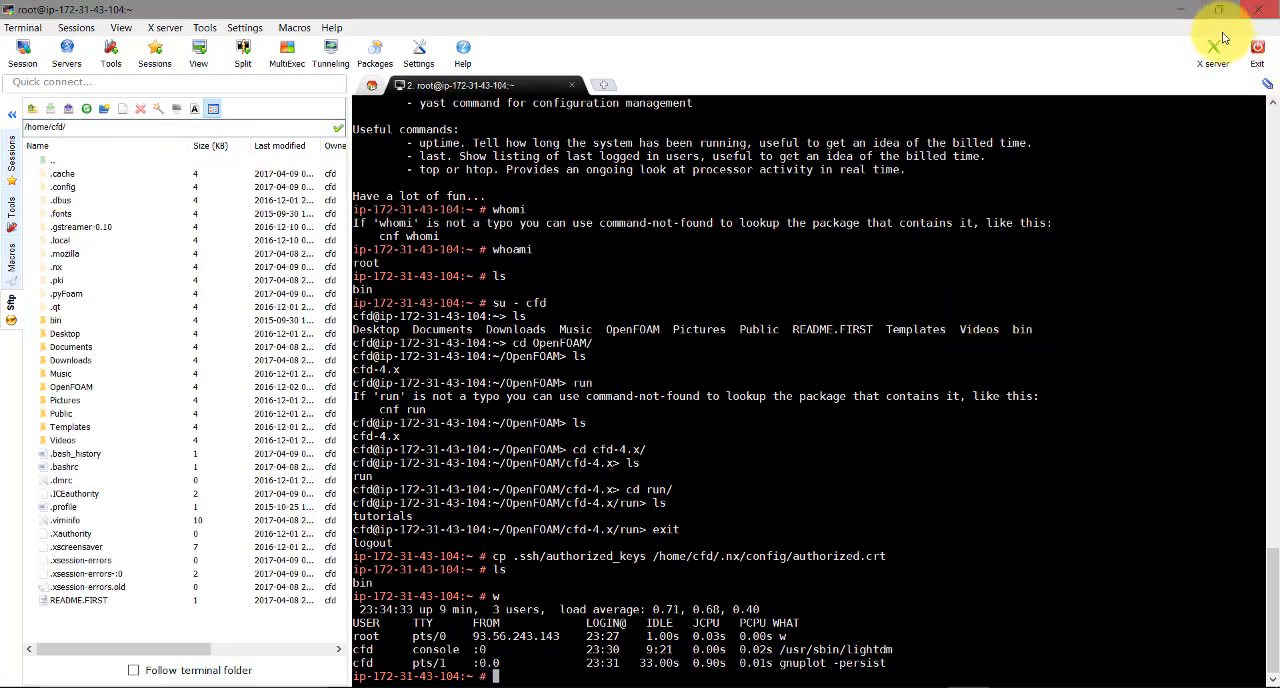
click(1185, 10)
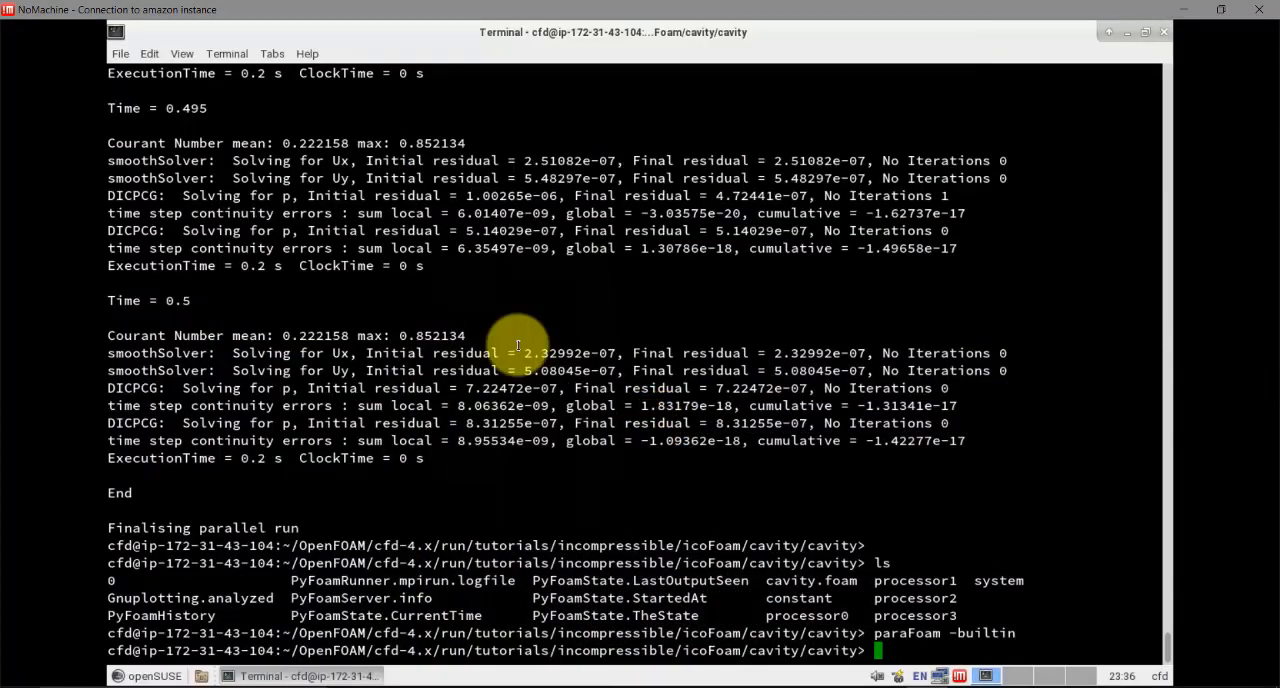
text(clea)
key(Return)
text(r)
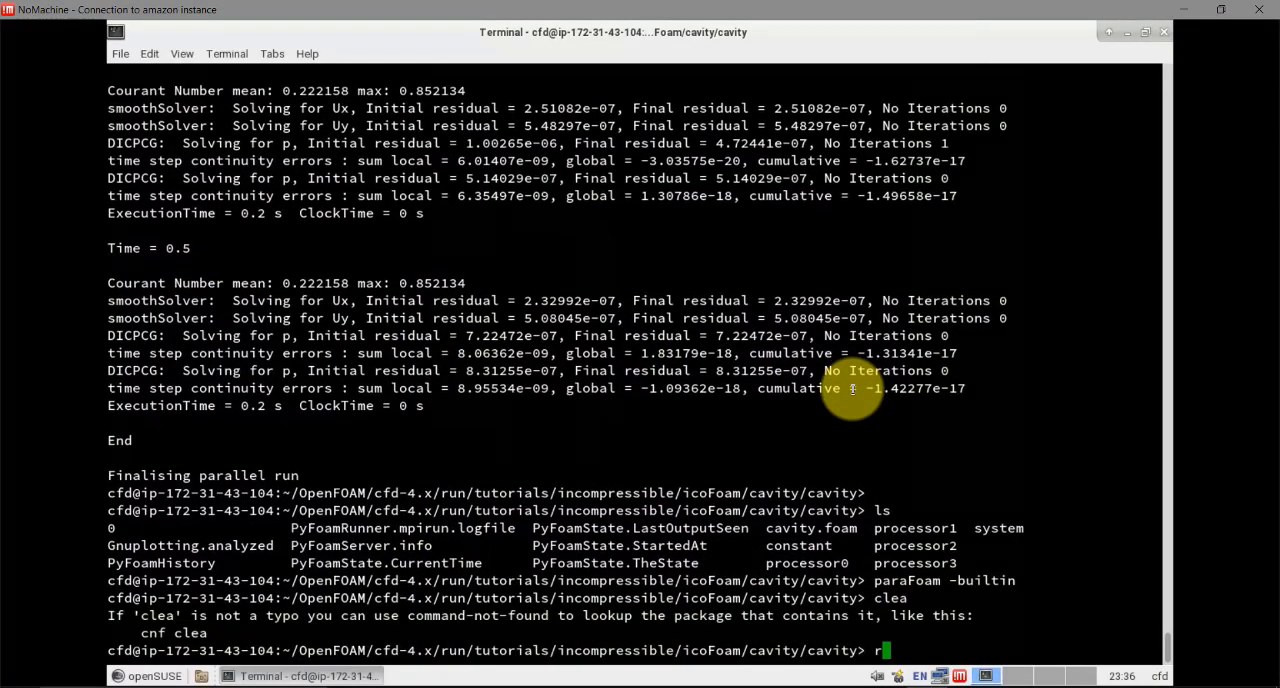
key(Return)
text(foamCLeant)
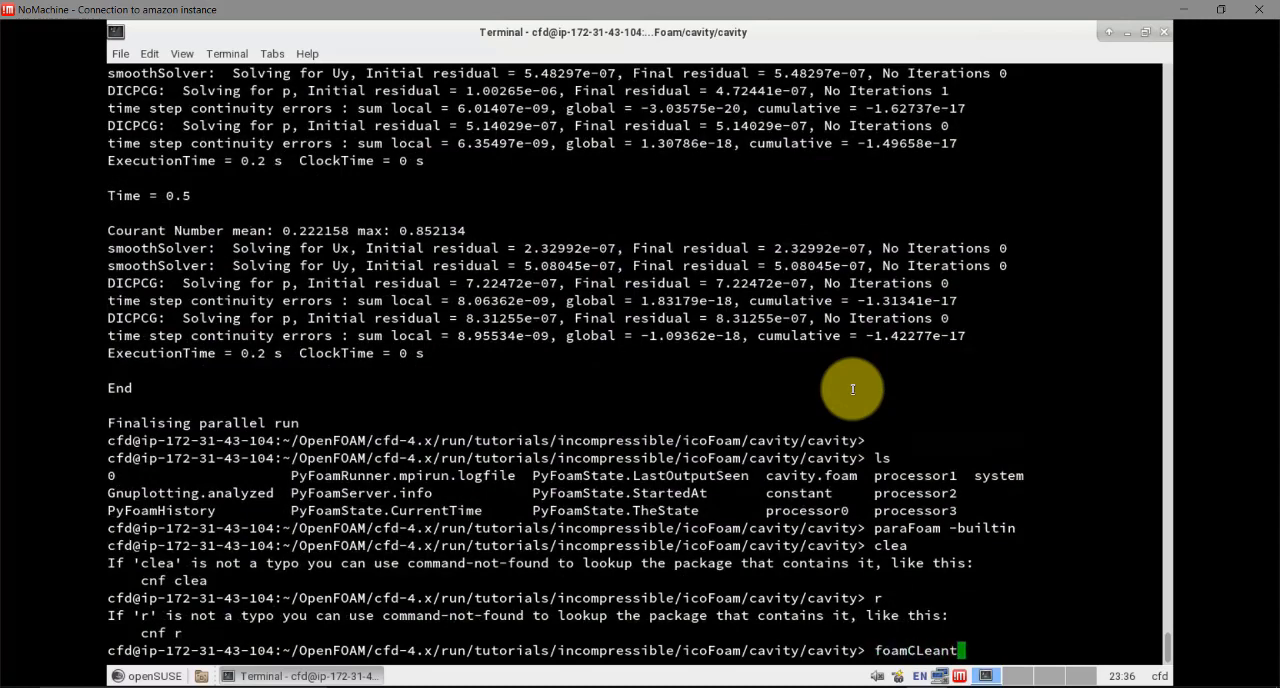
key(Return)
Clean the cavity case with foamCleanTutorials and list the case directory with ls
key(Return)
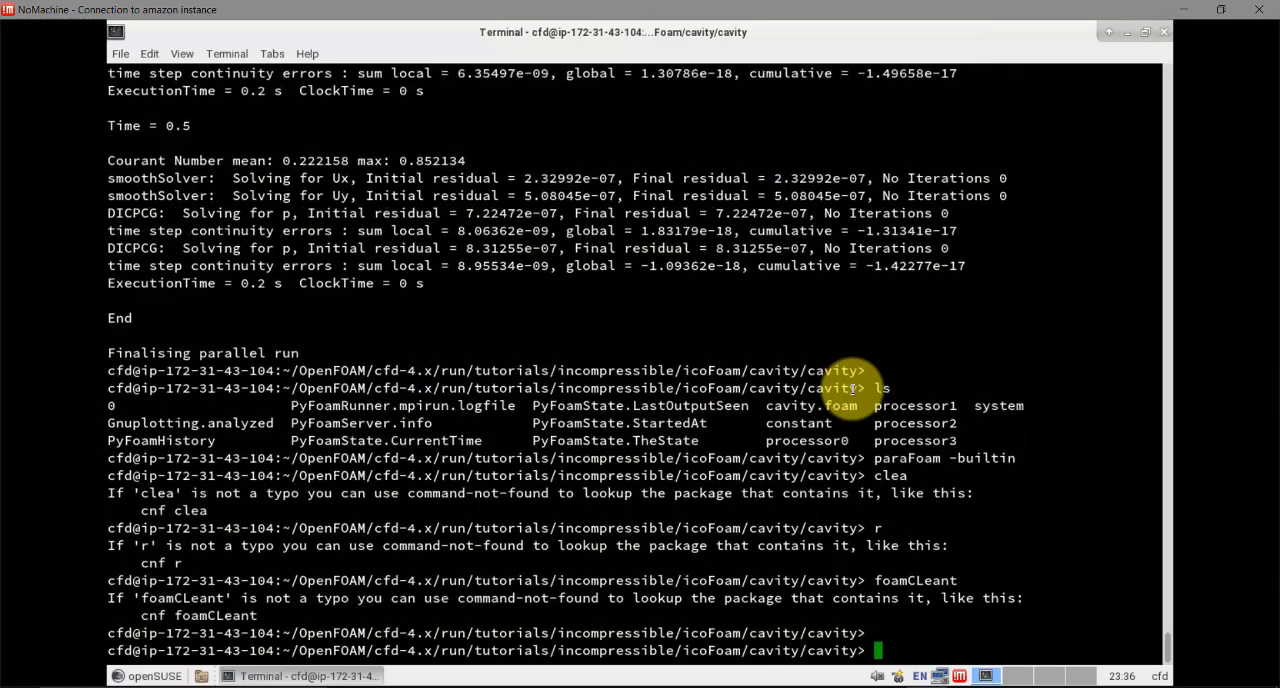
text(foamCleanTutorials)
key(Return)
text(l)
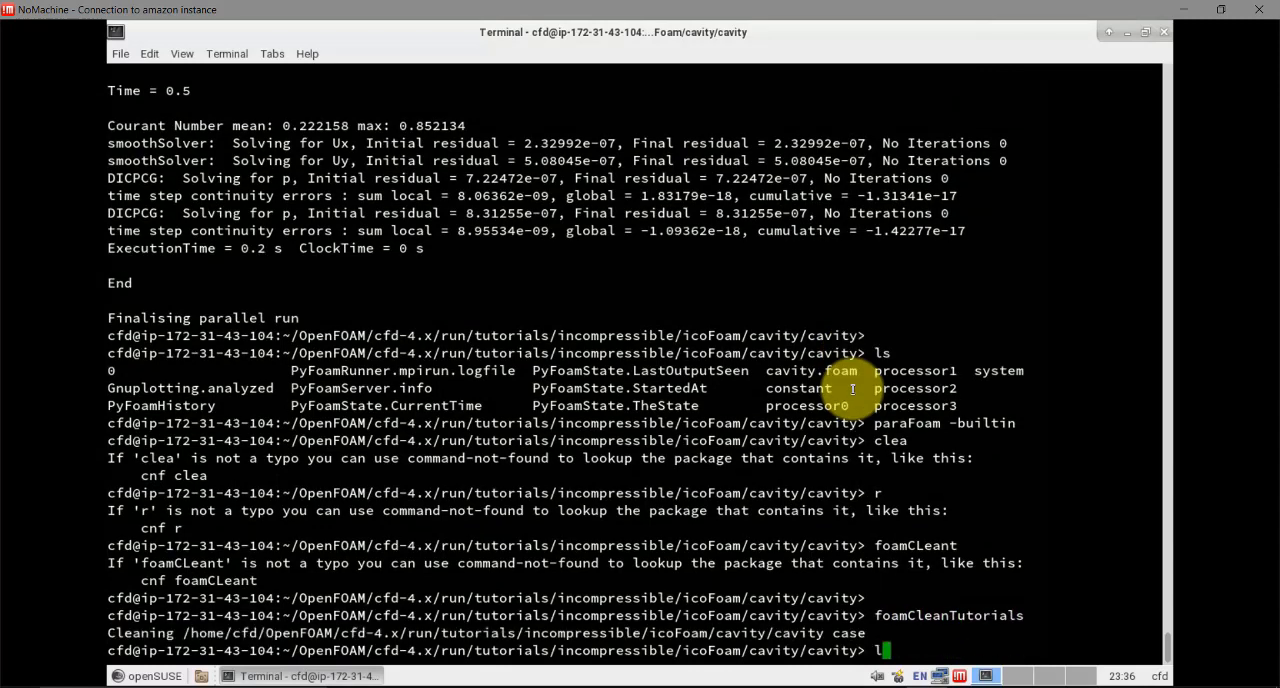
text(s)
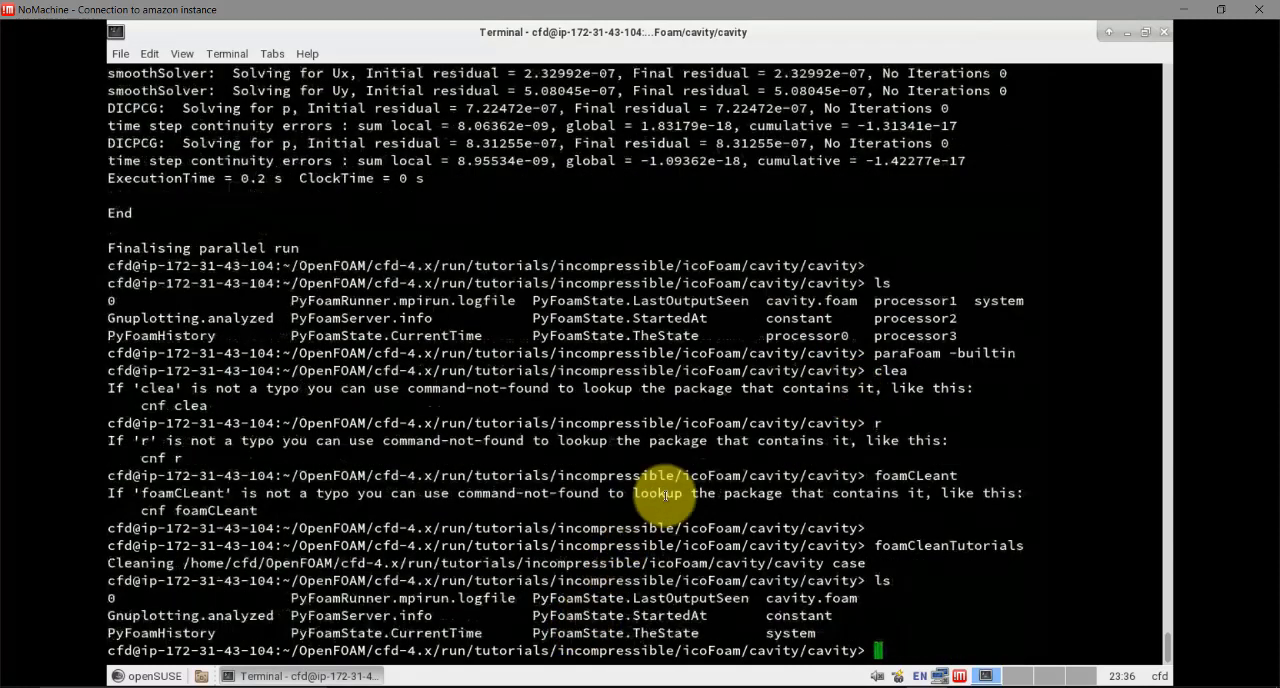
Switch to the EC2 Management Console in the browser and show the Elastic Block Store volumes list
click(1124, 34)
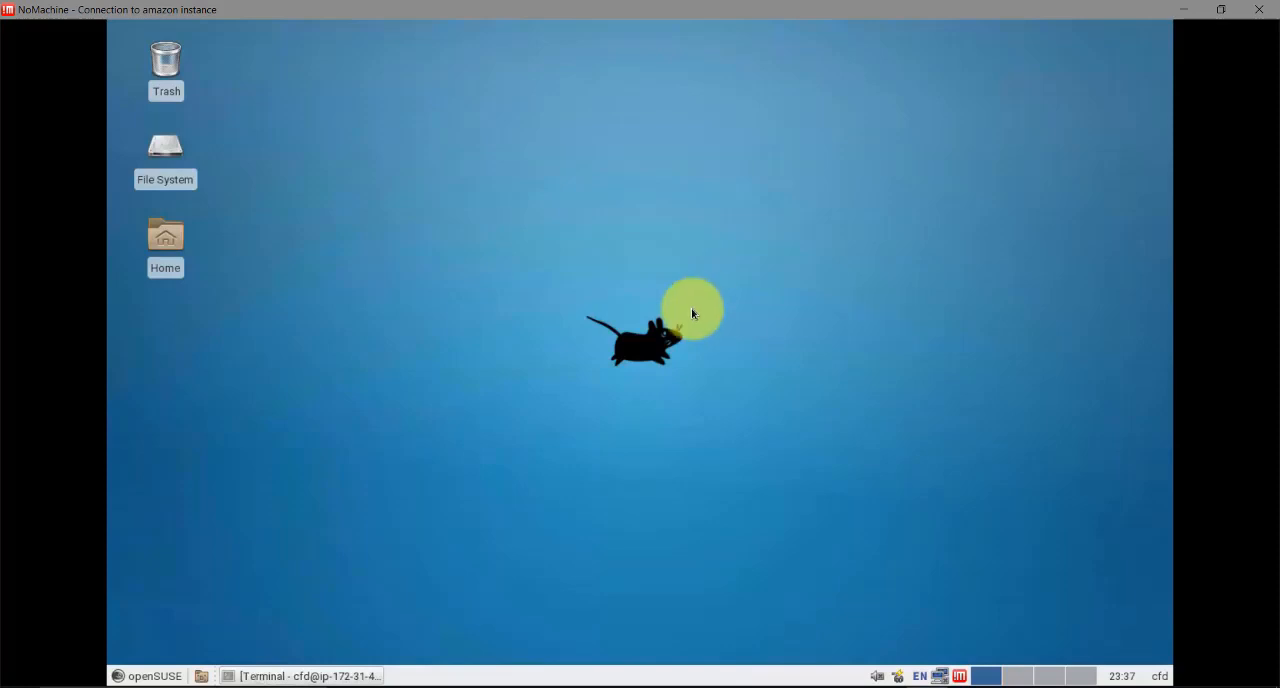
click(551, 687)
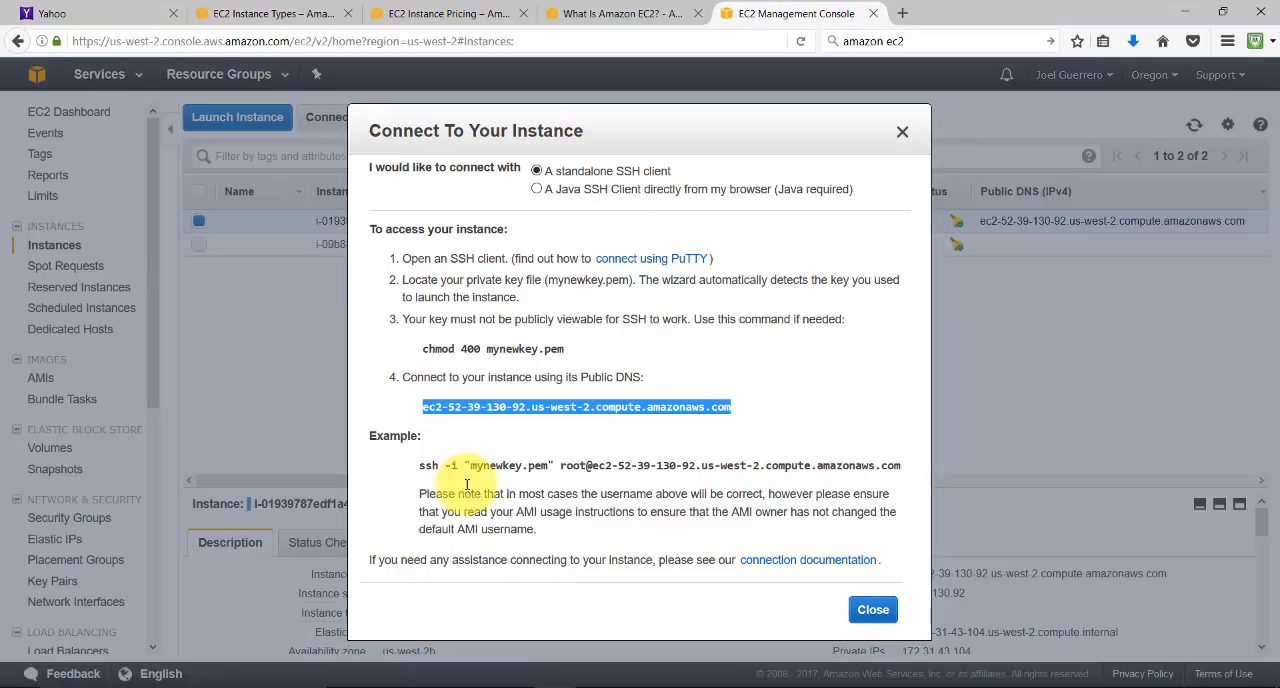
click(870, 608)
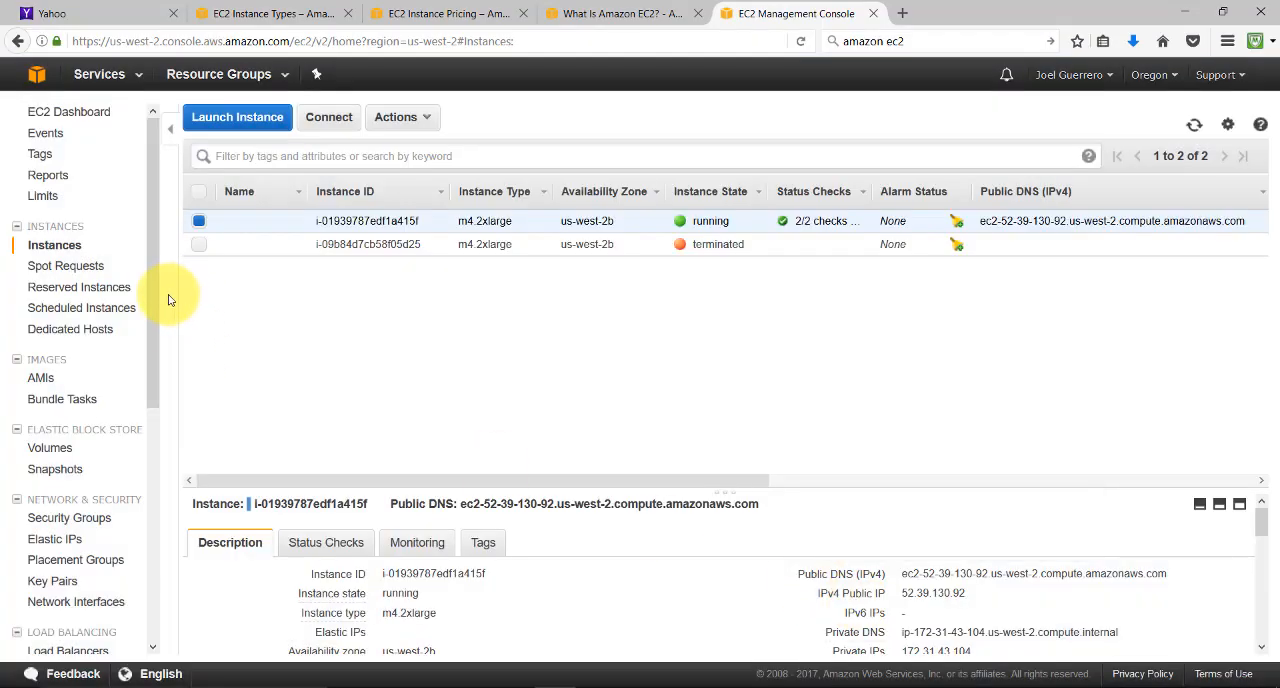
drag(155, 344, 156, 358)
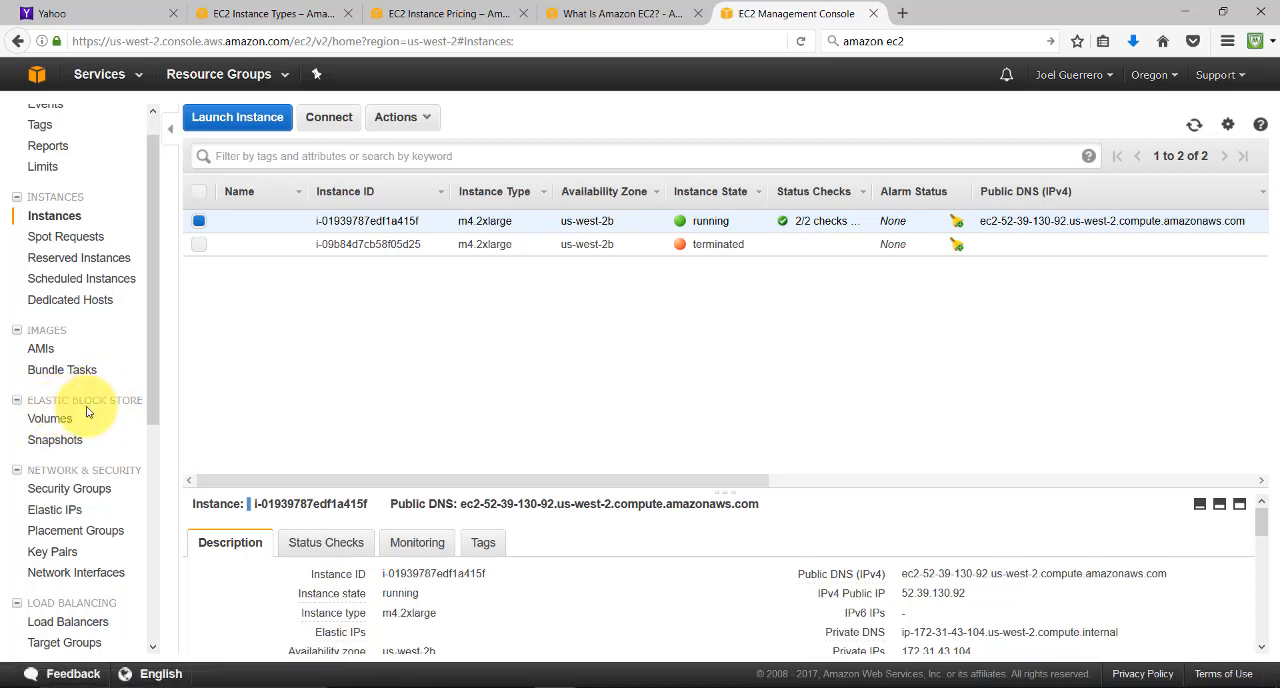
click(62, 420)
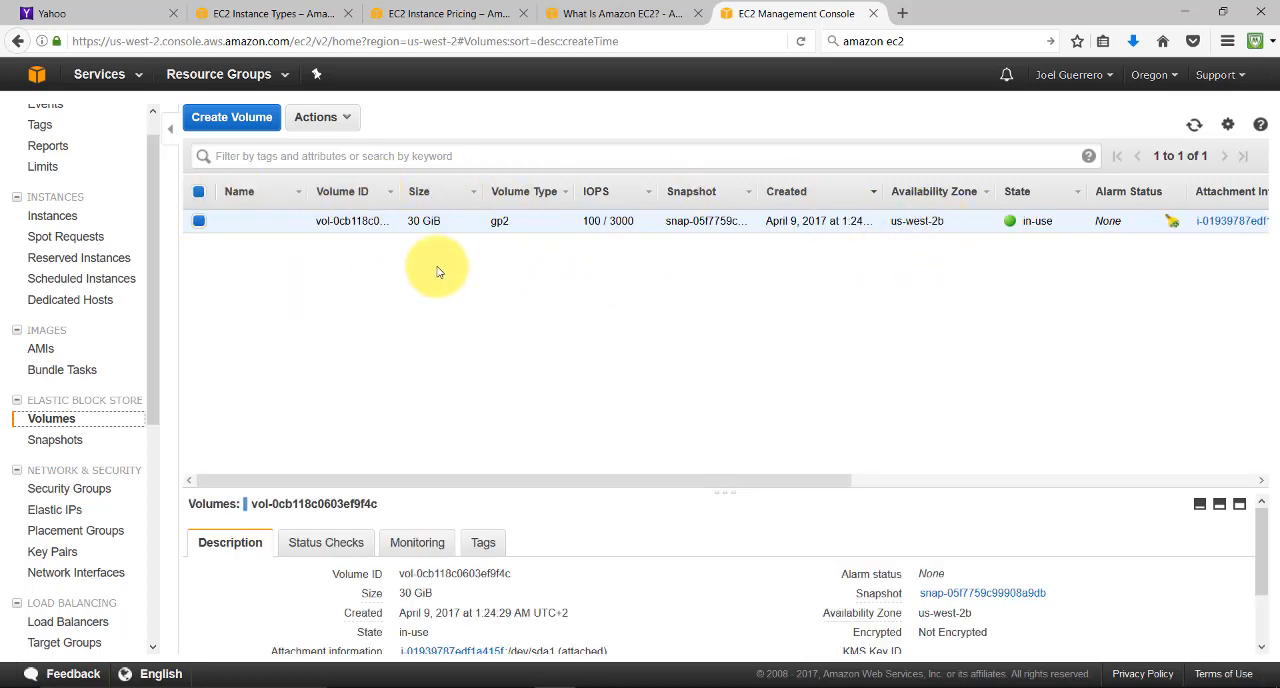
click(250, 127)
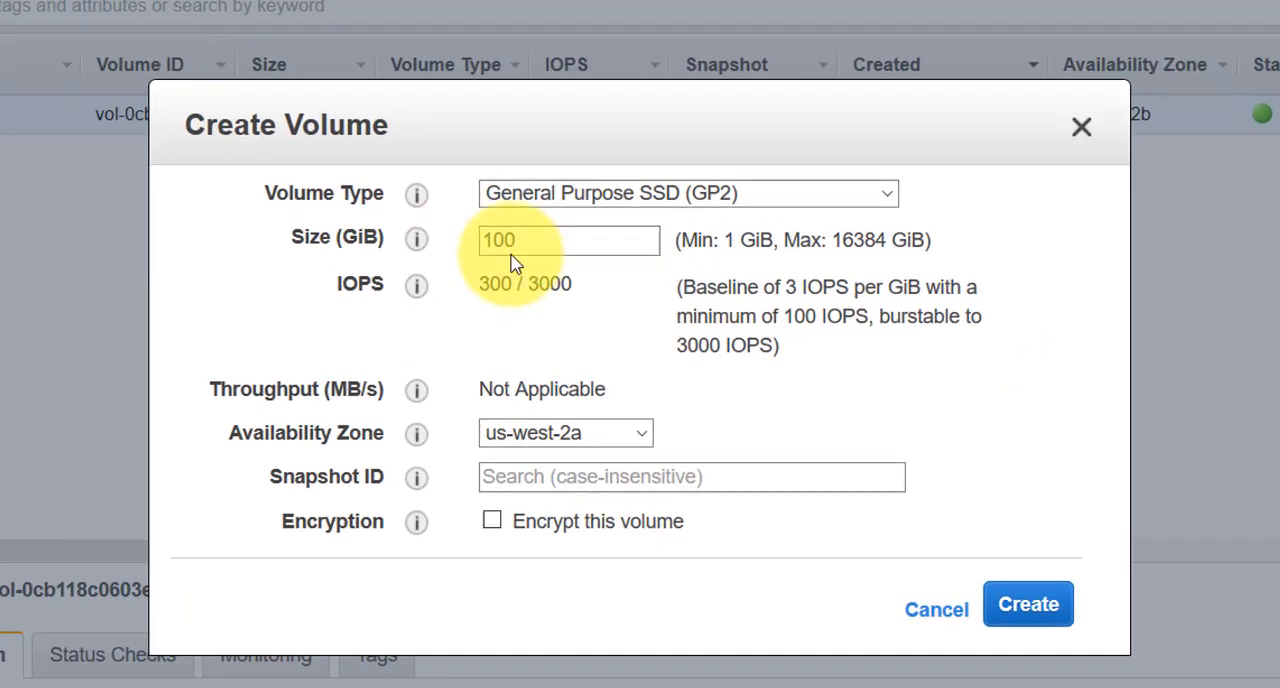
double_click(516, 248)
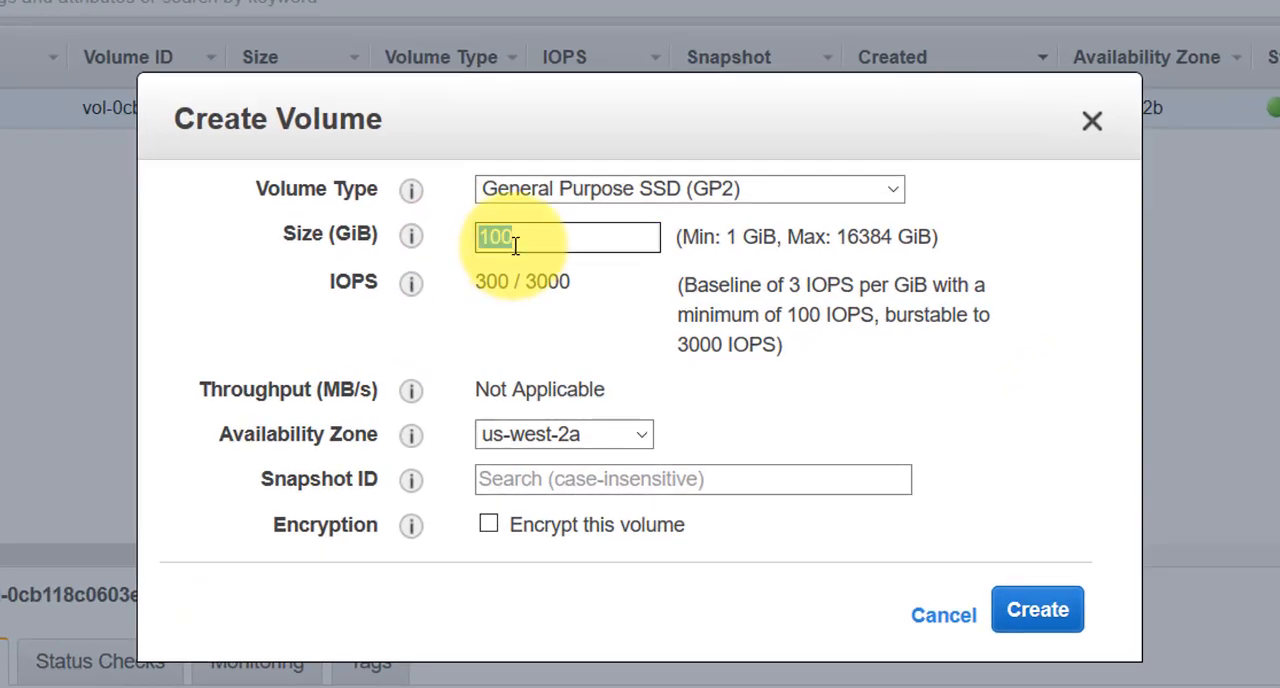
text(10)
click(631, 434)
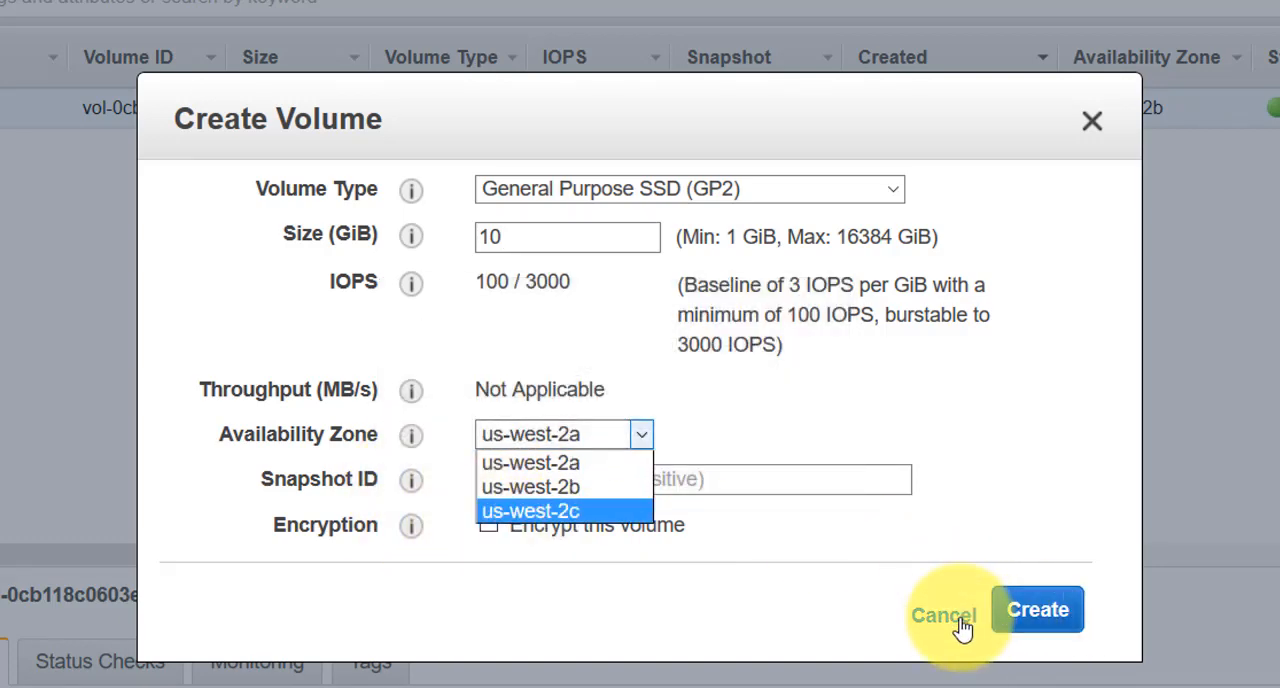
click(958, 624)
click(958, 624)
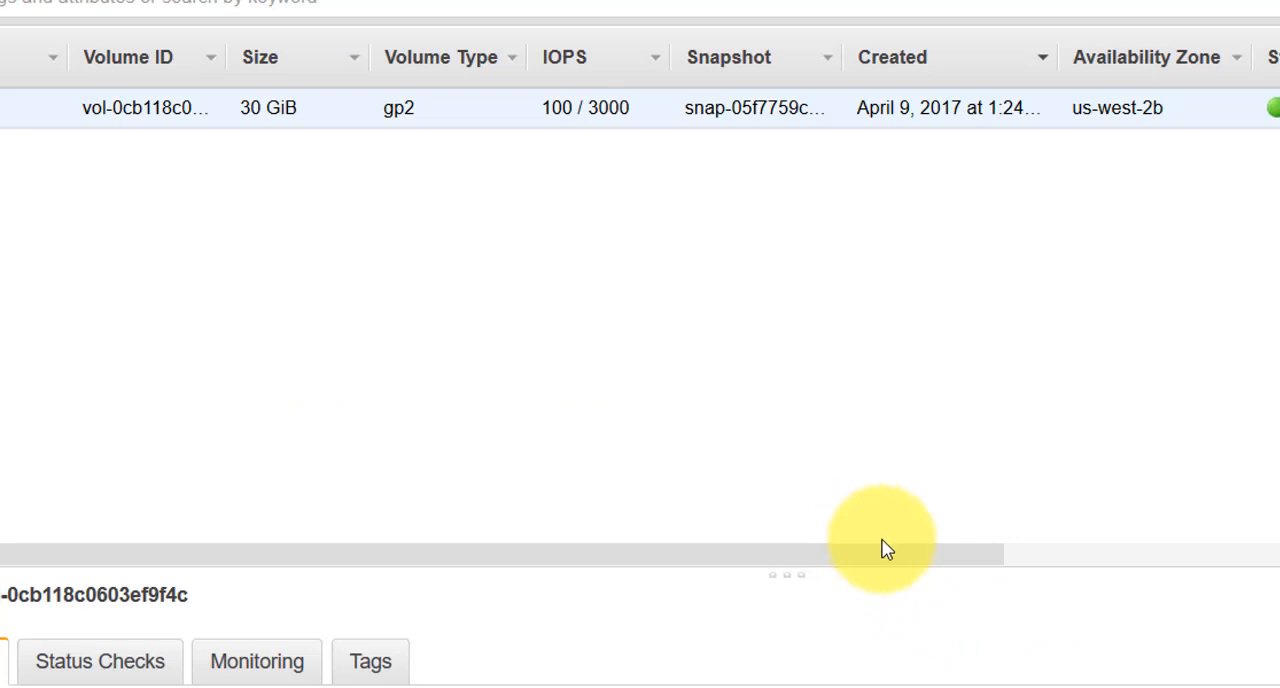
Create a 10 GiB General Purpose SSD (GP2) volume in availability zone us-west-2b without a snapshot or encryption
drag(851, 563, 1195, 590)
drag(749, 555, 531, 556)
click(0, 0)
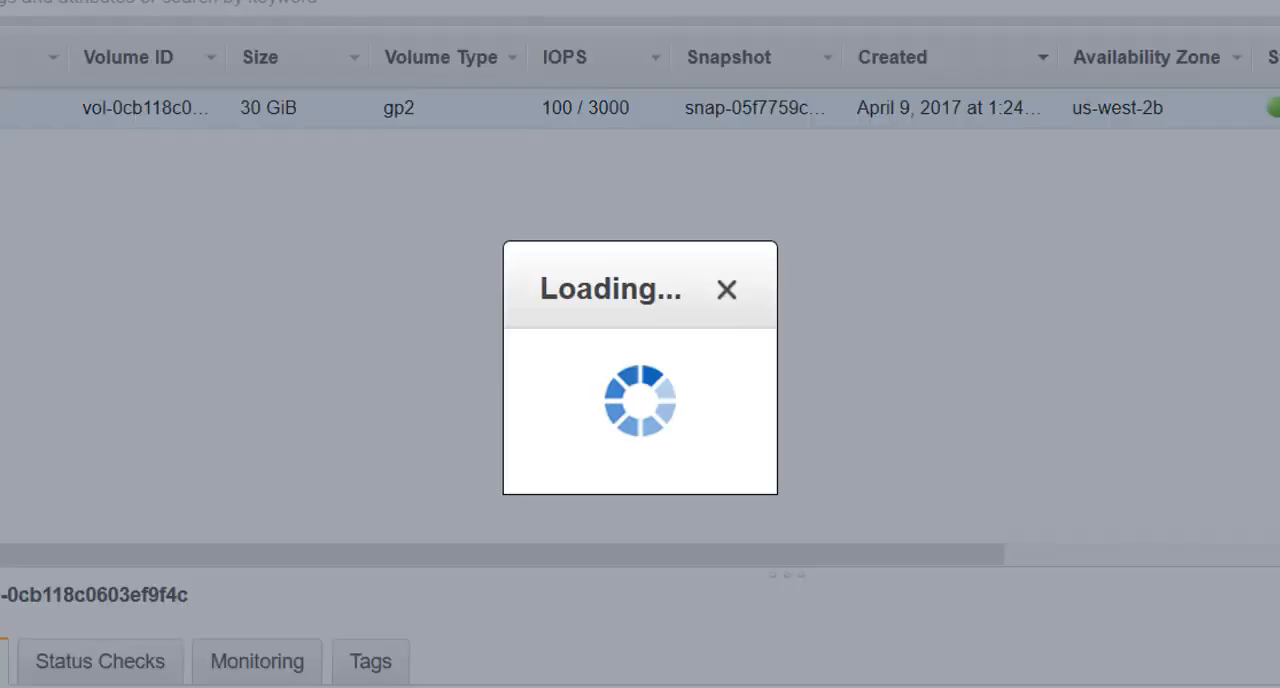
click(643, 437)
click(603, 489)
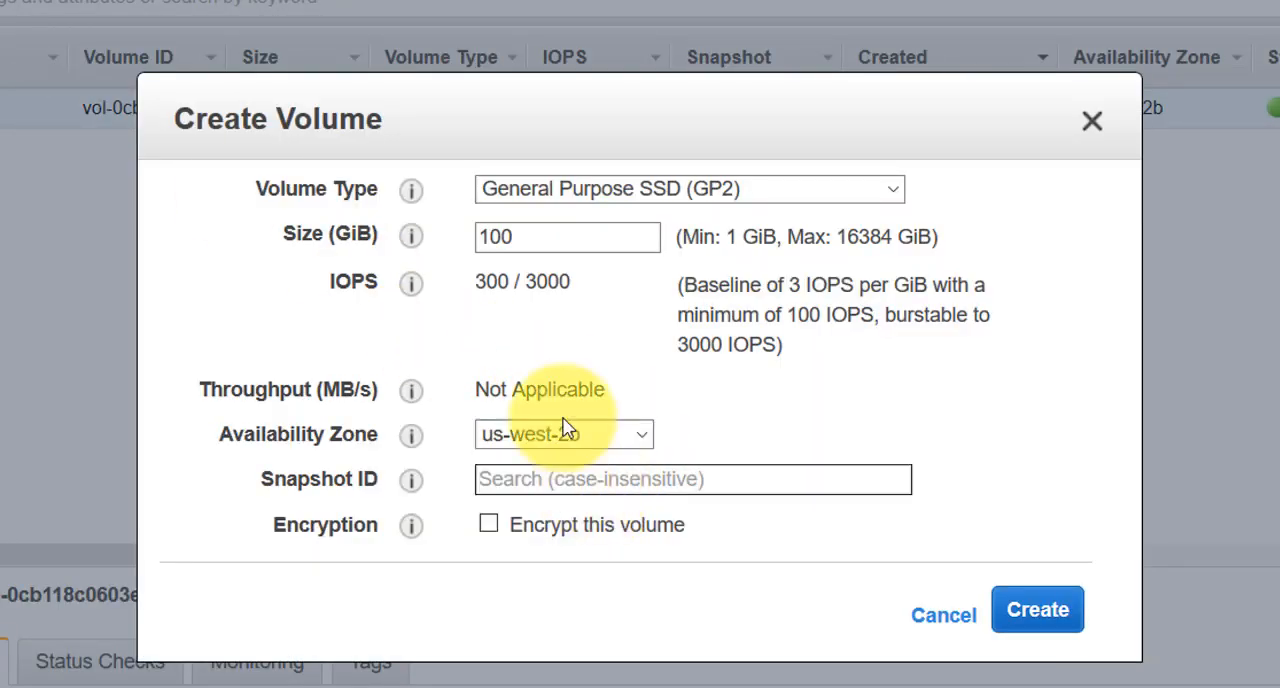
click(571, 238)
key(BackSpace)
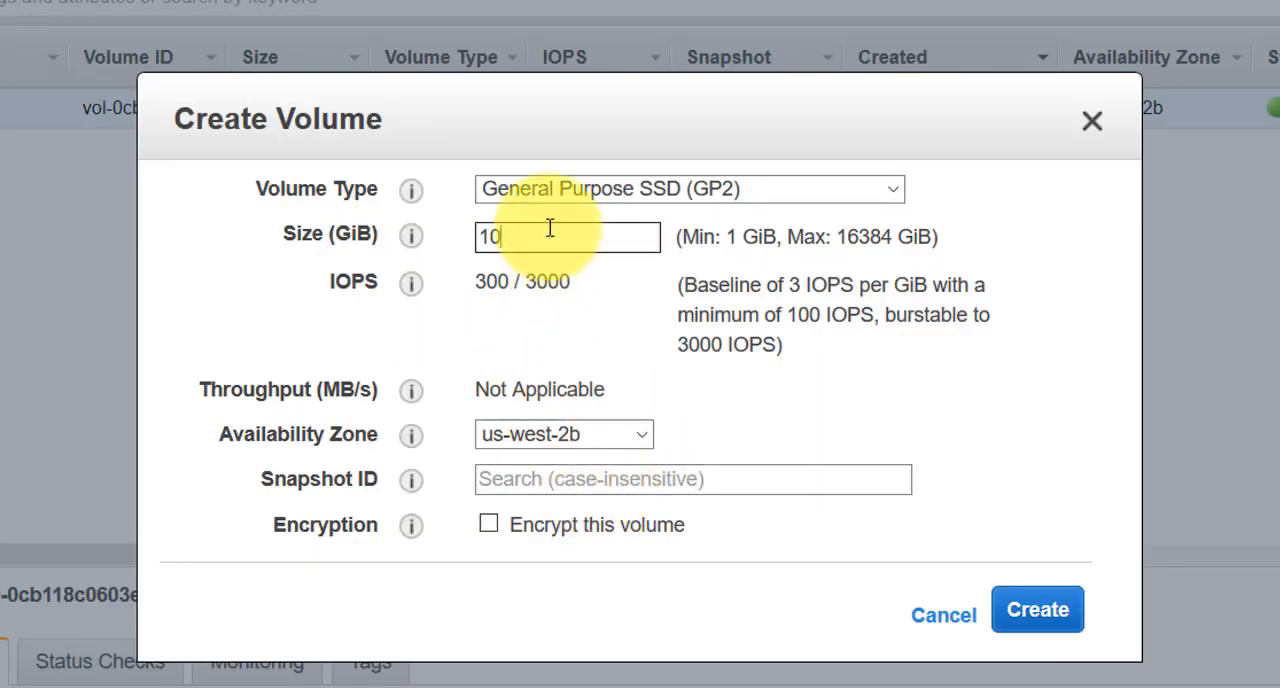
click(711, 478)
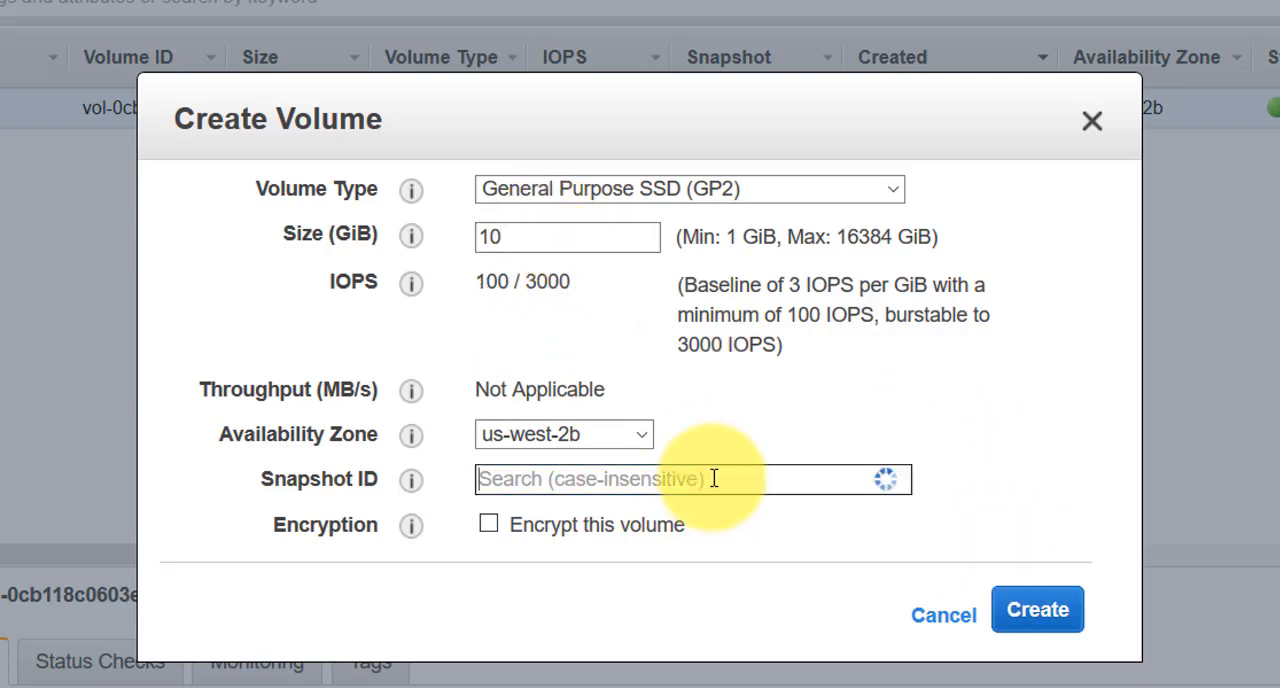
click(849, 583)
click(1038, 609)
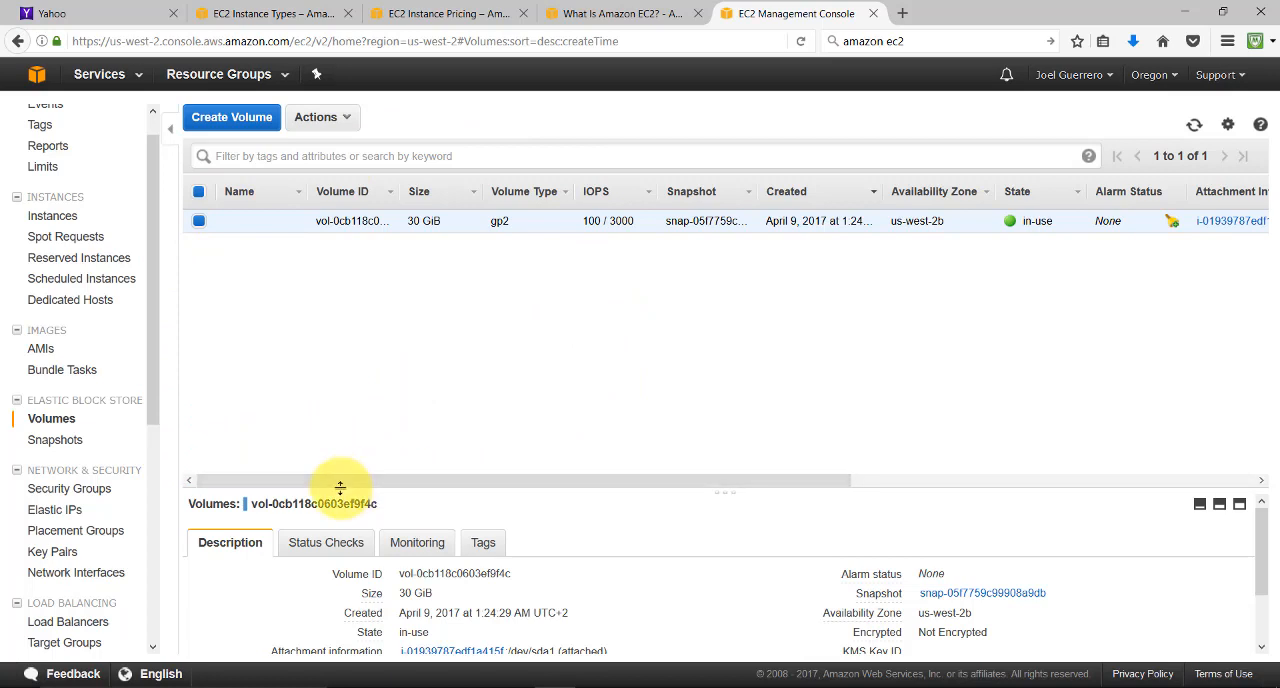
Reload the volumes page and select the new 10 GiB volume, widening the Volume ID and Snapshot columns
drag(340, 487, 714, 477)
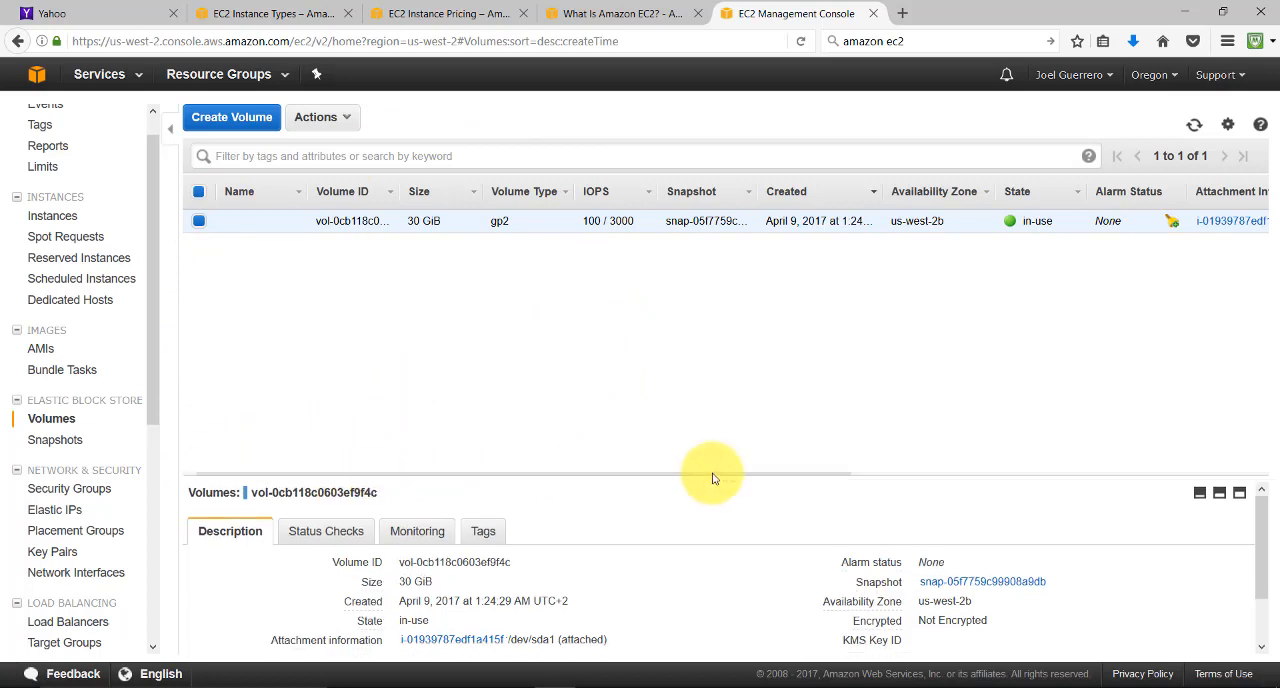
click(800, 41)
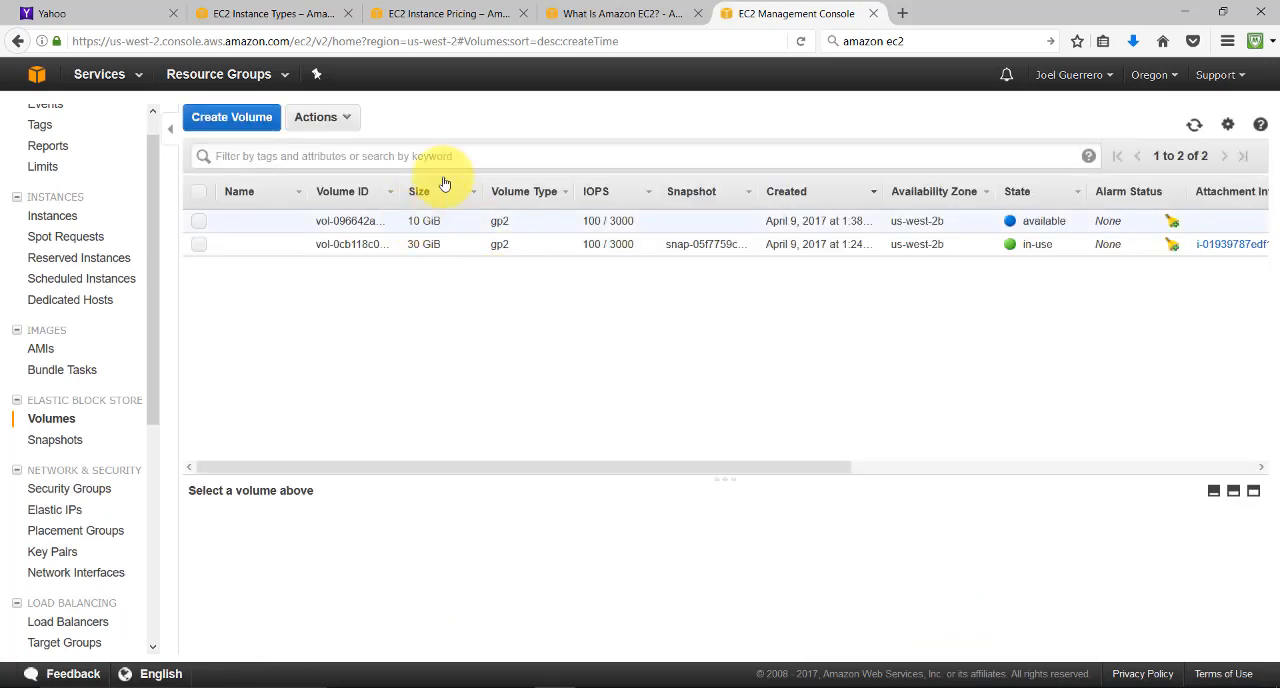
click(385, 224)
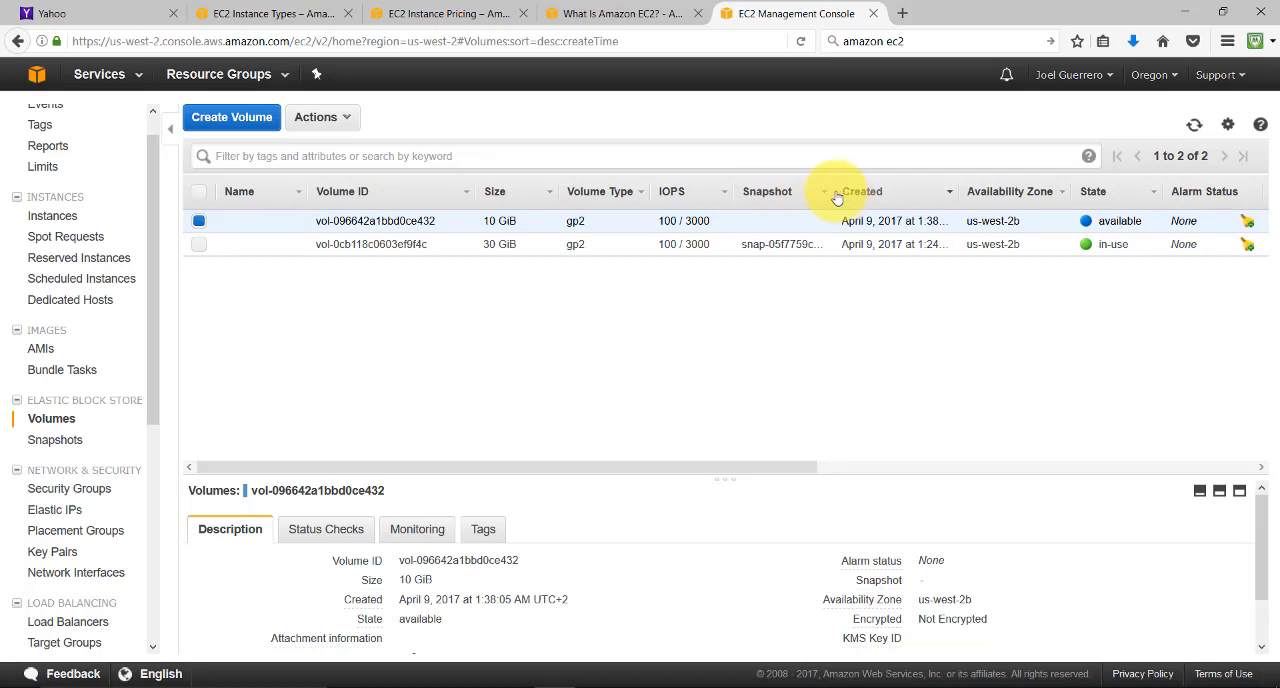
drag(826, 190, 895, 188)
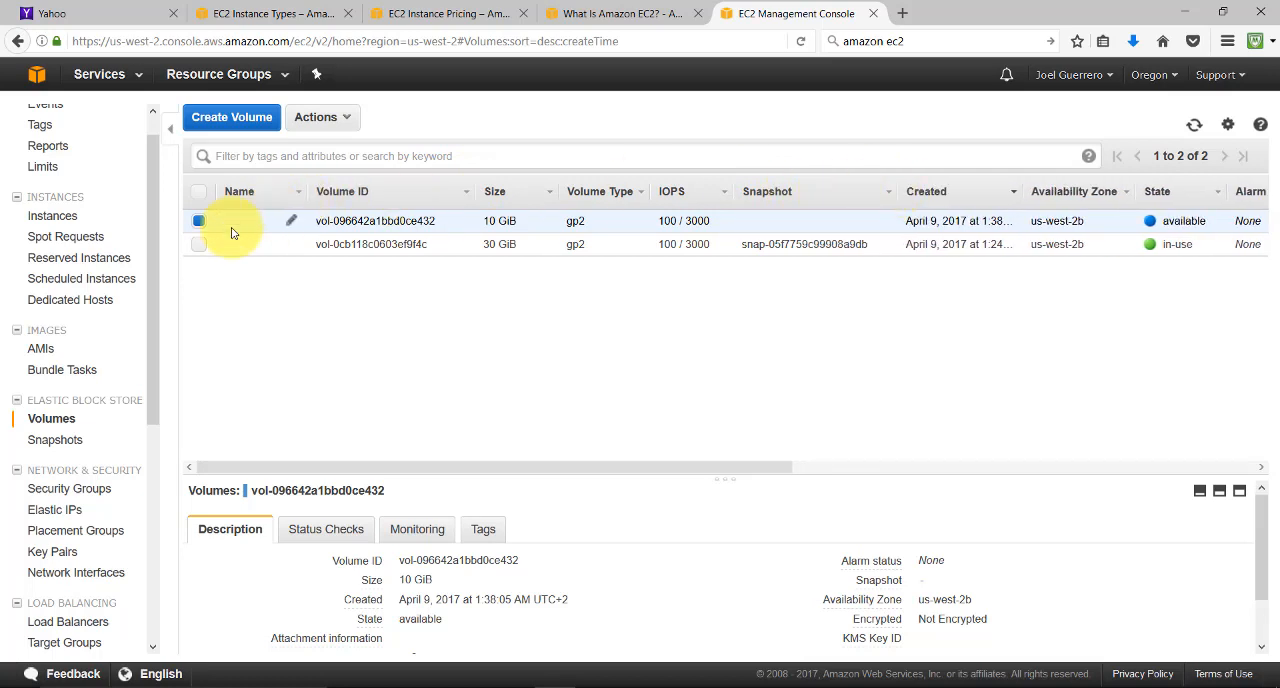
Attach the 10 GiB volume to the running instance i-01939787edf1a415f as device /dev/sdf
right_click(229, 234)
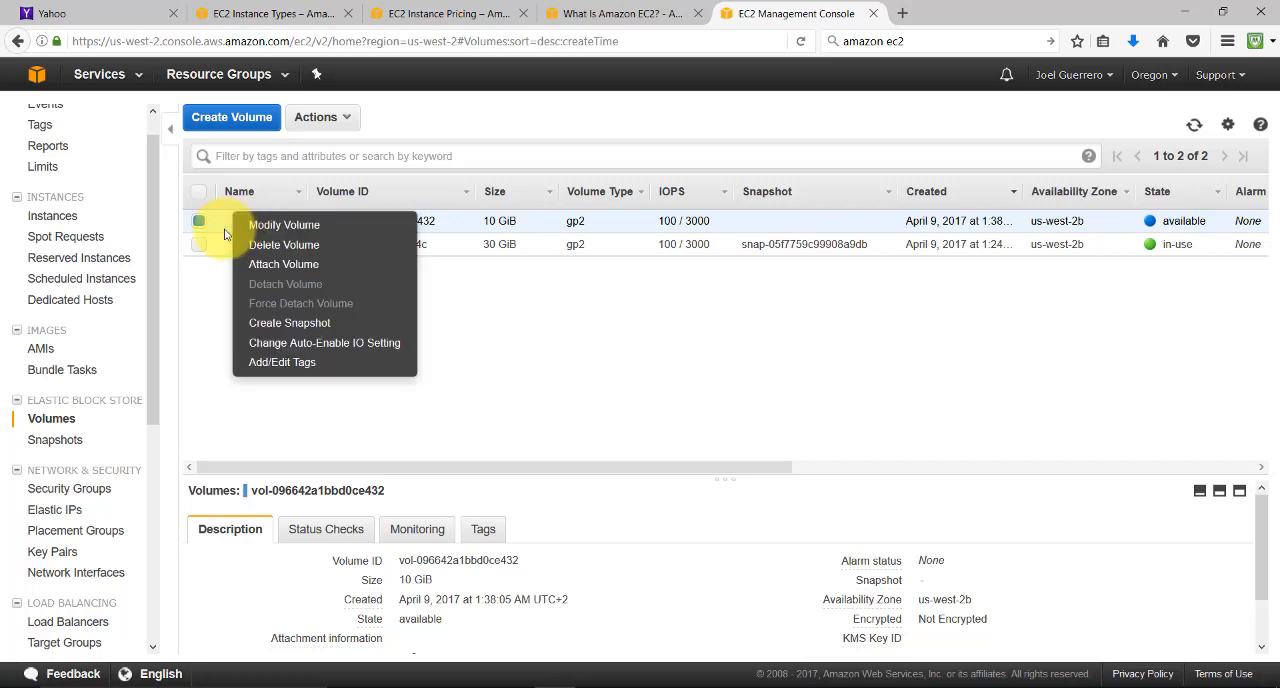
click(620, 345)
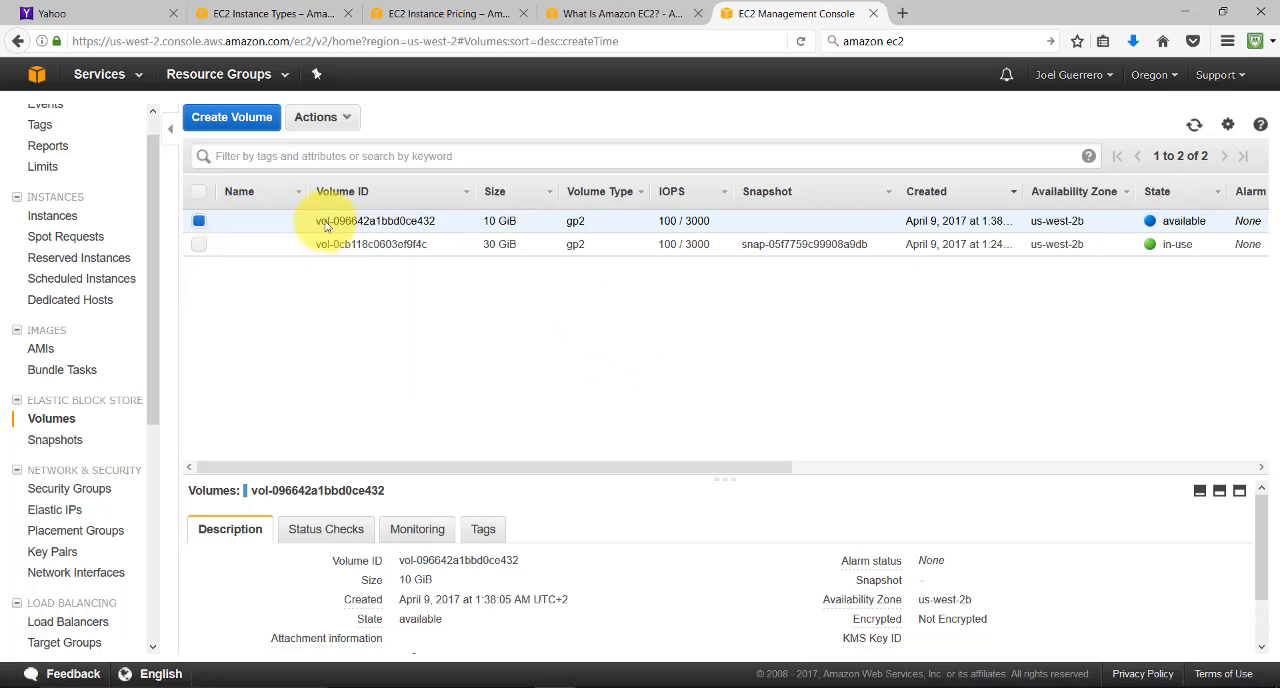
right_click(248, 226)
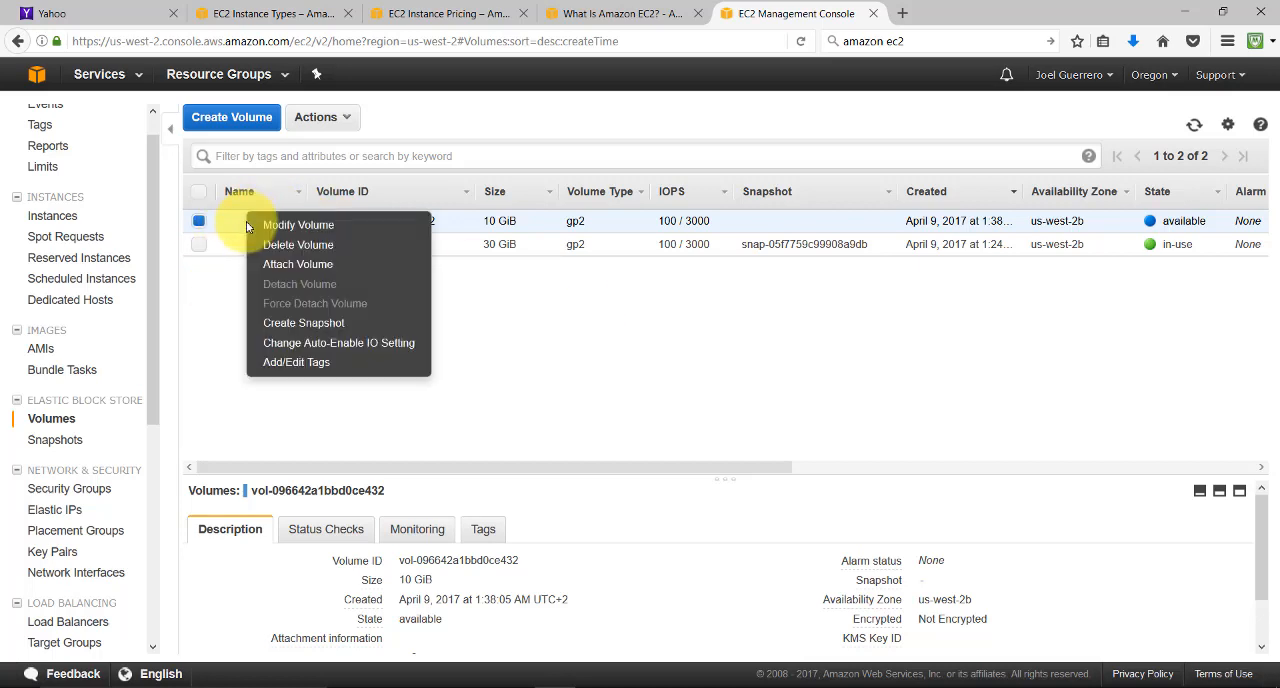
click(270, 270)
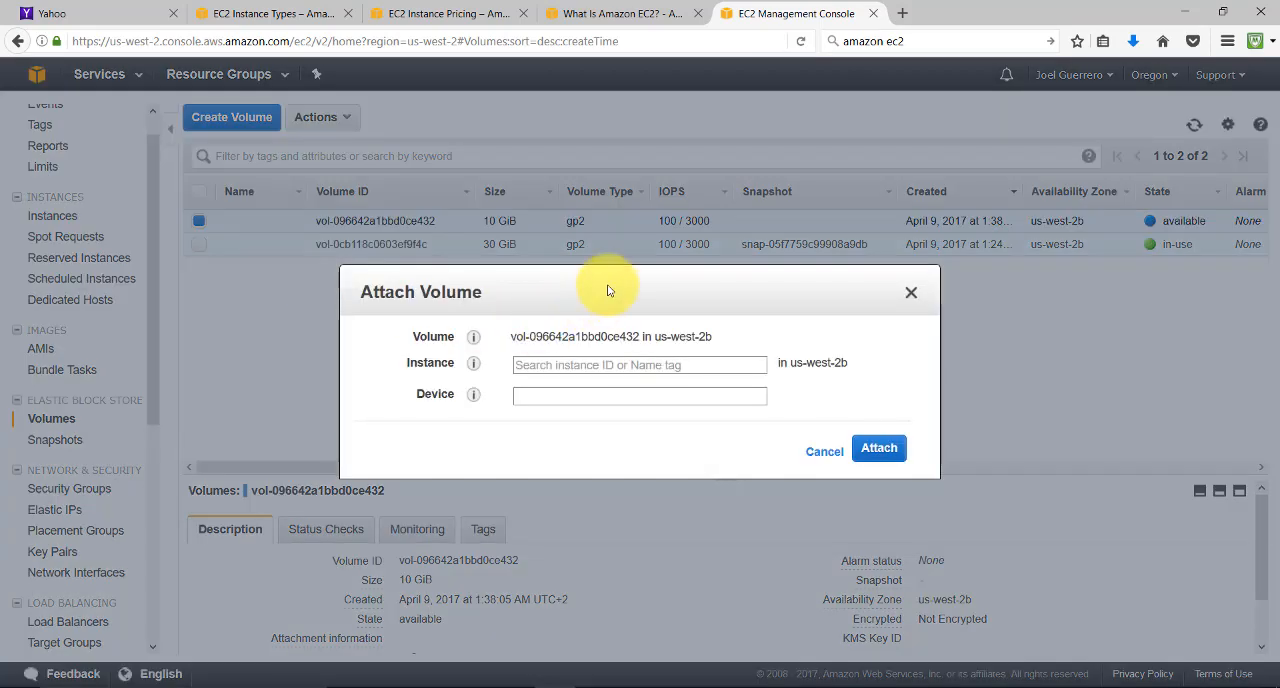
drag(603, 283, 723, 357)
click(711, 431)
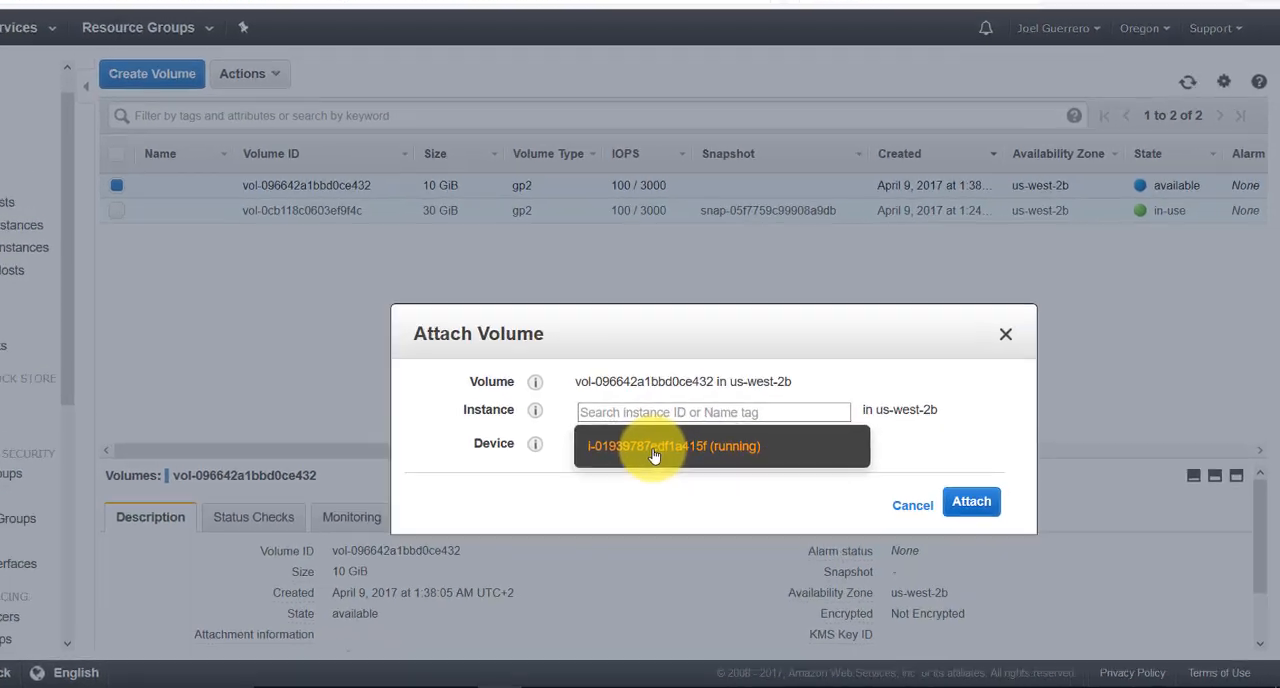
click(698, 468)
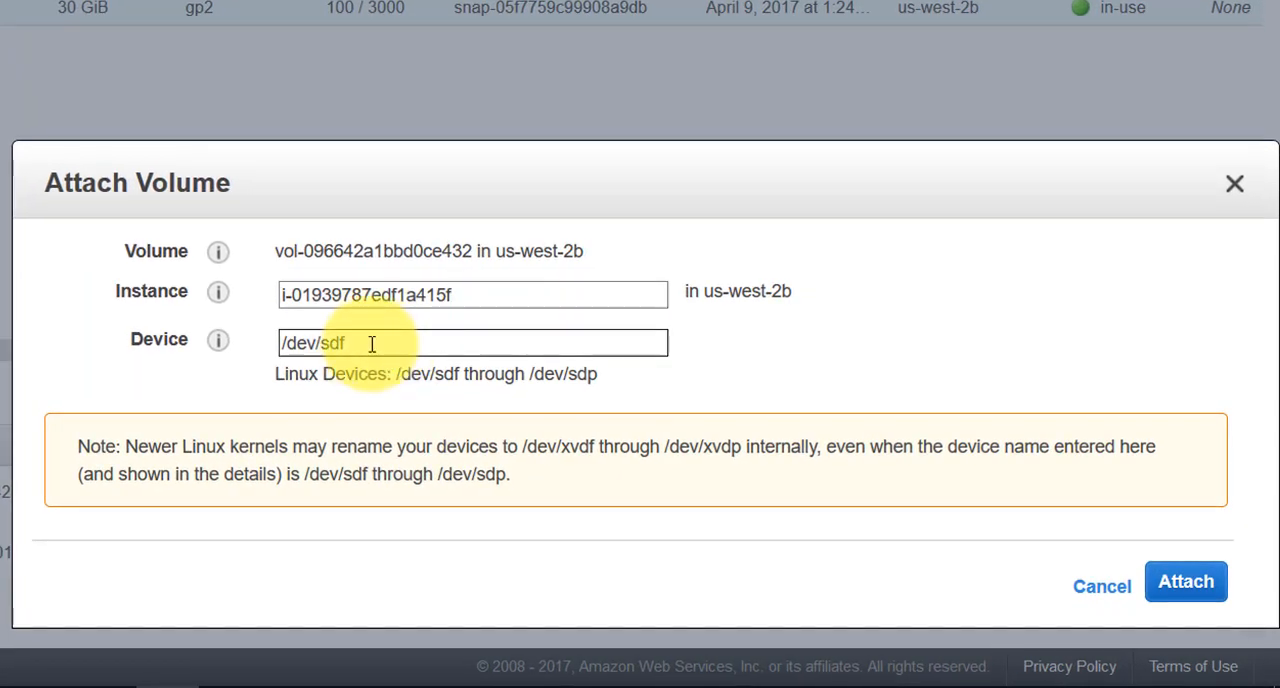
click(372, 345)
drag(334, 343, 192, 346)
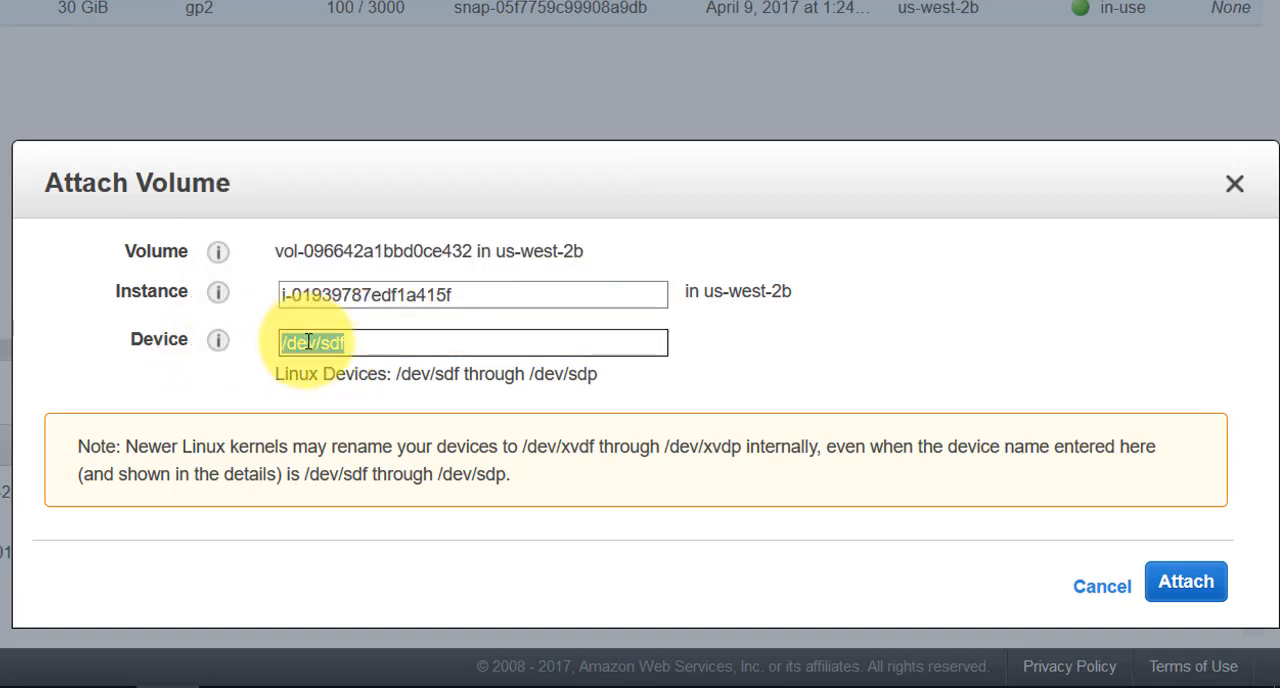
click(353, 343)
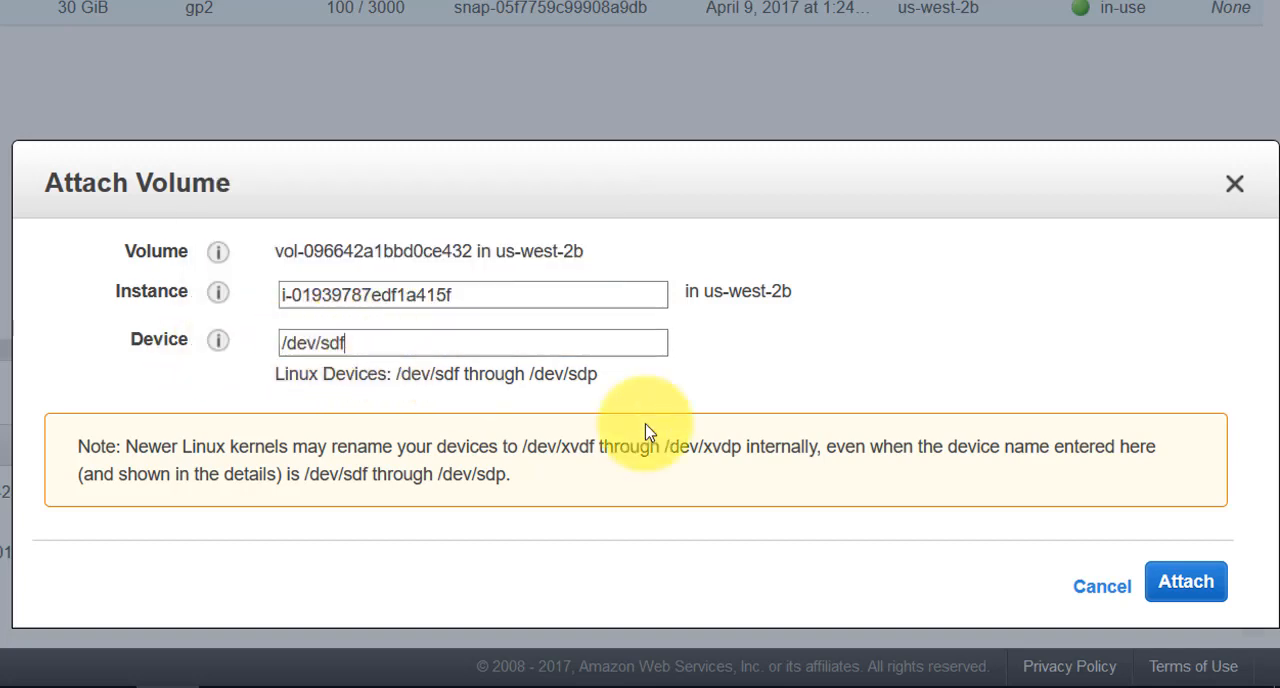
click(1186, 584)
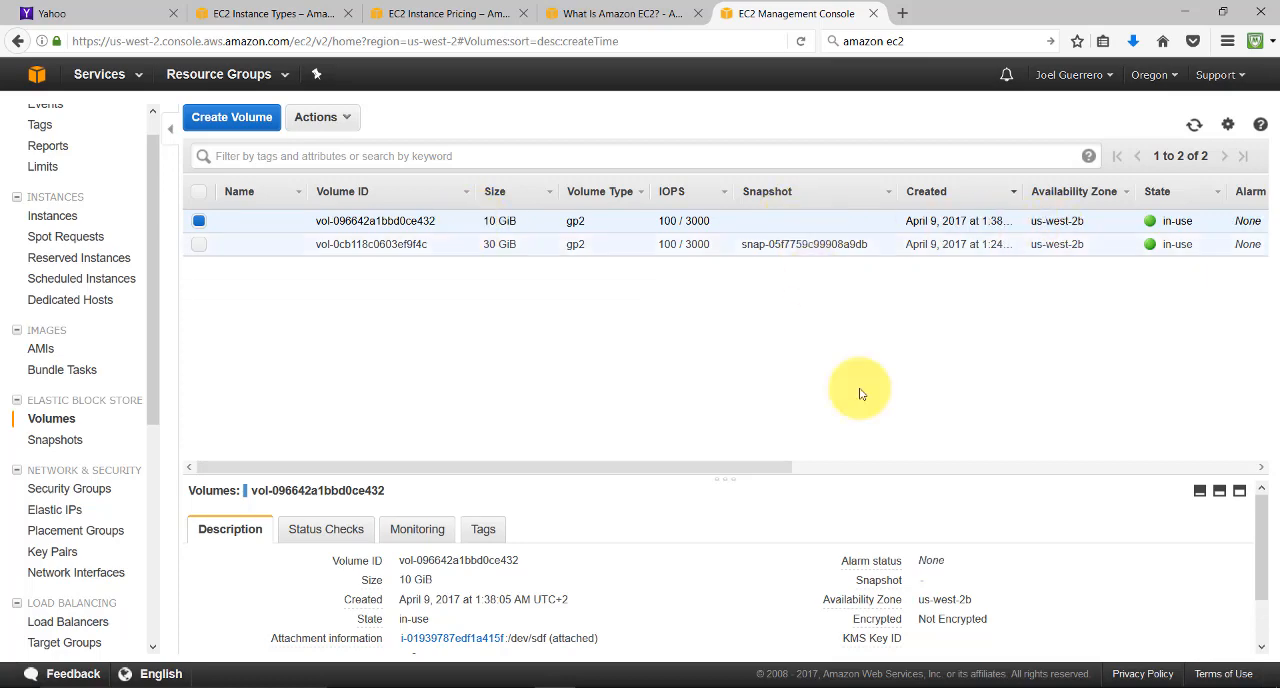
Switch to the MobaXterm root terminal, list the current directory, return to the home directory and collapse the file browser sidebar
click(965, 687)
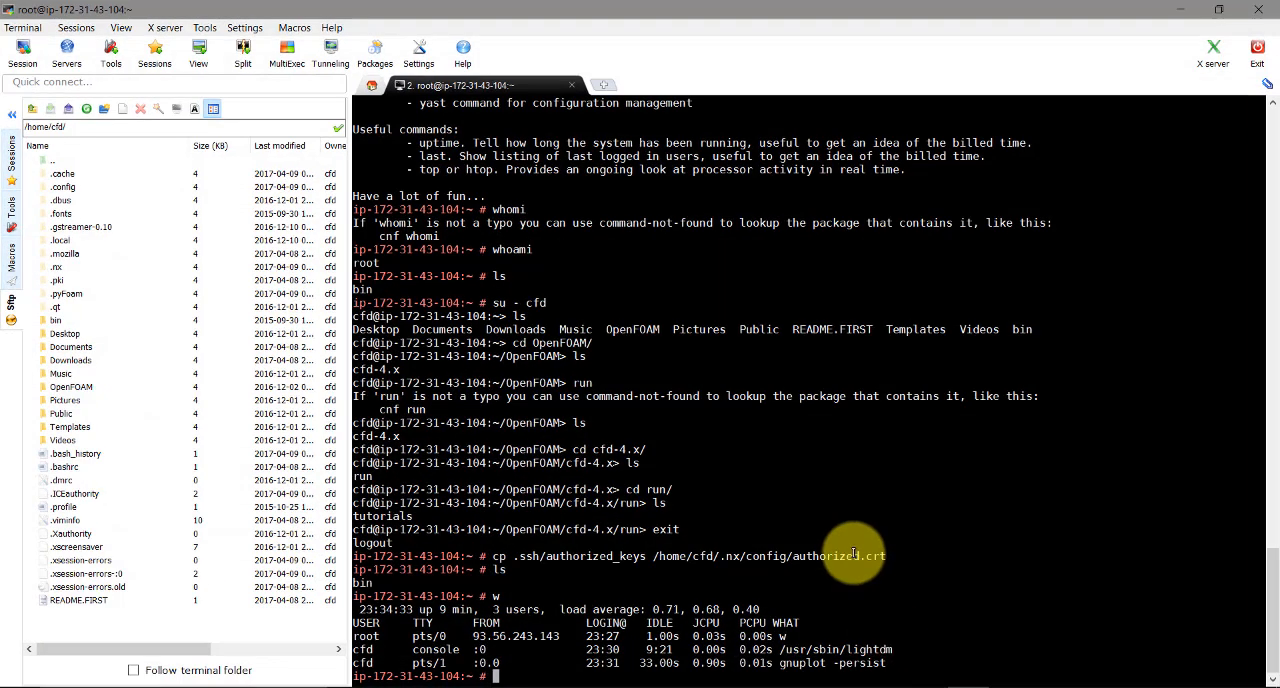
text(ls)
key(Return)
text(cd)
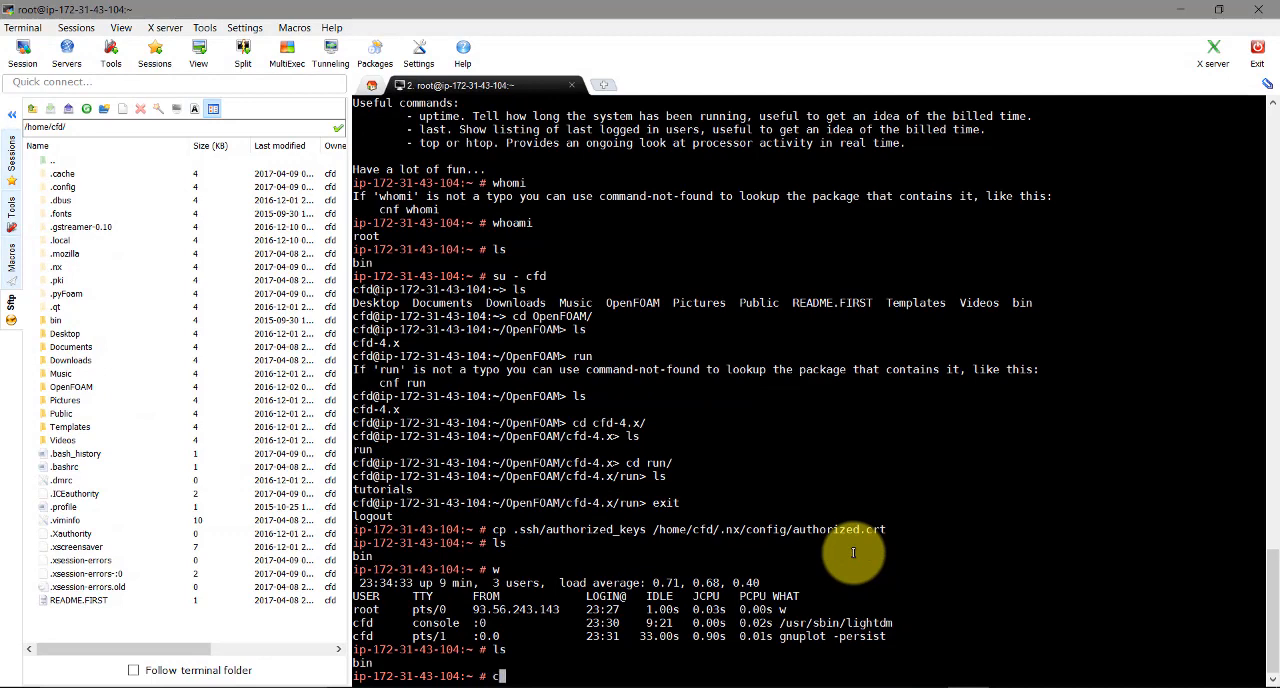
key(Return)
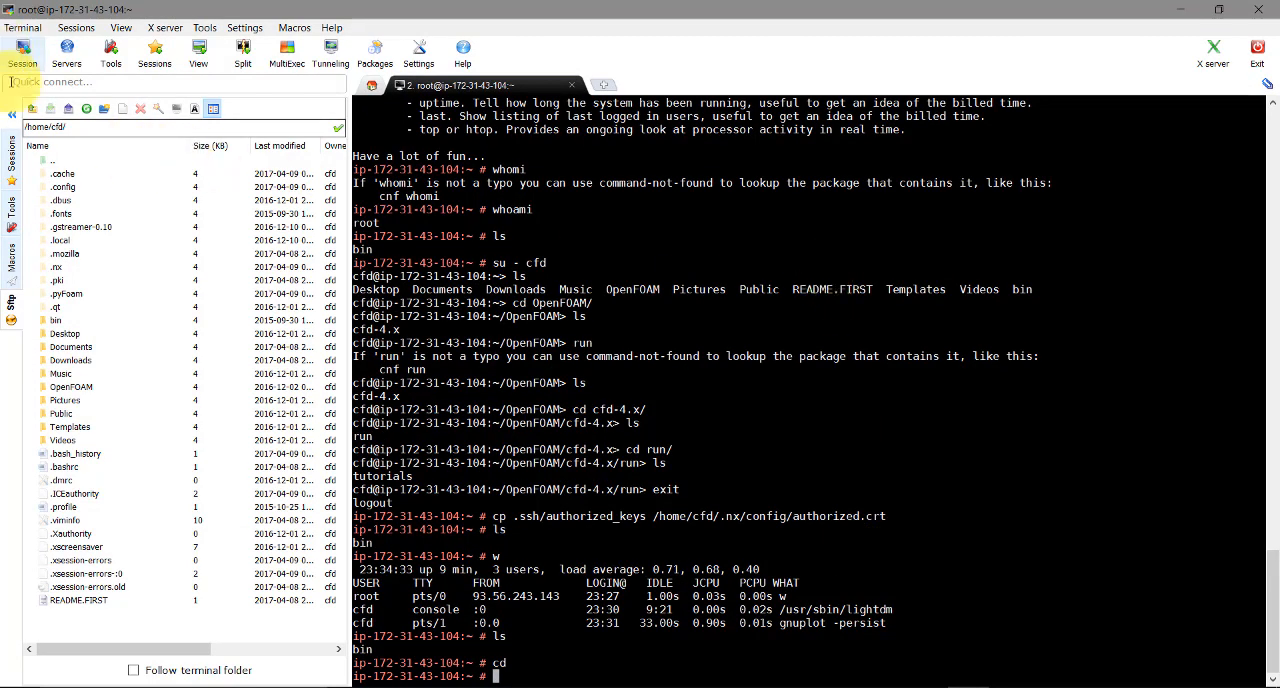
click(12, 114)
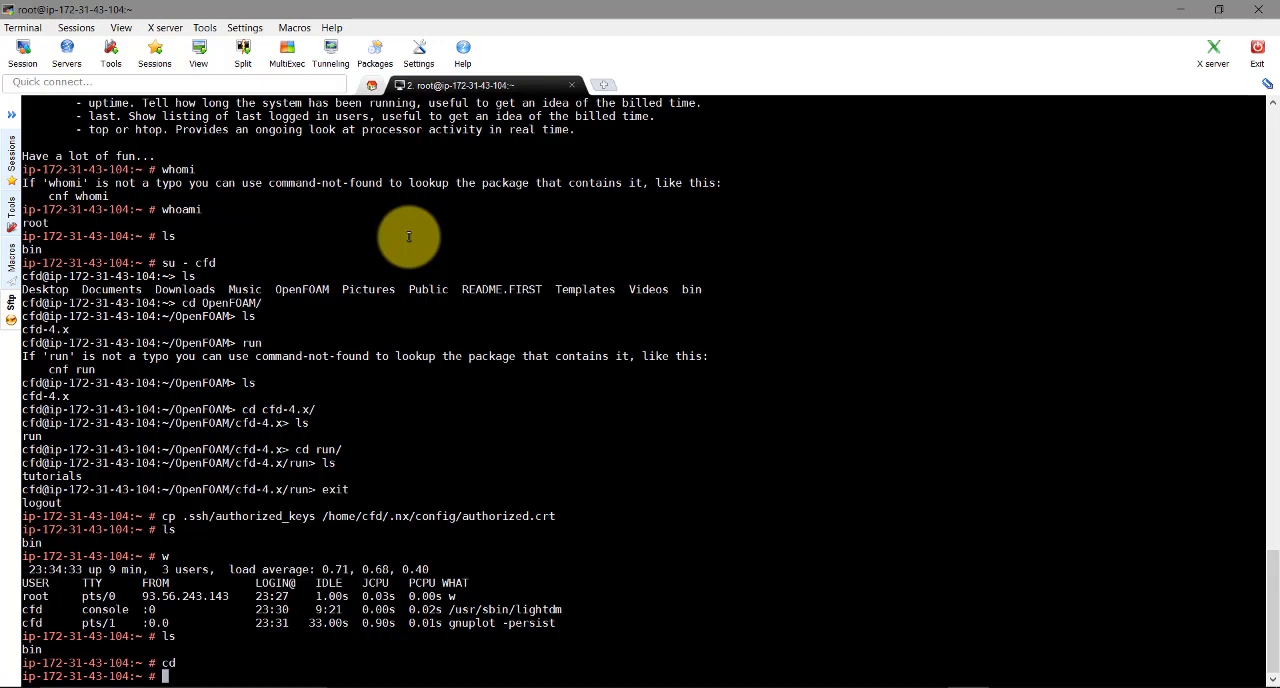
List the instance's block devices with lsblk and highlight the xvdf entry
text(lsblk)
key(Return)
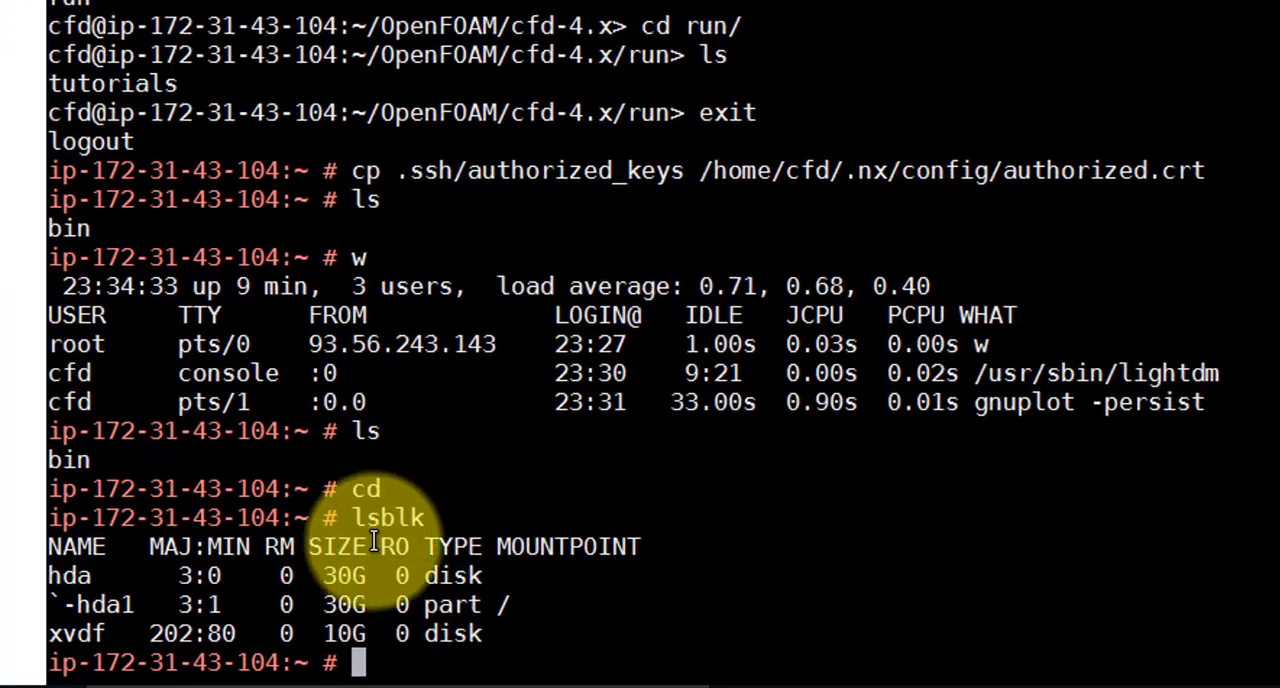
drag(109, 634, 56, 628)
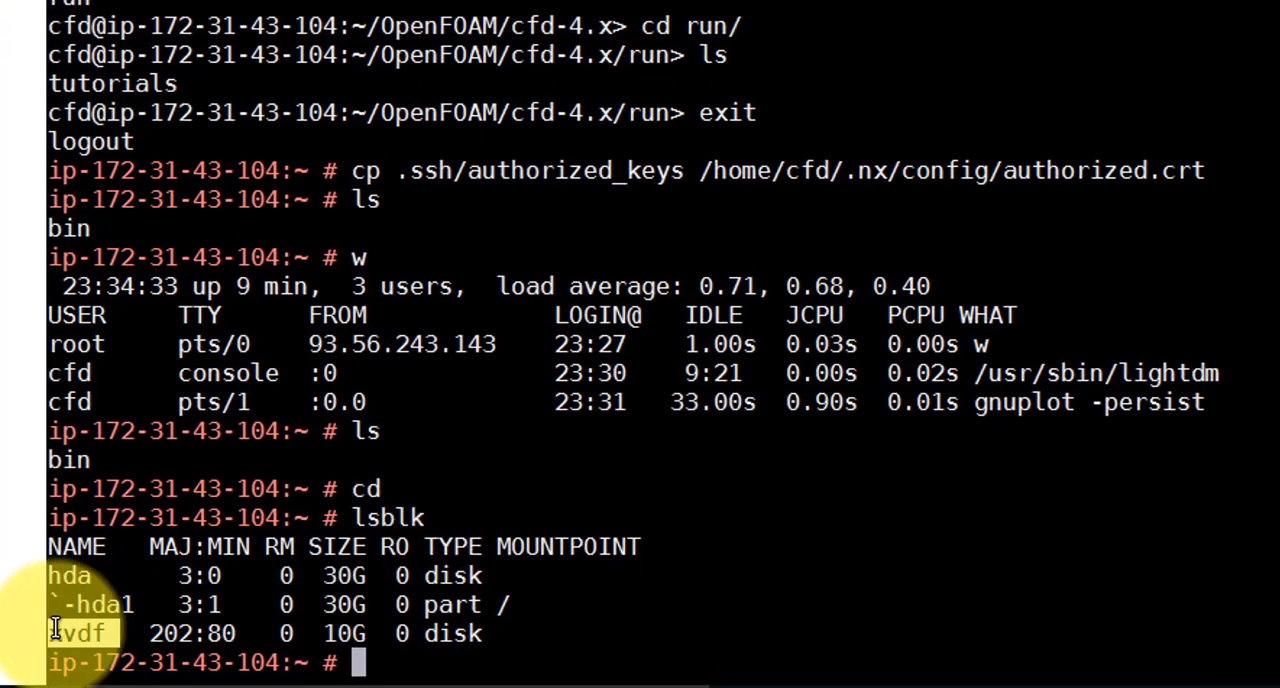
click(114, 631)
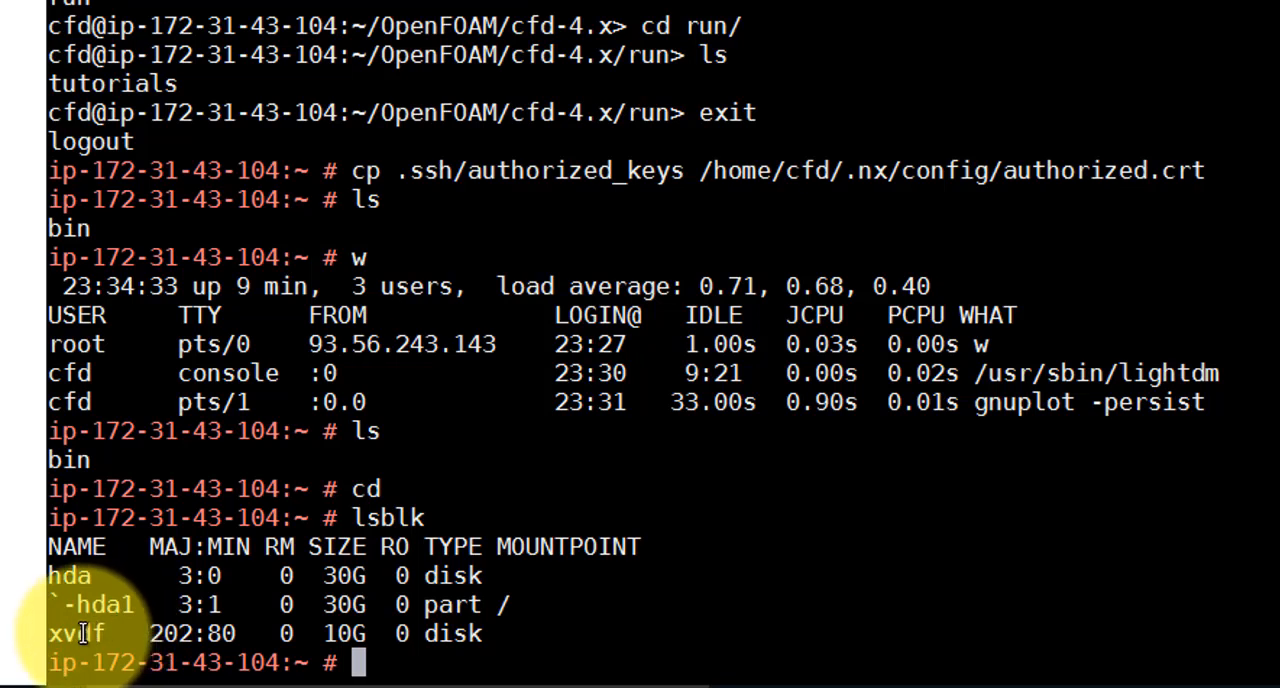
drag(88, 628, 54, 632)
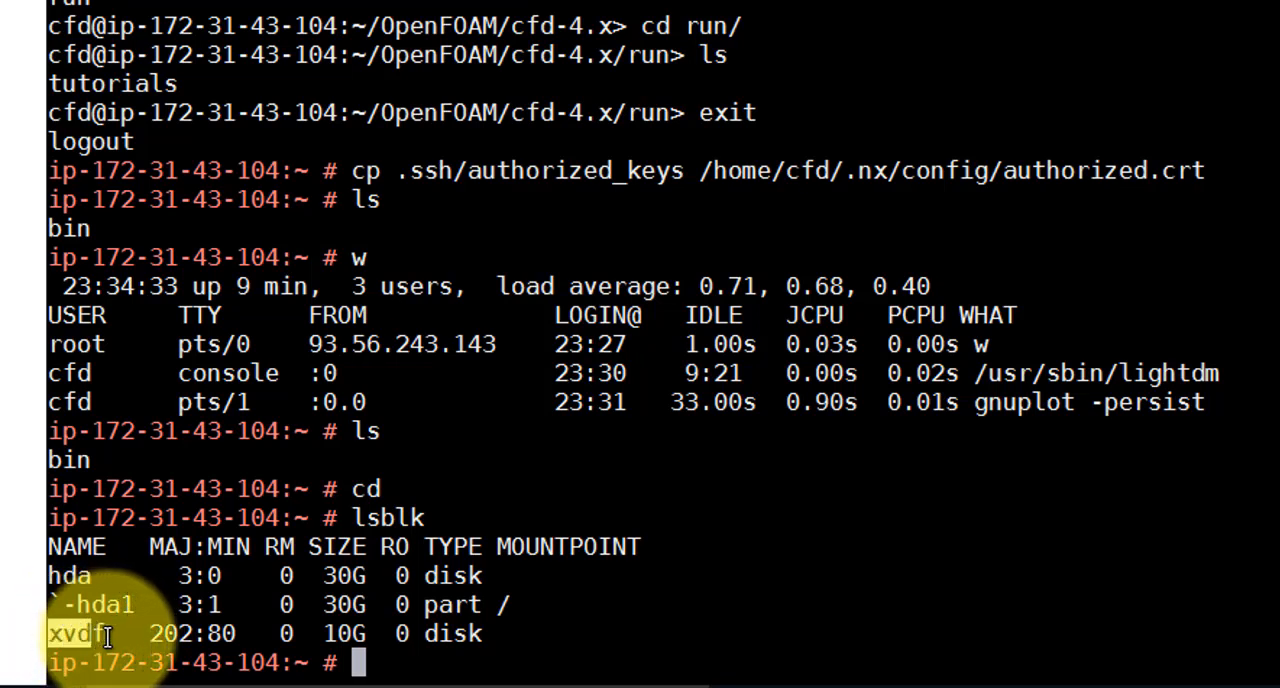
click(115, 636)
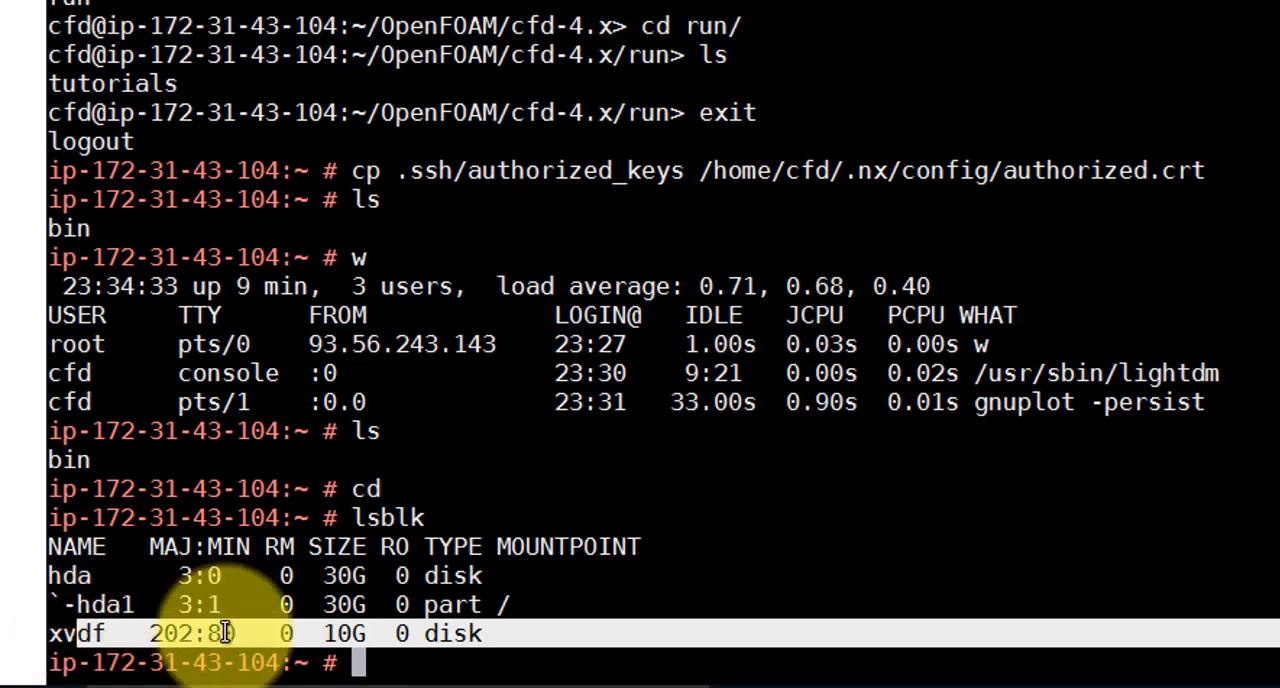
click(368, 640)
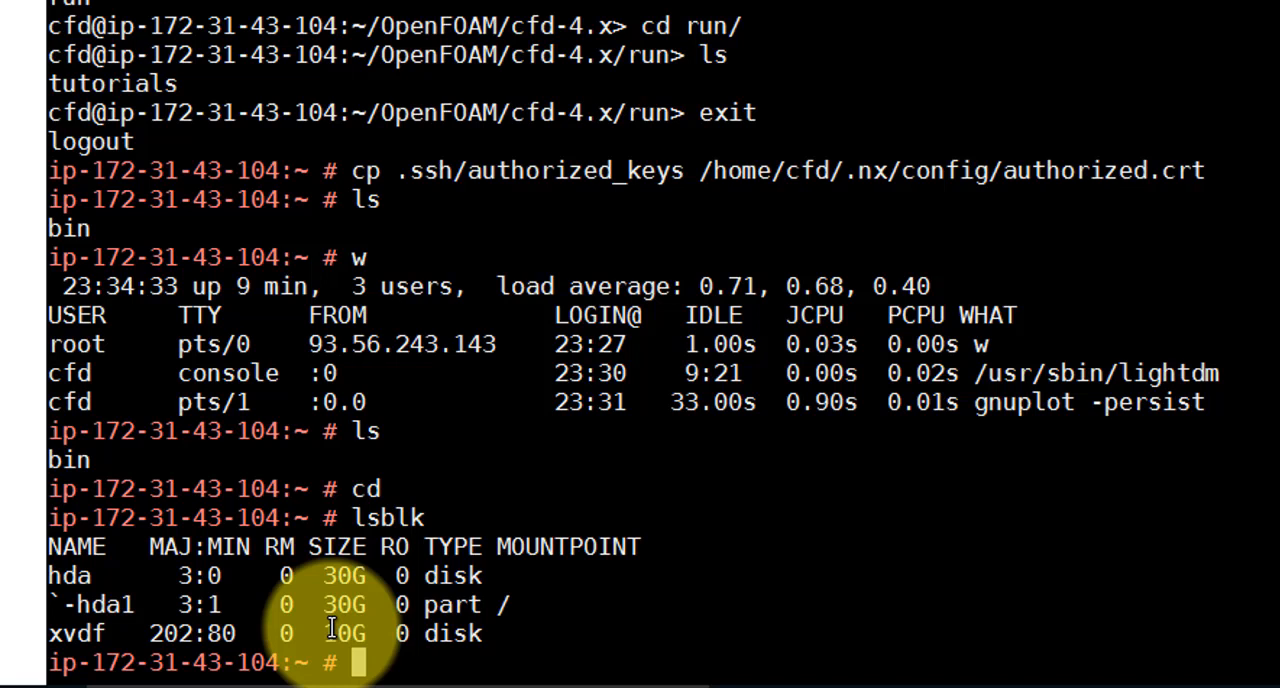
Check whether the new volume holds a file system by running file -s /dev/xvdf
text(file)
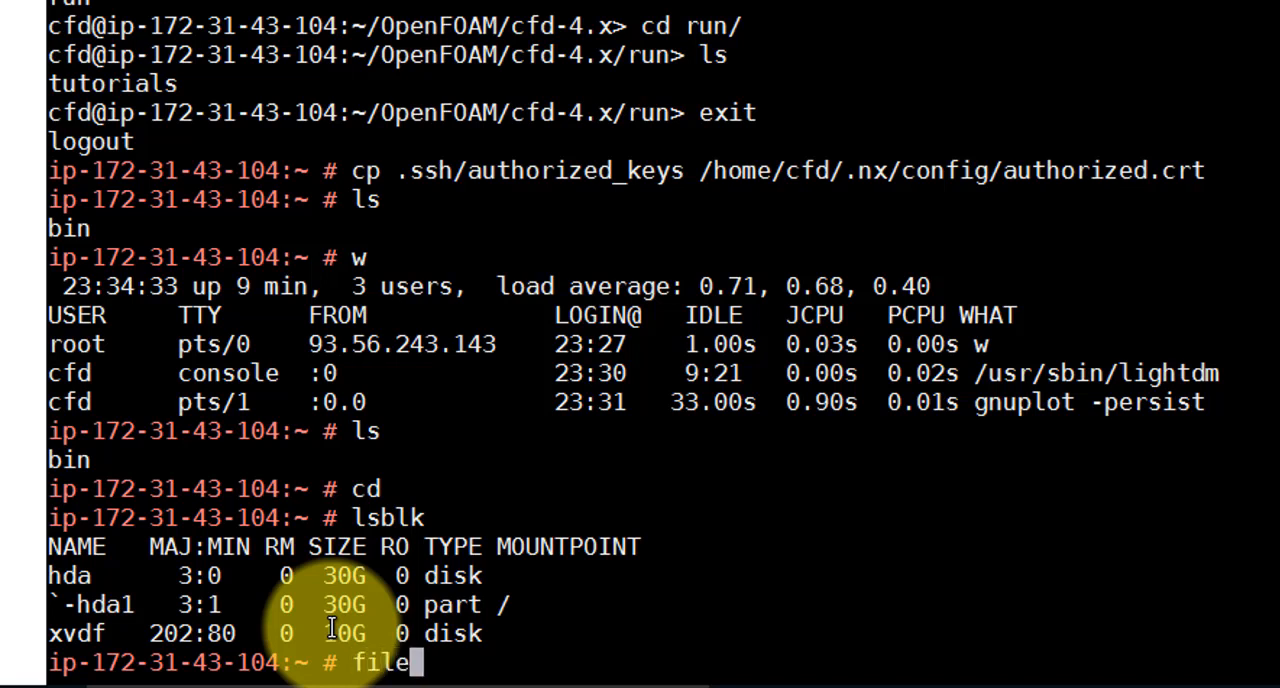
text( -)
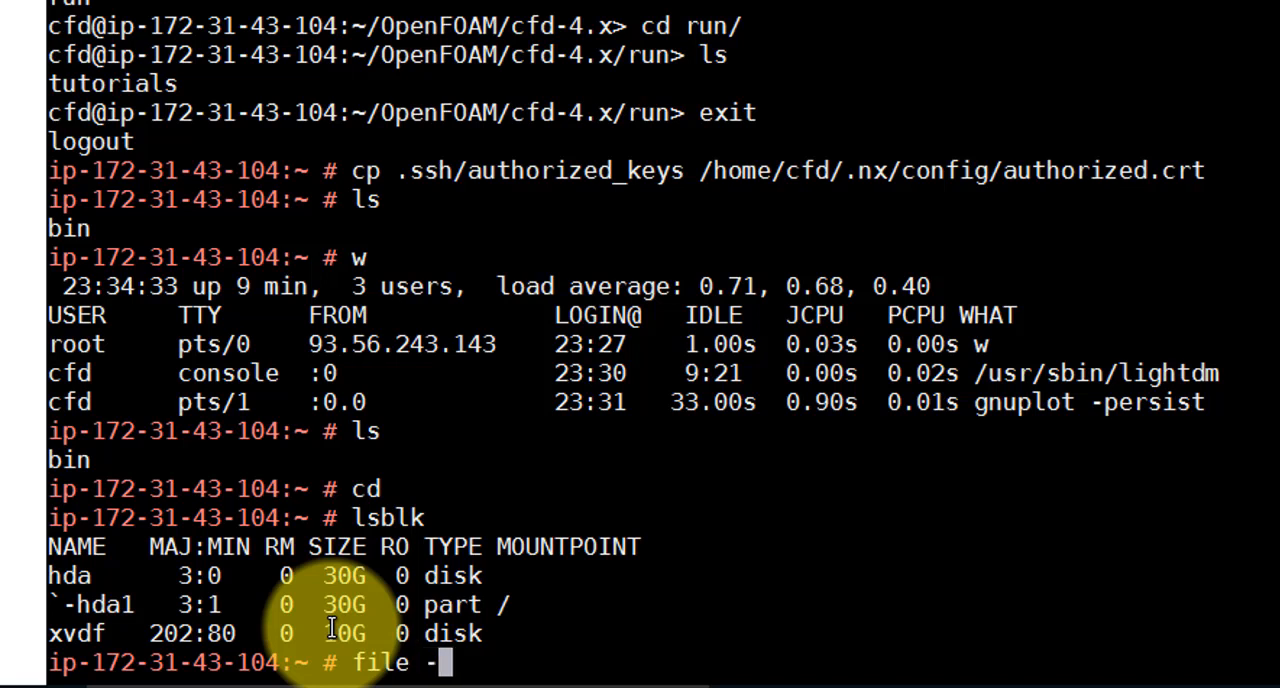
text(s /)
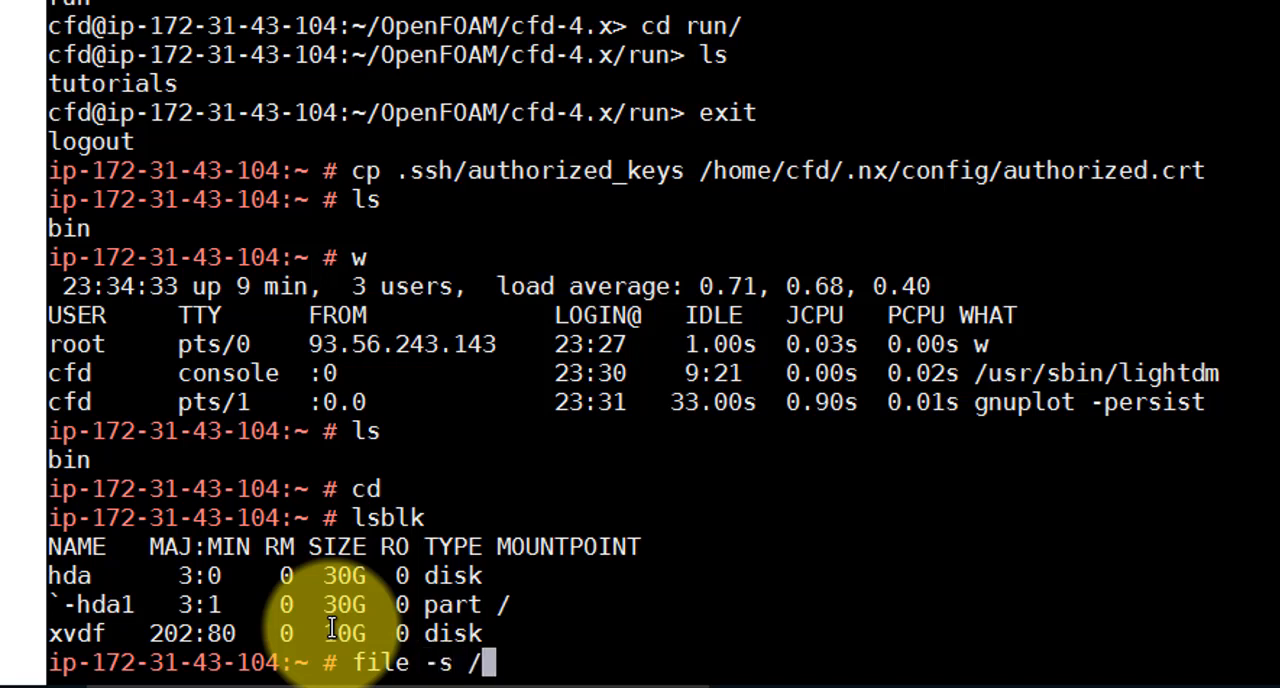
text(dev)
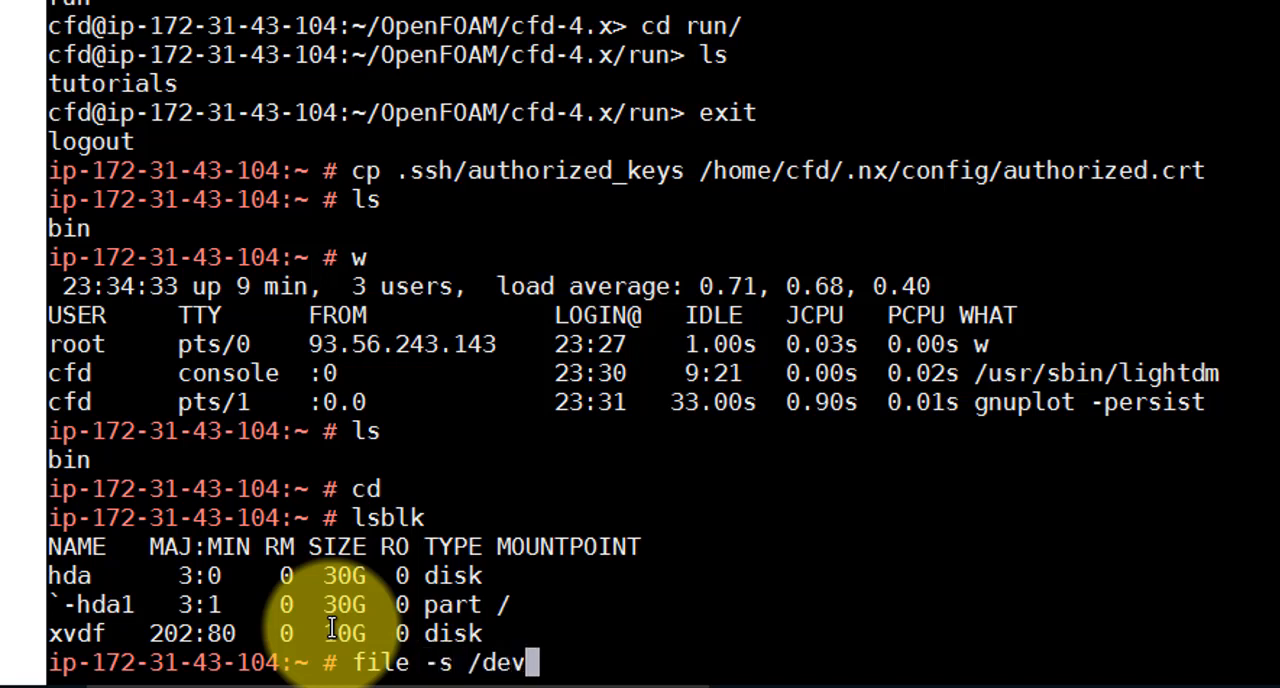
text(/)
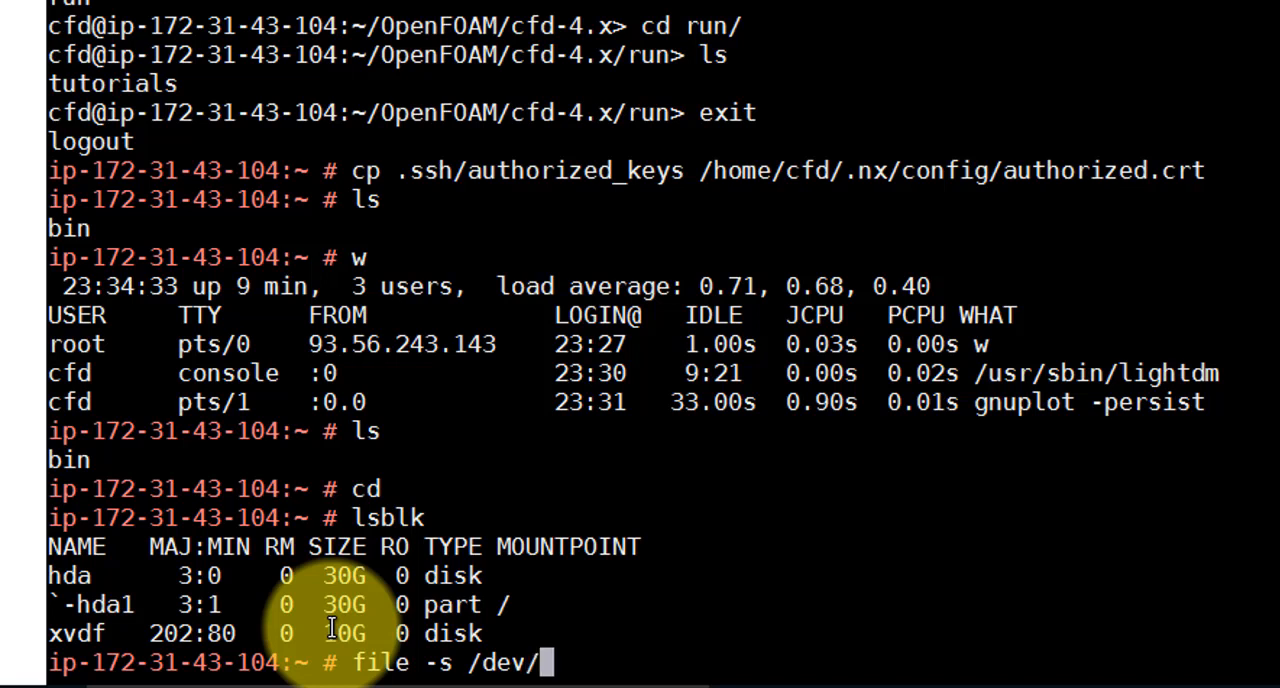
text(x)
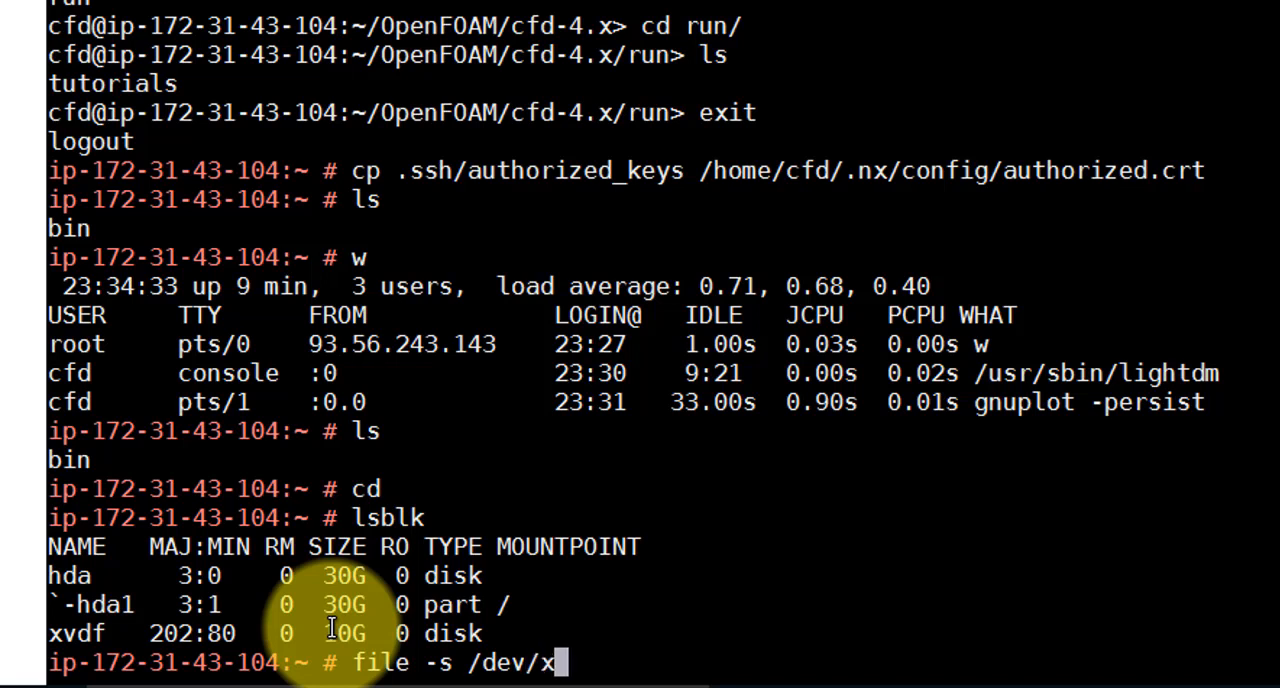
text(vdf)
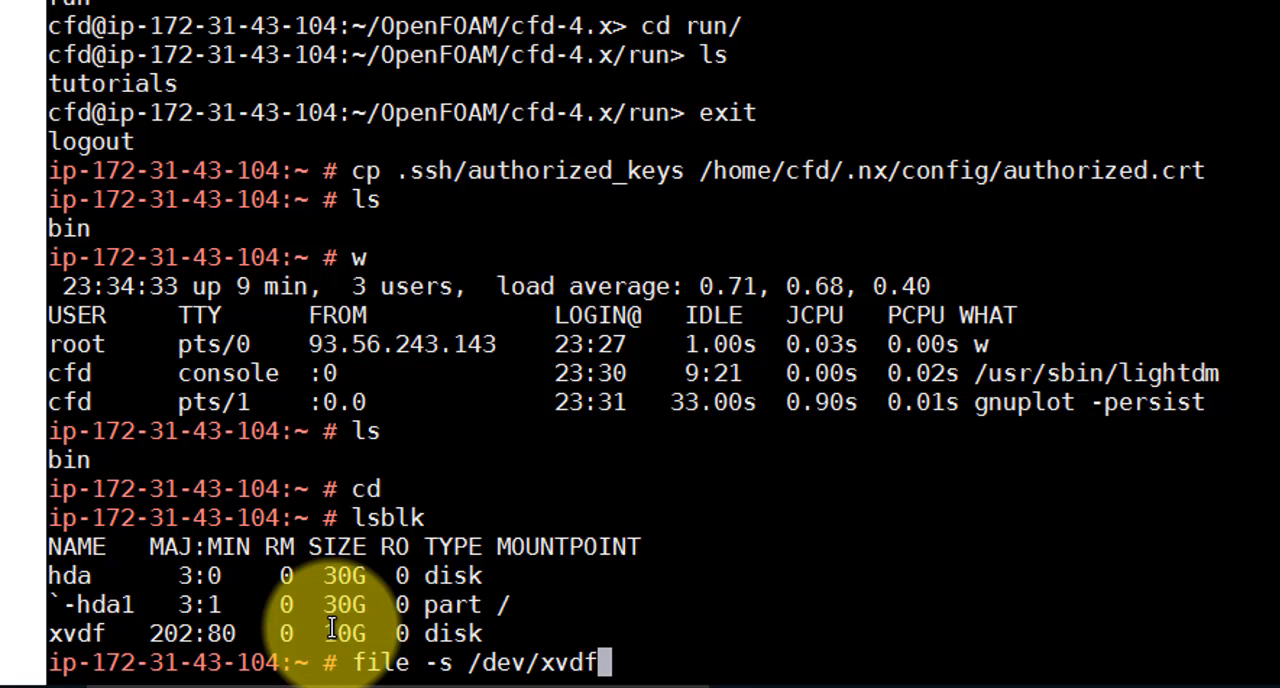
key(Return)
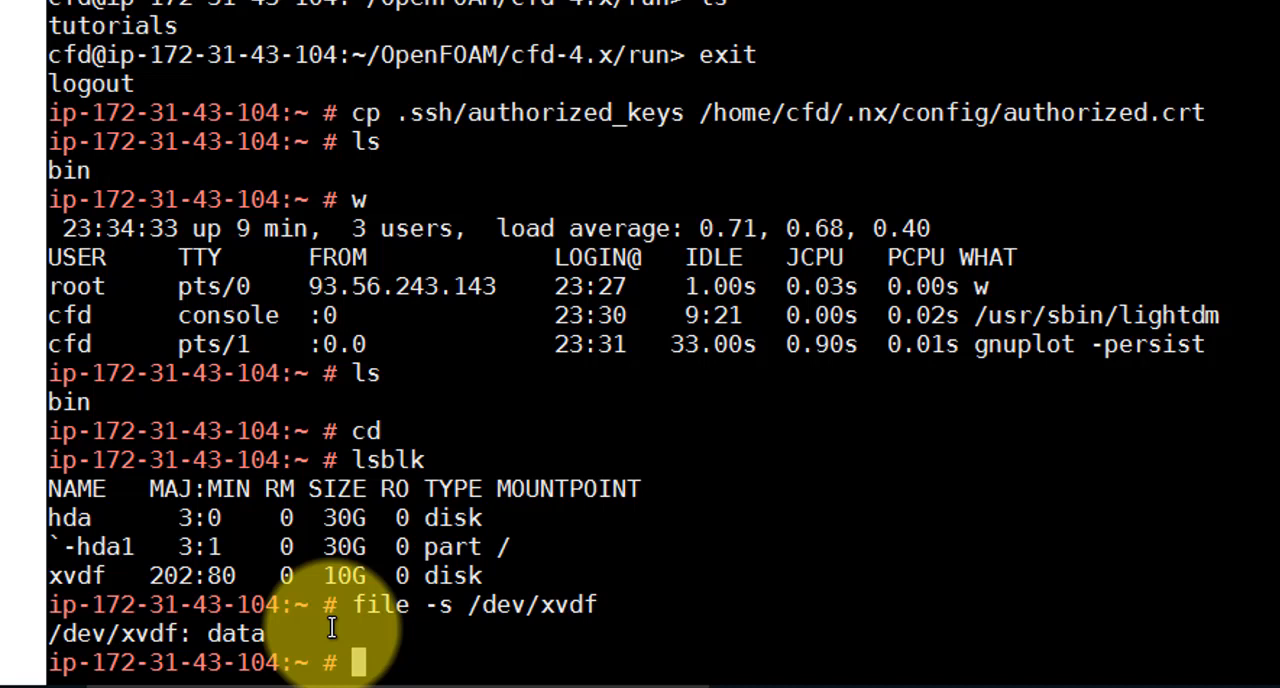
Format the new volume with an ext4 file system using mkfs -t ext4 /dev/xvdf
text(mkfs -t ex)
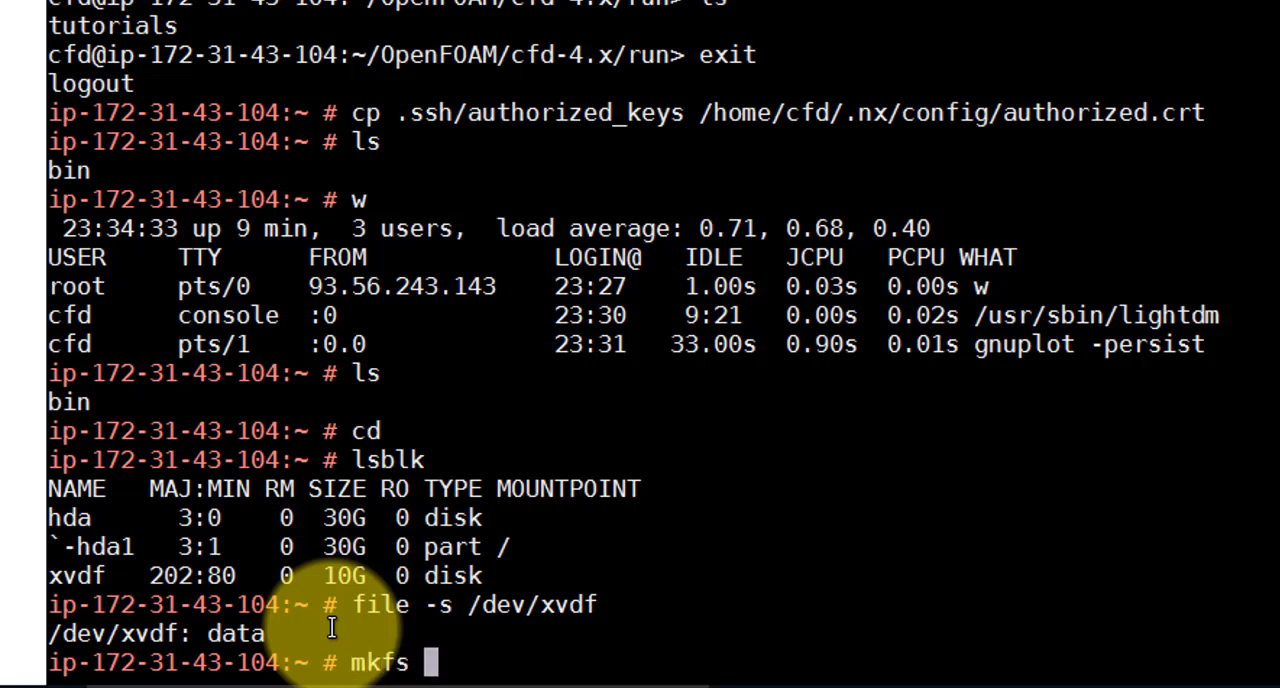
text(t4)
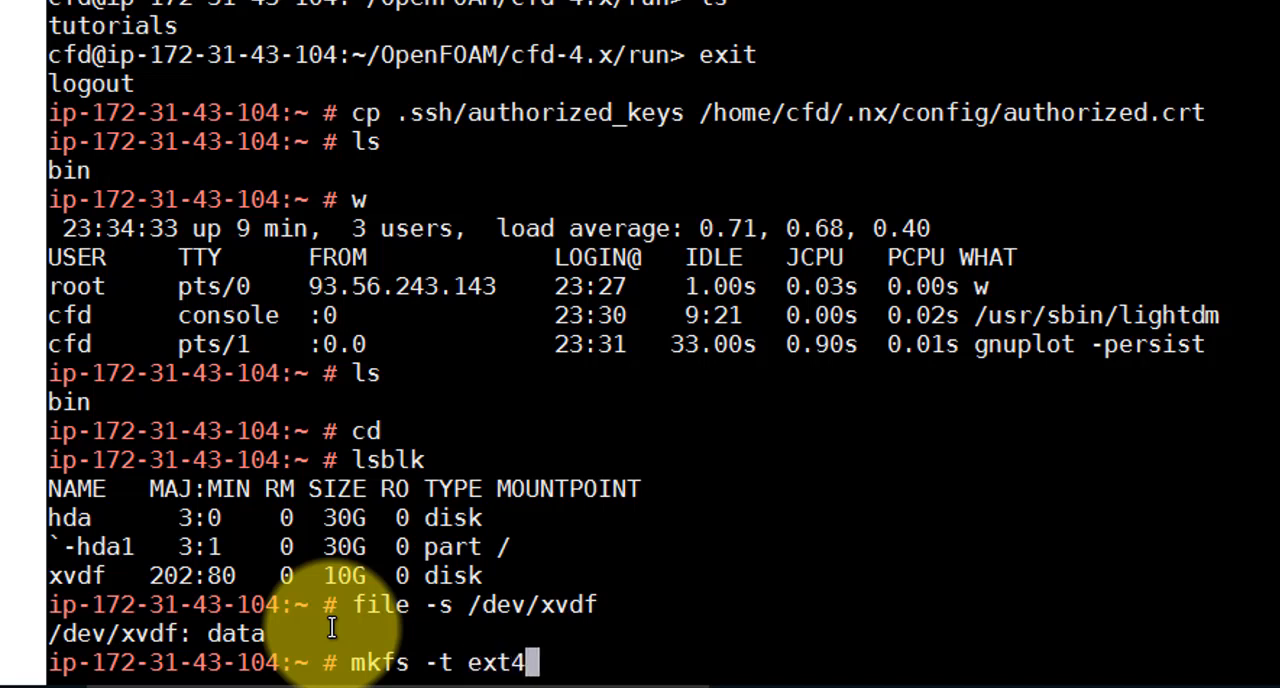
text( /dev/)
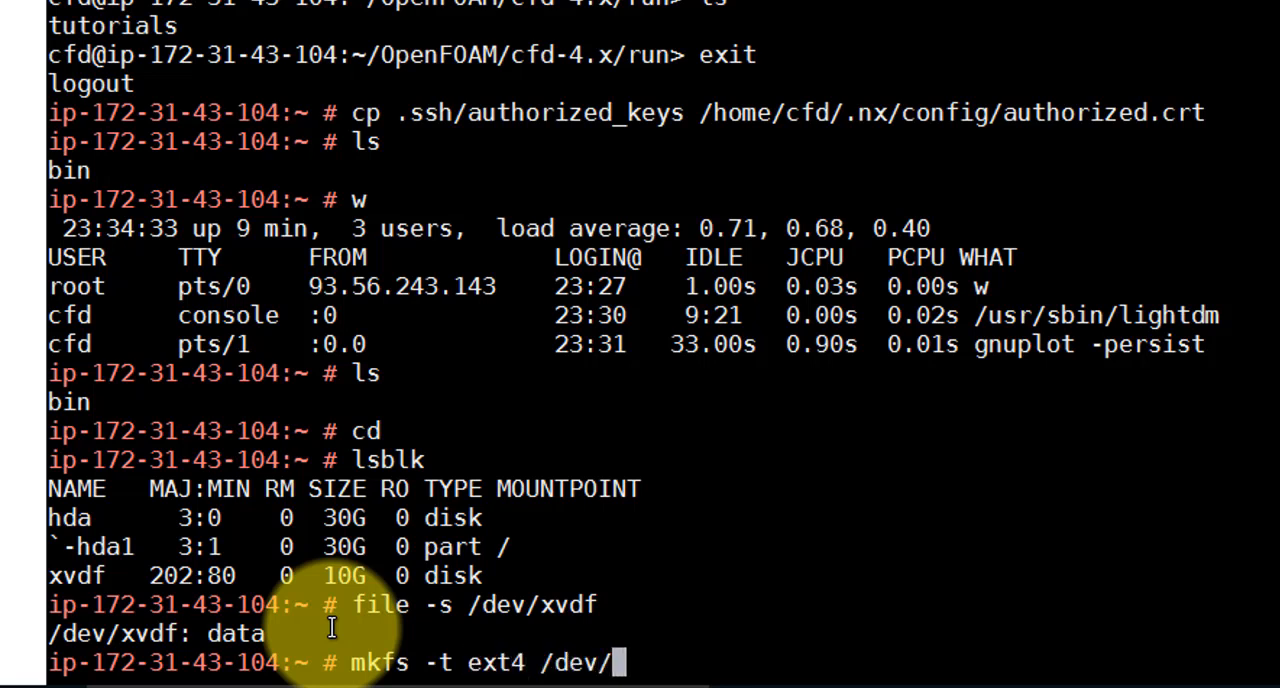
text(xvdf)
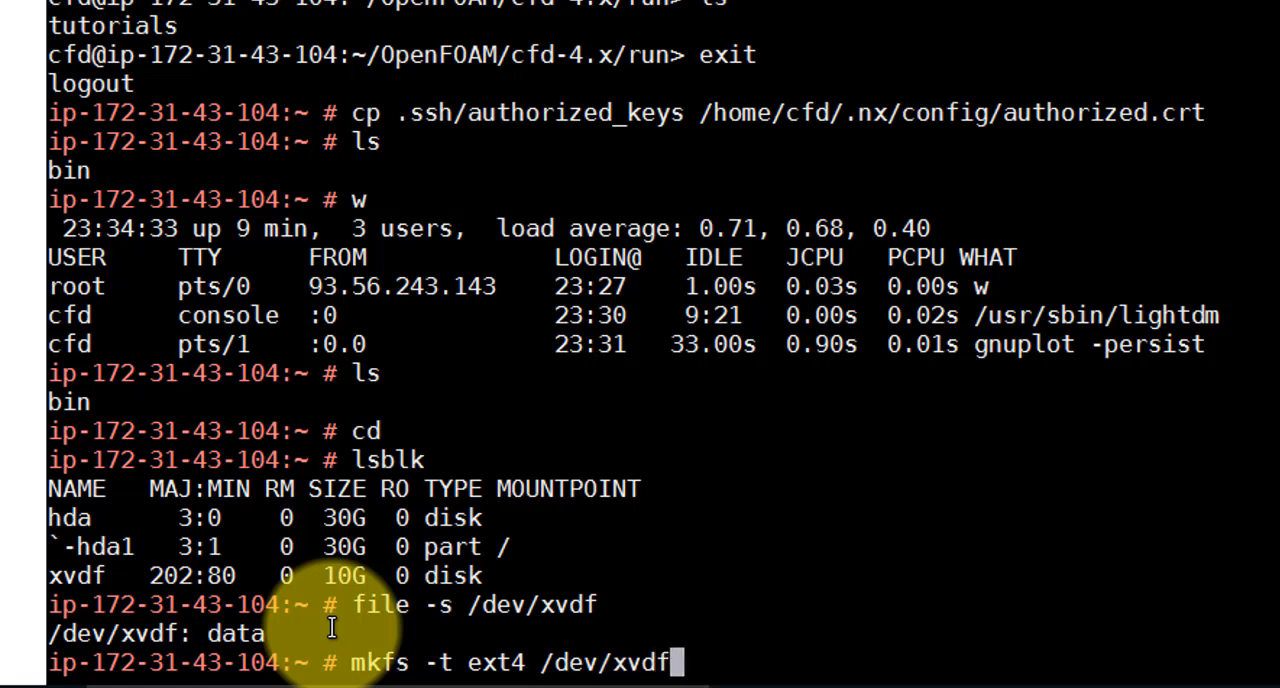
key(Return)
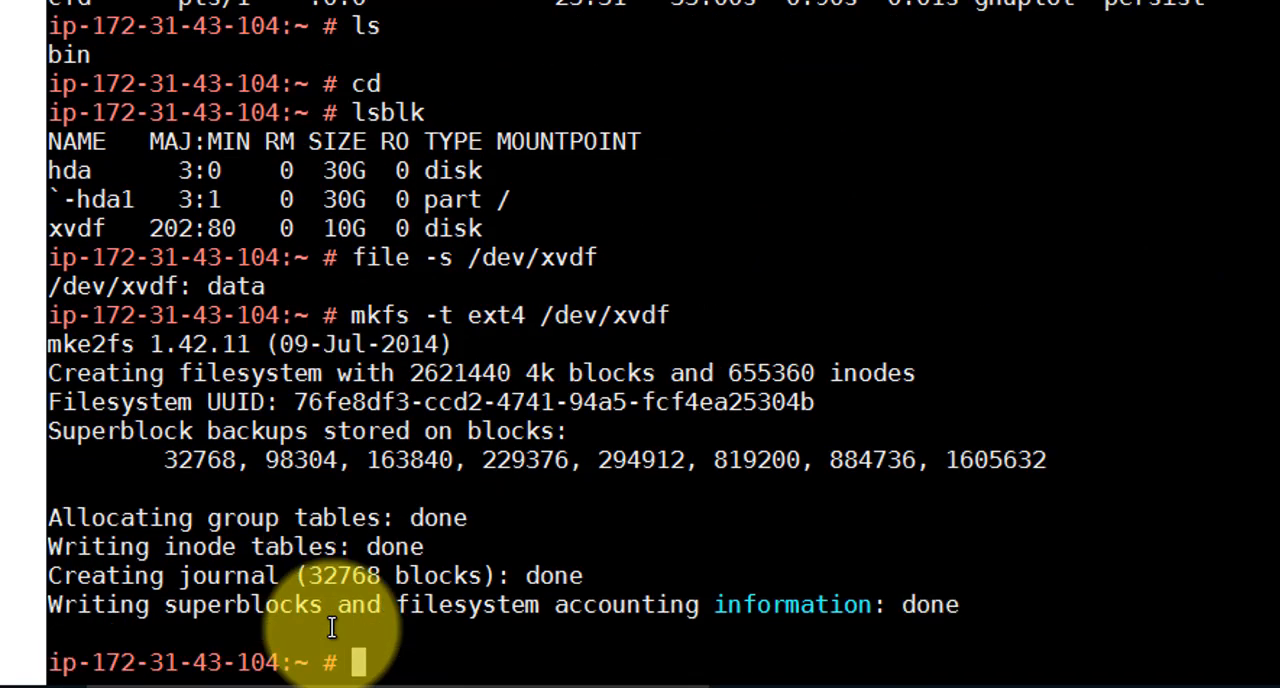
Rerun file -s /dev/xvdf to check the formatted volume's file system type
key(Up)
key(Up)
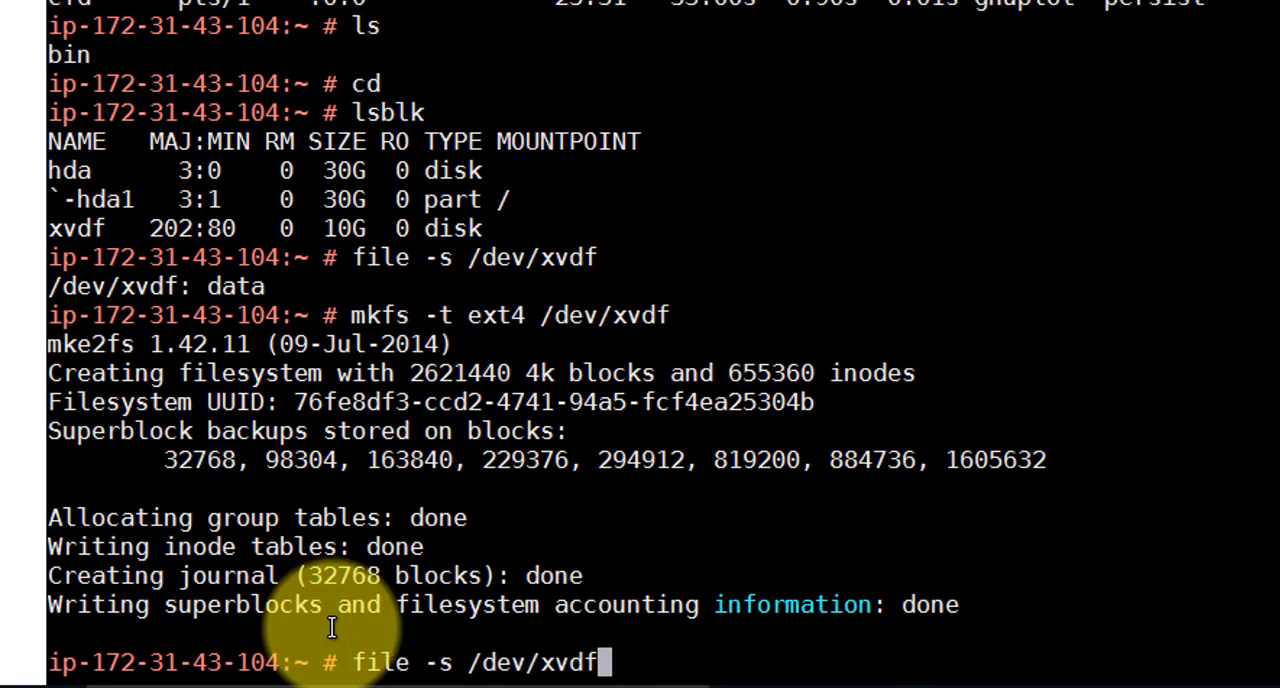
key(Return)
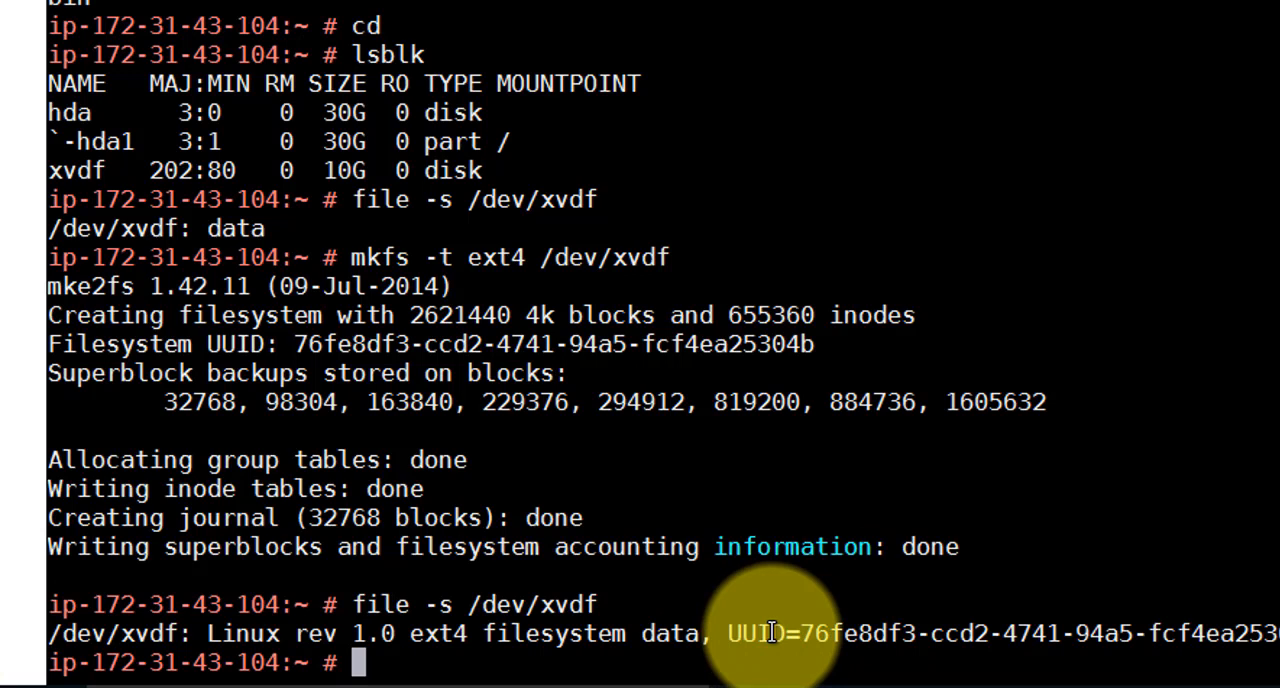
List the root directory's contents and mount /dev/xvdf on /mnt/
text(ls /)
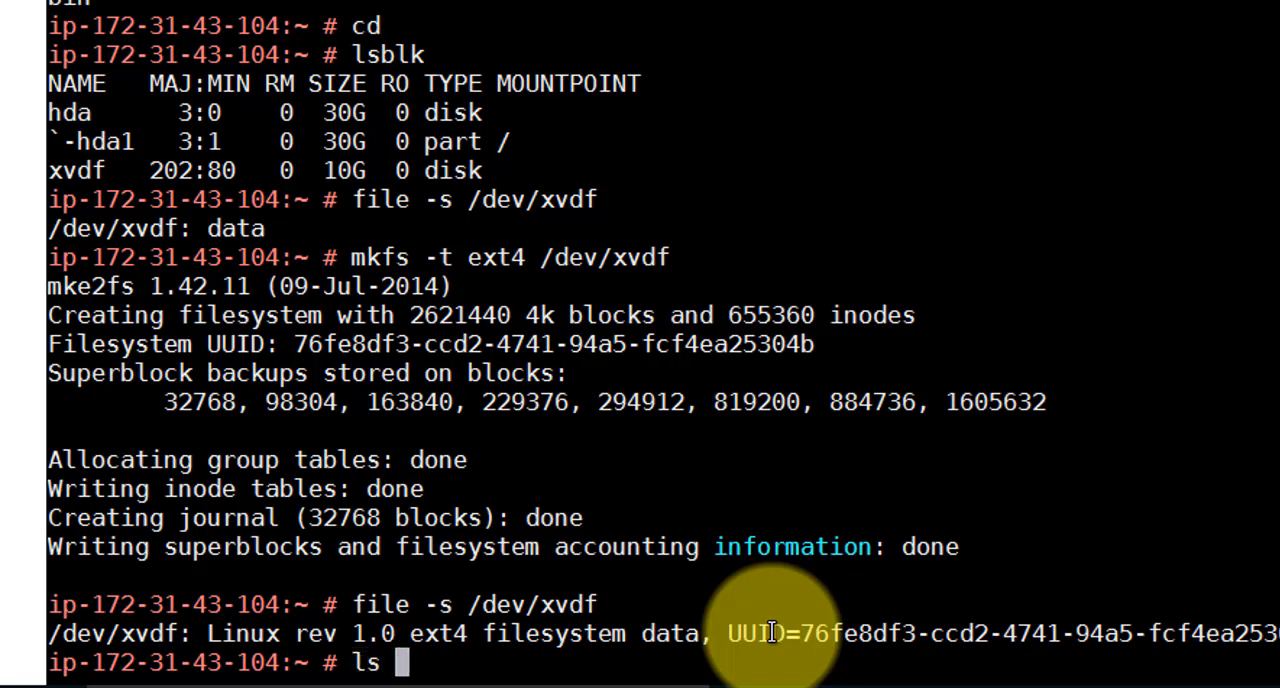
key(Return)
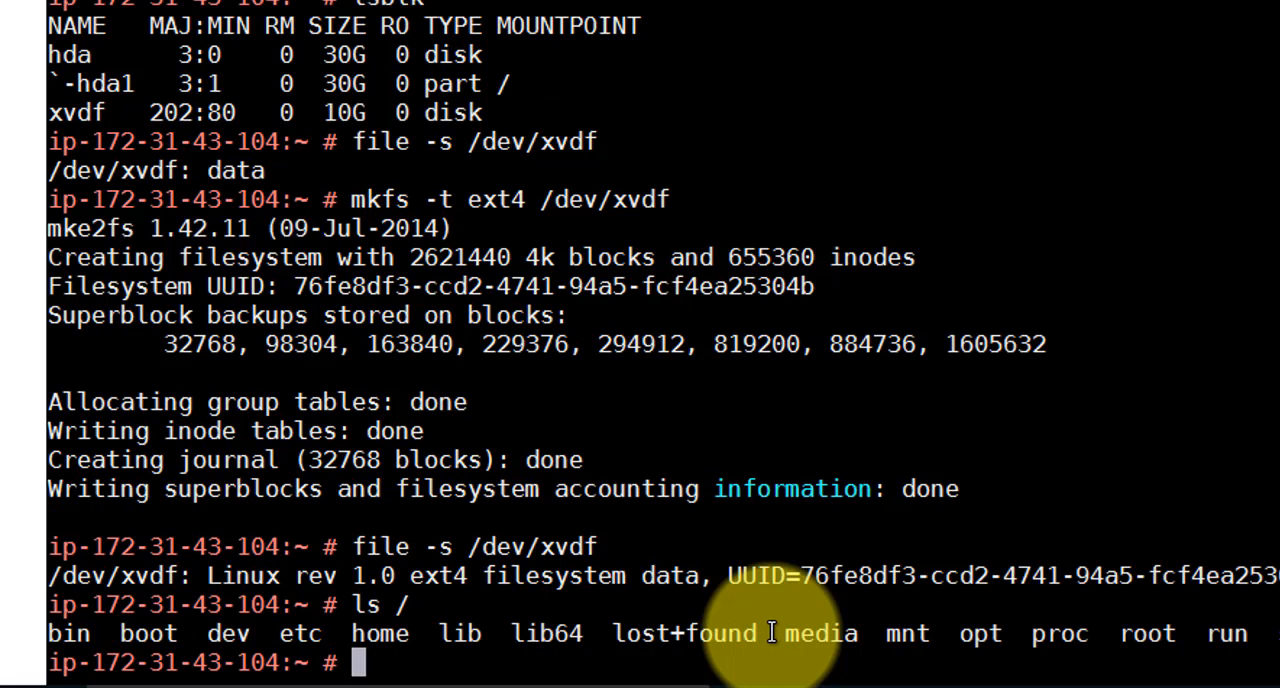
text(mound)
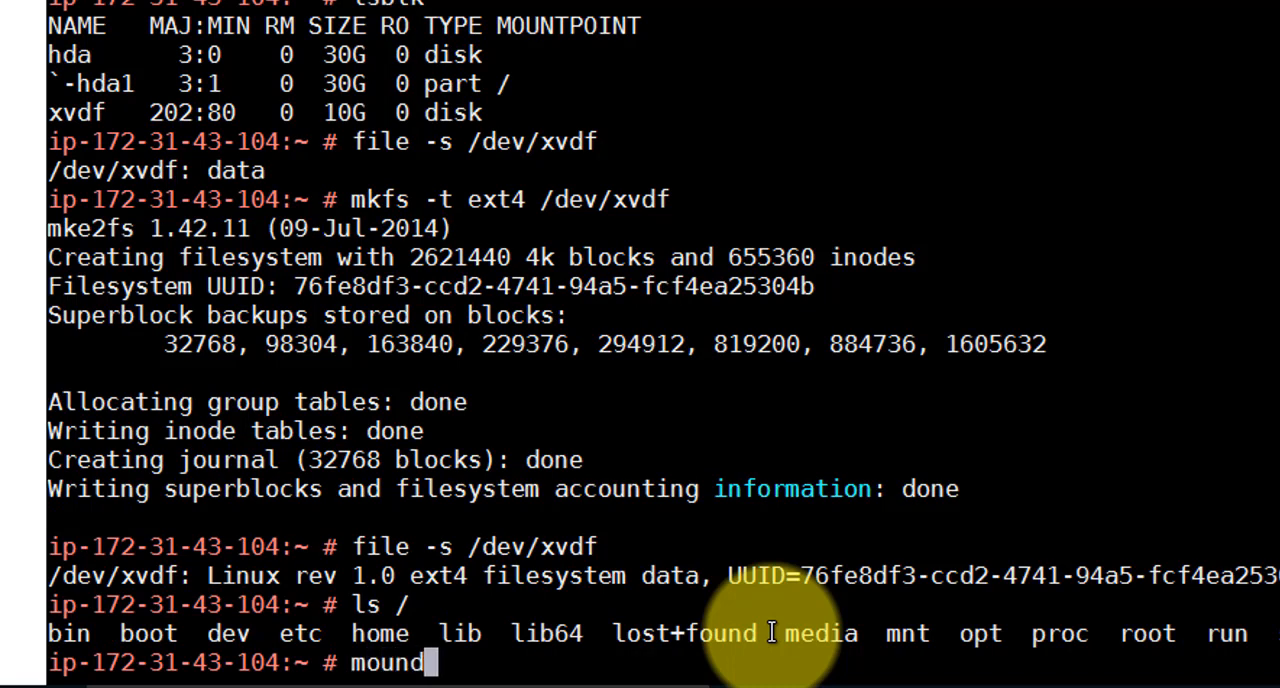
key(BackSpace)
text(t /dev/)
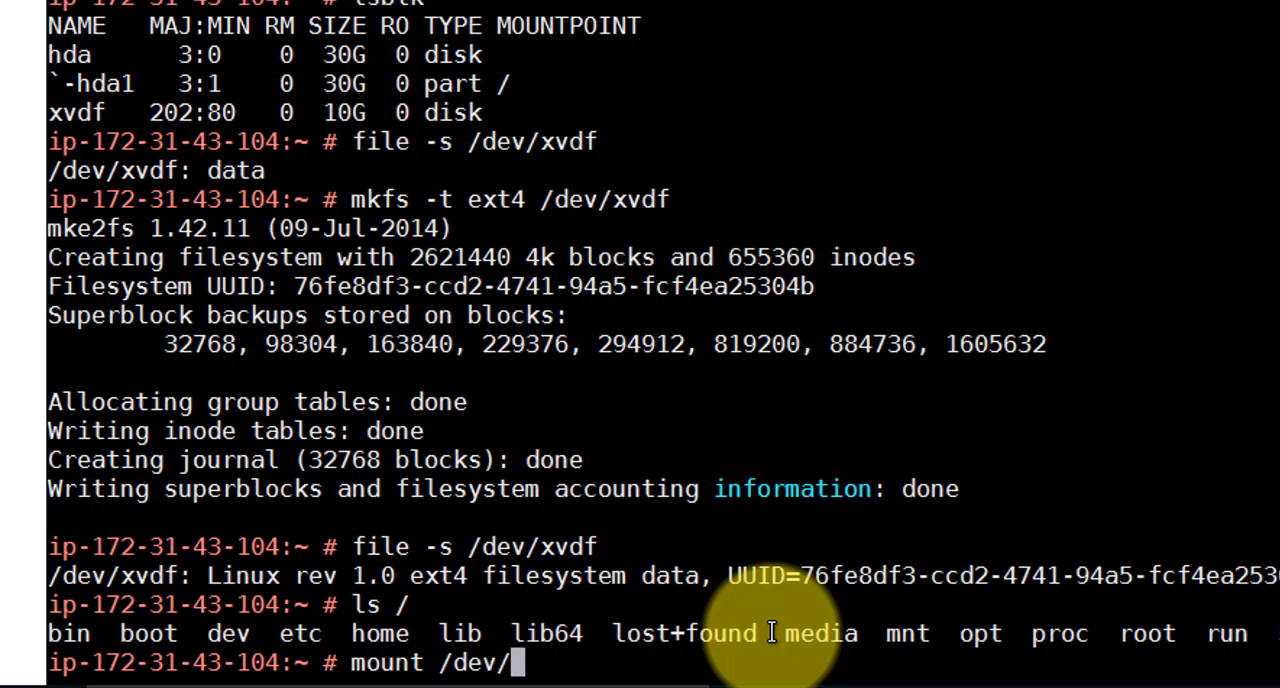
text(xvdf )
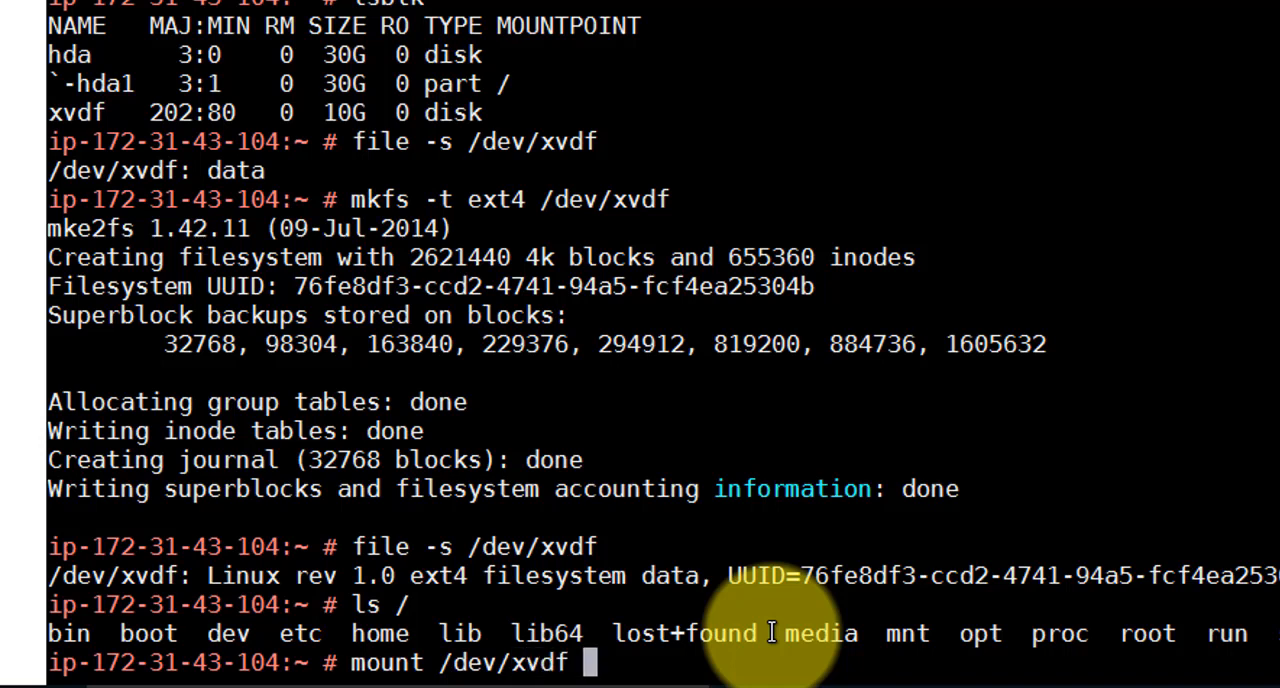
text(/mnt/)
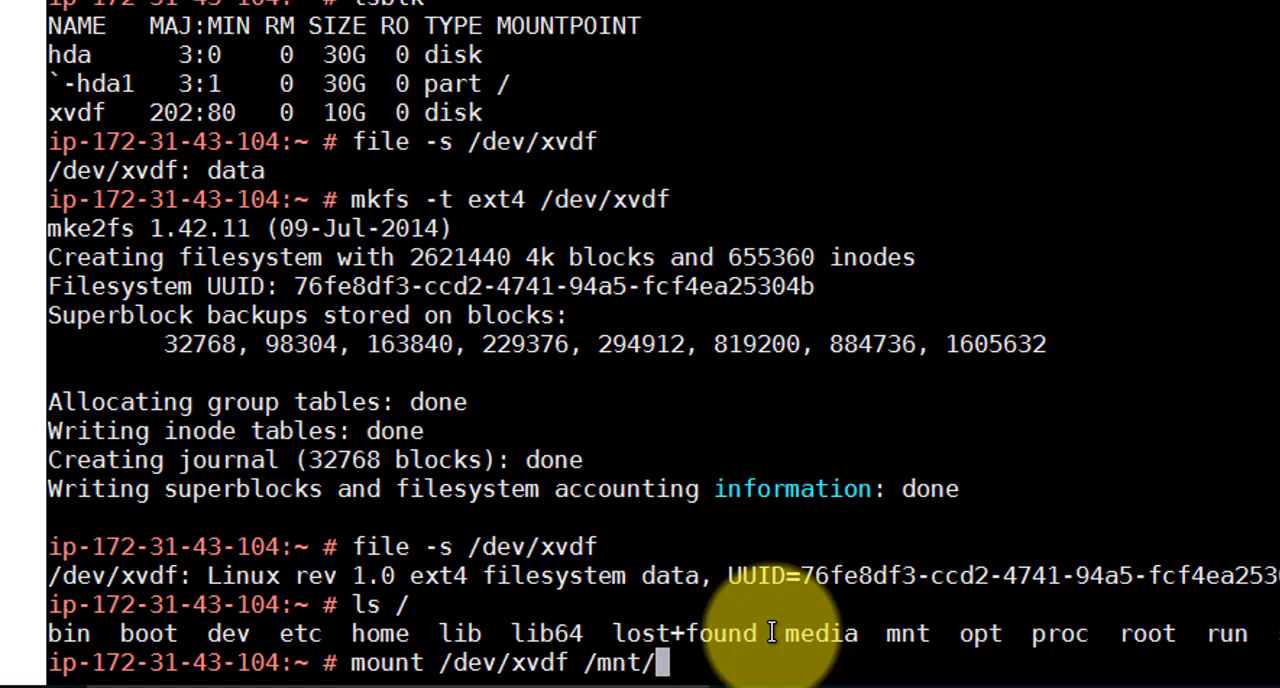
key(Return)
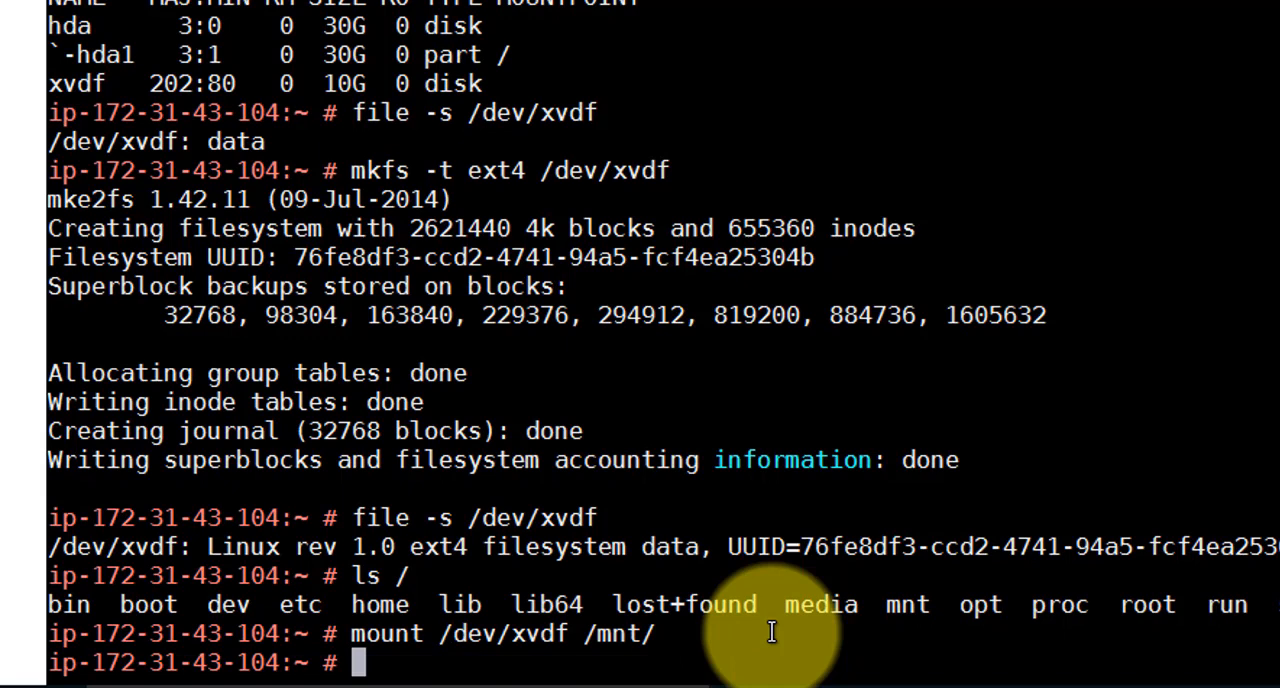
Change to the /mnt directory and list the contents of the mounted volume
text(cd )
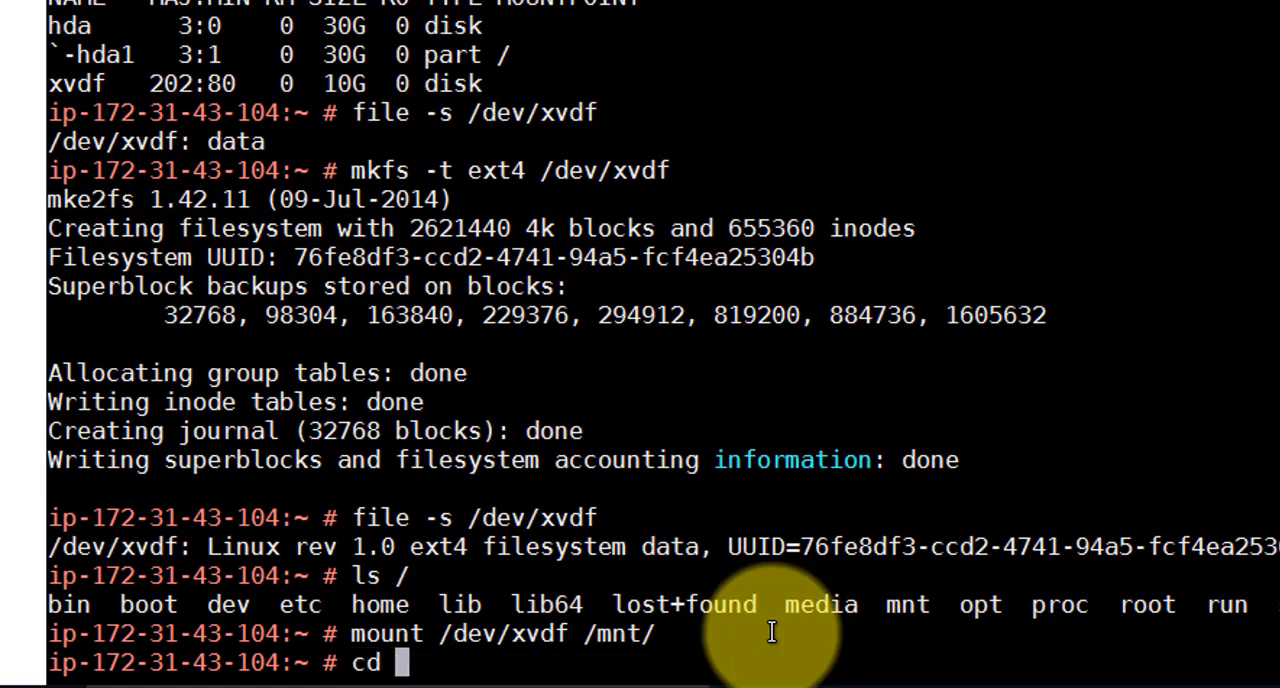
text(/m)
key(Return)
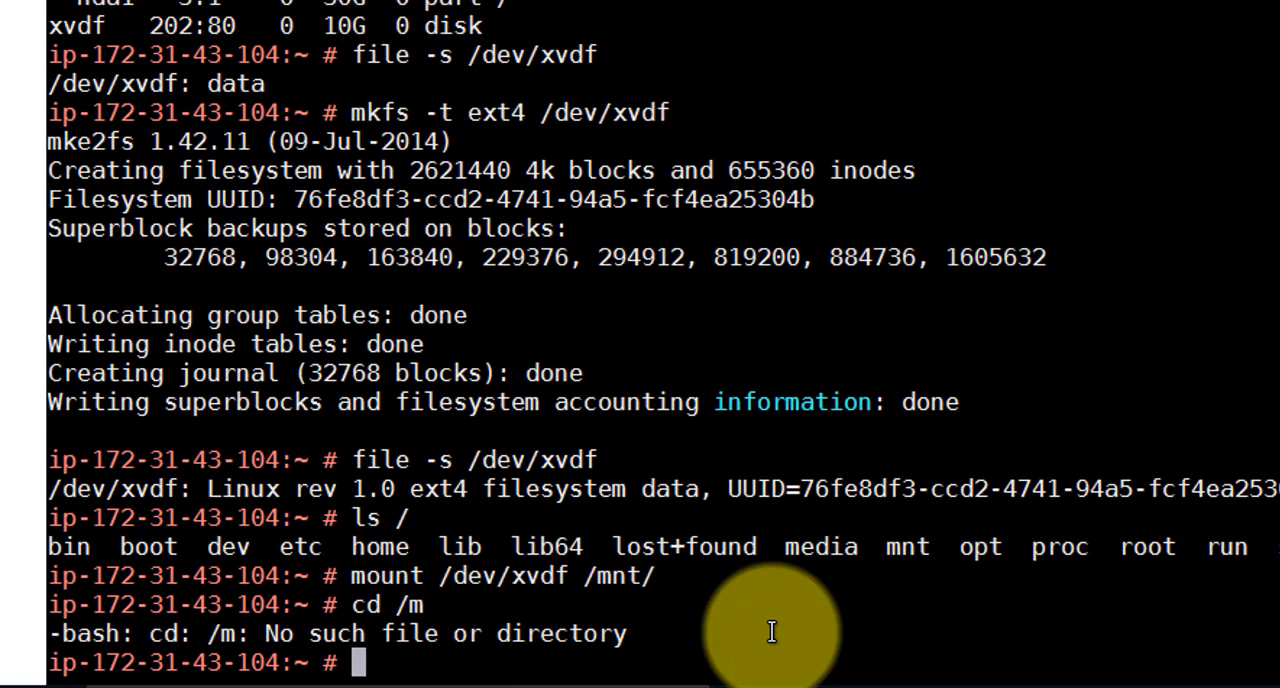
text(cd /mnt)
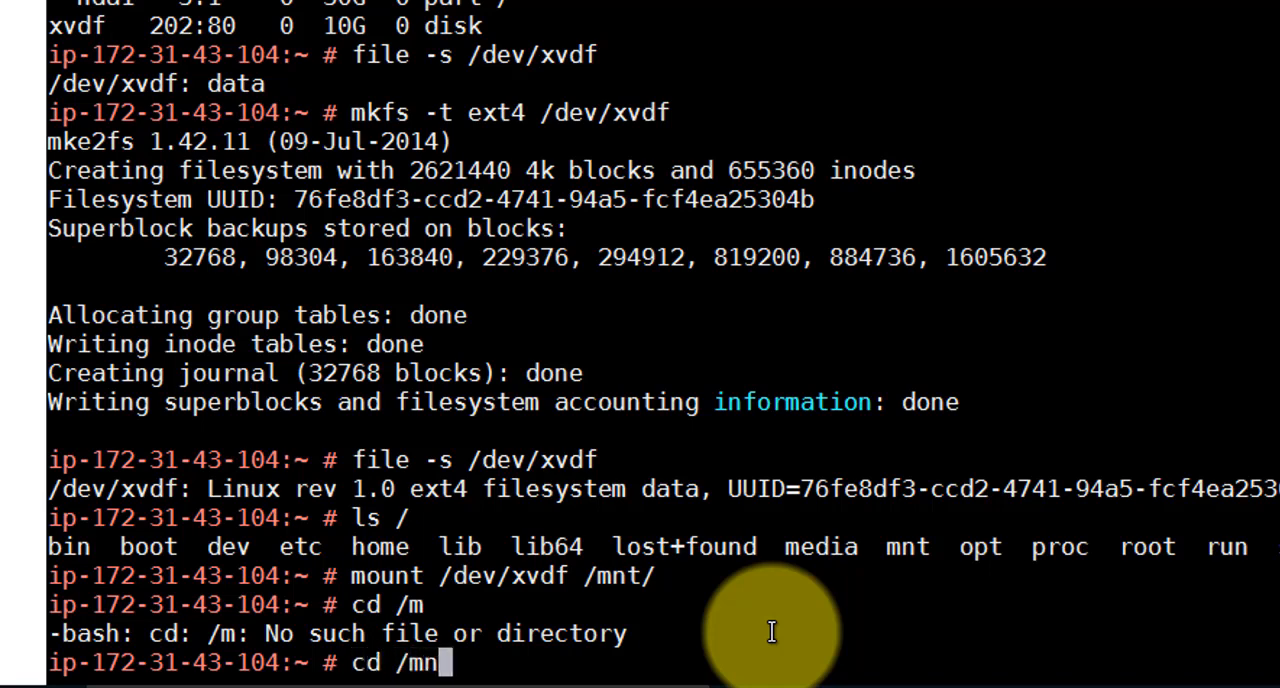
key(Return)
text(ls)
key(Return)
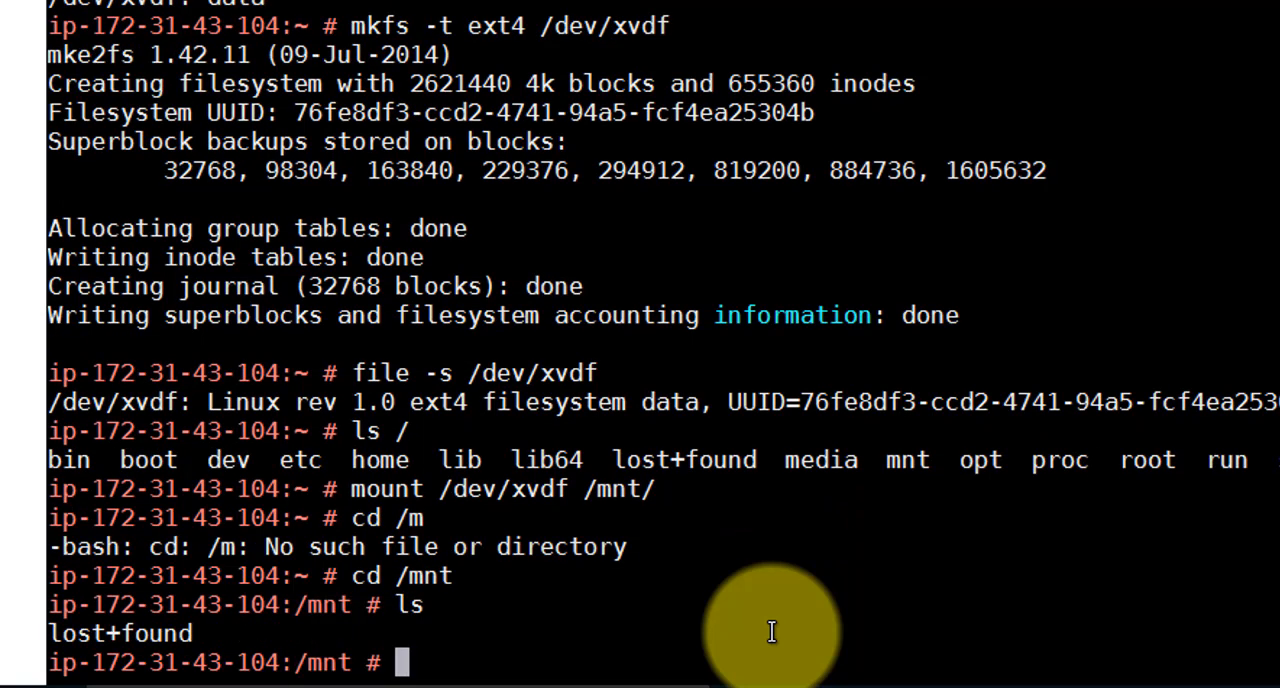
Create a directory named cfd in /mnt, then enter it and list its contents
text(mkdir)
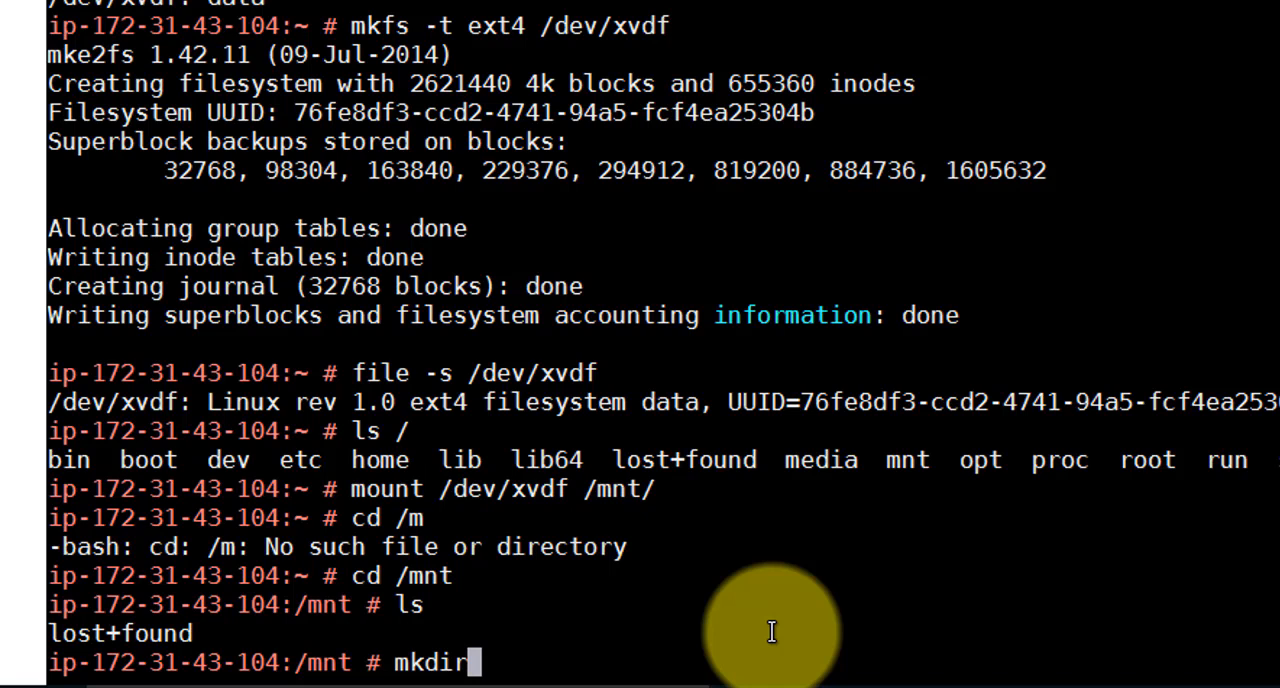
text( c)
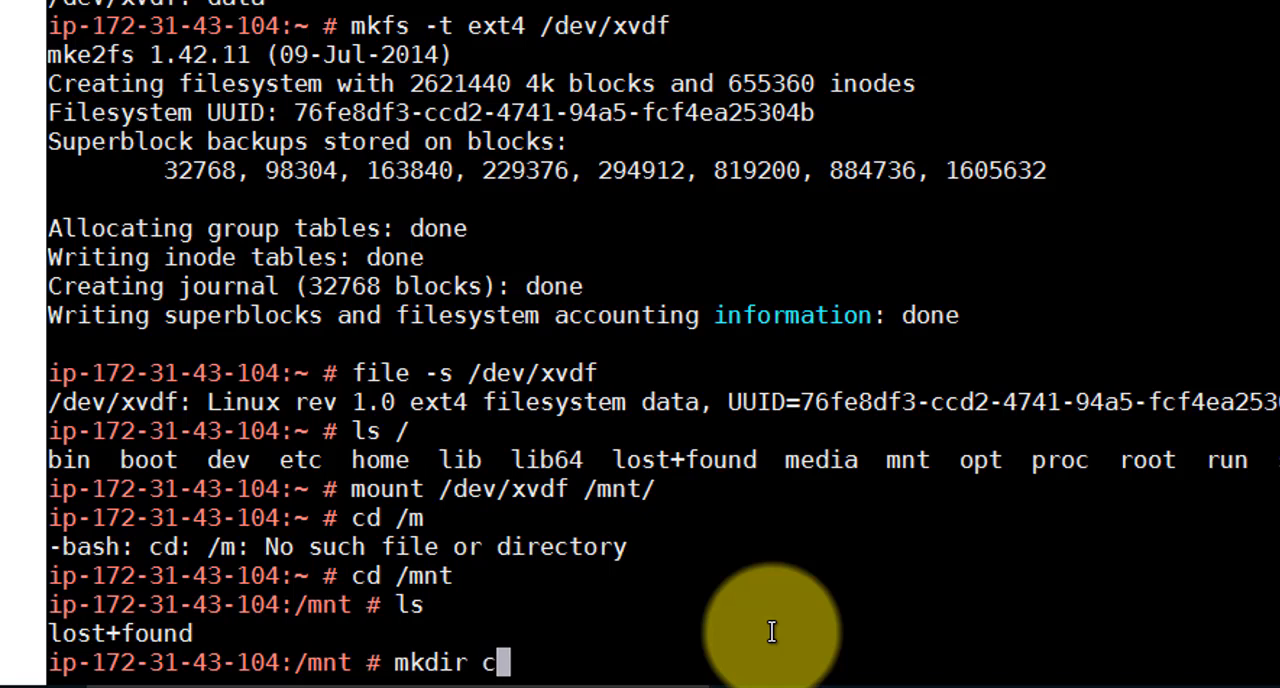
text(fd)
key(Return)
text(cd)
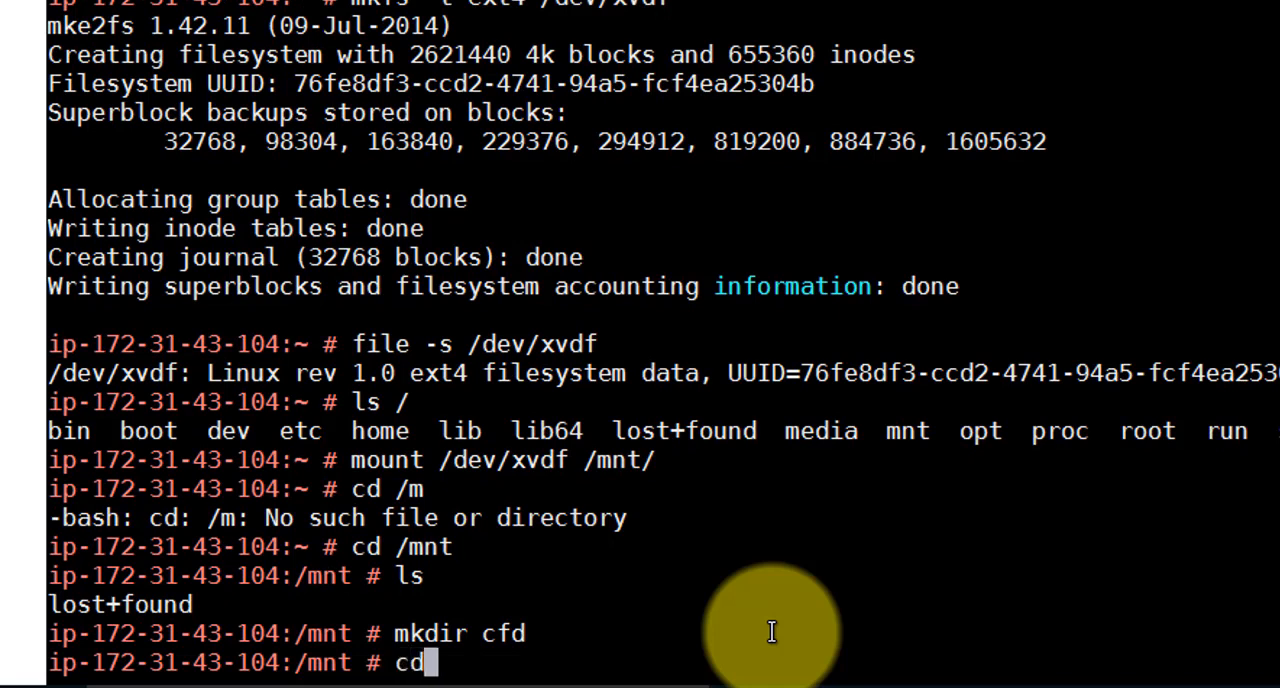
text( cfd)
key(Return)
text(ls)
key(Return)
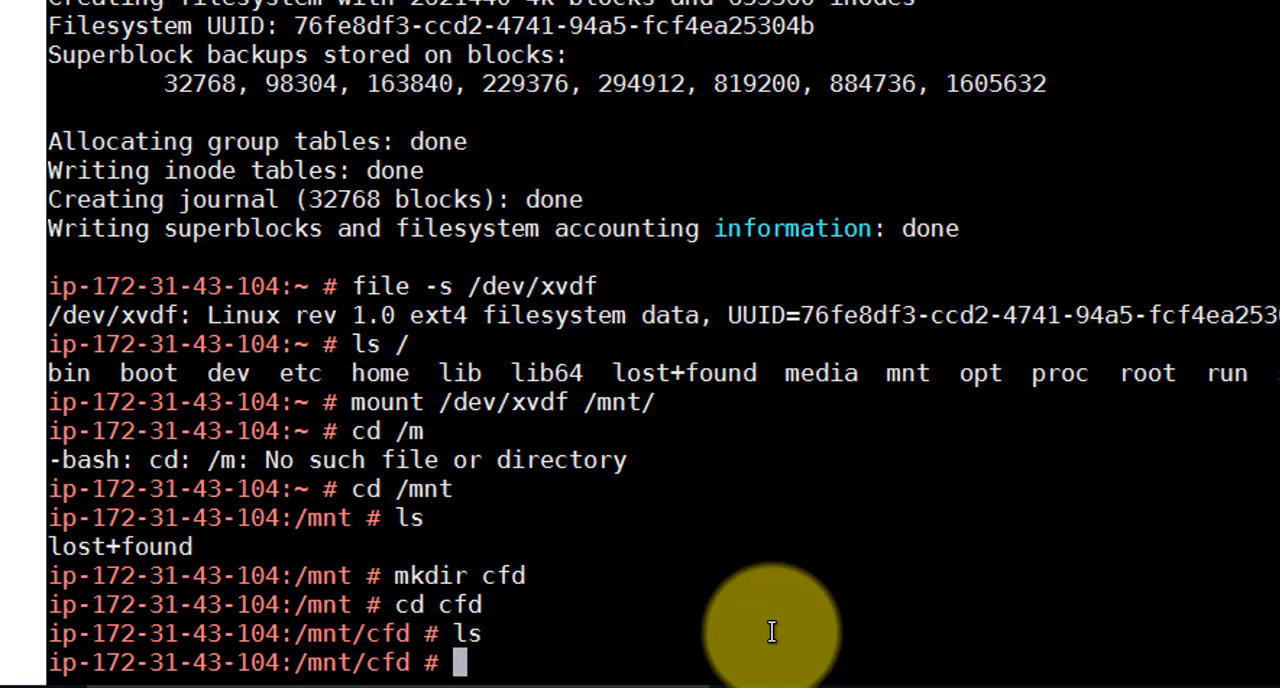
Return to /mnt and list it with ls and ls -l to examine the cfd directory's owner and group
text(cd ..)
key(Return)
text(ls)
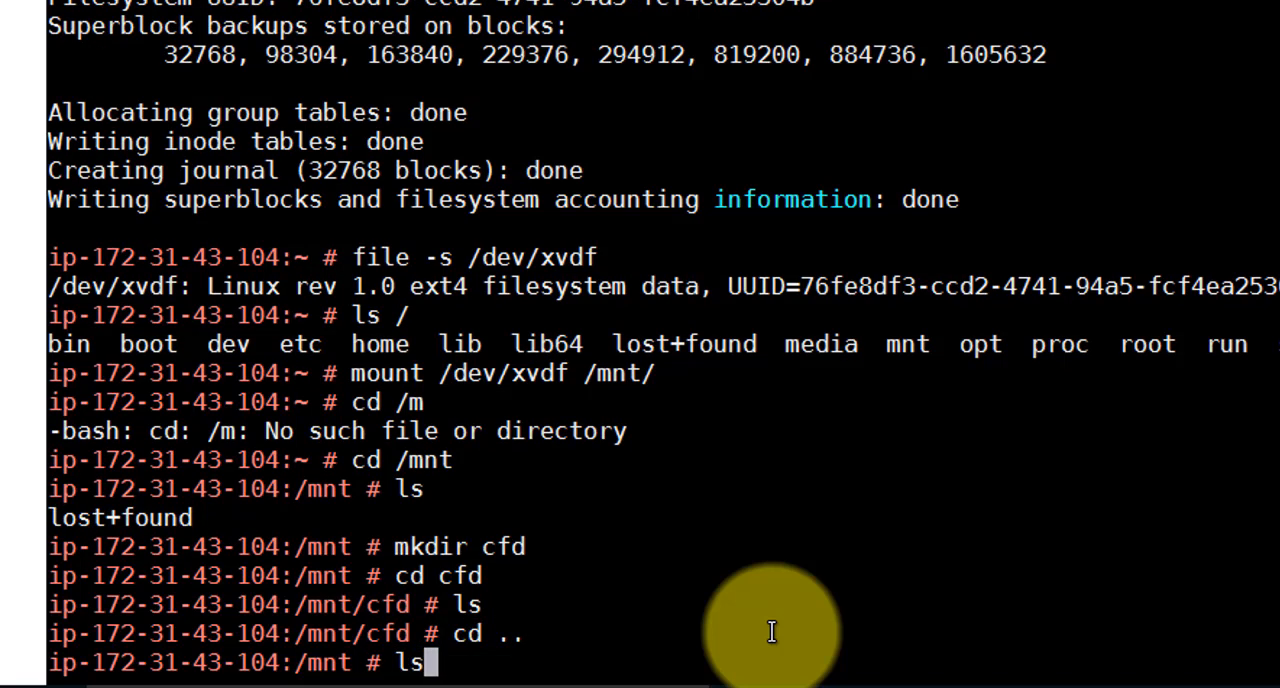
key(Return)
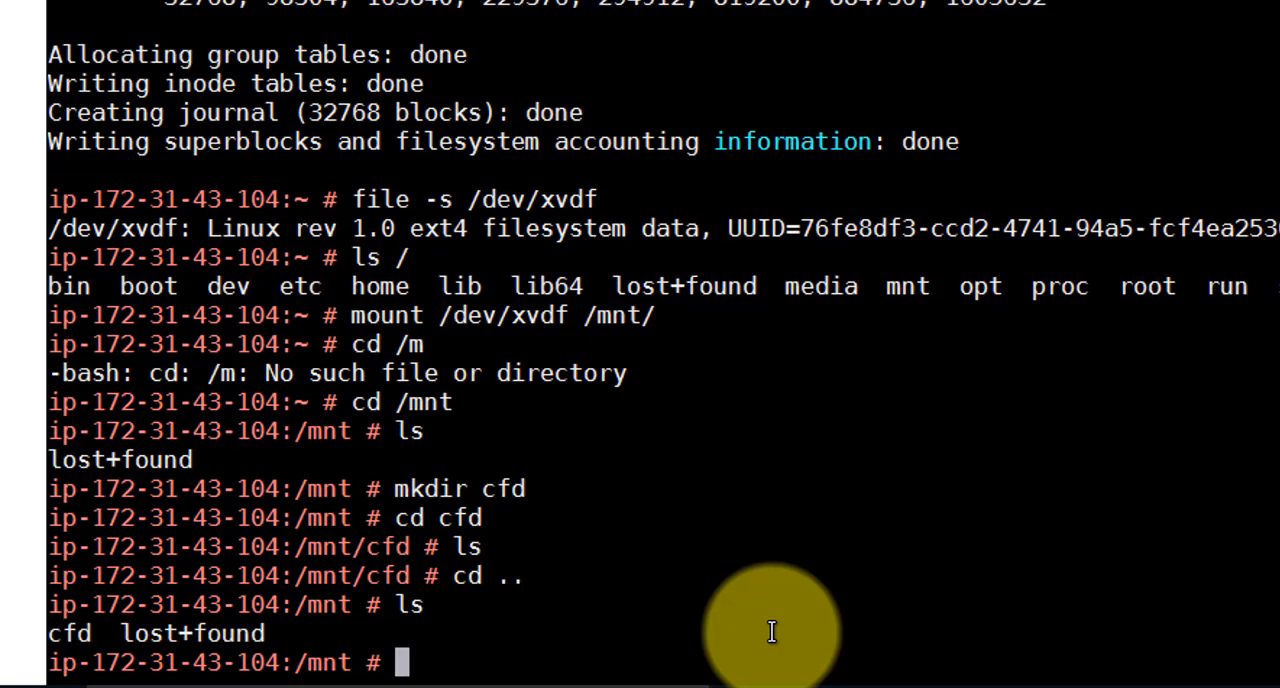
text(ls -l)
key(Return)
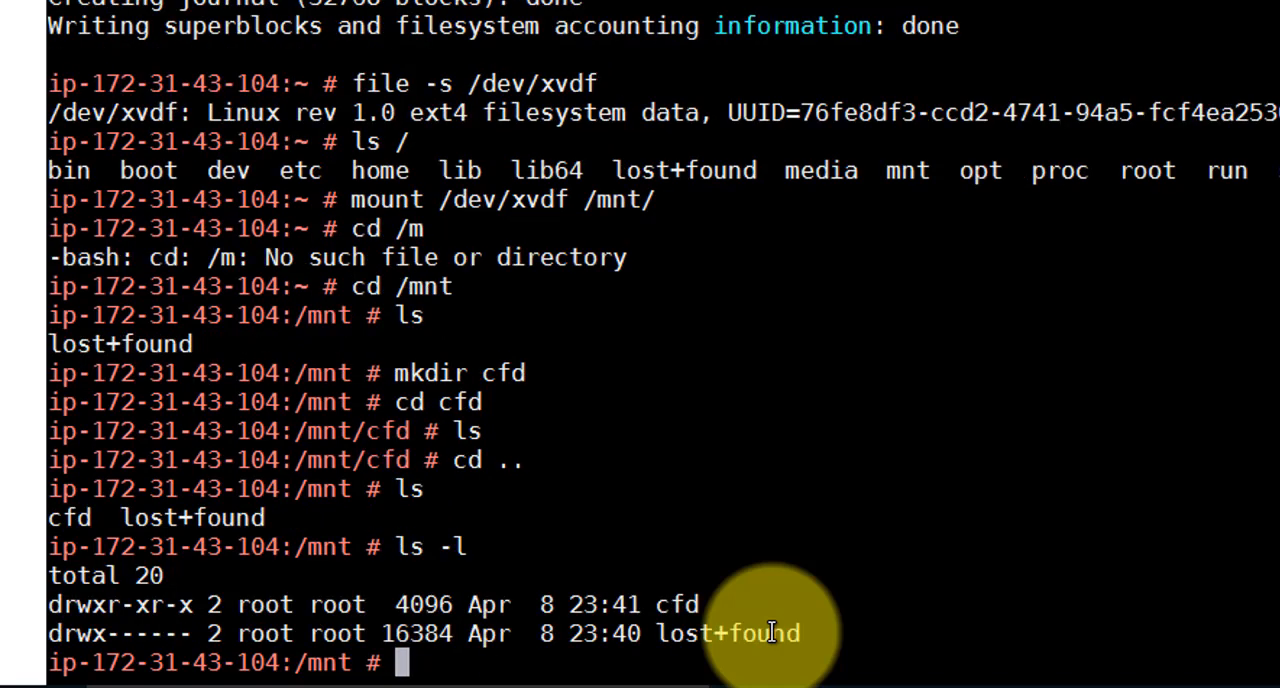
drag(392, 605, 289, 610)
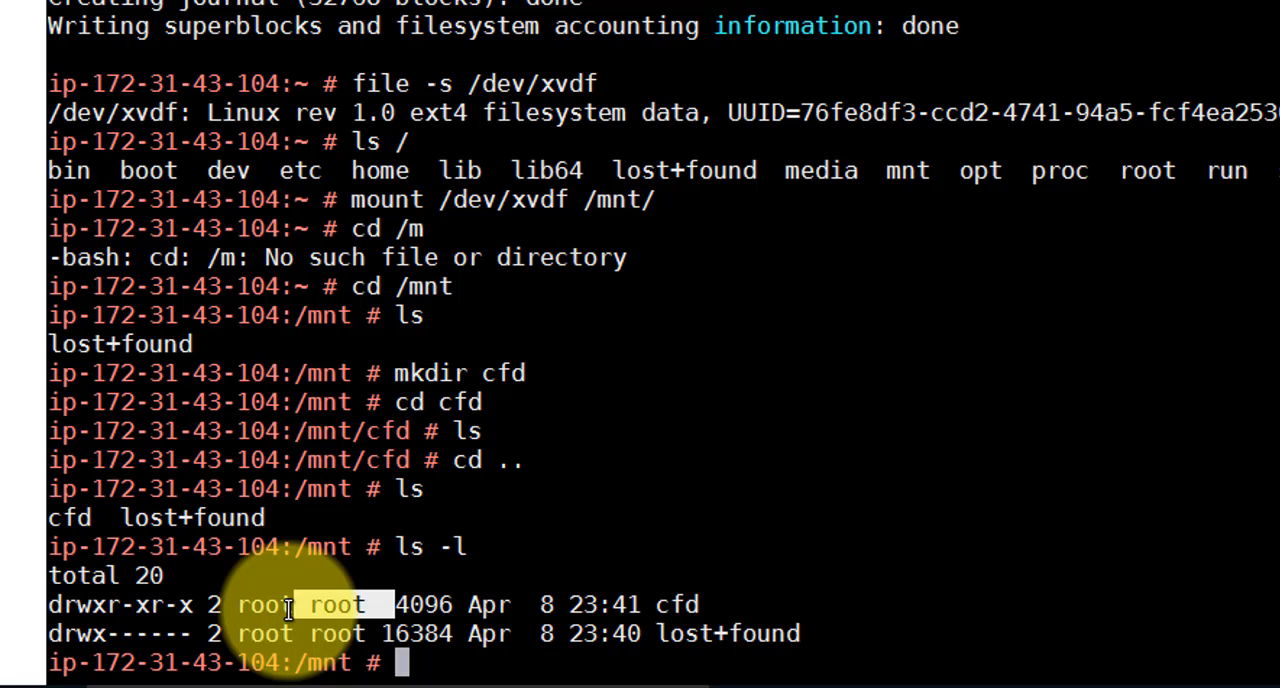
Change the cfd directory's ownership to cfd:users with chown and check it using ls -al
text(ch)
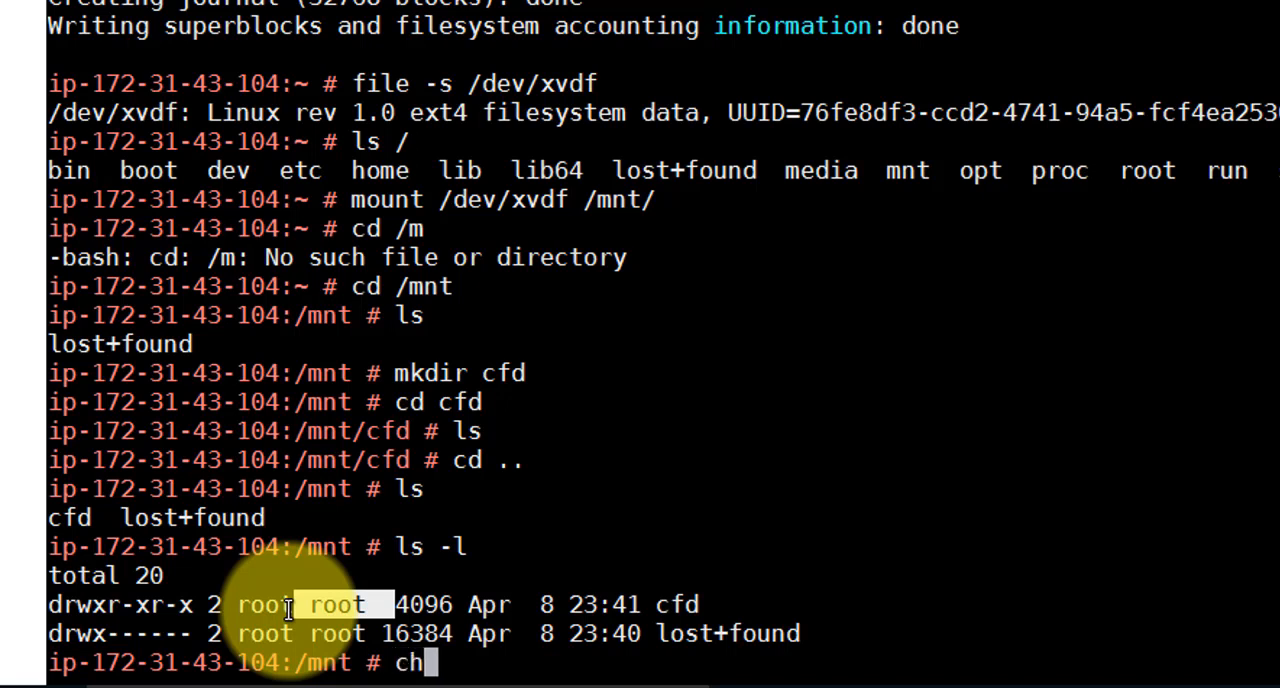
text(own )
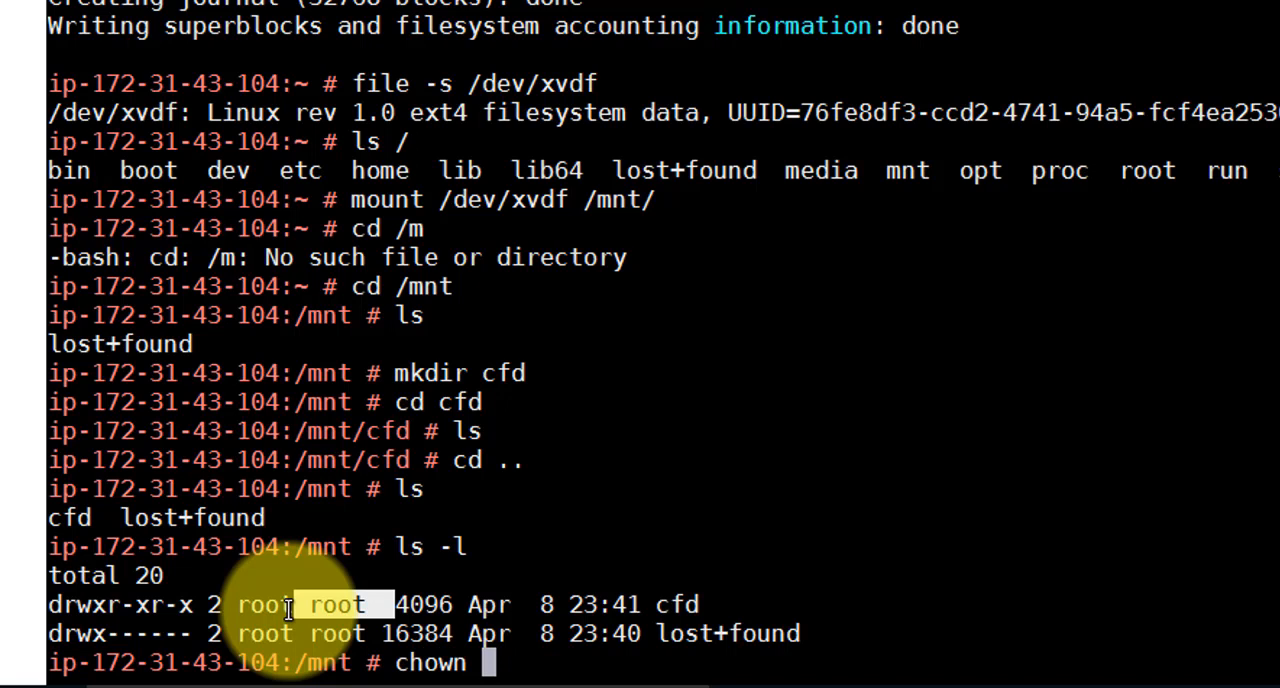
text(cfd:users)
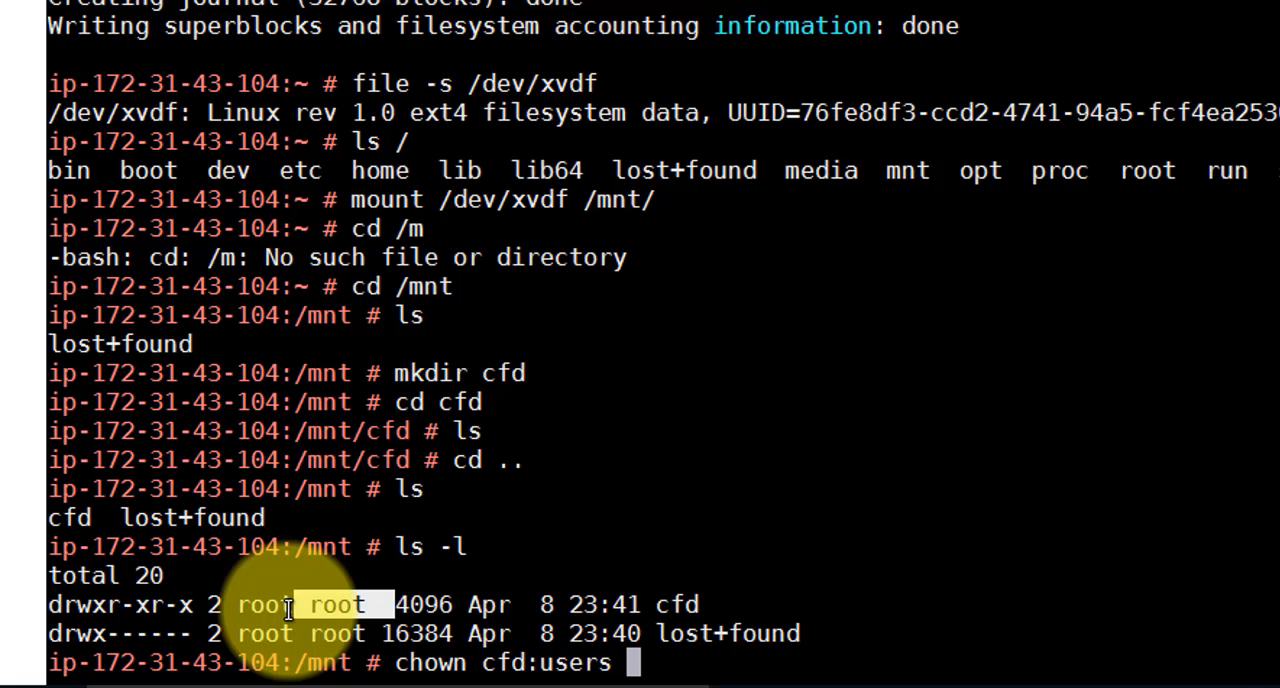
text( cfd/)
key(Return)
text(l)
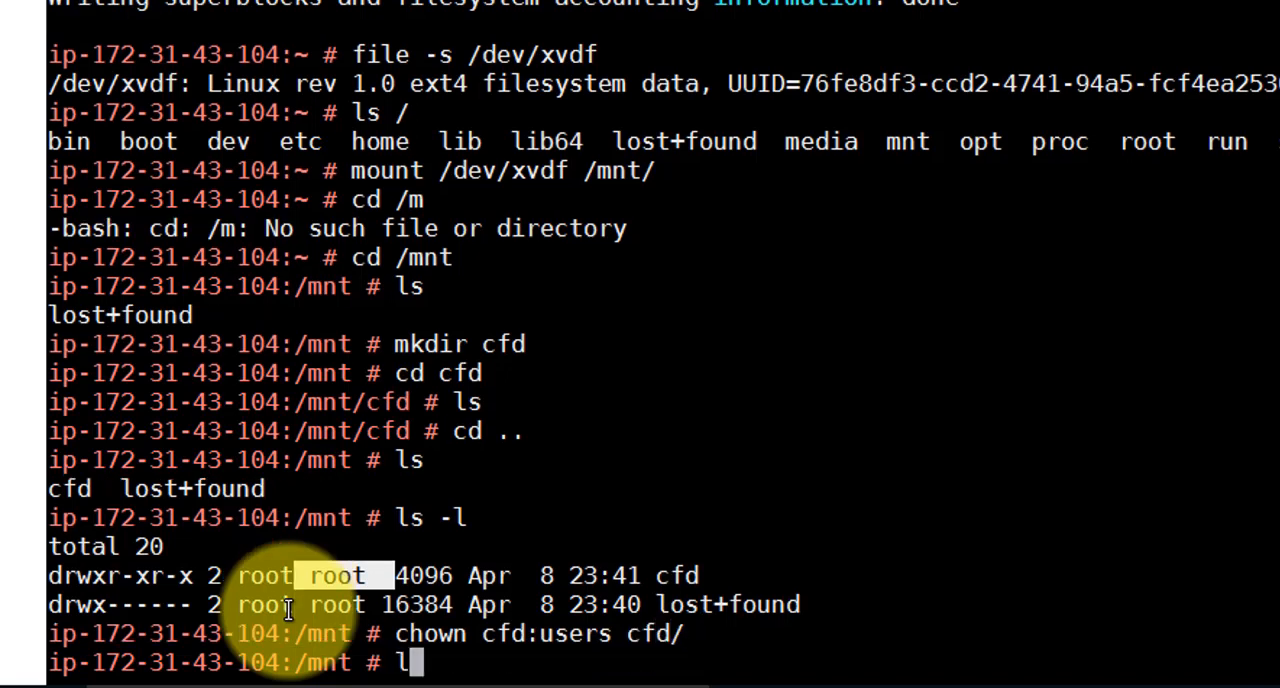
text(s -al)
key(Return)
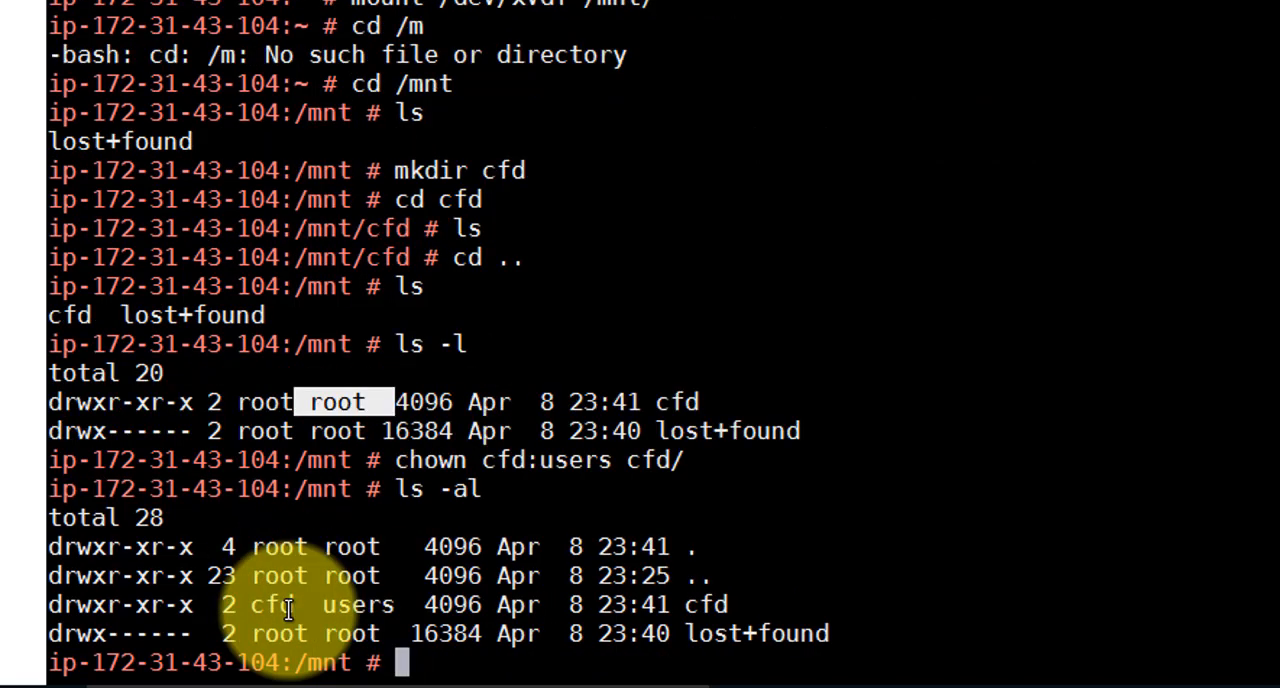
drag(423, 605, 250, 604)
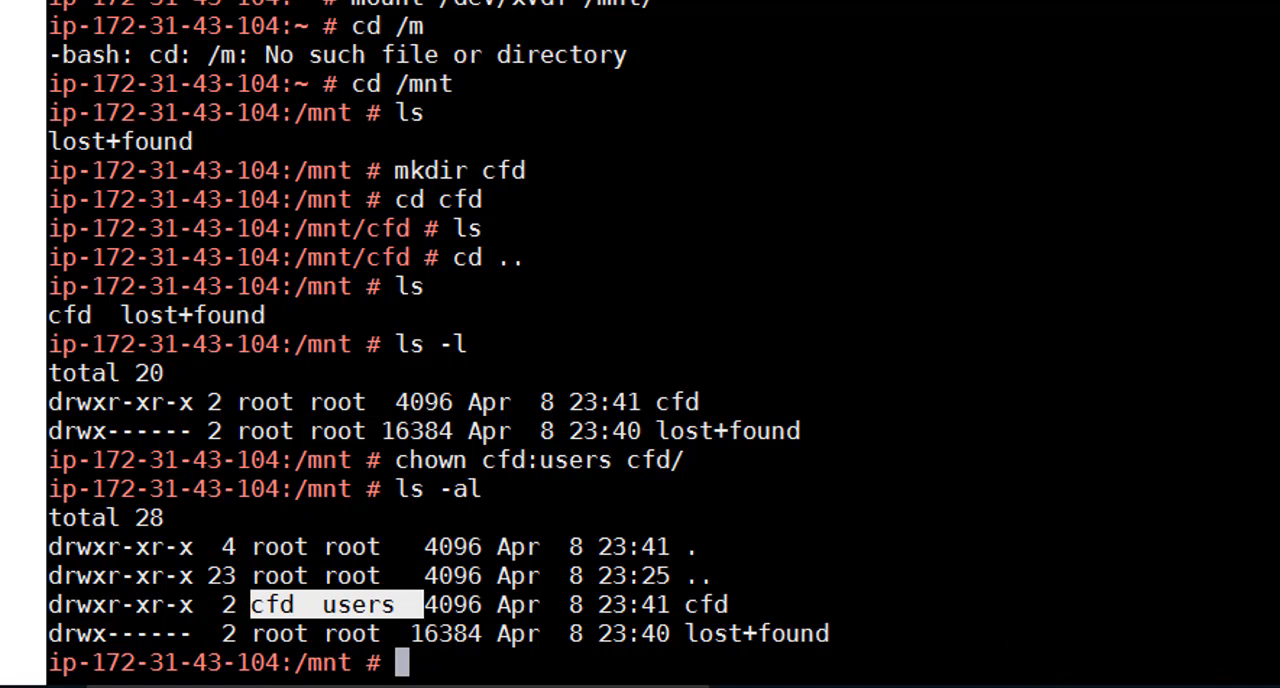
Switch to the cfd user with a login shell and change to /mnt/
text(su - c)
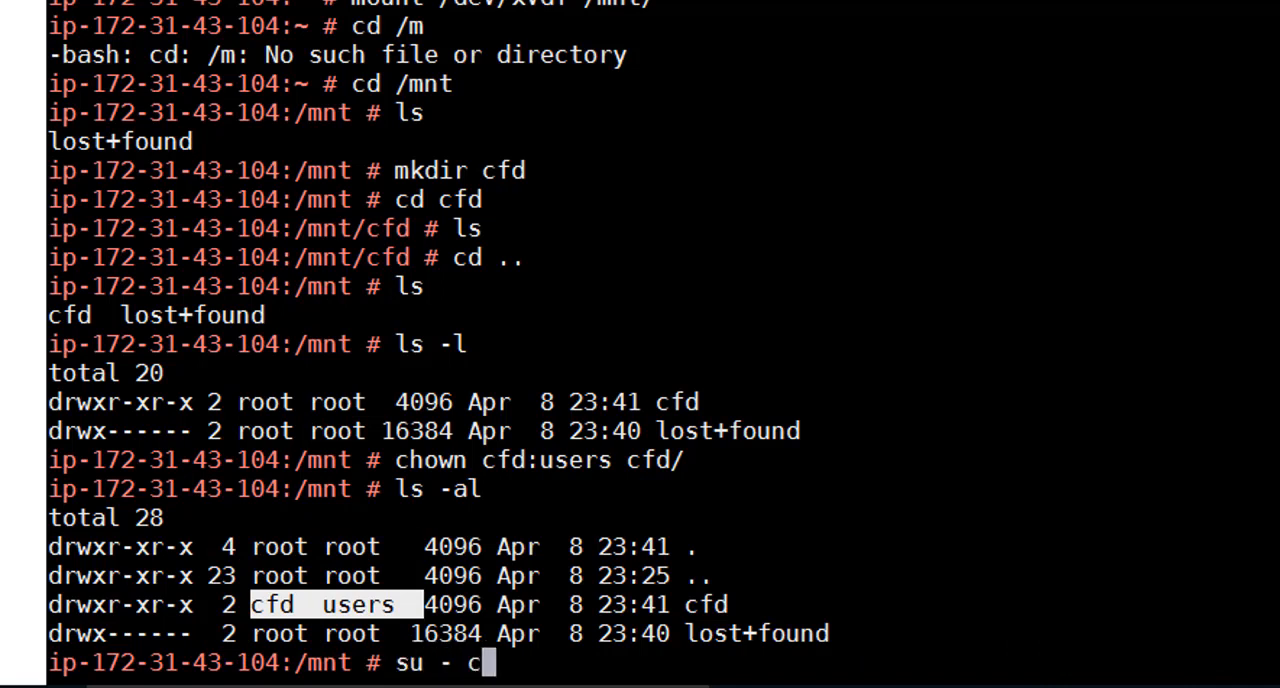
text(fd)
key(Return)
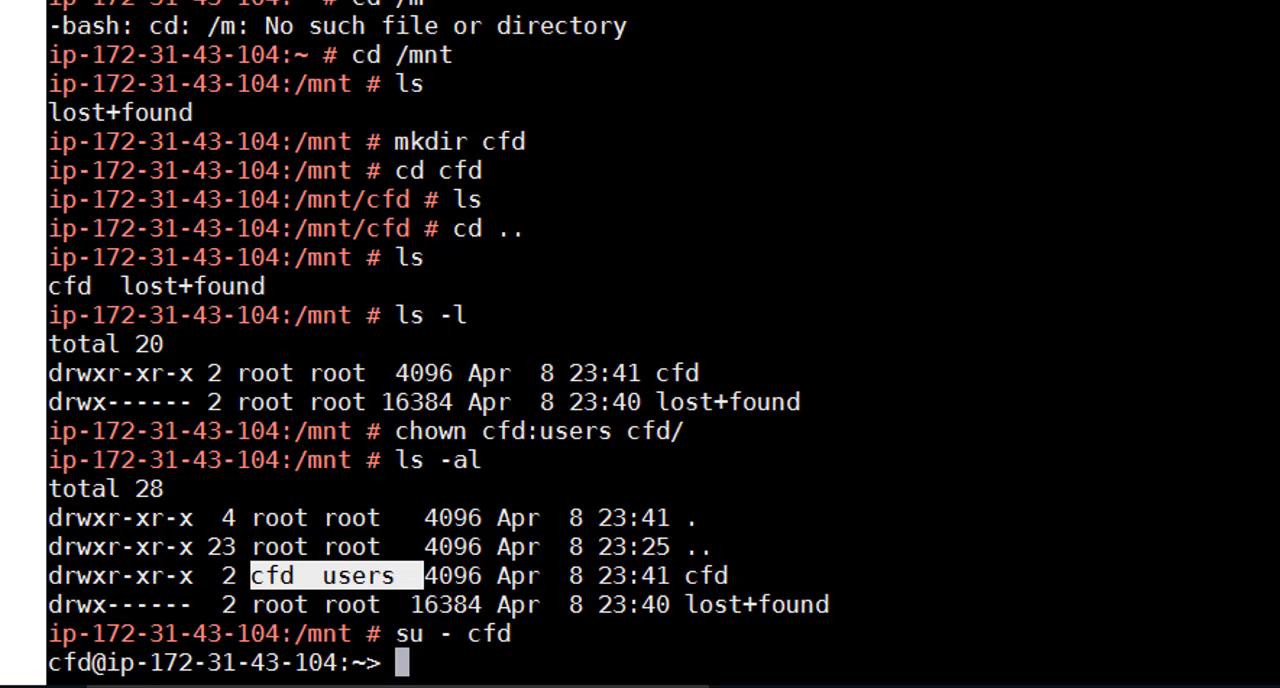
text(cd /mnt/)
key(Return)
List /mnt with ls and ls -al, and check the current account with whoami
text(l)
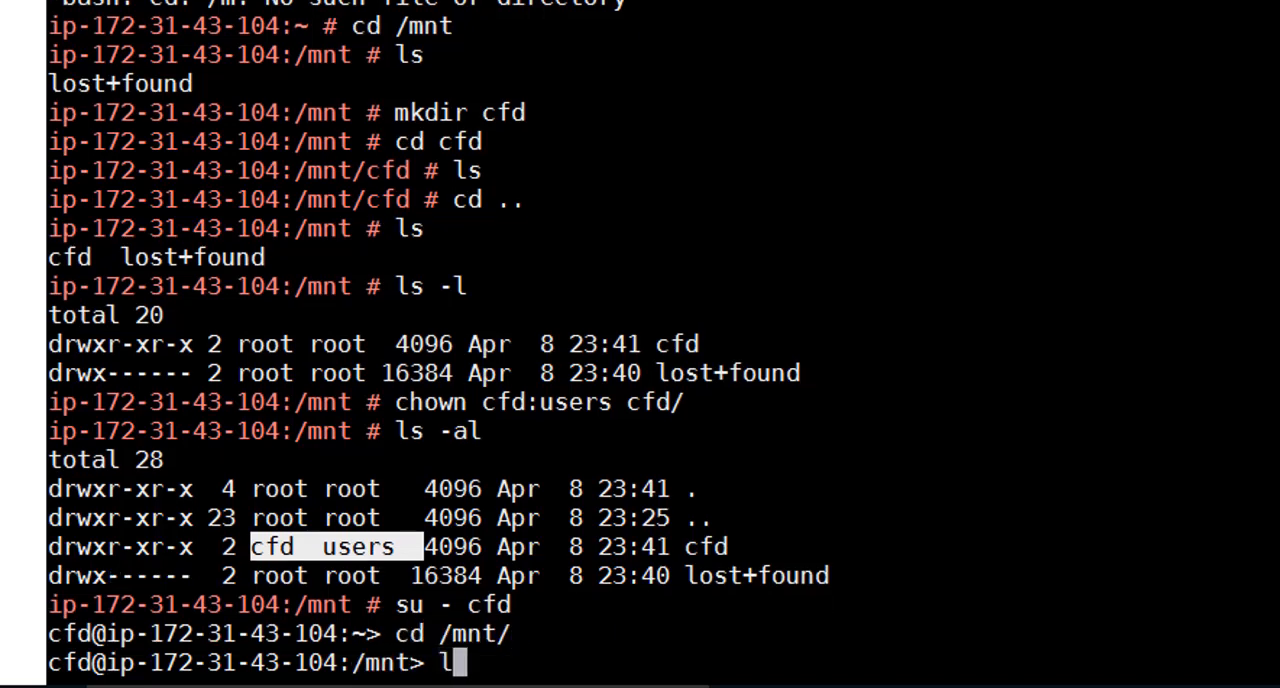
text(s)
key(Return)
text(ls -al)
key(Return)
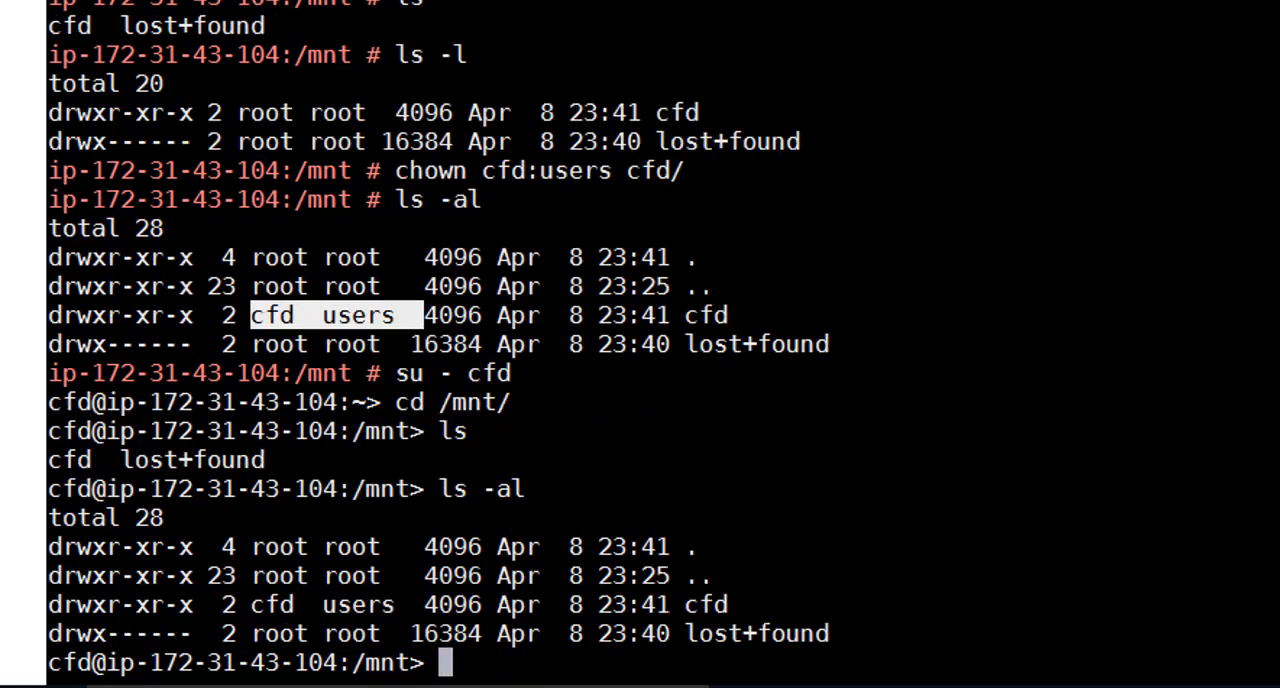
text(whoami)
key(Return)
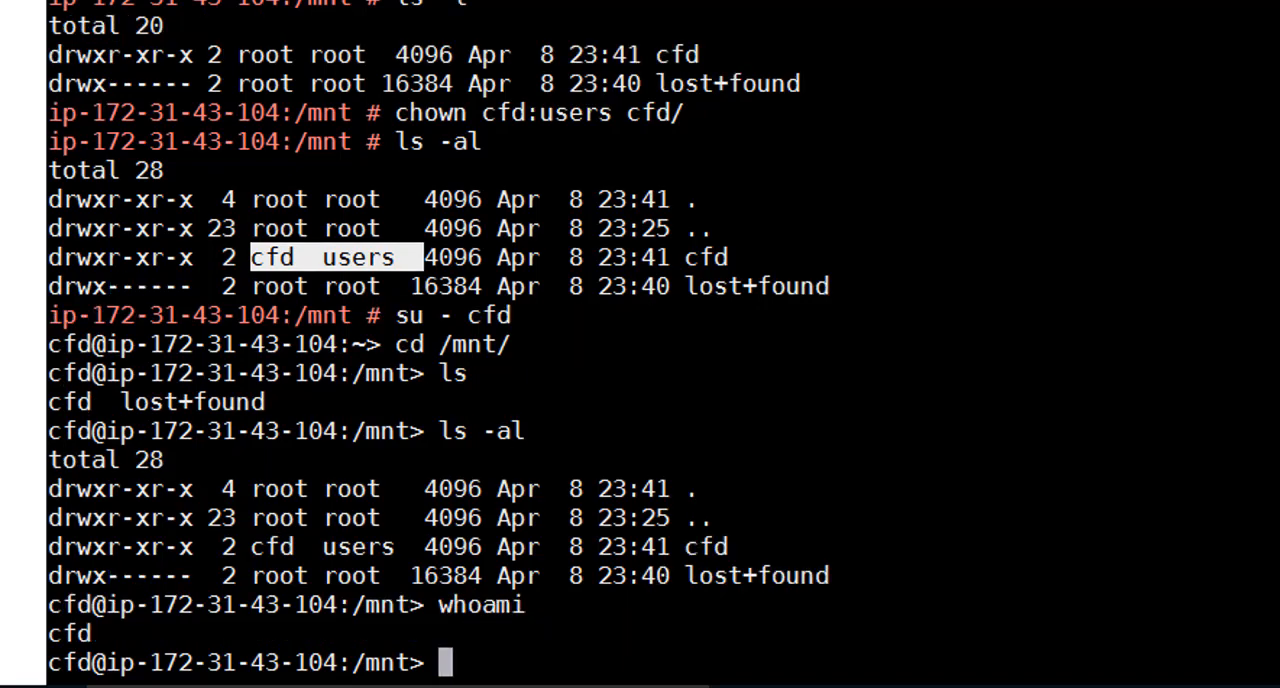
List /mnt again, in short form and with ls -al, to recheck the cfd directory's ownership
text(ls)
key(Return)
text(cd c)
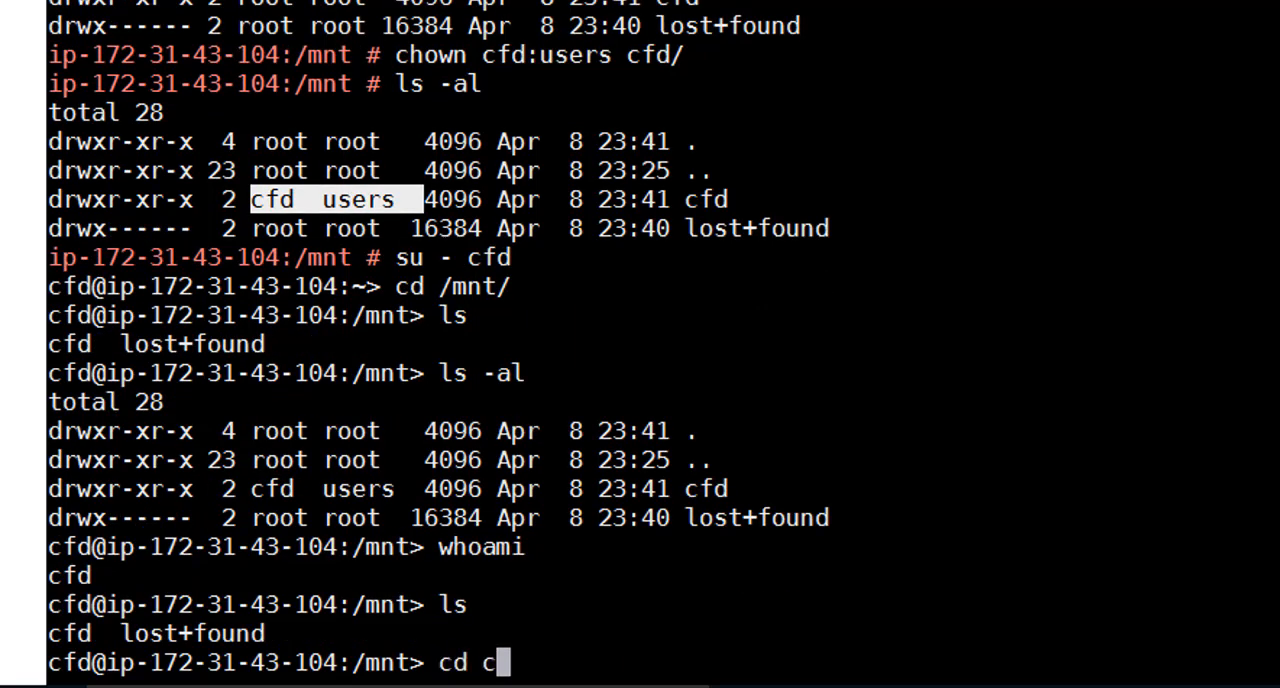
key(BackSpace)
key(BackSpace)
key(BackSpace)
key(BackSpace)
text(ls -al)
key(Return)
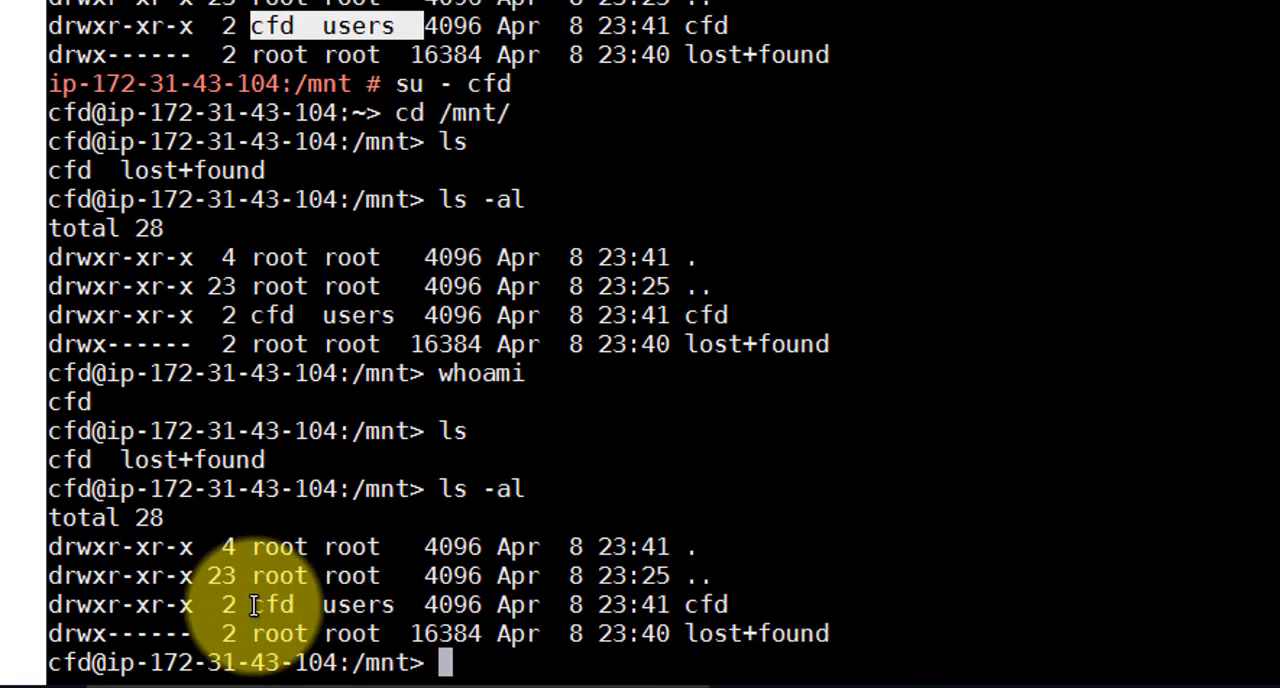
Enter the cfd directory as the cfd user and list its contents
text(cd cfd/)
key(Return)
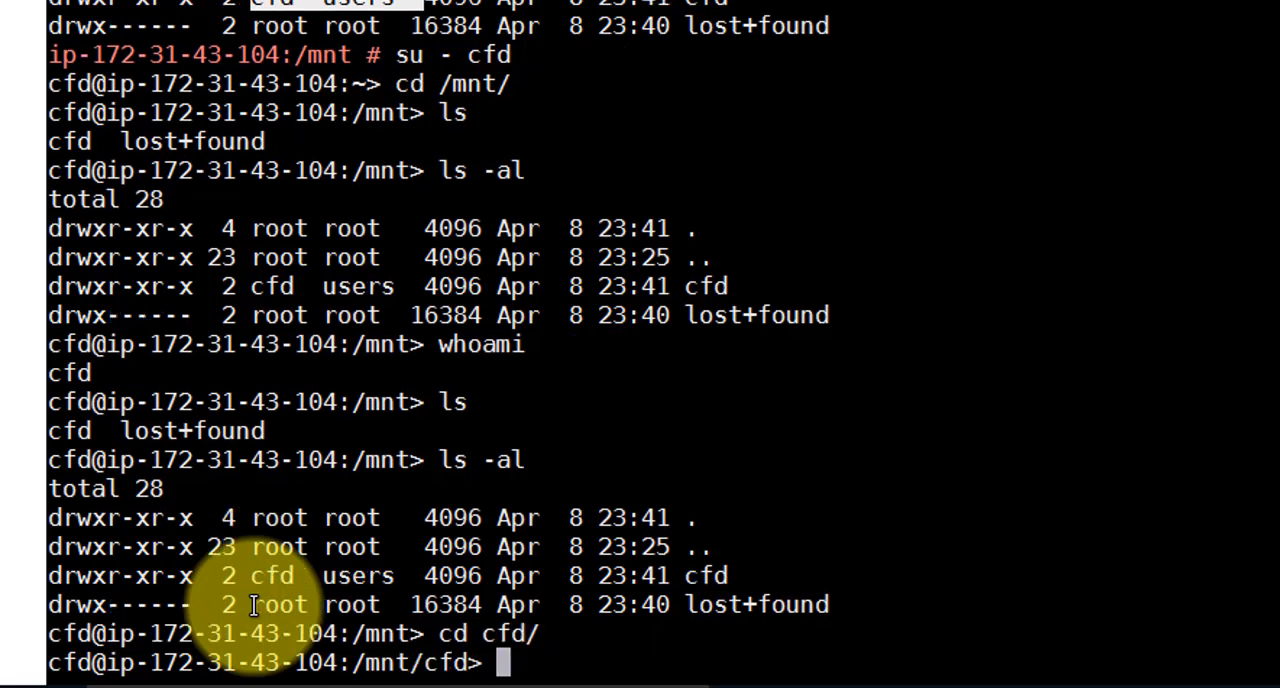
text(ls)
key(Return)
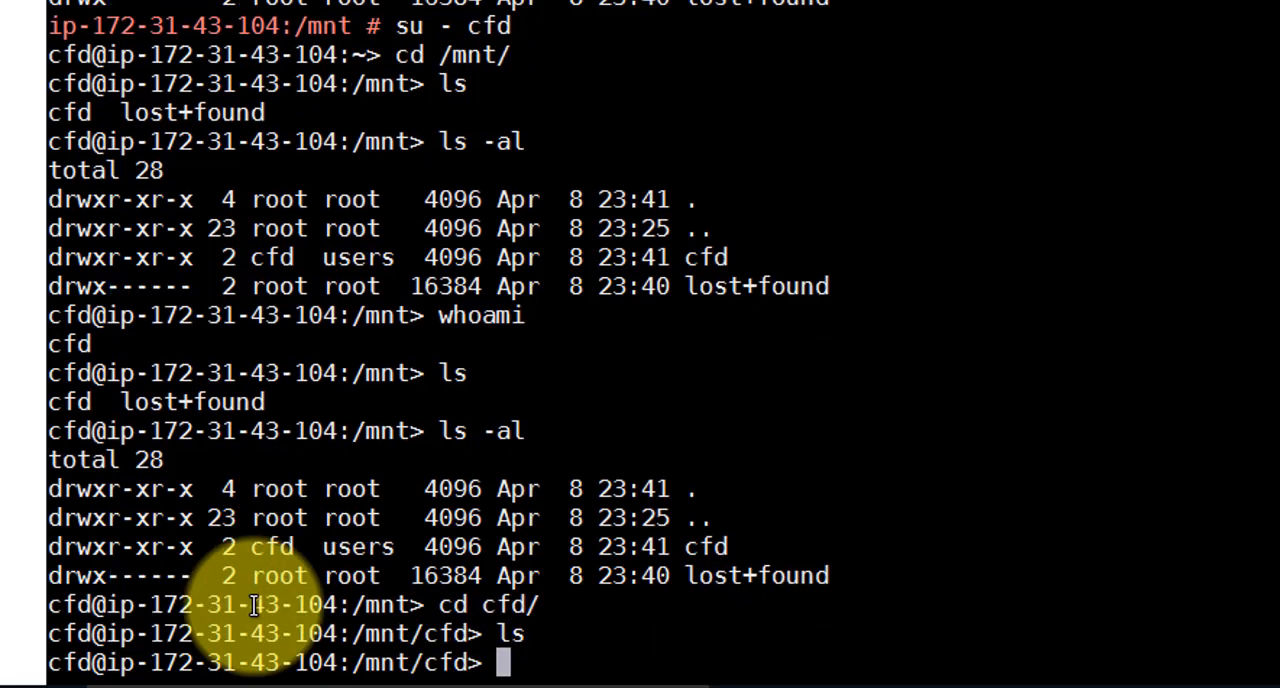
Try to create an empty readme.txt file in /mnt/cfd
text(tocuh )
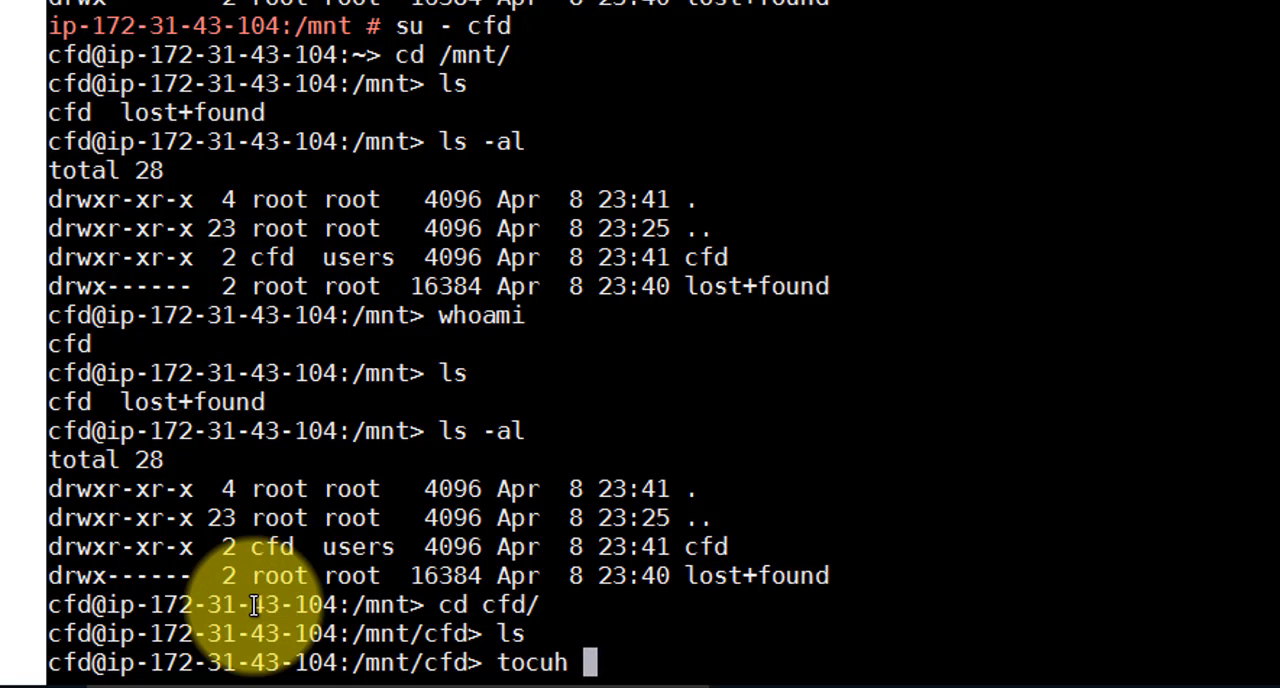
text(readme.)
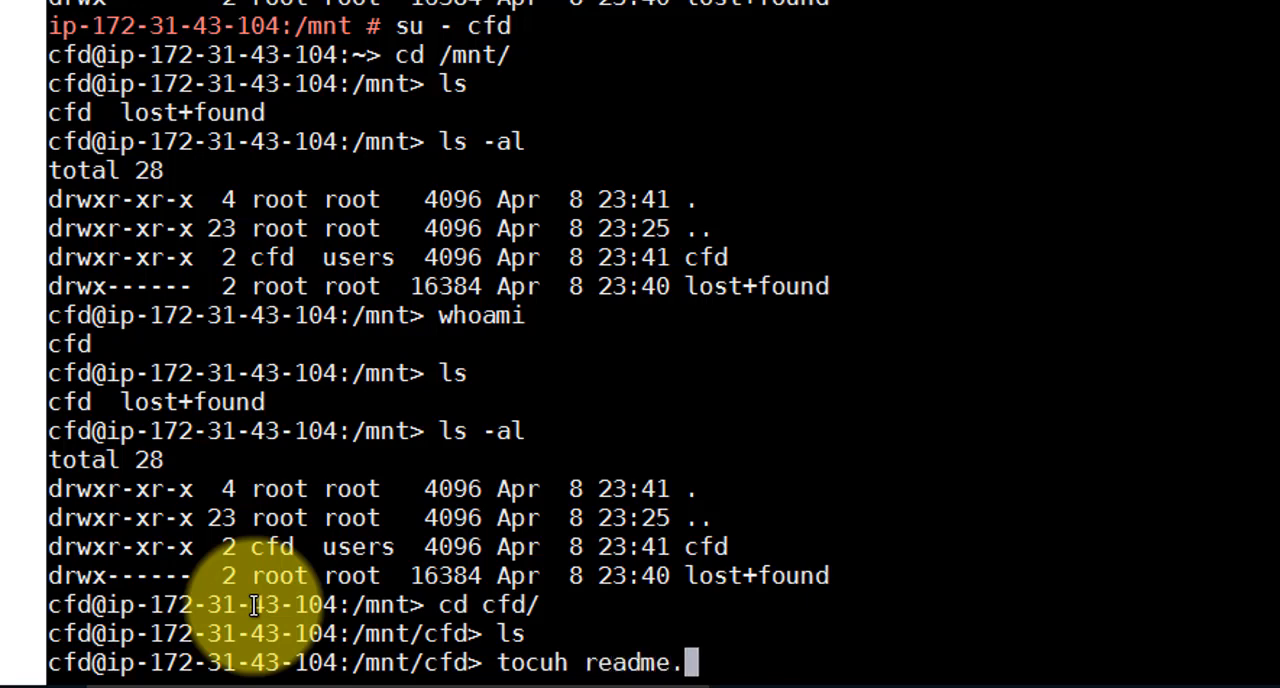
text(txt)
key(Return)
text(ls)
key(BackSpace)
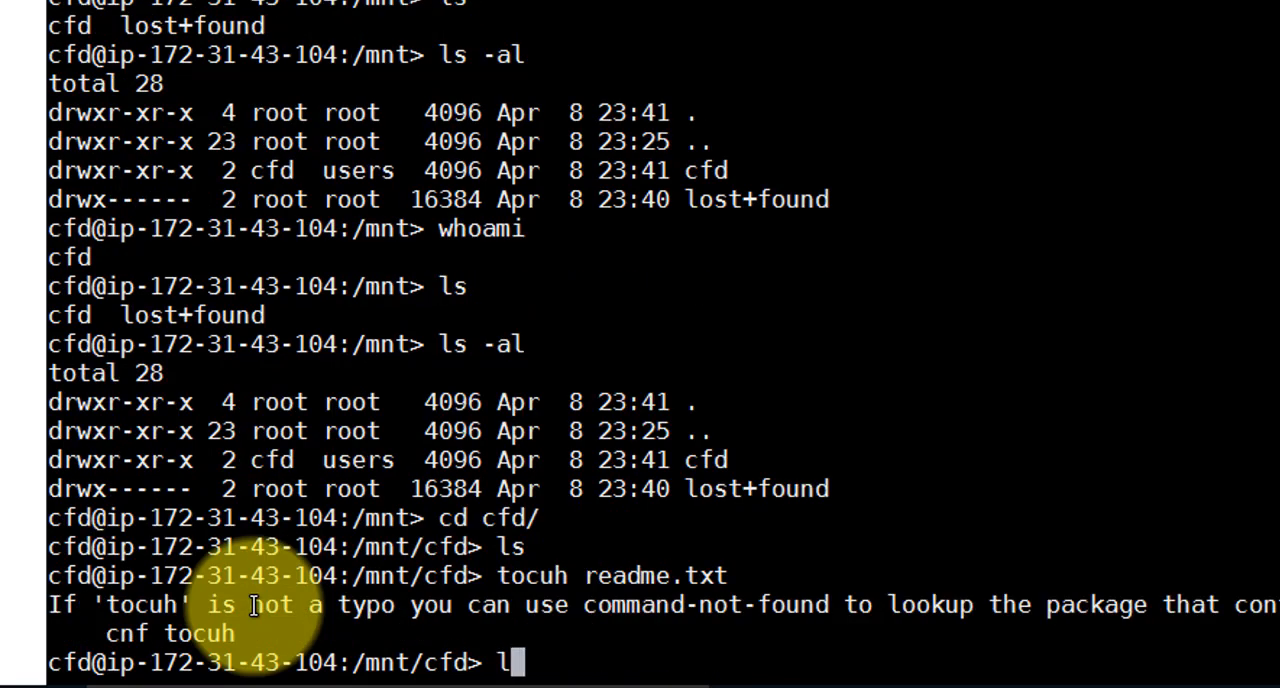
key(BackSpace)
text(tocuh)
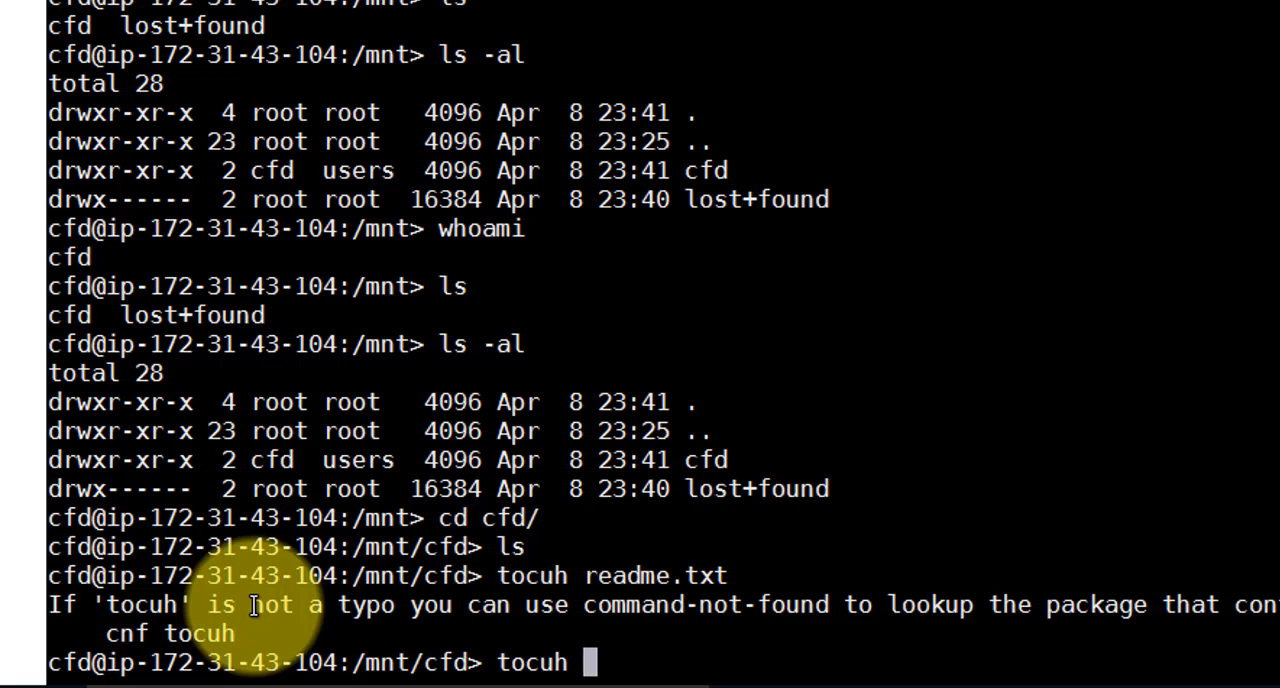
key(BackSpace)
key(BackSpace)
key(BackSpace)
key(BackSpace)
key(BackSpace)
text(uch )
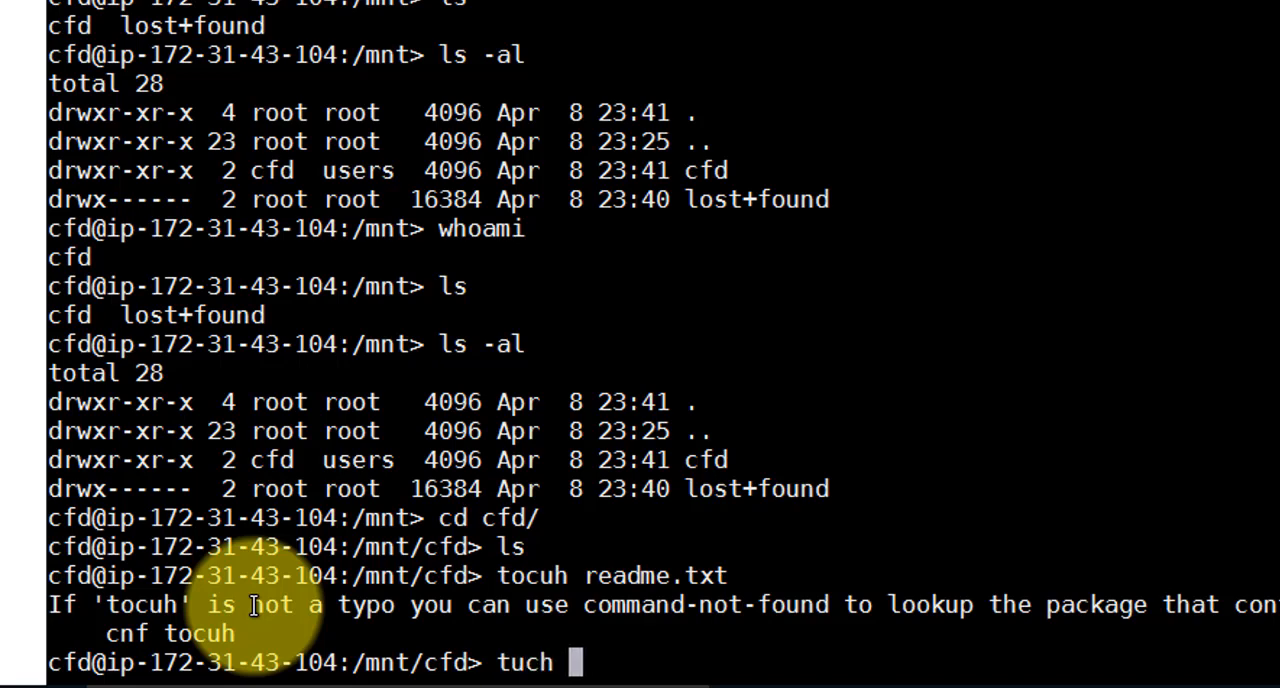
text(readme.txt)
key(Return)
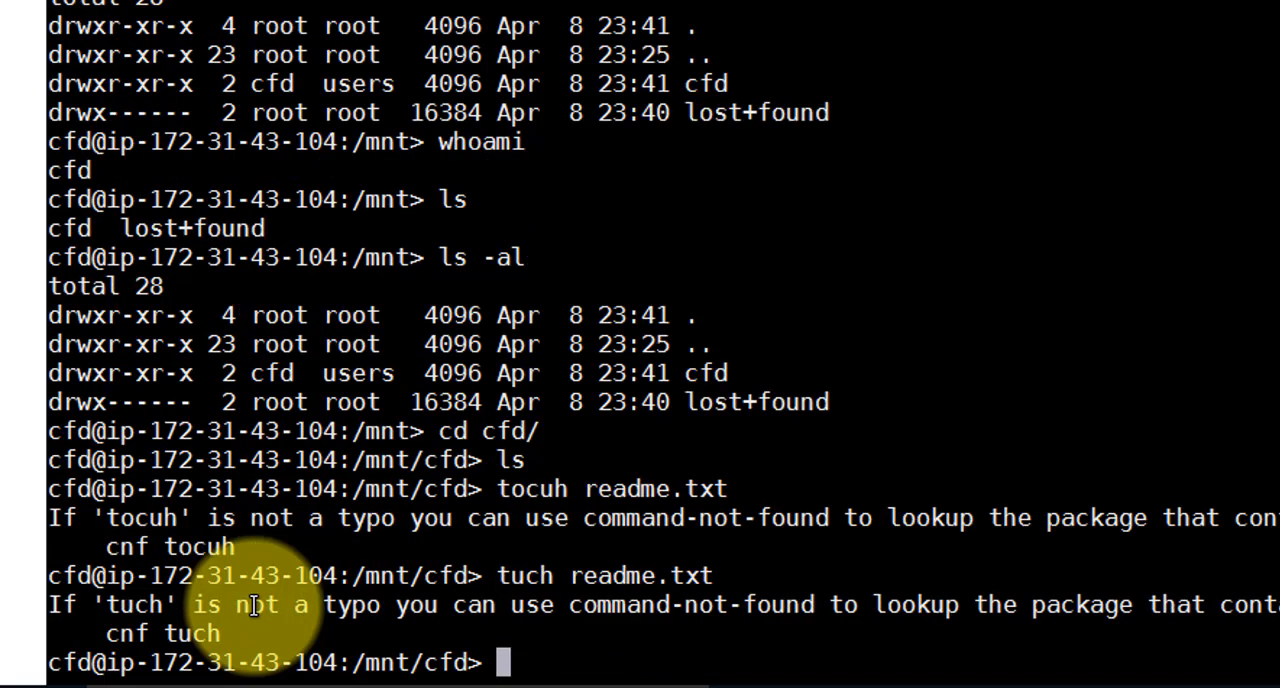
Create an empty readme.txt file in /mnt/cfd with touch and list the directory
text(to)
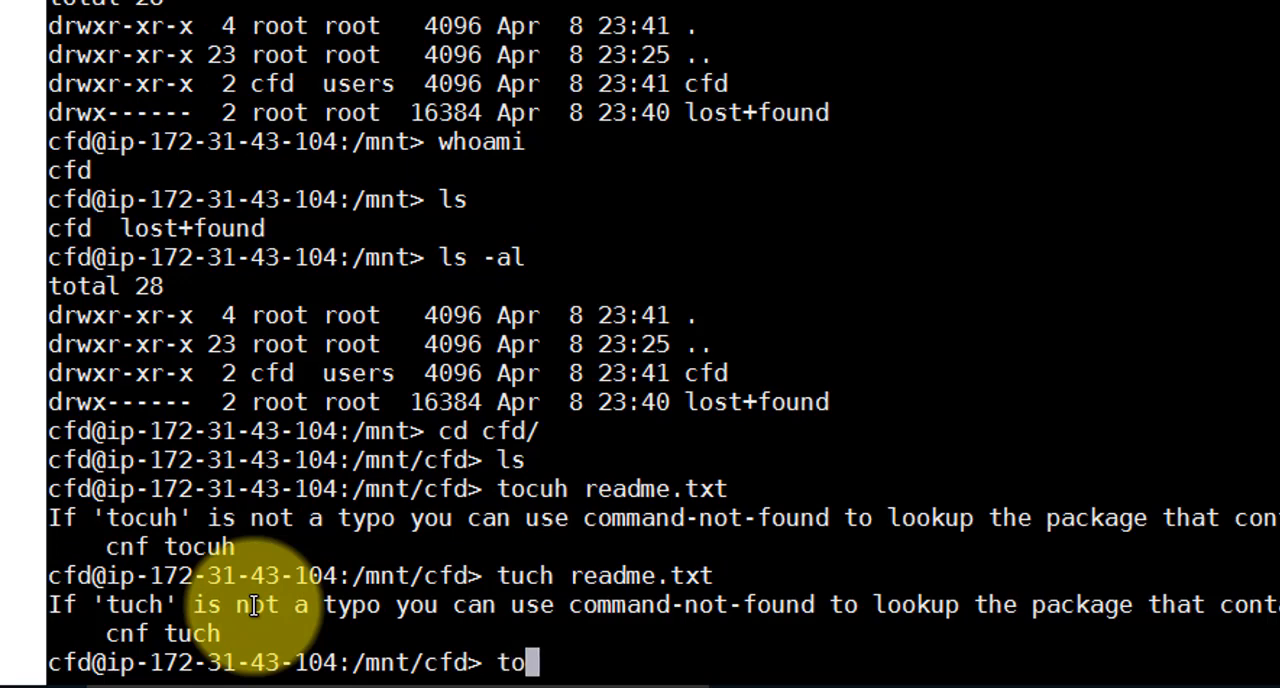
text(uch rea)
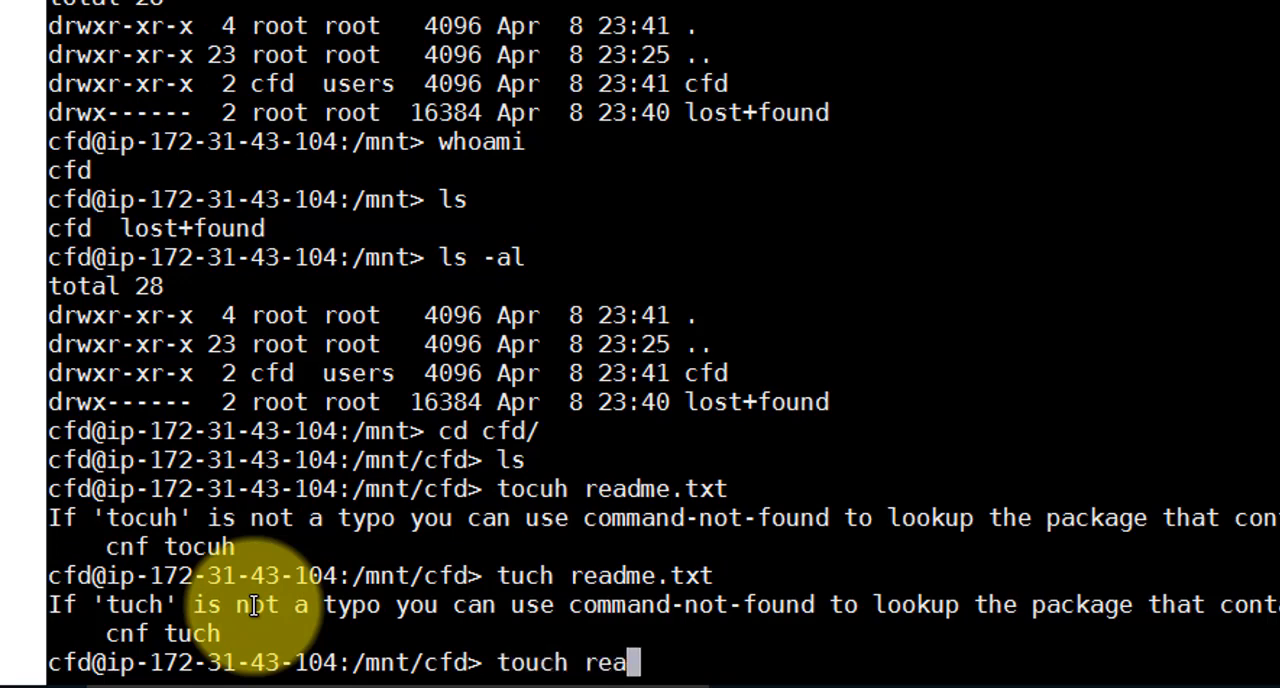
text(dme.txt)
key(Return)
text(ls)
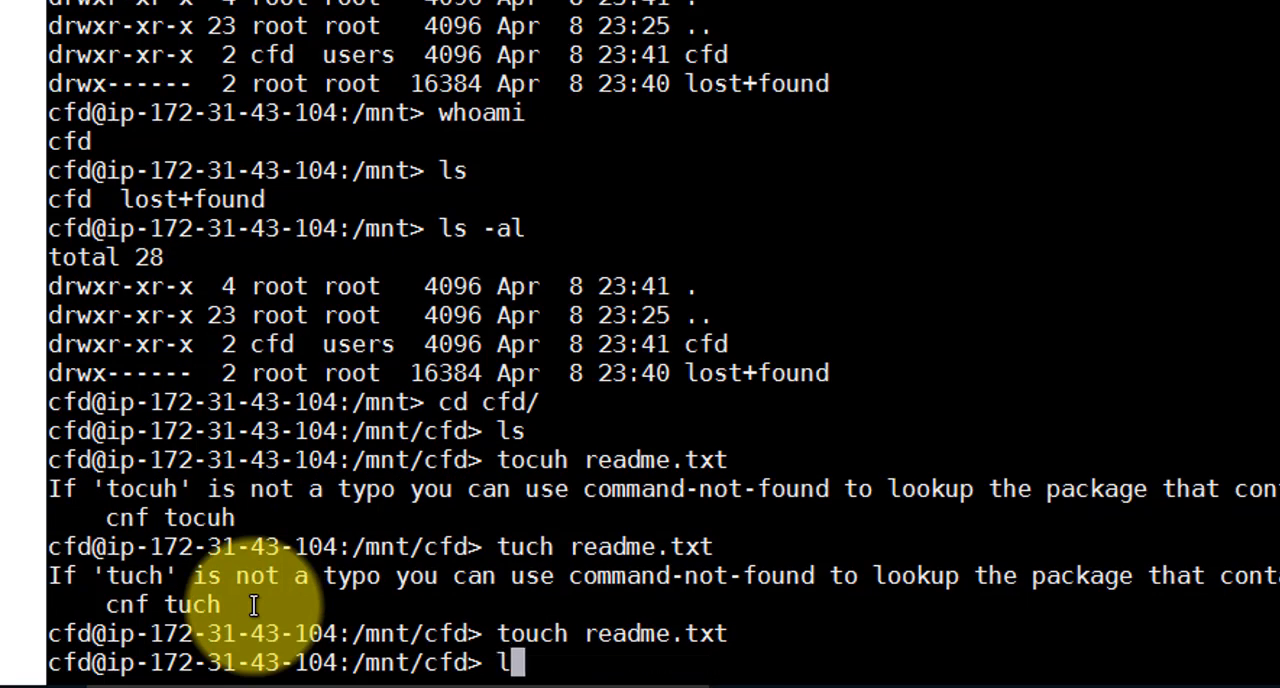
key(Return)
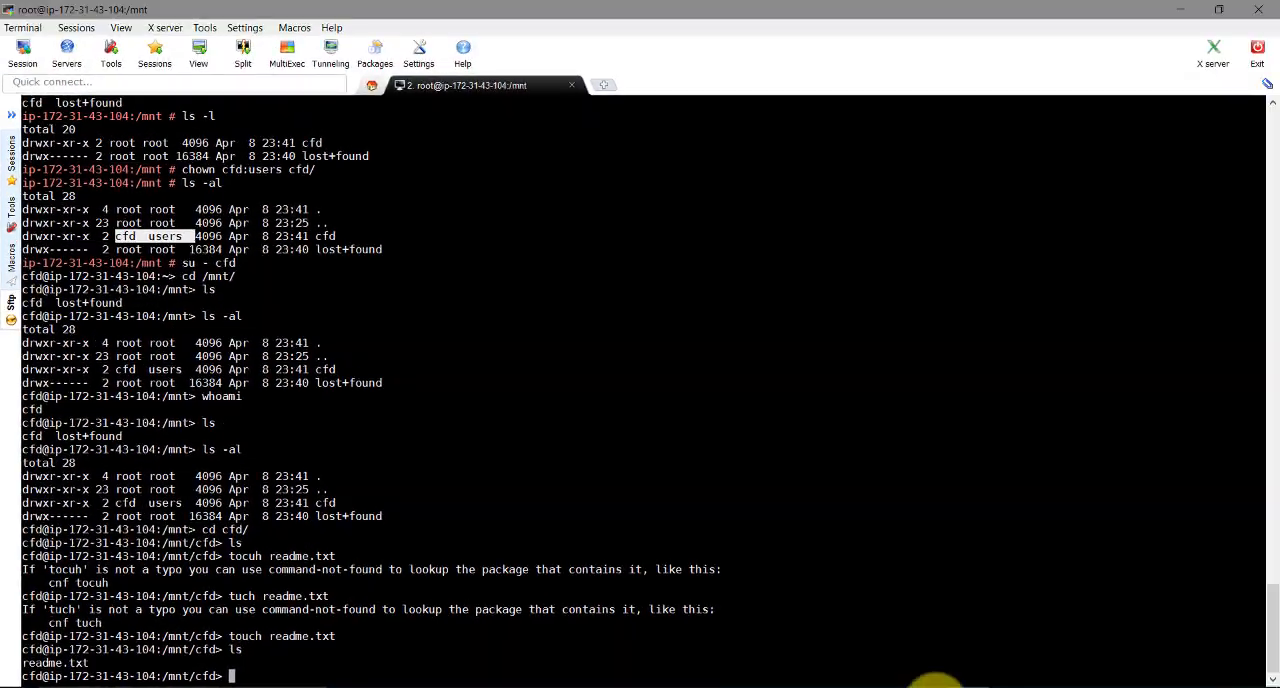
Switch to the NoMachine remote desktop and browse the file system to the /mnt/cfd folder in the file manager
click(938, 676)
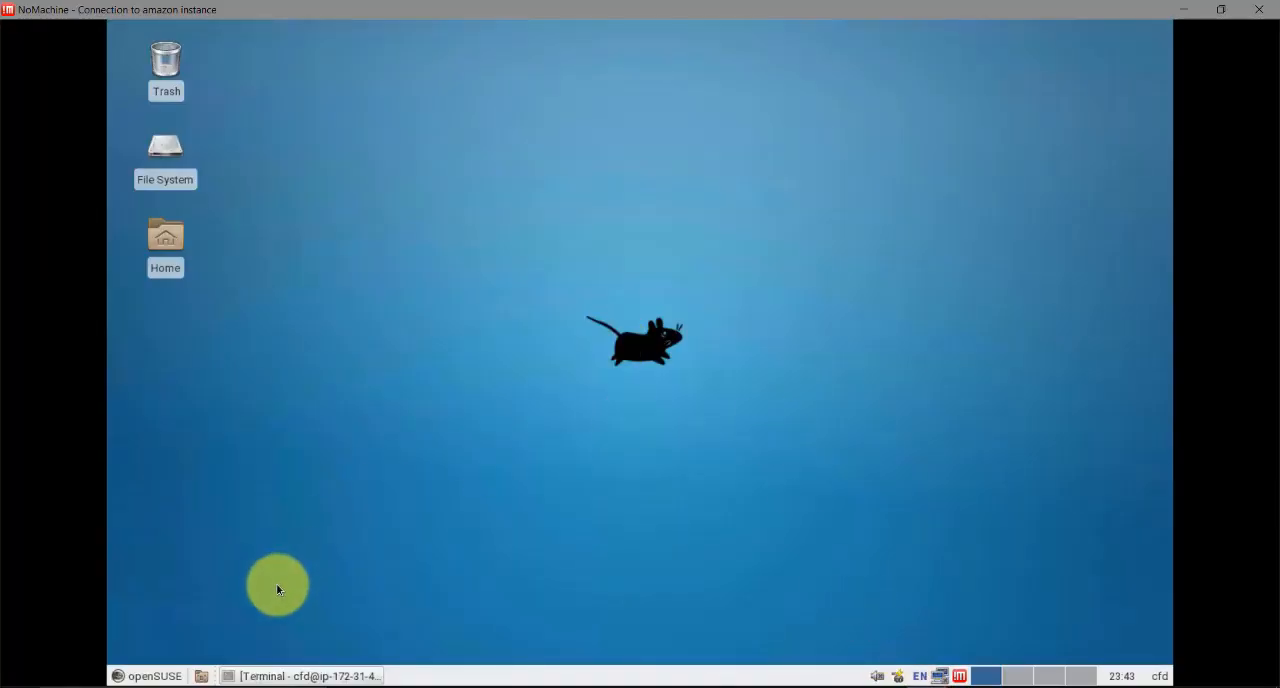
double_click(179, 244)
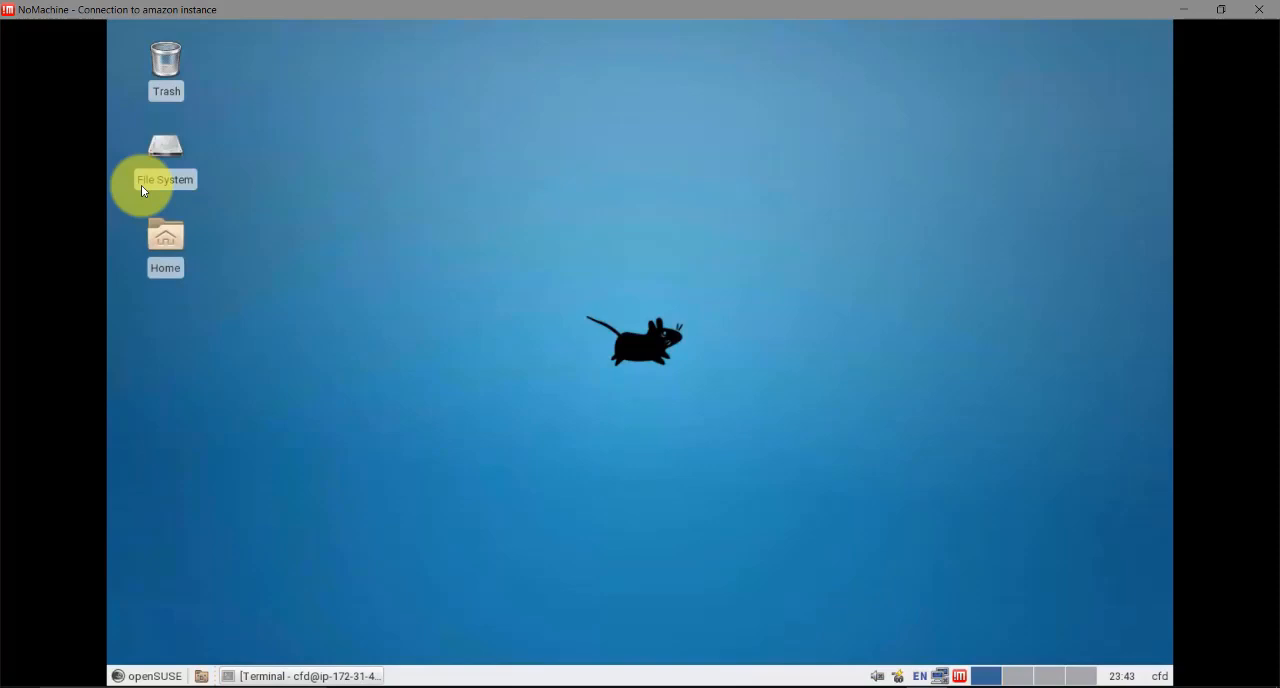
click(175, 145)
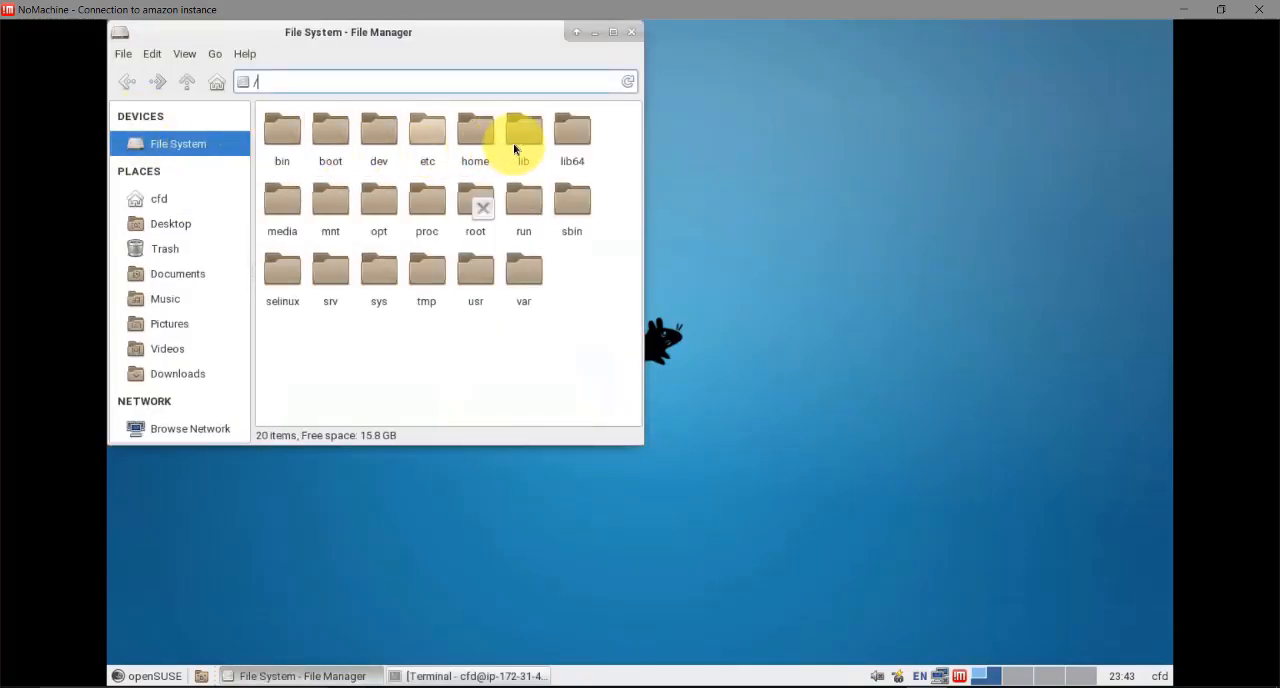
click(338, 207)
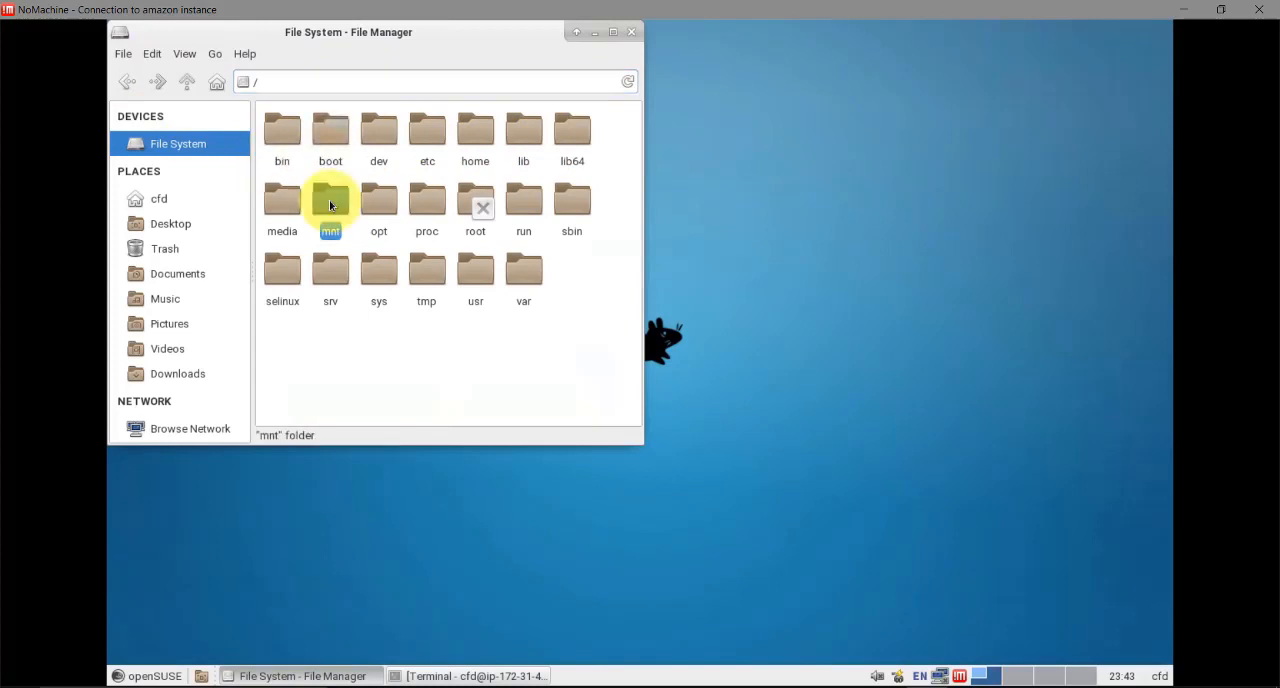
double_click(335, 204)
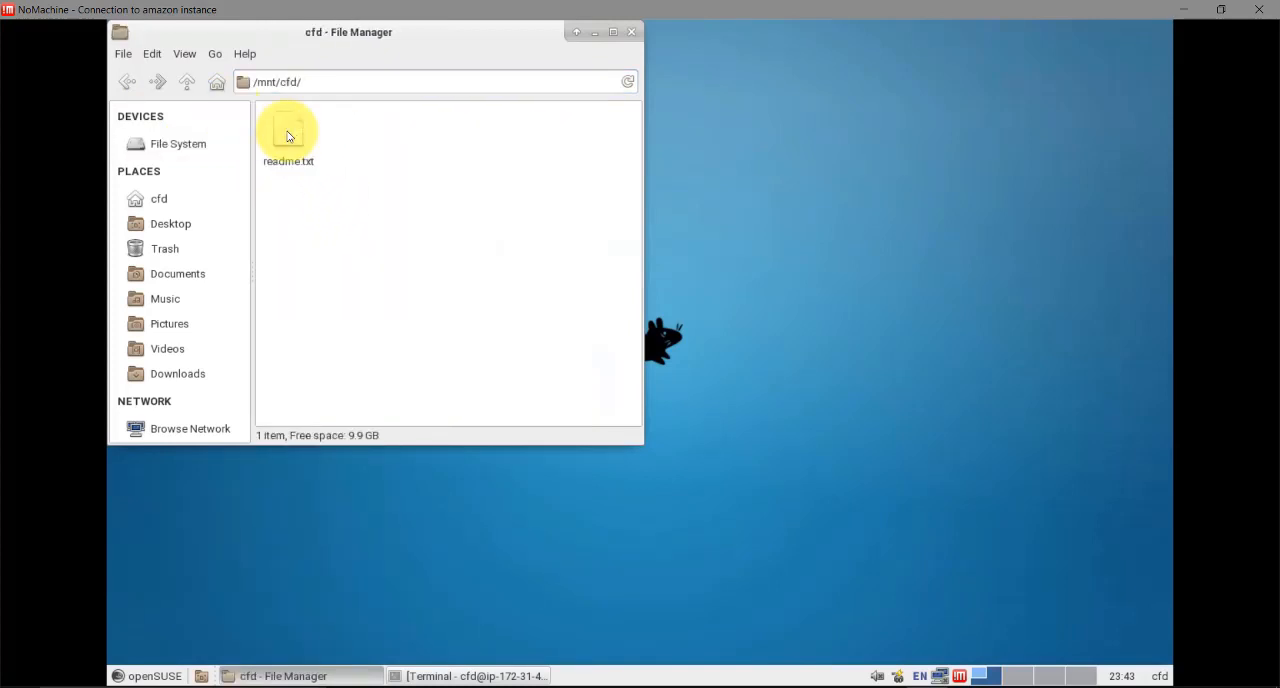
drag(471, 30, 743, 70)
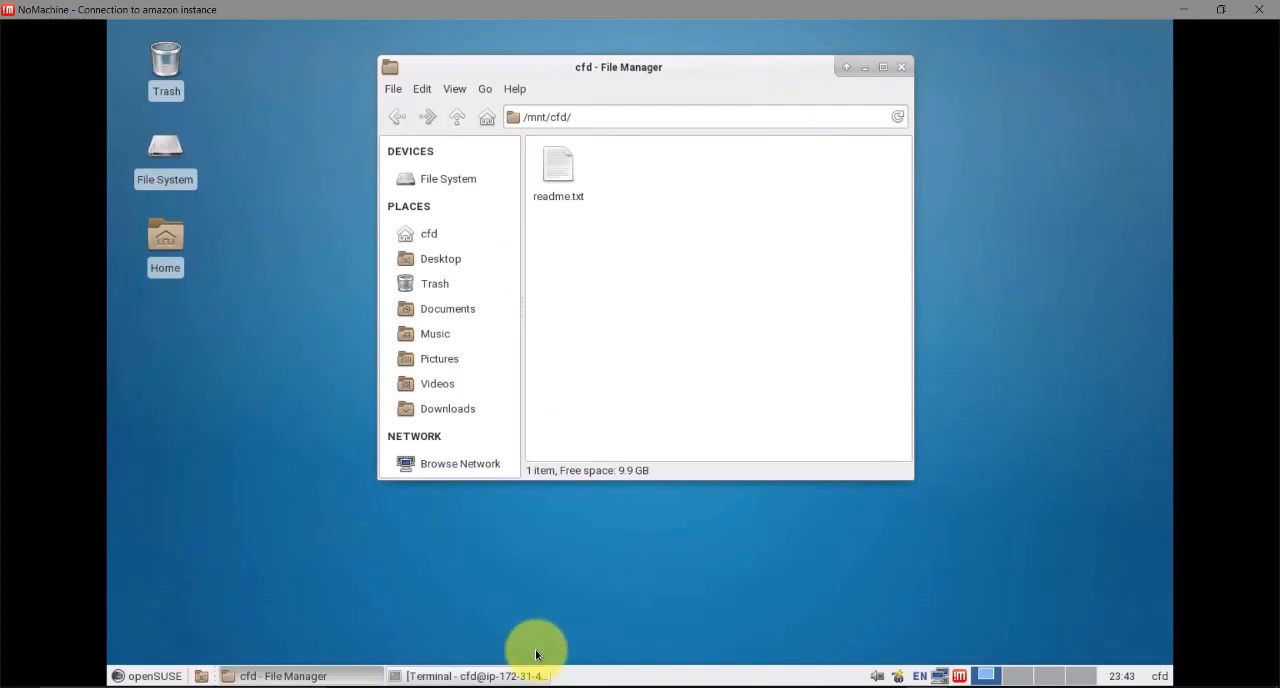
In the remote desktop's terminal, change to the /mnt/cfd directory and list its contents
click(432, 676)
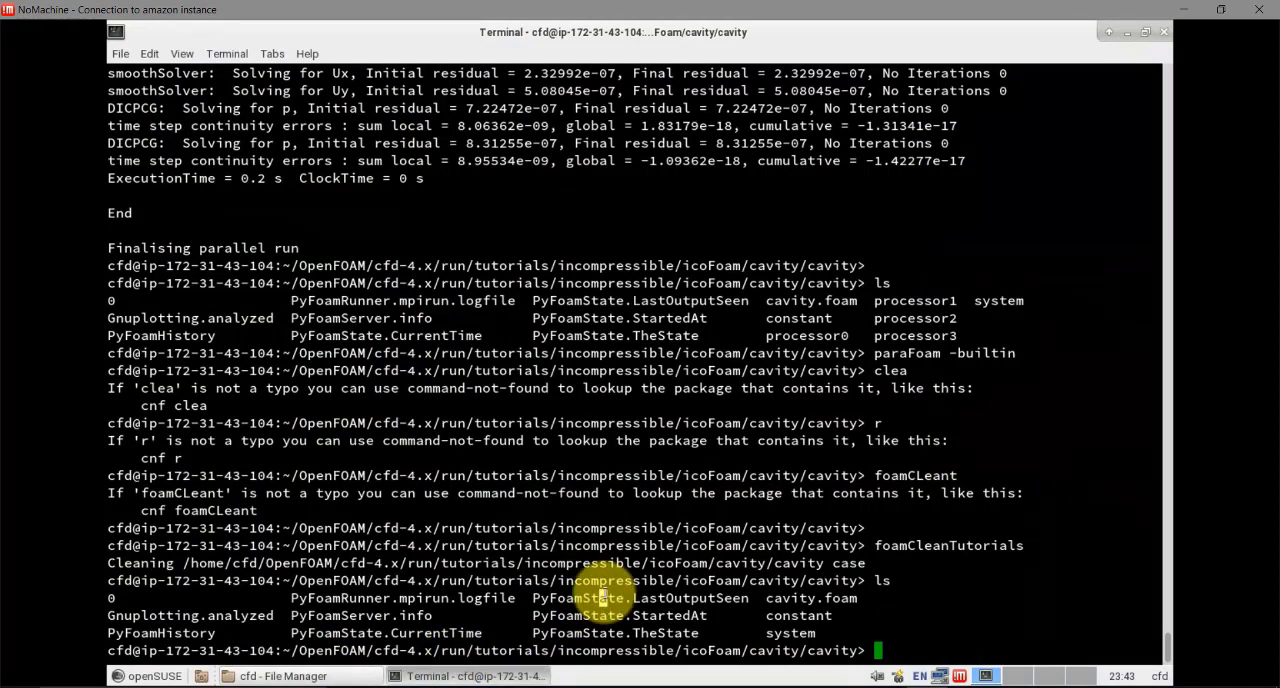
text(cd /mnt/cfd/)
key(Return)
text(ls)
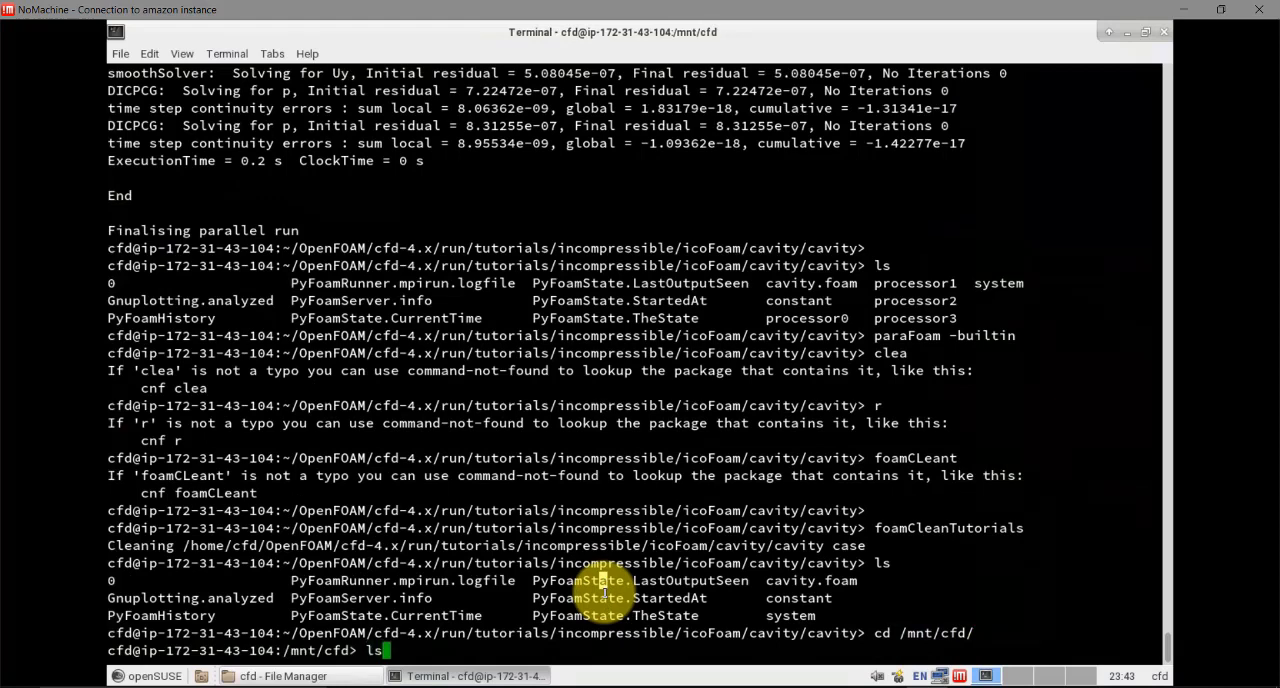
key(Return)
Compose a cp command with the source path /home/cfd/OpenFOAM/cfd-4.x/run/tutorials/incompressible/icoFoam/cavity/
text(cp /home/)
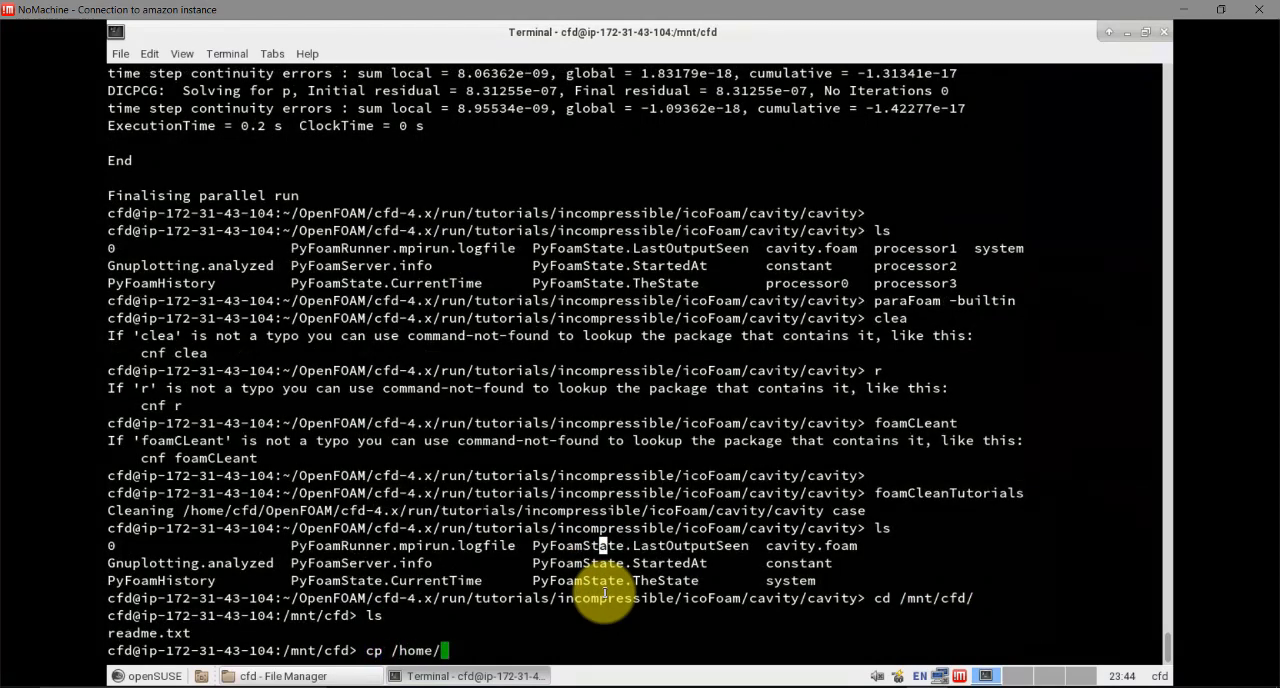
text(cfd/)
key(Tab)
key(Tab)
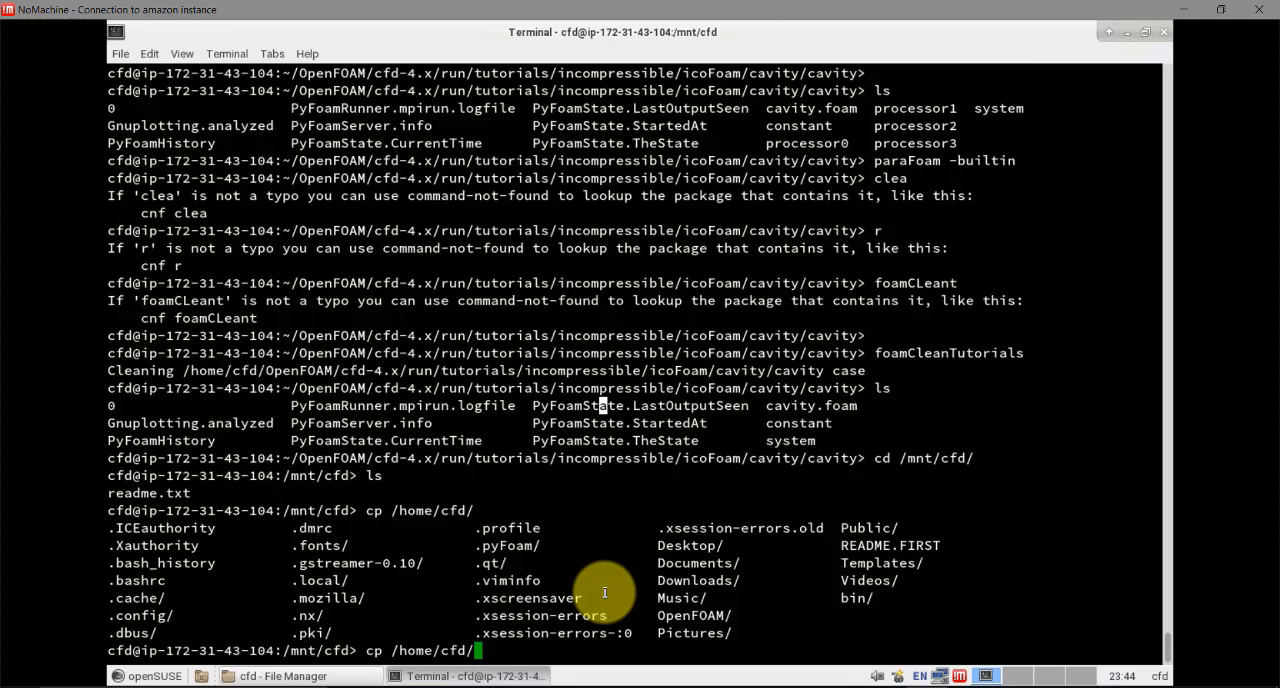
text(OpenFOAM/cfd-4.x/run/tutorials/)
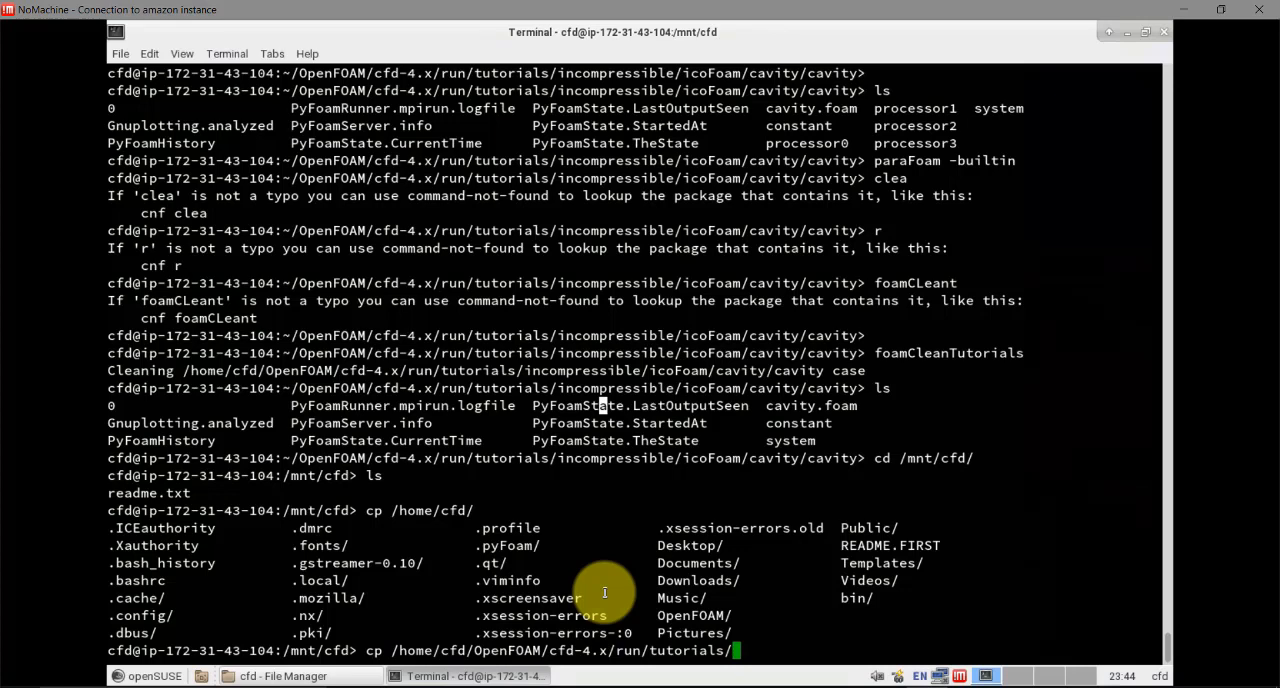
text(icn)
key(BackSpace)
key(BackSpace)
text(nc)
key(Tab)
key(Tab)
key(Tab)
key(Tab)
text(ic)
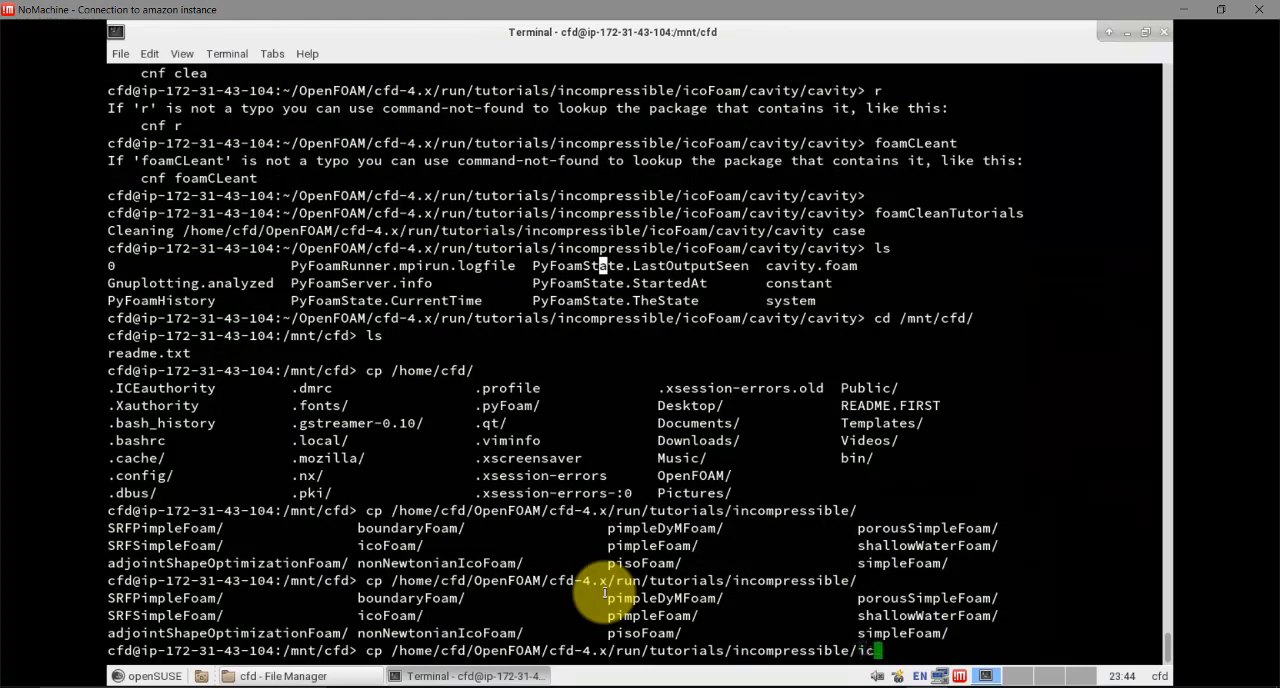
key(Tab)
key(Tab)
key(Tab)
text(c)
key(Tab)
key(Tab)
key(Tab)
key(Tab)
key(Tab)
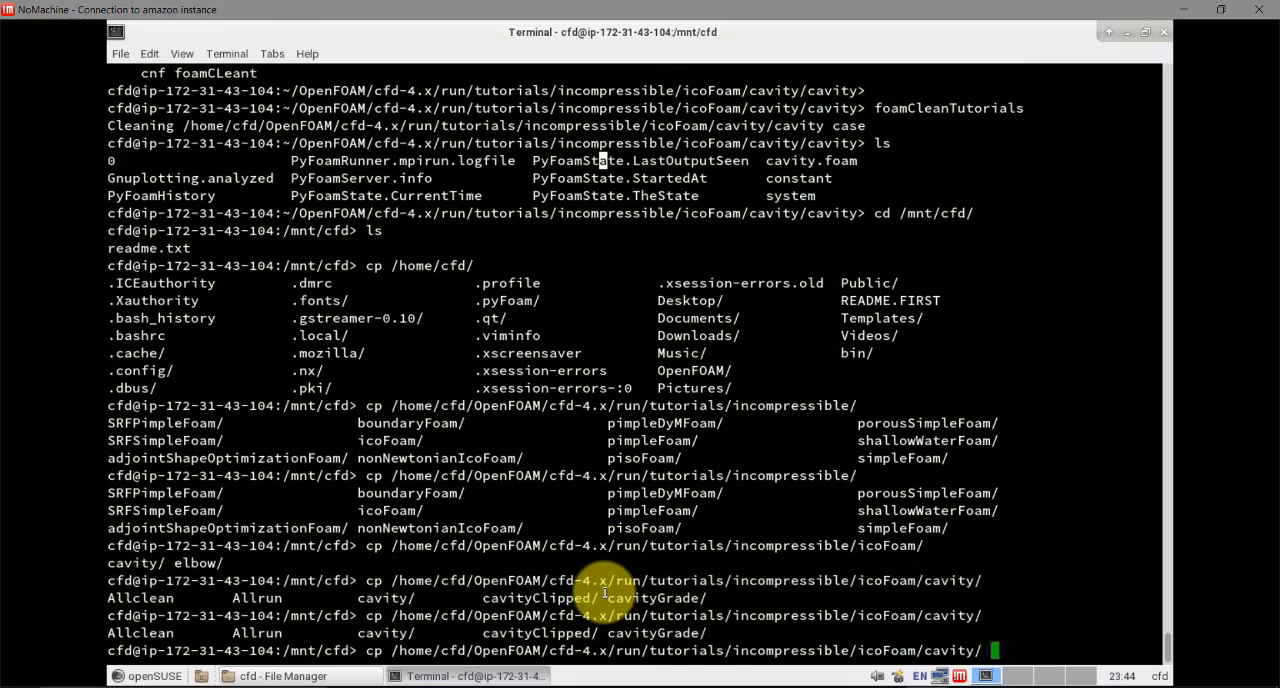
Add the -r option to the cp command, copy the cavity tutorial into the current directory, and list the contents
key(Home)
key(Right)
key(Right)
key(Right)
text(/r)
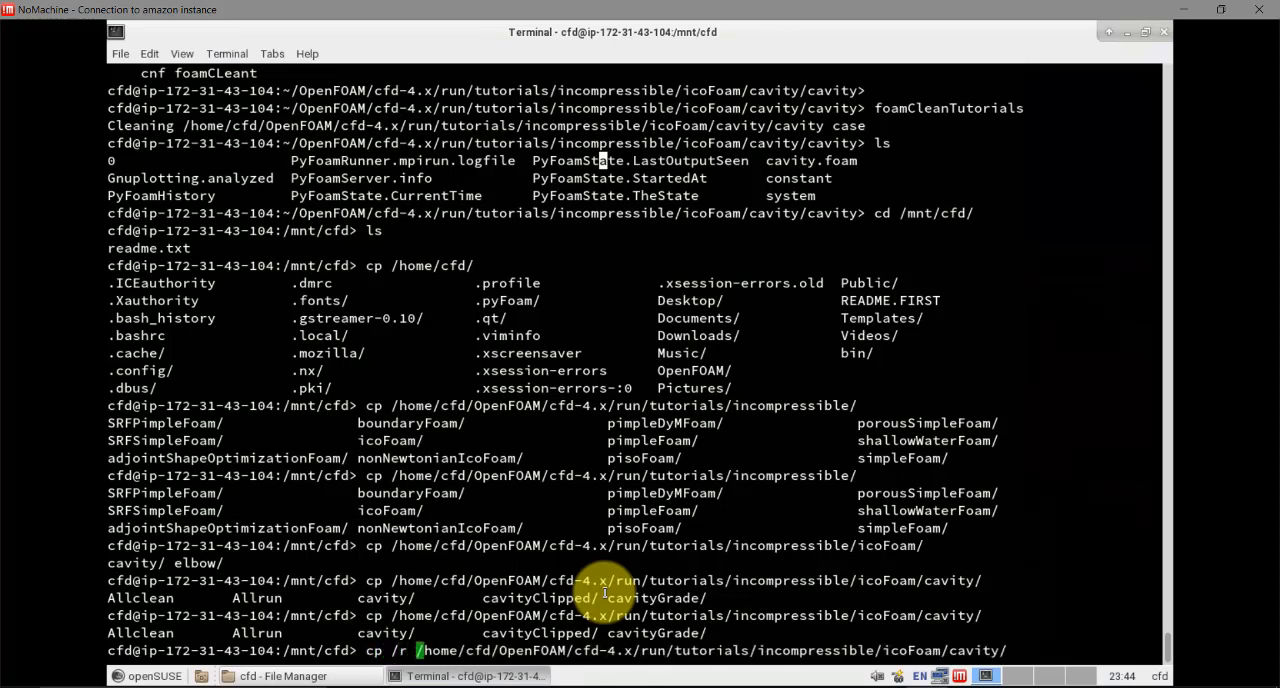
key(End)
key(Home)
key(Right)
key(Right)
key(Right)
key(Right)
key(BackSpace)
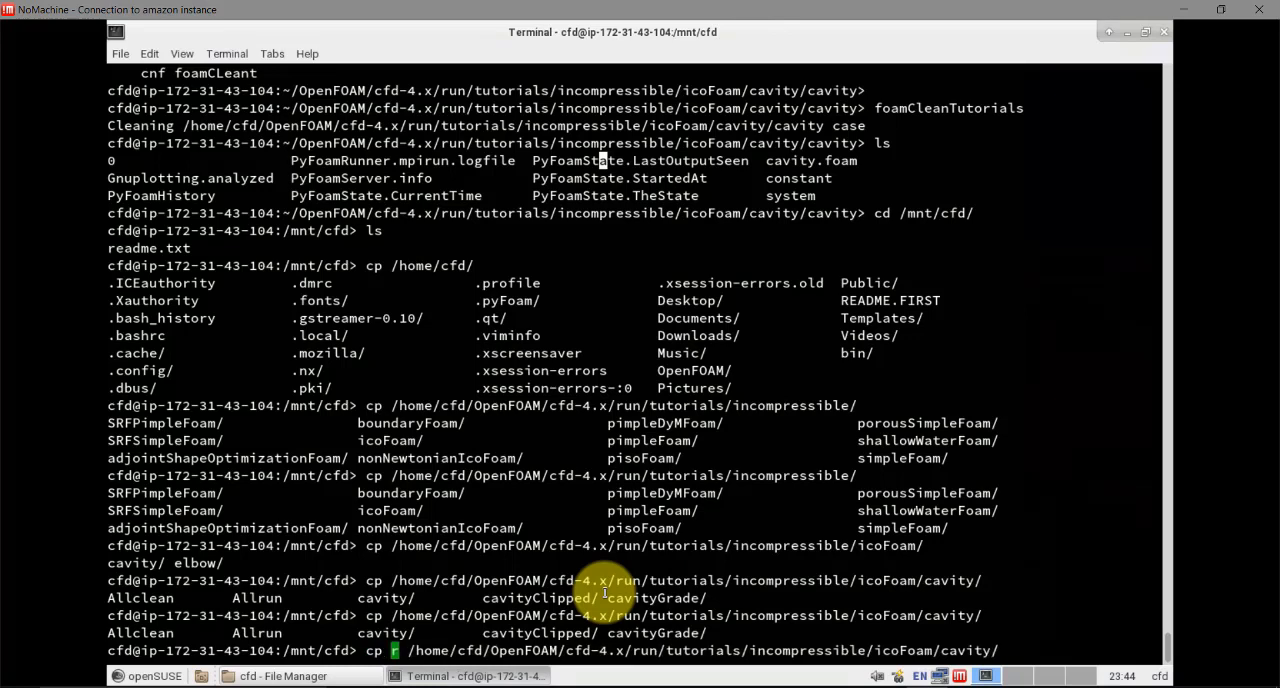
text(-)
key(End)
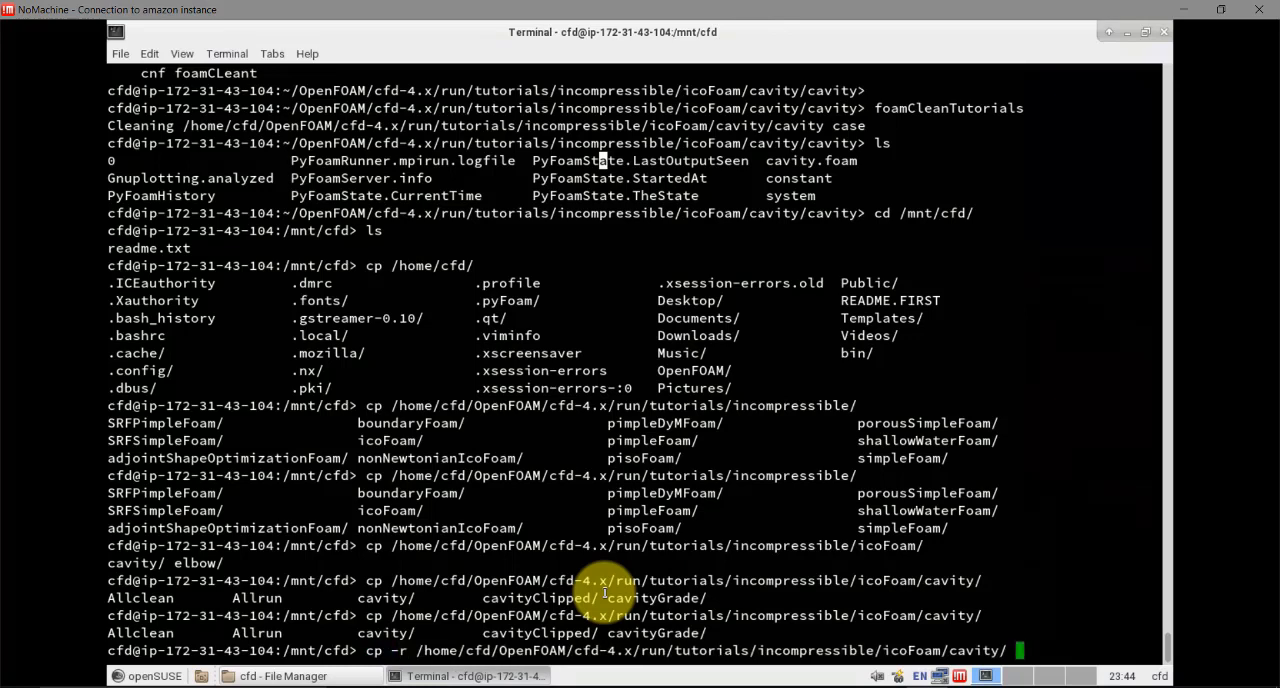
text(.)
key(Return)
text(ls)
key(Return)
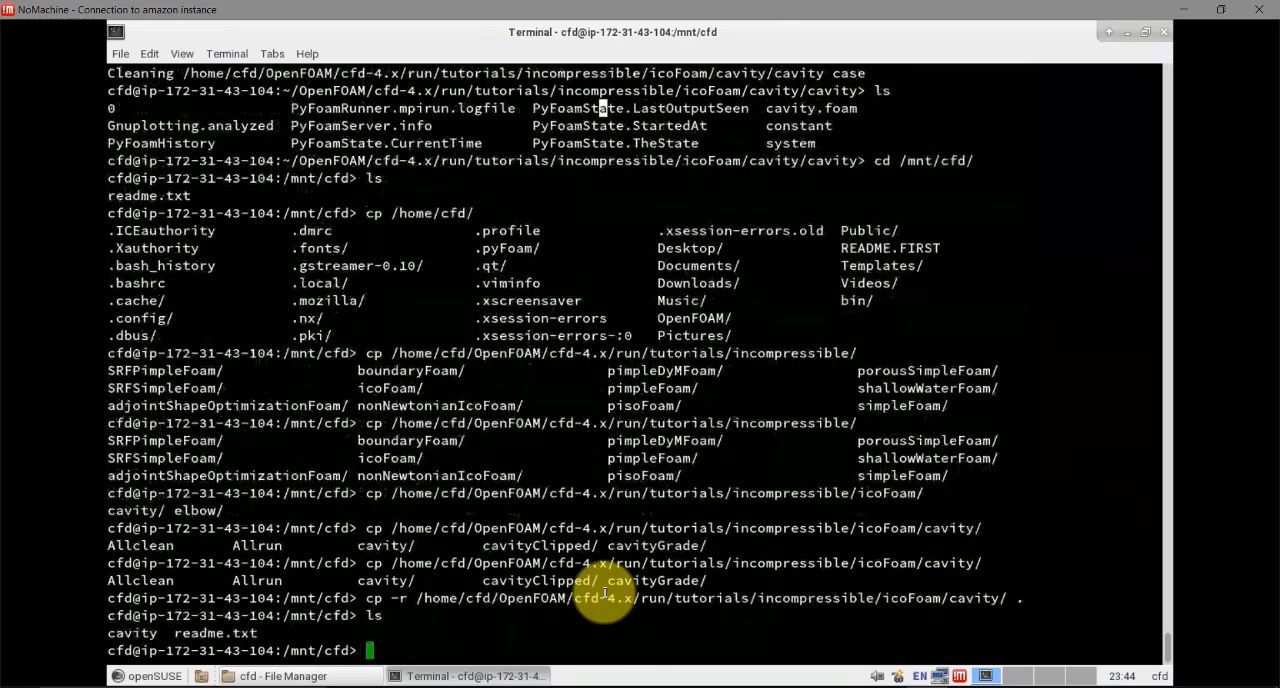
Enter the copied cavity directory and its inner cavity case folder, listing the contents of each
text(cd cavity/)
key(Return)
text(ls)
key(Return)
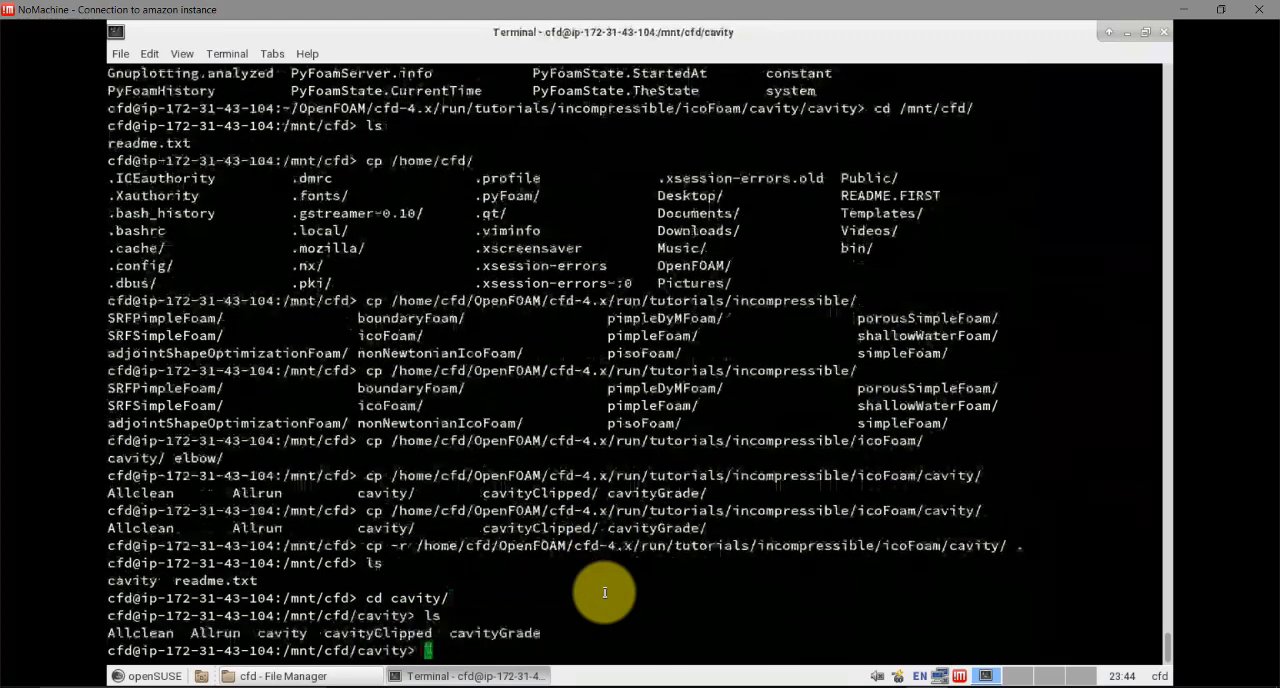
text(cd cavity)
key(Return)
text(ls)
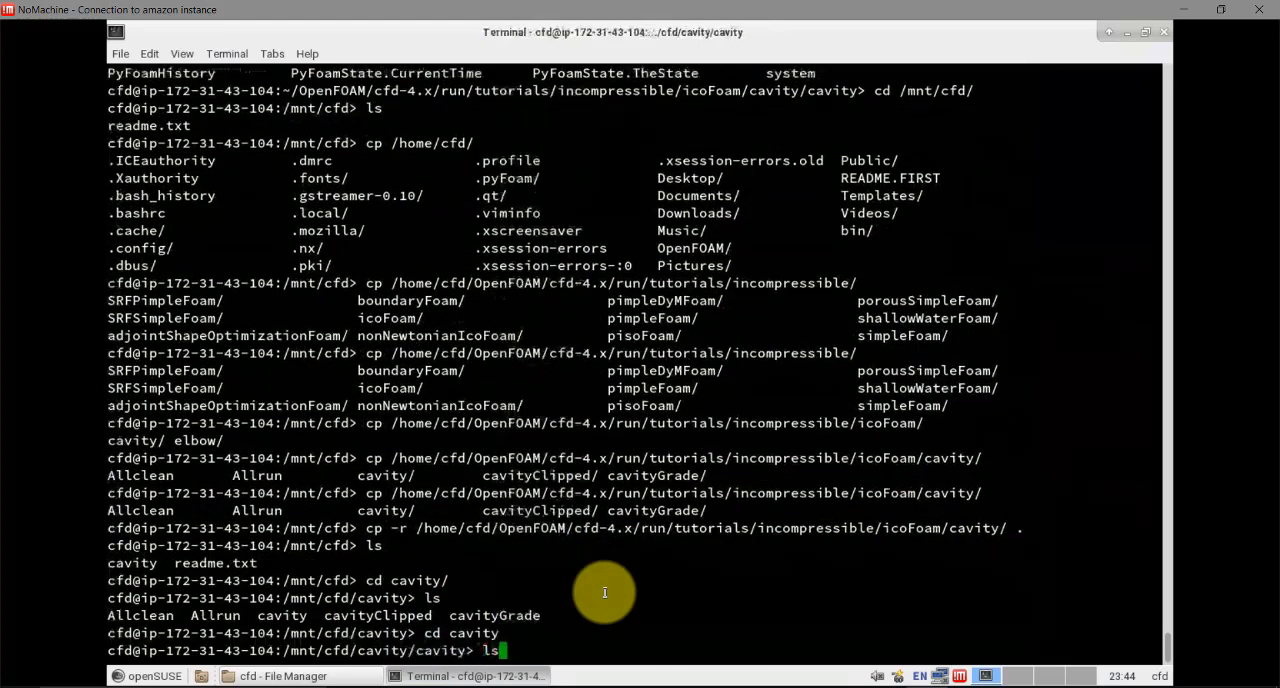
key(Return)
Run blockMesh and icoFoam on the copied cavity case and list the case directory
text(blockMesh)
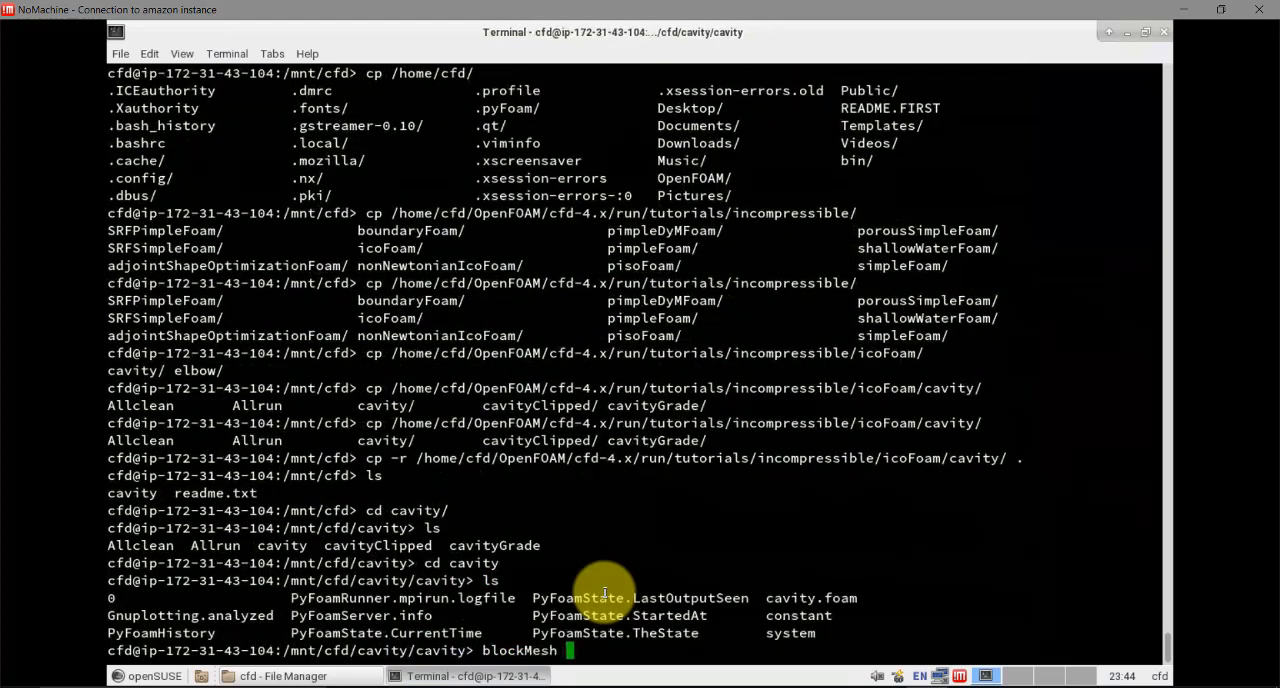
key(Return)
text(icoFoam)
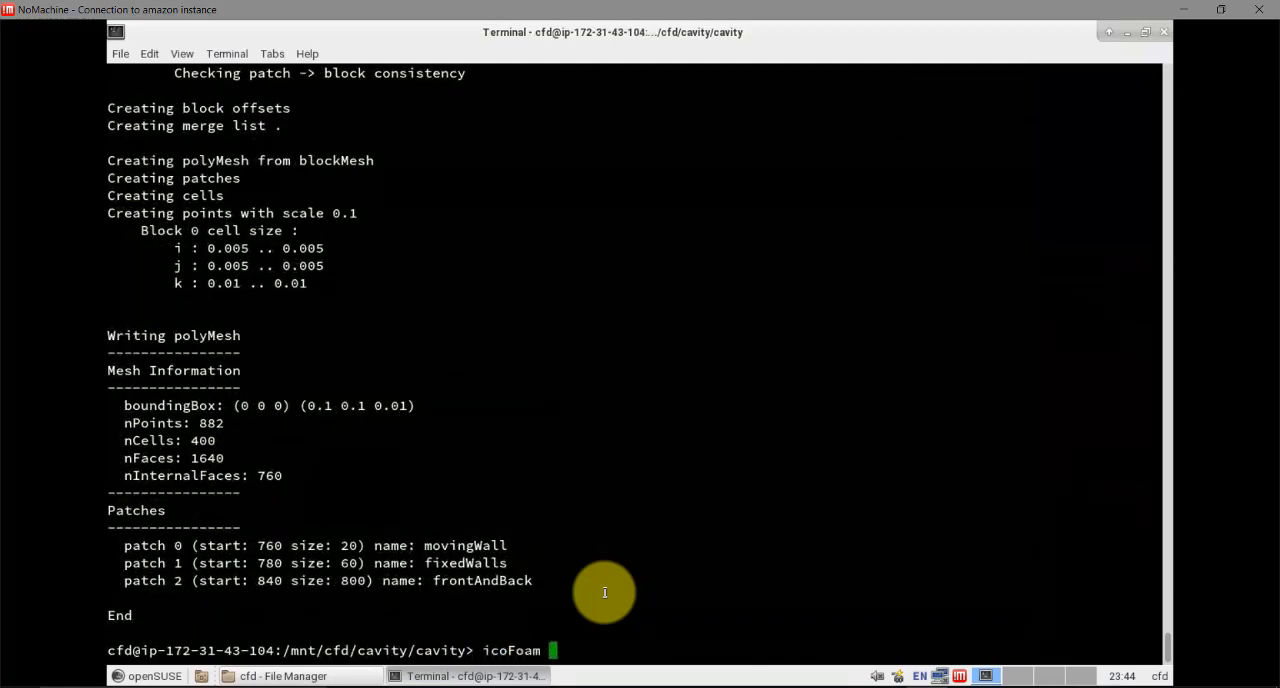
key(Return)
text(ls)
key(Return)
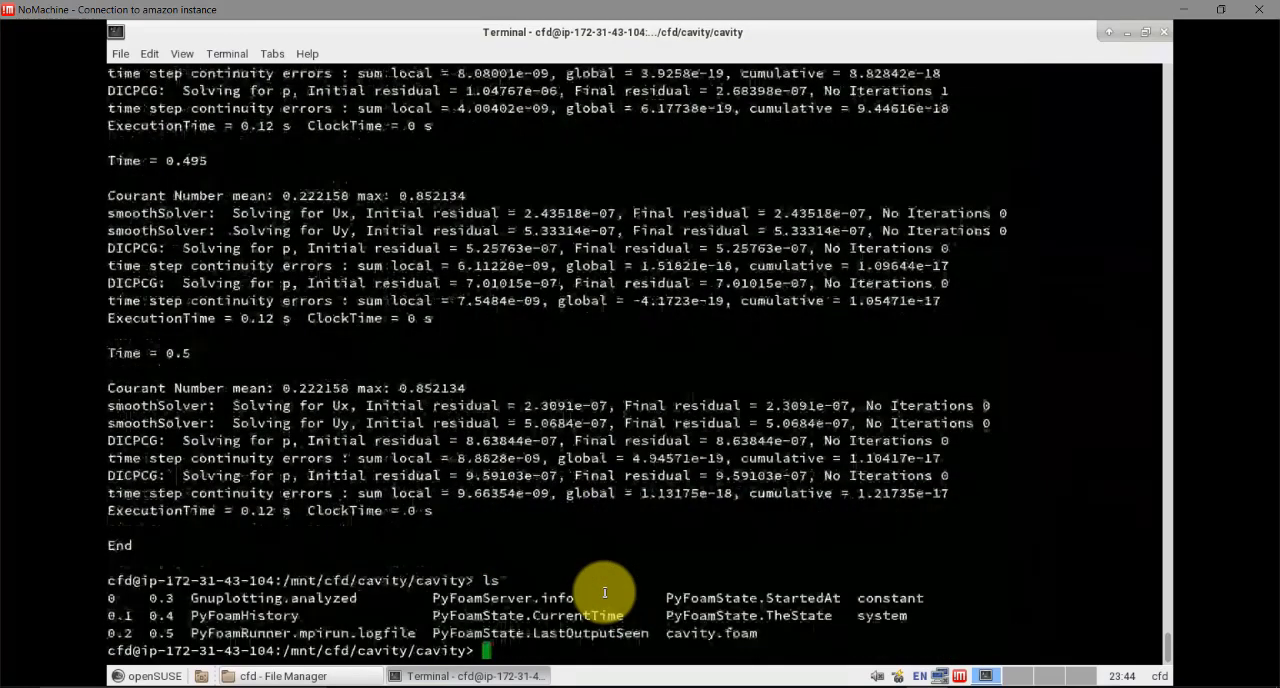
View the cavity case in ParaView with paraFoam, rotating it and colouring it by p, and close ParaView
text(paraFoam)
key(Return)
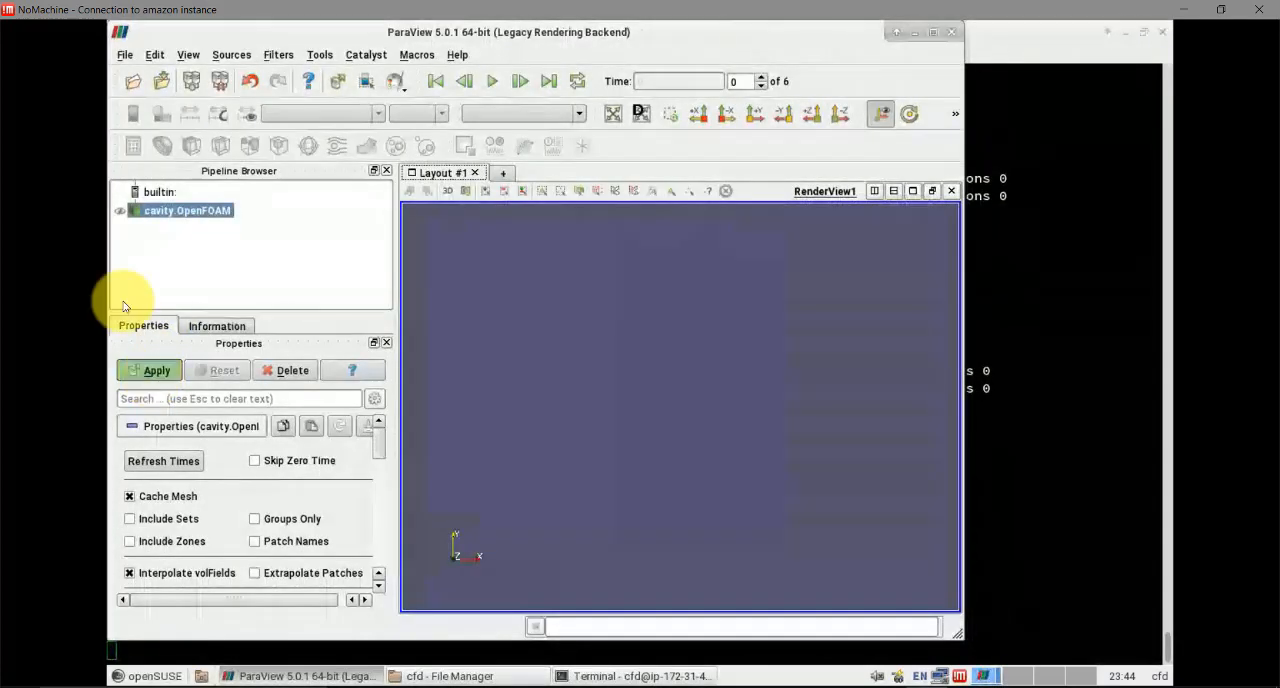
drag(590, 397, 700, 330)
click(326, 114)
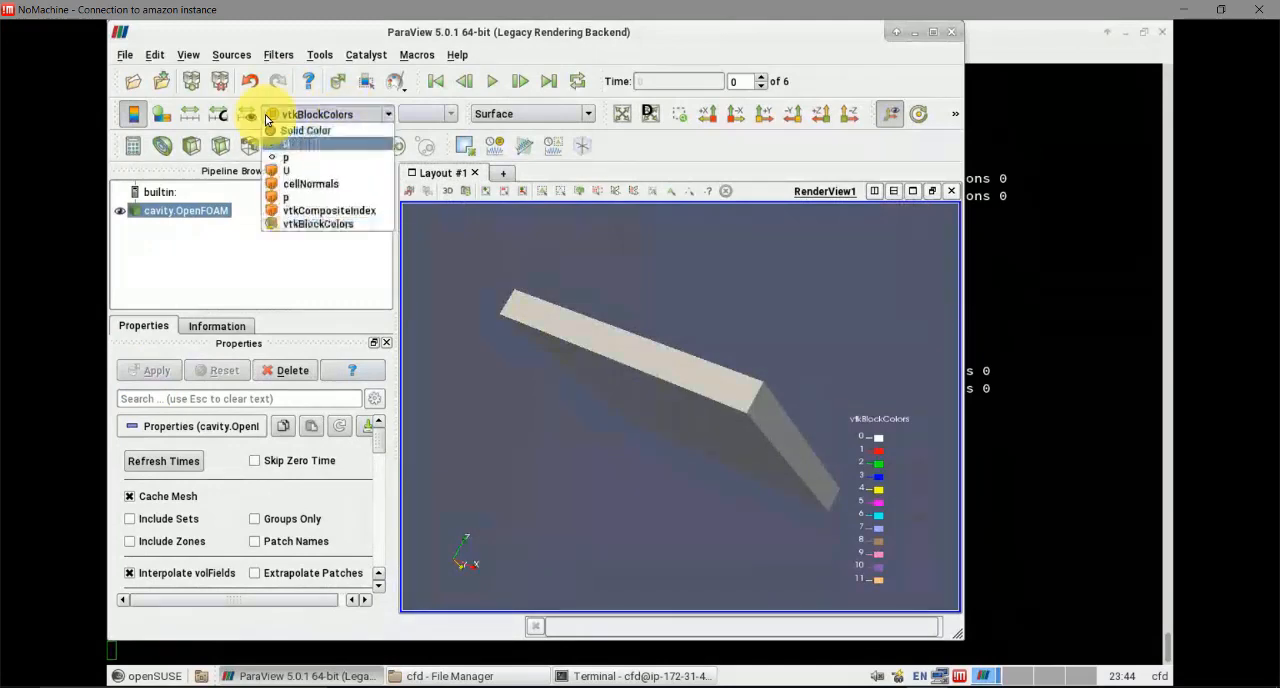
click(295, 163)
click(952, 32)
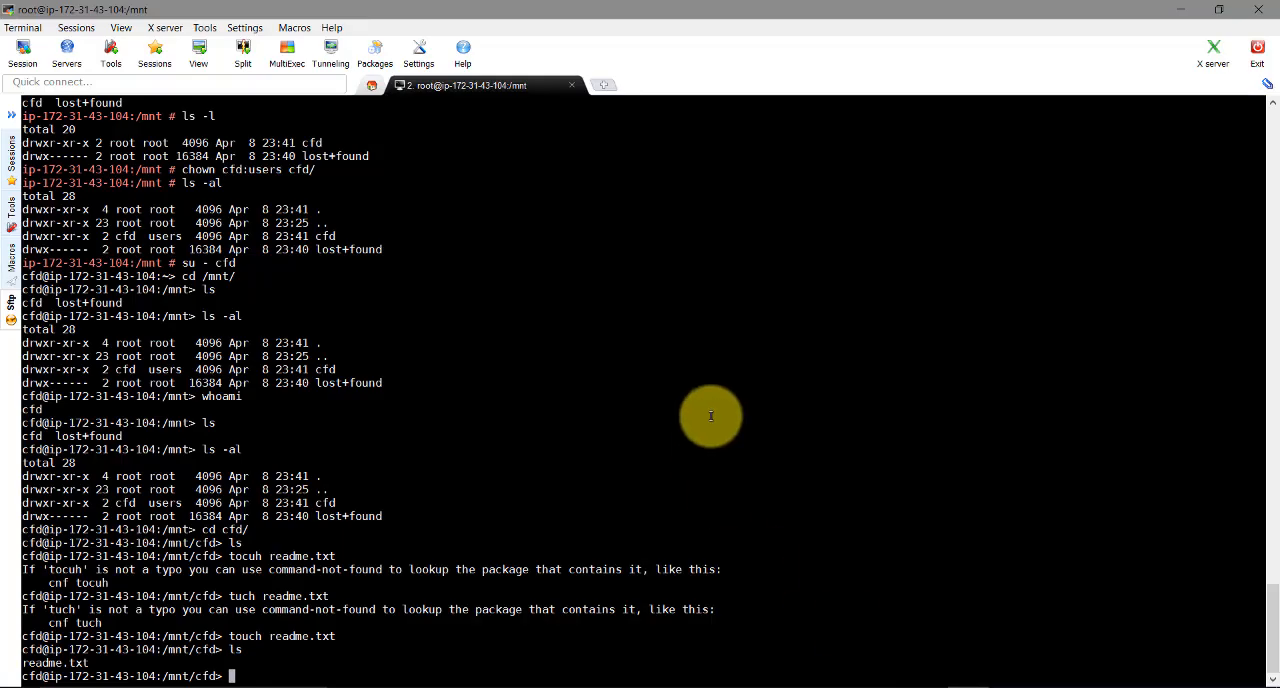
Back in the MobaXterm session, list /mnt/cfd, exit the cfd user's shell, and clear the terminal
text(ls)
key(Return)
text(c)
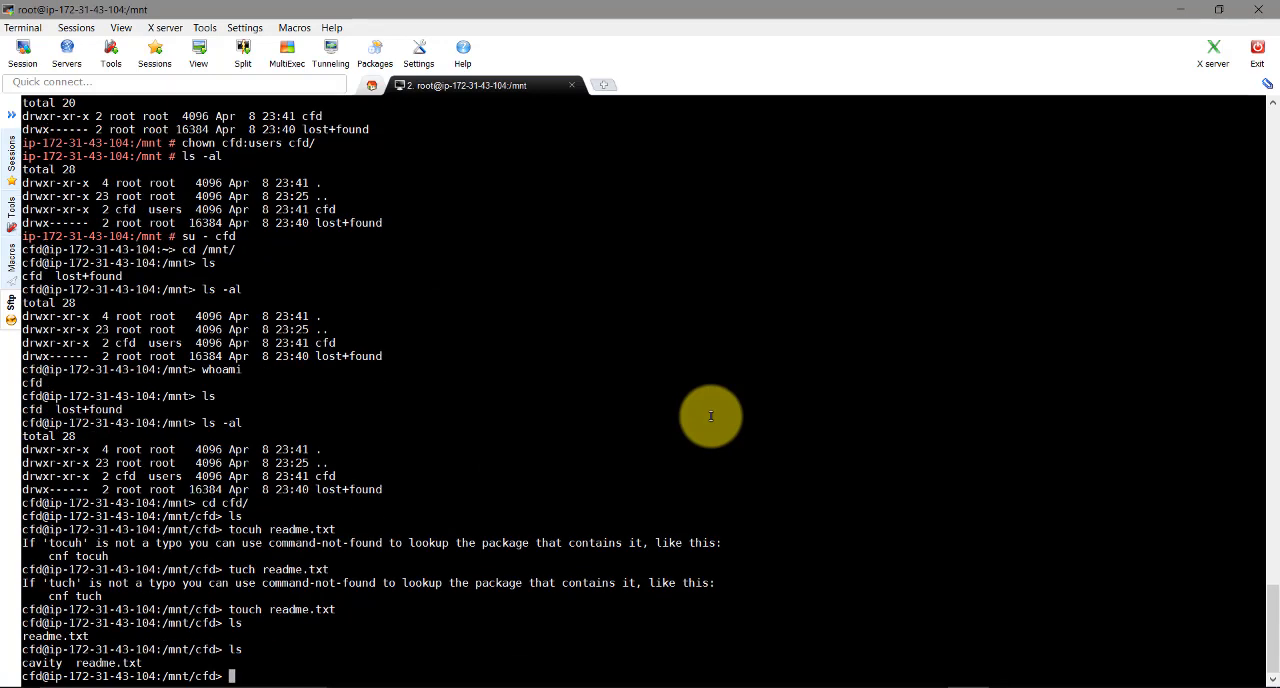
text(exit)
key(Return)
text(clear)
key(Return)
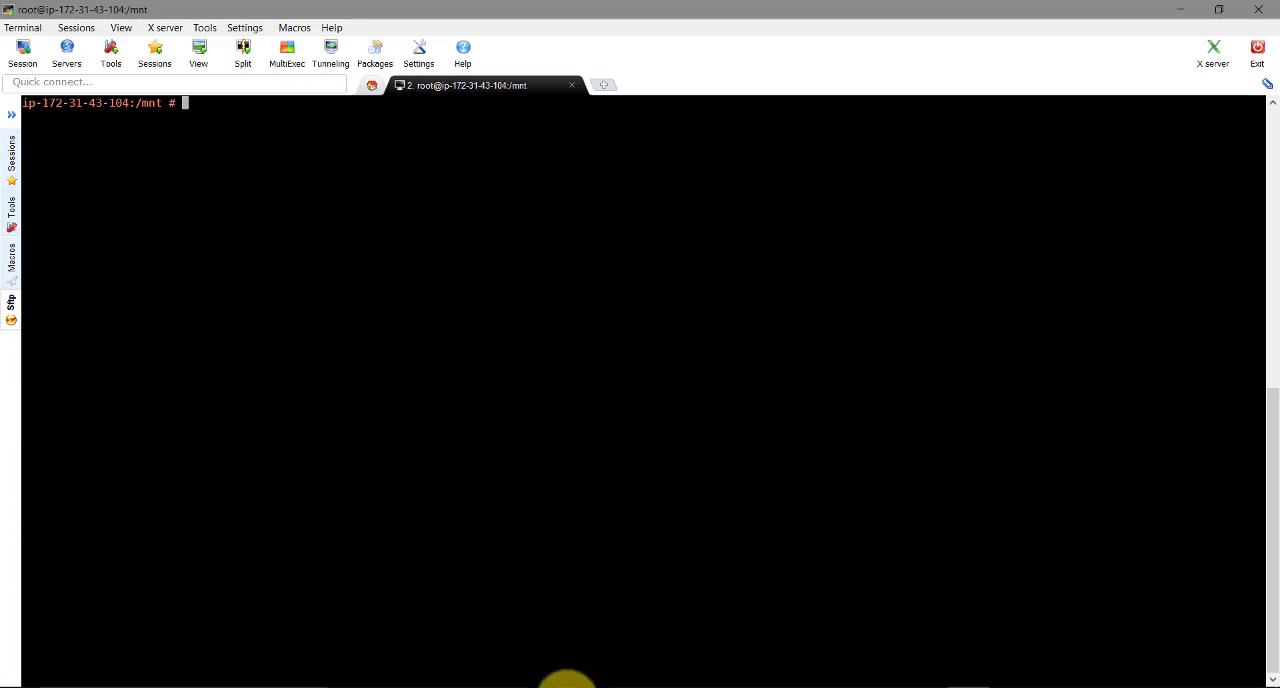
Switch to the EC2 console in the browser and detach the 10 GiB volume from the instance
click(554, 687)
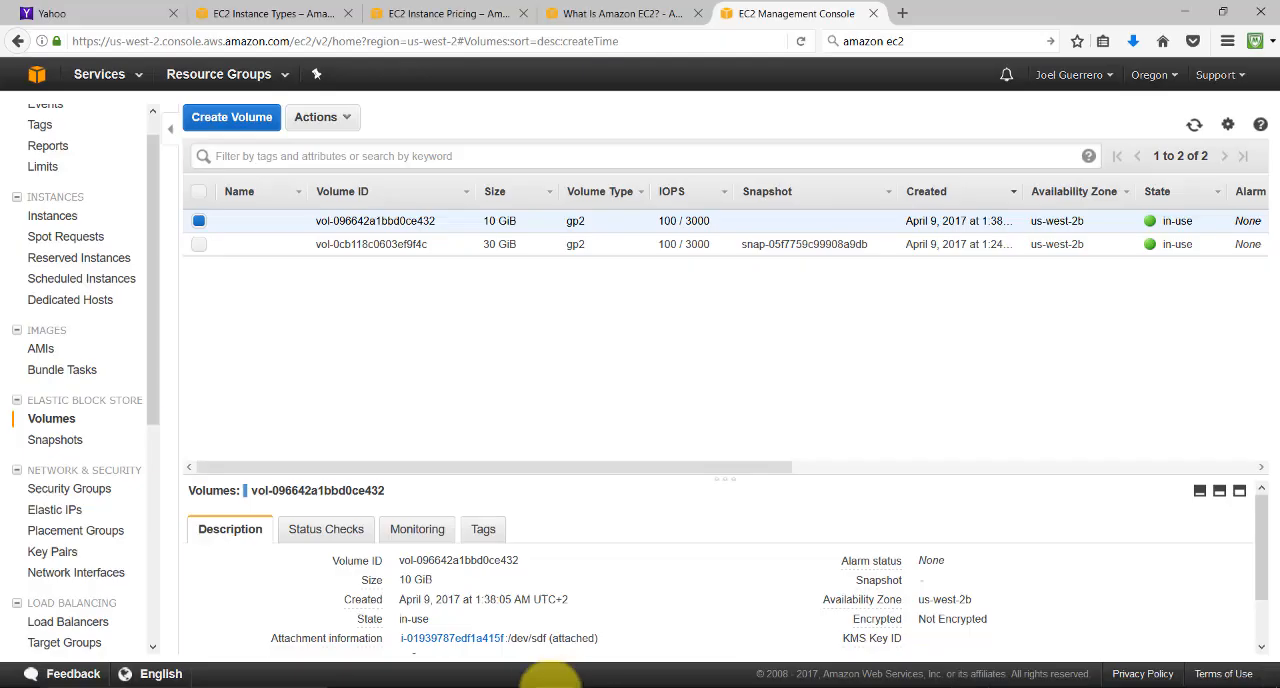
right_click(387, 221)
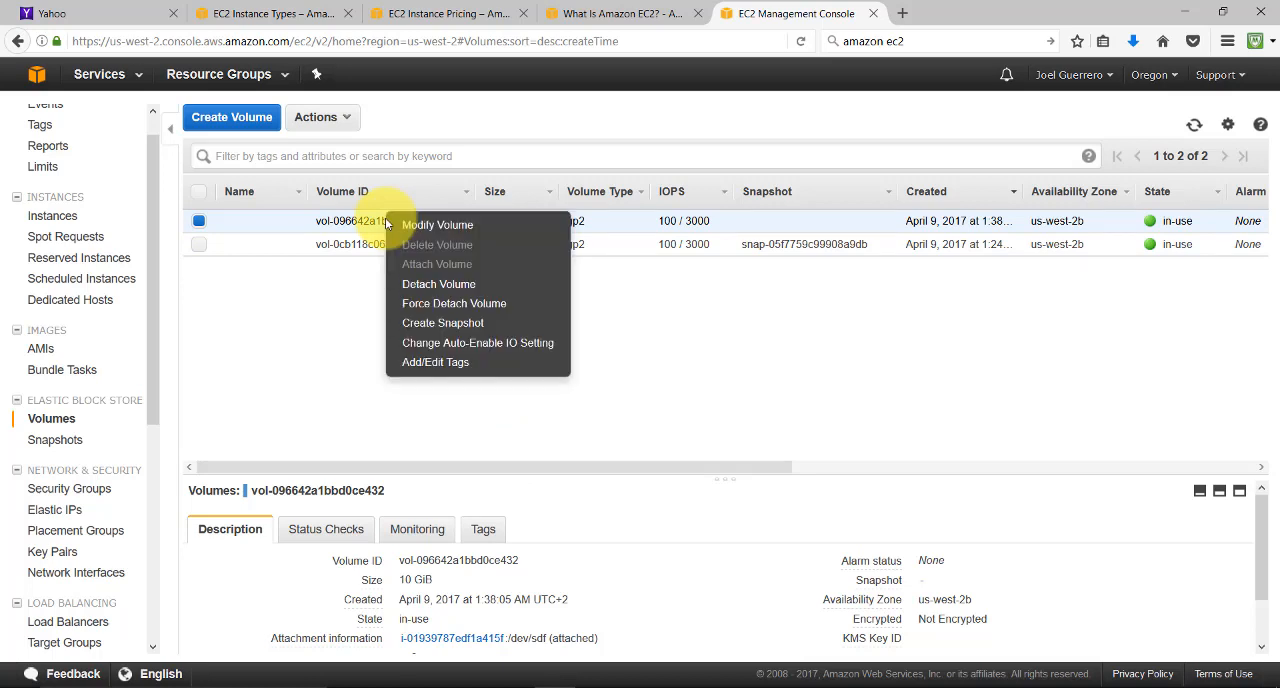
click(446, 285)
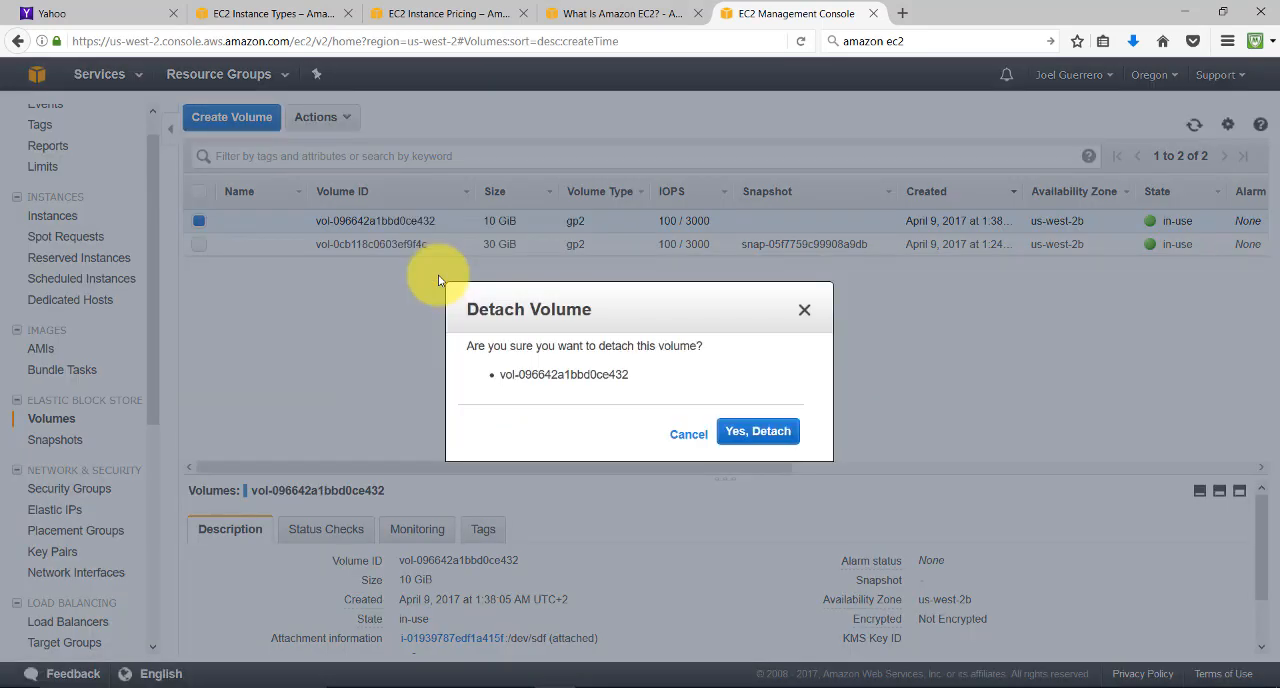
click(756, 432)
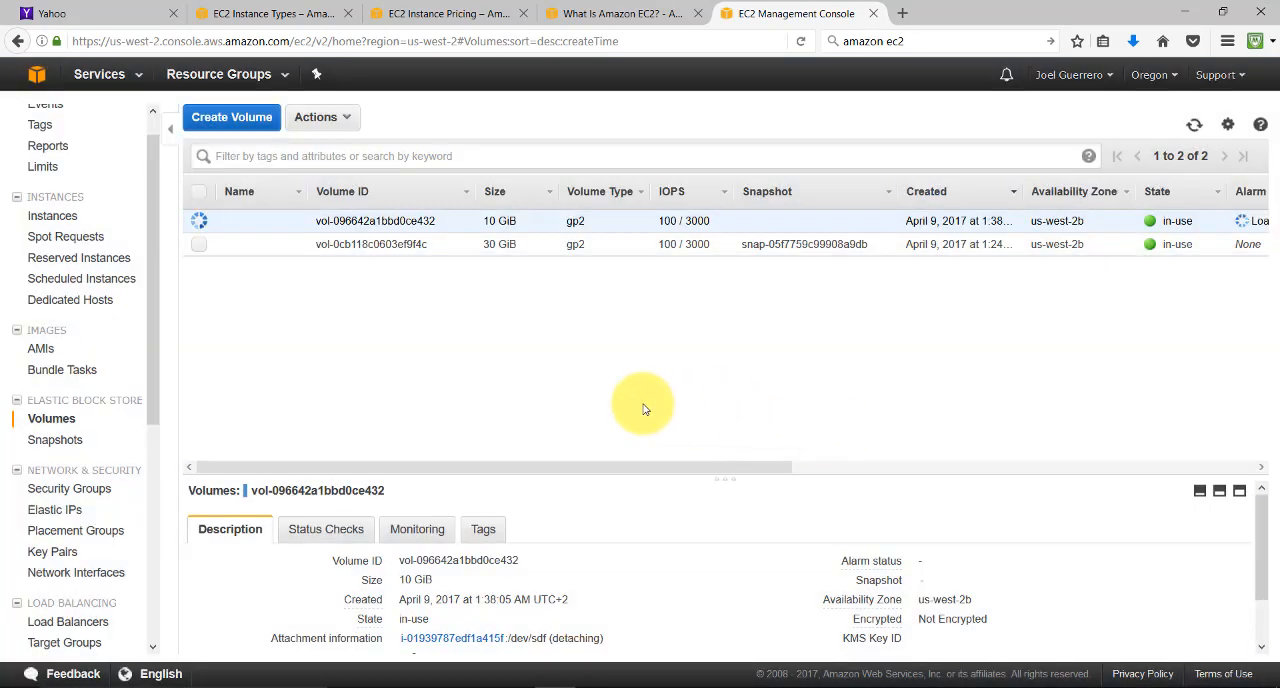
Switch to the MobaXterm session and list the contents of /mnt
click(966, 687)
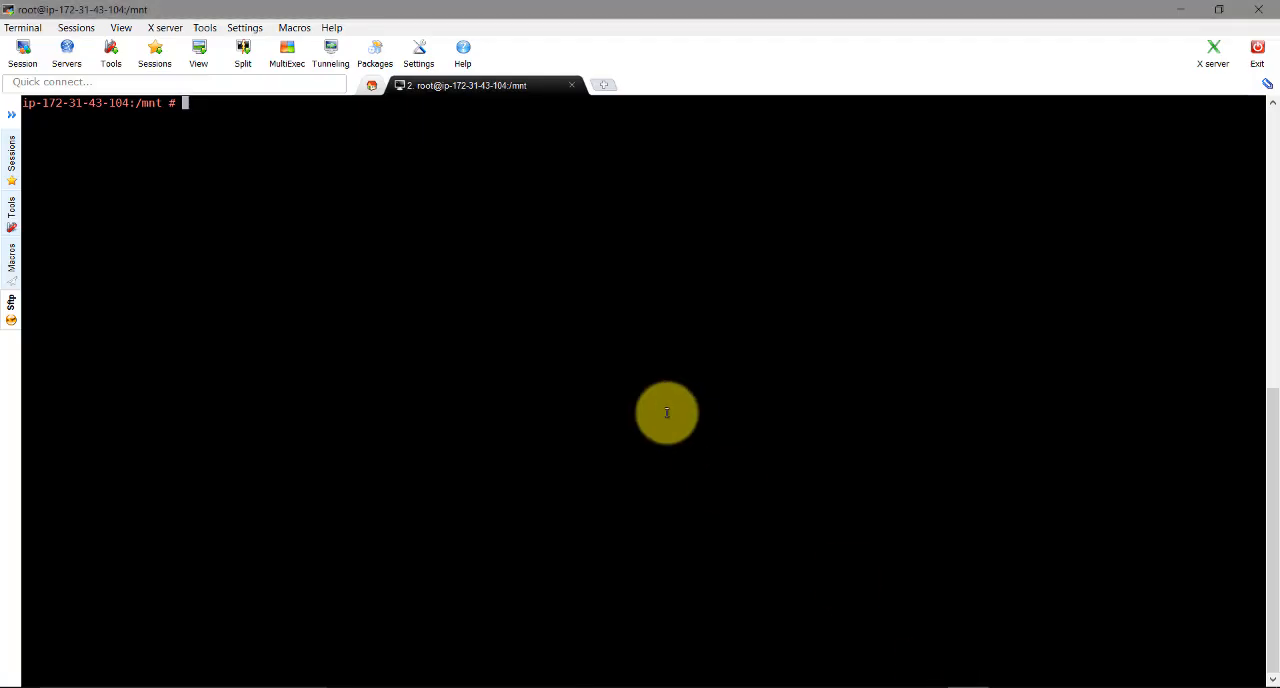
text(ls)
key(Return)
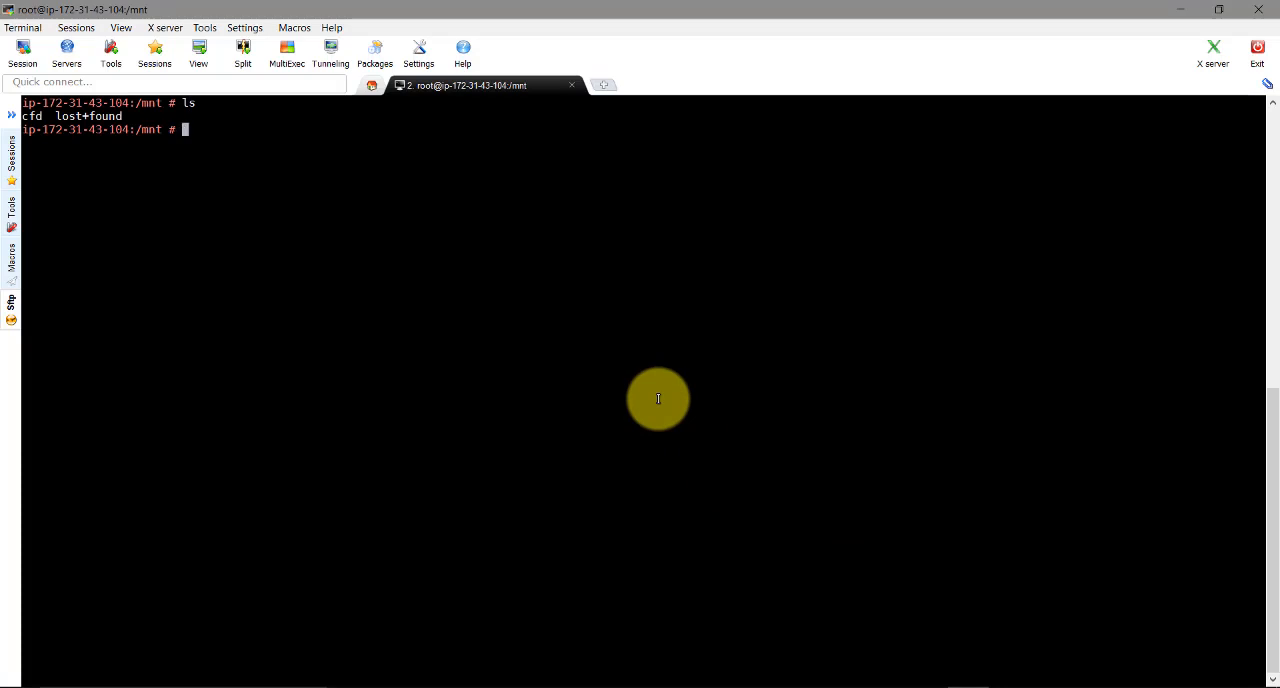
Log out of the instance, reconnect over SSH as root with mynewkey.pem, and collapse the SFTP sidebar
text(exit)
key(Return)
key(Up)
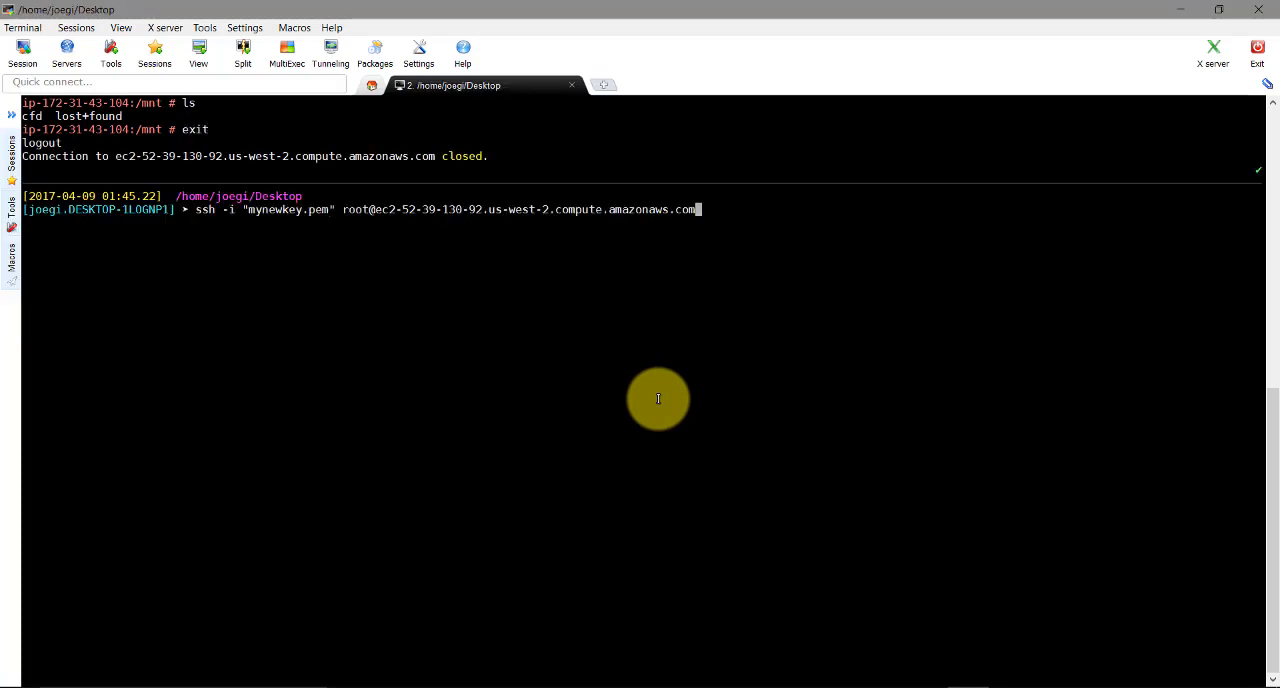
key(Return)
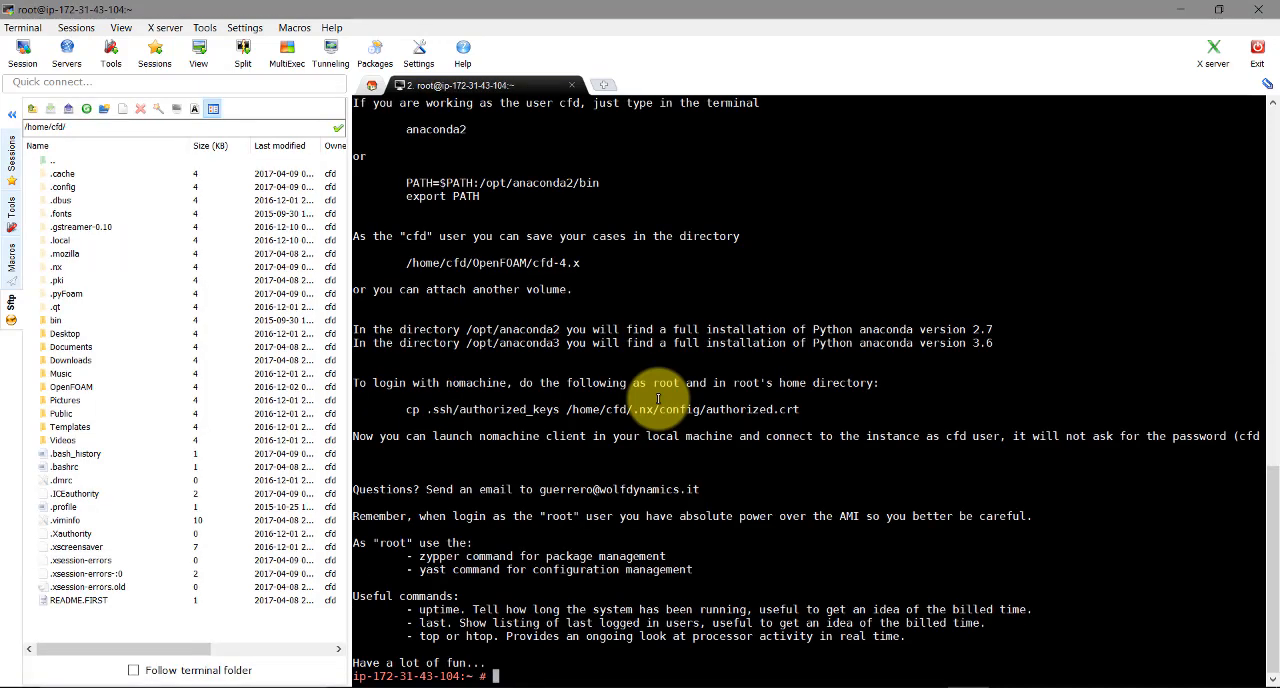
click(12, 114)
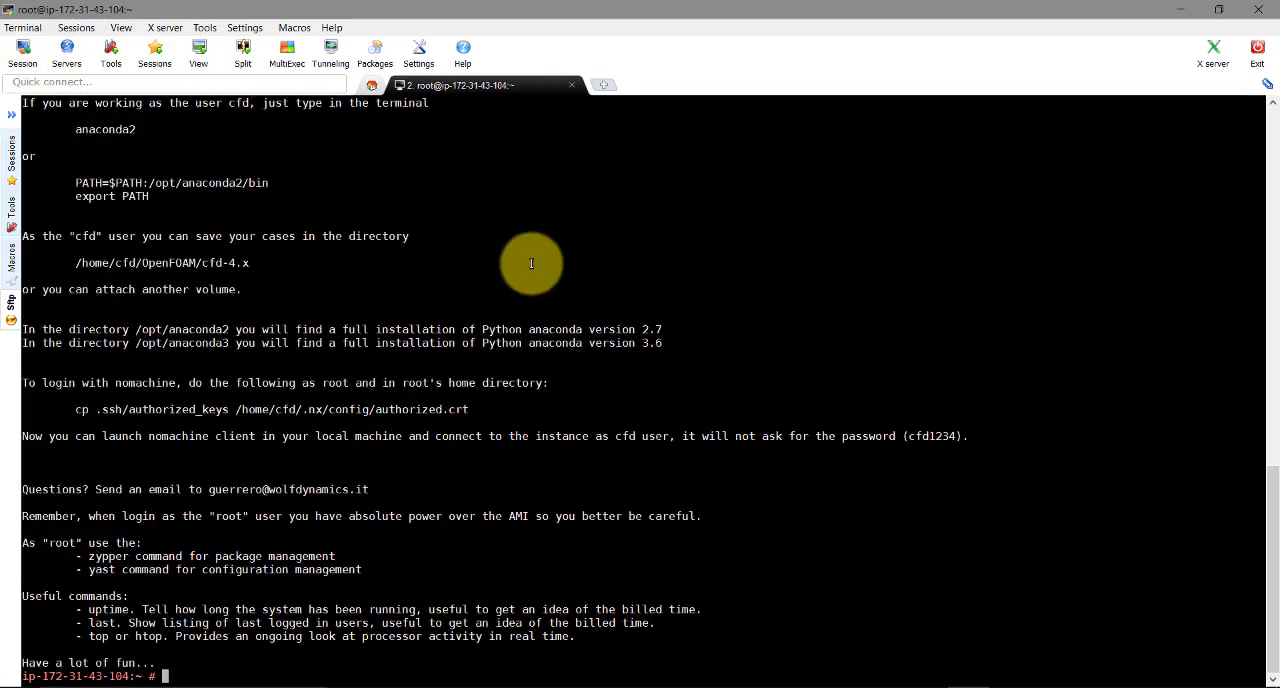
Change to the /mnt directory in the new root session and list its contents
text(cd /m)
key(Tab)
key(Return)
text(ls)
key(Return)
text(cd f)
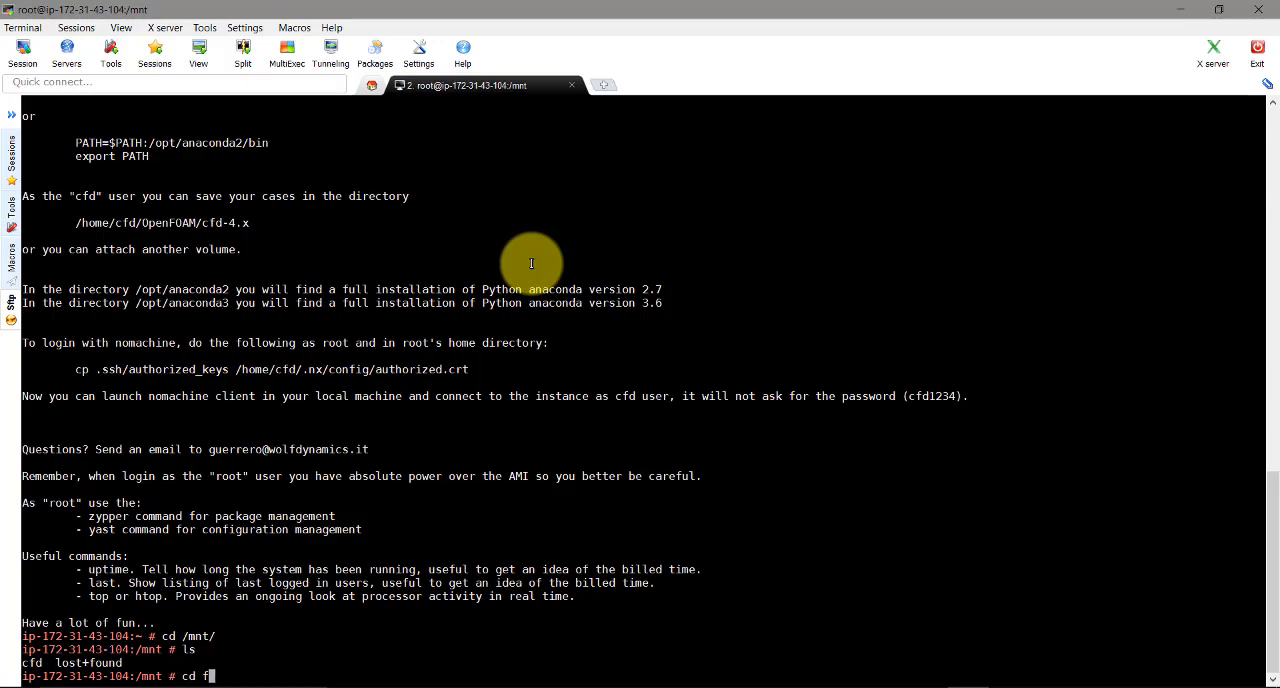
key(Return)
text(ls)
key(Return)
Enter the cfd directory under /mnt and list its files
text(cd c)
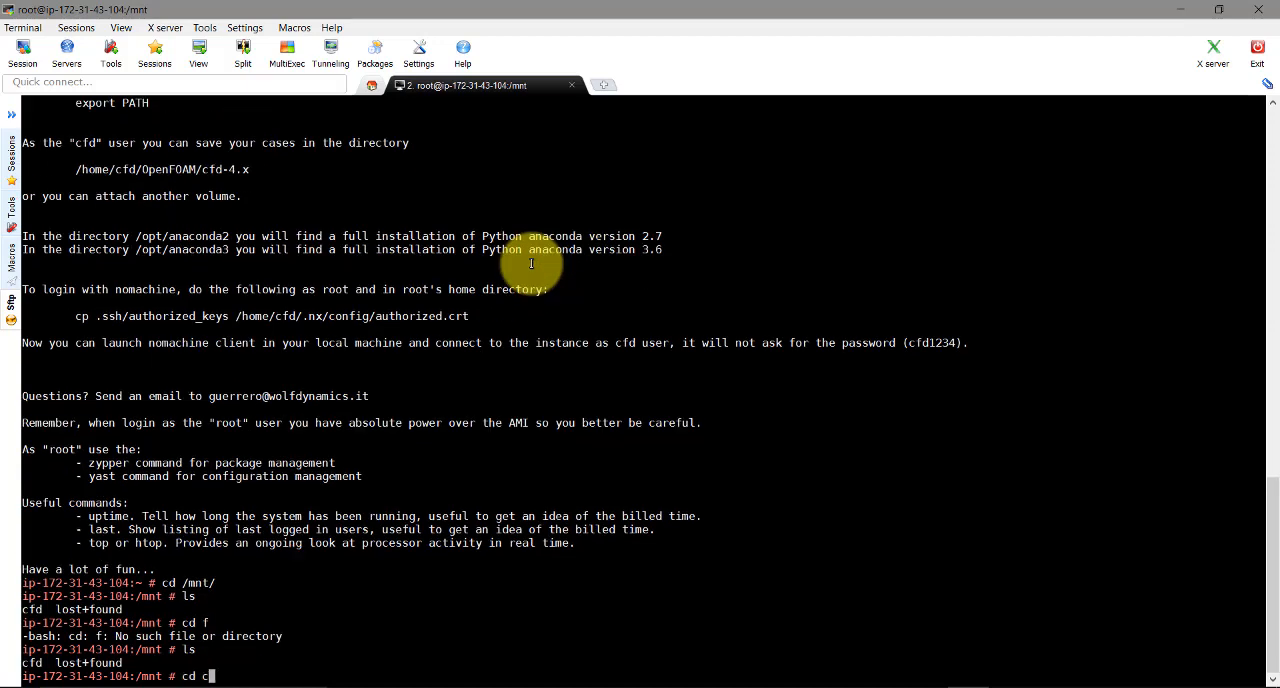
key(Tab)
key(Return)
text(ls)
key(Return)
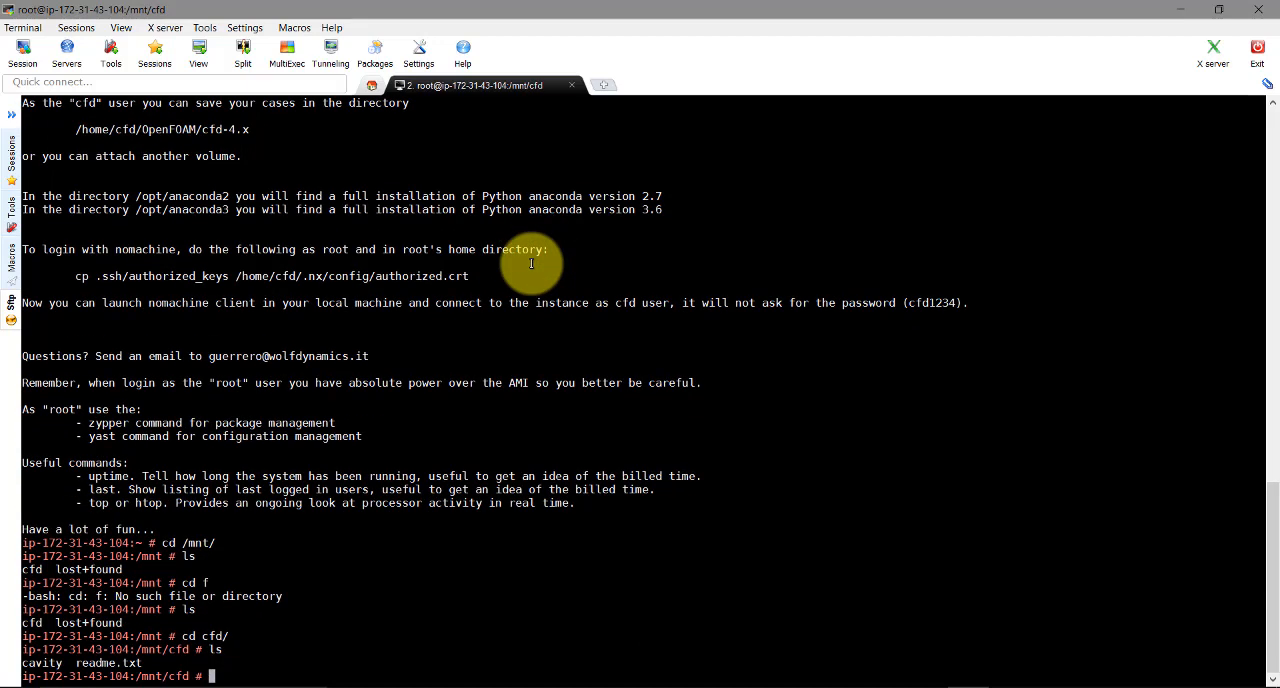
Switch to the EC2 console in the browser and check the detachment status of the 10 GiB volume
click(1181, 9)
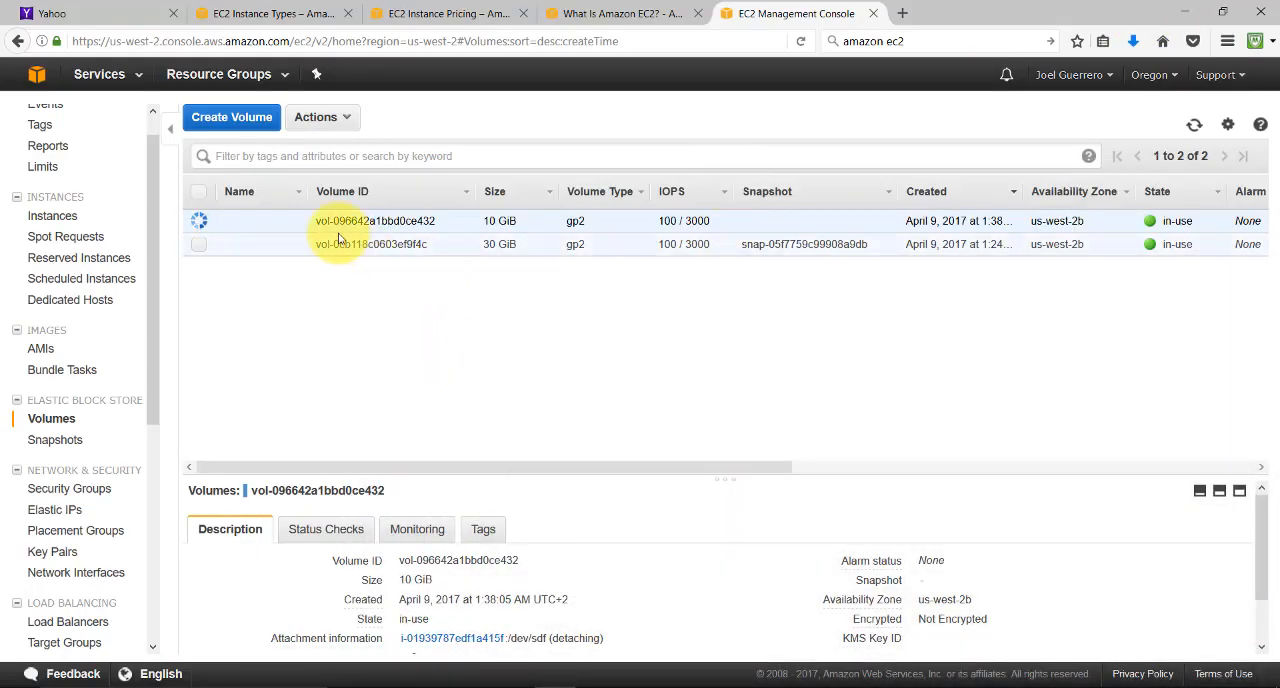
mouse_move(257, 225)
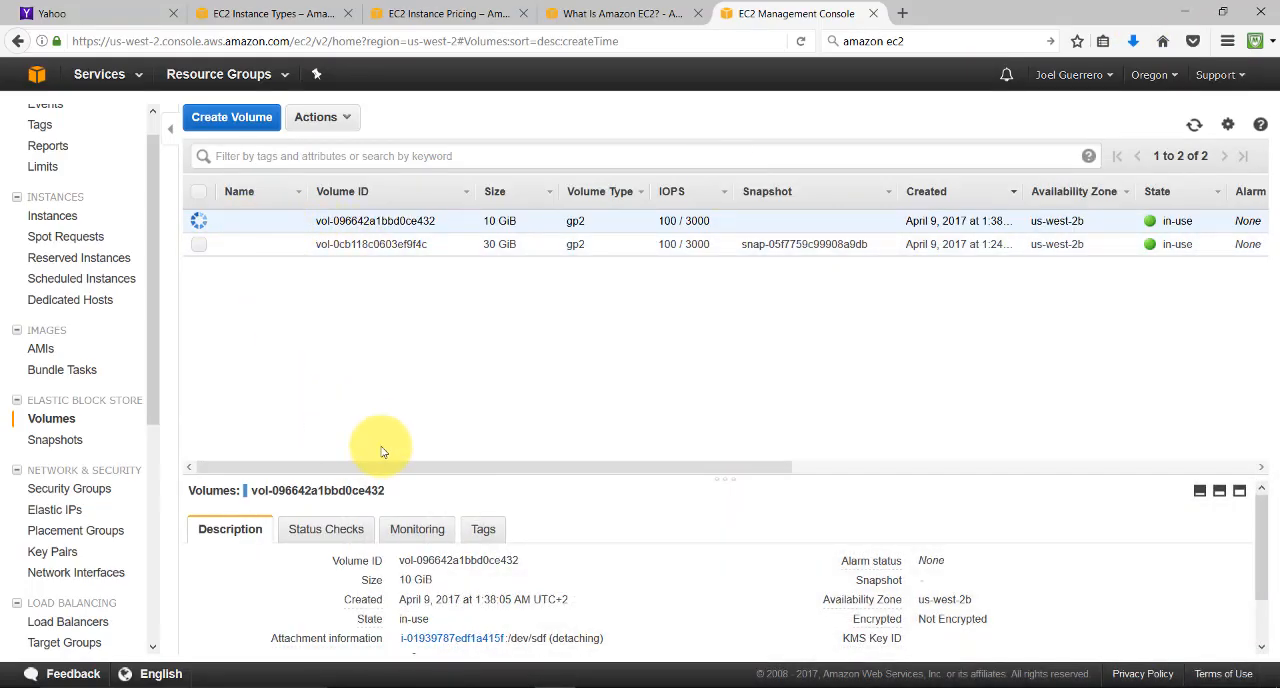
drag(380, 466, 317, 442)
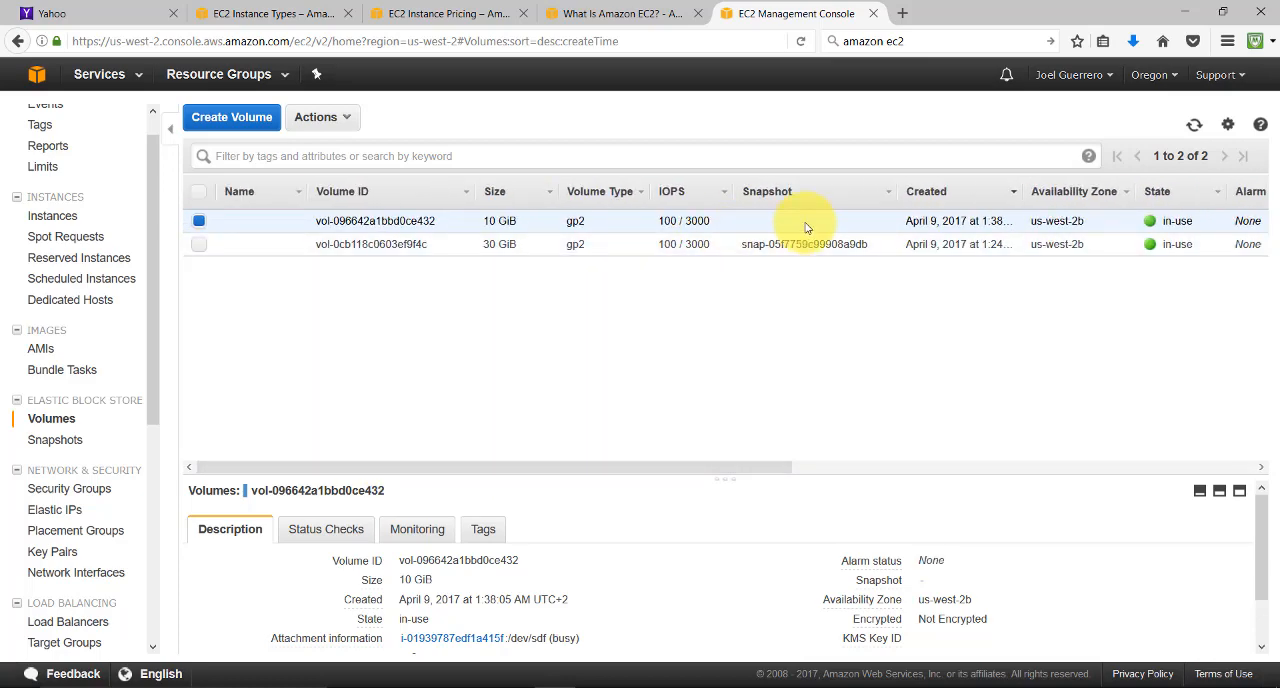
Back in the MobaXterm session, list /mnt/cfd again, then move up to /mnt and list it
click(975, 687)
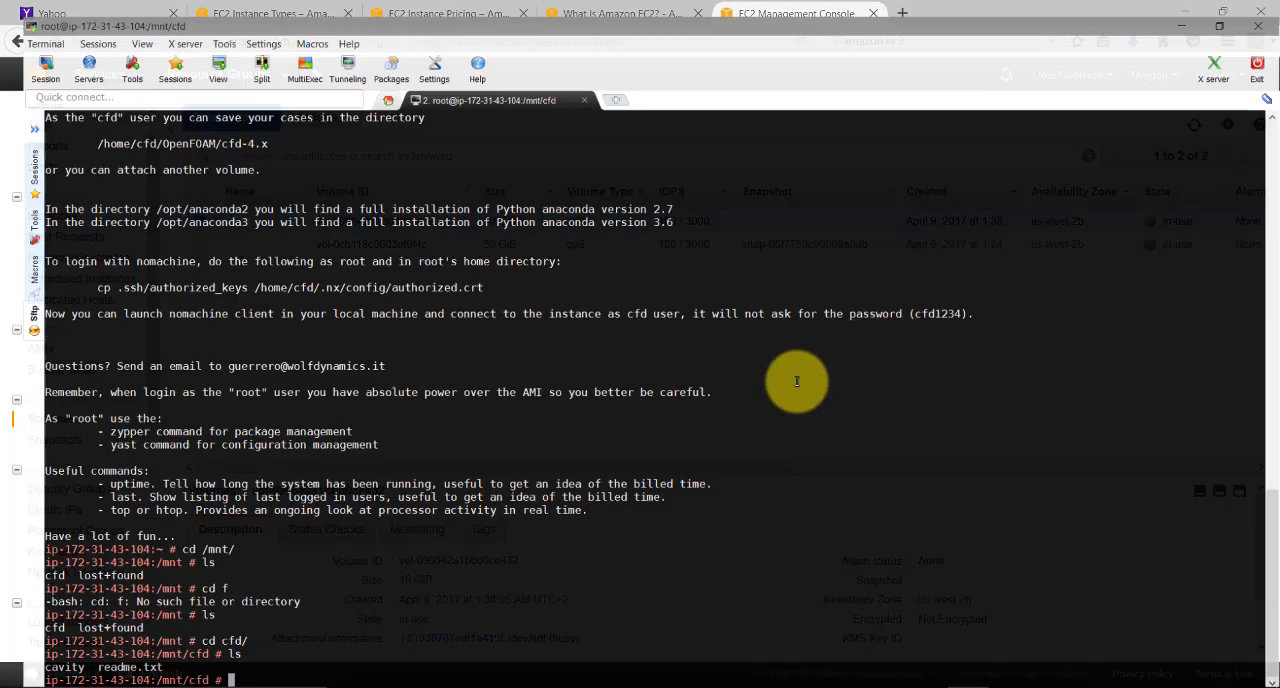
text(ls)
key(Return)
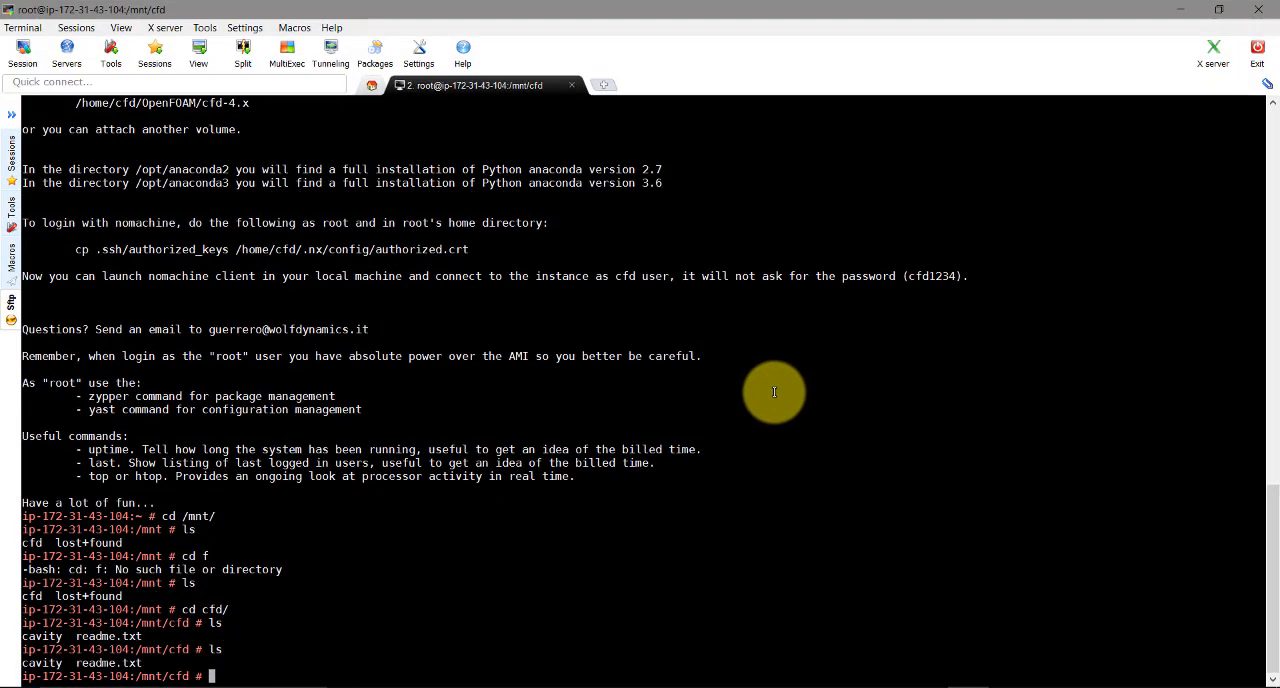
text(cd ..)
key(BackSpace)
key(BackSpace)
key(BackSpace)
key(BackSpace)
text(cd ..)
key(Return)
text(ls)
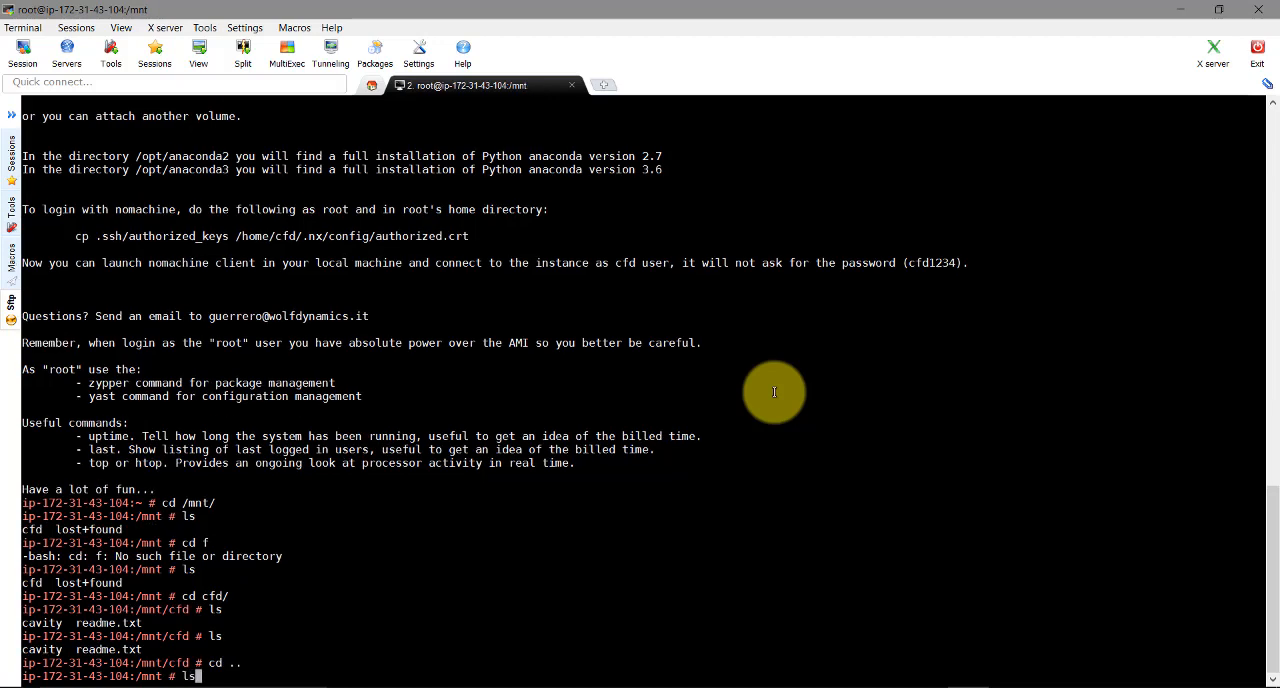
key(Return)
Create an empty file named new in /mnt and list the directory
text(touc)
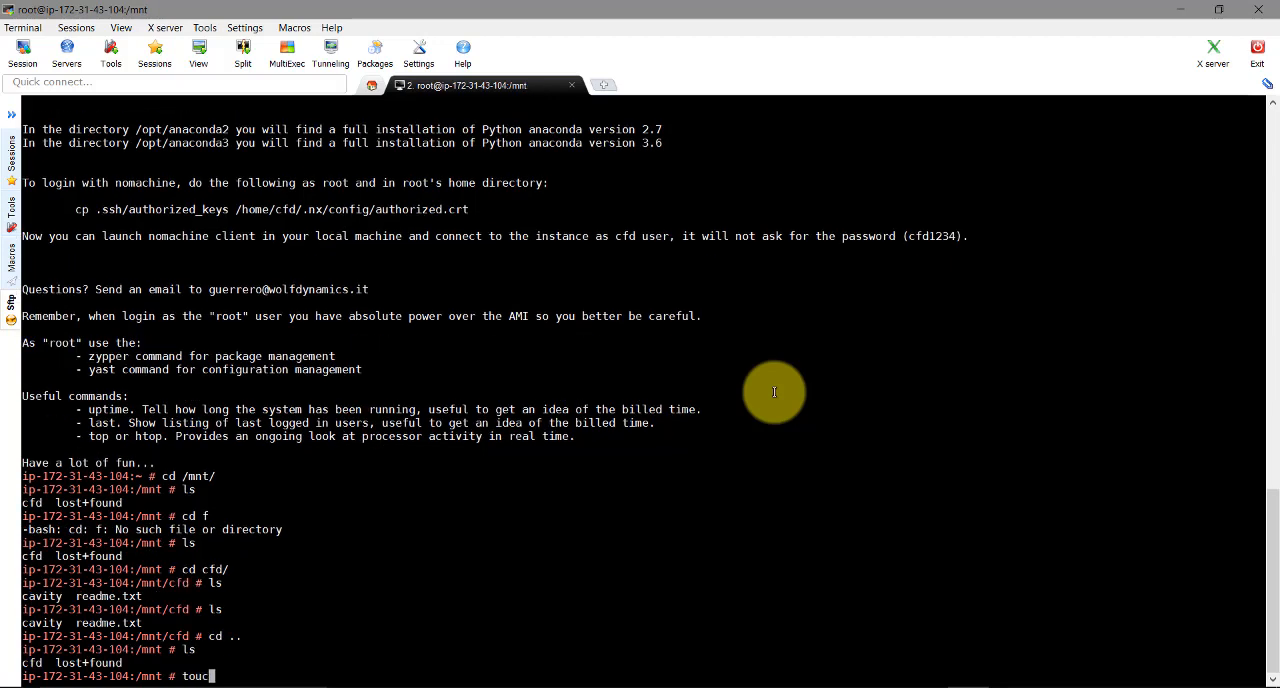
text(h new)
key(Return)
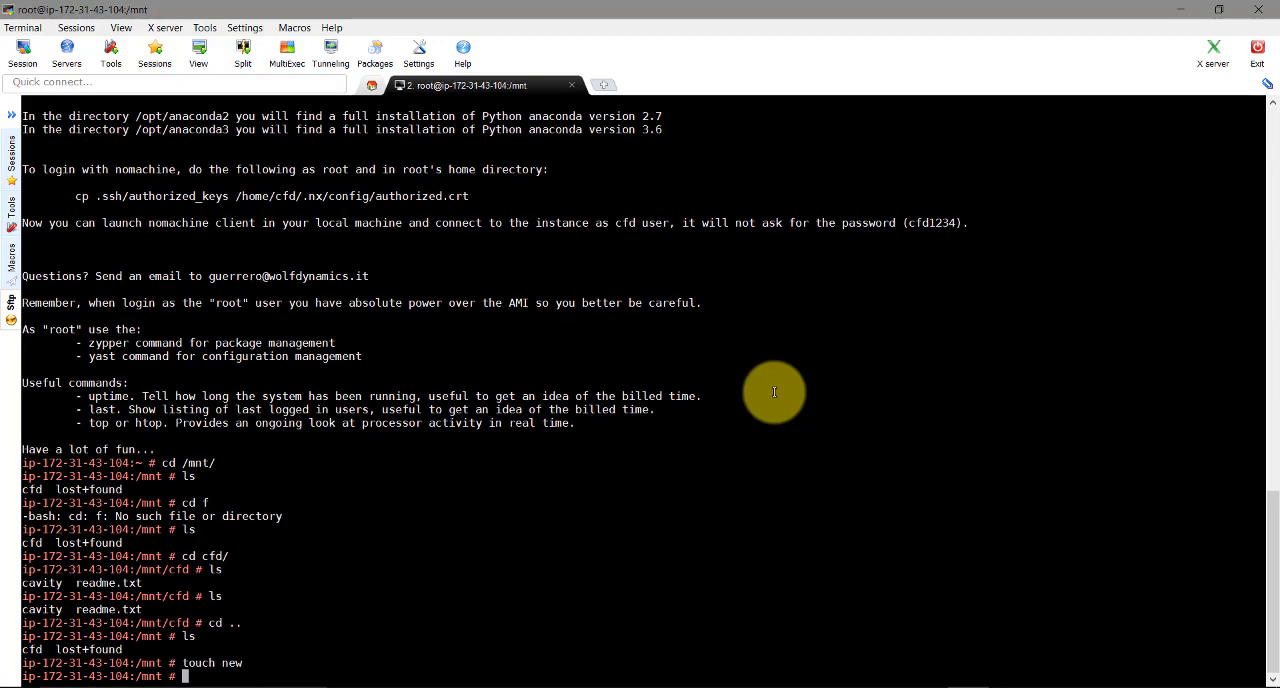
text(ls)
key(Return)
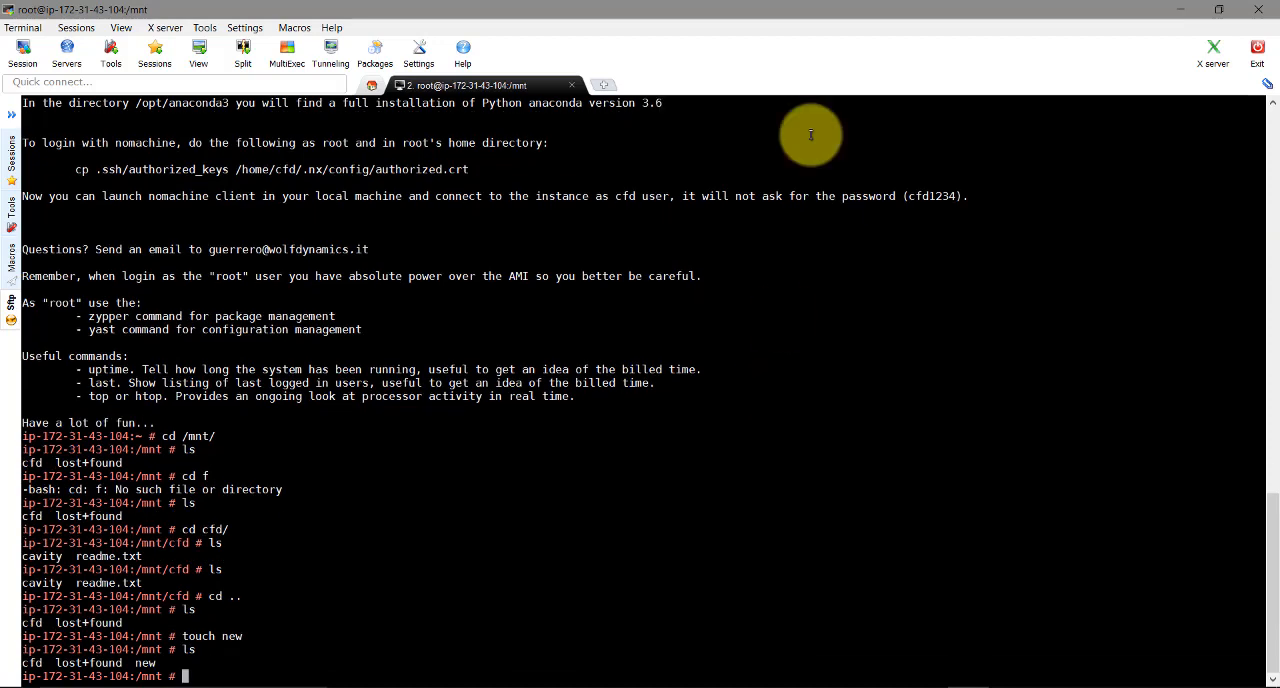
Switch to the EC2 console, force detach the 10 GiB volume, and check its state in the volumes list
click(1179, 10)
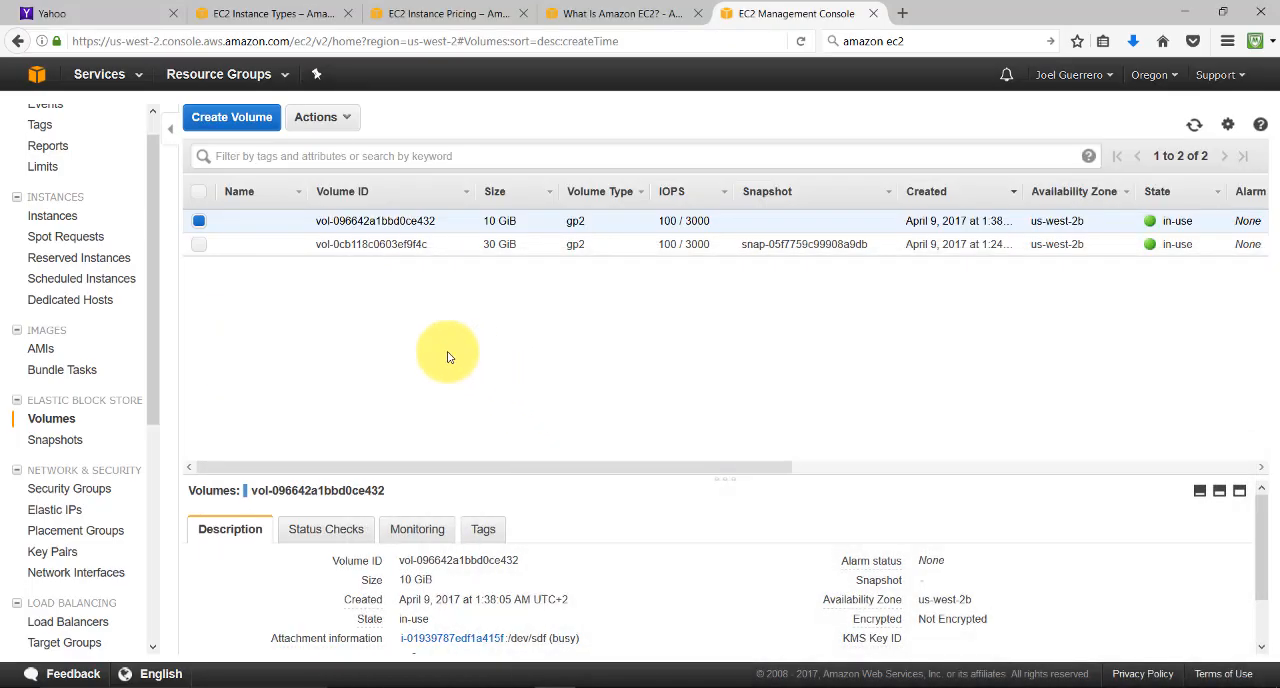
right_click(239, 228)
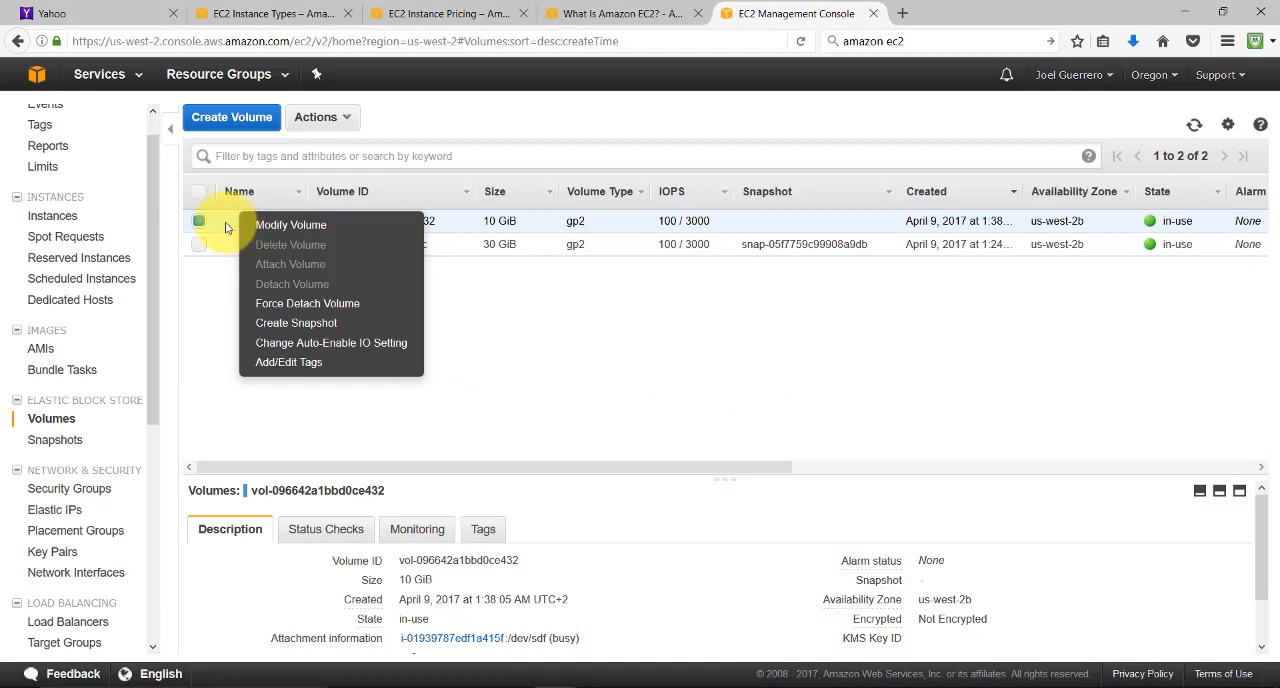
click(292, 308)
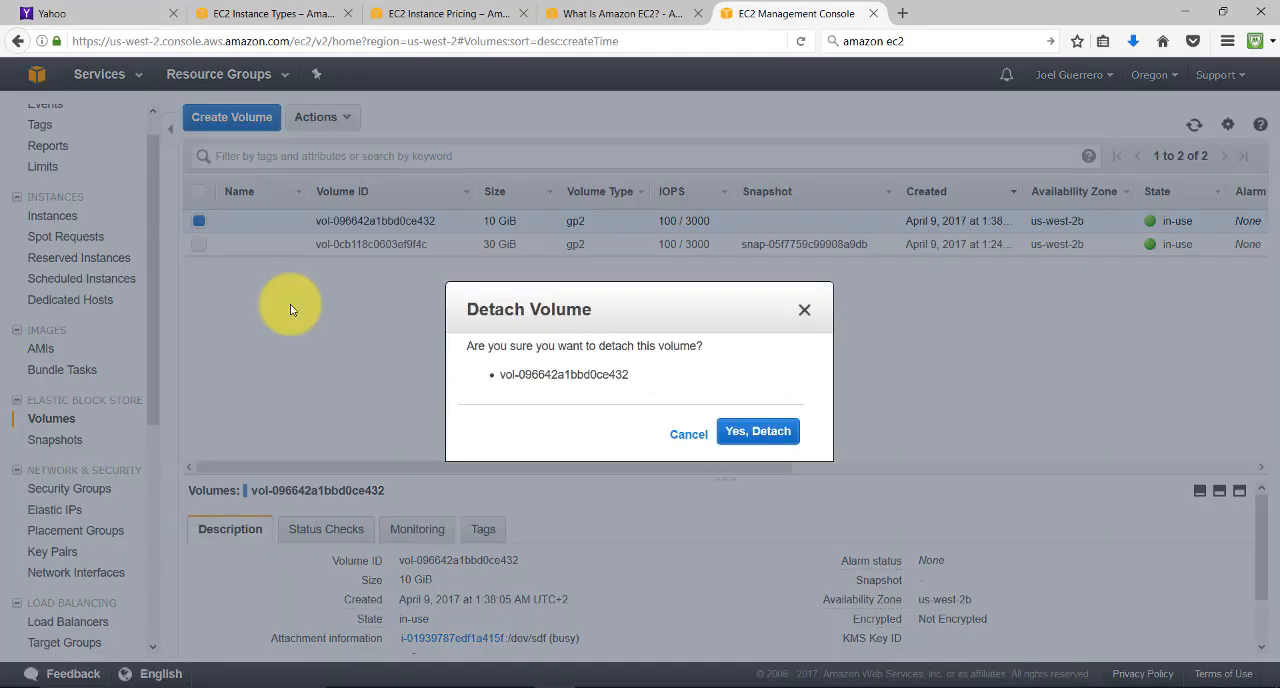
click(729, 431)
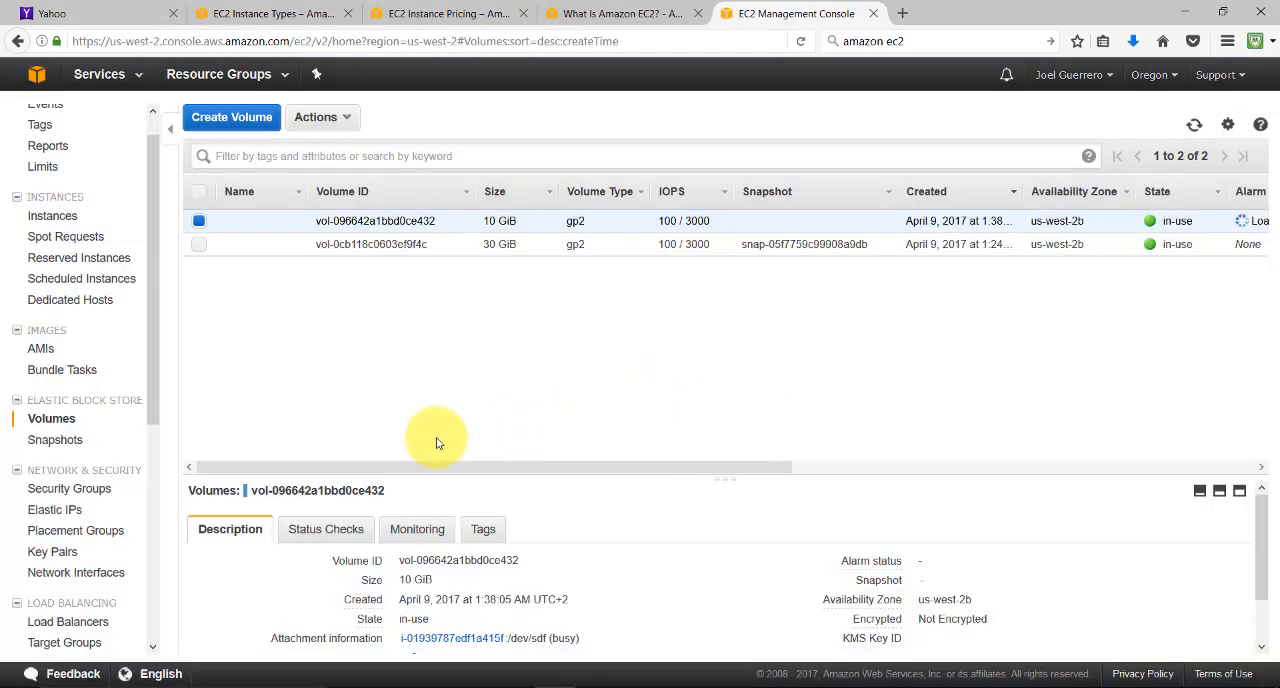
drag(635, 465, 1080, 466)
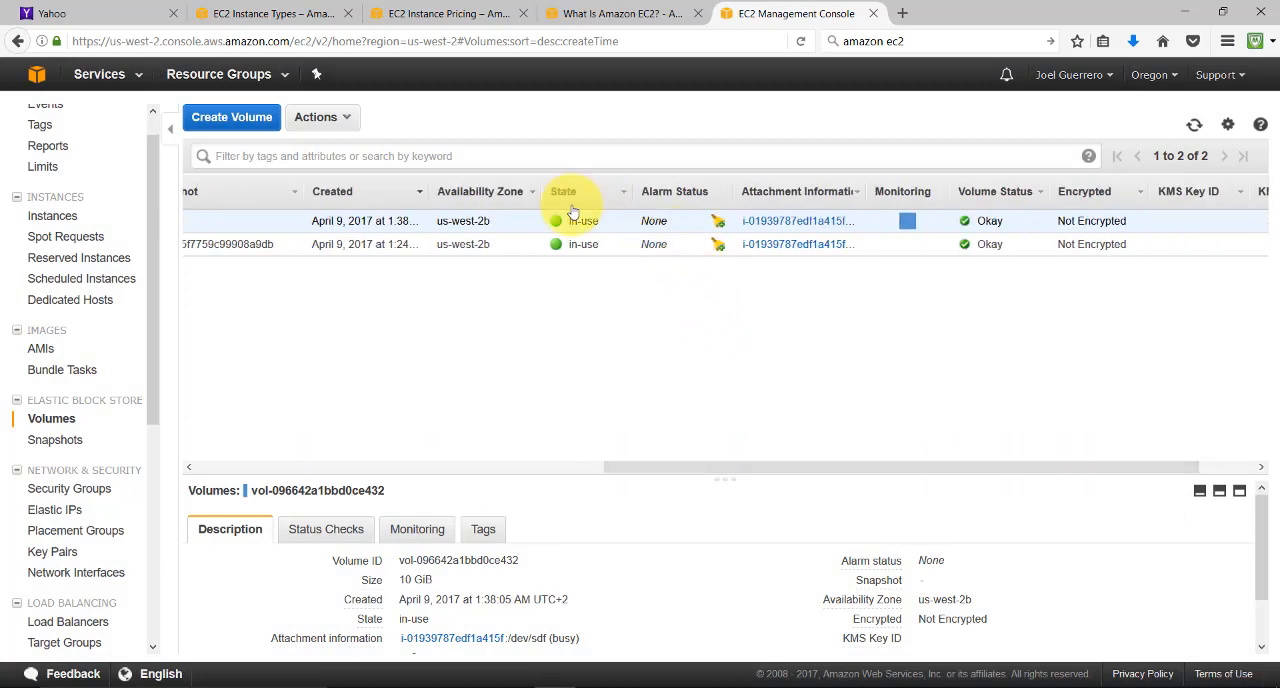
drag(614, 464, 206, 462)
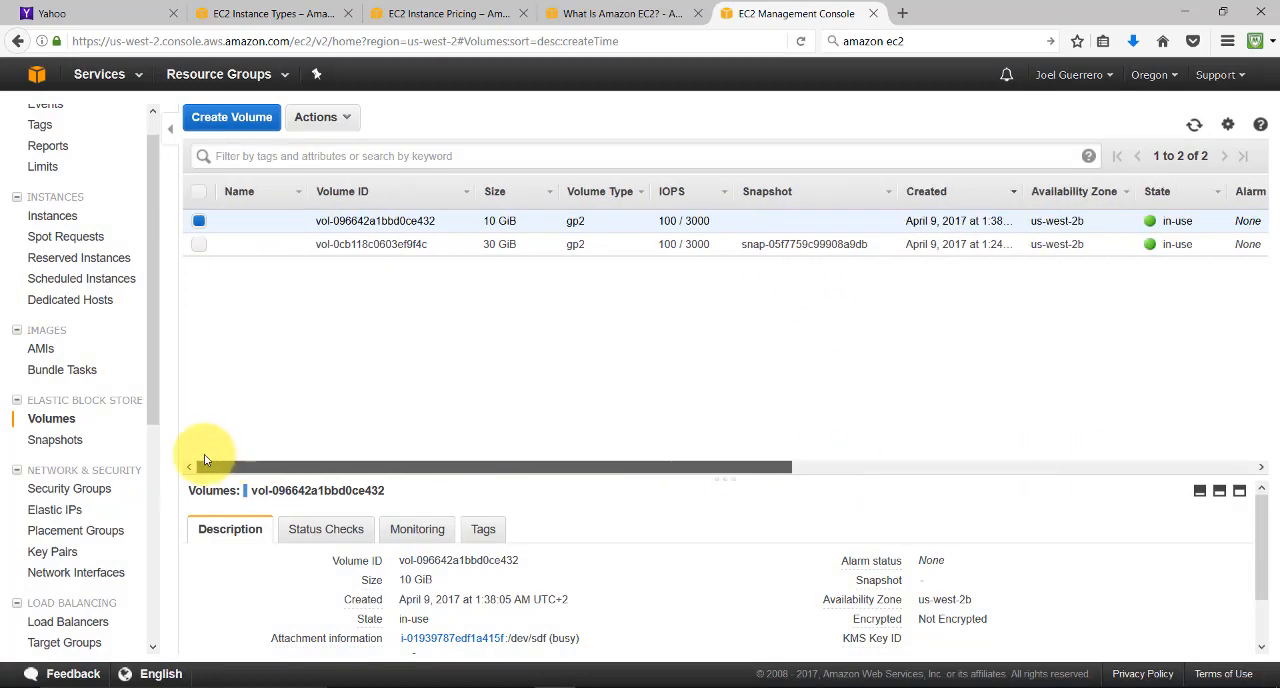
drag(666, 471, 363, 408)
Switch to NoMachine, close the remote terminal and file manager, and close the connection to the amazon instance
click(919, 687)
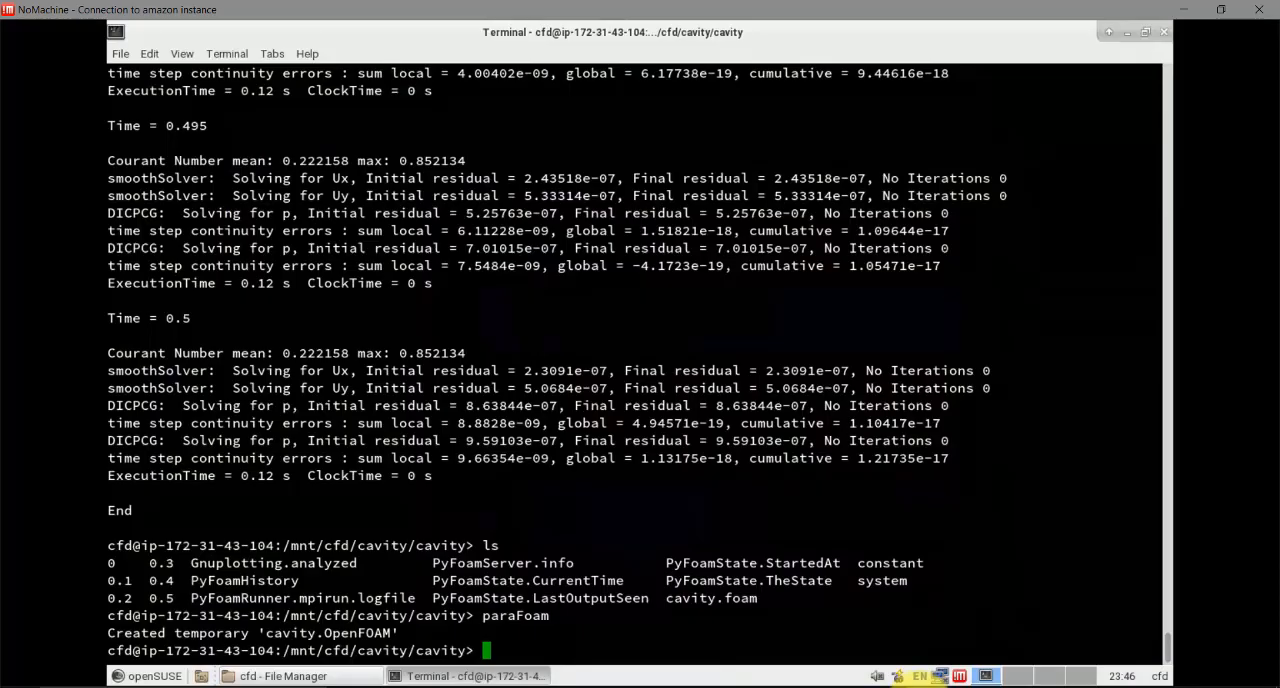
click(1164, 32)
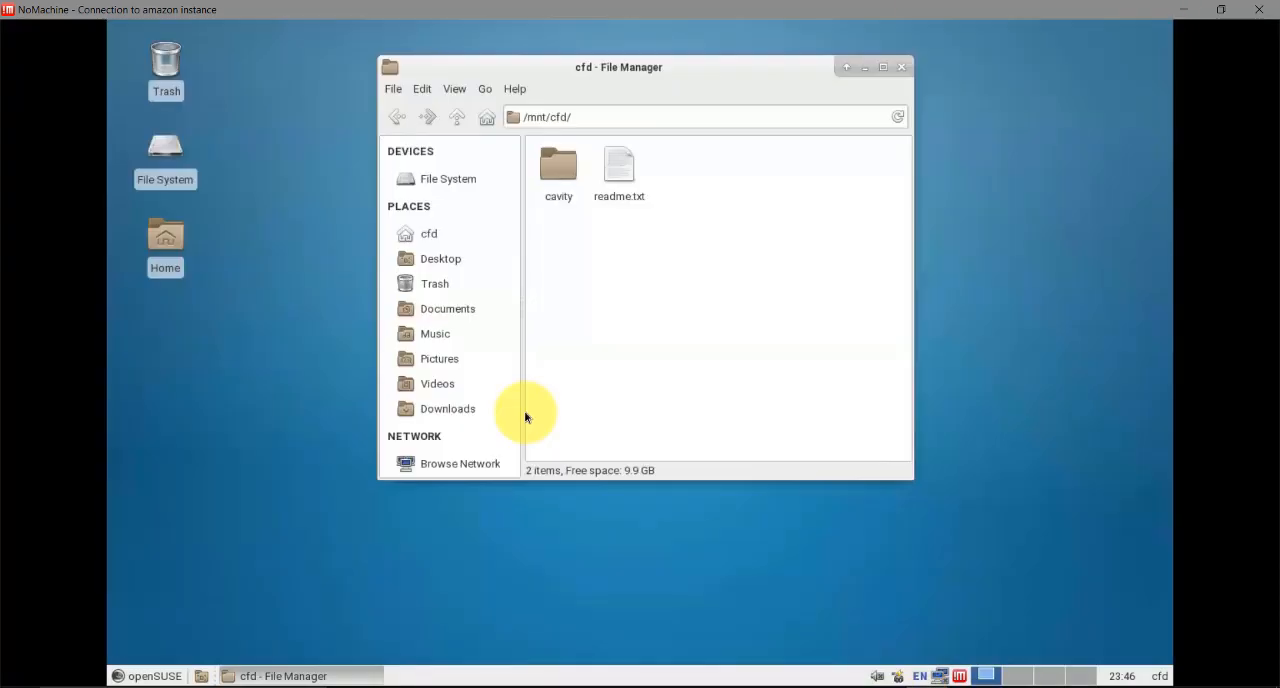
click(901, 67)
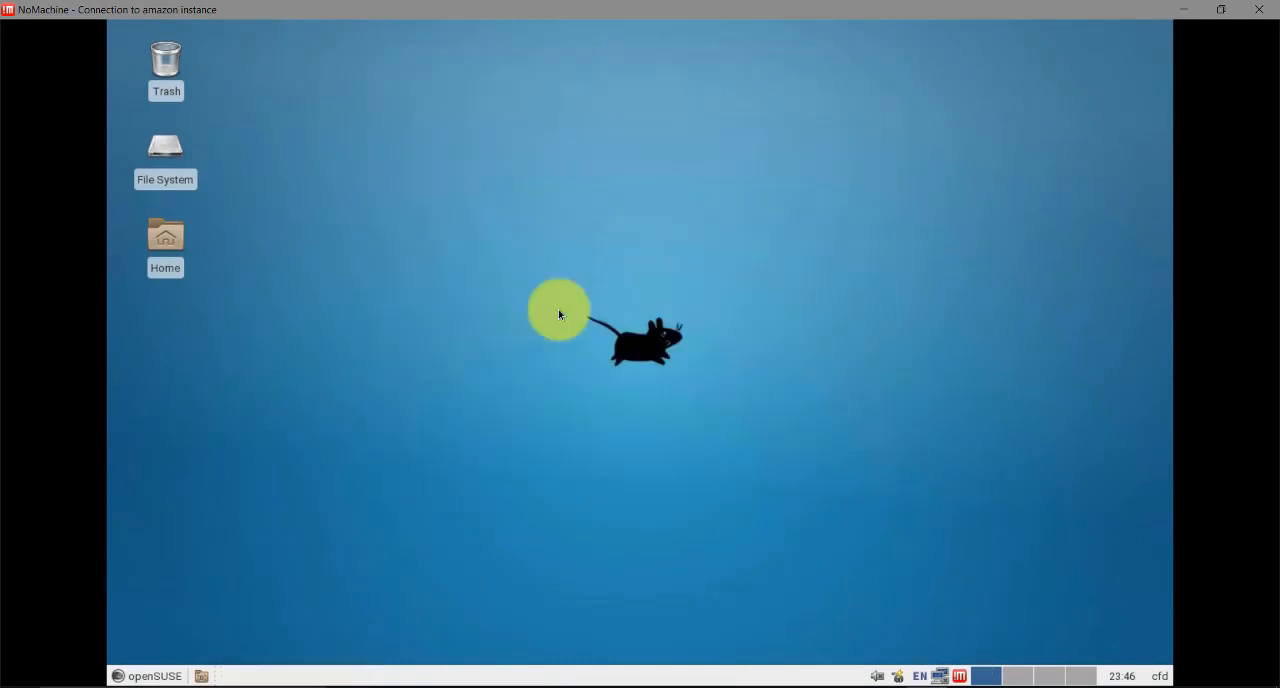
click(1259, 10)
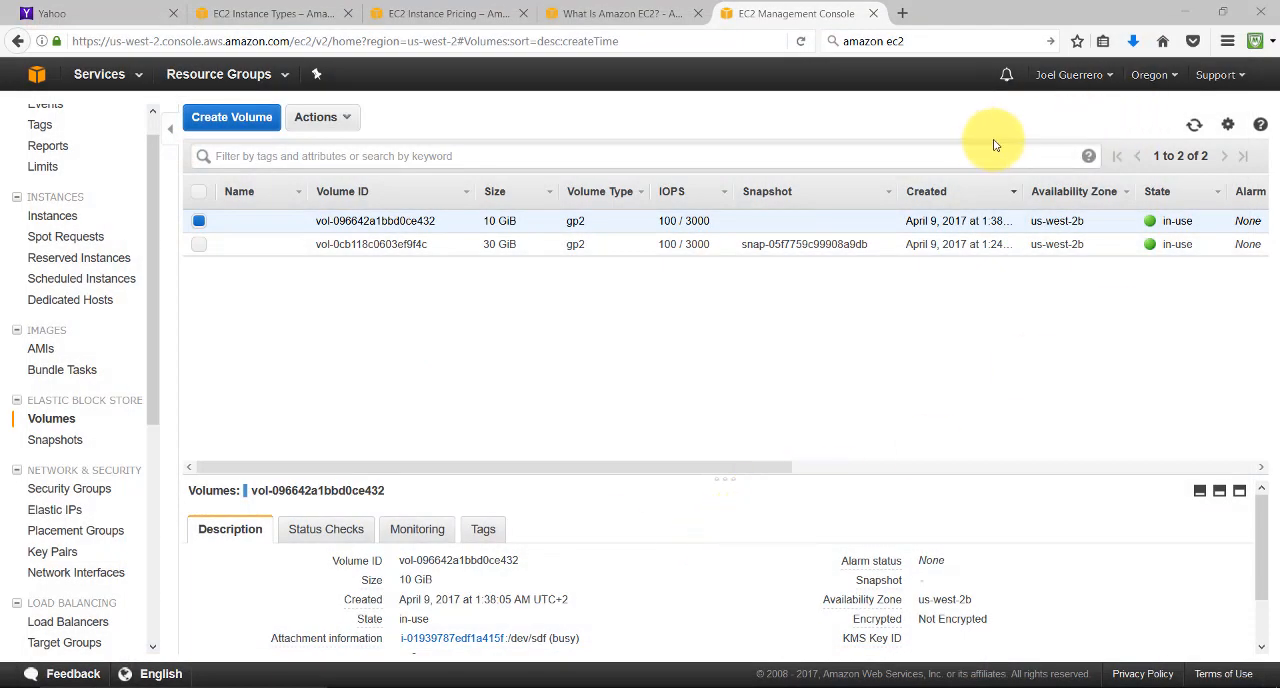
Go to the EC2 instances list and request termination of the running m4.2xlarge instance
click(52, 215)
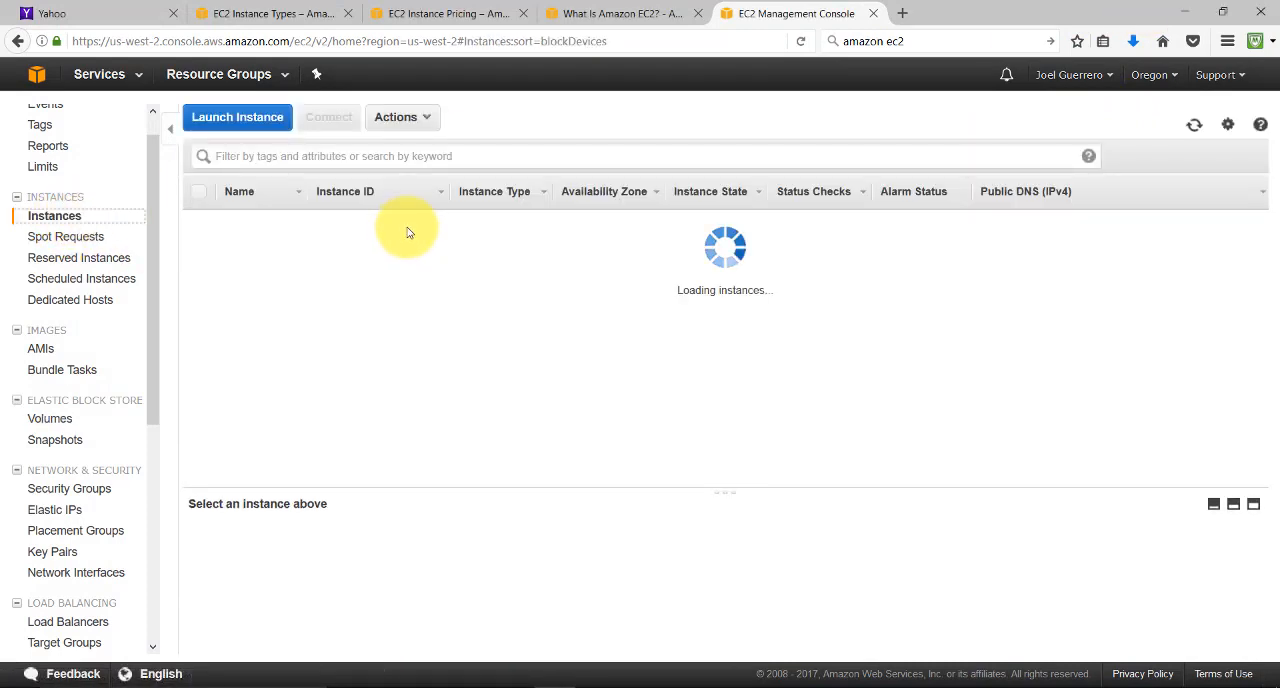
click(241, 248)
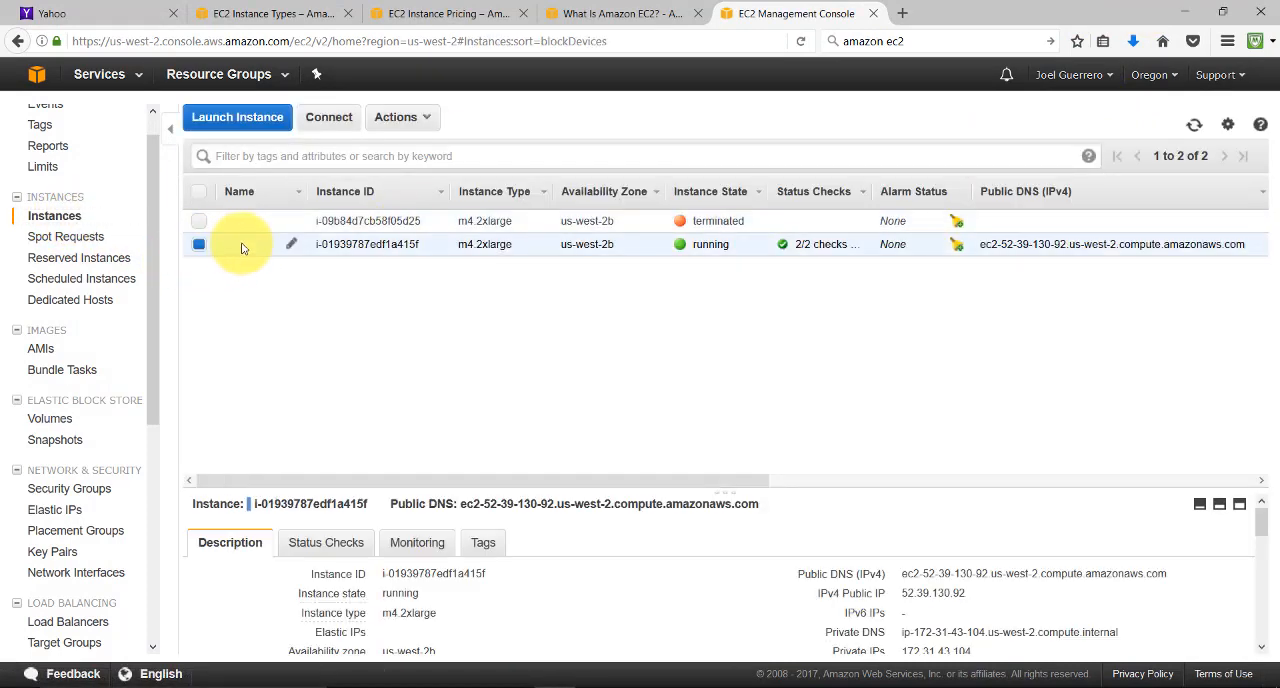
right_click(241, 248)
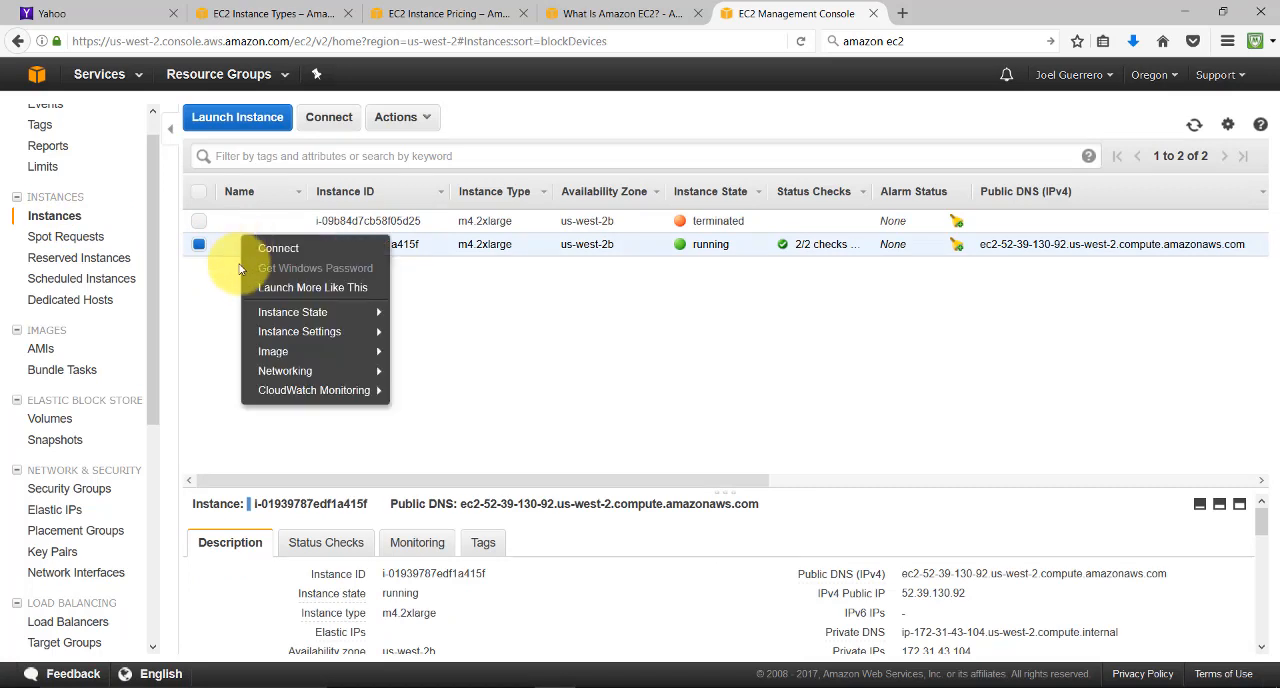
click(222, 247)
right_click(218, 246)
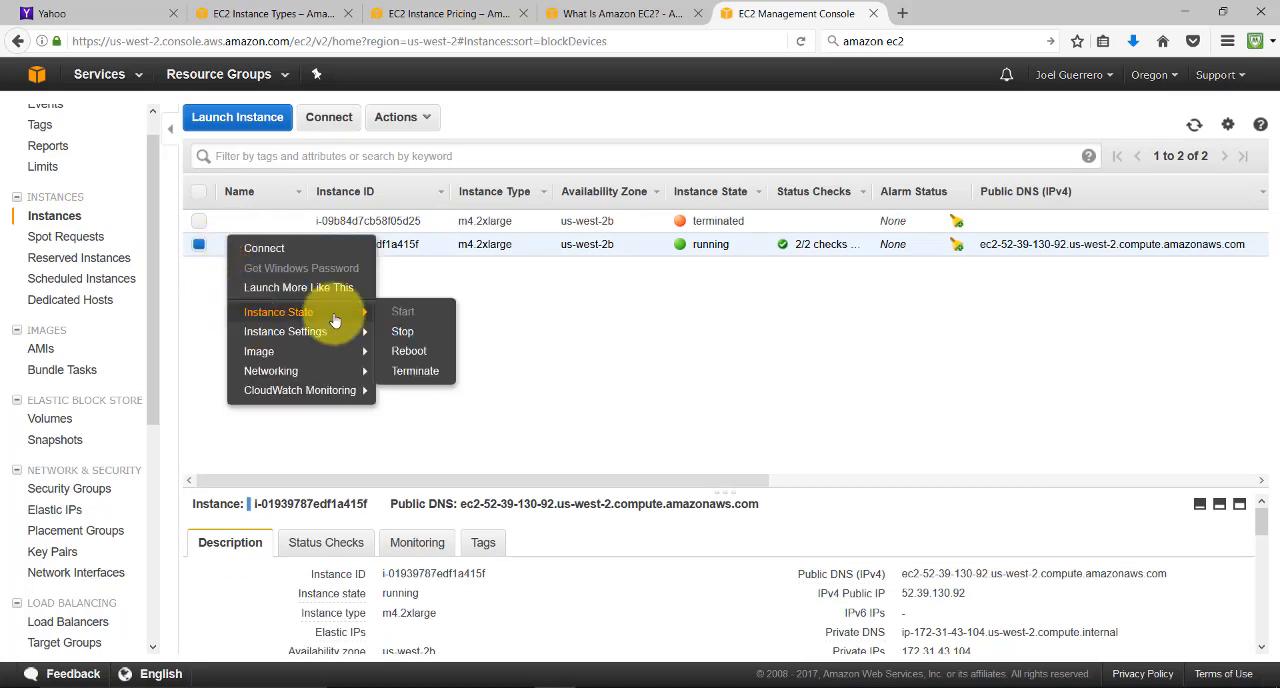
mouse_move(300, 312)
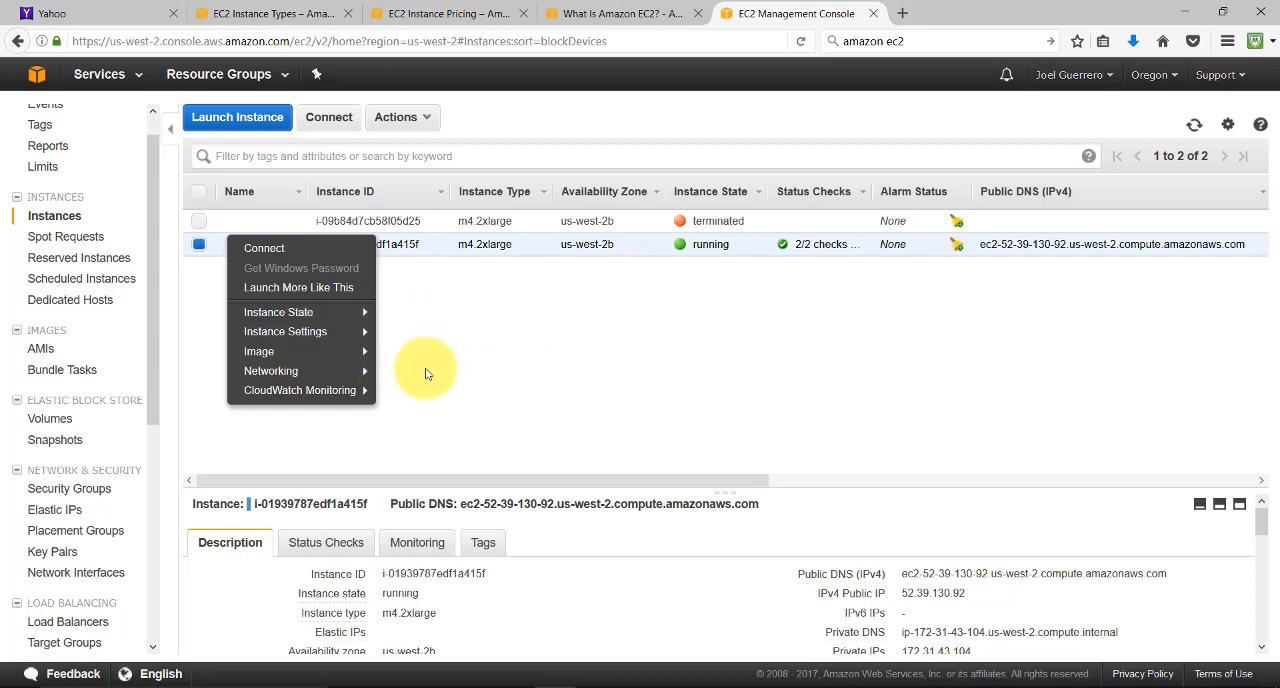
mouse_move(345, 312)
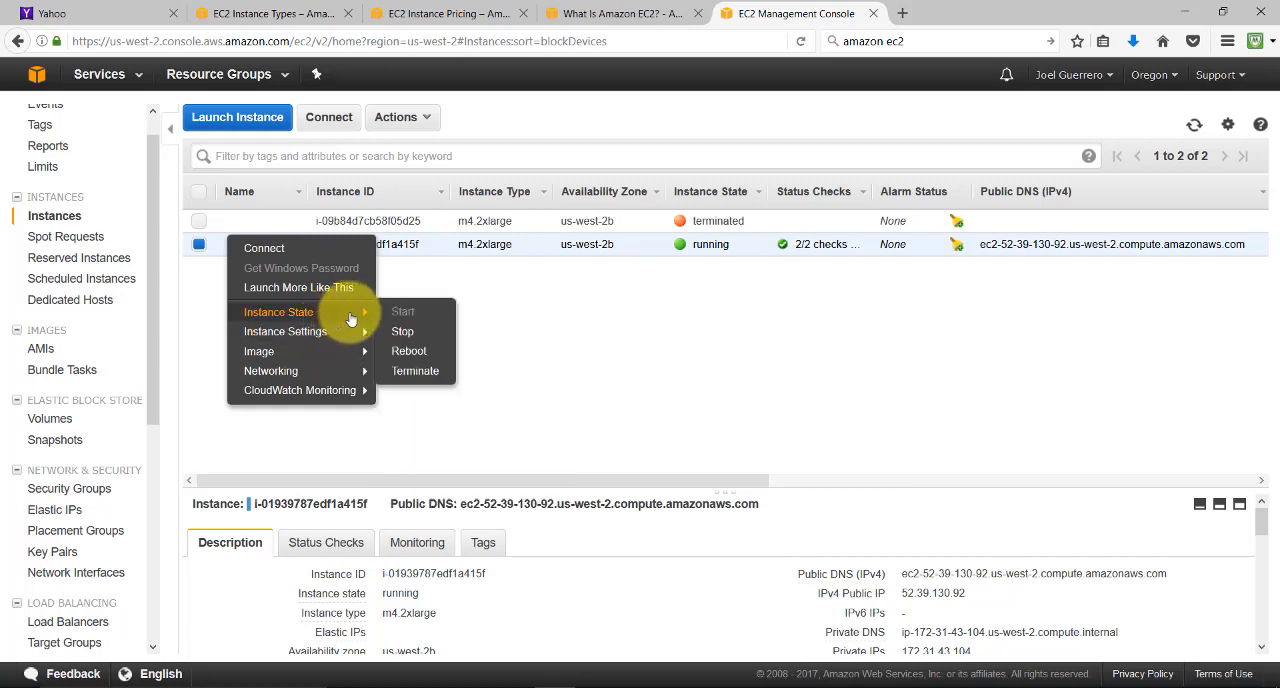
click(406, 372)
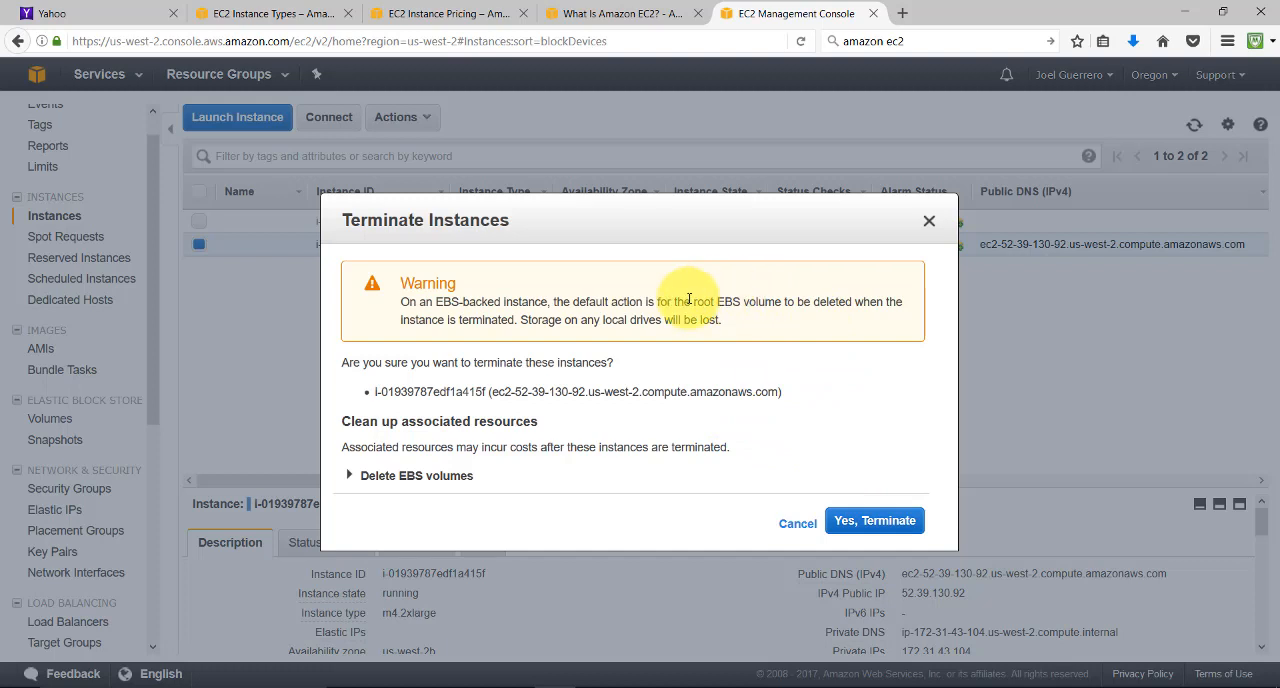
Review the root EBS volume warning and the Delete EBS volumes details, and confirm terminating the instance
drag(692, 304, 798, 306)
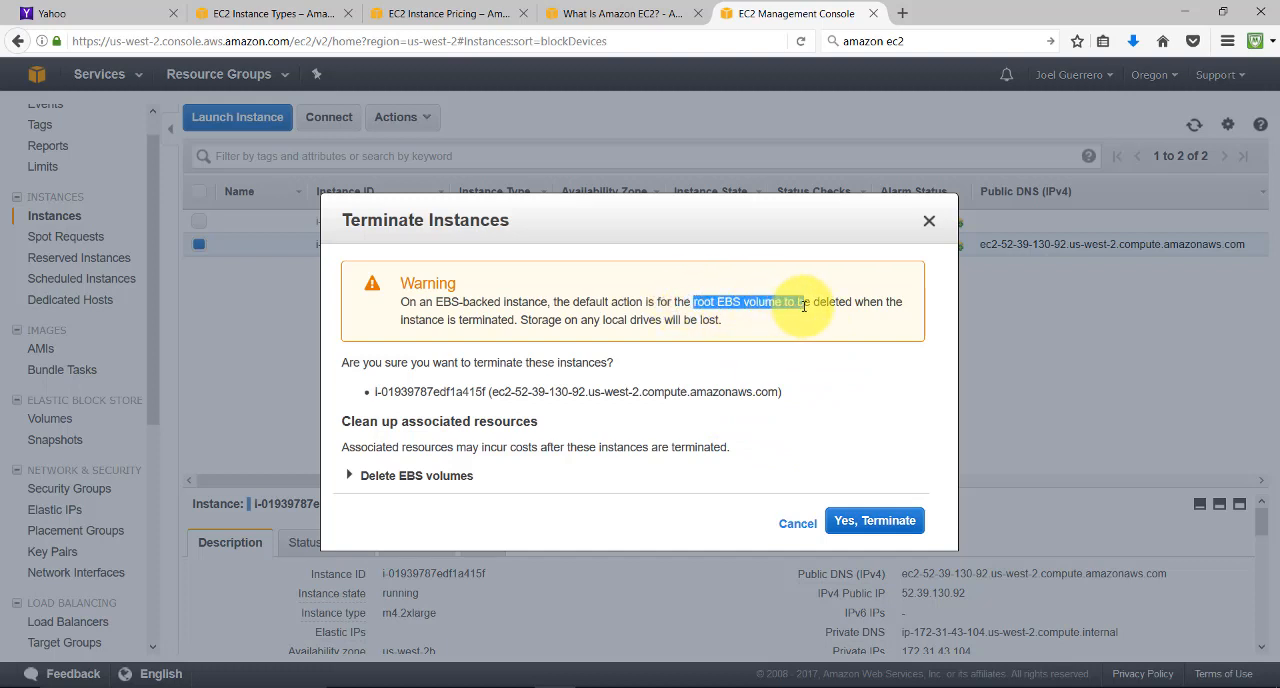
click(814, 306)
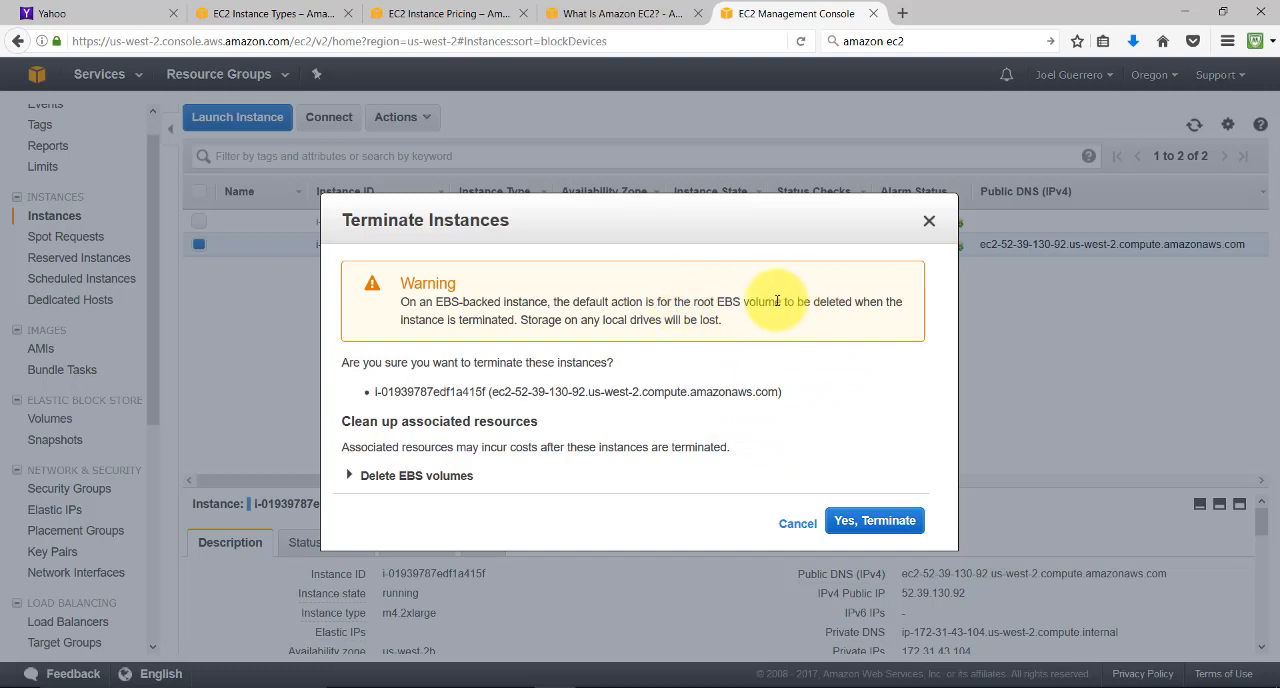
drag(775, 304, 887, 309)
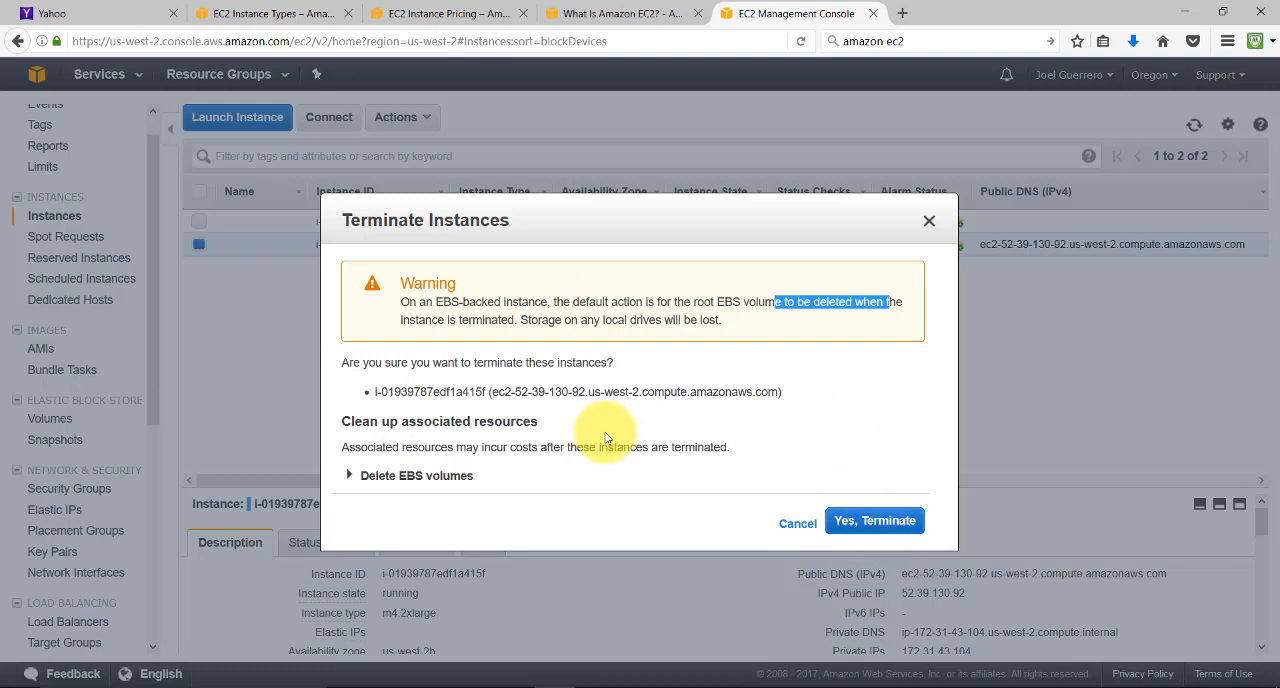
click(349, 476)
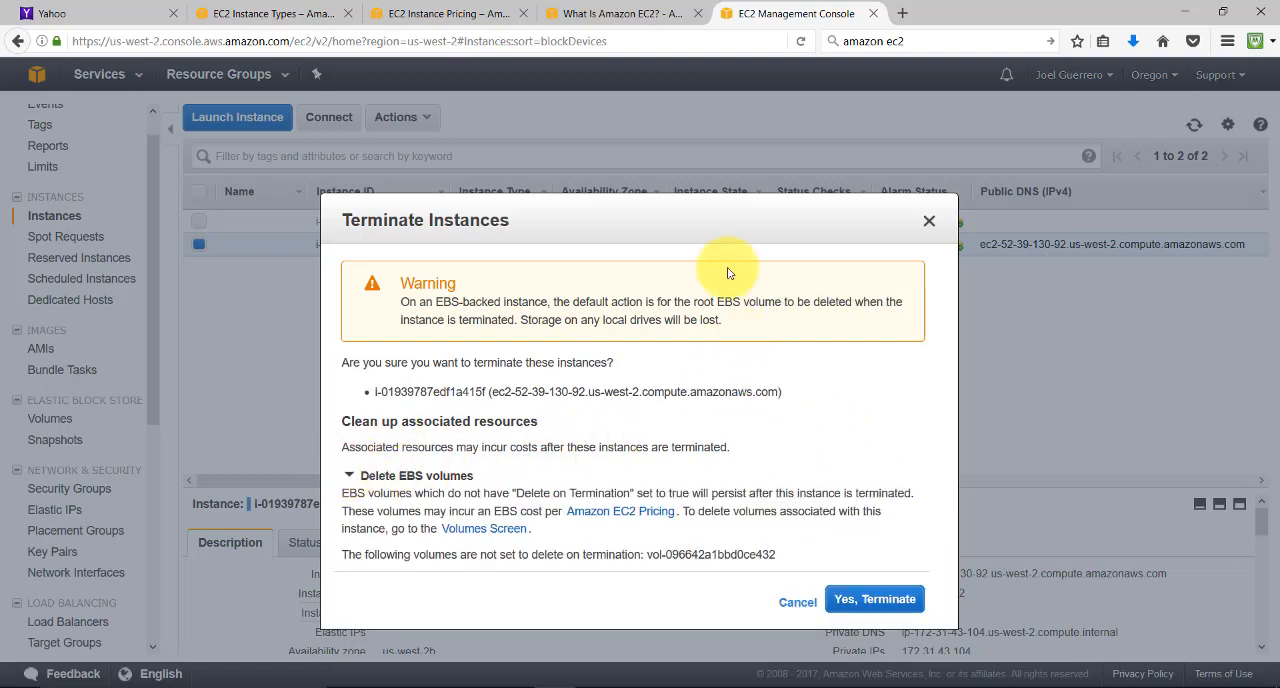
click(879, 600)
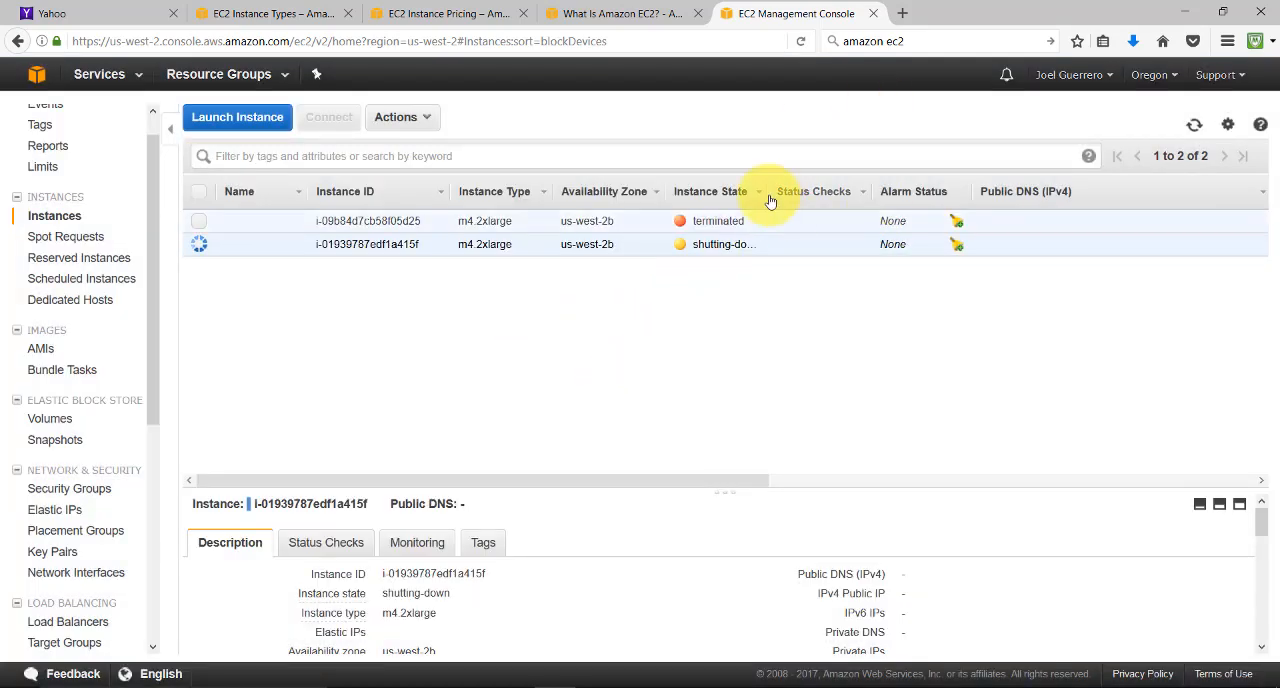
Widen the Instance State column, check the state of both EBS volumes, and return to the instances list
drag(767, 189, 845, 190)
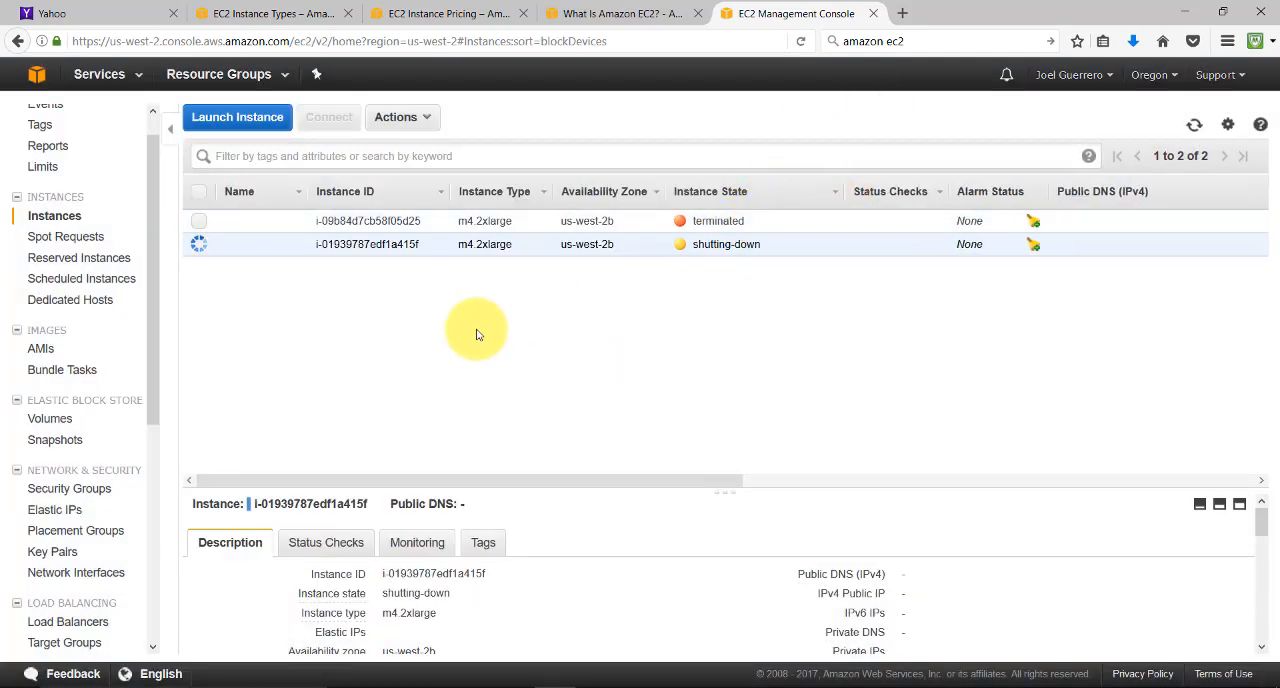
click(50, 418)
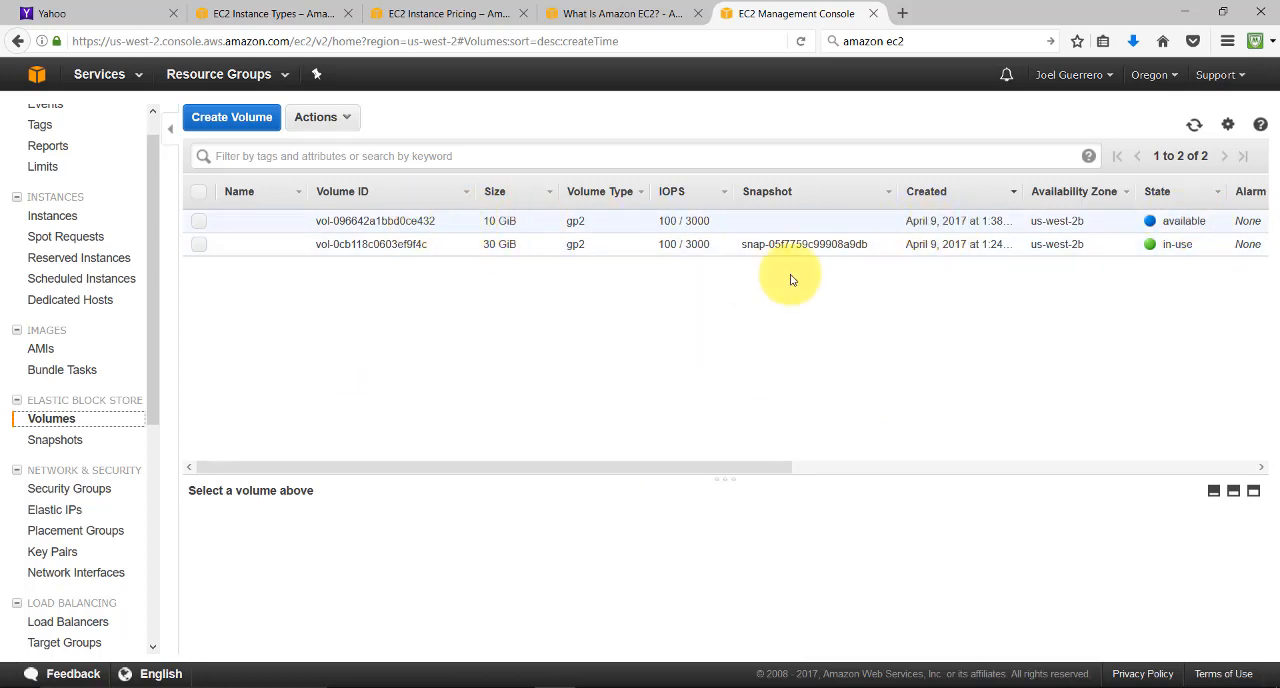
click(1178, 228)
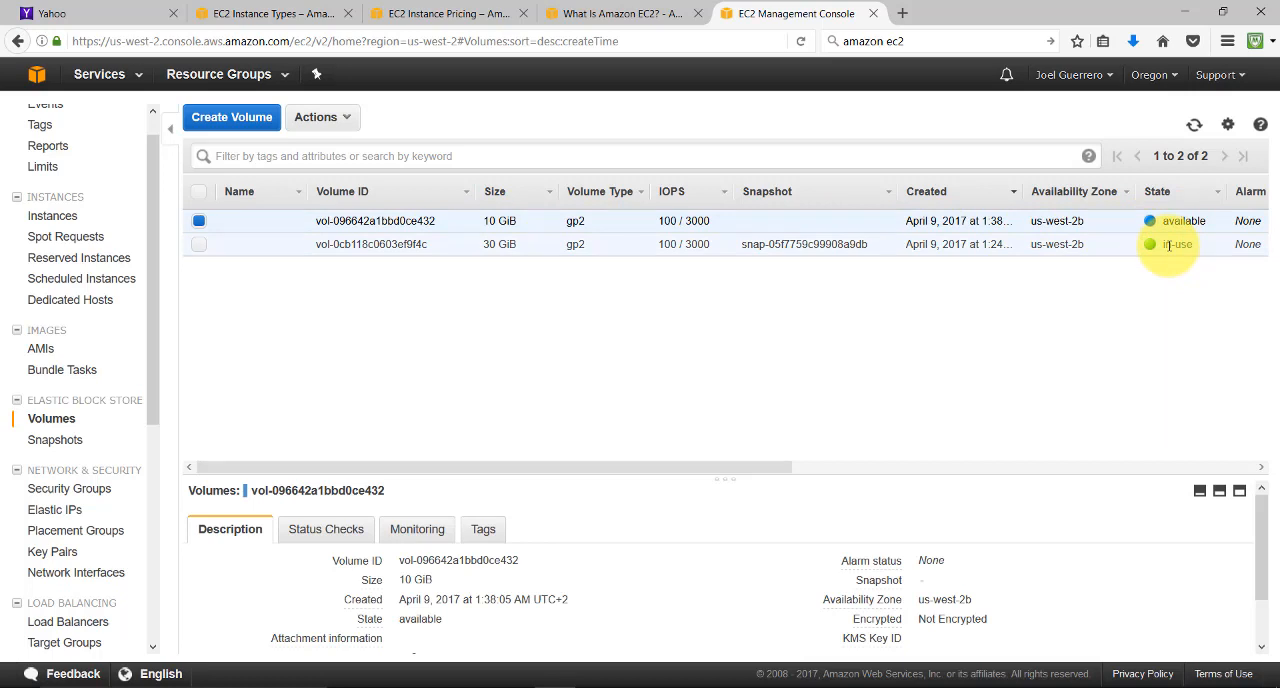
click(1170, 245)
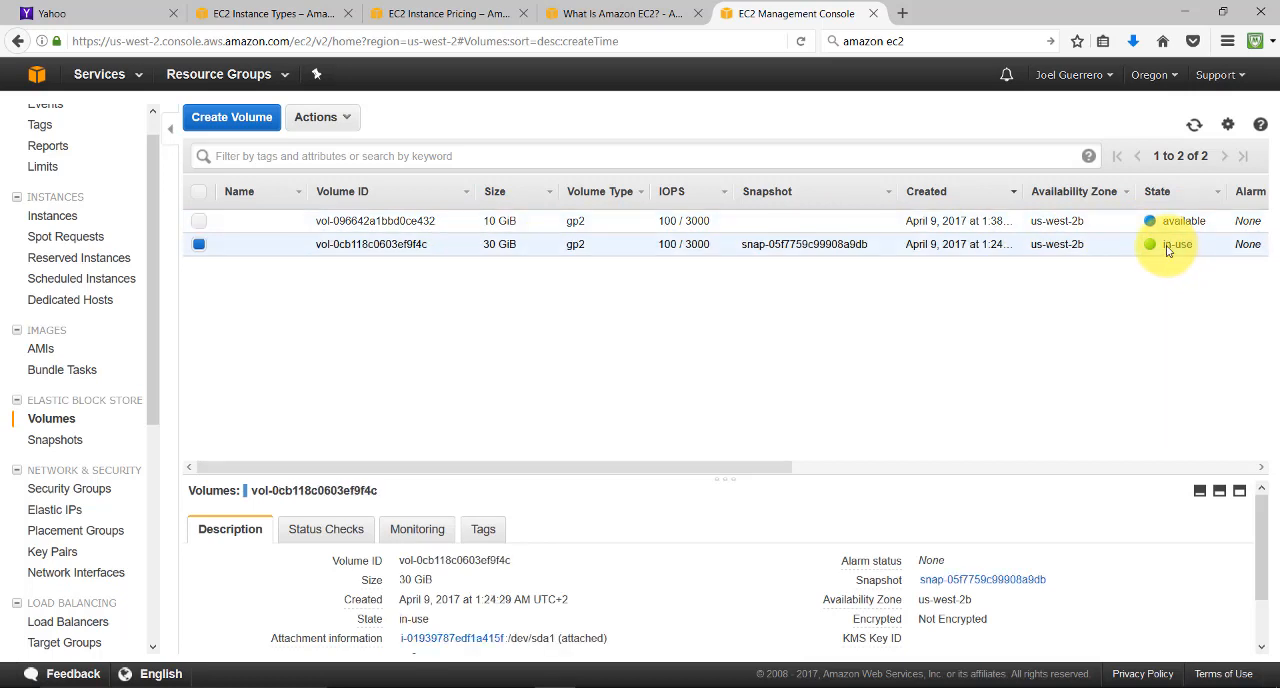
click(40, 222)
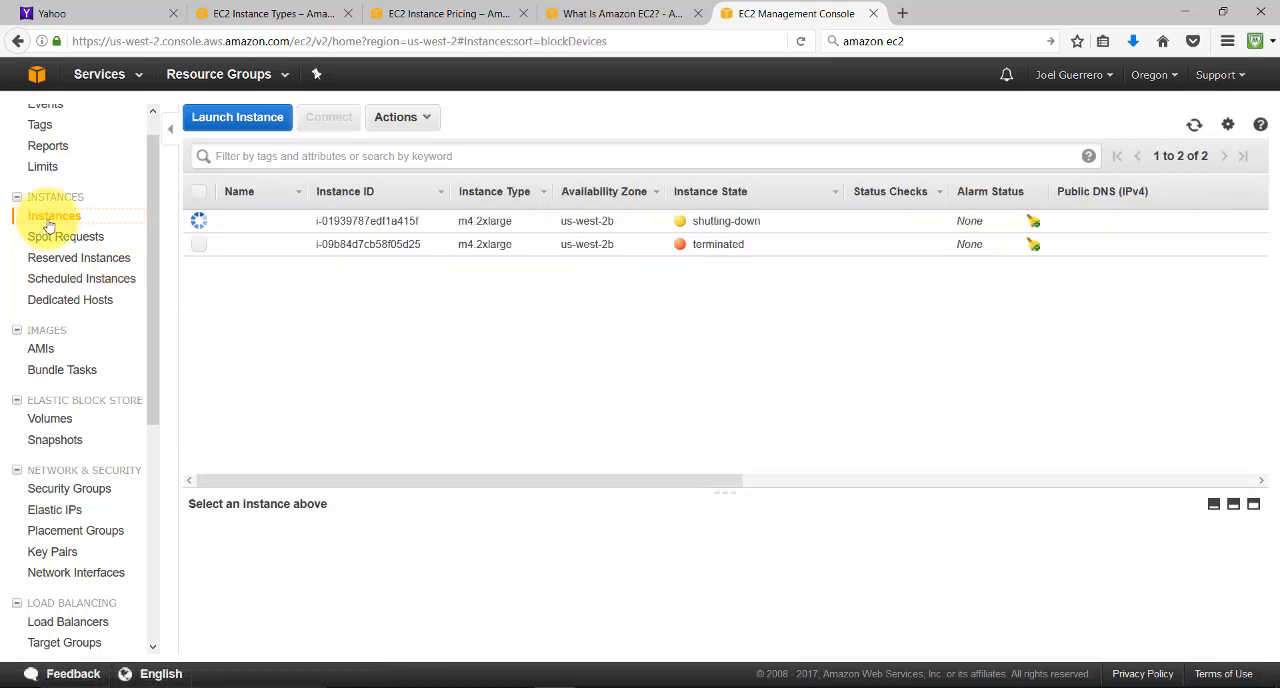
Reopen the volumes list and examine the state and details of the 10 GiB volume
click(50, 419)
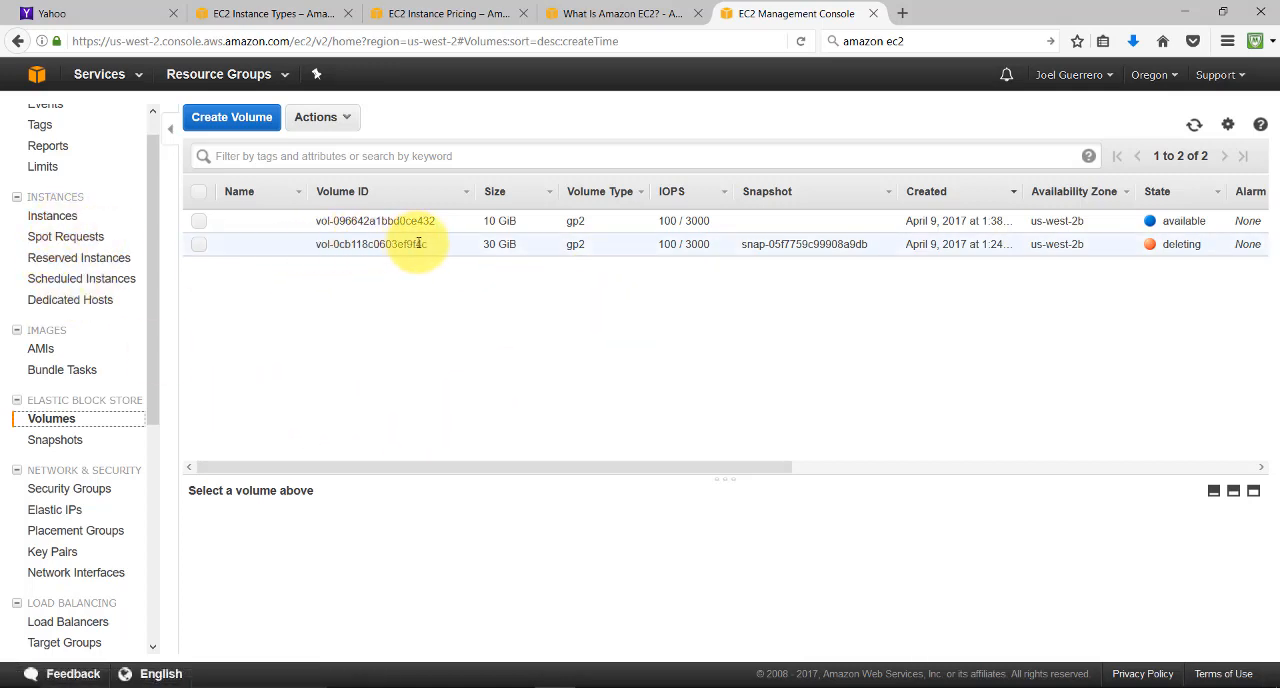
drag(314, 220, 1138, 221)
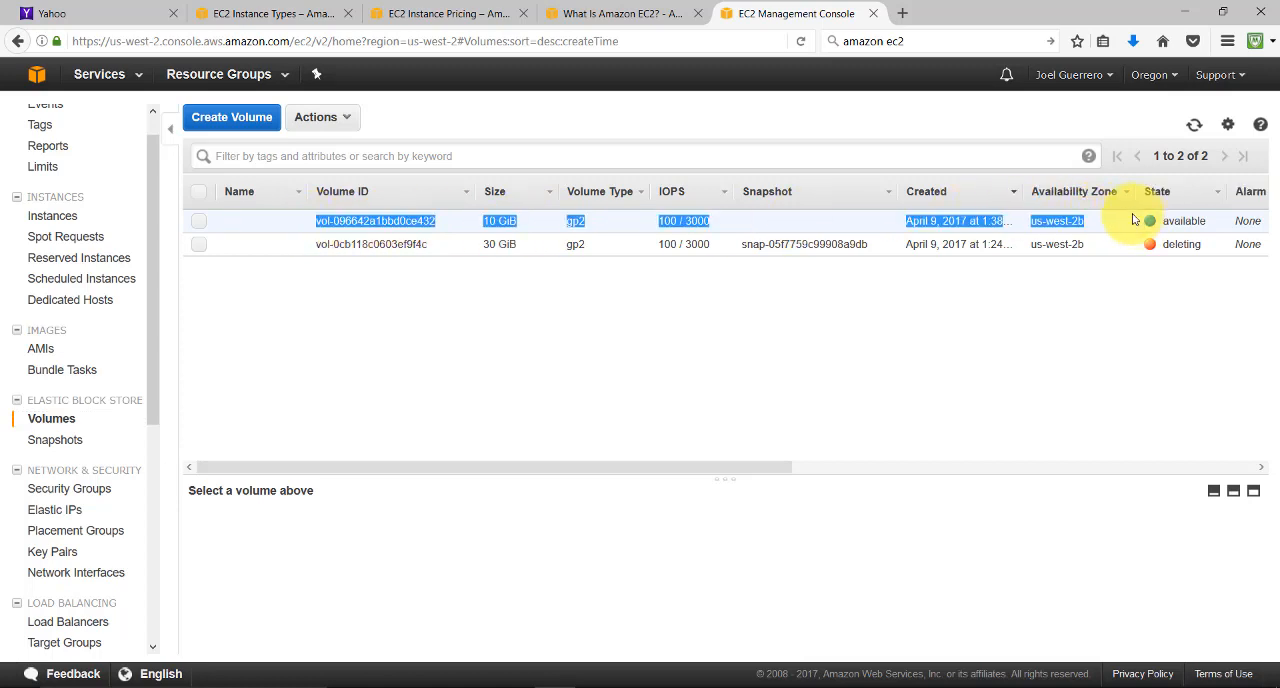
drag(771, 468, 730, 466)
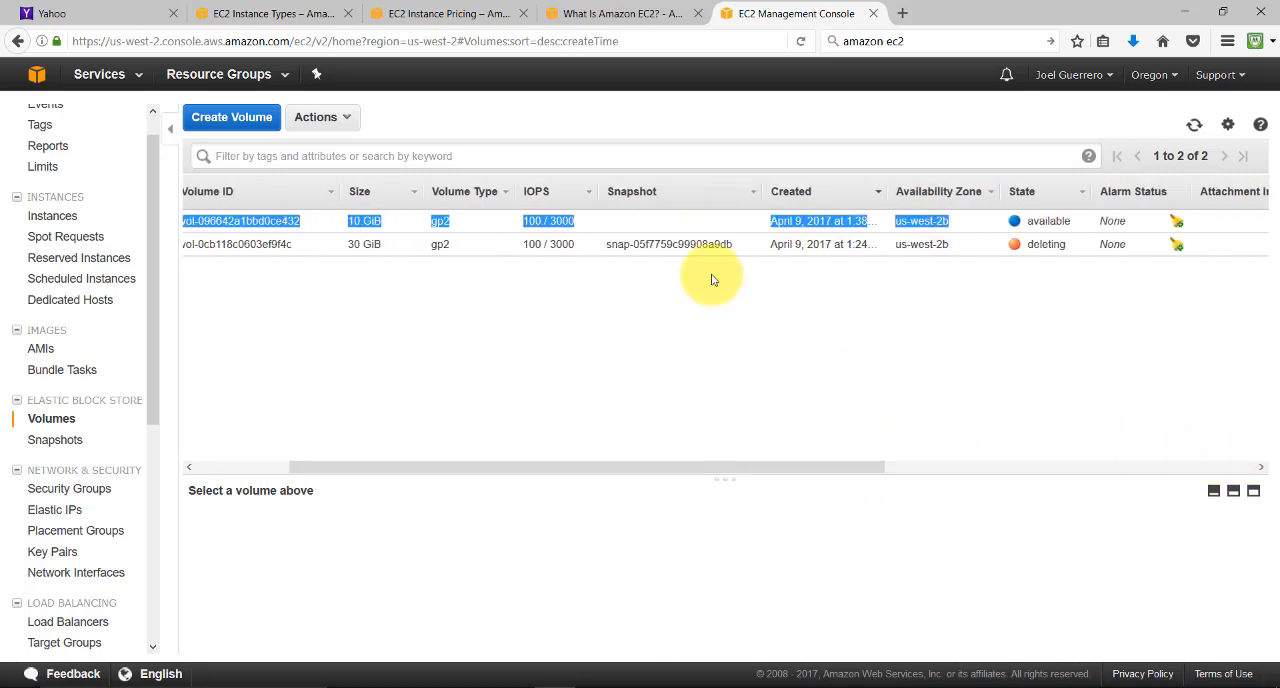
click(692, 223)
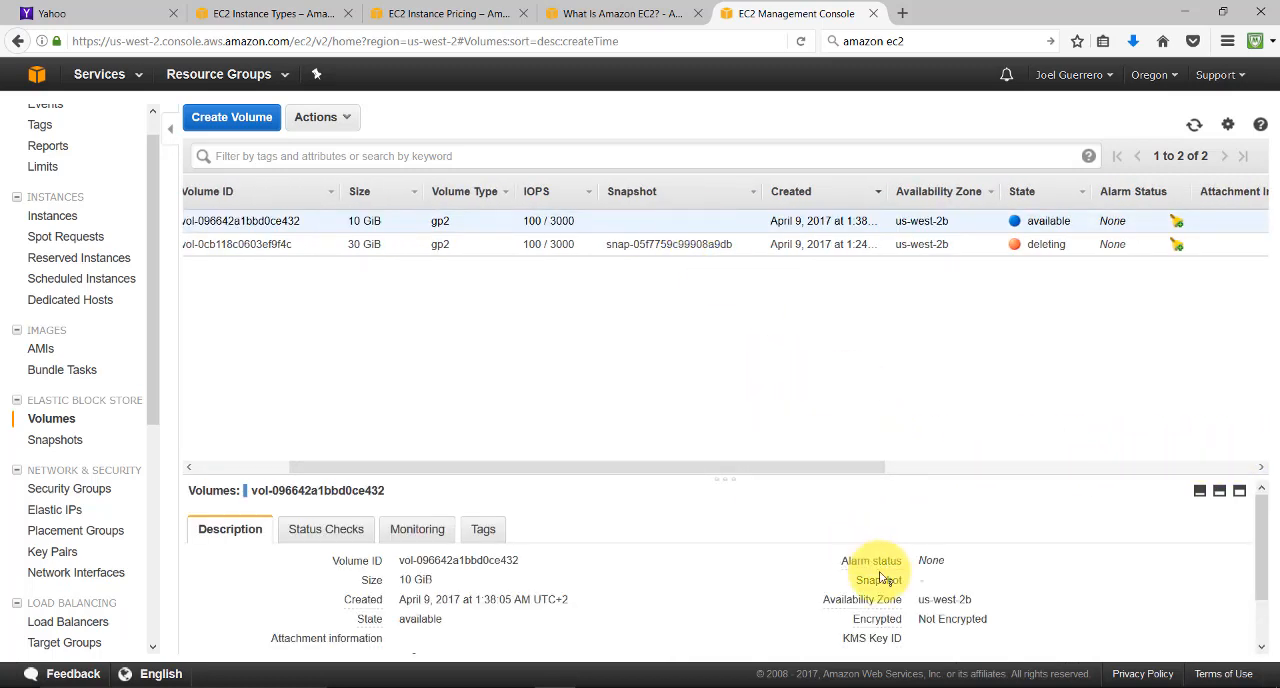
drag(686, 466, 409, 443)
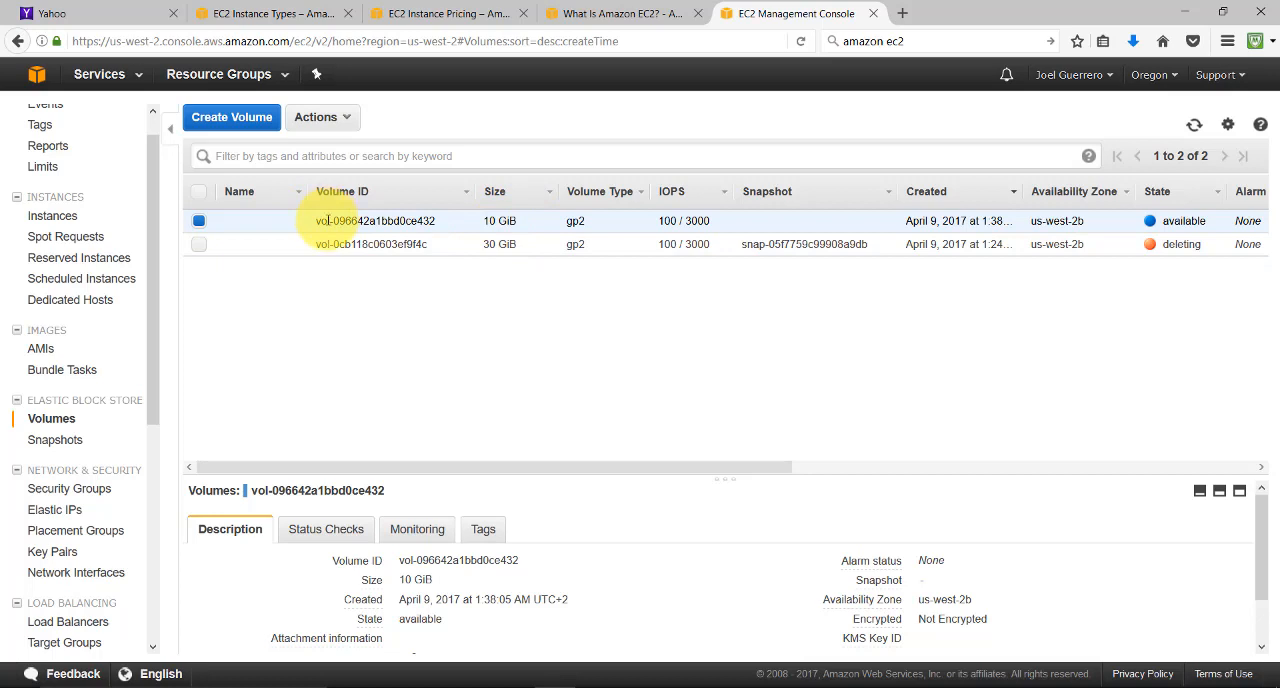
drag(328, 220, 437, 223)
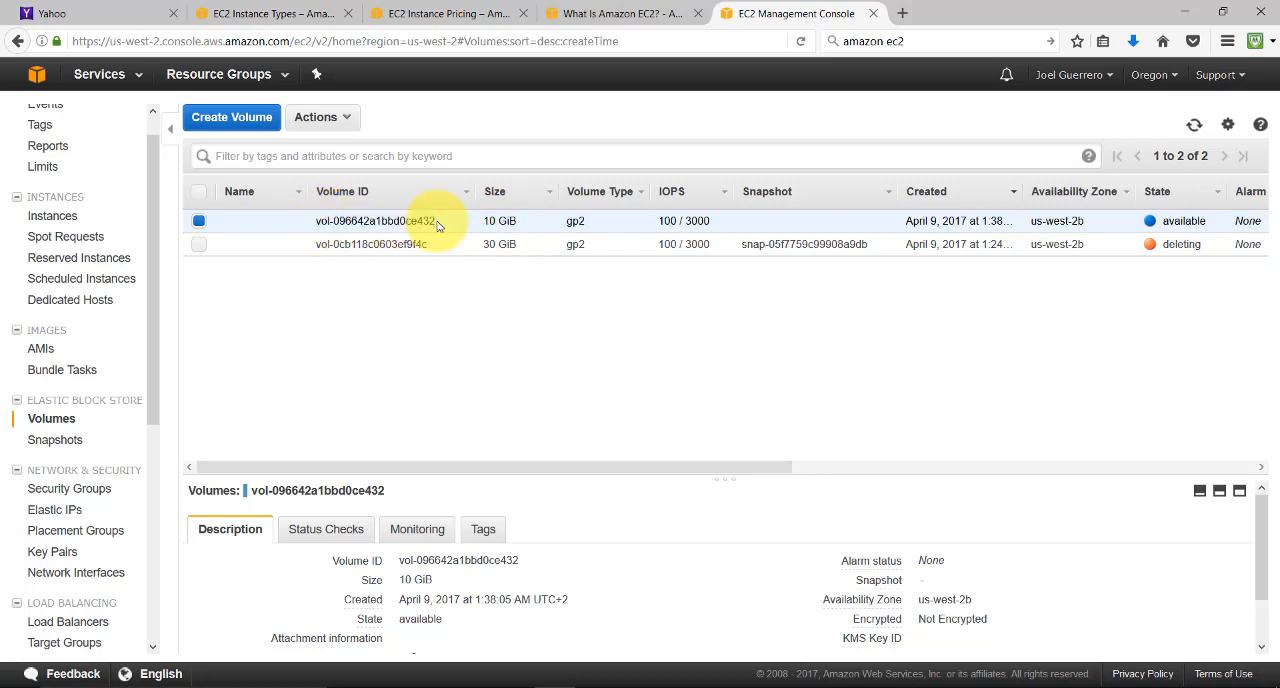
Check the instance states in the instances list again and view the list of owned AMIs
click(38, 424)
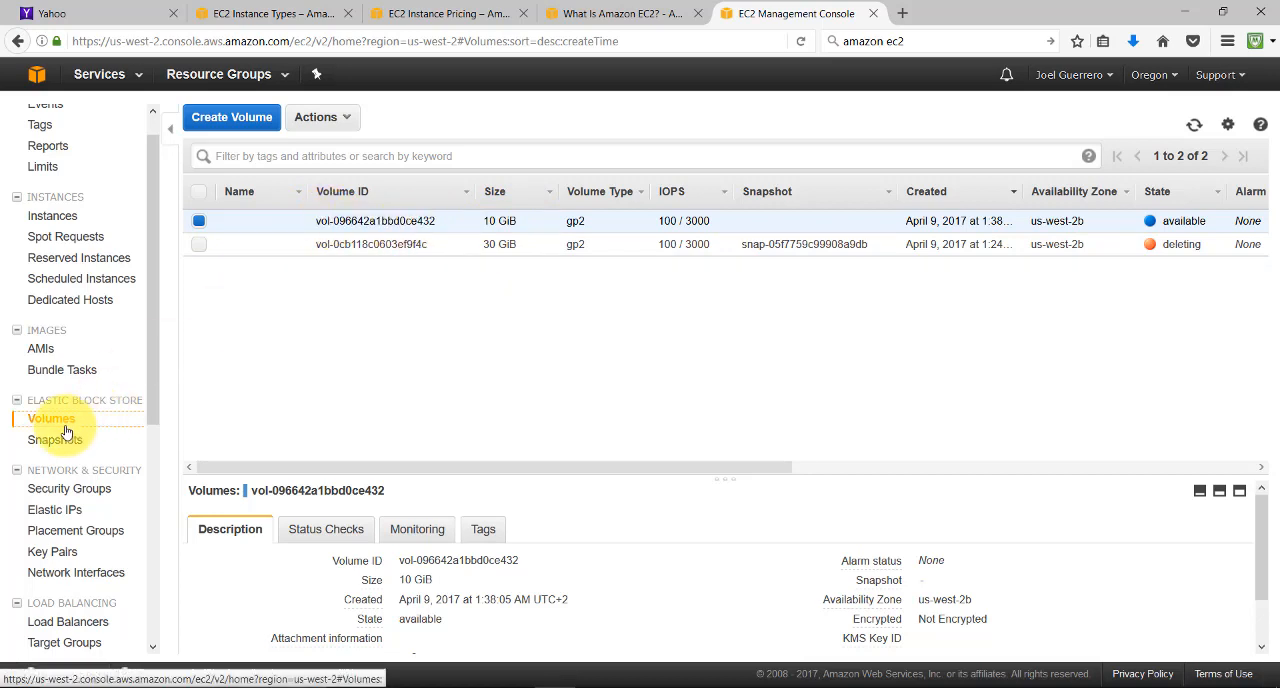
click(69, 215)
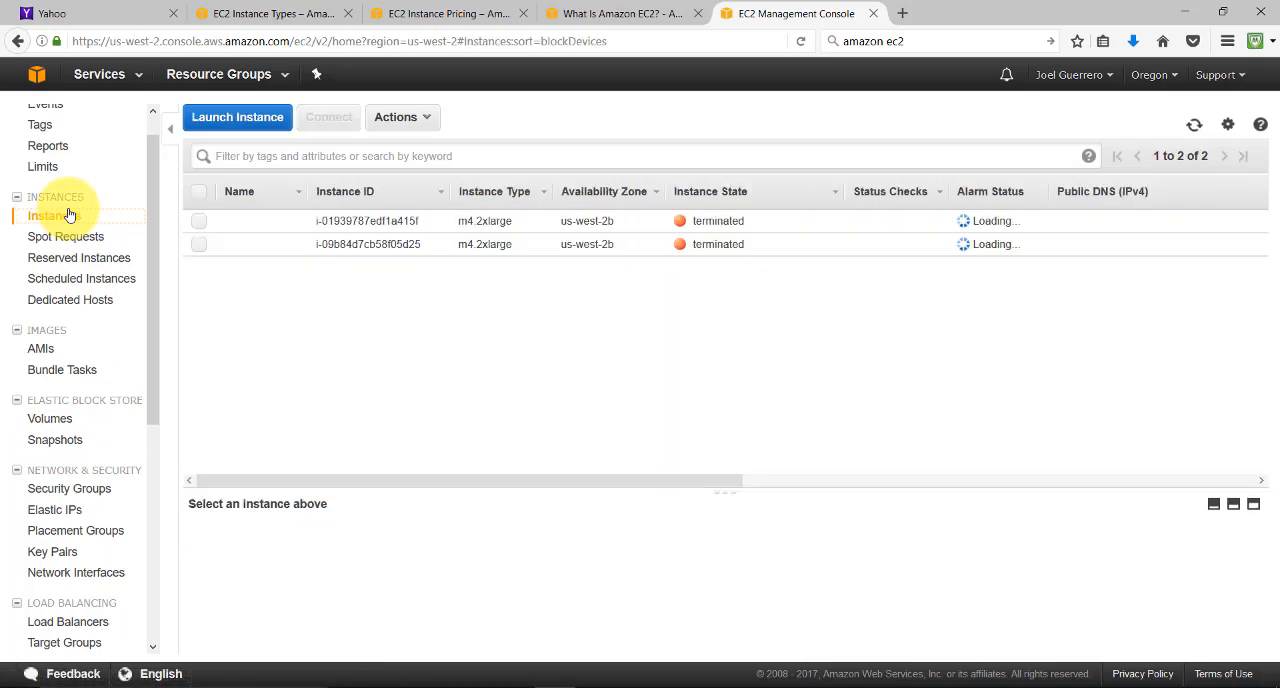
click(69, 237)
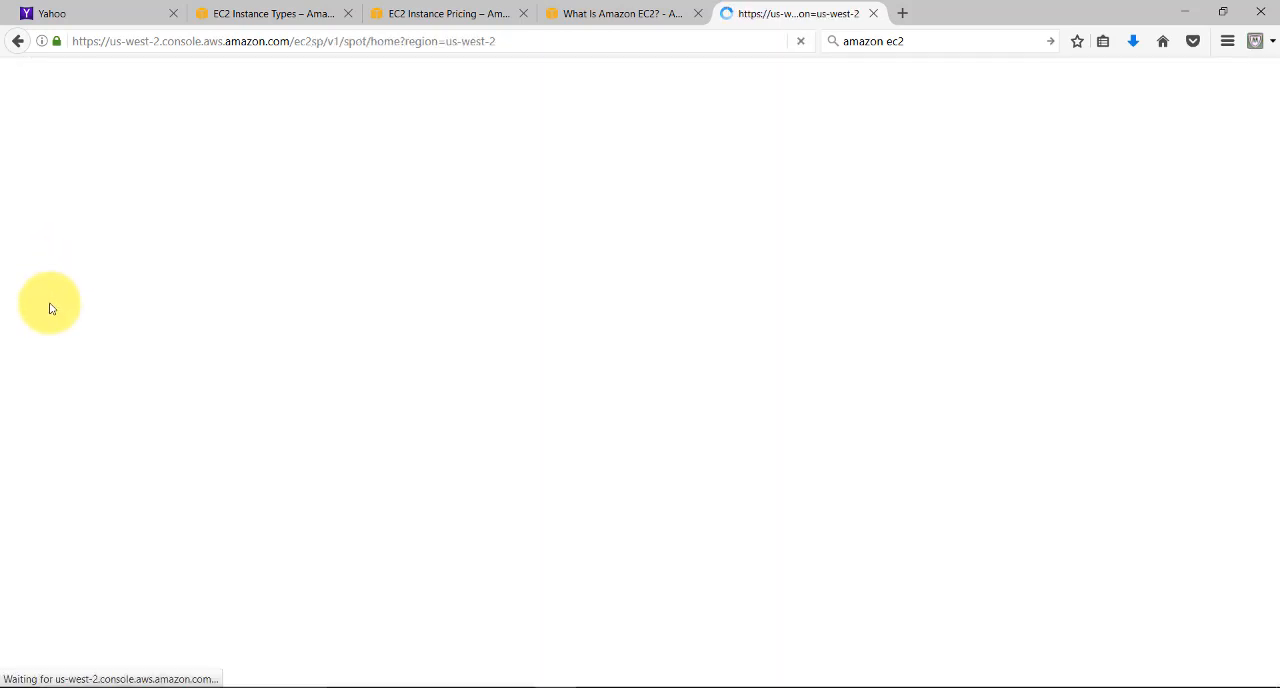
click(18, 41)
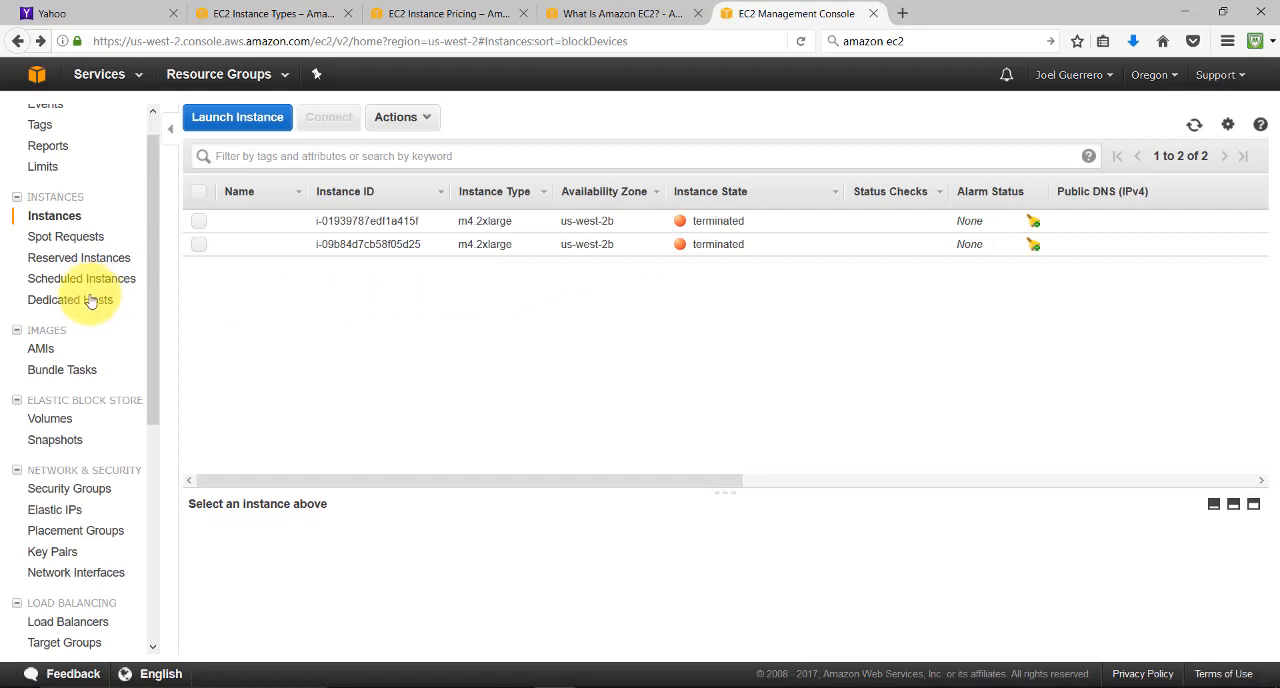
click(40, 348)
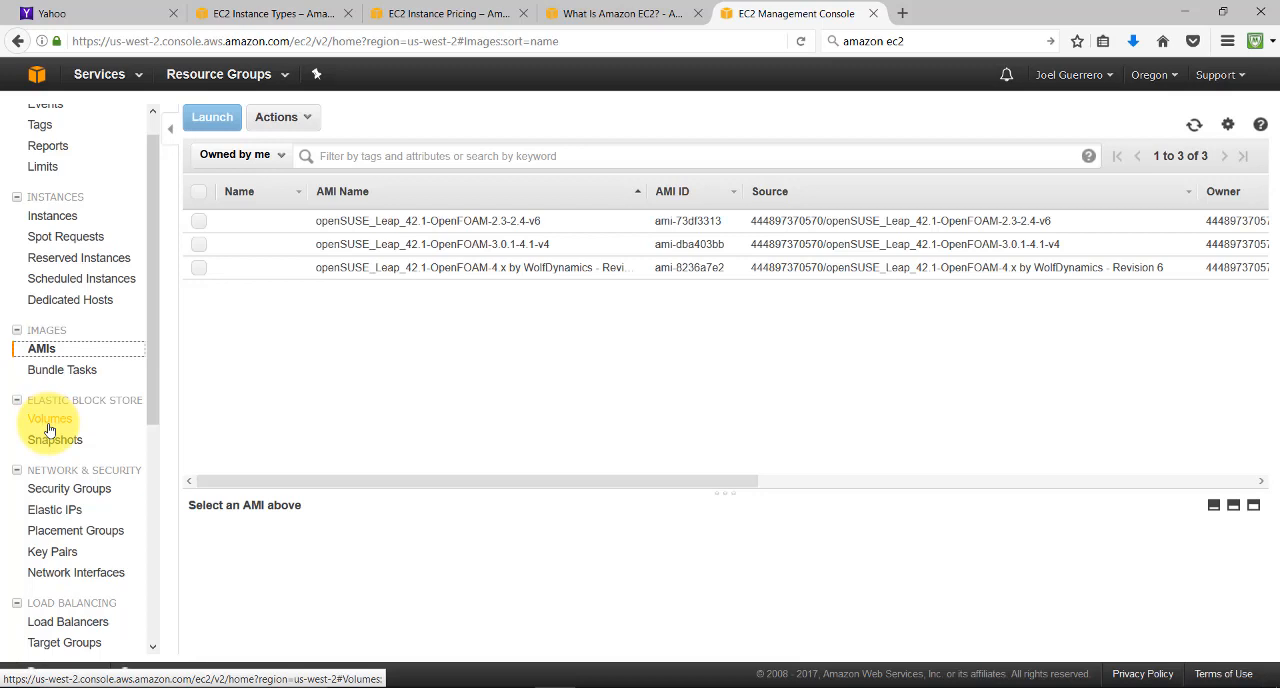
Return to the volumes list and delete the detached 10 GiB volume, confirming the deletion
click(49, 420)
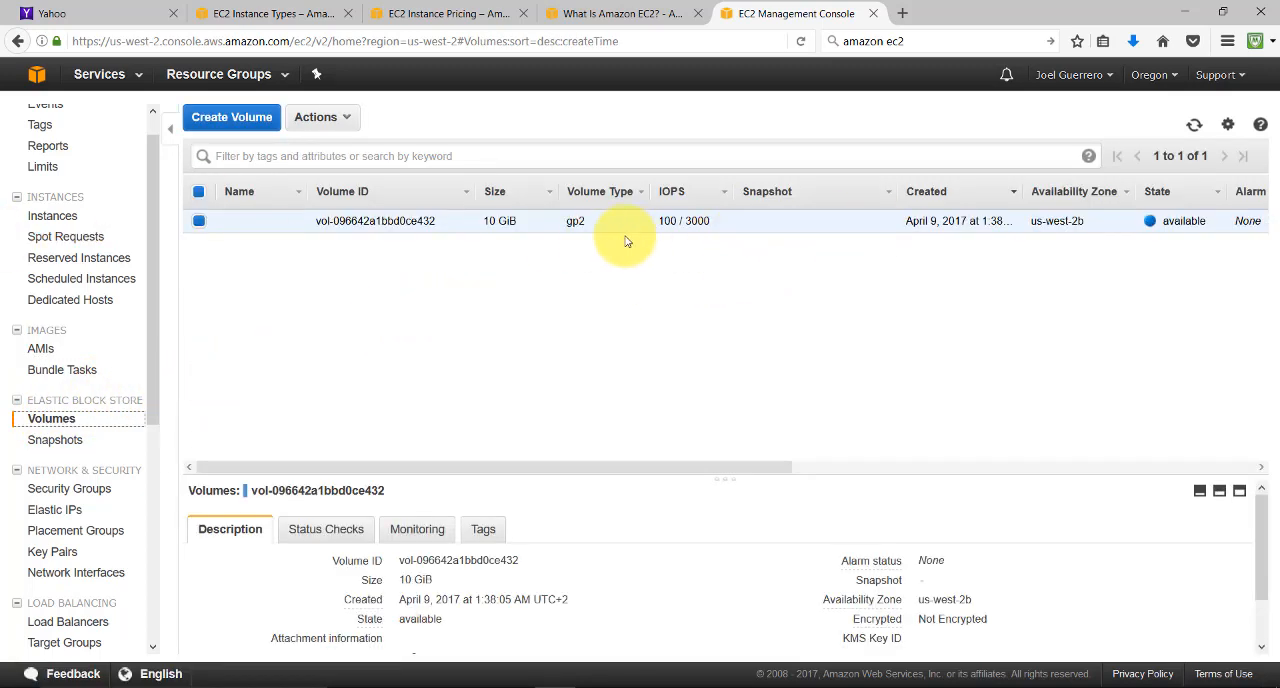
right_click(237, 231)
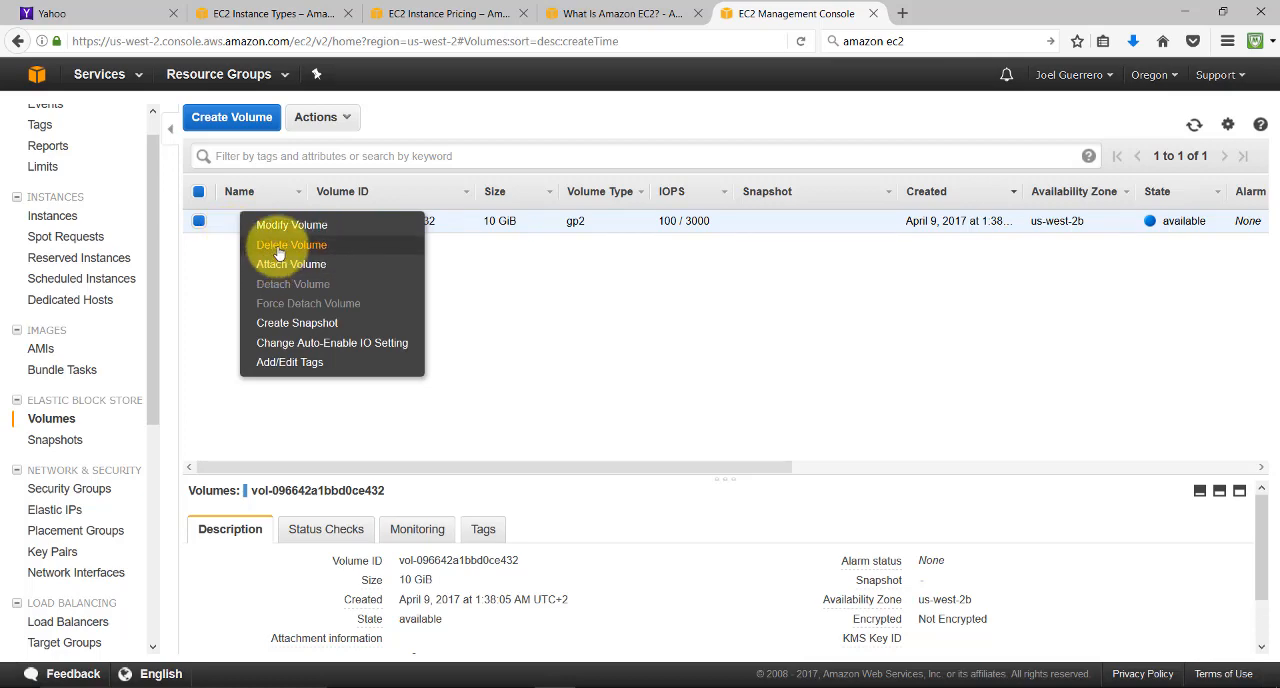
click(281, 246)
click(760, 431)
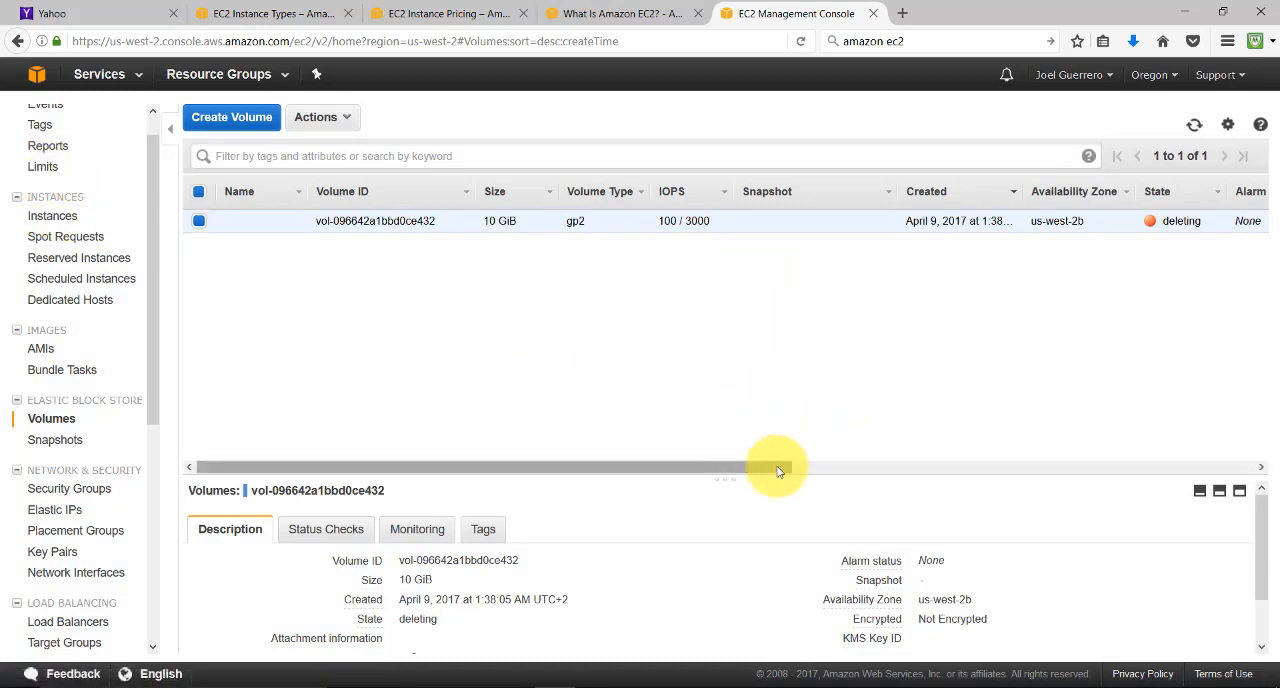
drag(781, 467, 569, 460)
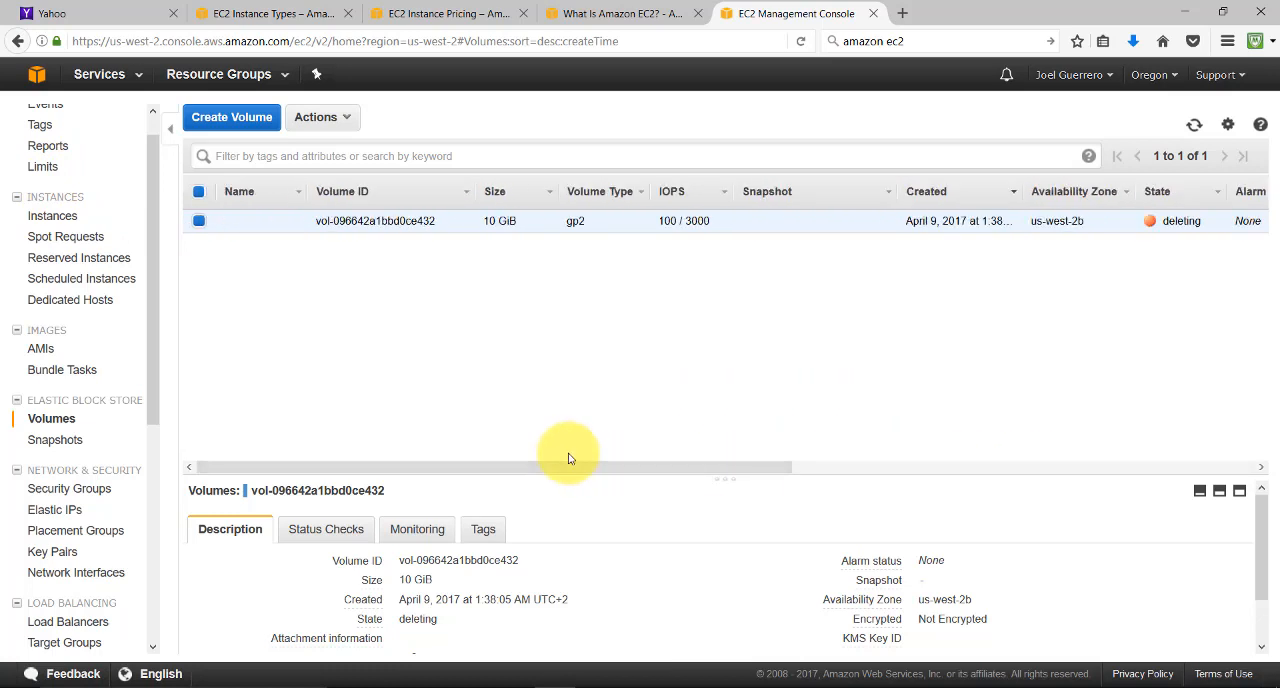
scroll(143, 134, up, 1)
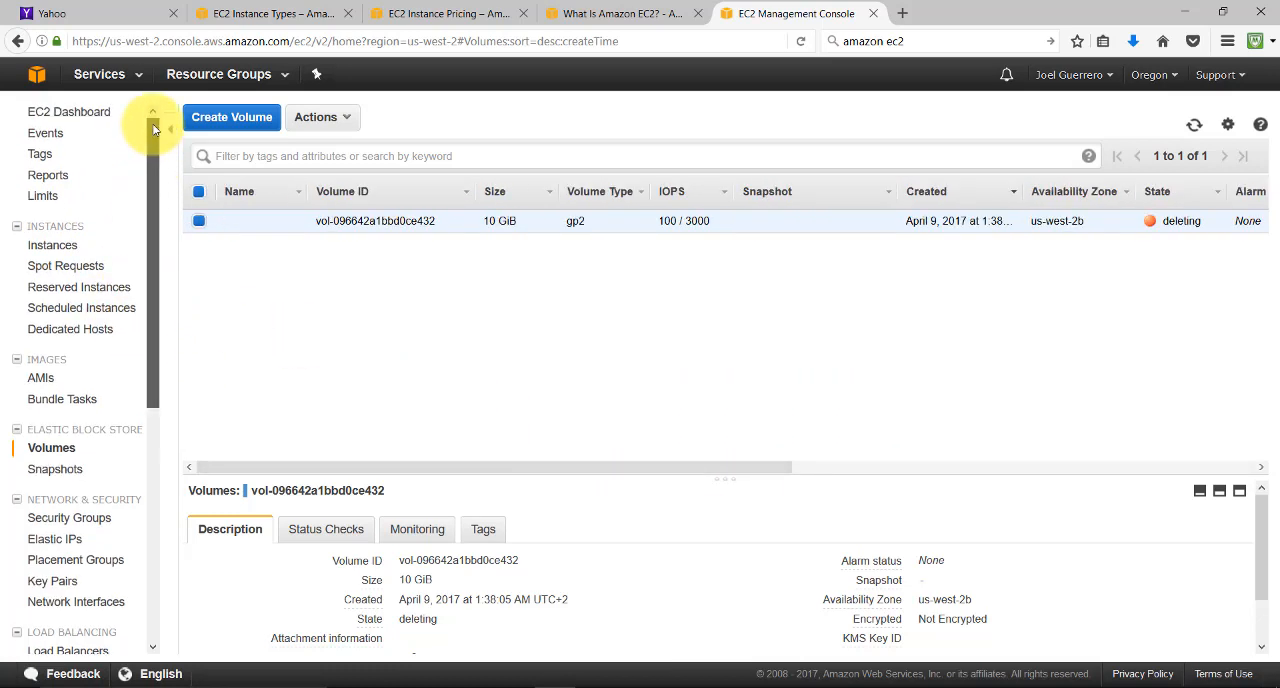